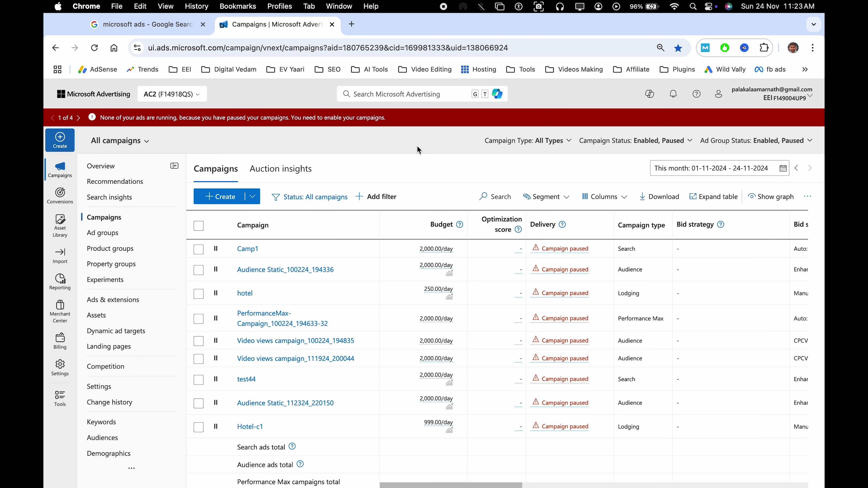
- Start an import from Google Ads with Quick setup and sign in with the existing Google account
mouse_move(60, 261)
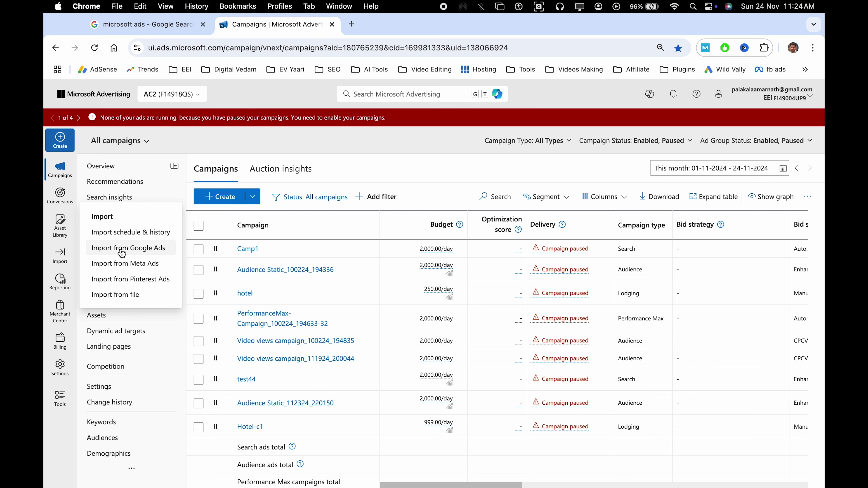
click(155, 245)
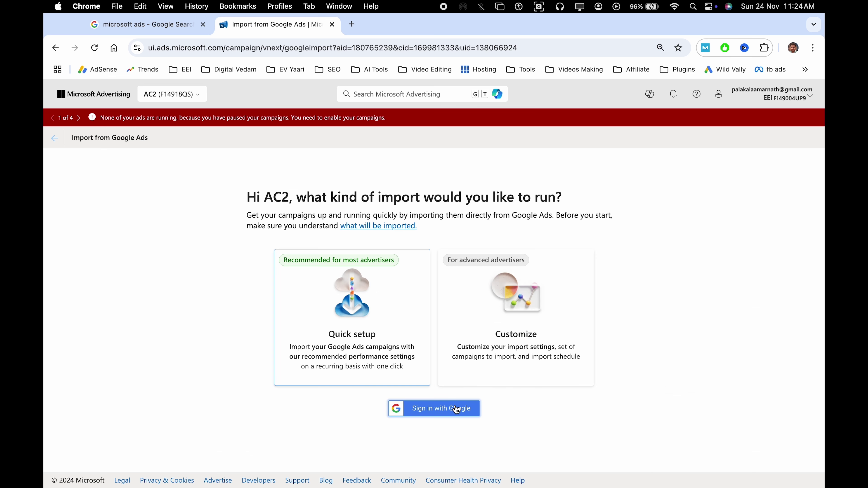
click(465, 416)
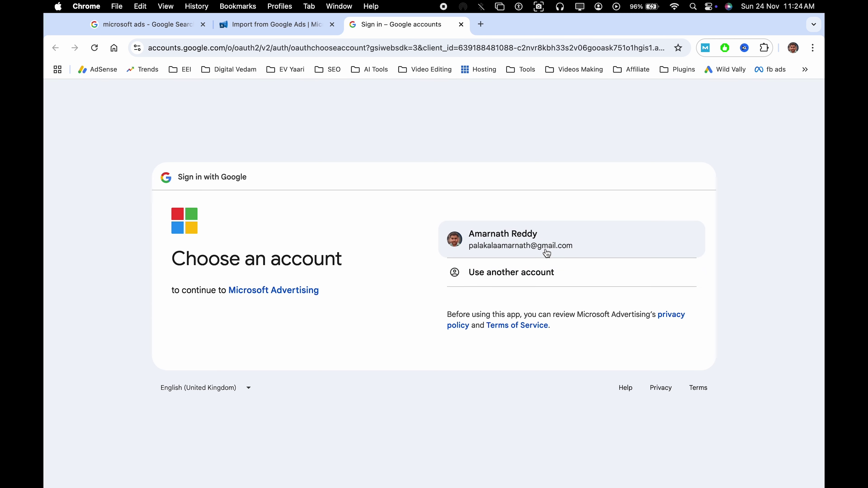
click(547, 252)
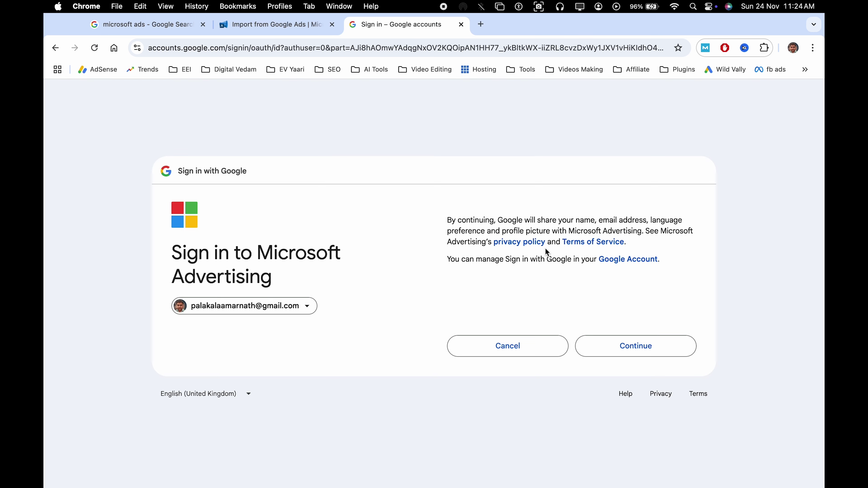
click(617, 345)
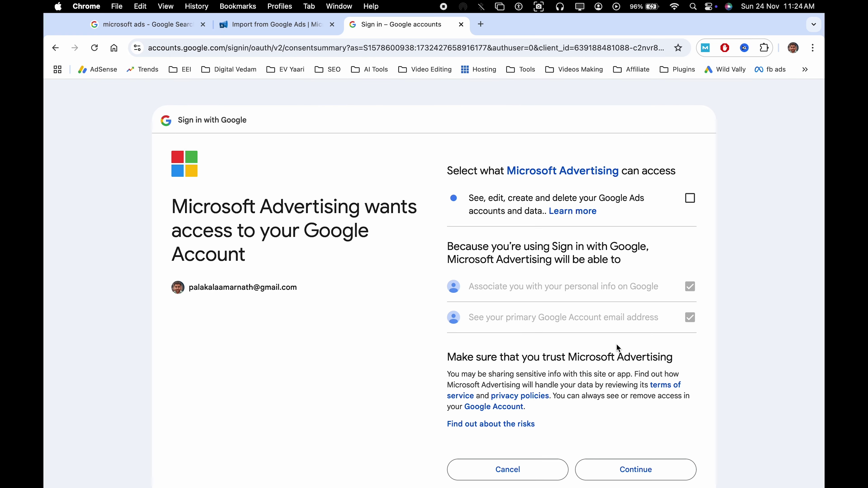
- Grant Microsoft Advertising permission to see, edit, create and delete the Google Ads accounts and data
scroll(618, 347, down, 3)
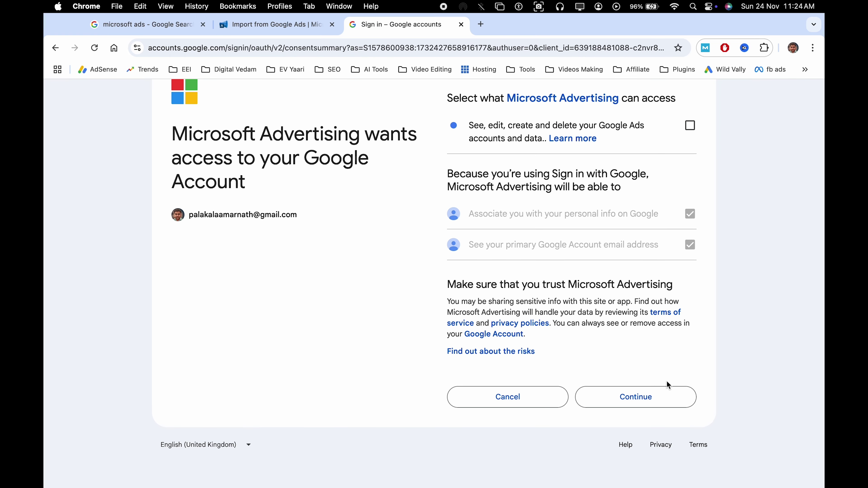
click(690, 126)
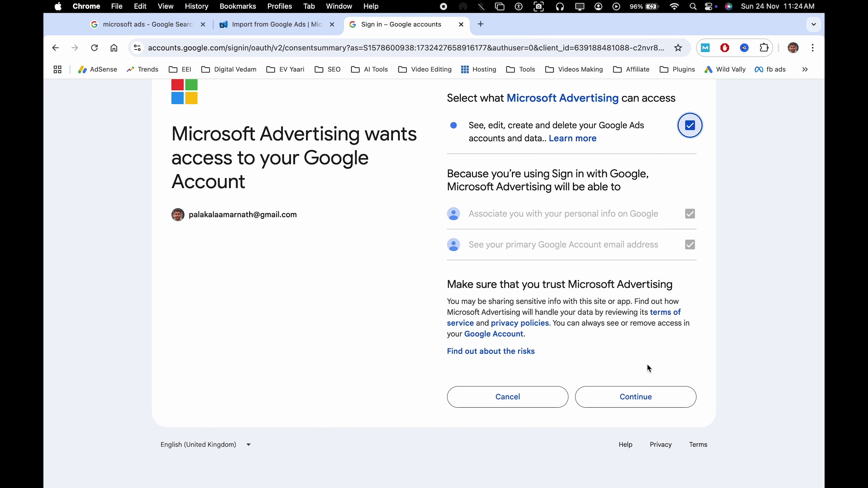
click(660, 397)
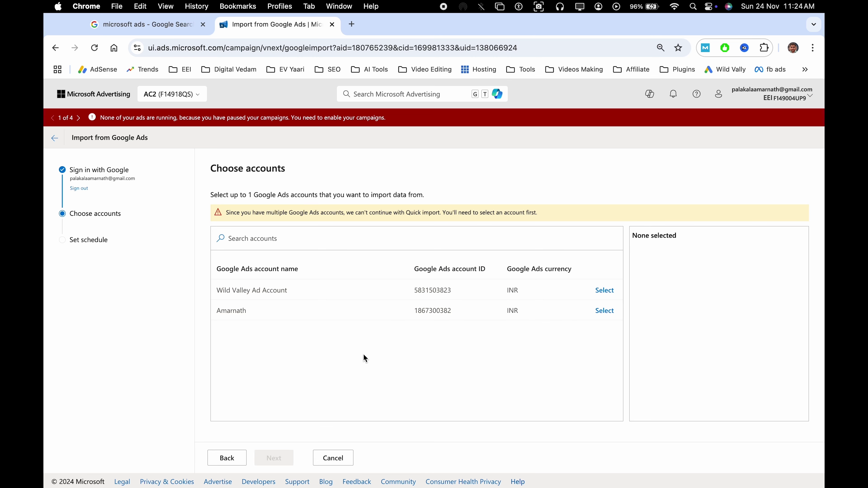
- Choose the second listed Google Ads account as the import source and accept OG as the Microsoft Merchant Center store
scroll(364, 354, down, 1)
click(607, 311)
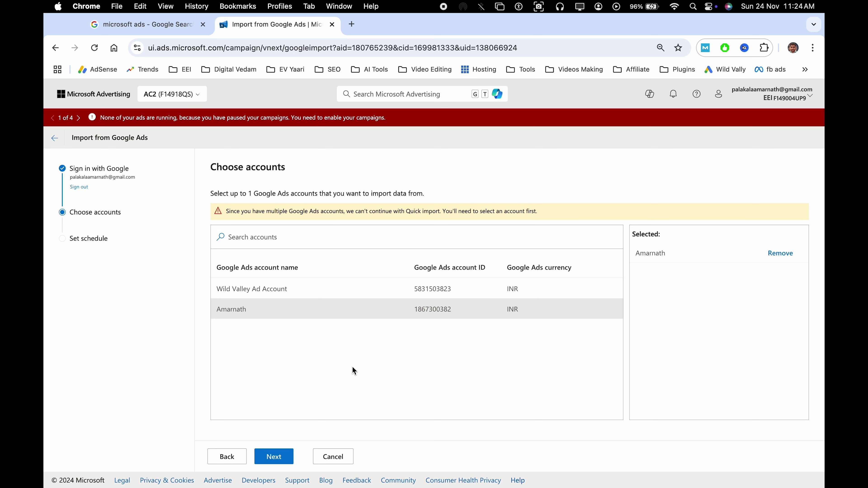
click(269, 466)
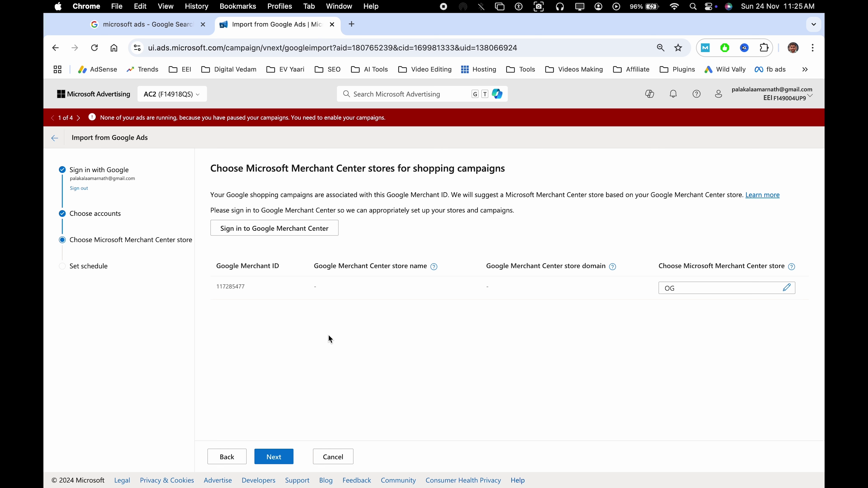
click(274, 457)
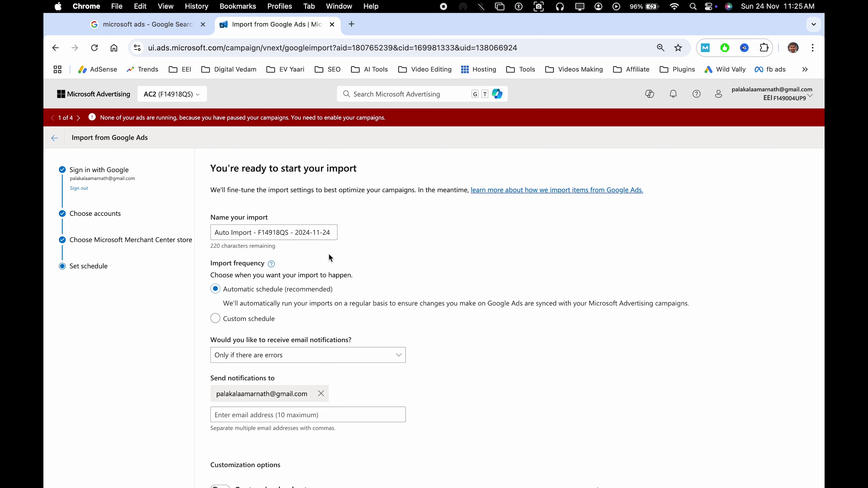
double_click(286, 232)
triple_click(286, 232)
click(305, 234)
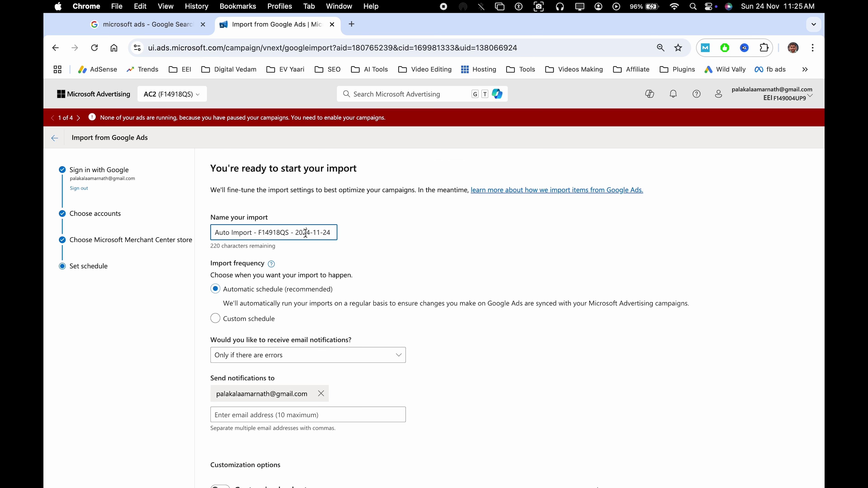
double_click(303, 233)
click(315, 232)
triple_click(315, 232)
click(418, 245)
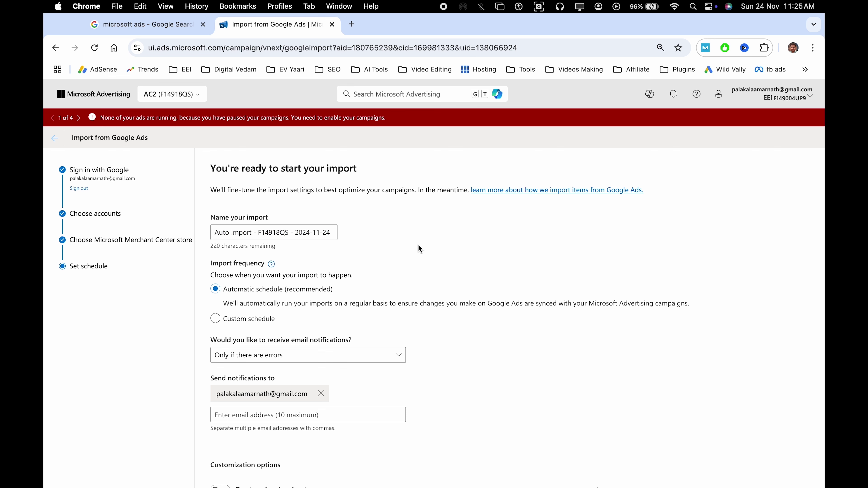
- Try the Once now, Weekly and Daily frequencies under the custom import schedule, and return to the automatic schedule
scroll(492, 301, down, 5)
scroll(493, 298, up, 2)
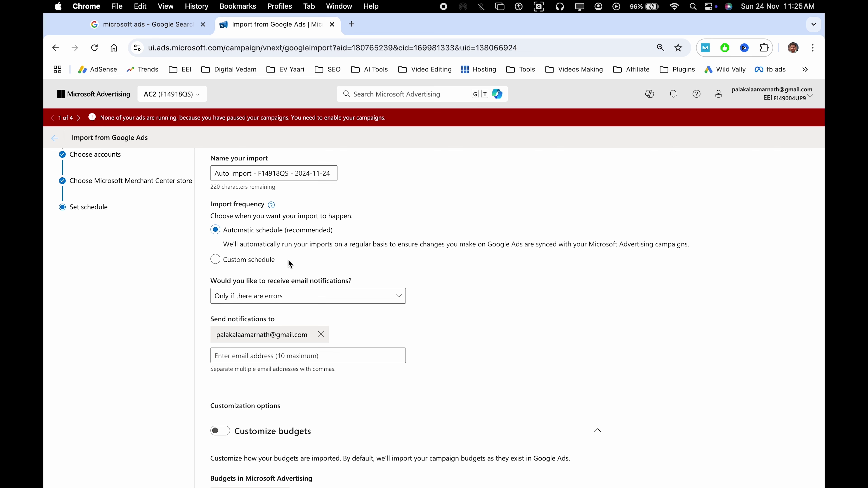
click(215, 260)
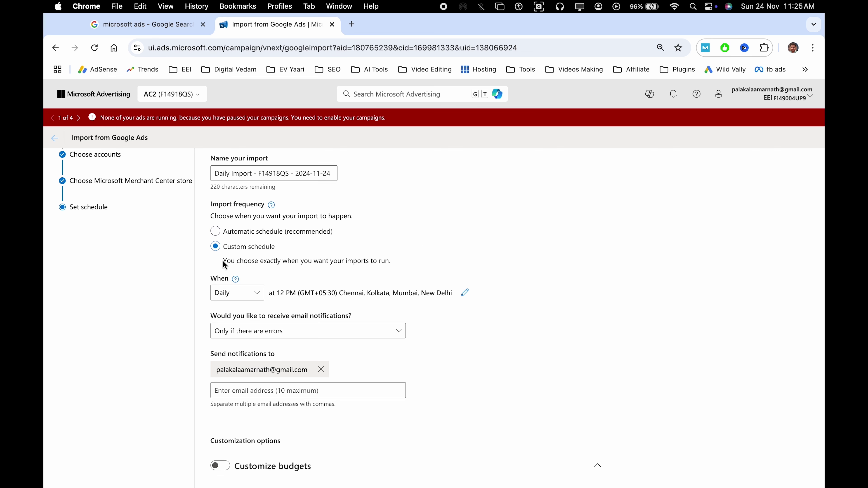
click(245, 296)
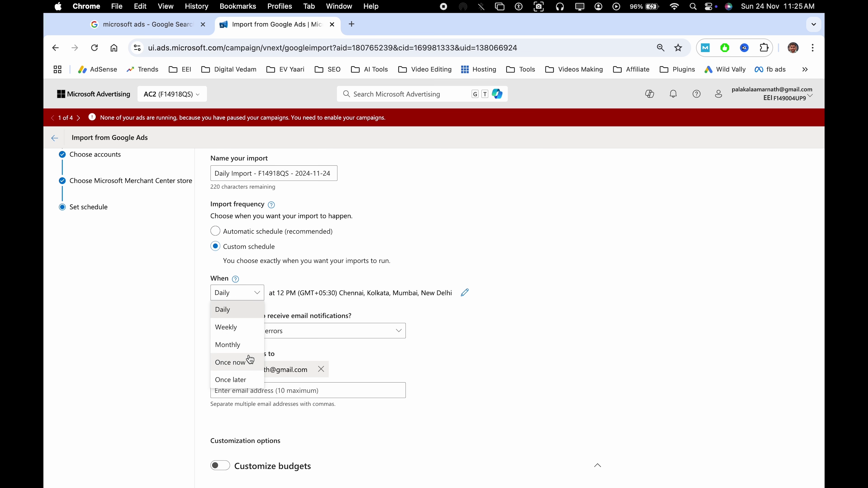
click(250, 368)
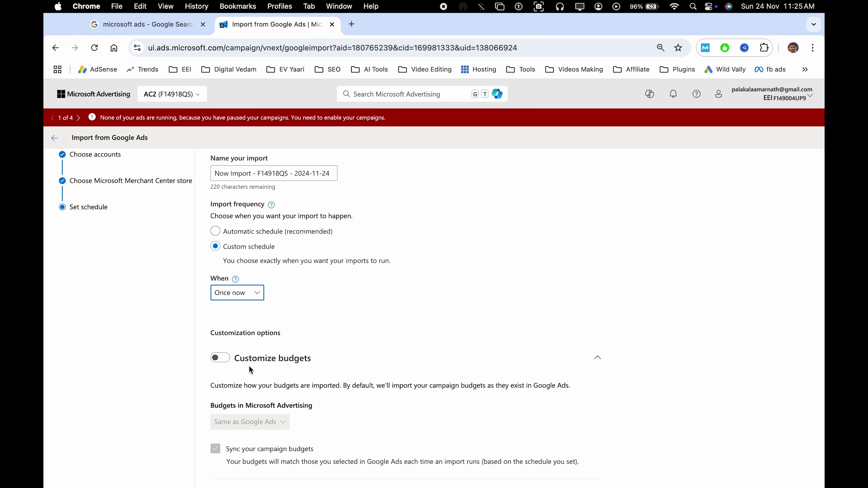
click(248, 294)
click(250, 329)
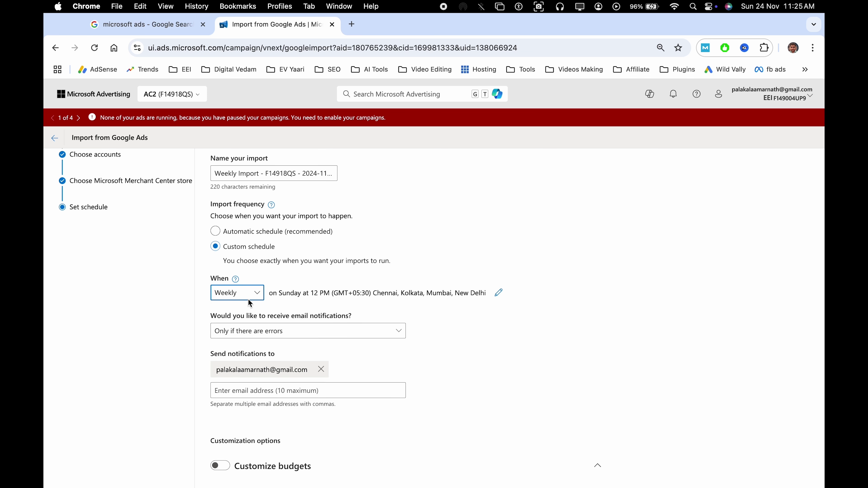
click(248, 297)
click(253, 305)
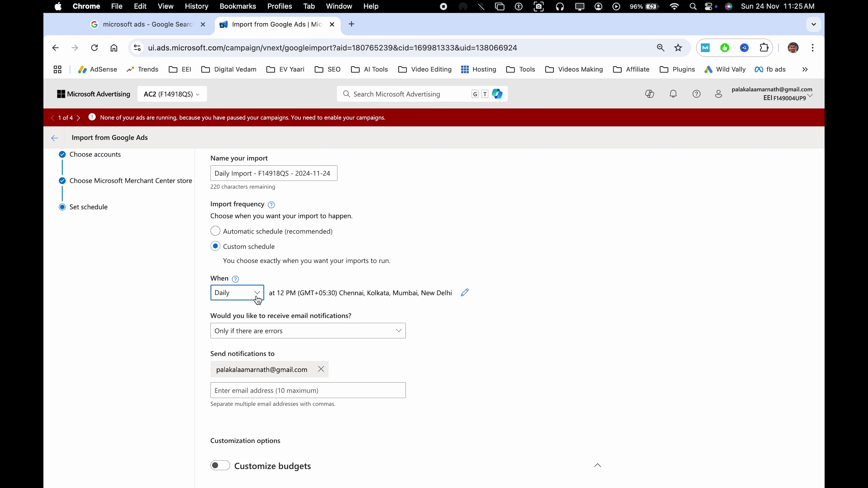
click(256, 297)
click(217, 231)
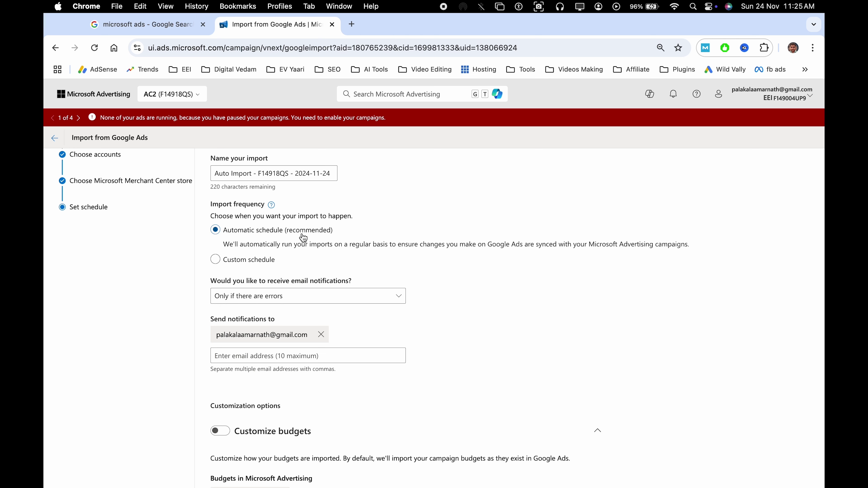
- Switch the import frequency to a custom schedule that runs Once now
click(220, 264)
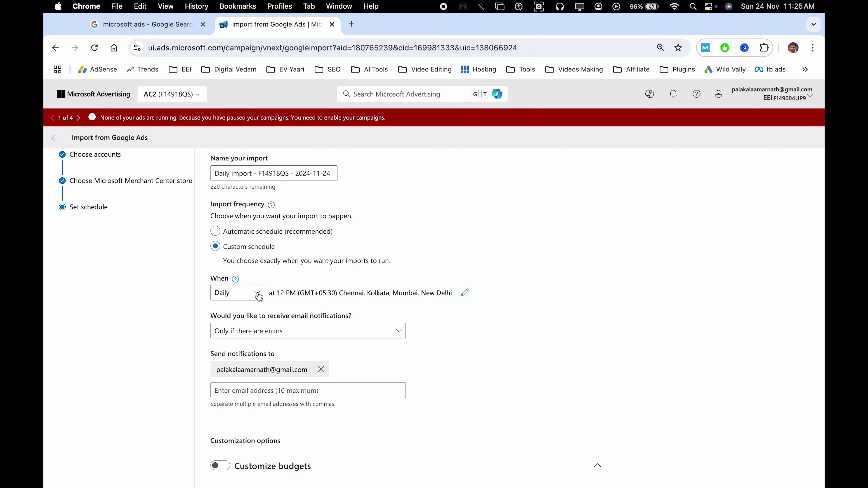
click(241, 300)
click(244, 361)
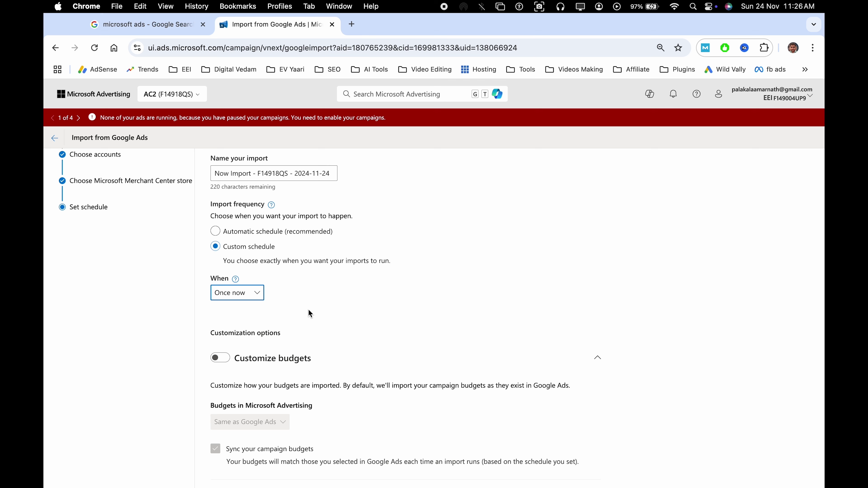
- Examine the import's budget, bid and status customization options, switching Customize budgets on and off again to see its settings
scroll(309, 313, down, 10)
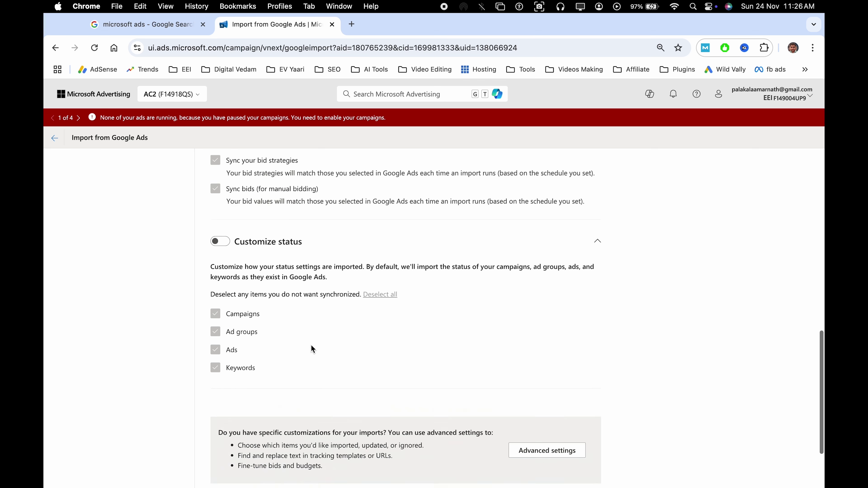
scroll(312, 345, down, 3)
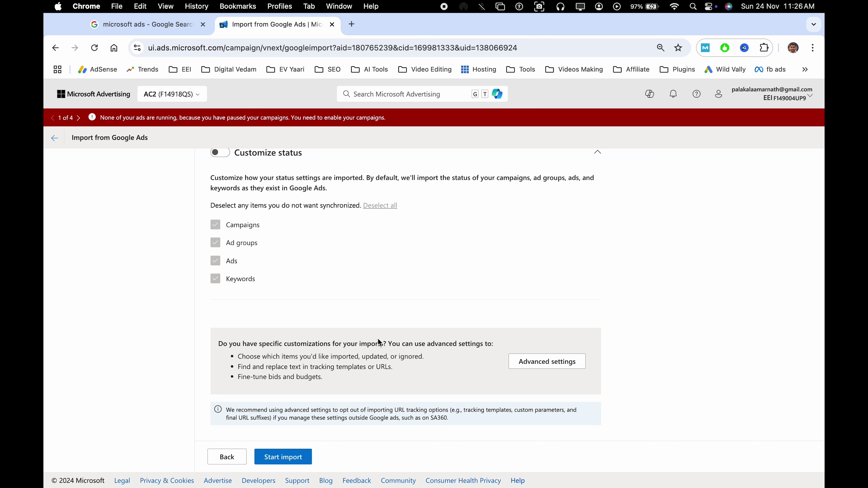
scroll(294, 318, up, 3)
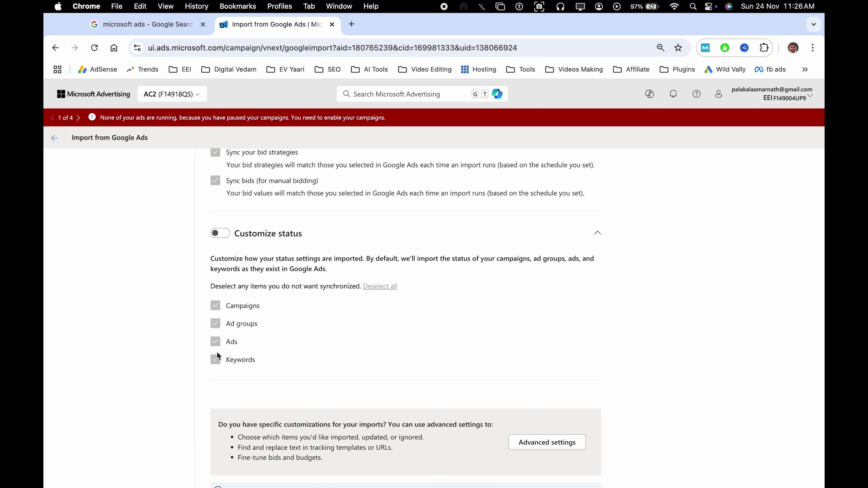
scroll(279, 301, up, 5)
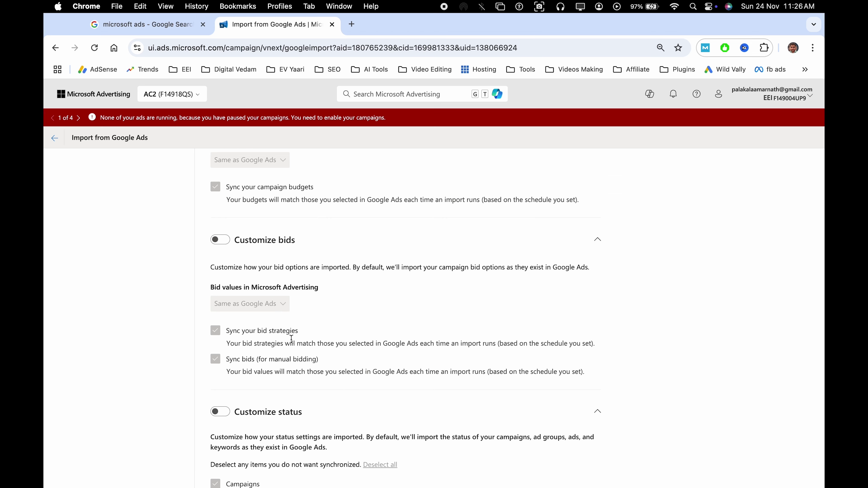
scroll(301, 339, up, 5)
scroll(252, 295, up, 3)
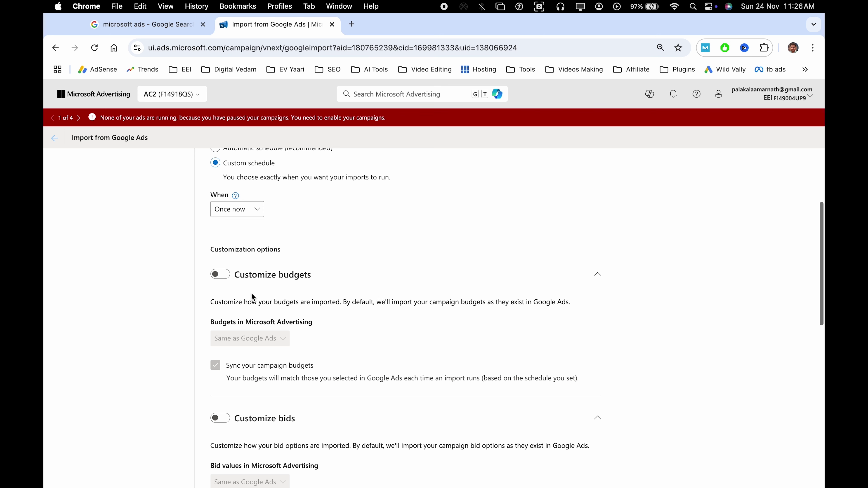
scroll(243, 322, down, 3)
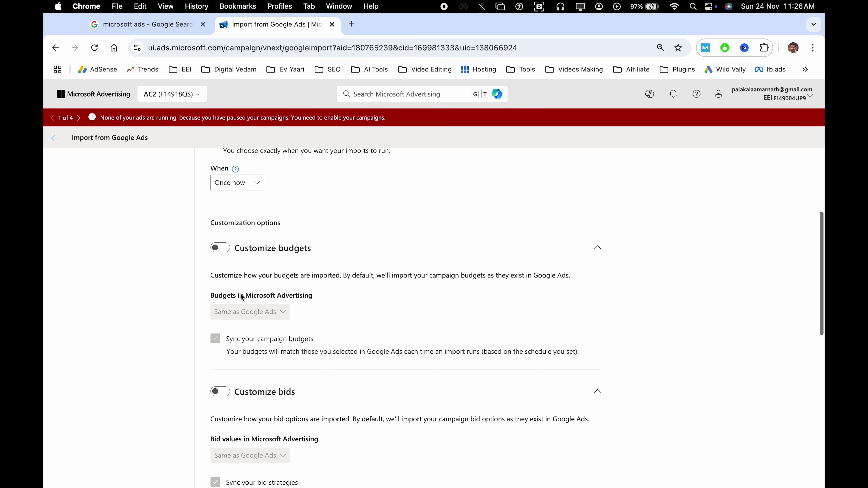
click(222, 252)
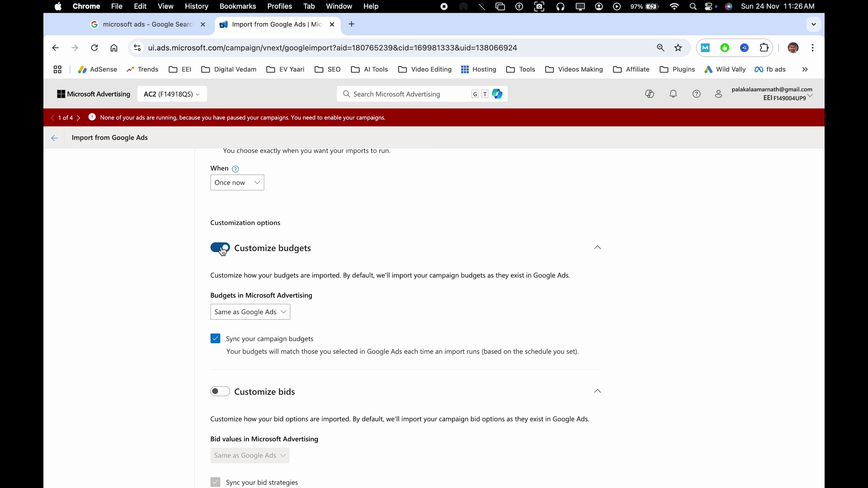
click(223, 251)
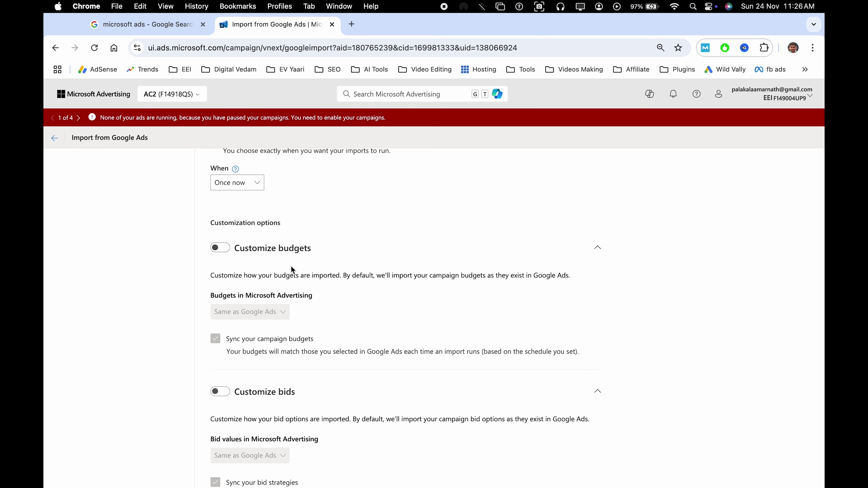
- Review the bid and status options once more and return to the campaigns list without starting the import
scroll(340, 316, down, 10)
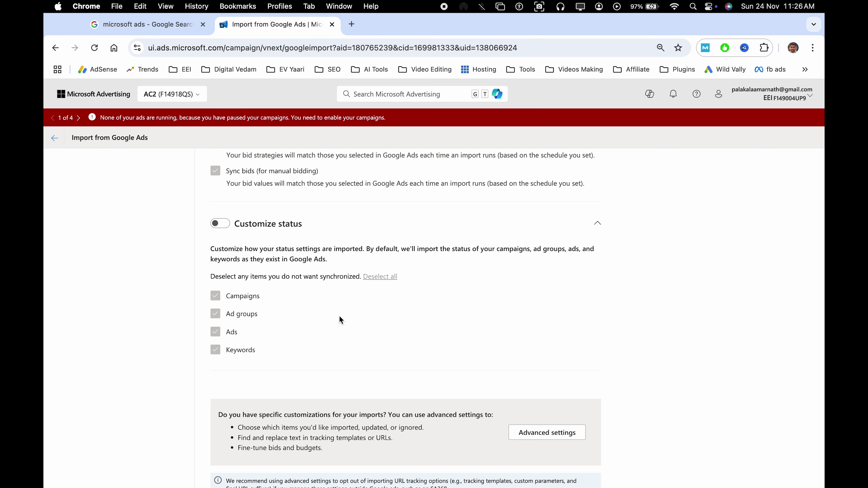
scroll(341, 320, down, 1)
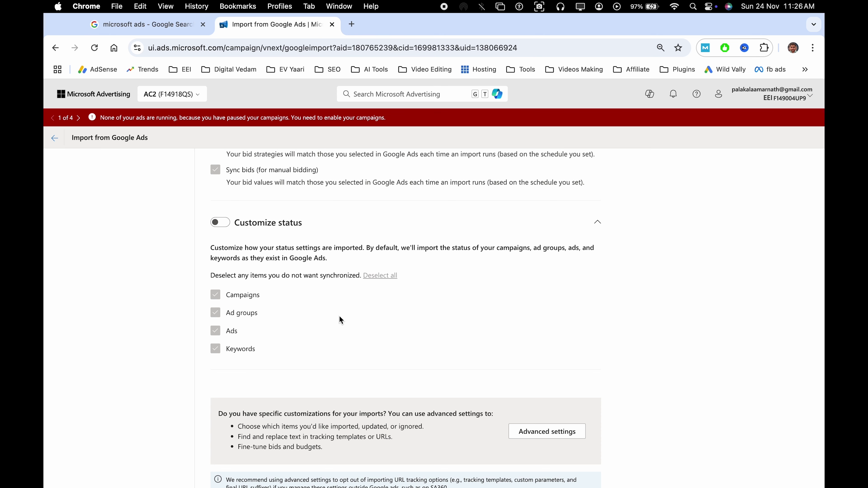
scroll(340, 317, down, 2)
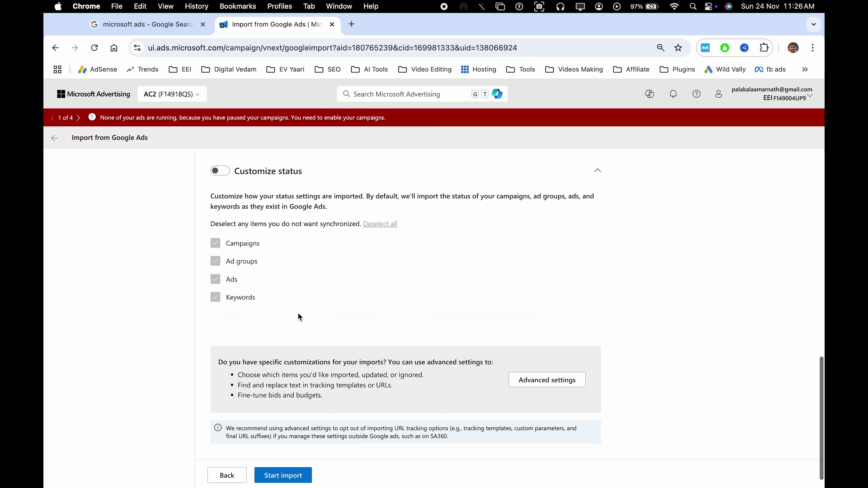
scroll(290, 254, up, 10)
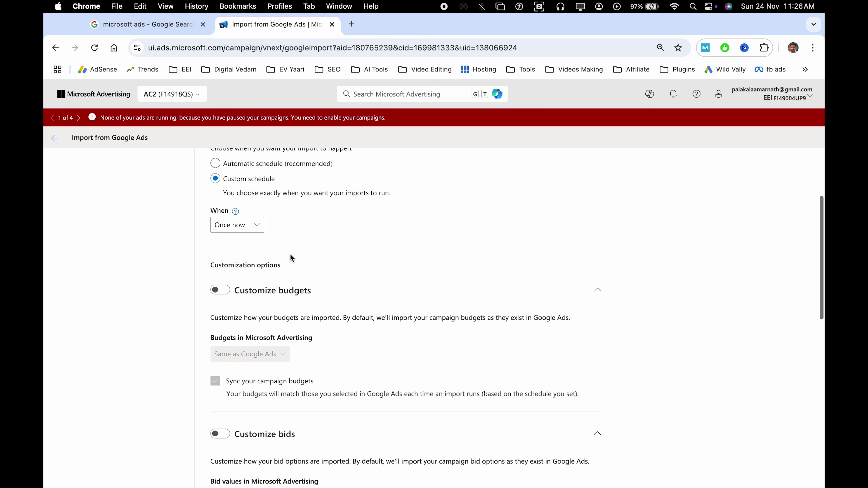
click(58, 140)
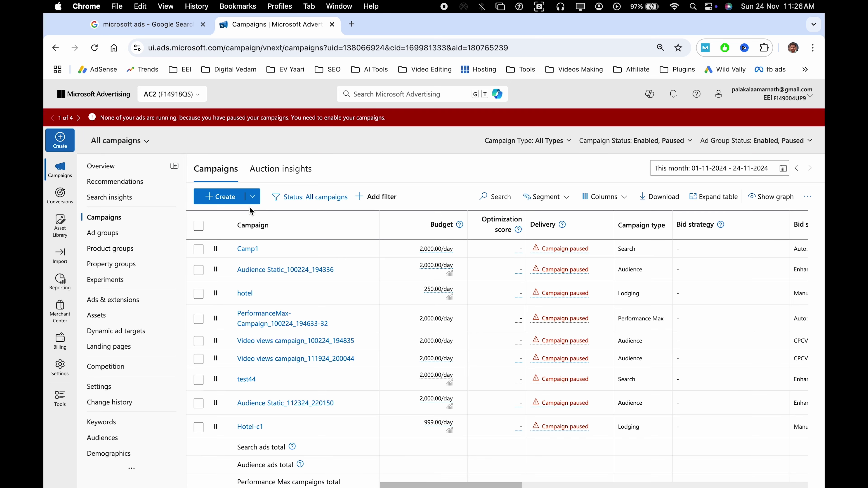
- Look at the Import from Meta Ads page and return to the campaigns list without signing in
click(65, 255)
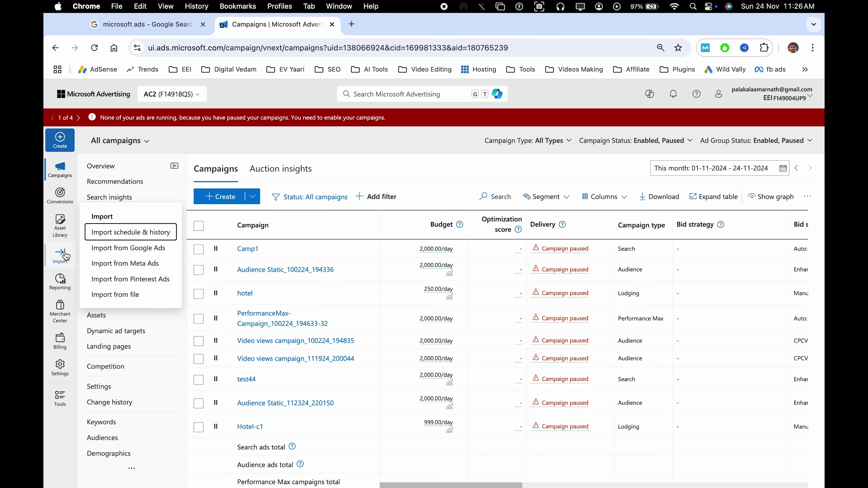
click(156, 263)
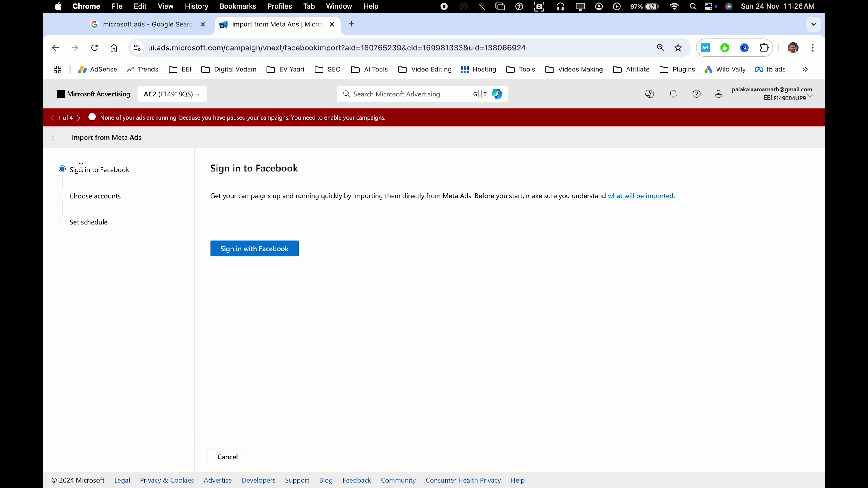
click(57, 142)
- Look through the UET tag, Asset Library and Merchant Center pages
mouse_move(61, 260)
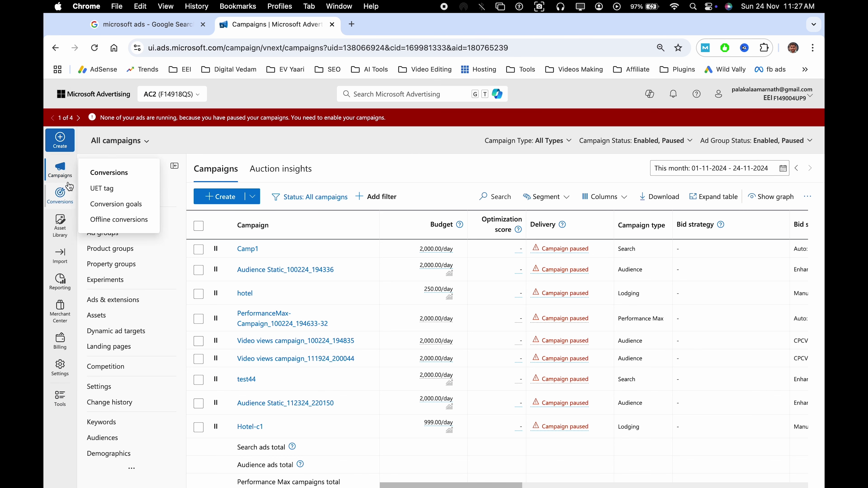
mouse_move(54, 175)
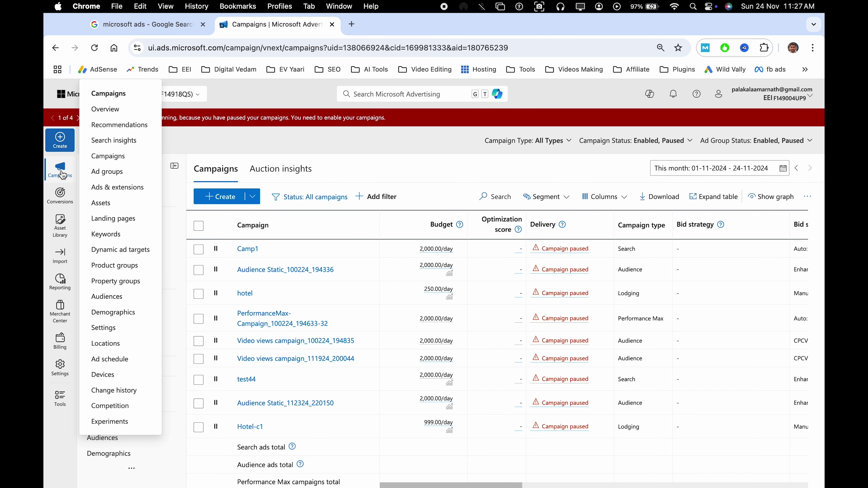
click(102, 185)
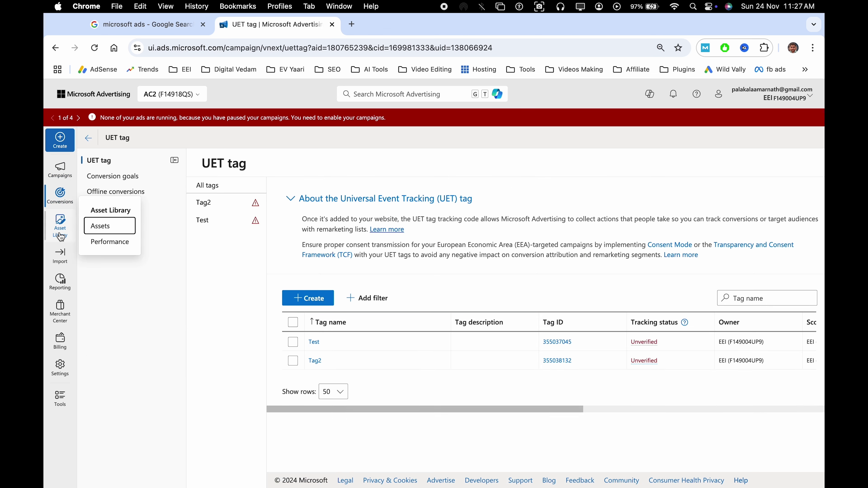
click(60, 233)
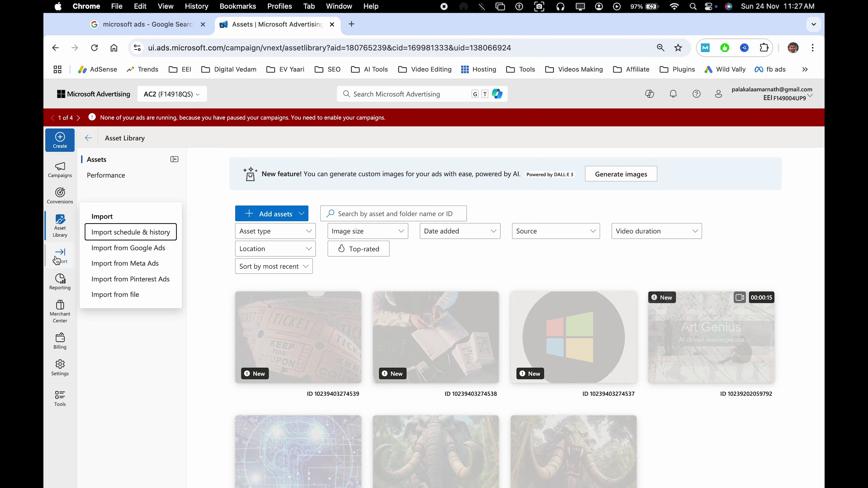
click(59, 290)
click(61, 310)
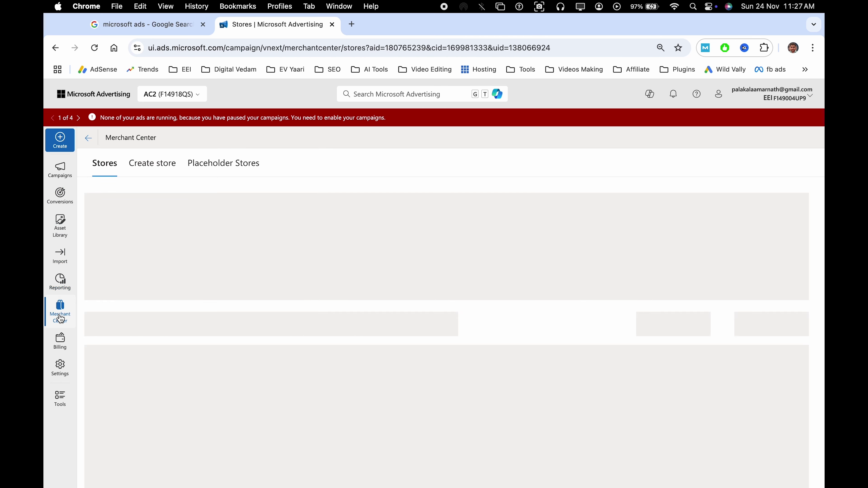
- Open the campaigns Overview and read the welcome tip about adding a payment method
mouse_move(63, 186)
click(60, 169)
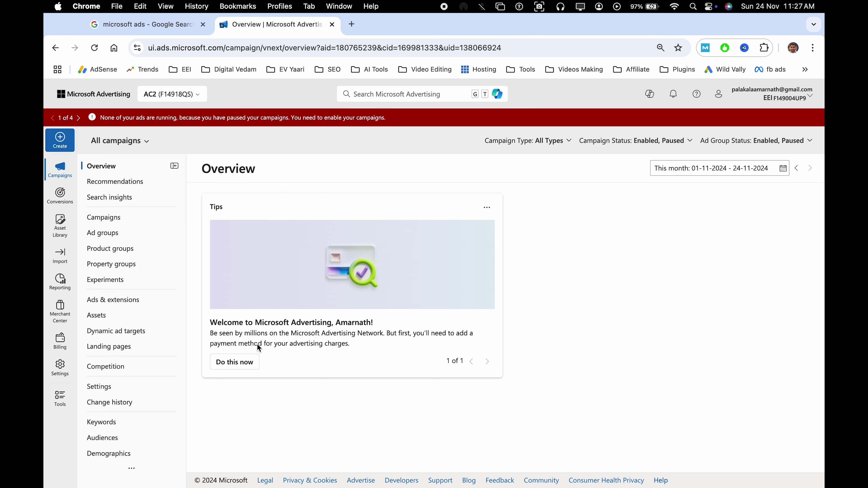
triple_click(225, 344)
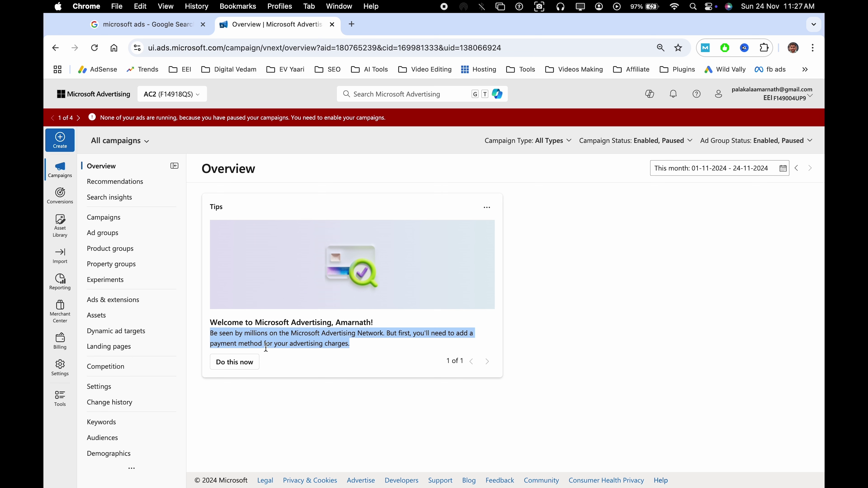
click(278, 349)
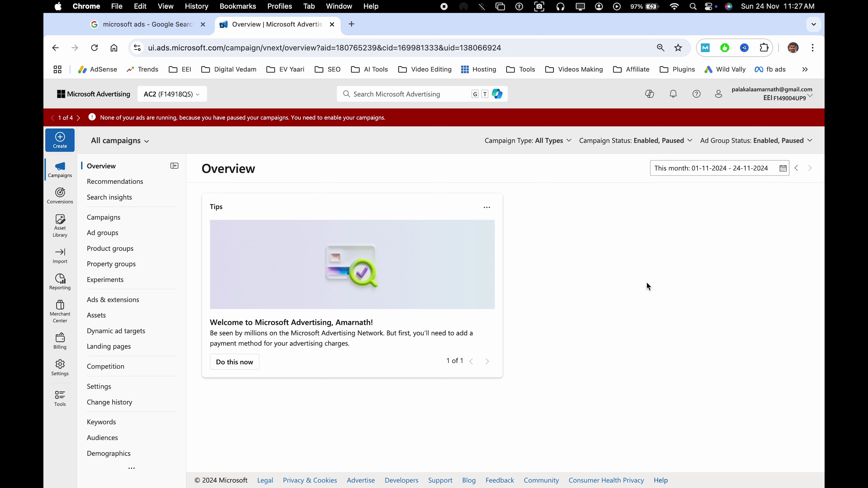
- View the Recommendations page, postponing the auto-apply settings reminder, and read the account optimization trends in Search insights
click(146, 189)
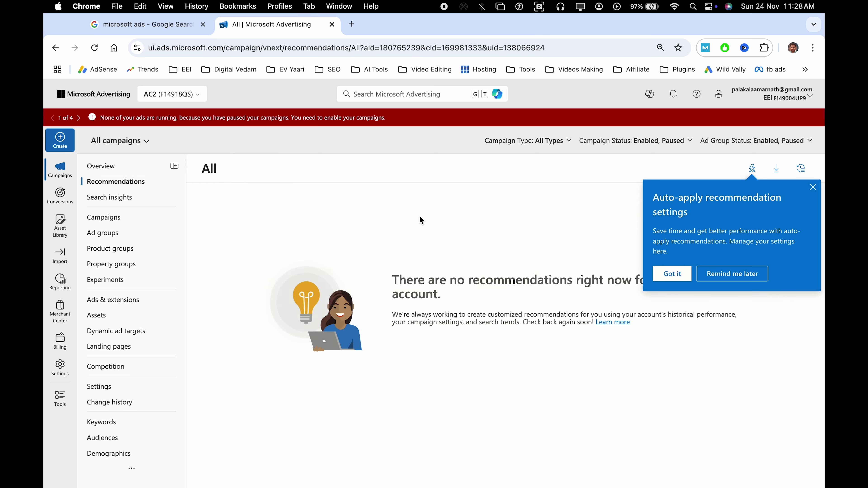
click(734, 275)
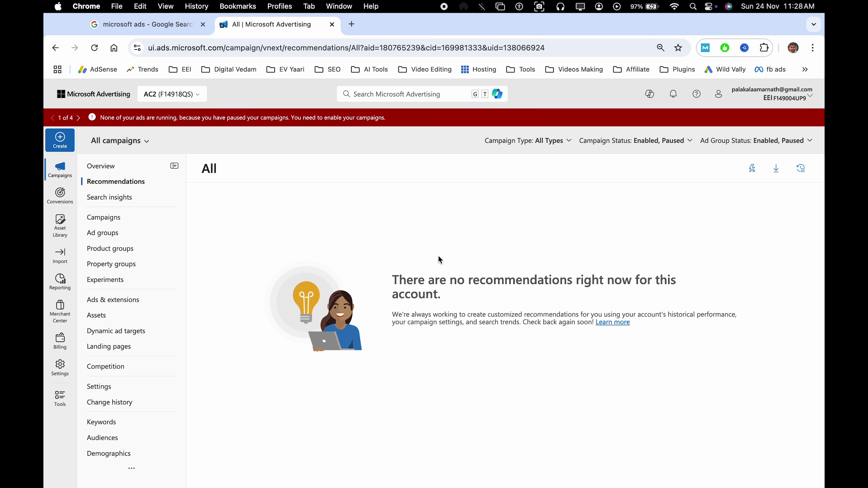
click(122, 197)
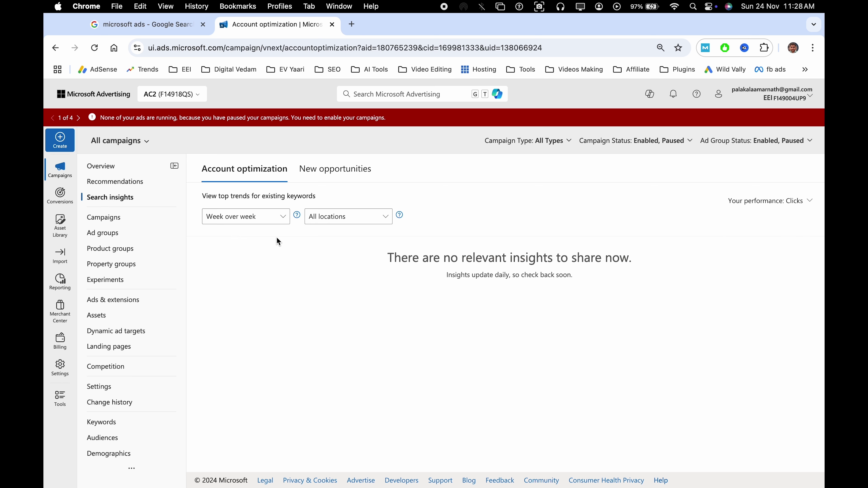
triple_click(245, 198)
click(336, 201)
- Review the full campaigns list and look at the goal choices for a new campaign, returning to the list without creating one
click(118, 218)
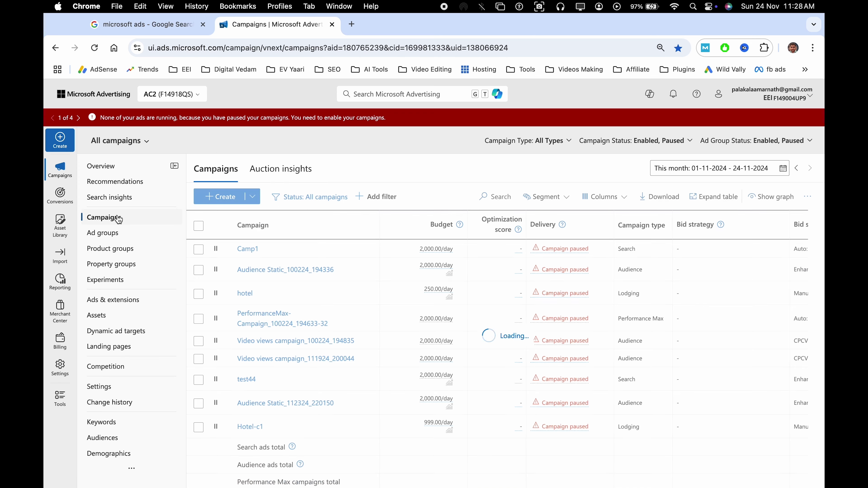
scroll(382, 393, down, 5)
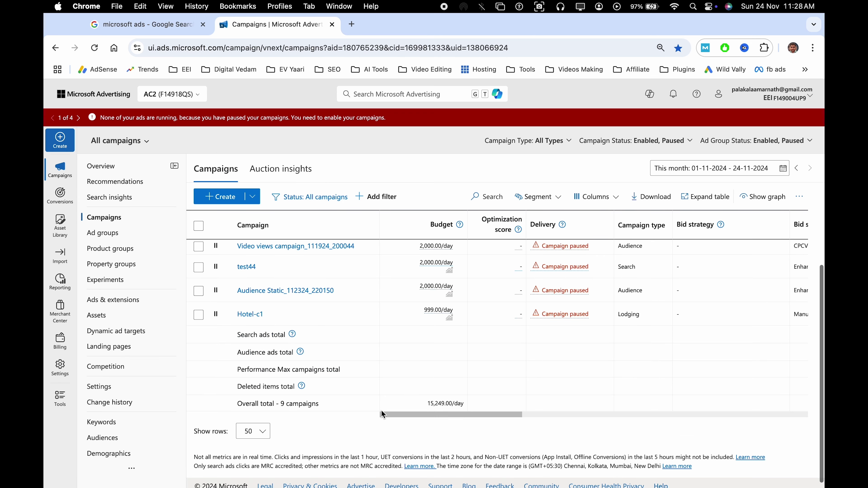
scroll(405, 346, up, 5)
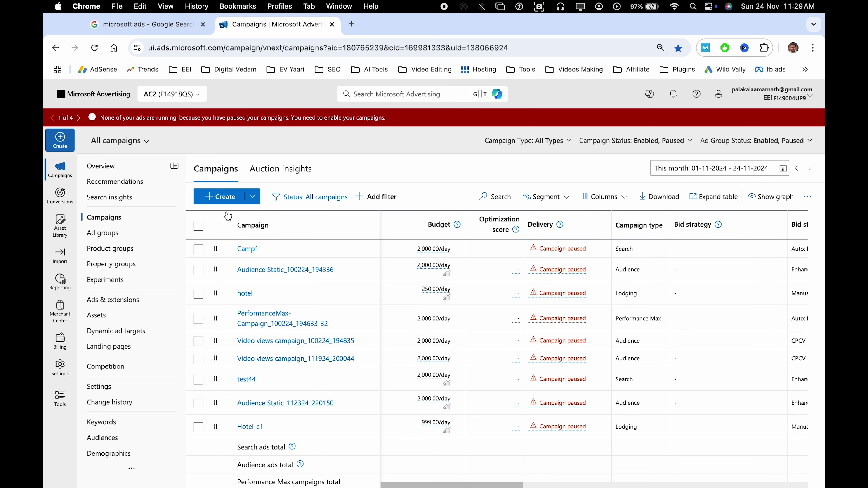
click(214, 200)
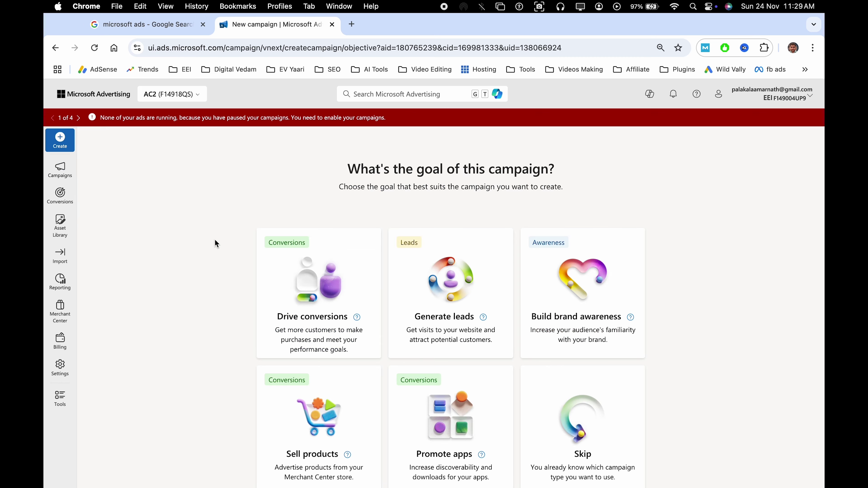
click(55, 47)
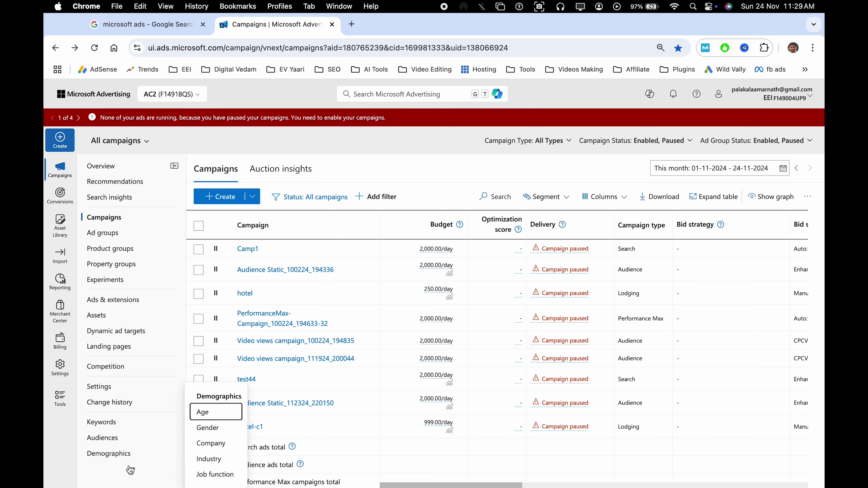
- Check the status options of the Camp1 campaign and close them without changing the status
mouse_move(103, 217)
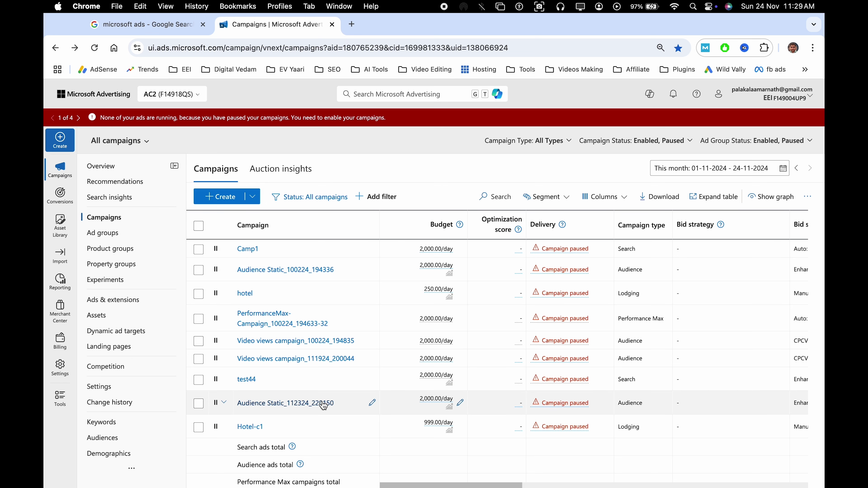
click(215, 256)
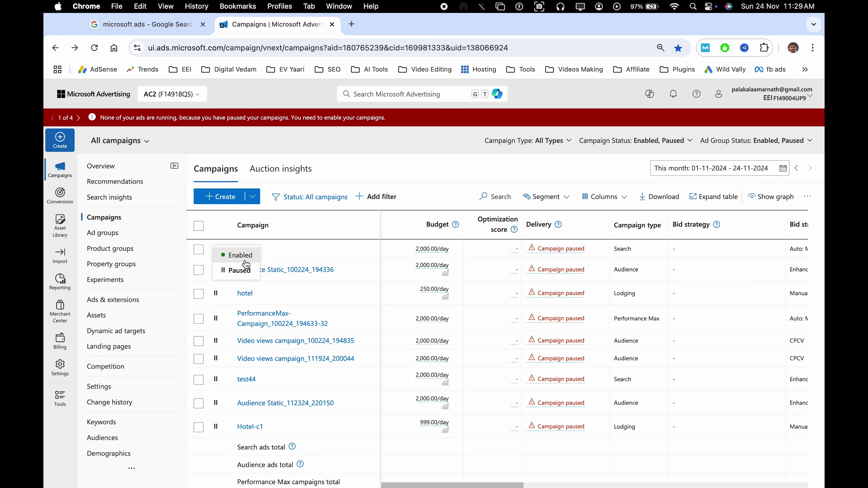
click(410, 160)
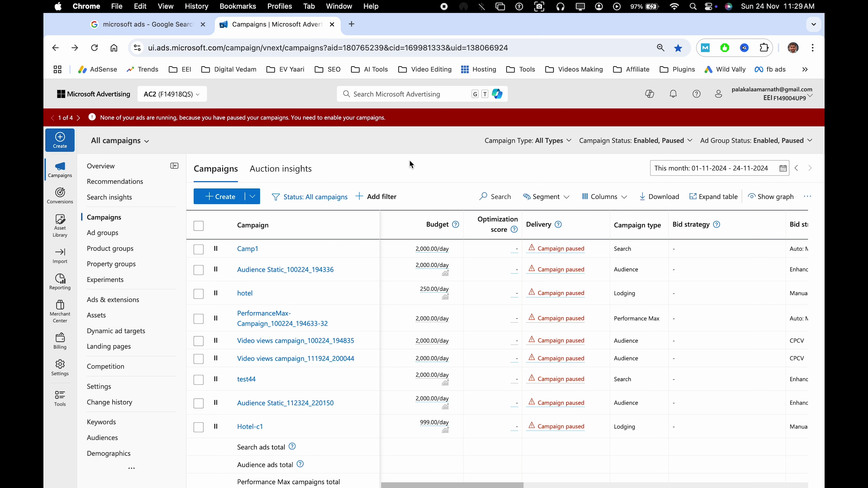
- Select all campaigns to view the bulk Edit and Labels options, and clear the selection without applying any
click(199, 227)
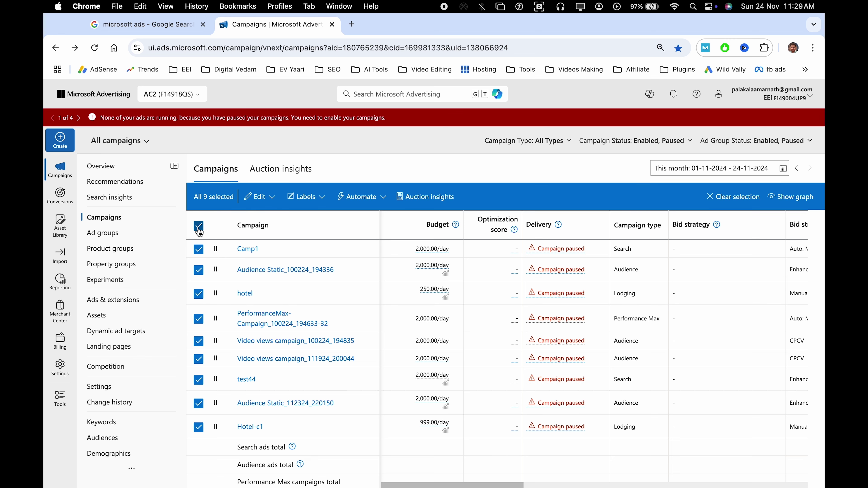
click(269, 205)
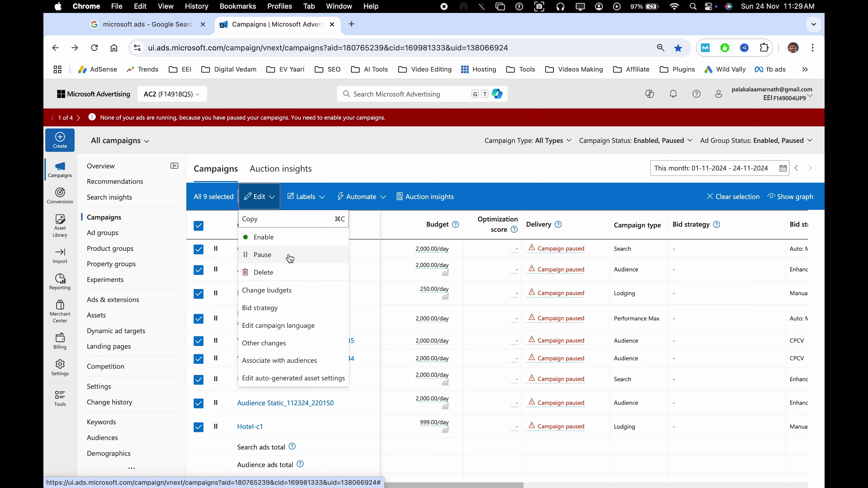
click(325, 201)
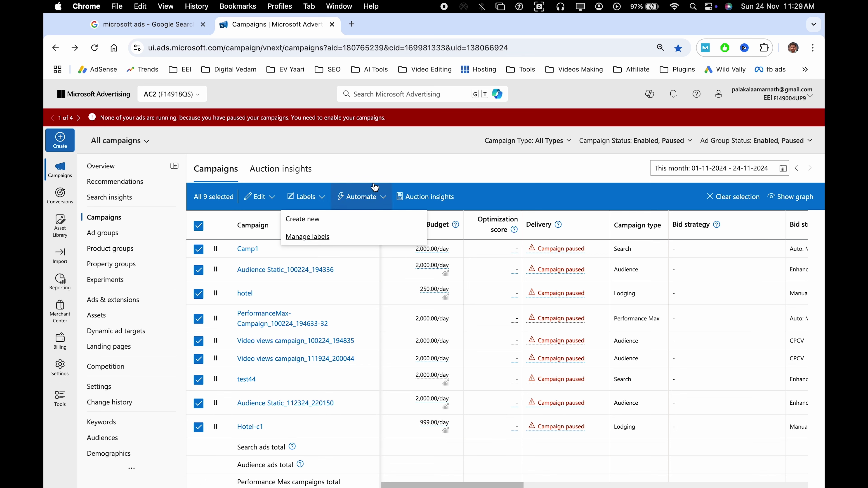
click(383, 167)
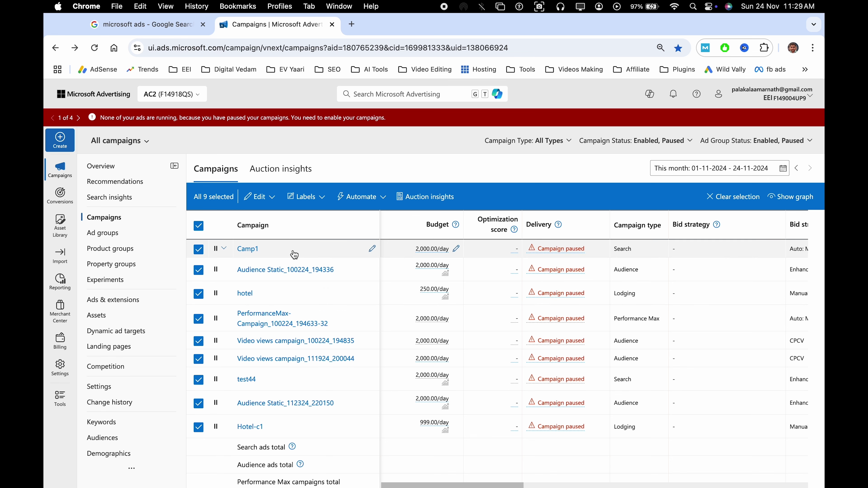
click(199, 231)
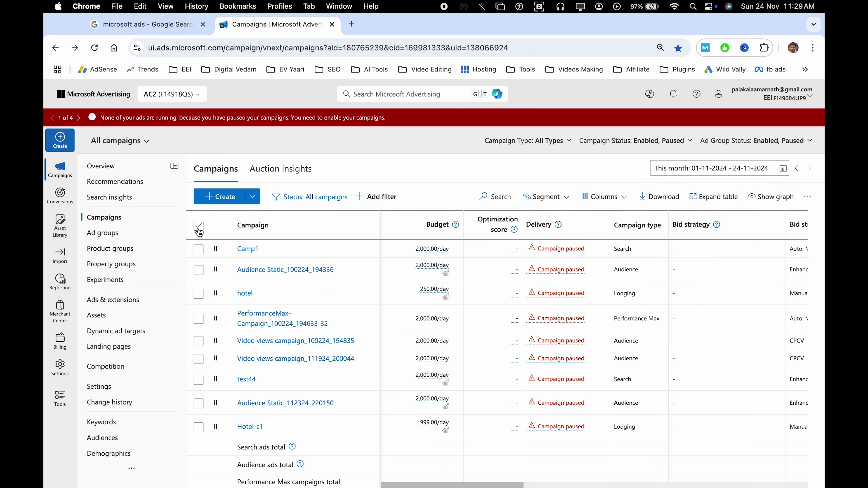
- Look through the campaigns' Auction insights and the Ad groups, Product groups and Property groups pages
click(292, 177)
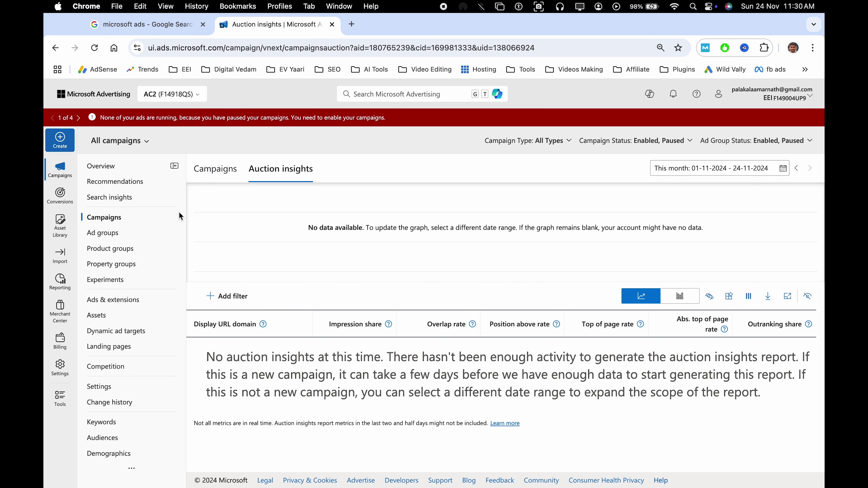
click(137, 234)
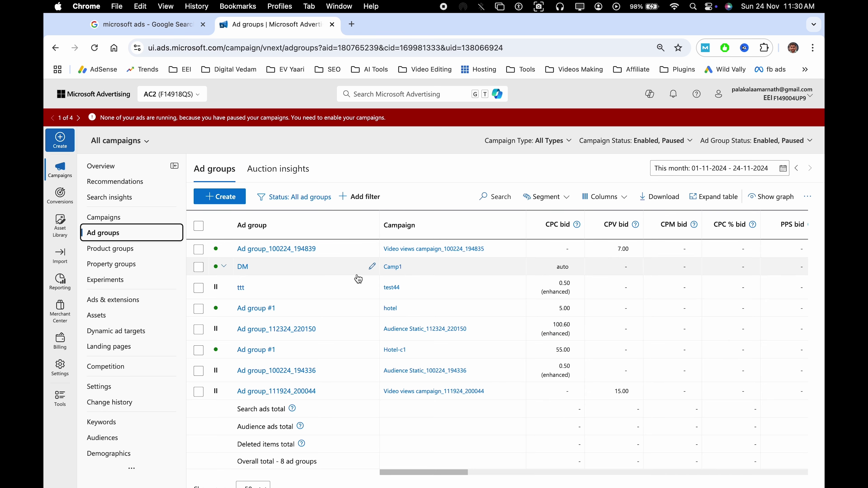
click(124, 252)
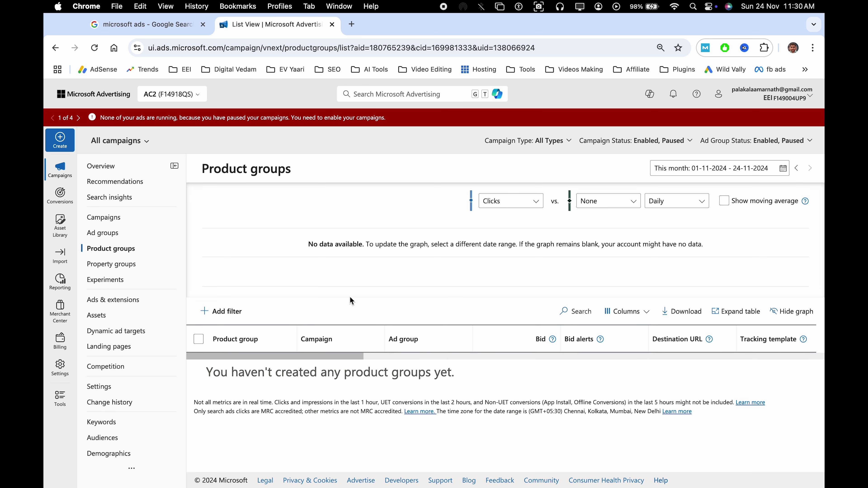
click(136, 272)
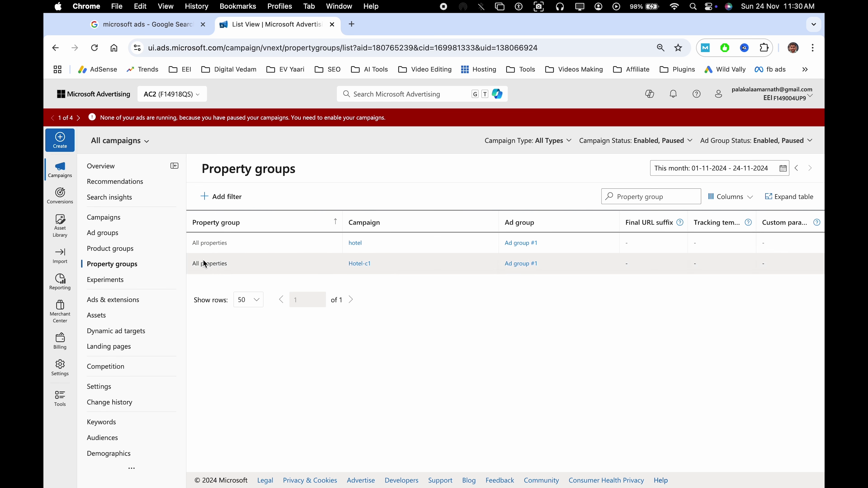
- Start a new experiment based on the Camp1 search campaign
click(110, 284)
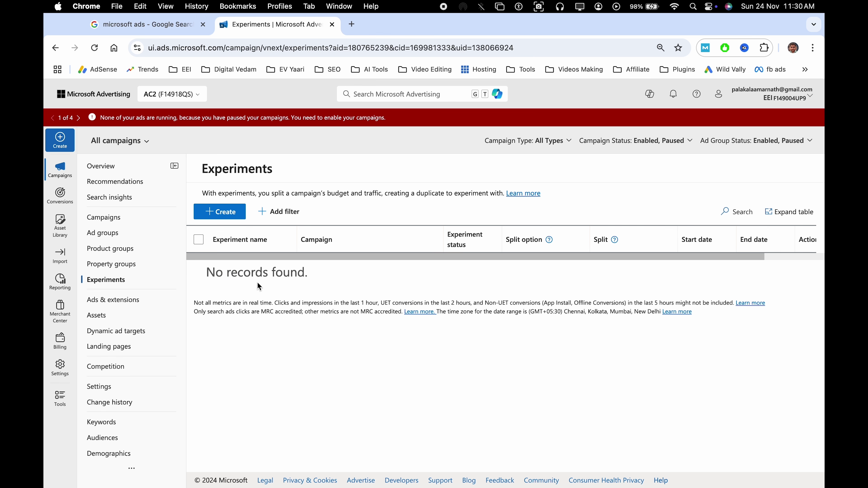
click(227, 212)
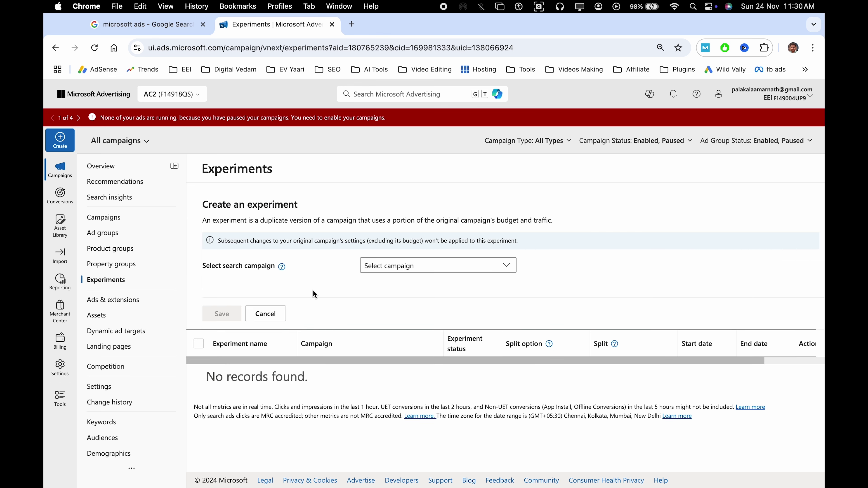
click(407, 273)
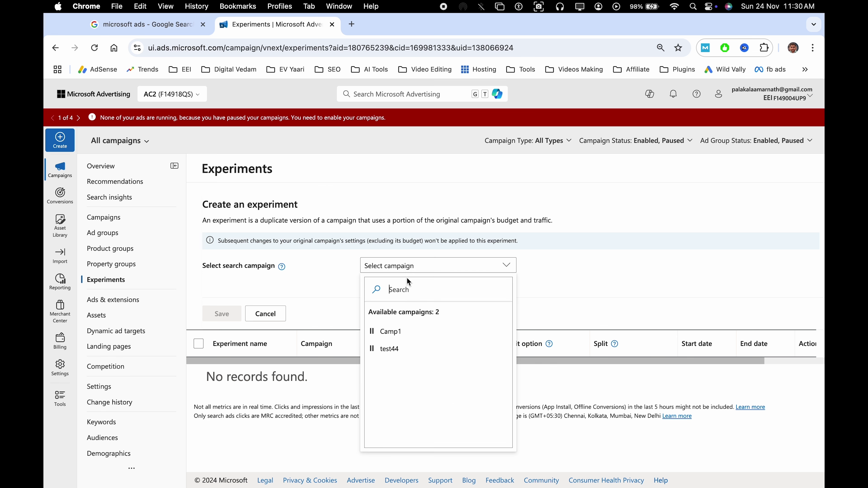
click(413, 337)
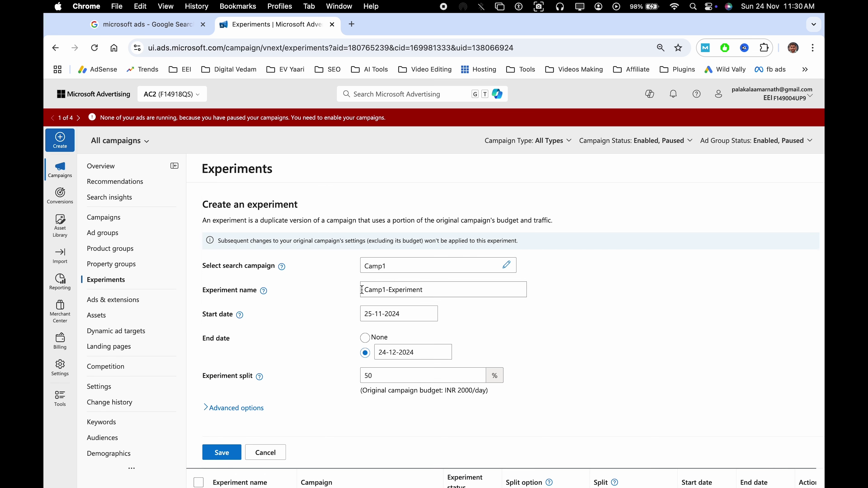
- Examine the new experiment's name, start and end dates, and experiment split settings
drag(363, 289, 407, 300)
click(462, 318)
double_click(417, 375)
click(255, 377)
scroll(308, 370, down, 3)
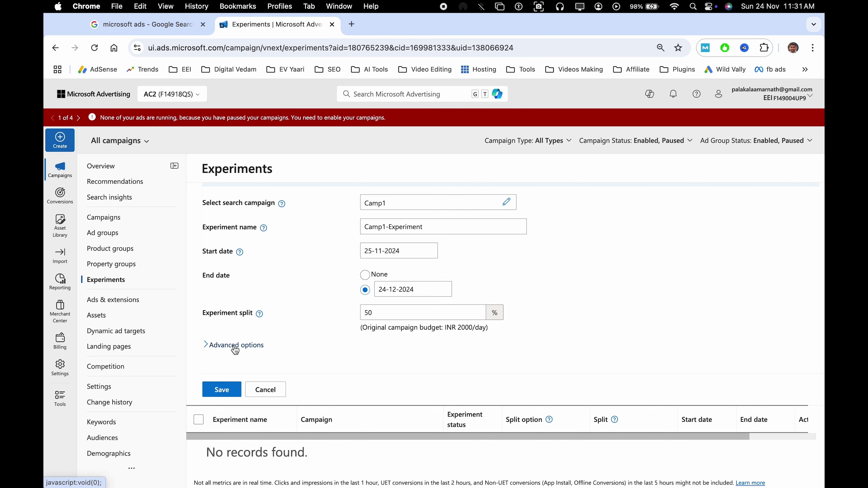
- Look over the experiment's advanced split options, Search-based and Cookie-based, and discard the experiment without saving
click(234, 345)
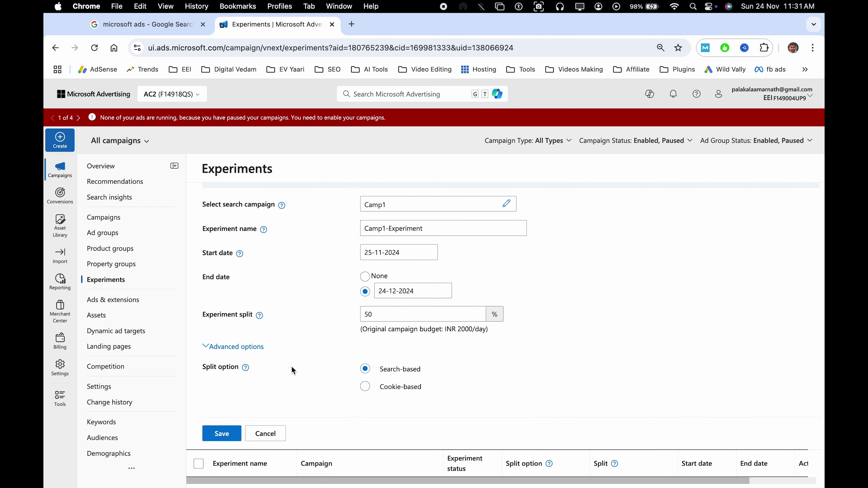
scroll(291, 367, up, 1)
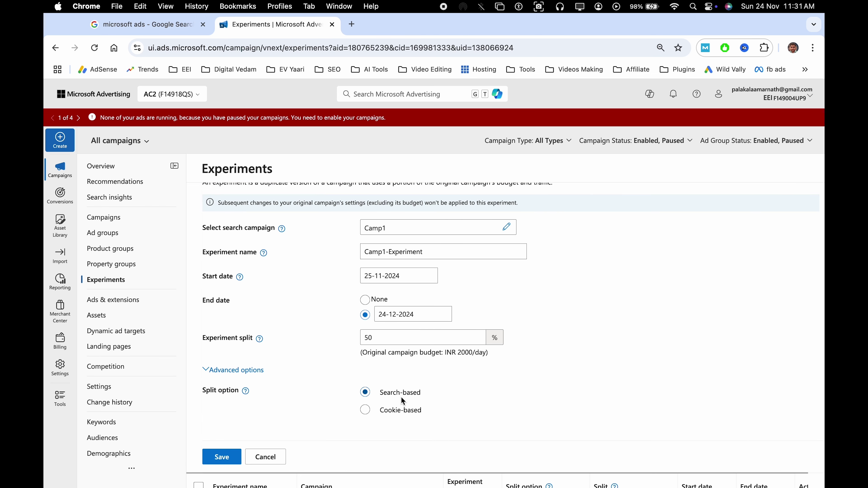
scroll(317, 375, up, 2)
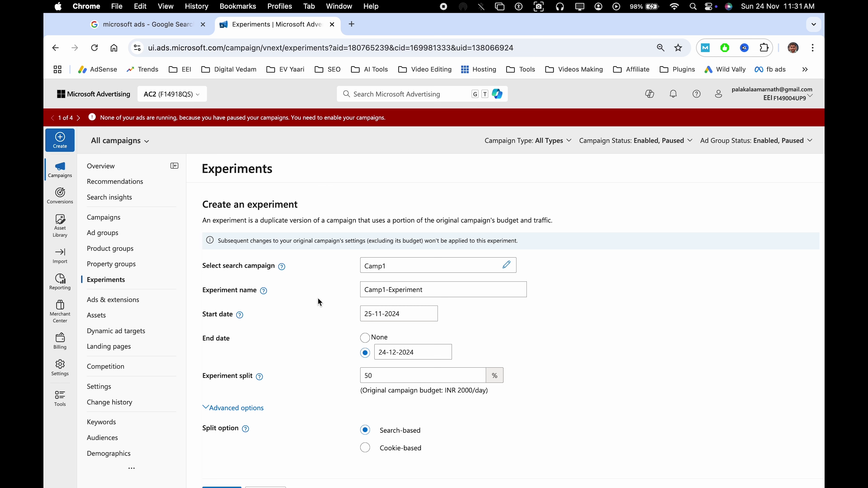
scroll(318, 298, down, 4)
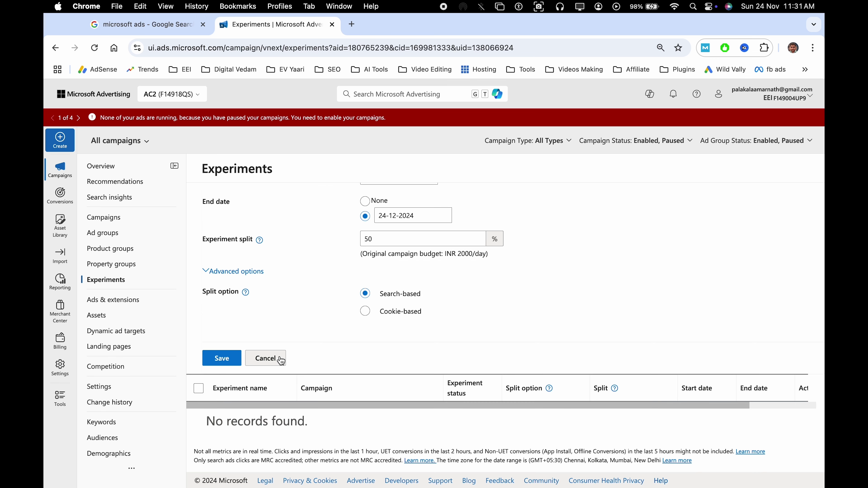
click(265, 358)
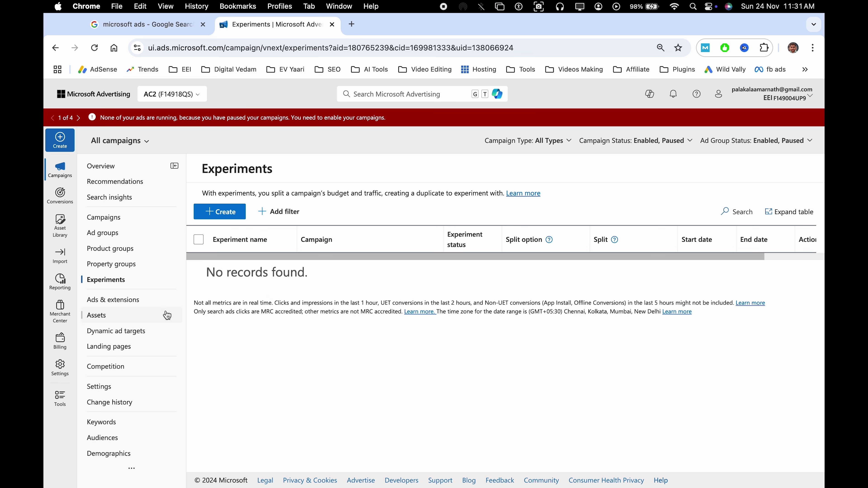
- Look through the account's ads and the list of available extension types under Ads & extensions
click(133, 305)
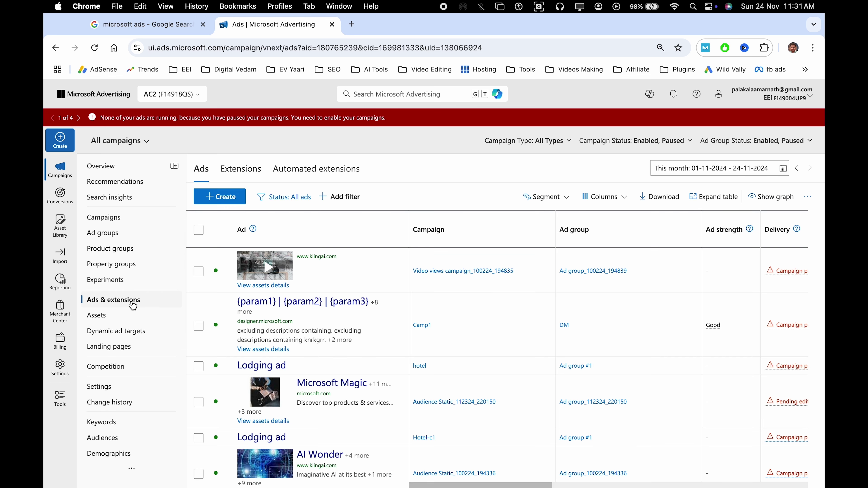
scroll(423, 374, down, 6)
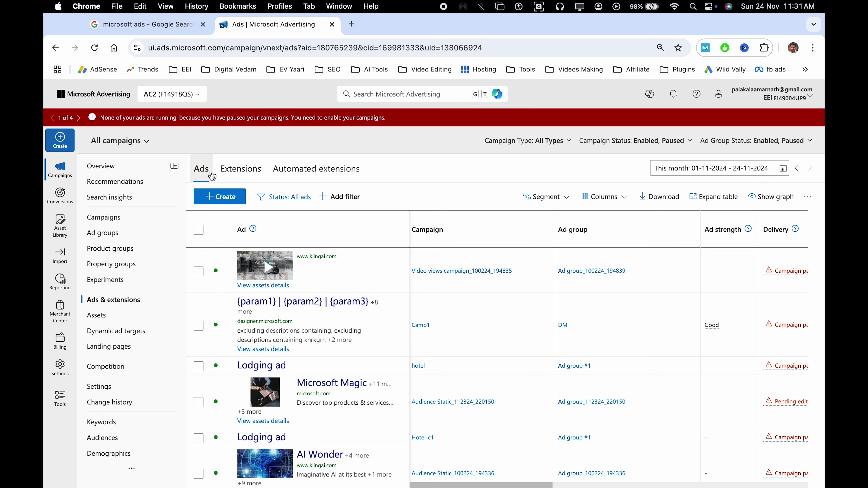
click(253, 173)
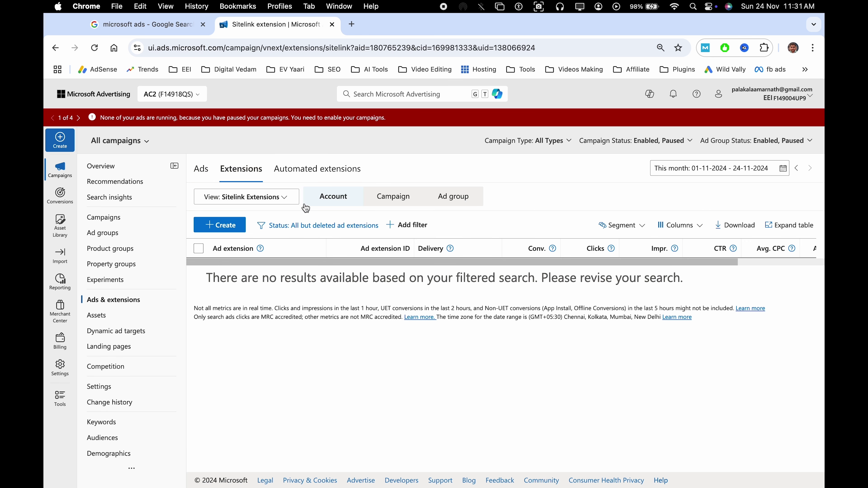
click(261, 205)
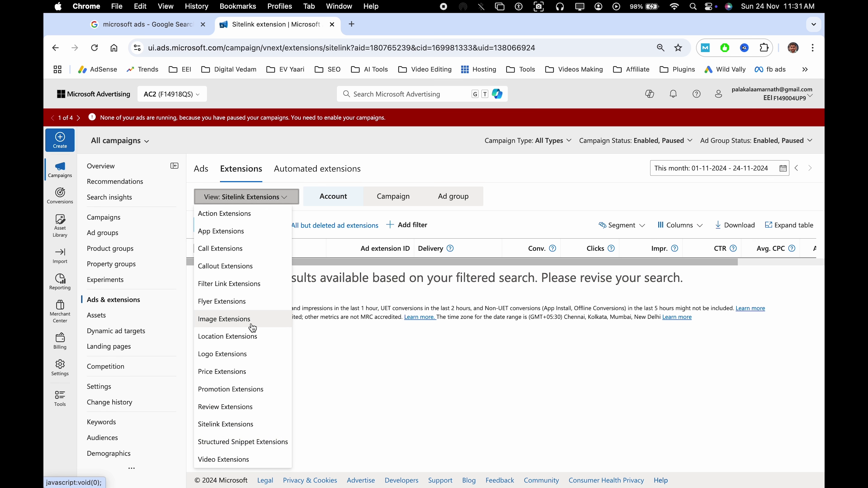
click(348, 296)
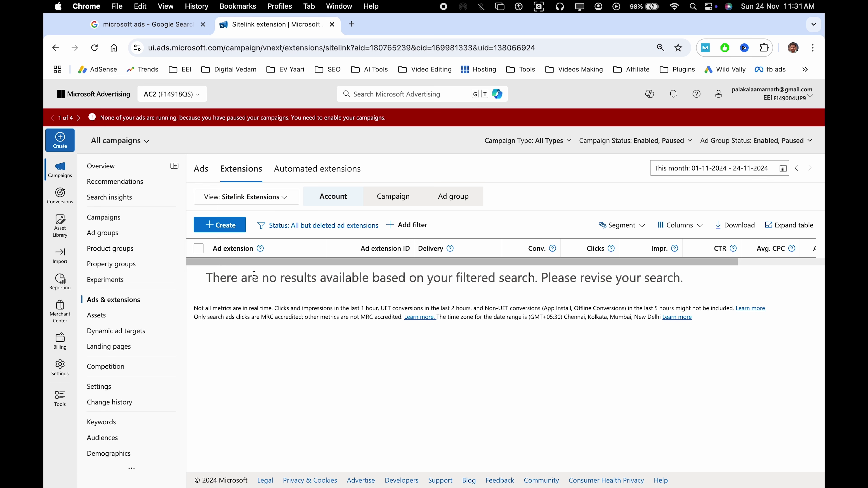
click(270, 200)
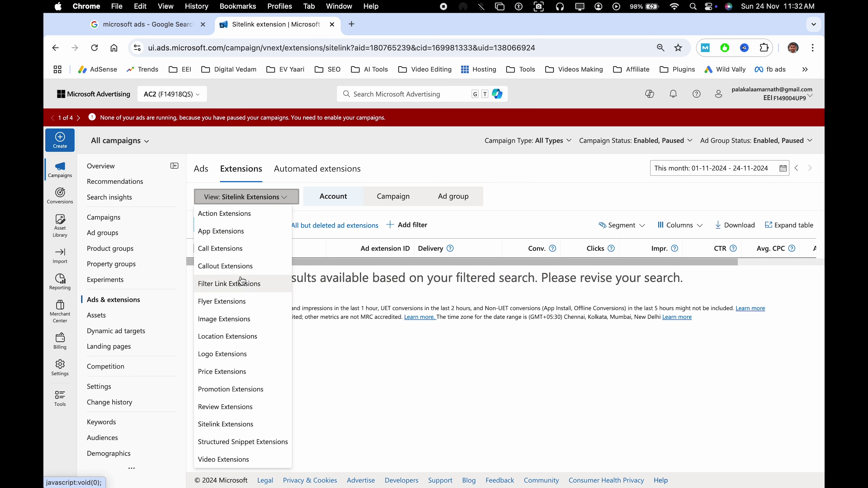
click(366, 339)
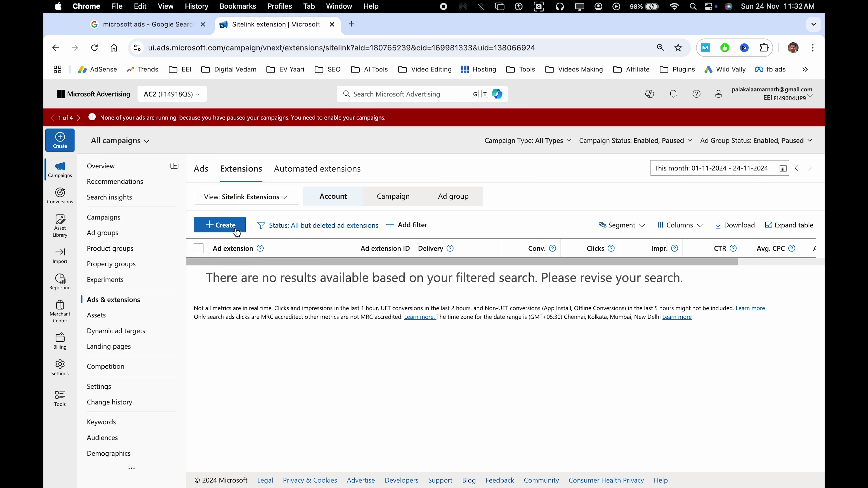
- Preview the form for creating sitelink extensions without adding one, and view the Automated extensions page
click(237, 230)
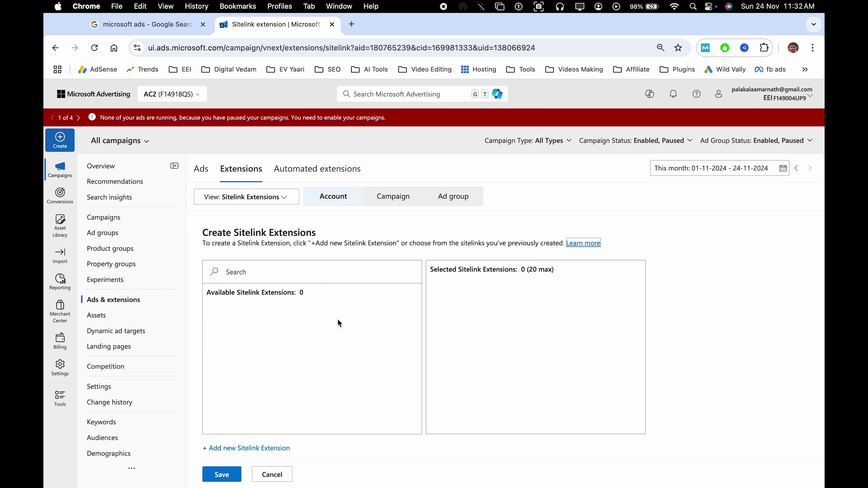
click(272, 474)
click(307, 177)
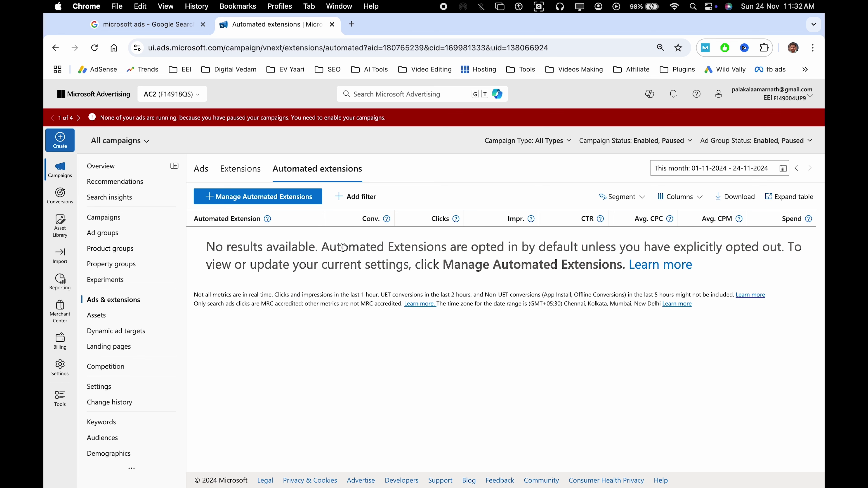
- View the Assets page, and check test44 and Camp1 for ad groups in a new dynamic ad target without saving it
click(97, 315)
click(118, 332)
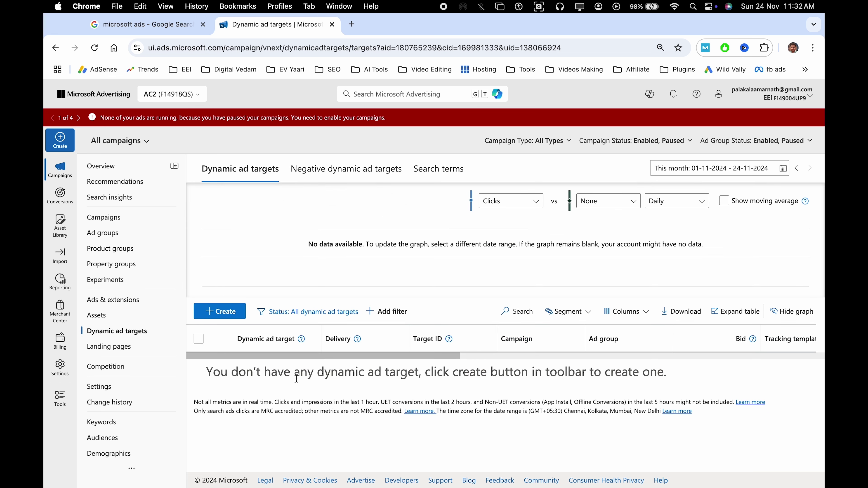
click(226, 317)
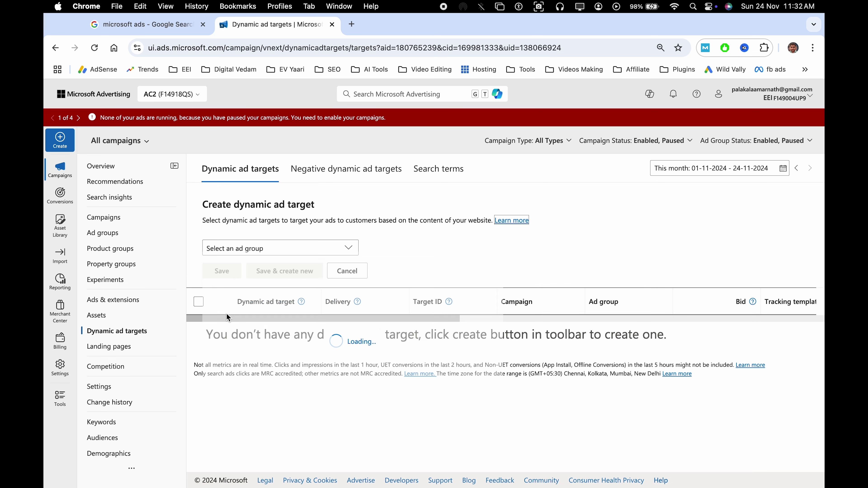
click(256, 249)
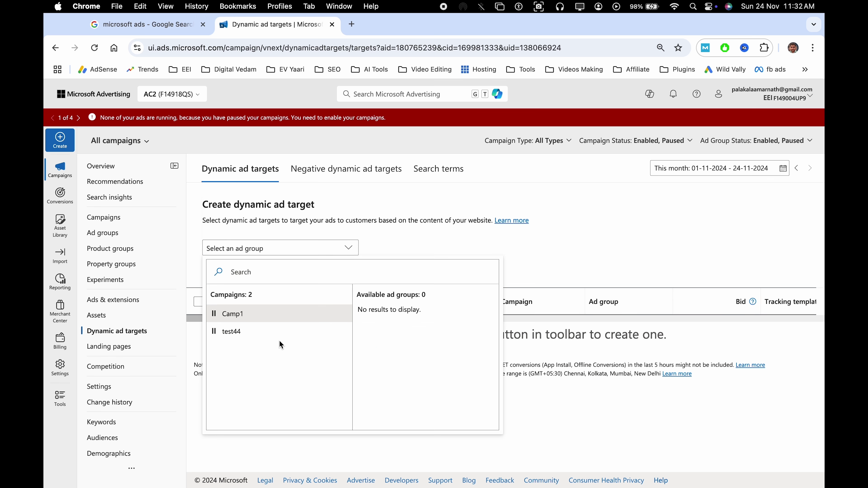
click(301, 335)
click(333, 313)
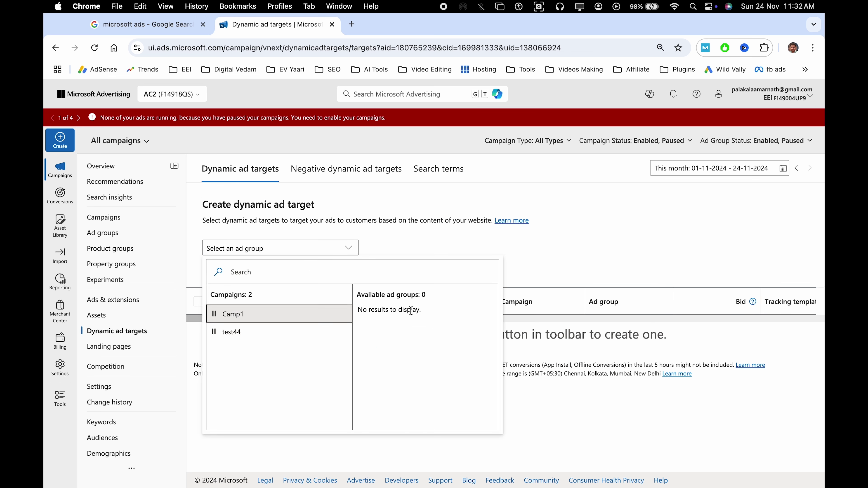
click(529, 259)
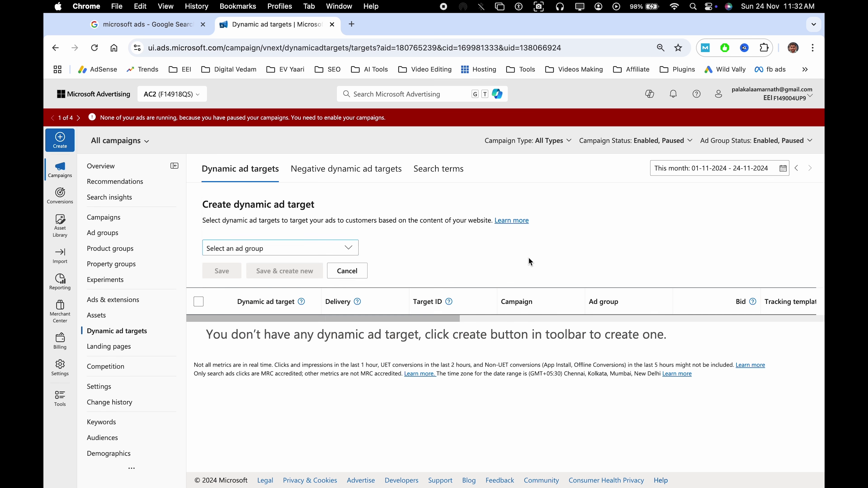
click(346, 274)
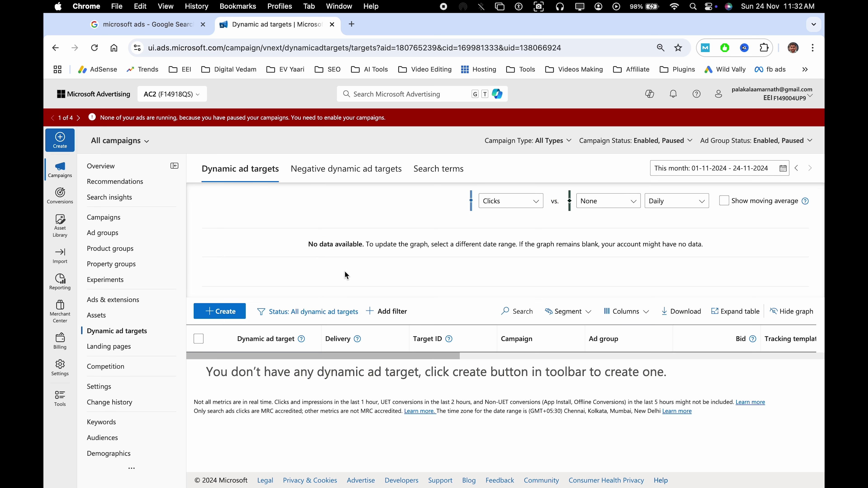
- View the Landing pages report and the Competition section's Auction insights and Deeper insights and actions
click(113, 351)
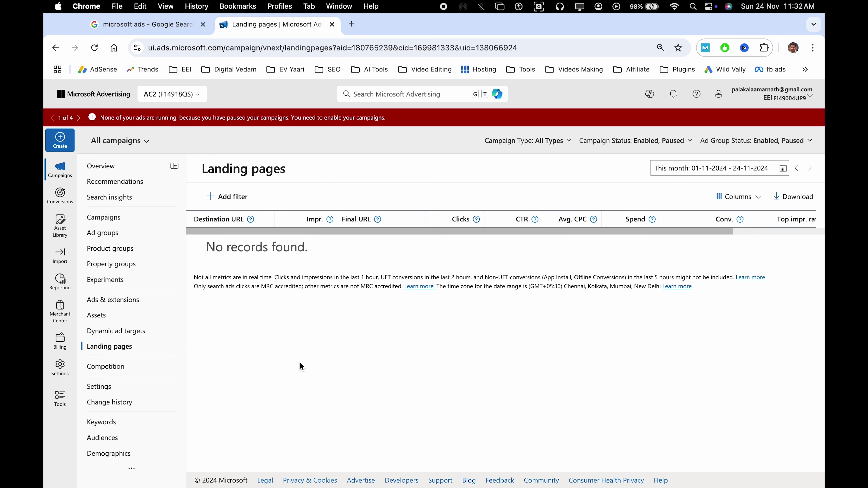
click(120, 367)
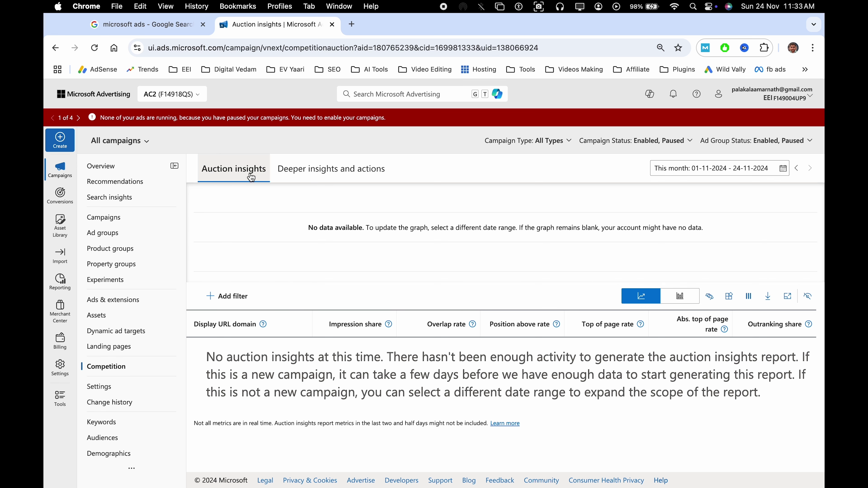
click(330, 173)
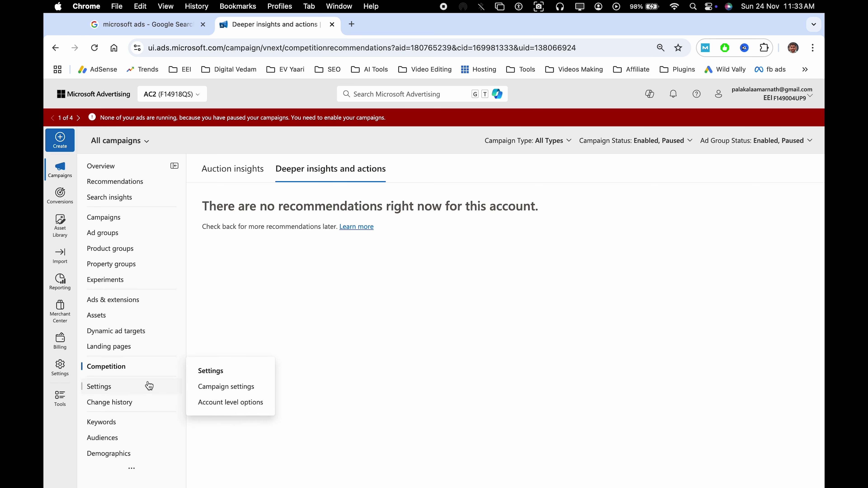
- Review the campaign settings and the account level options, from tracking template through business attributes to negative keywords
click(134, 388)
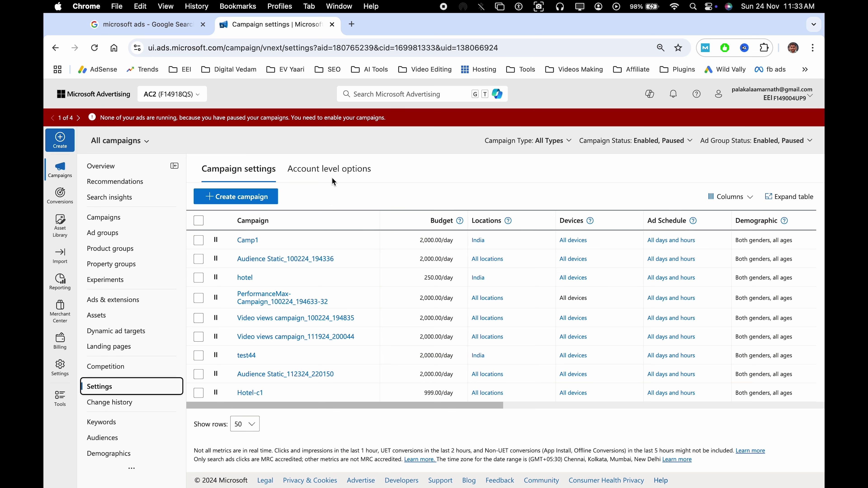
click(334, 169)
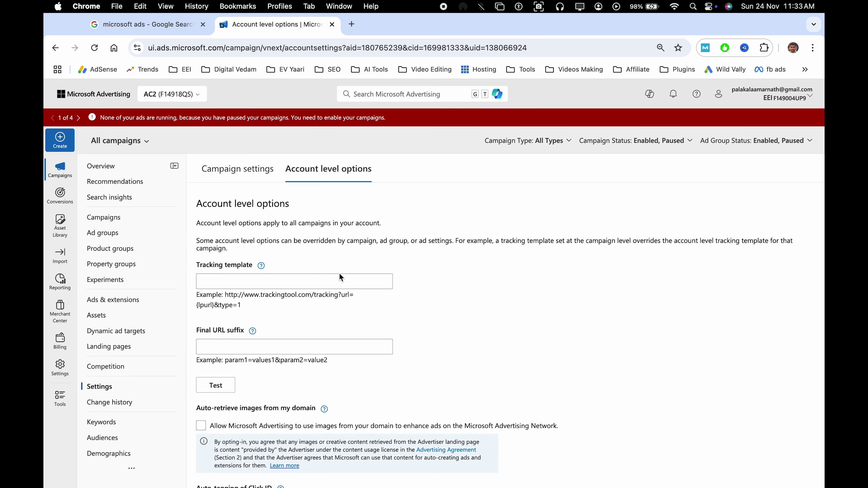
scroll(423, 288, down, 8)
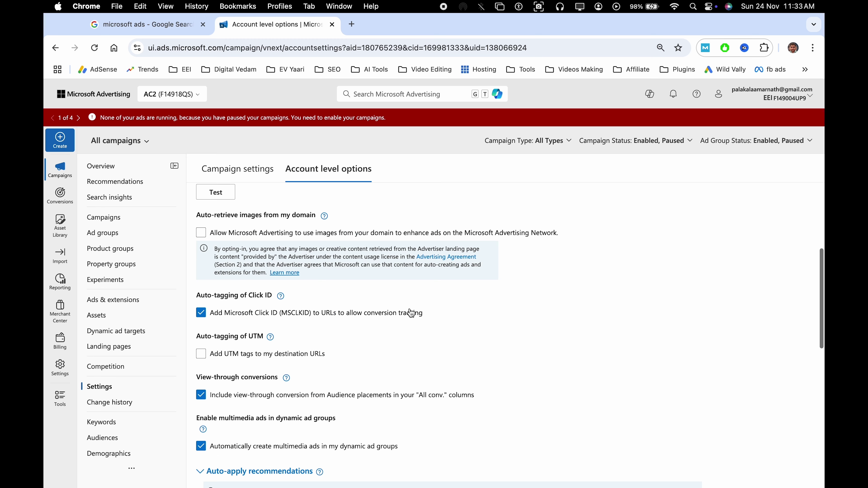
scroll(325, 351, down, 5)
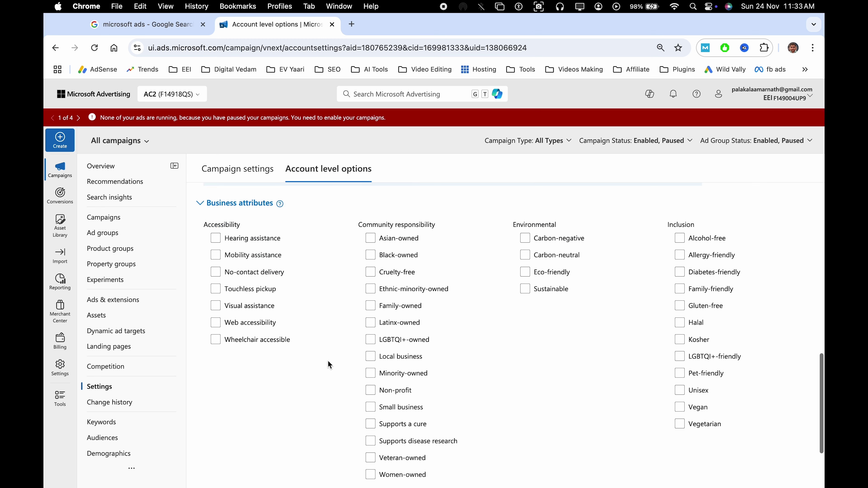
scroll(316, 383, down, 3)
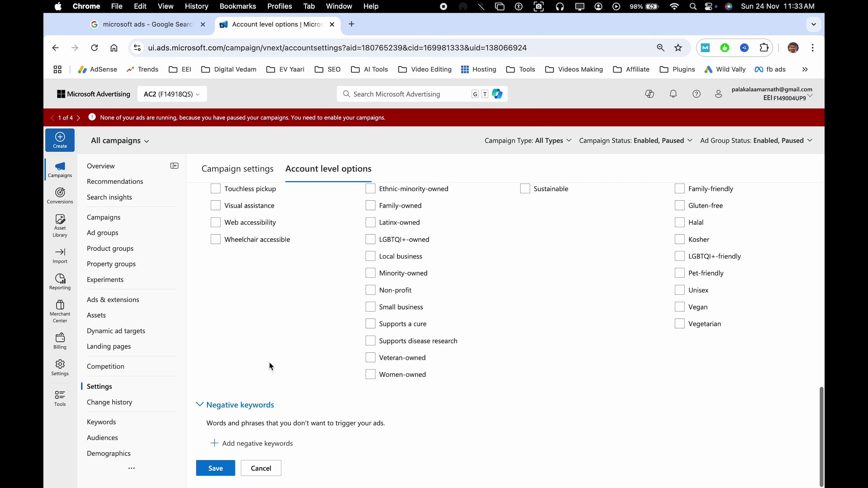
- Look through the Keywords, Negative keywords and Negative keywords lists pages
click(127, 423)
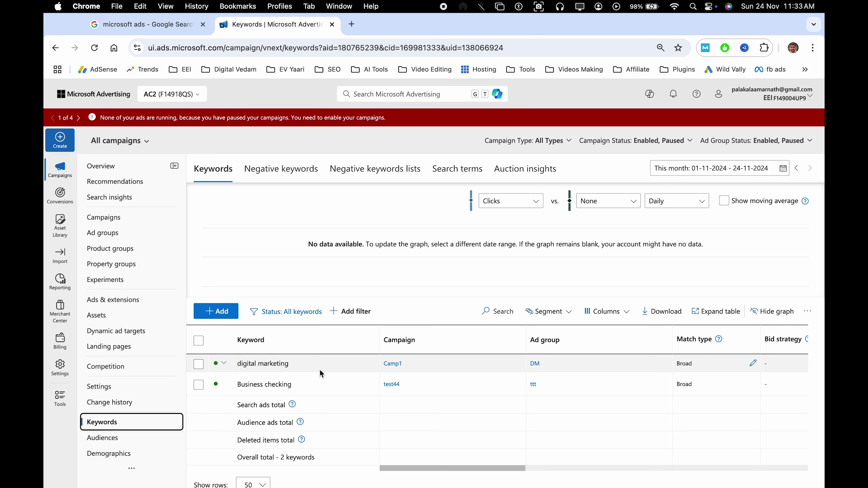
click(298, 179)
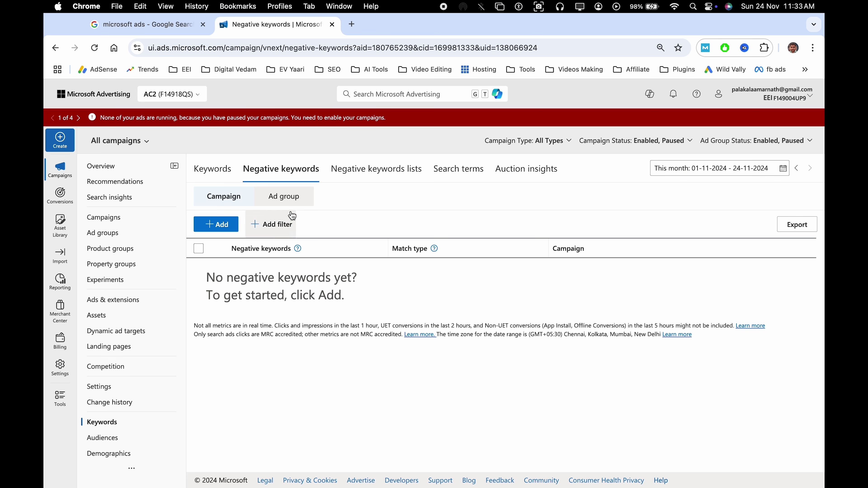
click(364, 167)
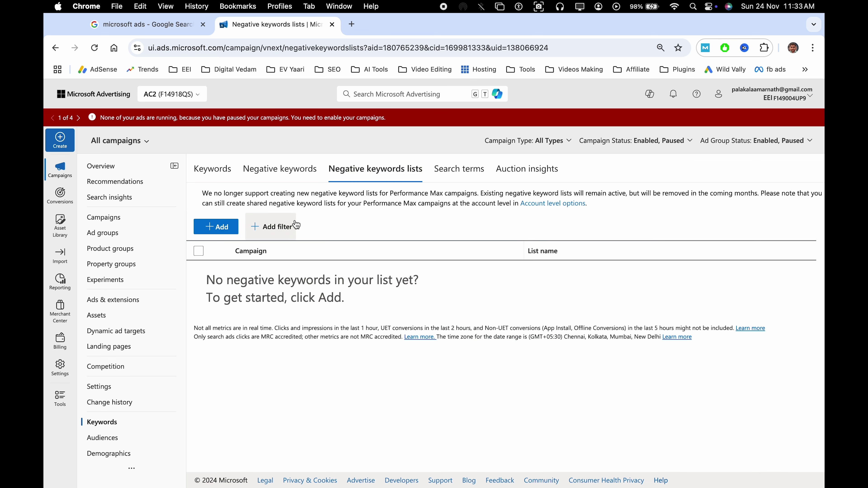
- Check which negative keyword lists can be added to Camp1, and cancel without saving
click(223, 232)
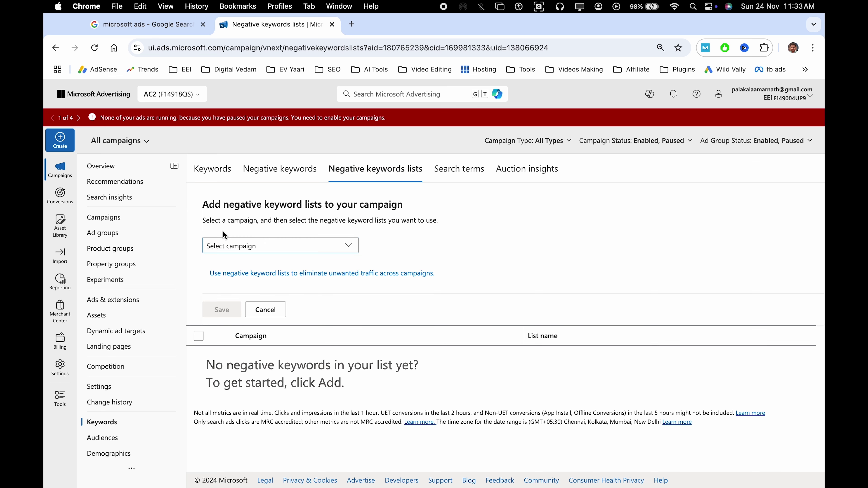
click(254, 247)
click(280, 317)
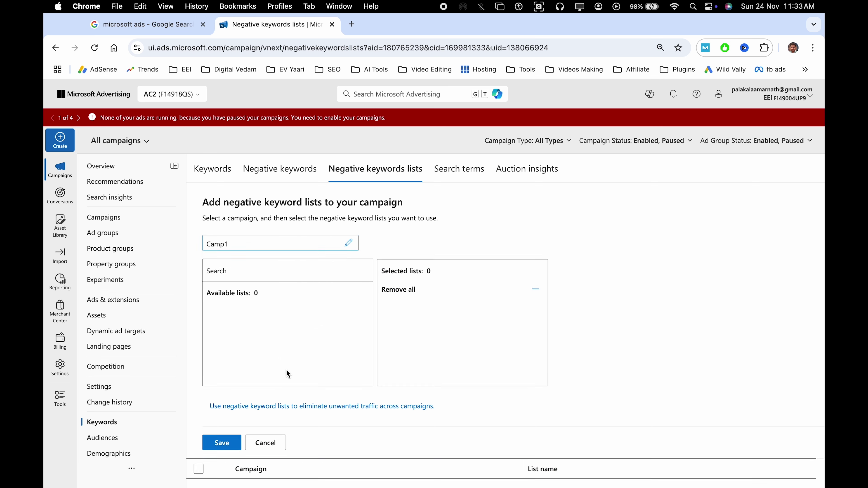
scroll(286, 370, down, 3)
click(274, 349)
- View the Search terms report in the Keywords section
click(471, 166)
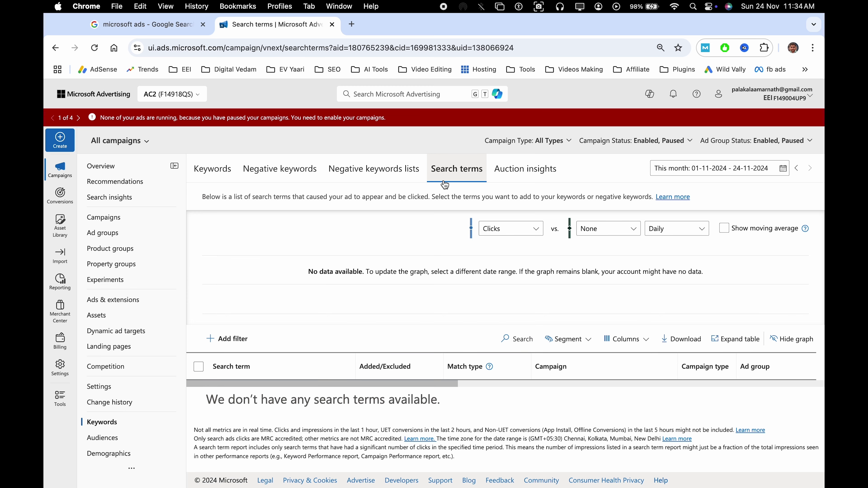
triple_click(424, 273)
click(480, 279)
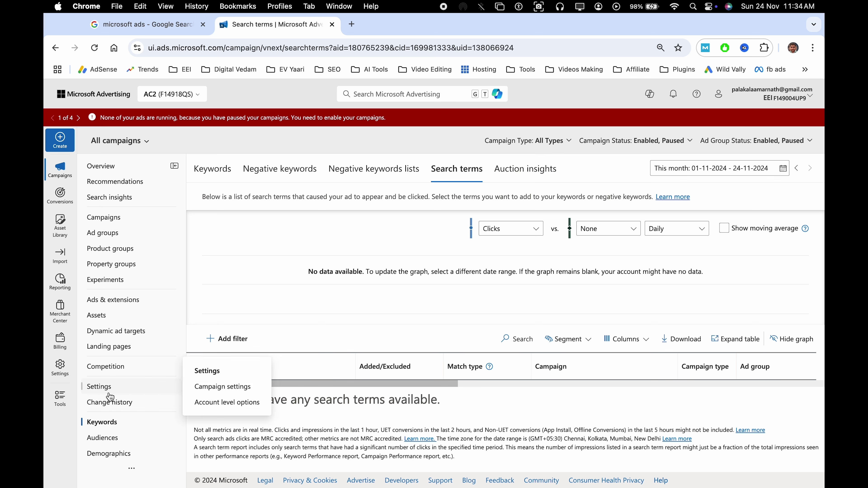
- Look through the account's Change history, reviewing the logged campaign and ad group changes
click(129, 404)
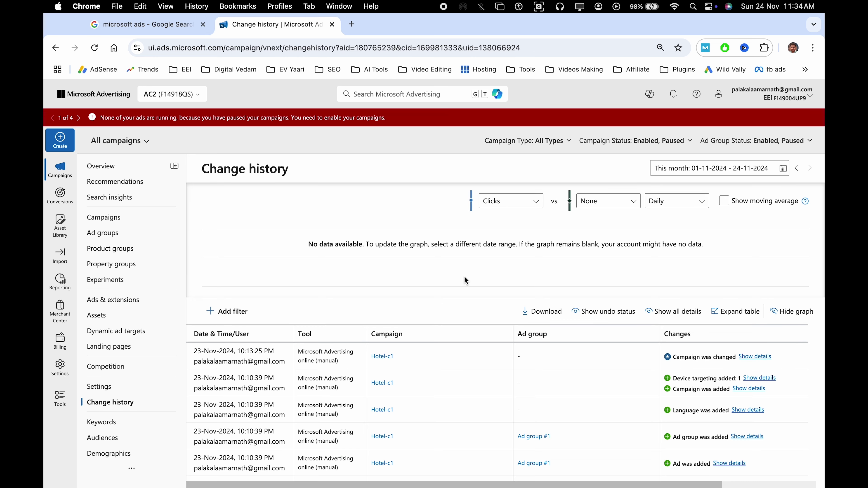
scroll(465, 280, down, 5)
scroll(252, 329, up, 4)
scroll(330, 310, down, 3)
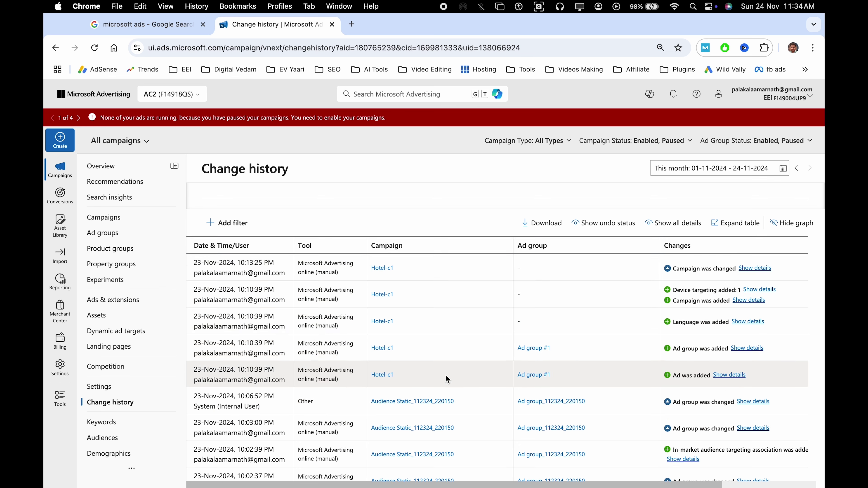
scroll(446, 375, down, 5)
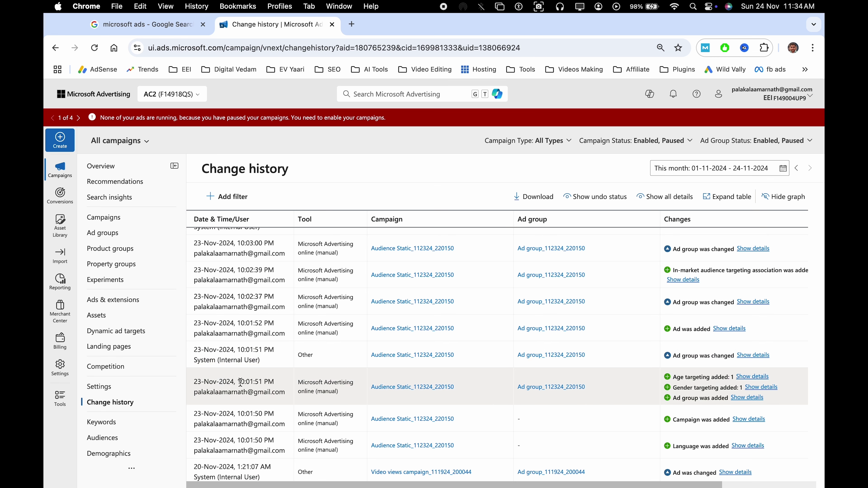
- Open the Audiences page and read the descriptions of the audience types, including Custom audiences and In-market audiences
click(127, 442)
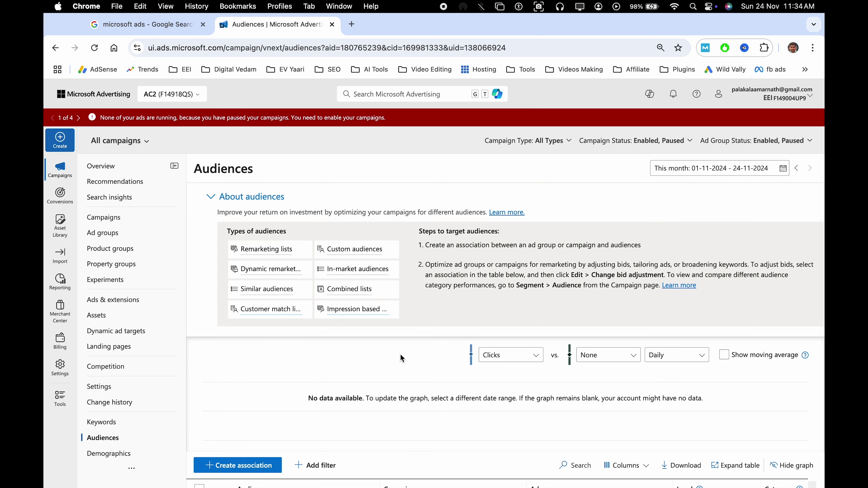
scroll(400, 354, down, 4)
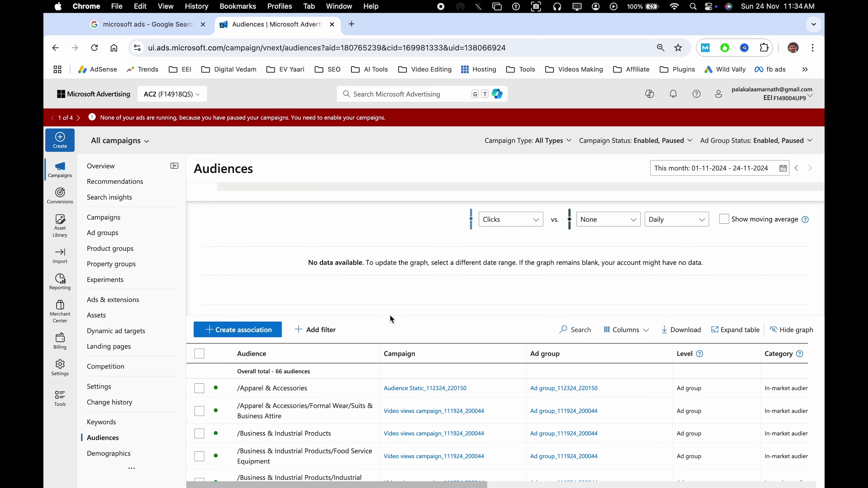
scroll(392, 319, up, 4)
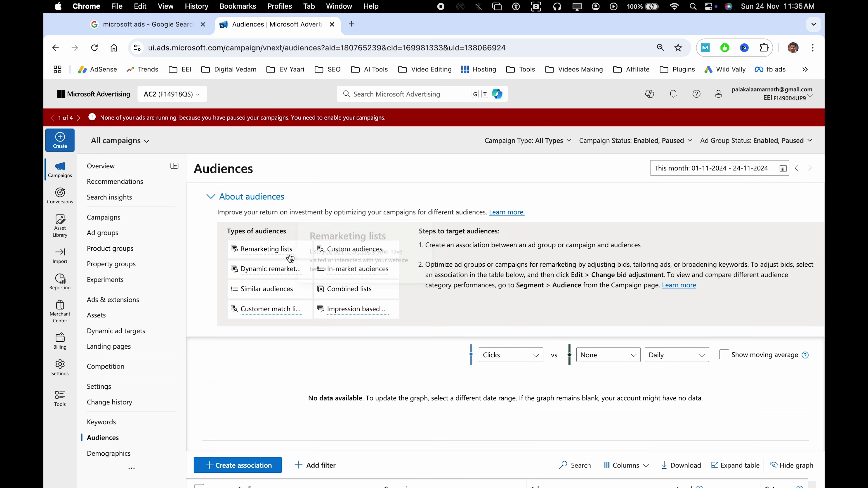
mouse_move(360, 254)
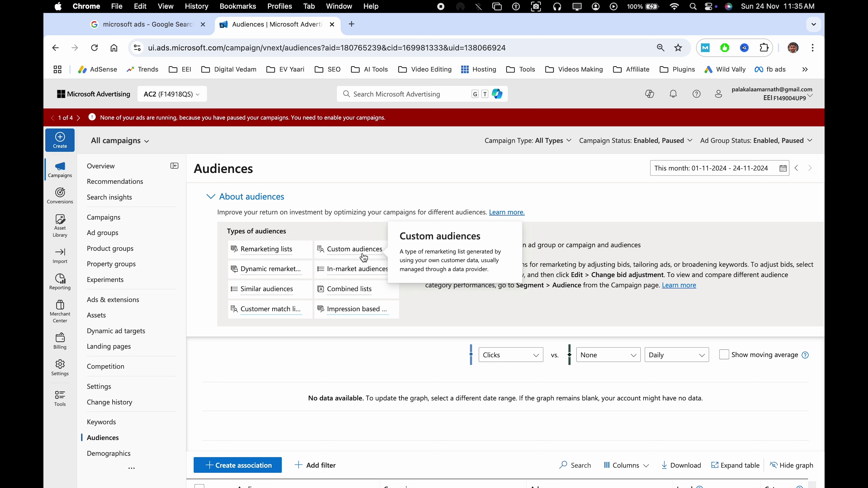
mouse_move(357, 273)
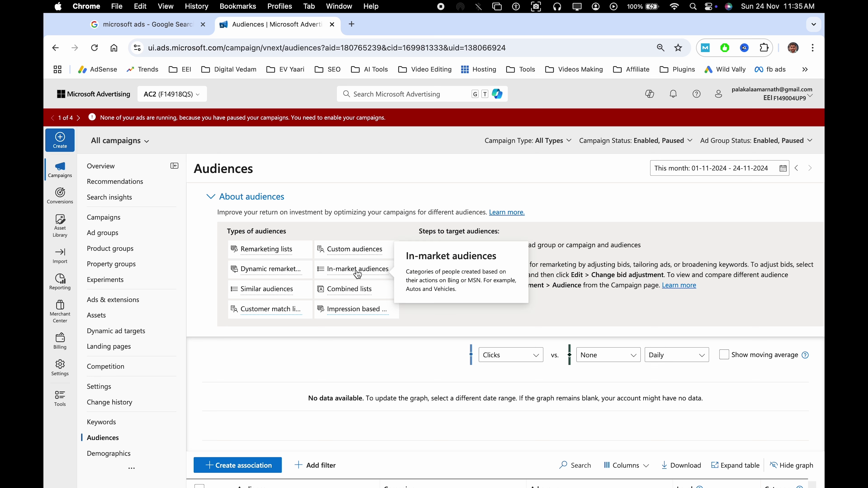
mouse_move(284, 314)
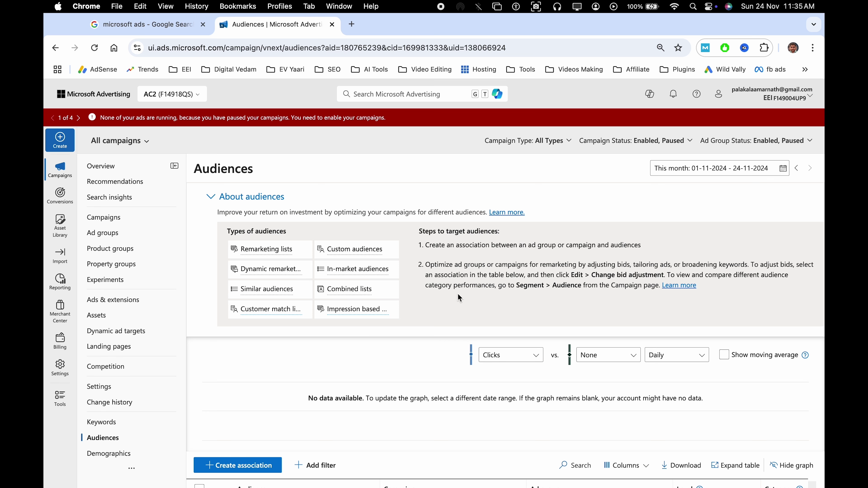
- Look through the table of existing audience associations with their campaigns and ad groups
scroll(442, 311, down, 10)
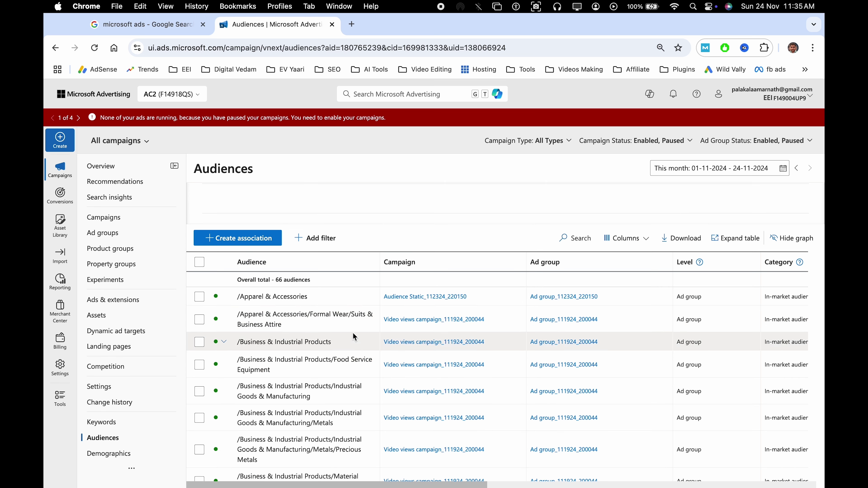
scroll(323, 318, down, 10)
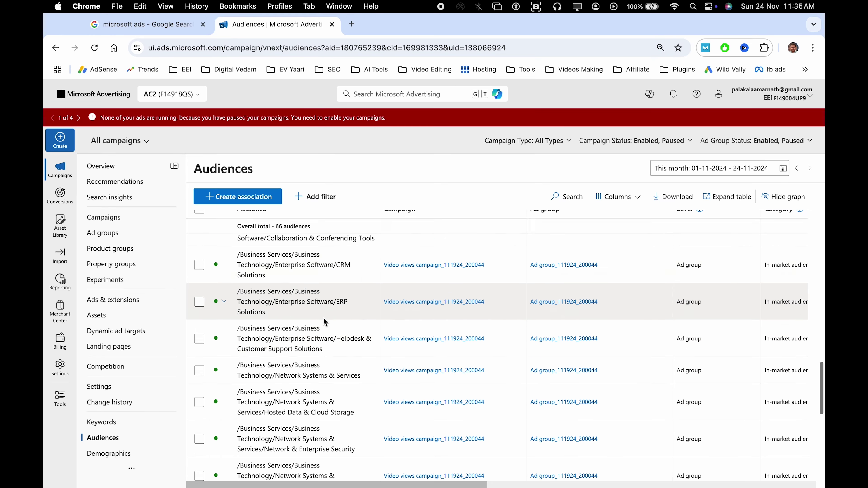
scroll(324, 317, down, 5)
scroll(323, 318, up, 20)
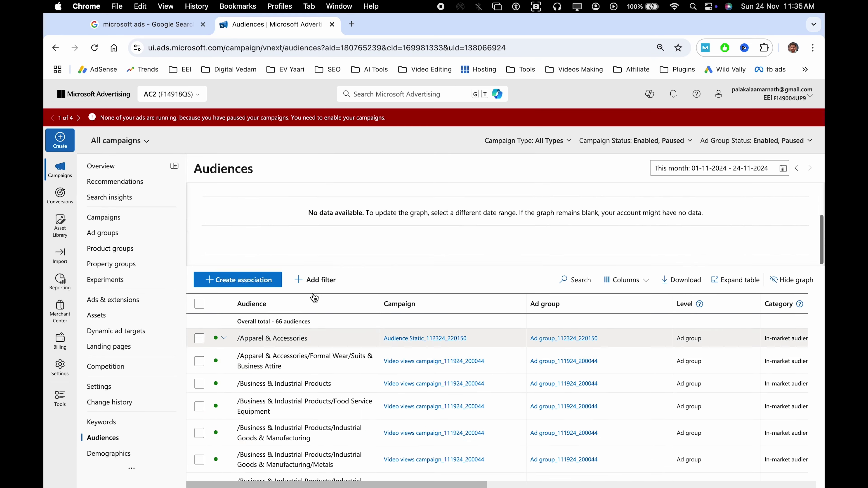
scroll(262, 396, down, 5)
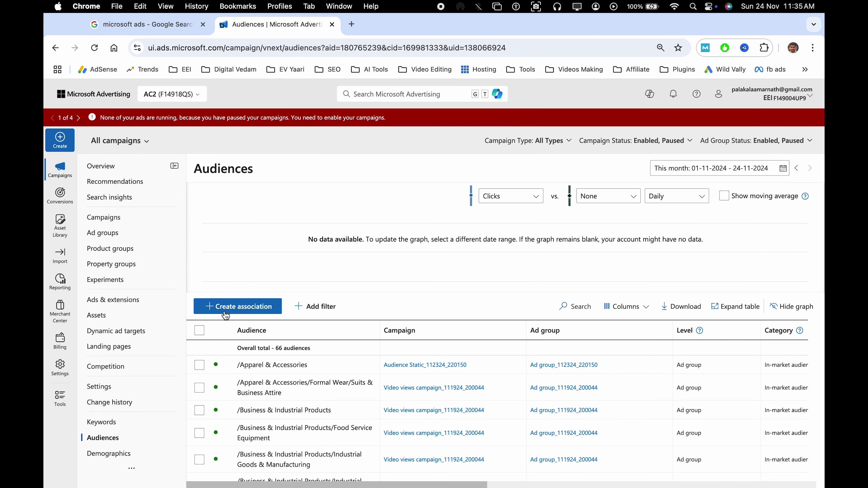
- Start a campaign-level audience association for Camp1 and open its targeting options, reviewing the targeting and bid adjustment settings
click(238, 308)
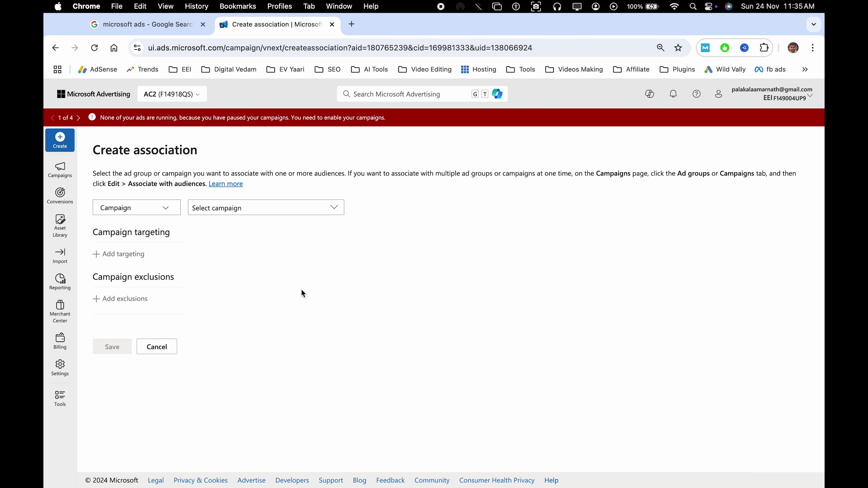
click(152, 208)
click(154, 223)
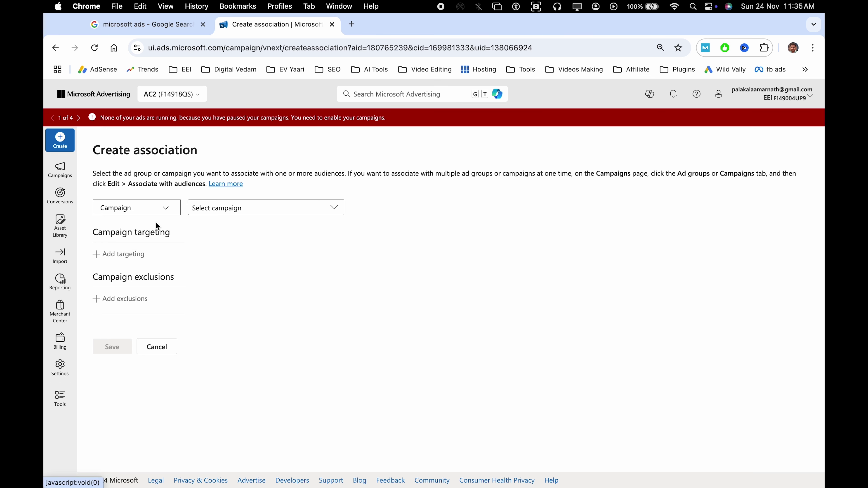
click(234, 210)
click(245, 269)
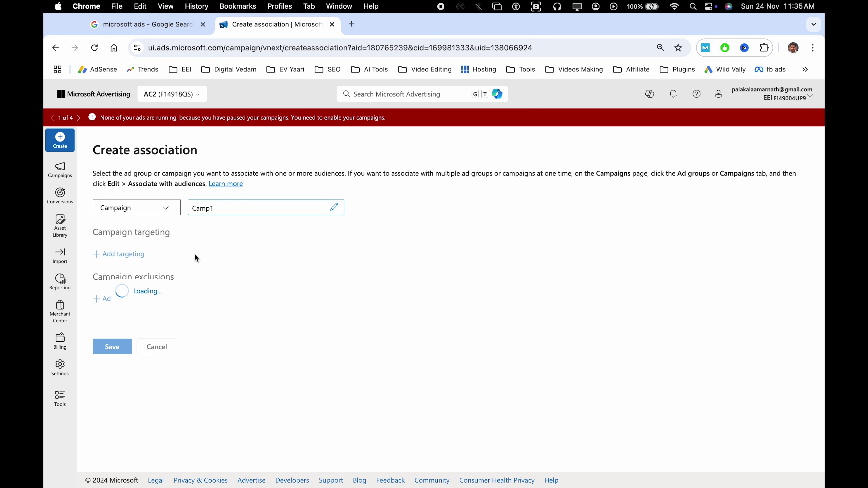
click(139, 254)
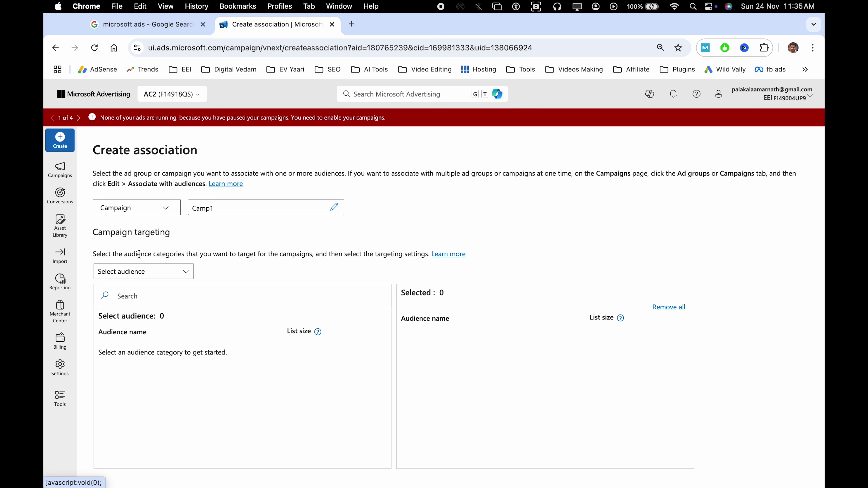
scroll(222, 301, down, 10)
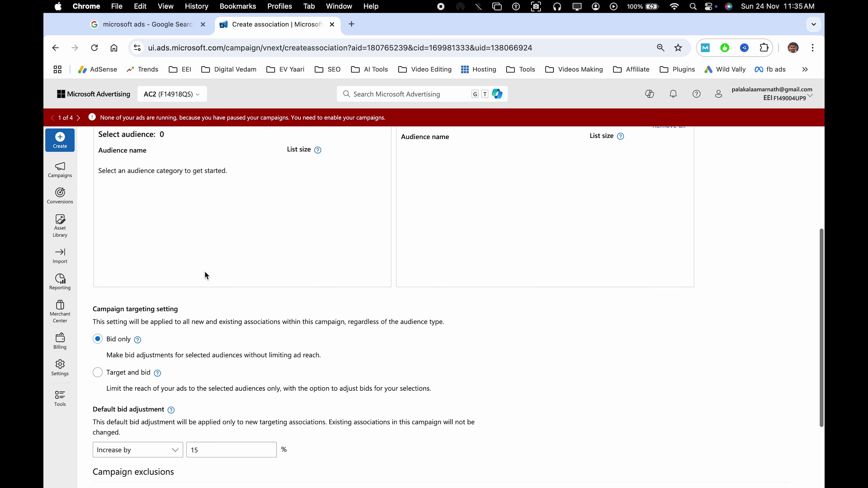
scroll(210, 292, up, 5)
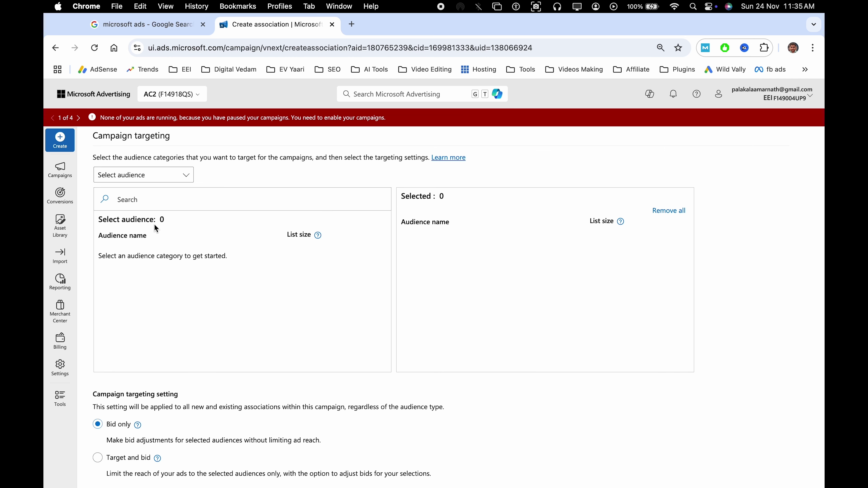
- Add the Apparel & Accessories in-market audience to Camp1's targeting
click(159, 176)
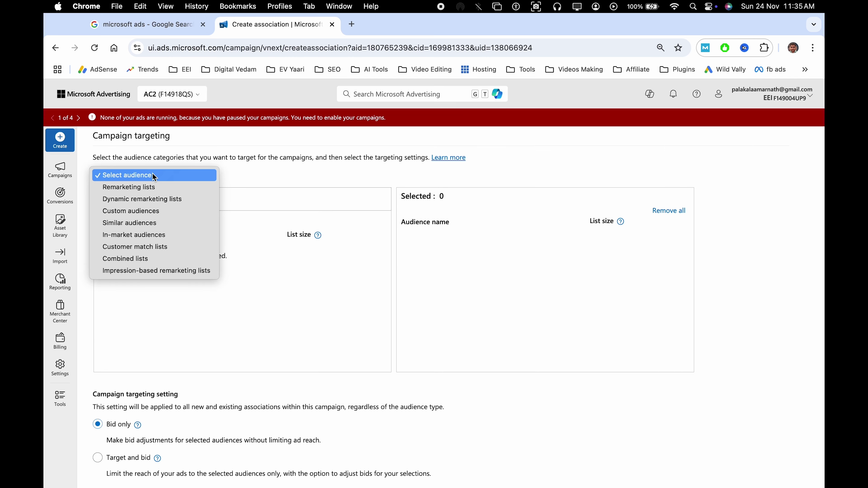
click(164, 236)
click(310, 255)
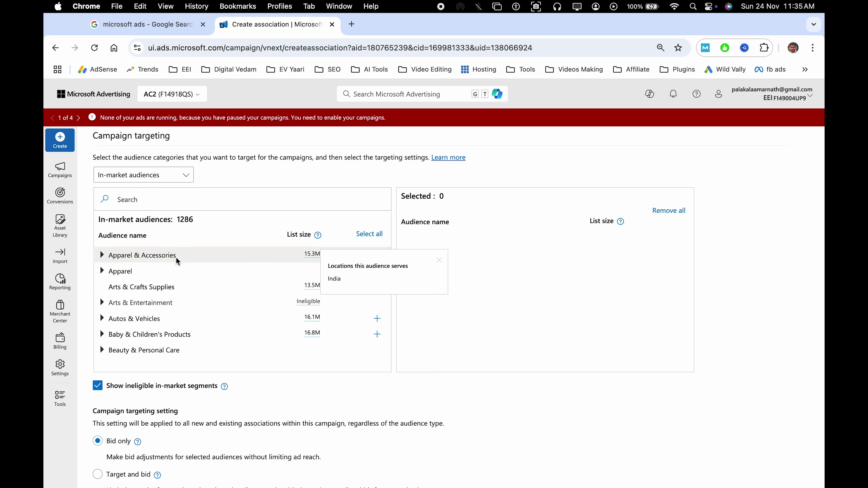
click(379, 256)
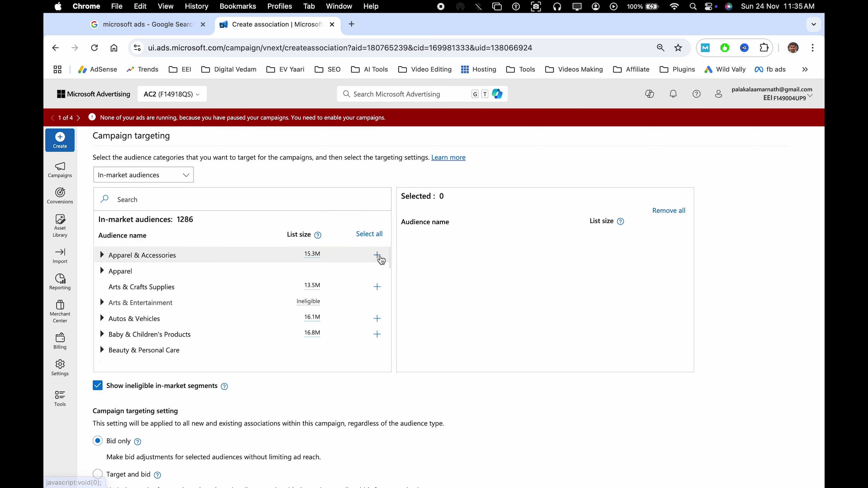
scroll(443, 283, up, 3)
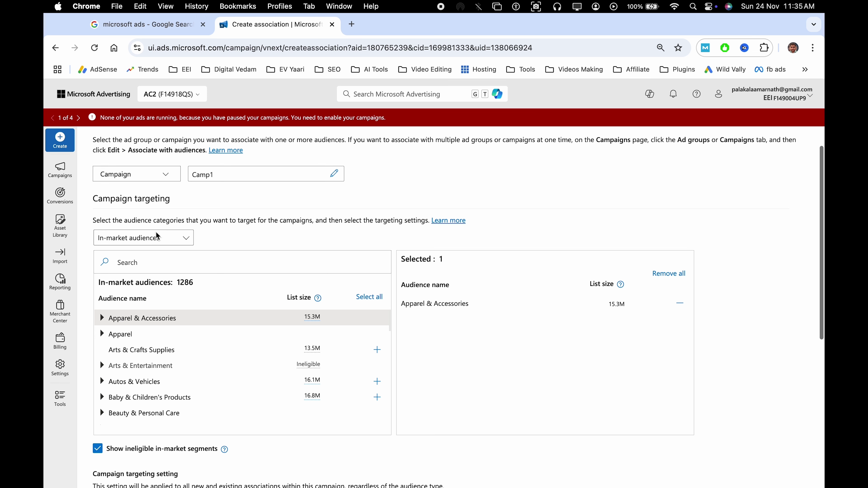
- Check which remarketing lists, custom audiences and similar audiences can be targeted, and review the campaign targeting settings
click(161, 239)
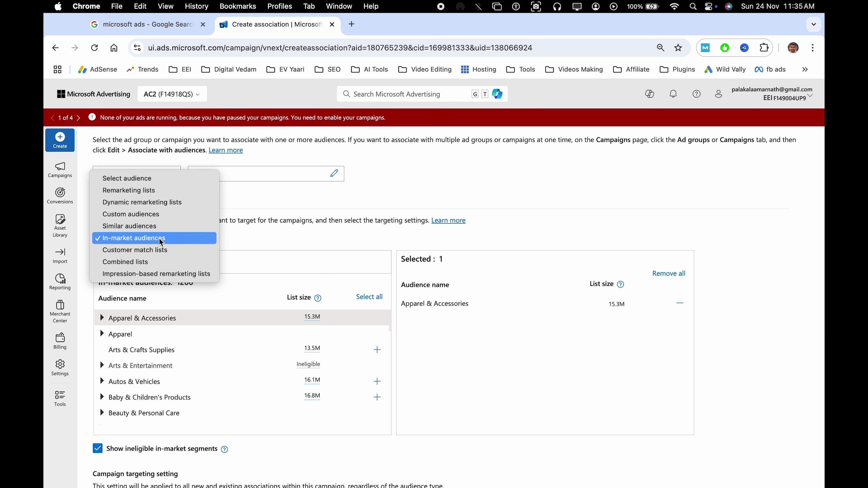
click(160, 194)
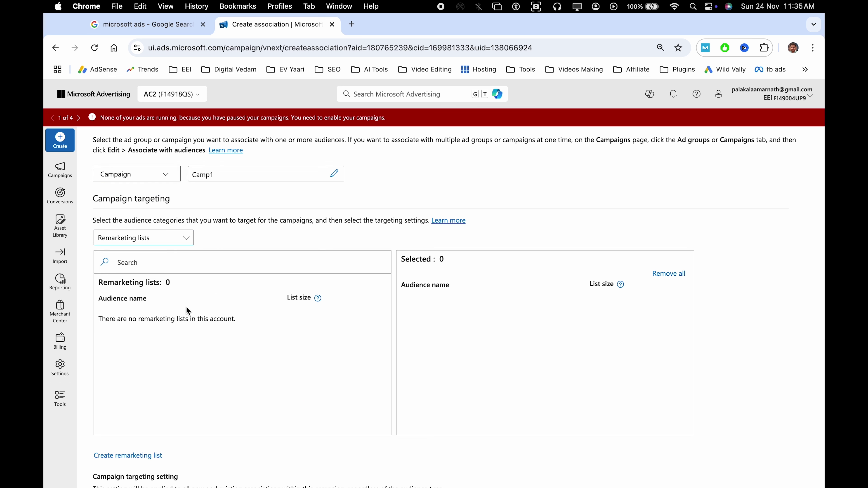
click(155, 241)
click(170, 263)
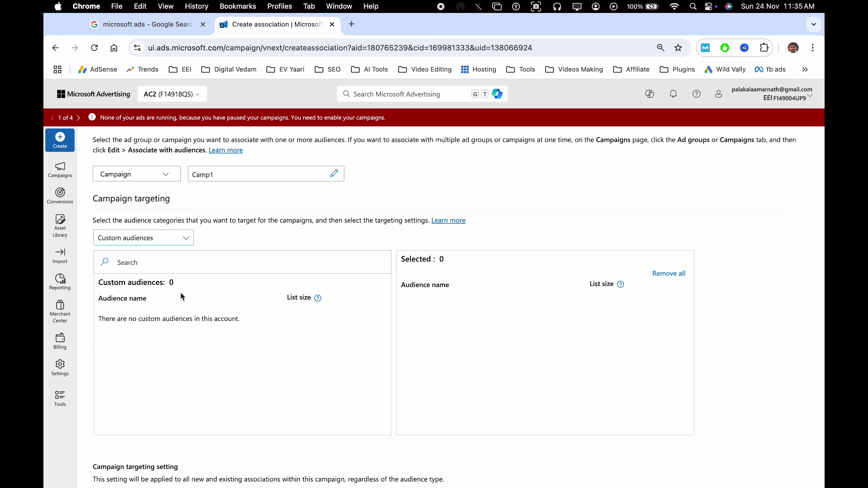
double_click(188, 318)
click(188, 319)
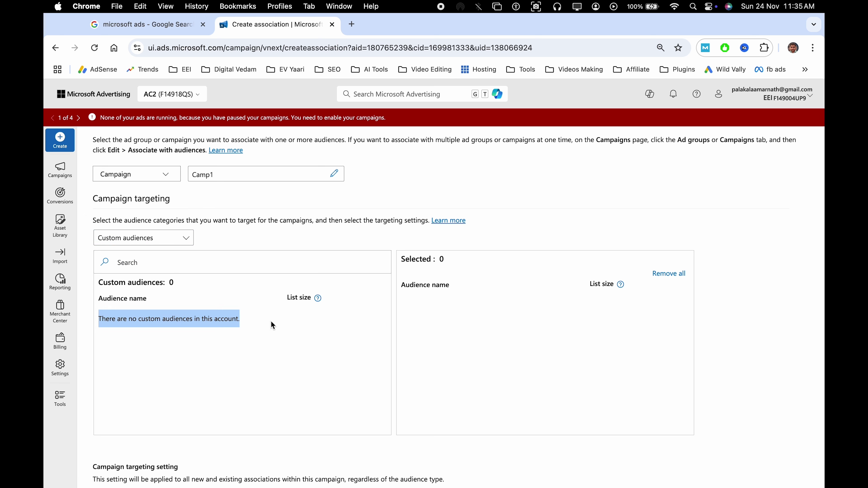
click(197, 310)
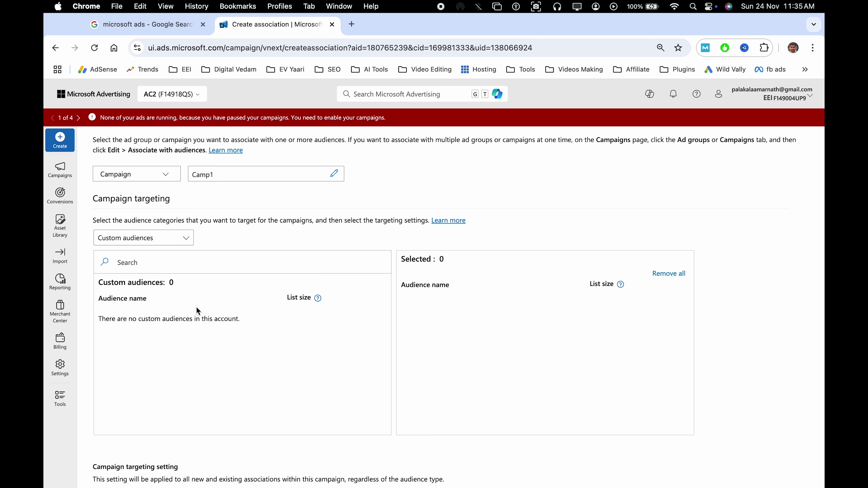
click(153, 238)
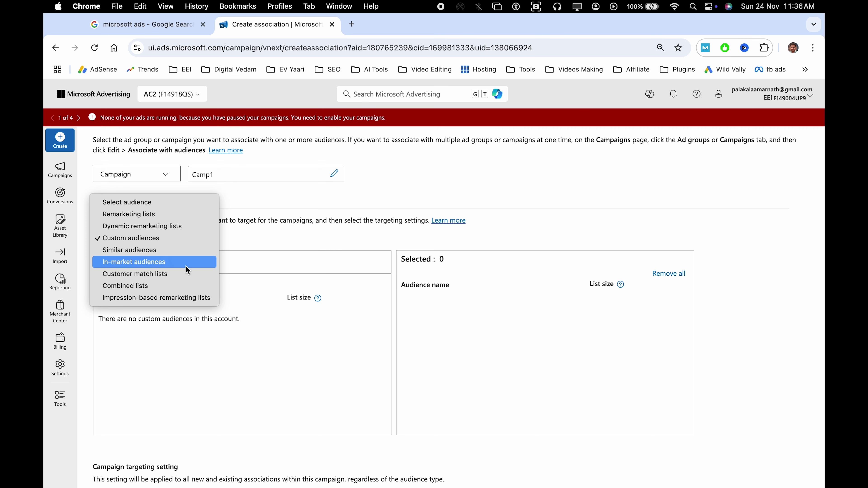
click(169, 252)
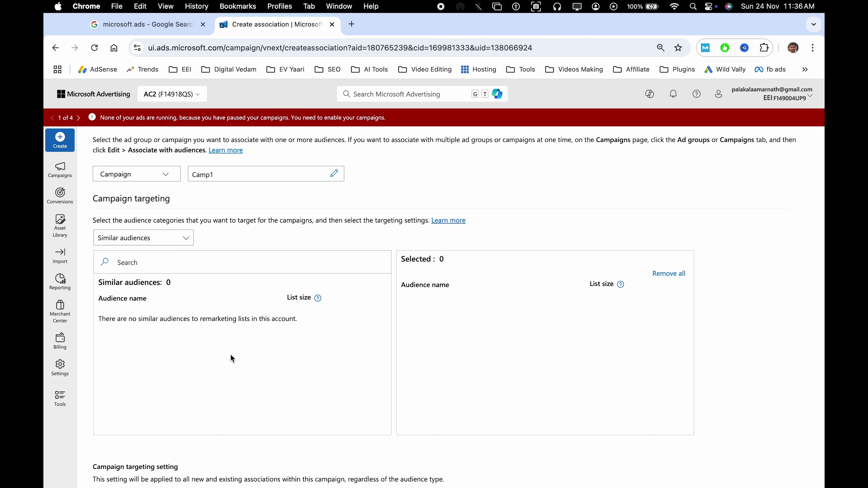
scroll(245, 353, down, 3)
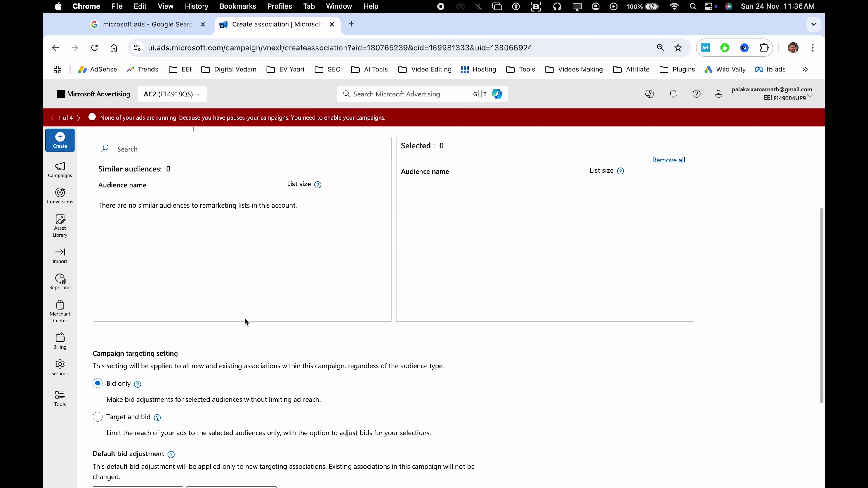
scroll(246, 358, down, 5)
scroll(247, 342, up, 8)
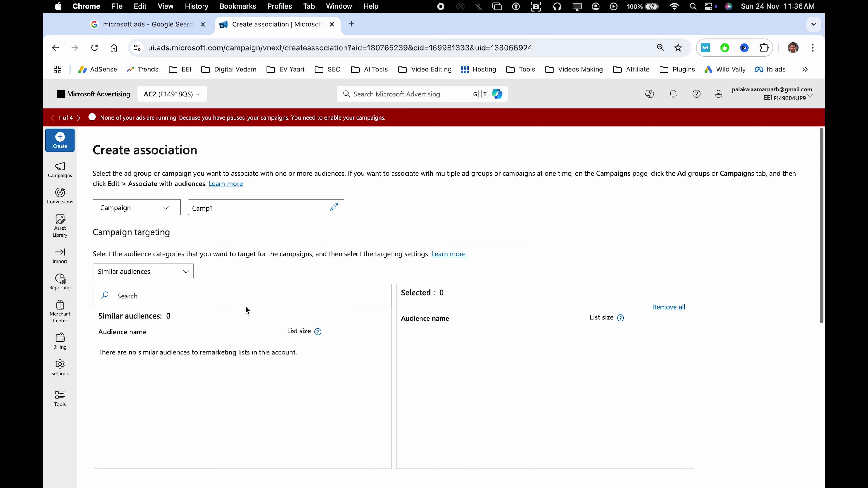
- Switch the audience category back to In-market audiences and save the Camp1 association
click(163, 272)
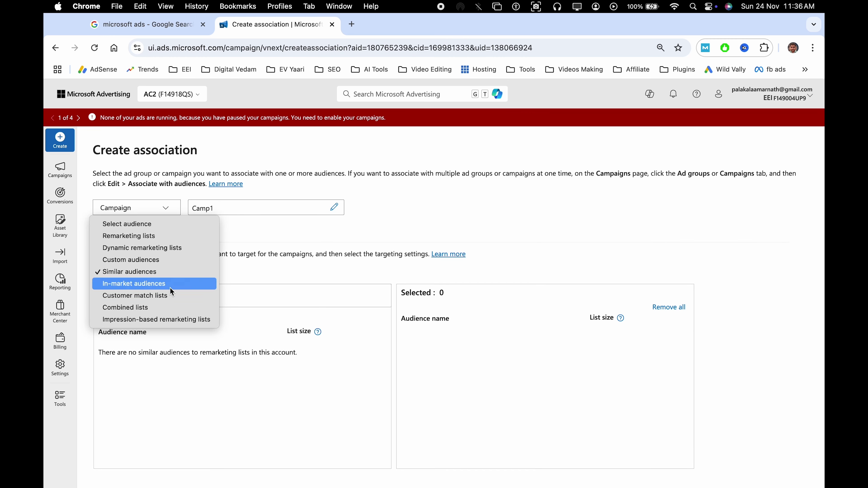
click(170, 288)
scroll(258, 384, down, 8)
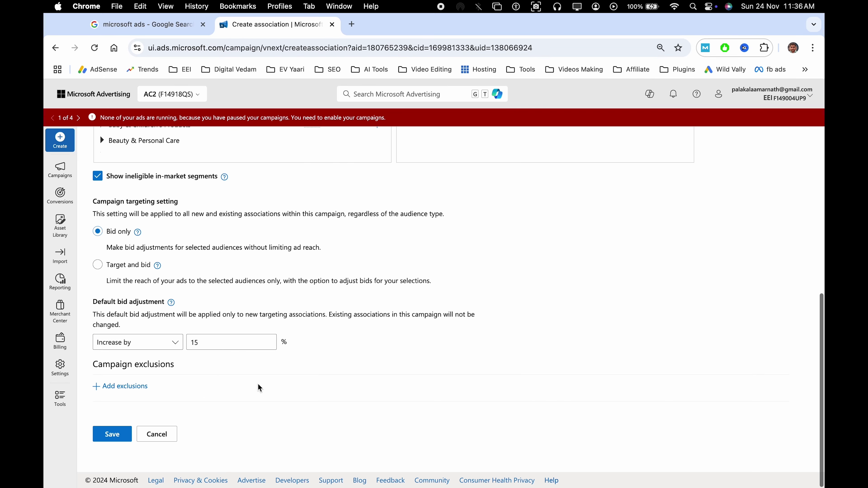
click(124, 439)
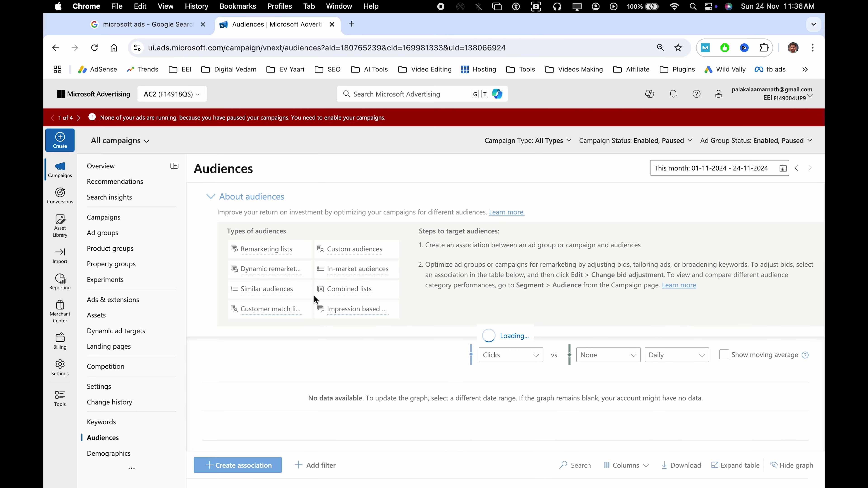
- Open the Demographics section, hide the graph and review the age targets by campaign
click(119, 455)
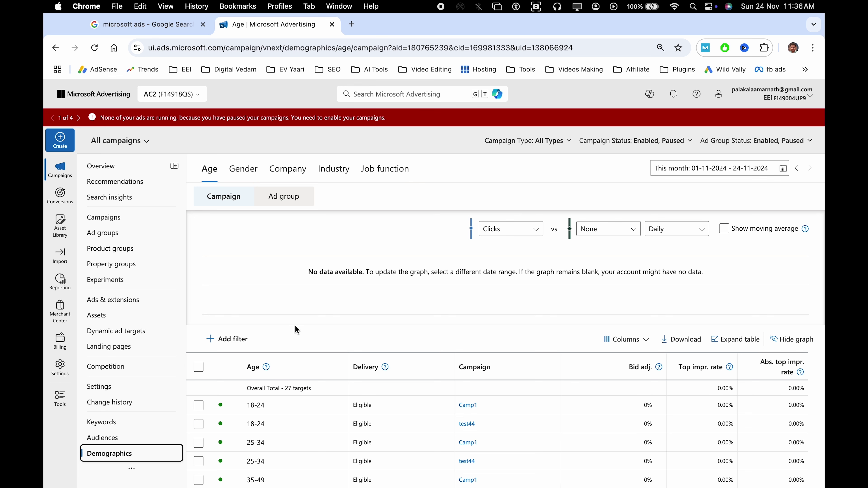
click(792, 339)
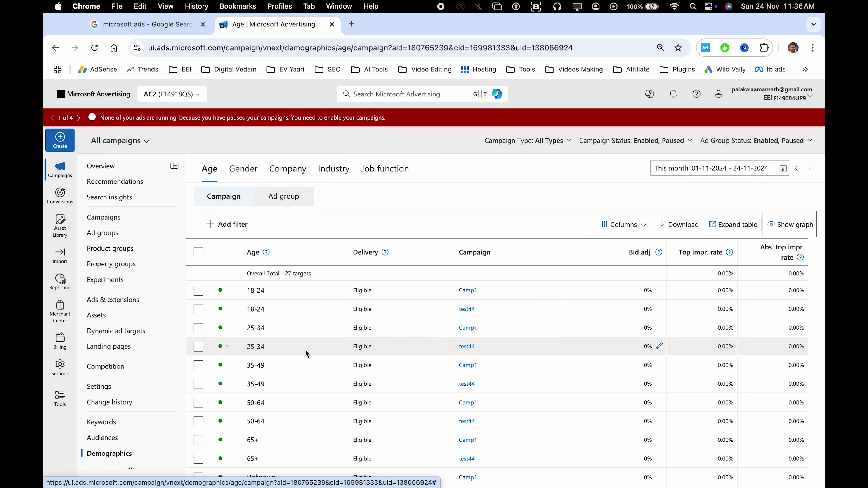
scroll(307, 355, down, 5)
scroll(308, 325, up, 5)
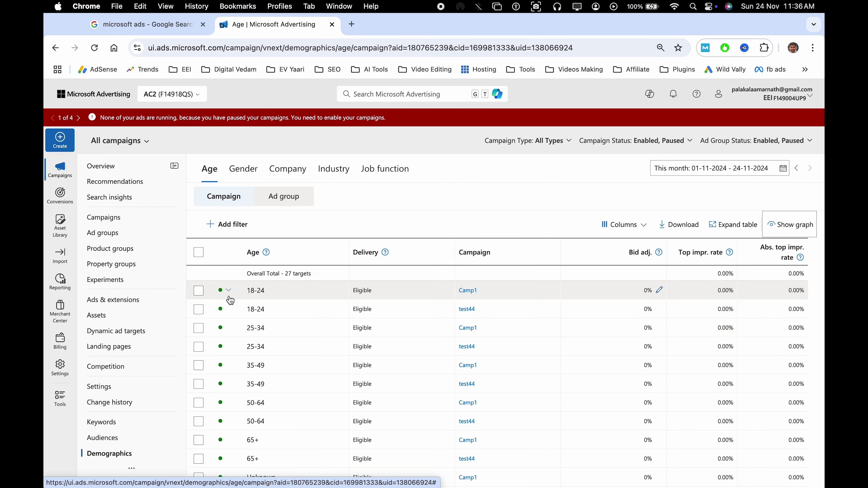
- Check the bid adjustment options for Camp1's 18-24 age group, cancel without changing the bid, and clear the selection
click(203, 257)
click(203, 257)
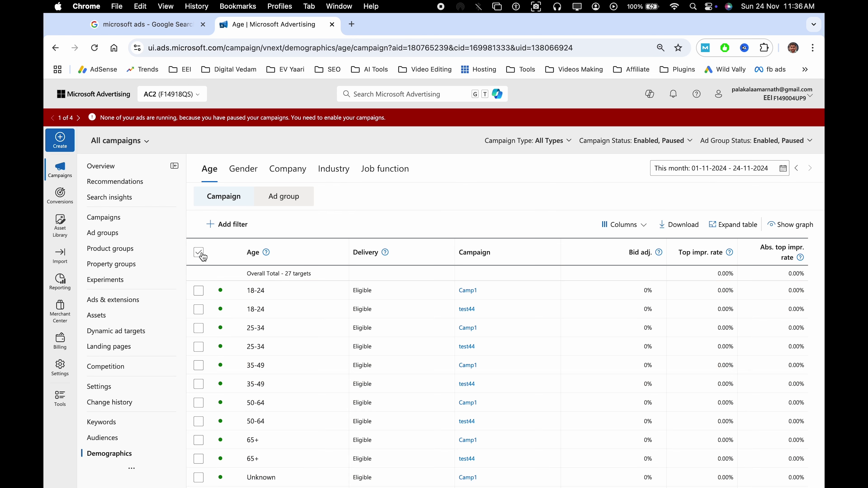
click(203, 295)
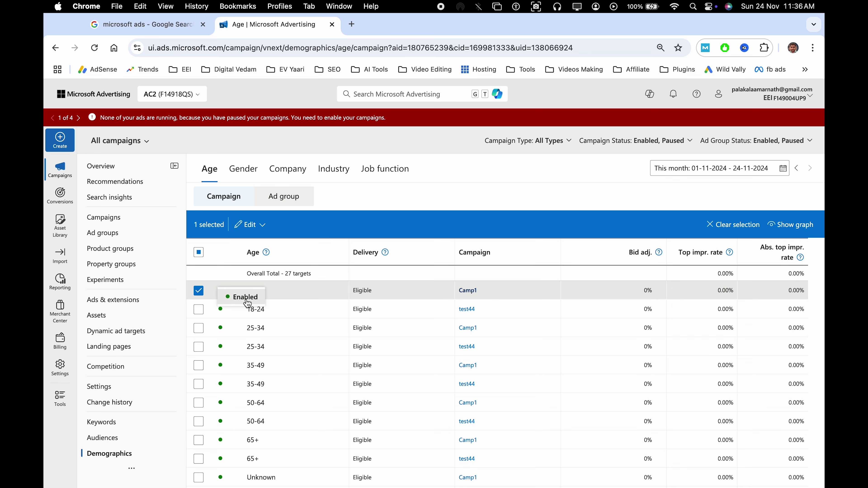
click(251, 225)
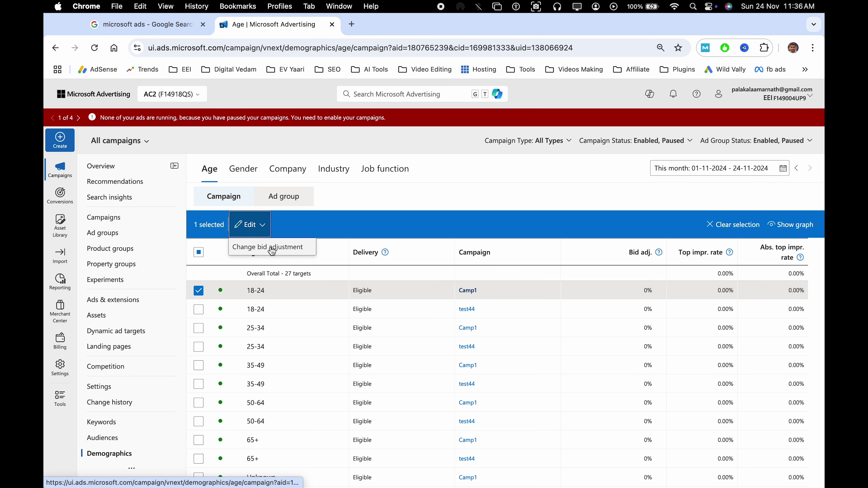
click(273, 247)
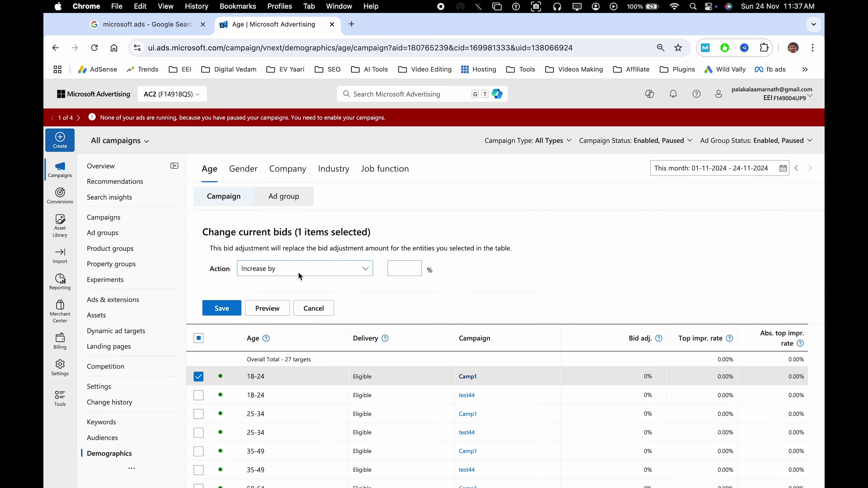
click(314, 307)
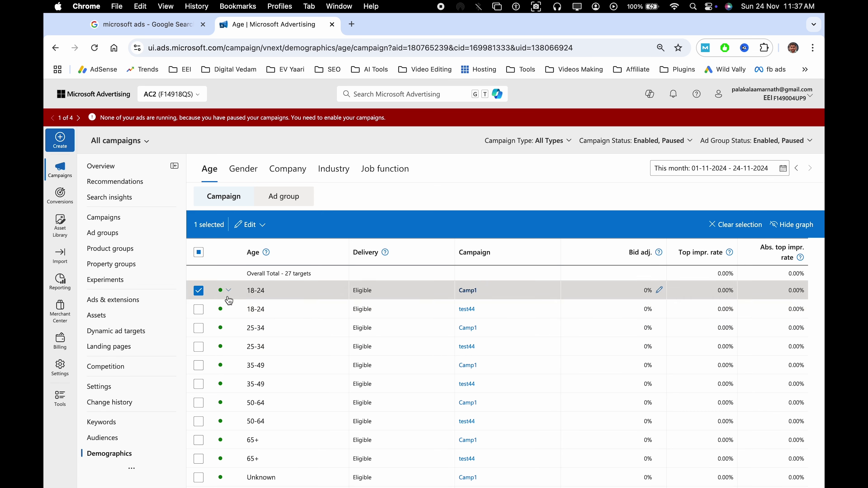
click(198, 295)
scroll(300, 354, down, 5)
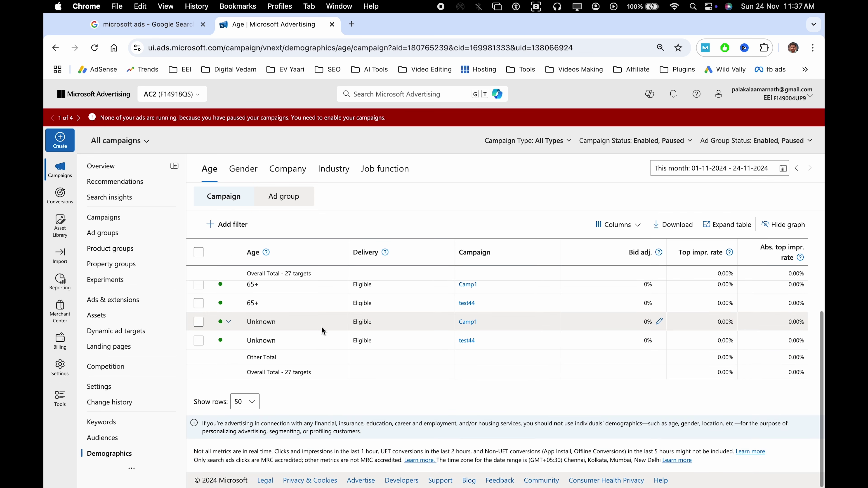
scroll(324, 331, up, 5)
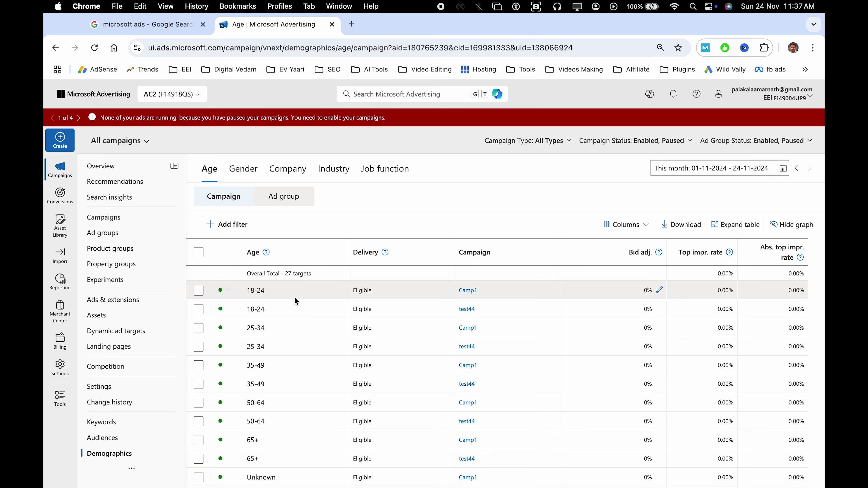
- Review the Gender, Company, Industry and Job function demographics at campaign level
click(244, 174)
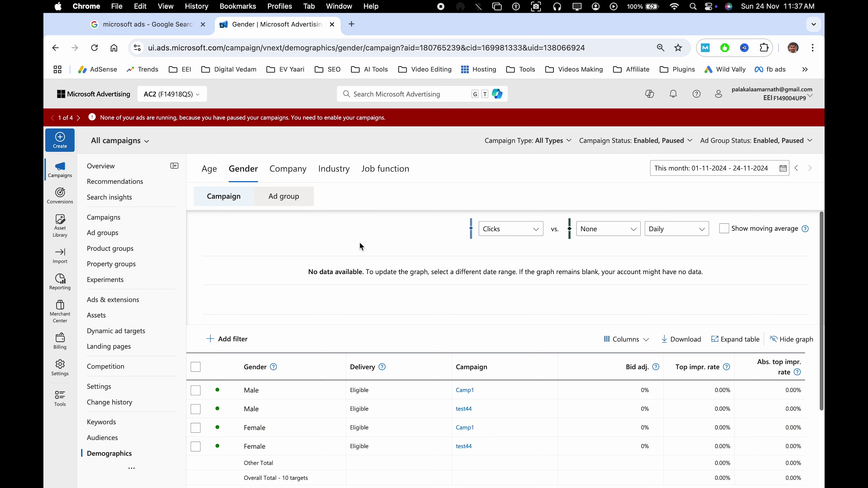
click(296, 178)
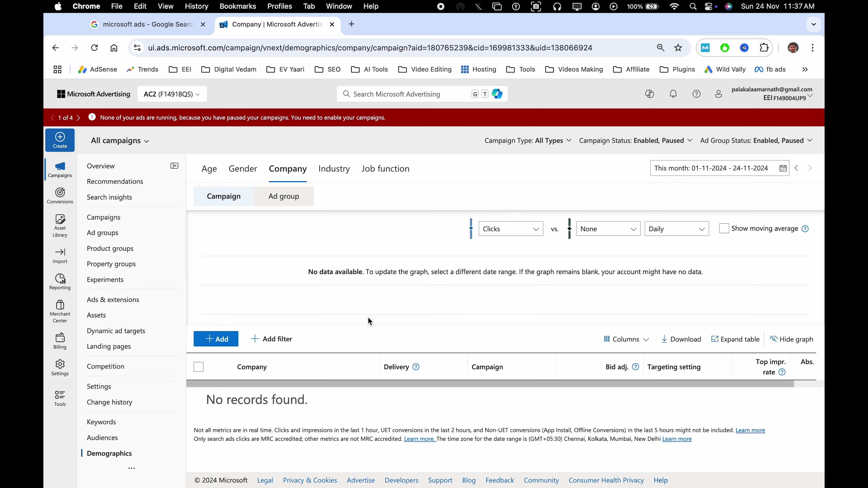
click(333, 174)
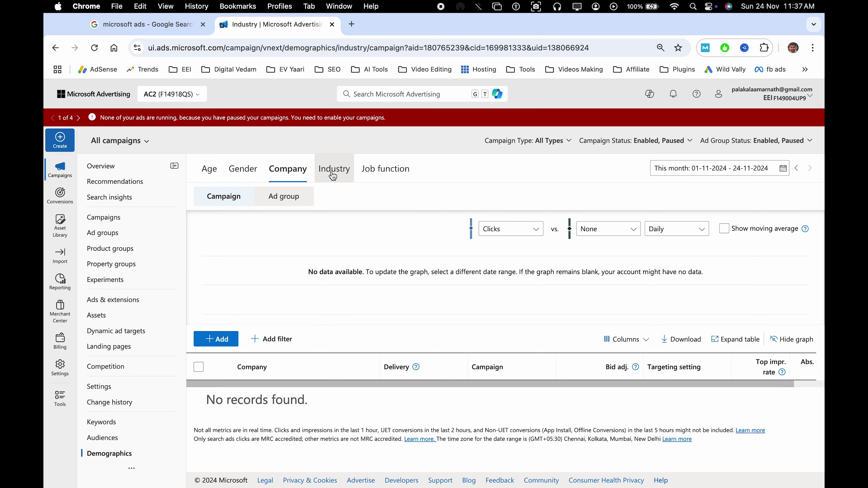
click(395, 178)
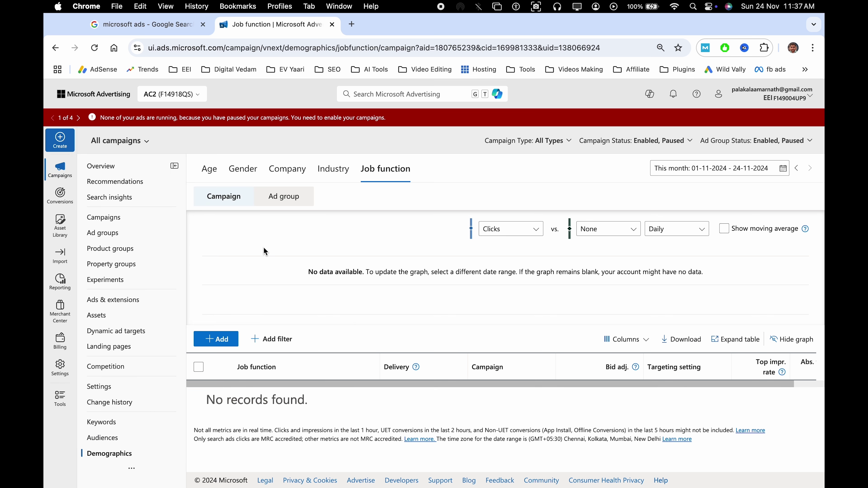
- Open the Conversions section and review its UET tag page
click(59, 202)
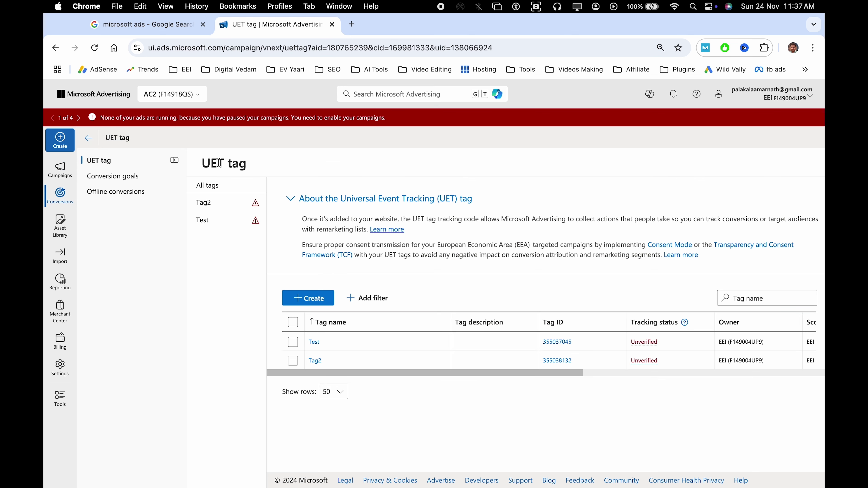
double_click(220, 164)
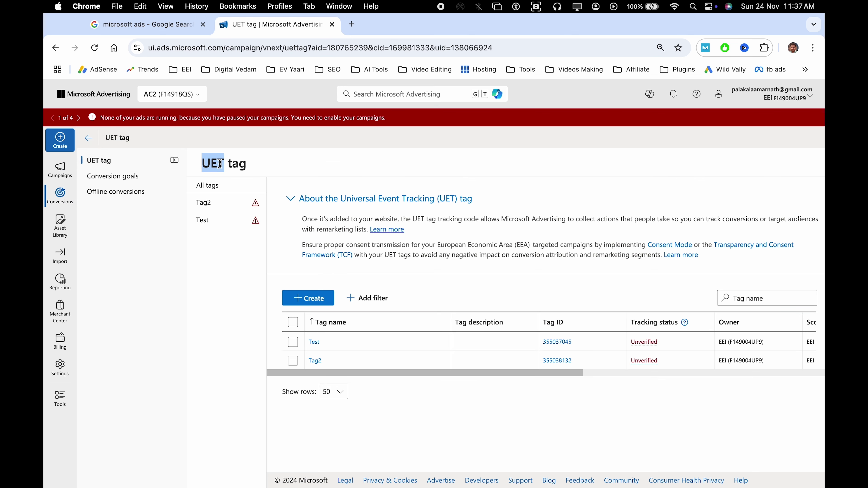
triple_click(220, 164)
click(314, 171)
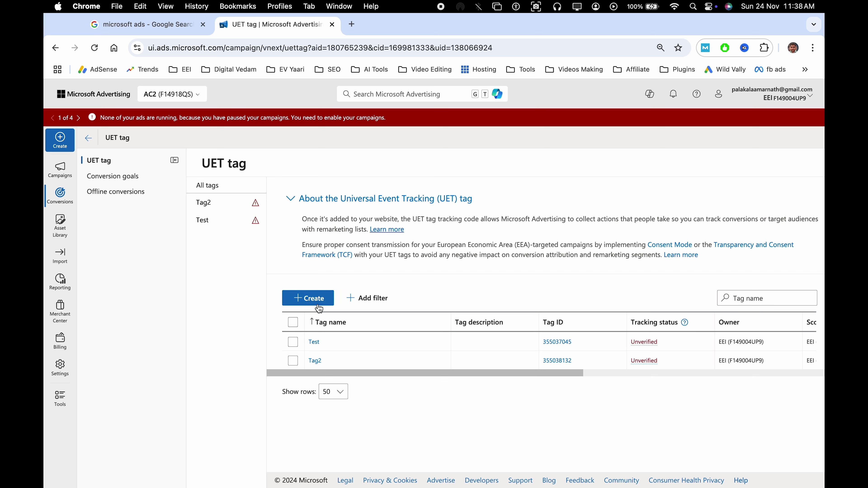
- Open Tag2's details, dismiss the dashboard notice and review the tag status and setup instructions
click(315, 361)
triple_click(455, 245)
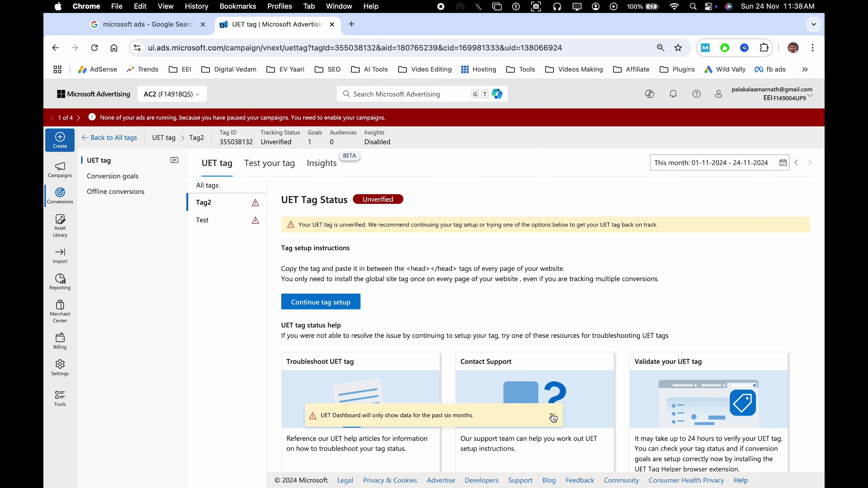
click(552, 416)
scroll(412, 265, down, 2)
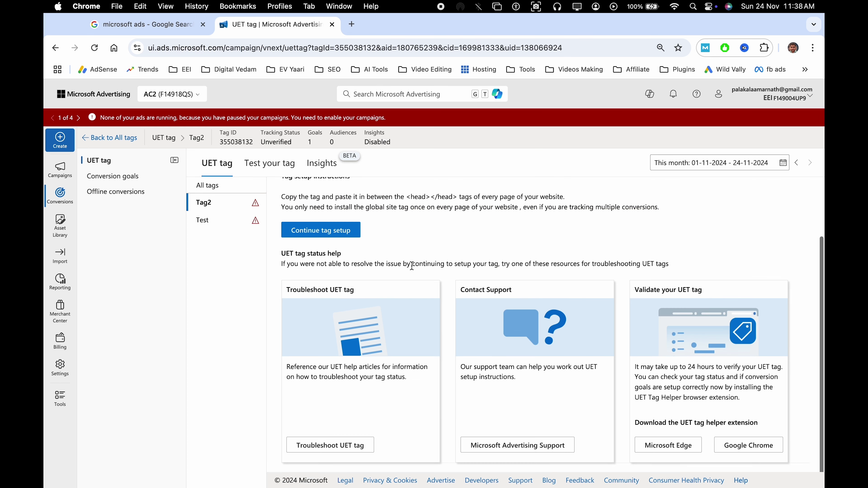
- Continue the setup of Tag2 and read the help information on enabling Microsoft Clarity
click(339, 234)
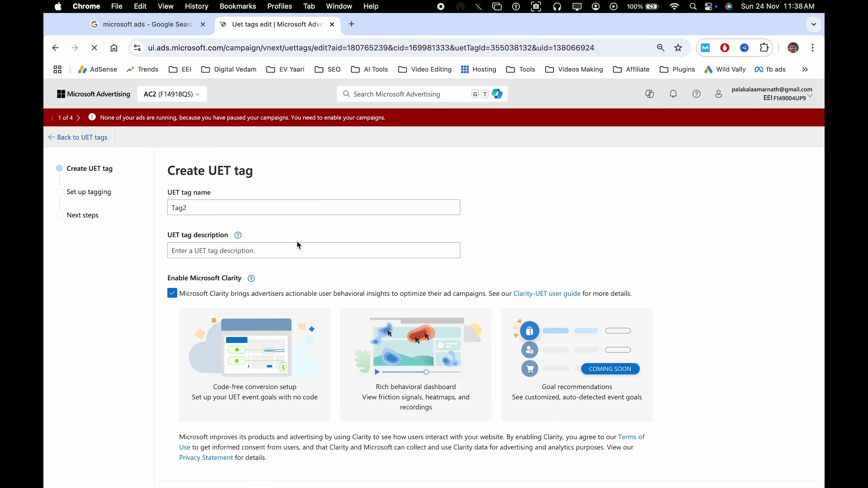
scroll(301, 296, down, 2)
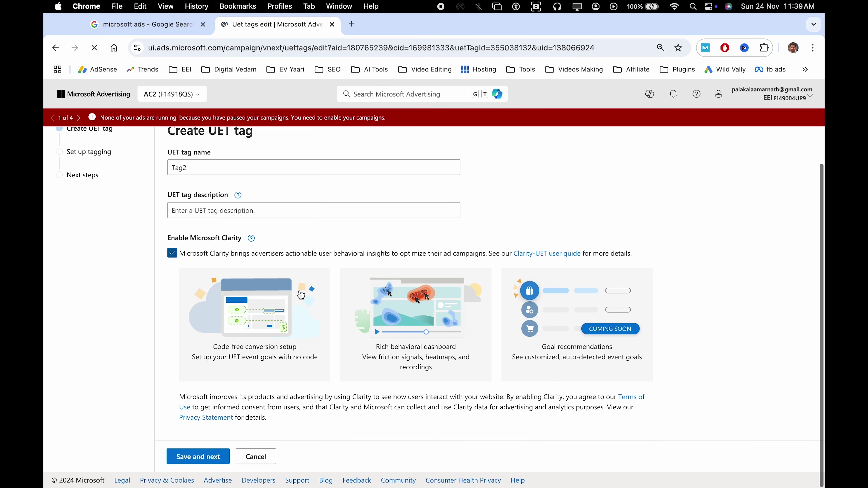
click(251, 240)
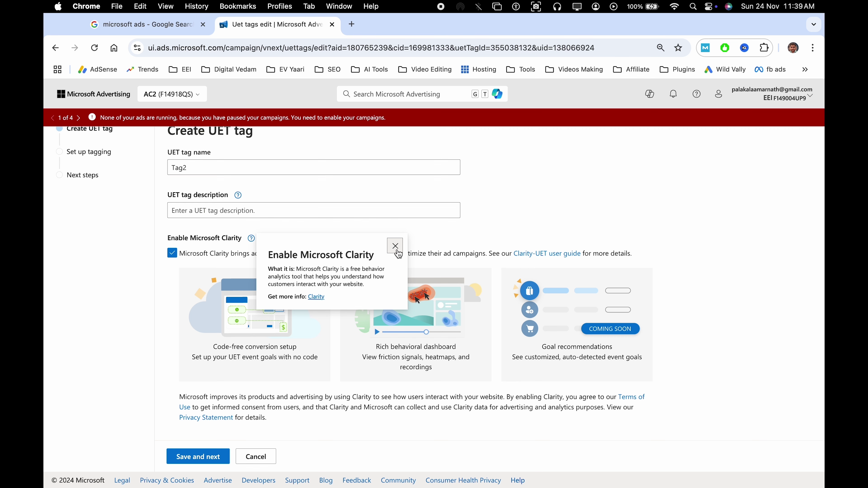
click(396, 247)
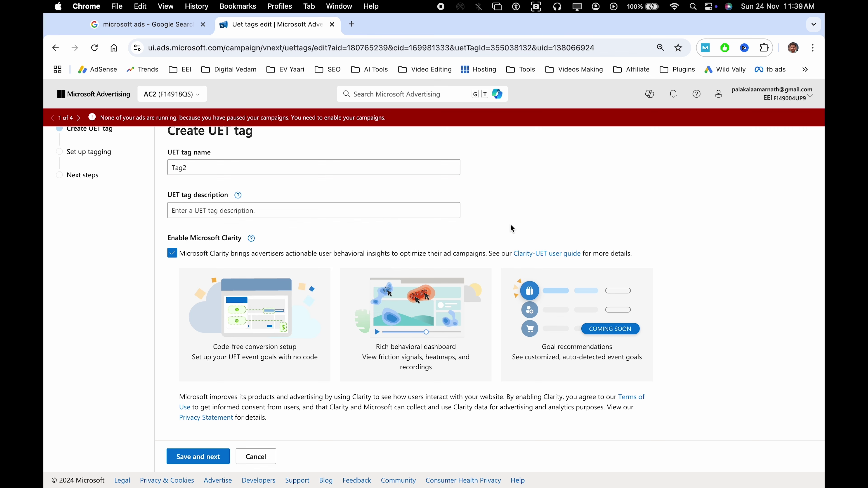
scroll(510, 225, up, 2)
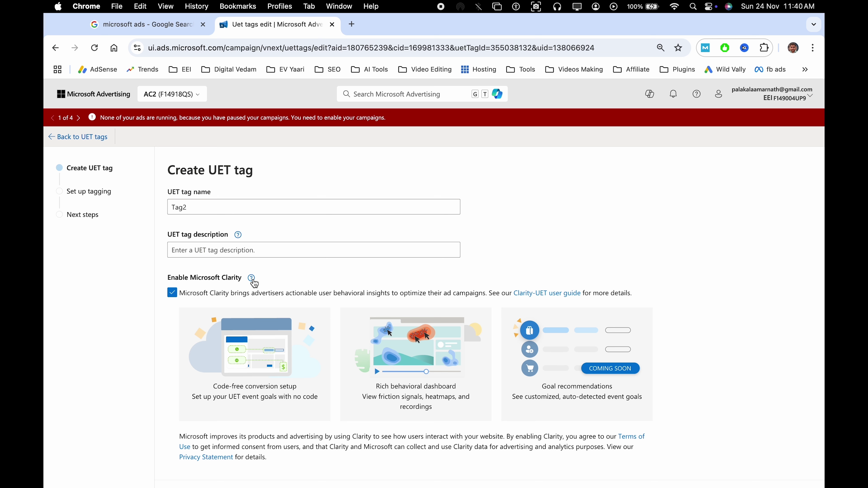
click(253, 279)
click(543, 247)
scroll(543, 242, down, 2)
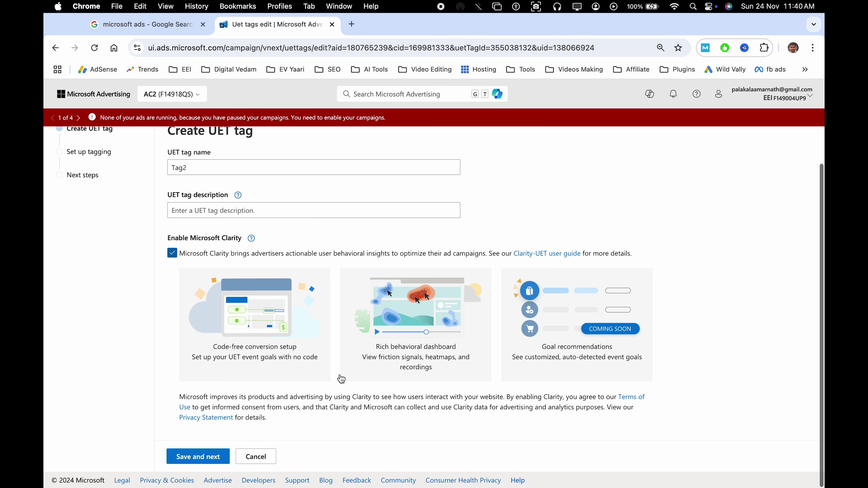
- Save Tag2's details and choose to add the tracking tag automatically through Google Tag Manager
click(188, 461)
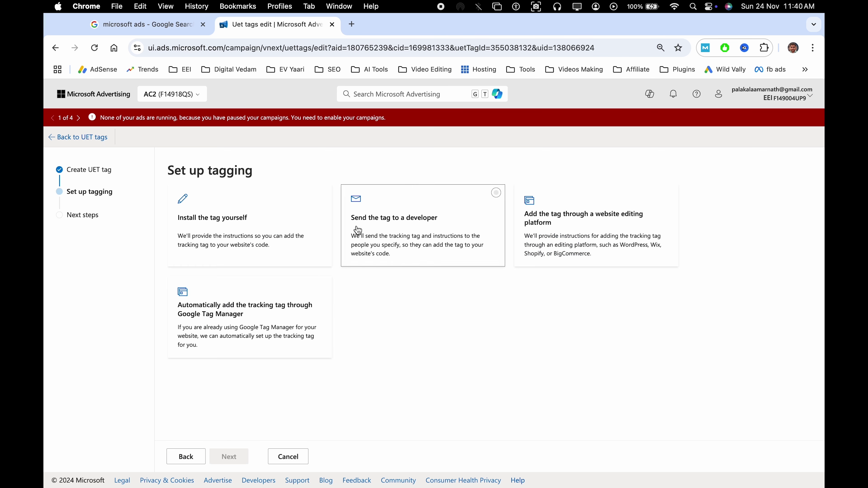
click(419, 250)
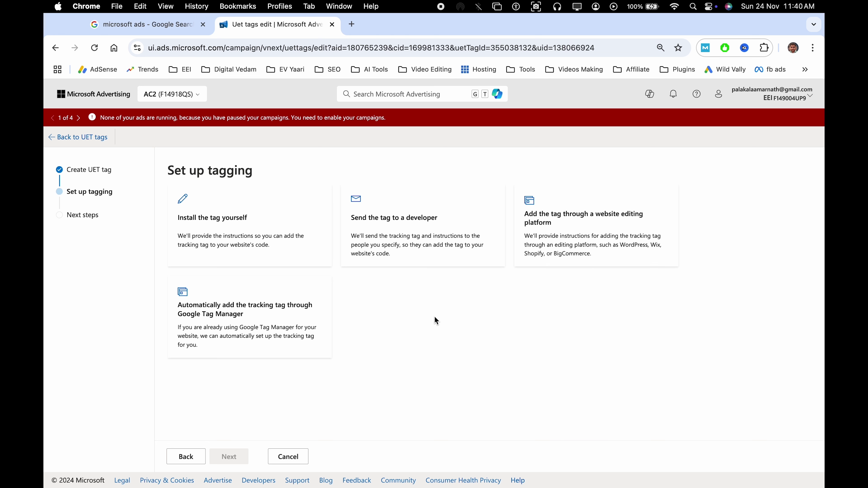
click(243, 329)
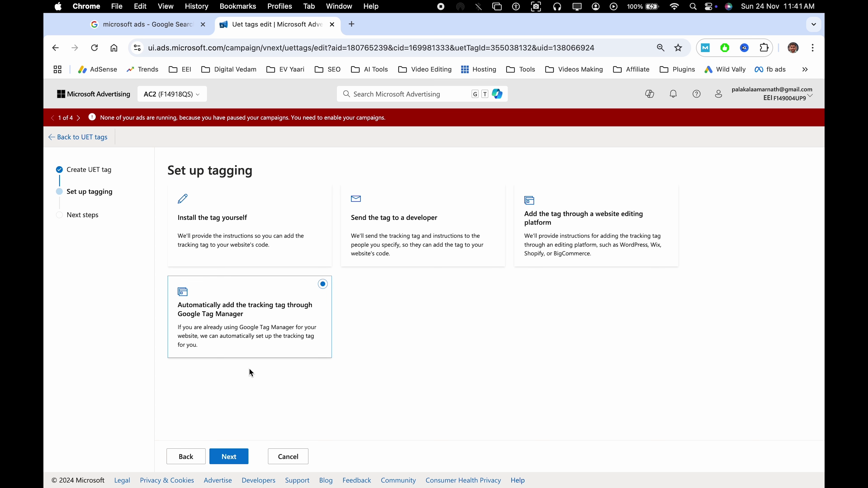
click(233, 460)
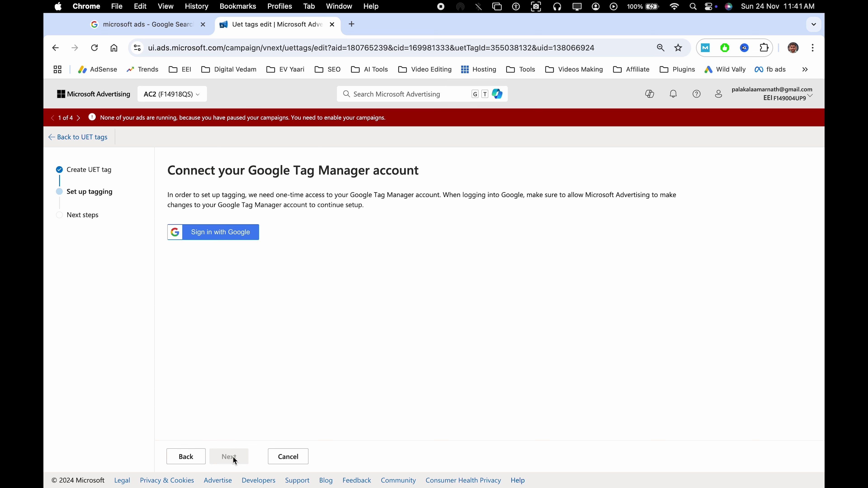
- View the Google sign-in page for connecting Tag Manager, close it and return to the UET tag list without connecting
click(231, 238)
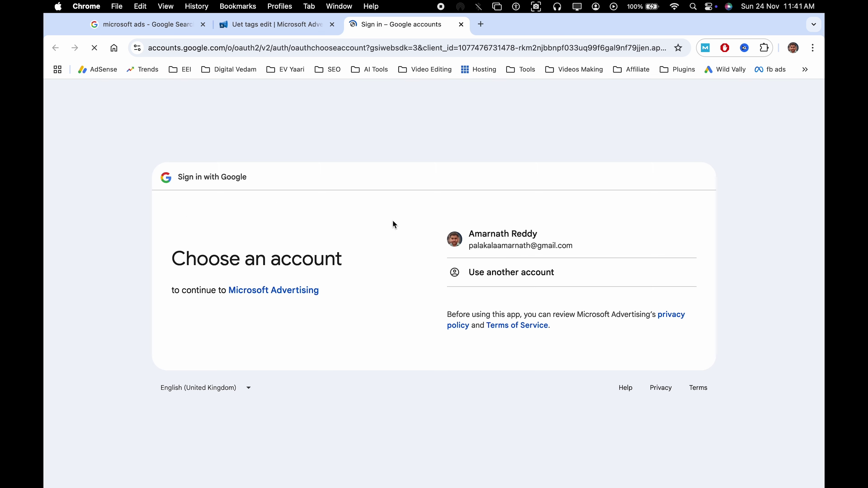
click(462, 24)
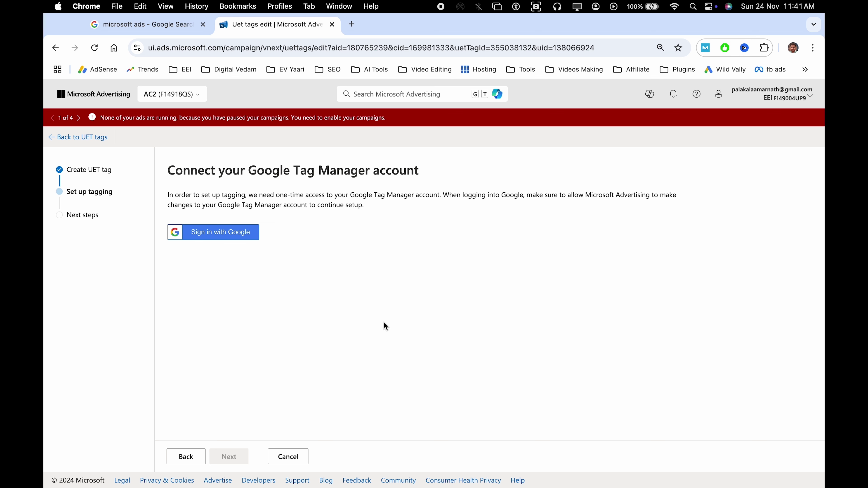
click(96, 139)
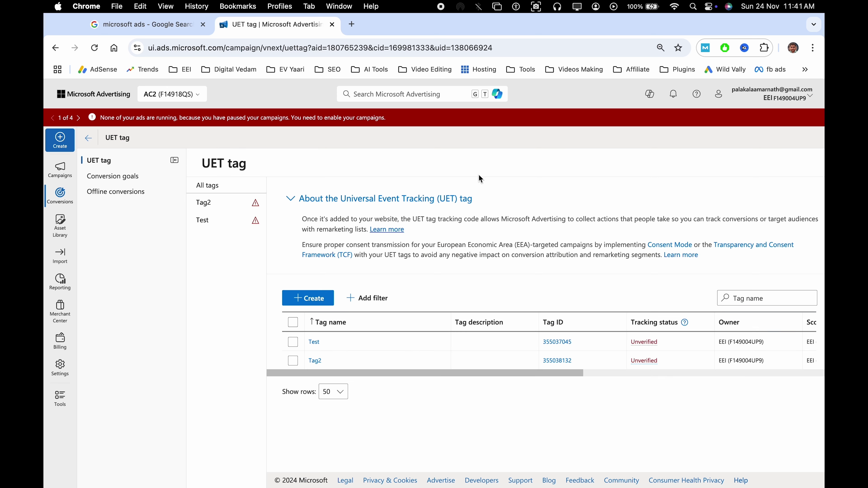
- Open the Conversion goals page and read its explanation of conversion tracking
click(126, 182)
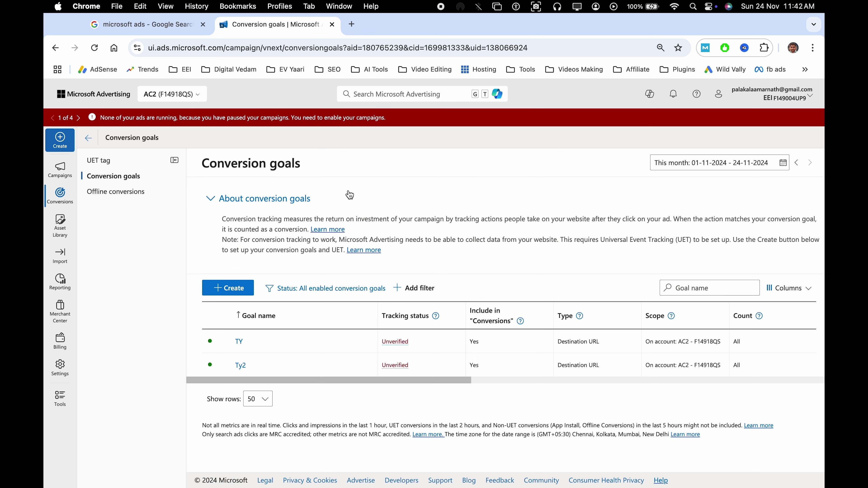
triple_click(463, 230)
click(526, 235)
- Start a new conversion goal that tracks website conversions and continue to the goal type
click(229, 291)
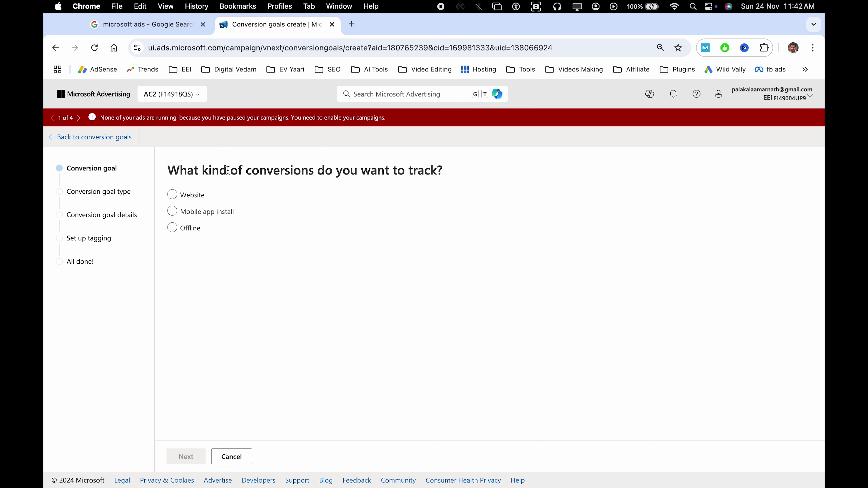
click(172, 196)
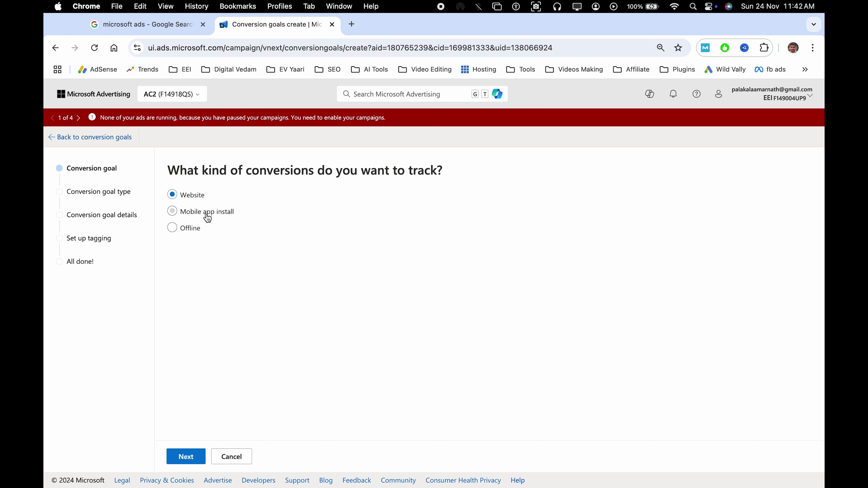
click(193, 462)
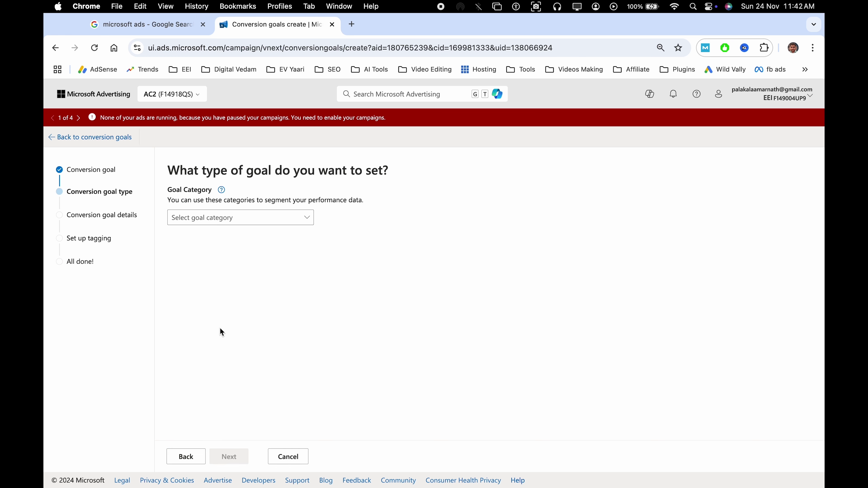
- Set the goal category to Submit lead form and the goal type to Destination URL, comparing it with Event, and continue to the details
click(260, 221)
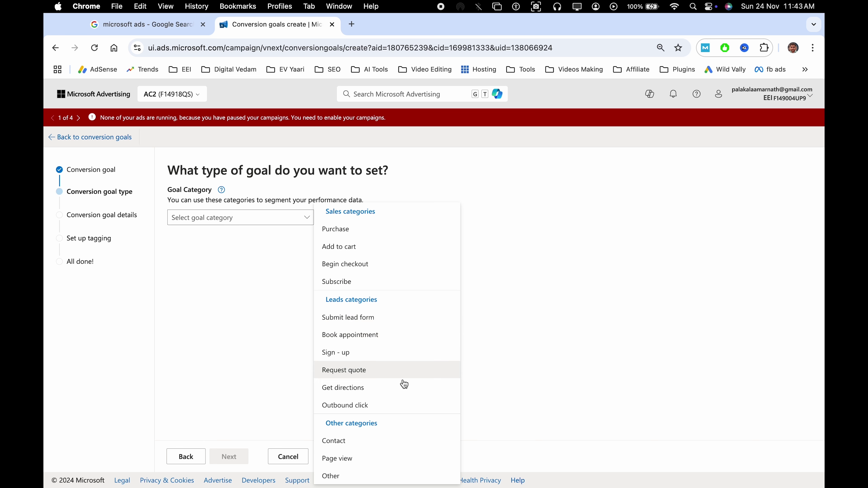
mouse_move(413, 352)
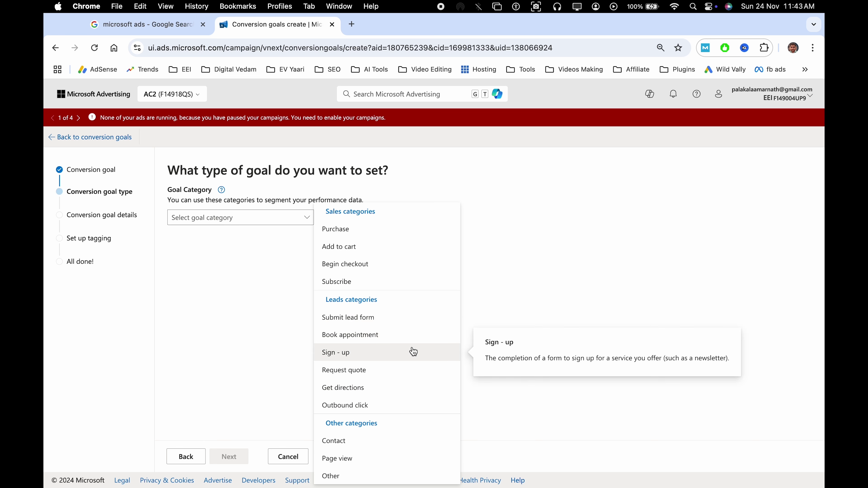
mouse_move(376, 340)
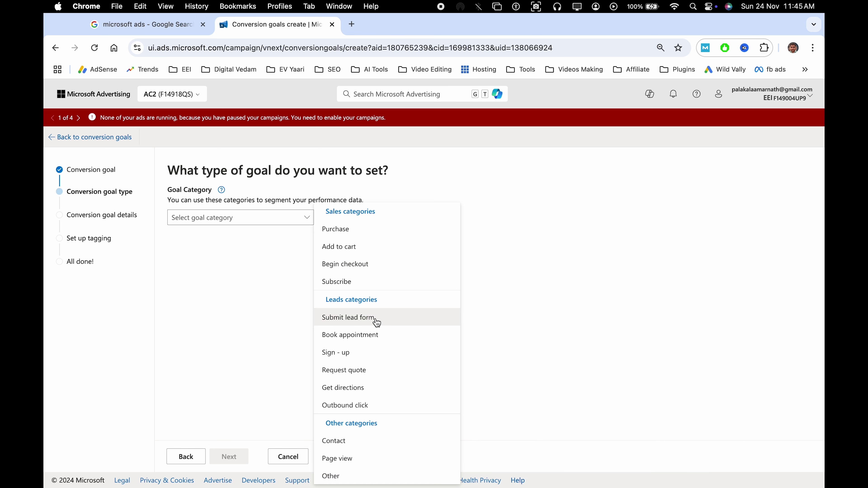
click(386, 319)
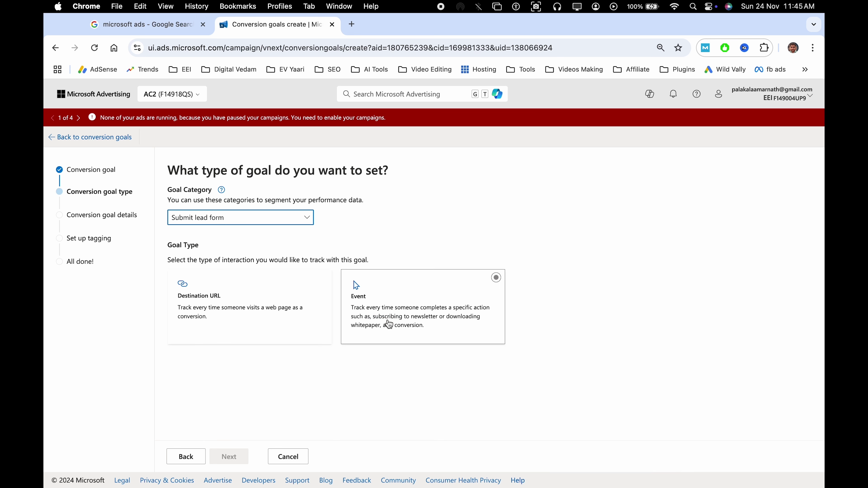
click(225, 321)
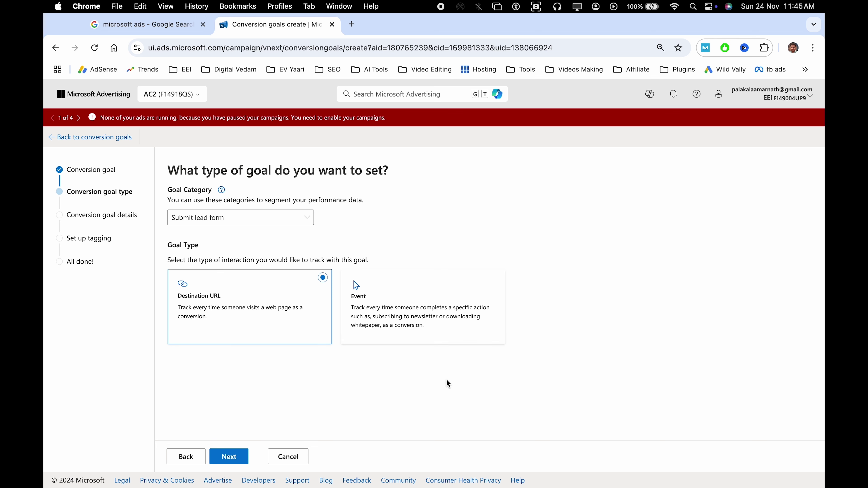
click(430, 335)
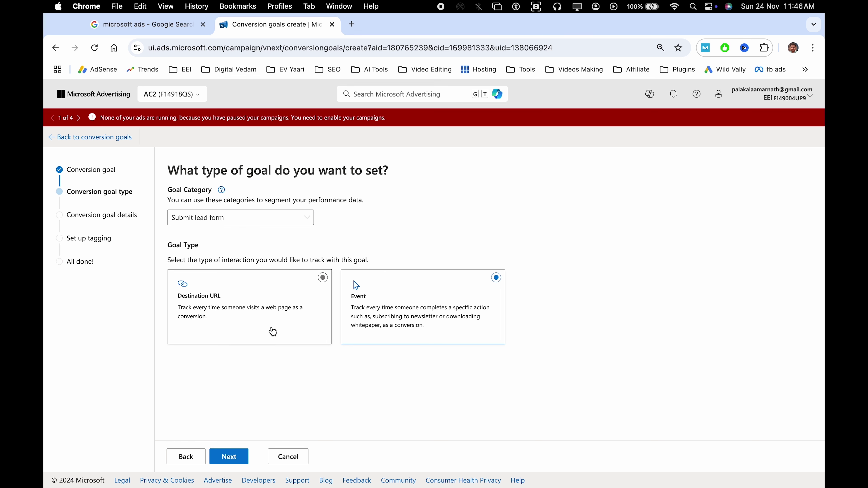
click(275, 332)
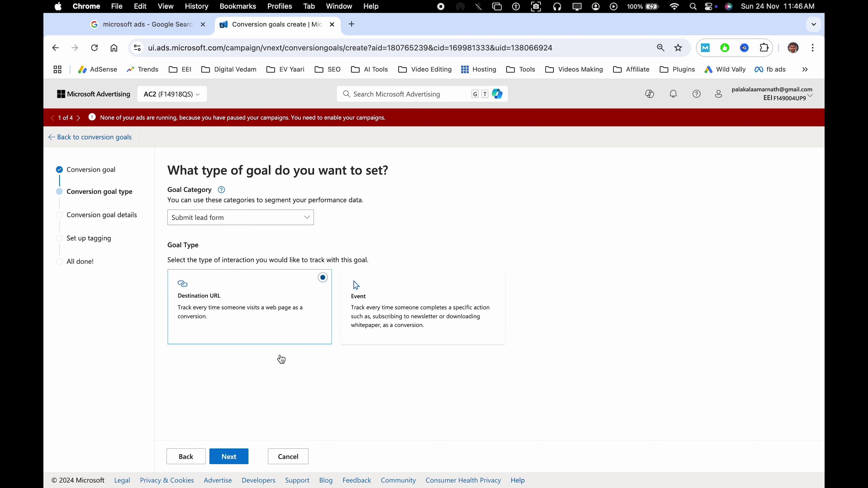
click(234, 459)
- Name the goal "TY pgae" and set its destination URL condition to Contains "/thank-you/"
click(201, 223)
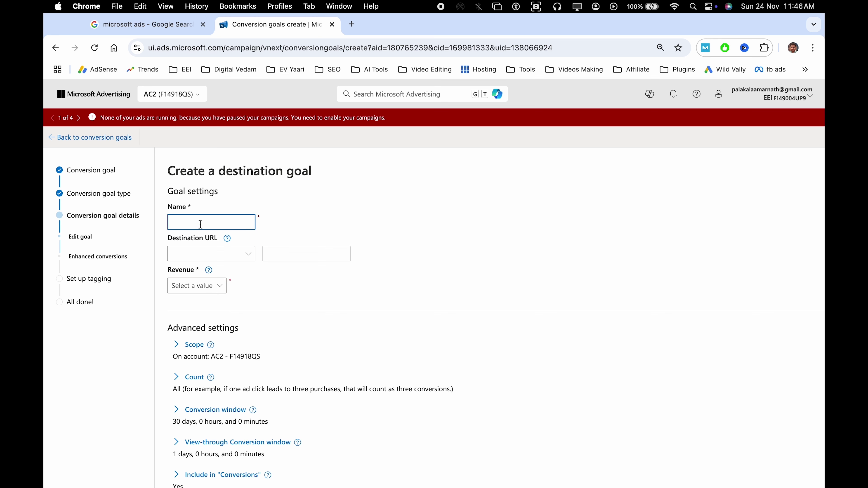
text(Ty)
text(Y pgae)
click(217, 255)
click(205, 304)
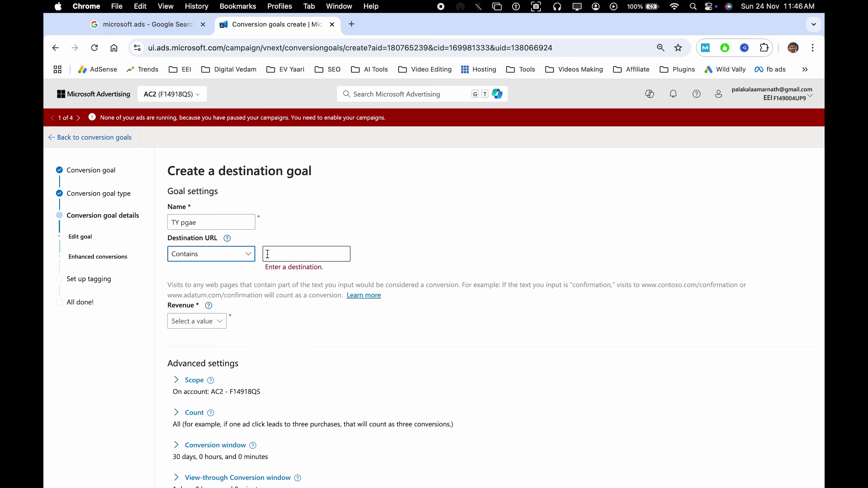
click(291, 254)
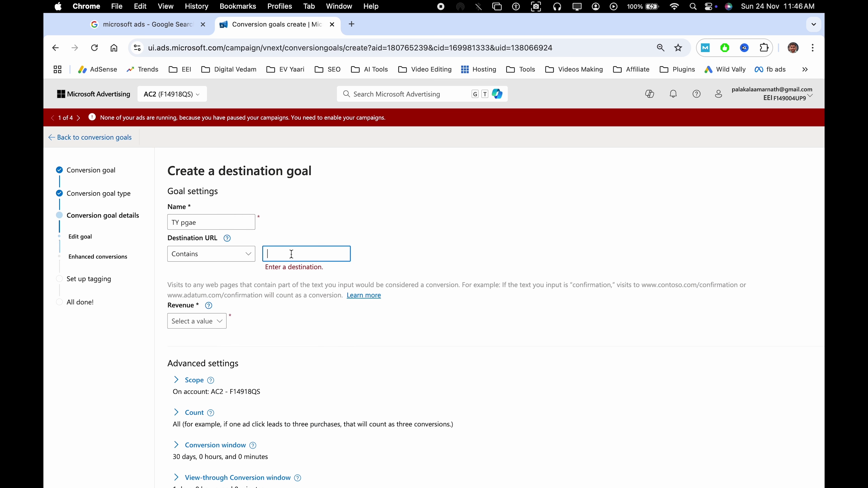
text(thank-)
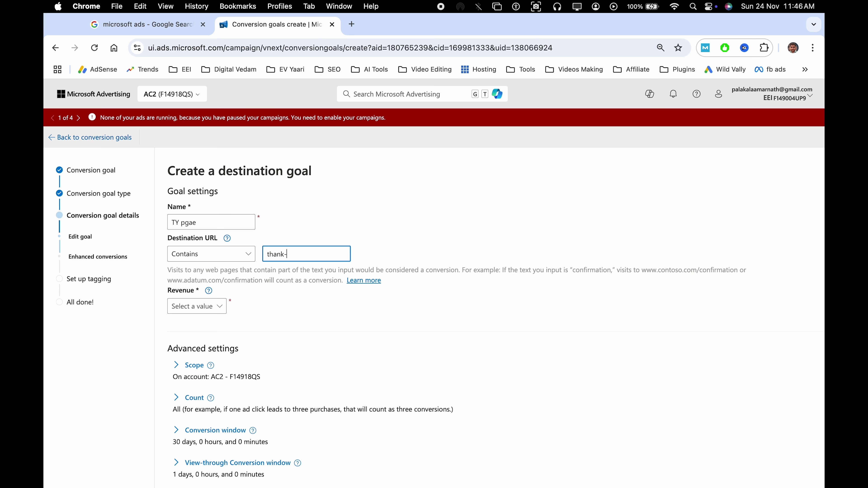
text(you)
click(267, 254)
text(/)
text(/)
click(446, 245)
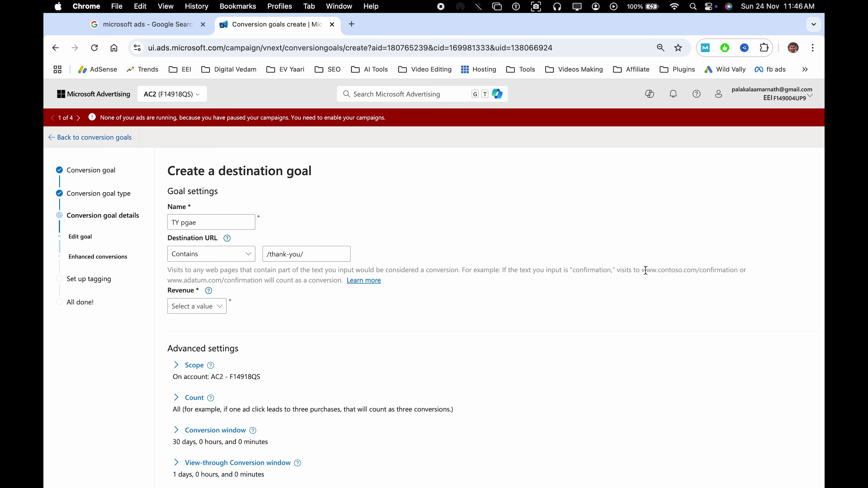
- Compare the example confirmation URL in the help text with the destination text entered for the goal
drag(645, 270, 736, 271)
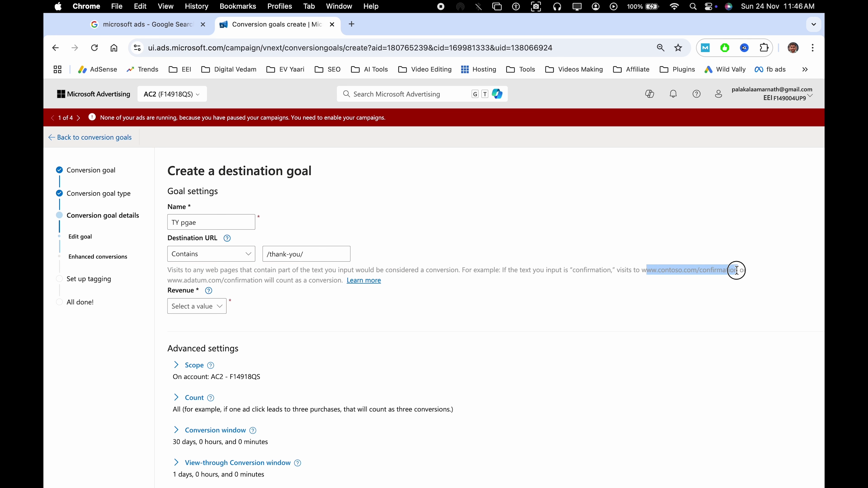
click(283, 266)
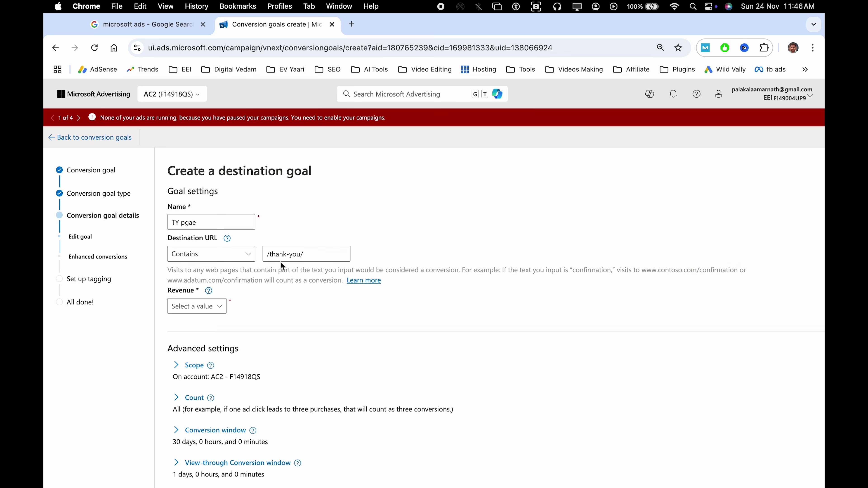
click(267, 254)
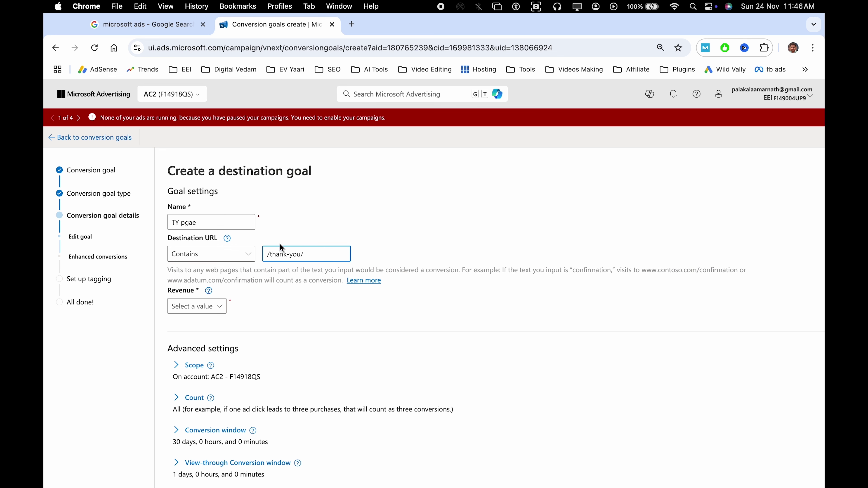
drag(267, 255, 326, 255)
click(326, 255)
triple_click(327, 255)
click(341, 256)
- Set the goal's revenue to "Don't assign a value" and continue with the default advanced settings
click(195, 310)
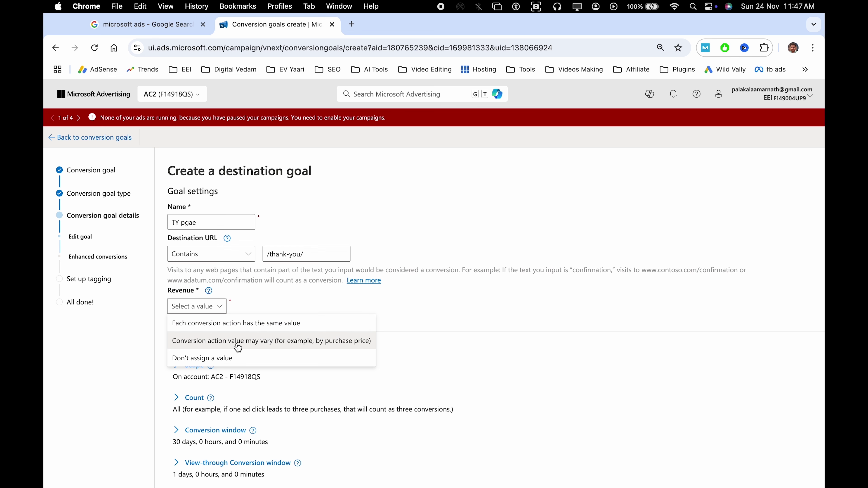
click(248, 342)
click(267, 306)
click(208, 359)
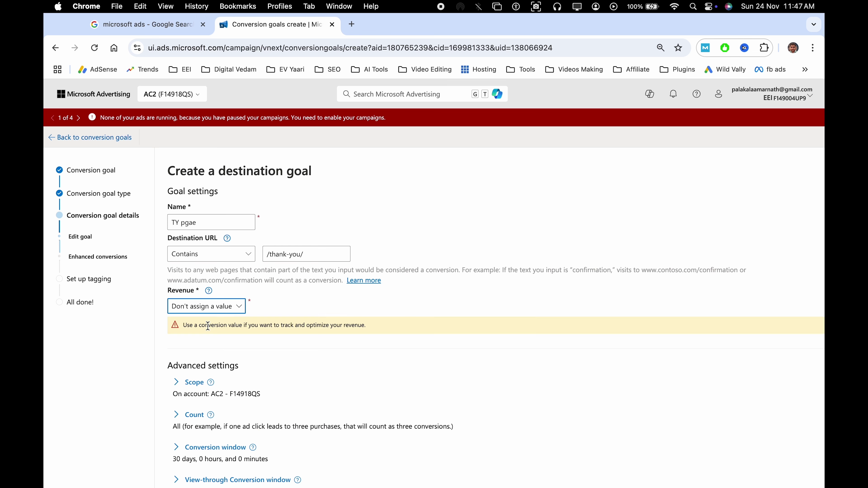
double_click(208, 326)
click(254, 326)
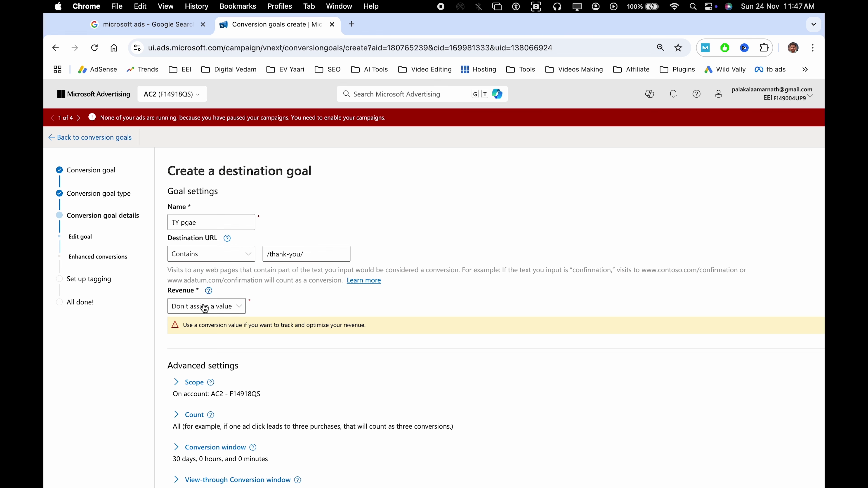
scroll(322, 327, down, 5)
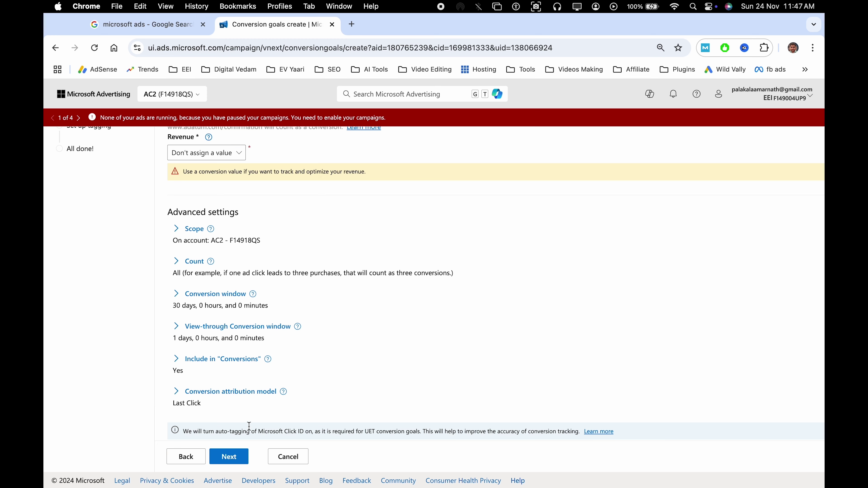
click(242, 458)
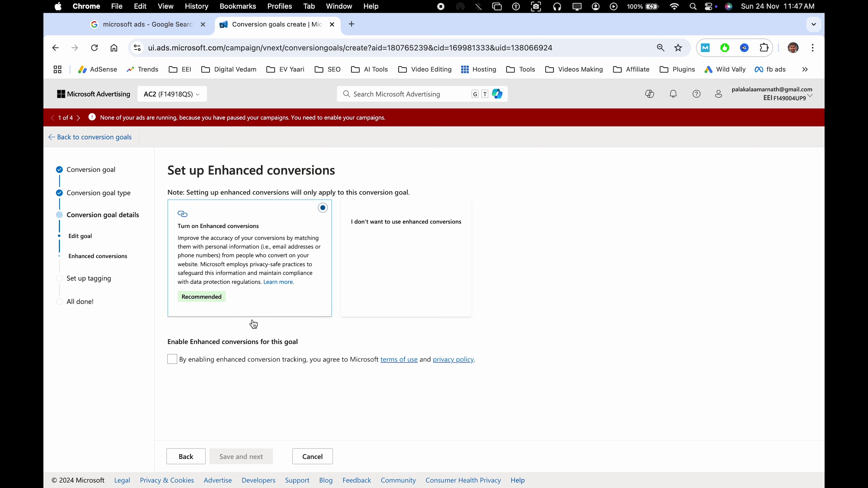
- Enable enhanced conversions by accepting the terms, and select Tag2 as a UET tag already installed on all website pages, saving both
click(172, 364)
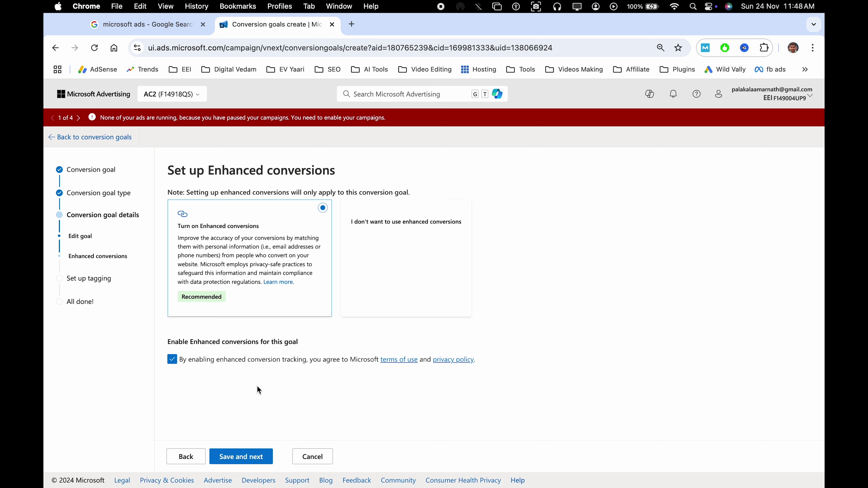
click(247, 456)
click(211, 212)
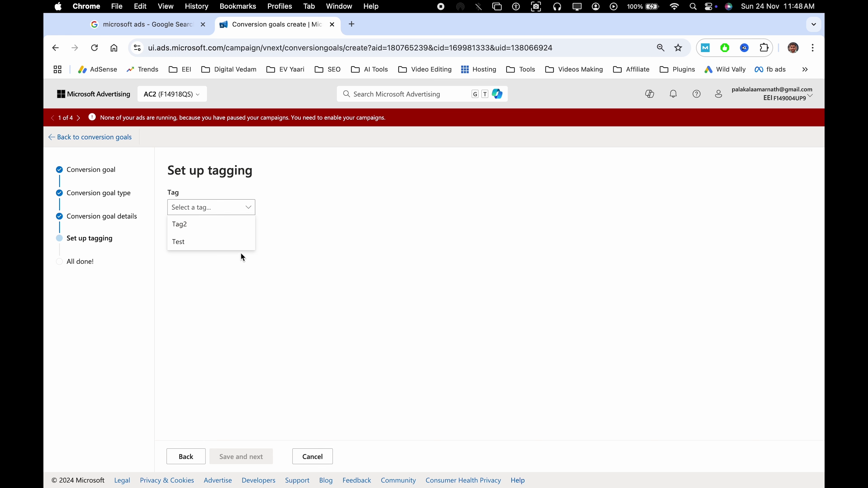
click(210, 226)
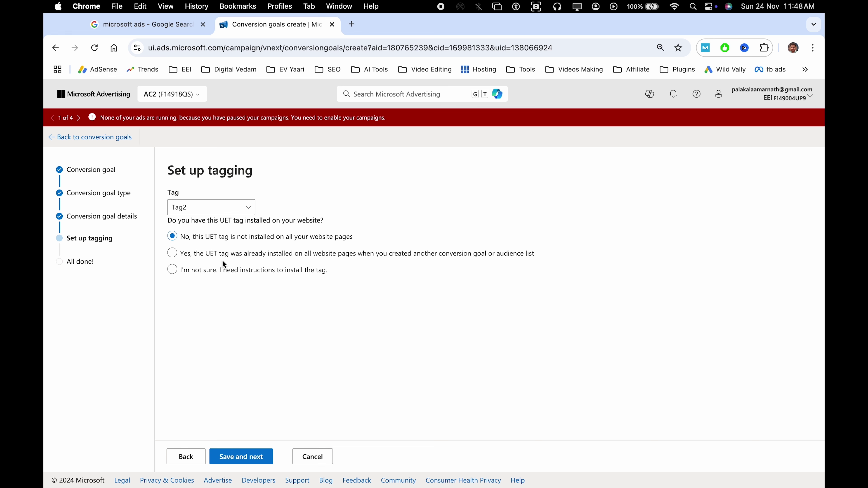
click(241, 262)
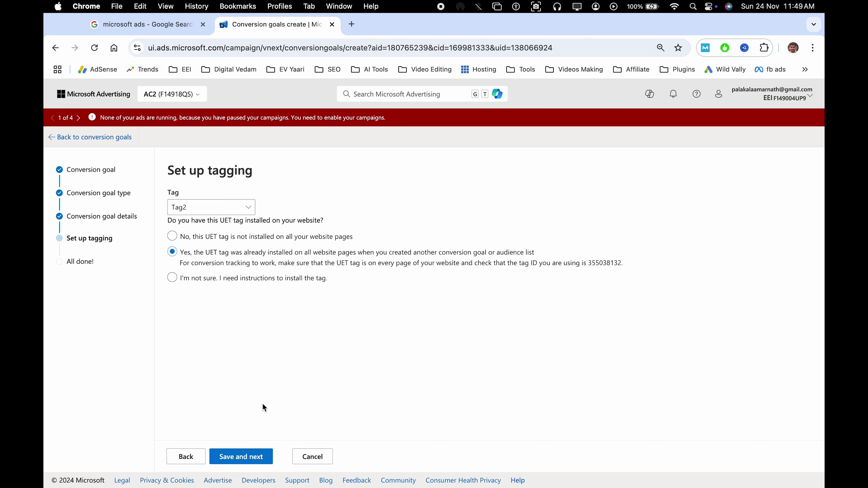
click(259, 459)
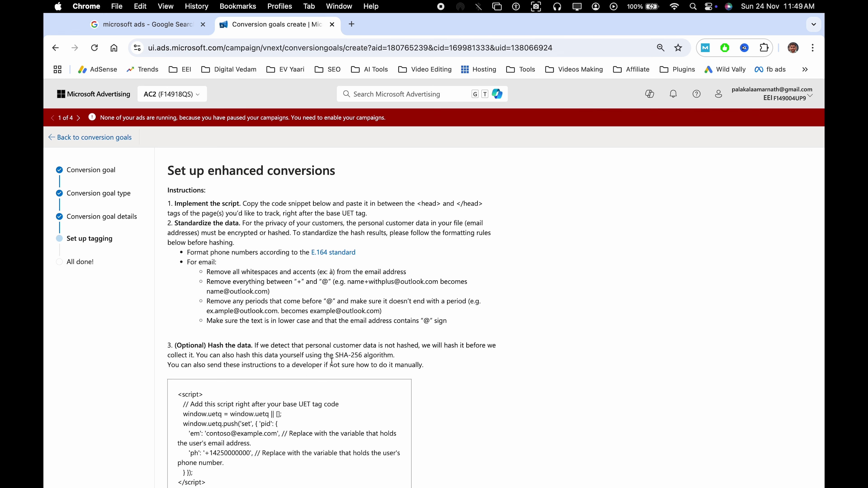
- Read the enhanced conversions setup instructions and copy the tag script
scroll(256, 340, down, 3)
scroll(266, 291, up, 3)
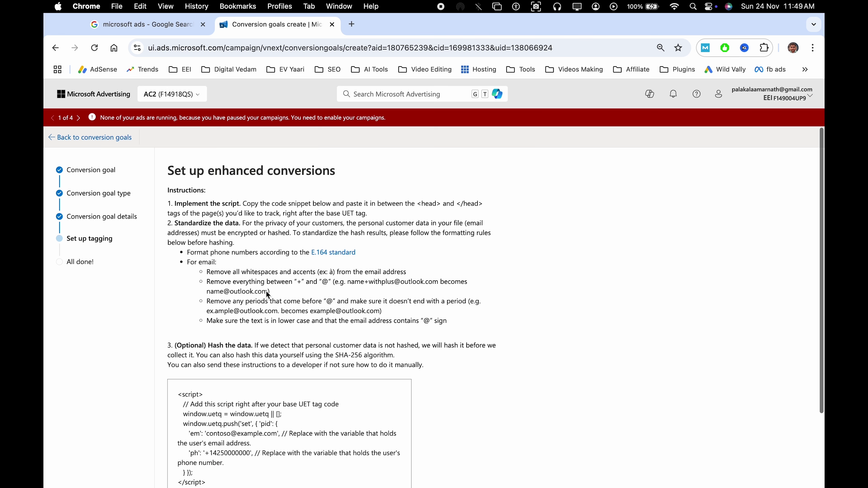
triple_click(202, 170)
click(306, 162)
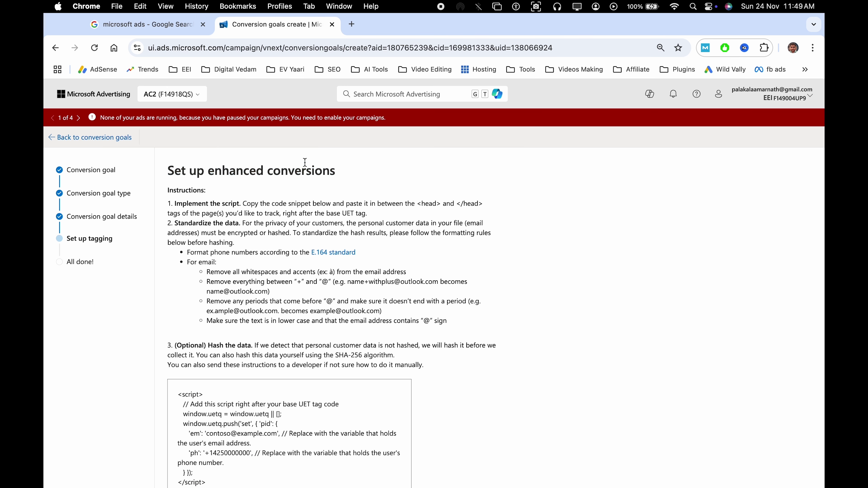
scroll(292, 229, down, 3)
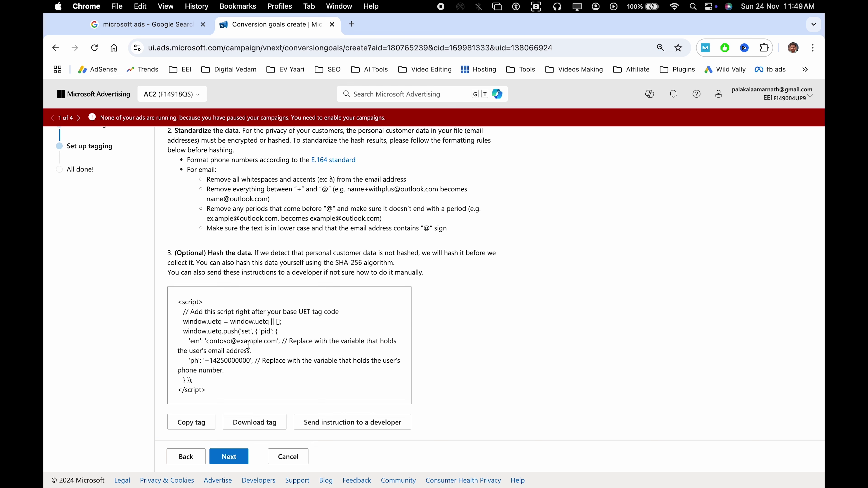
click(189, 425)
- Review the script snippet and its data formatting rules, and continue to the goal's final setup page
scroll(273, 370, up, 1)
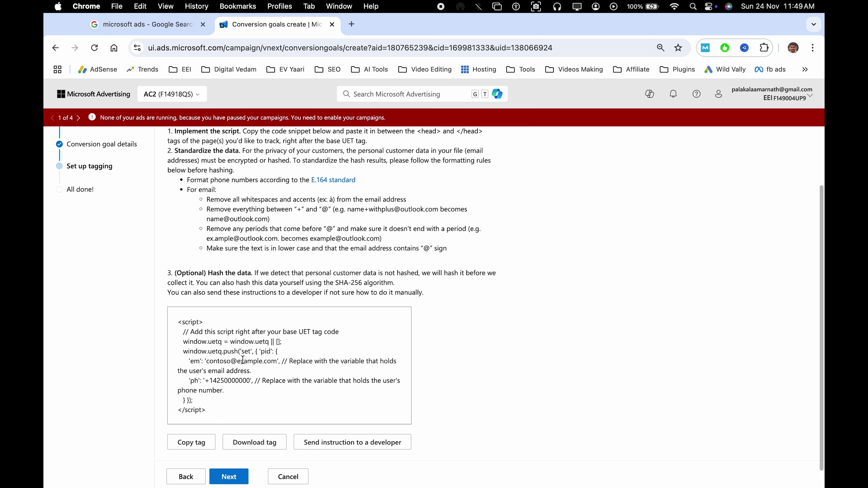
scroll(262, 216, up, 1)
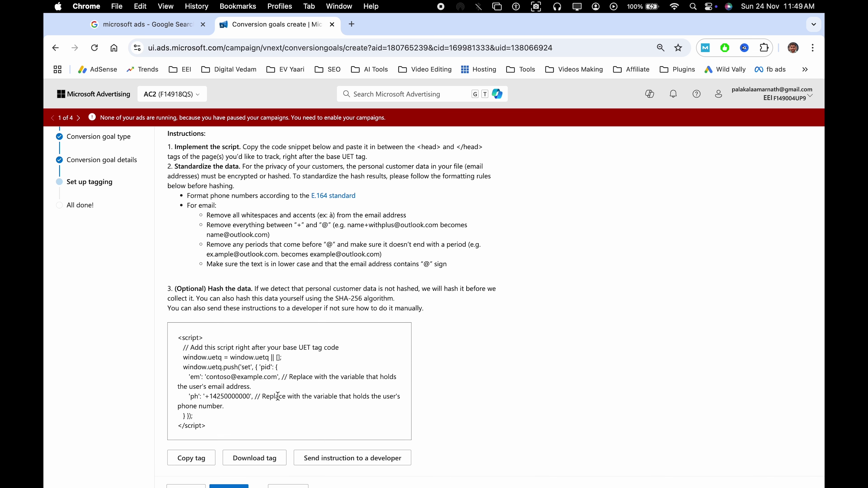
scroll(297, 391, down, 2)
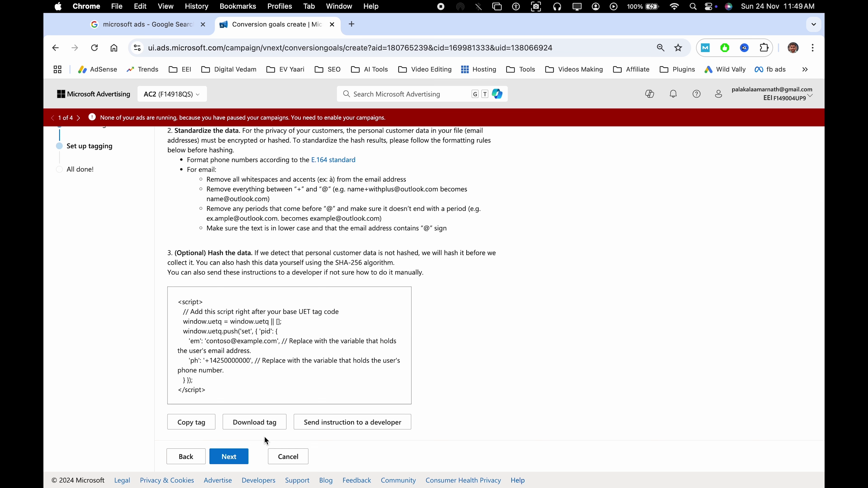
click(236, 458)
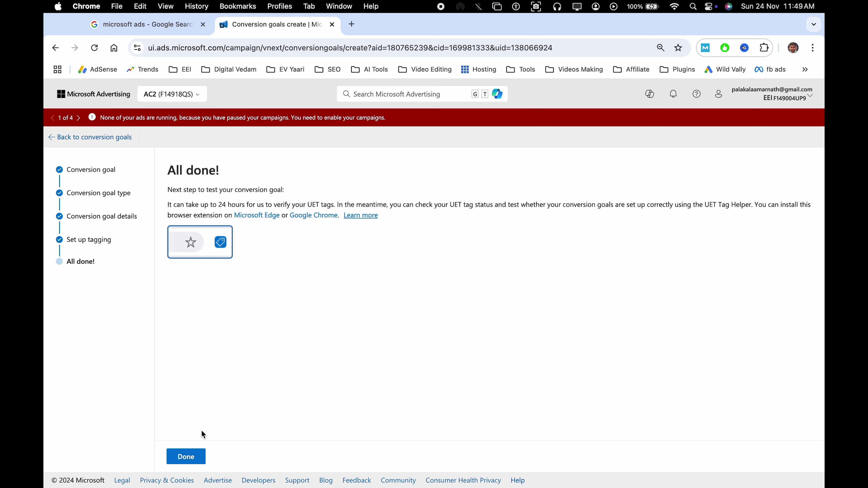
- Finish the website conversion goal and examine the offline conversions page's guidance on goals, file templates and uploads
click(197, 456)
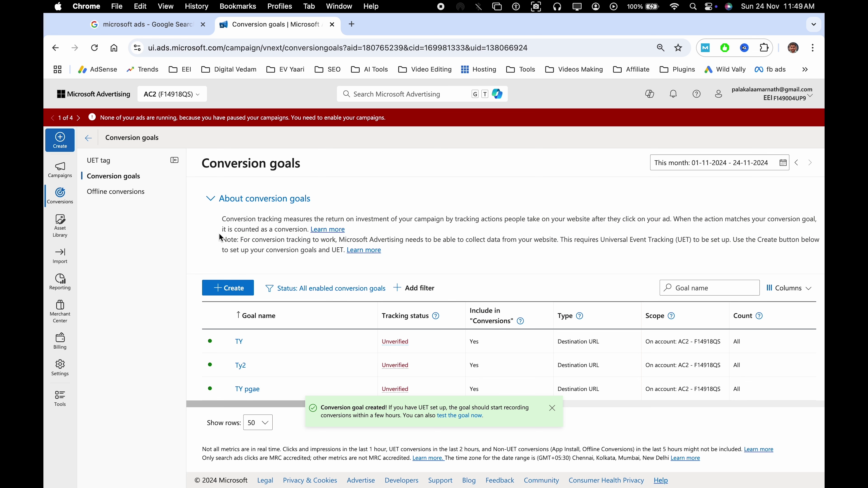
click(125, 198)
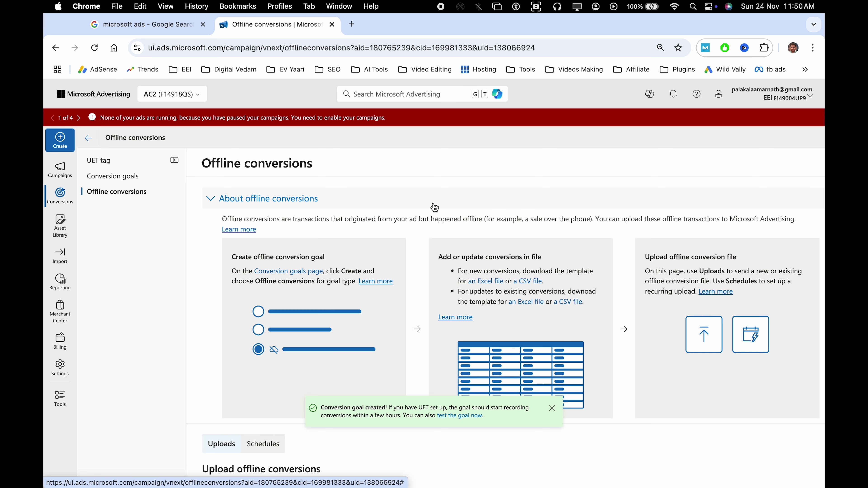
scroll(421, 255, down, 2)
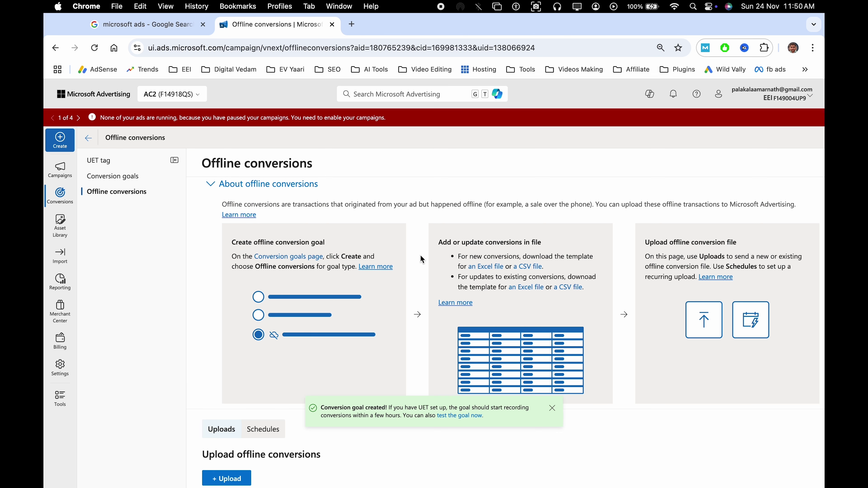
scroll(552, 256, up, 2)
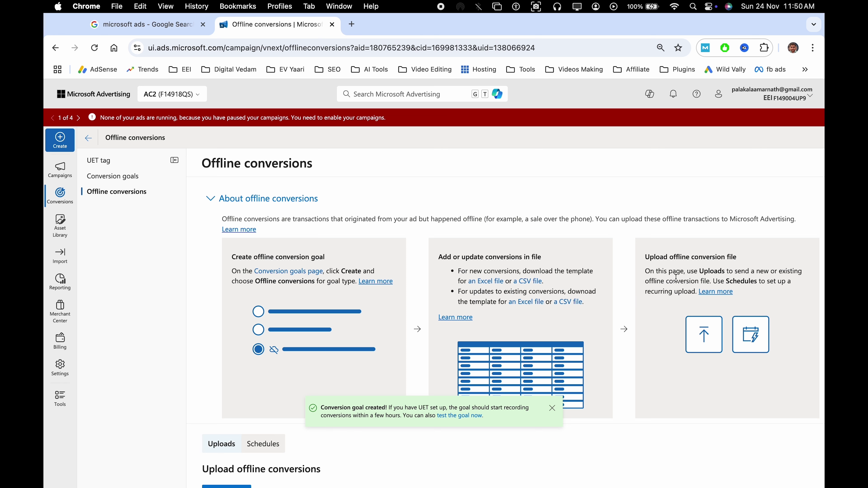
triple_click(463, 269)
click(508, 269)
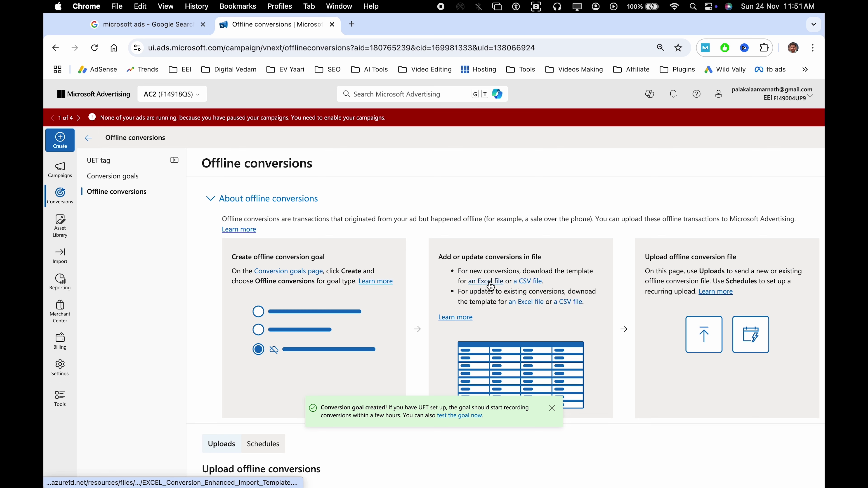
click(552, 408)
scroll(557, 408, down, 1)
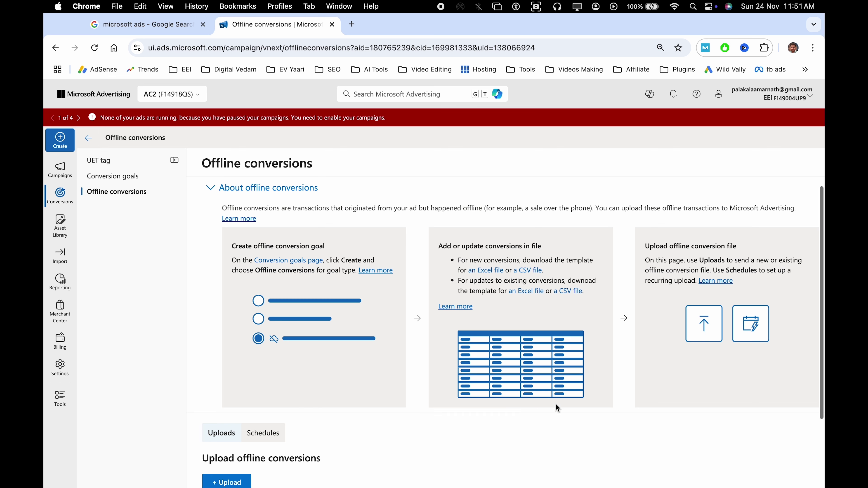
scroll(558, 408, down, 5)
scroll(222, 403, up, 5)
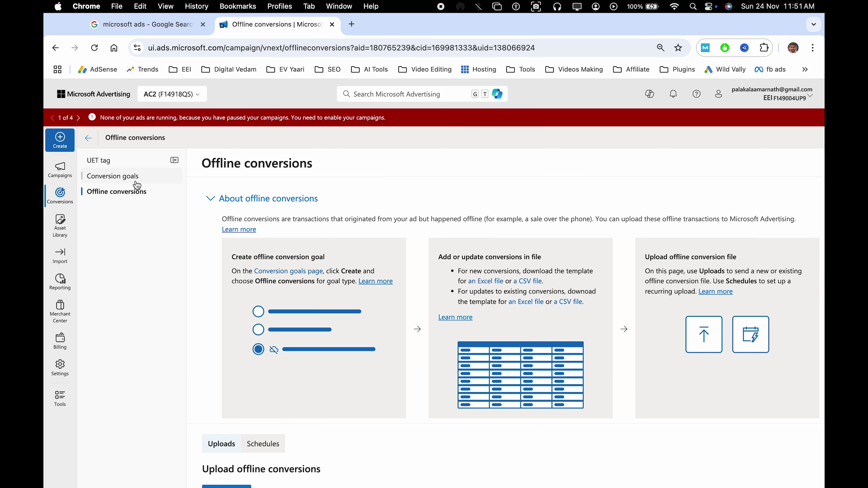
- Start a new offline conversion goal with the category Other and the goal type Offline conversions
click(136, 182)
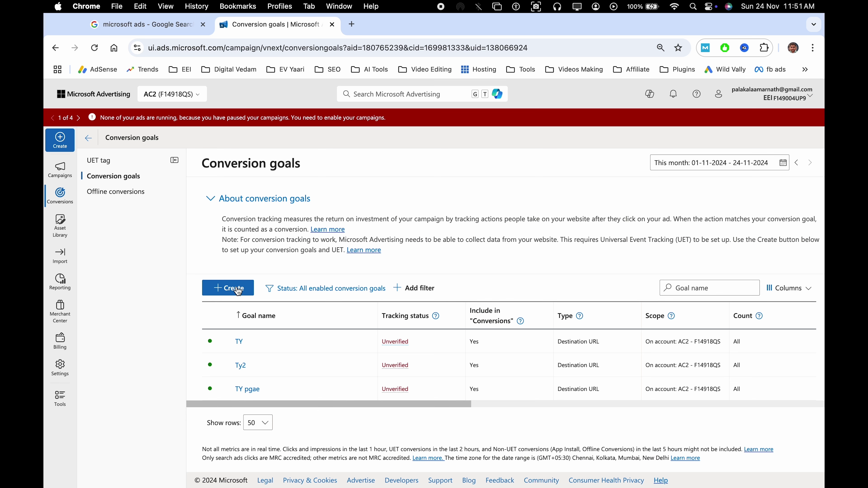
click(238, 291)
click(173, 228)
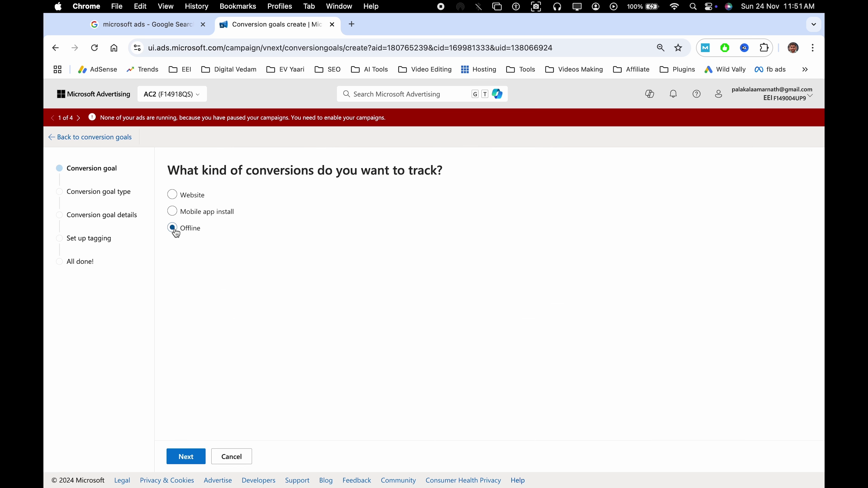
click(204, 460)
click(224, 222)
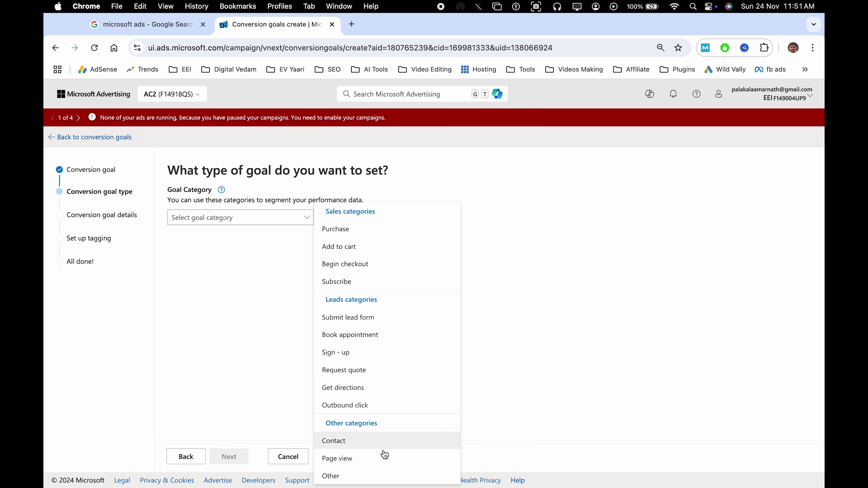
click(377, 478)
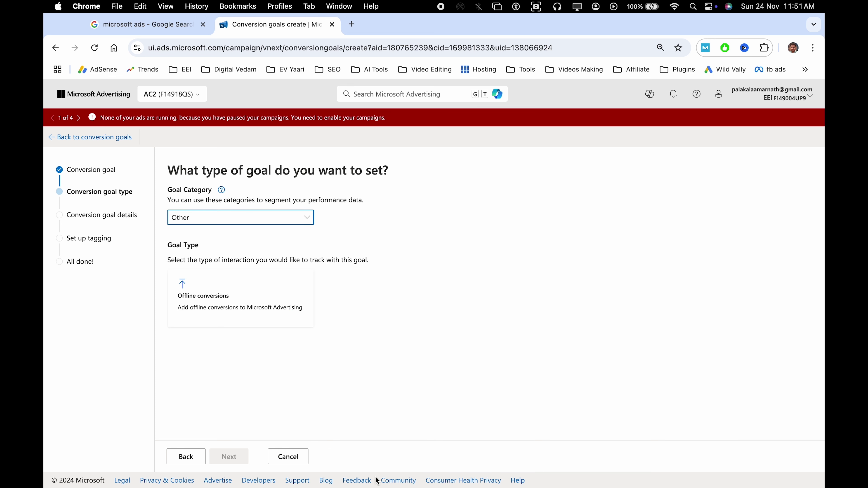
click(223, 311)
click(229, 457)
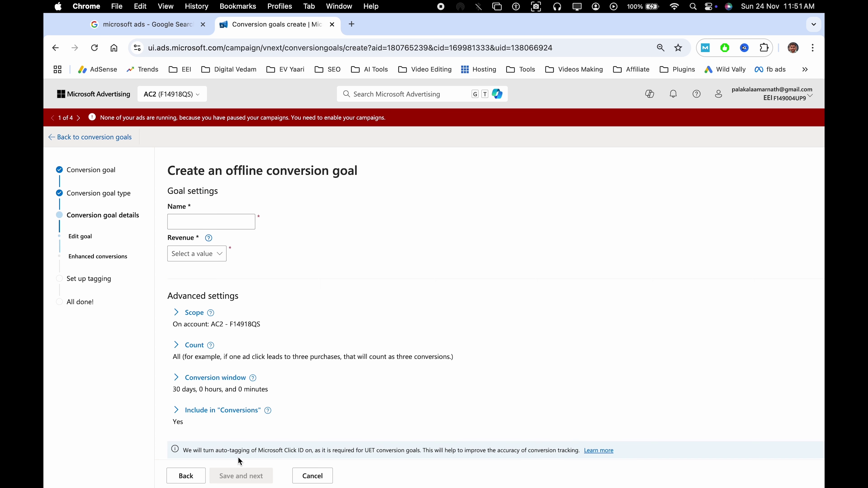
- Name the offline goal "Test", set its revenue to "Don't assign a value", and save it with the default advanced settings
click(219, 218)
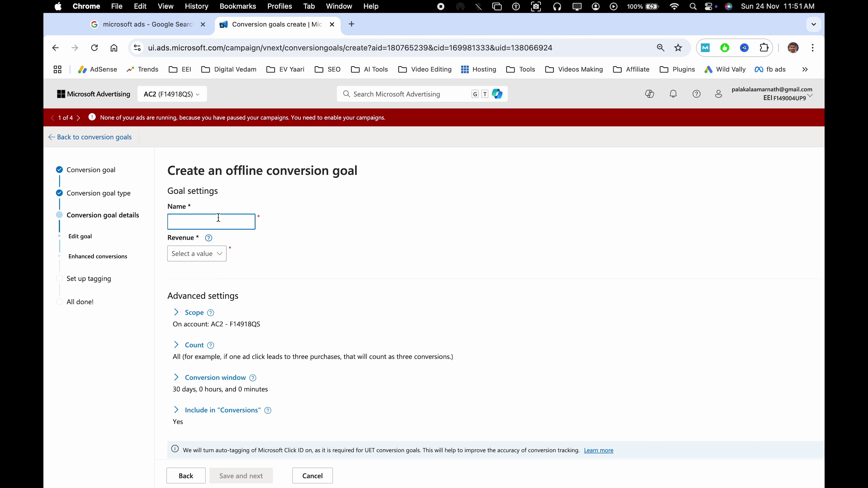
text(Test)
click(209, 263)
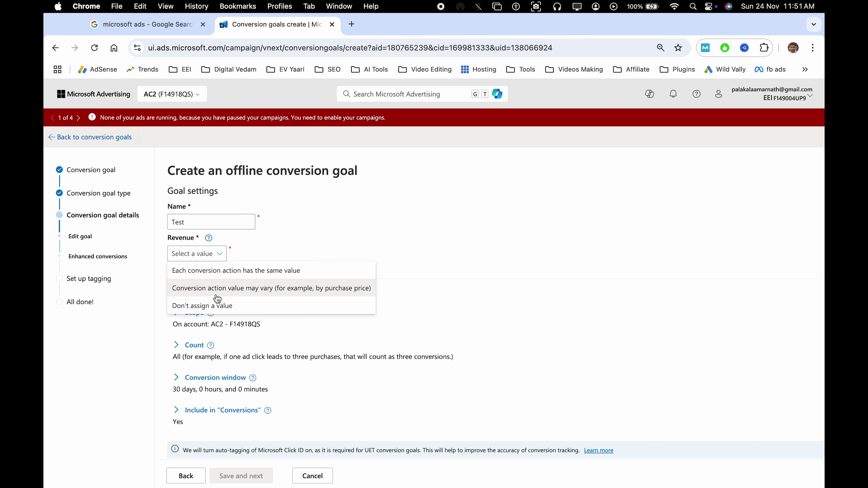
click(220, 304)
scroll(221, 303, down, 2)
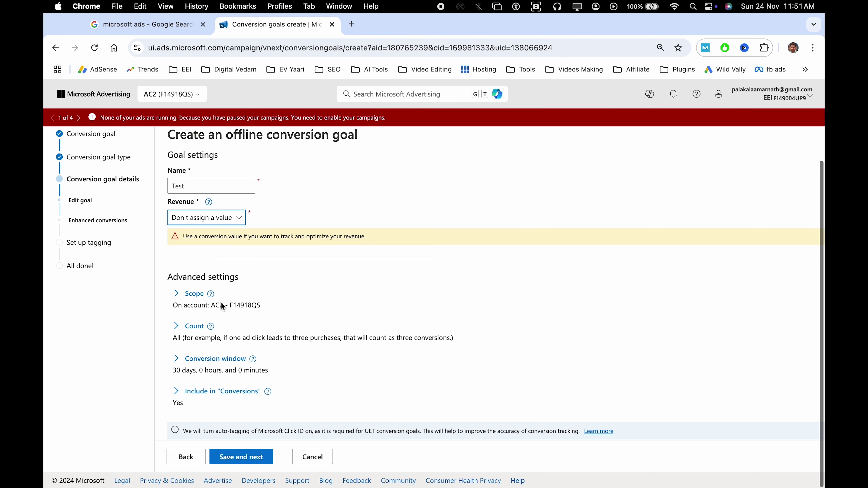
click(259, 465)
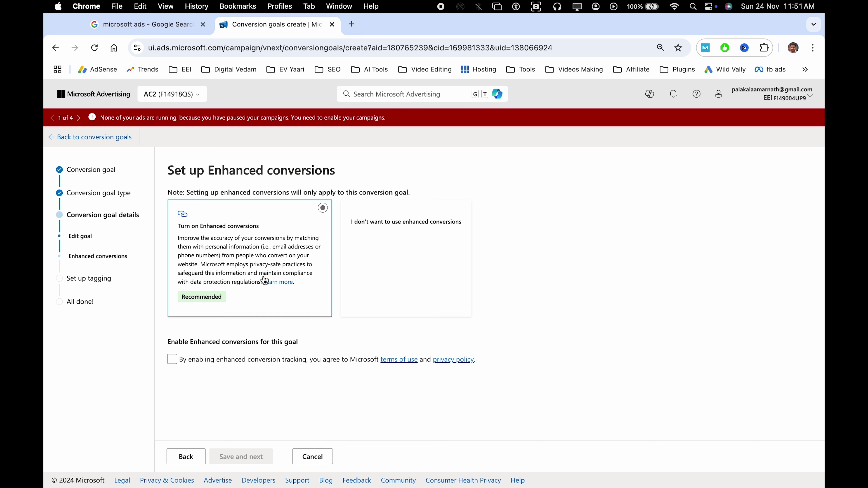
- Enable enhanced conversions by accepting the terms, read the import template instruction, and finish the offline goal
click(202, 364)
click(248, 462)
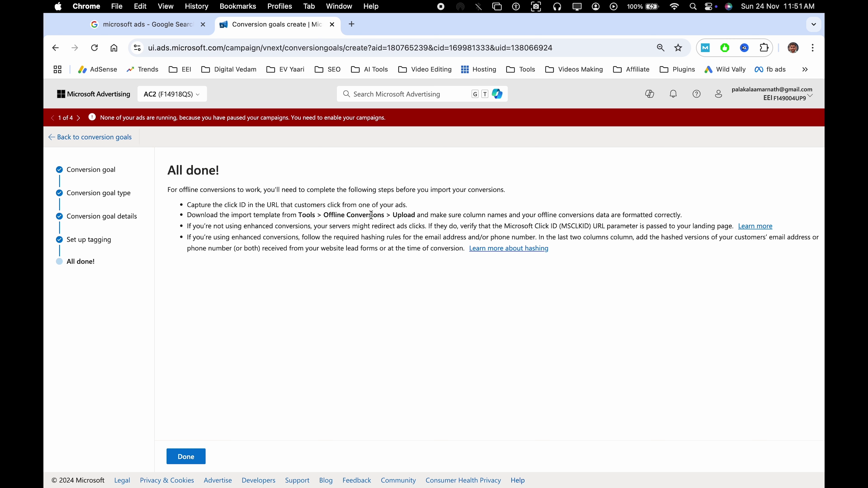
triple_click(365, 216)
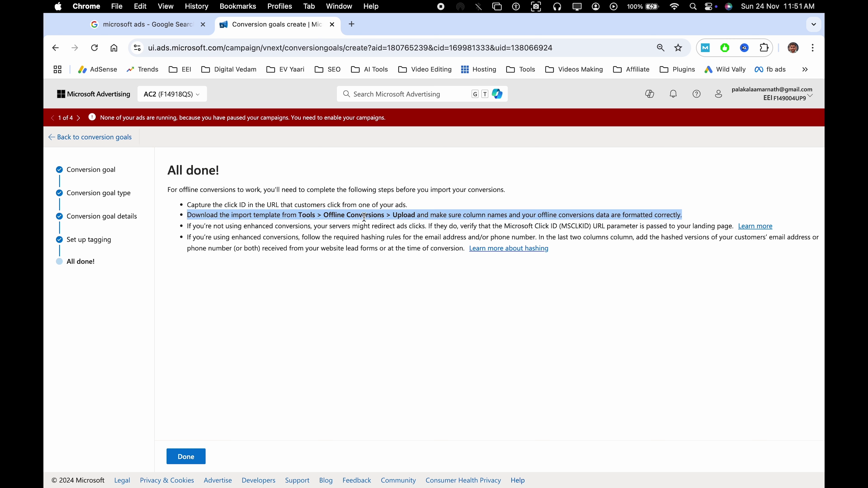
click(400, 215)
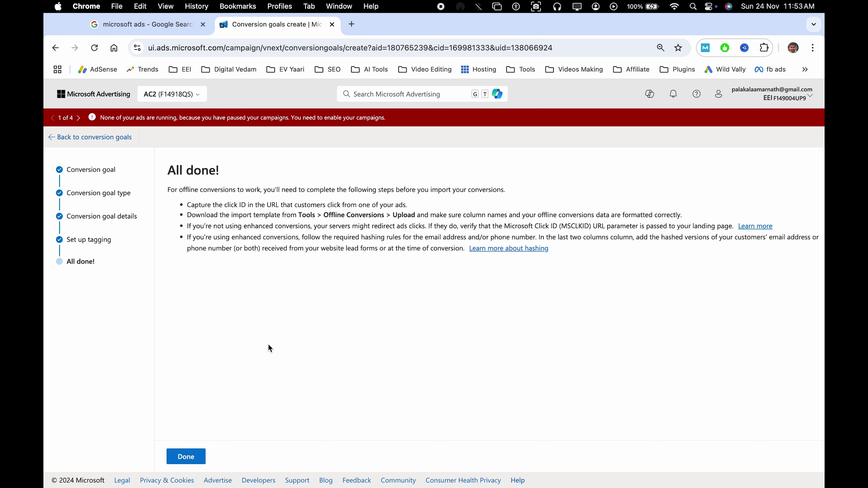
click(190, 462)
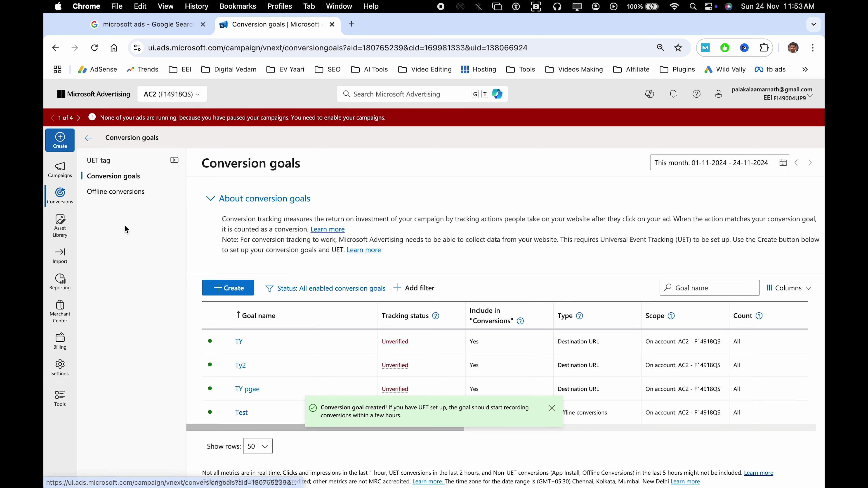
- Open the asset library and look at the available ways to add assets, including uploading from the computer
mouse_move(63, 232)
click(111, 210)
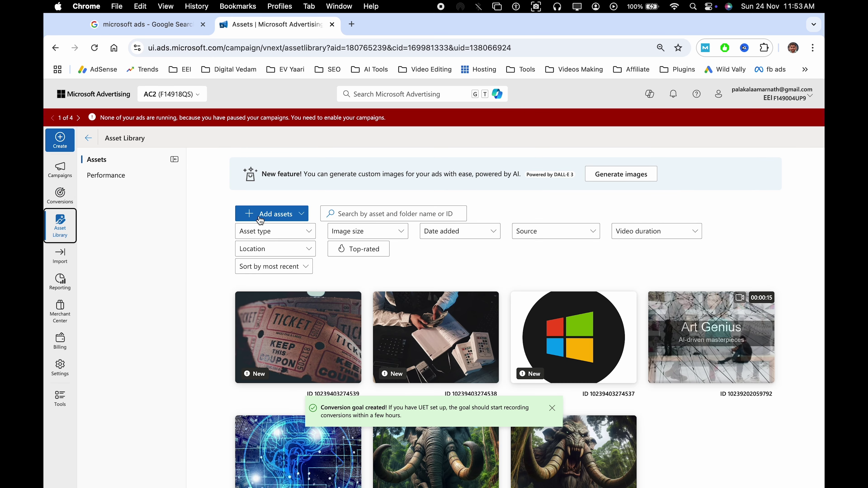
click(273, 220)
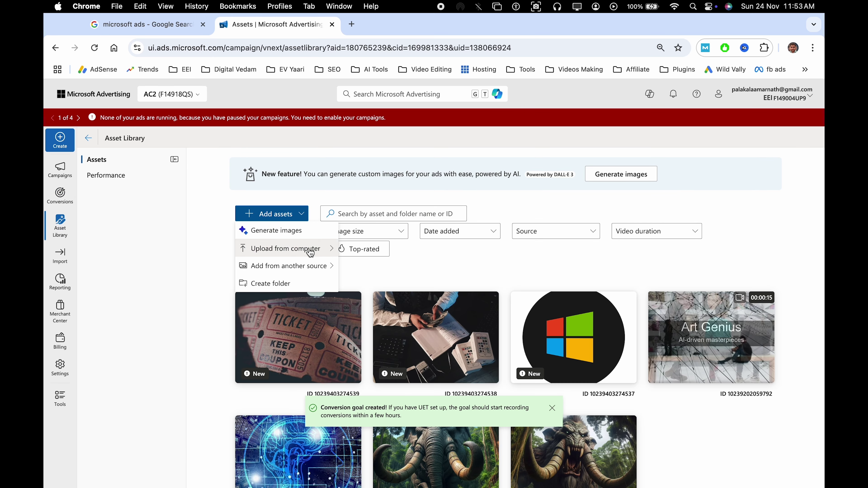
mouse_move(311, 254)
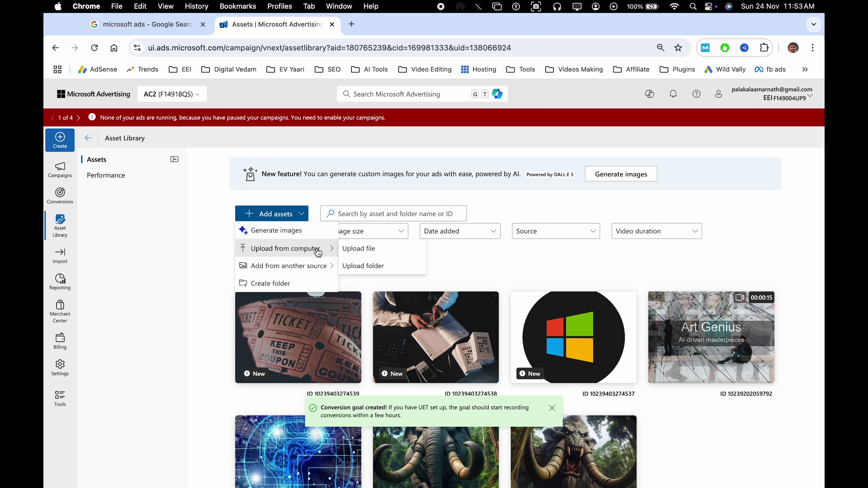
click(139, 251)
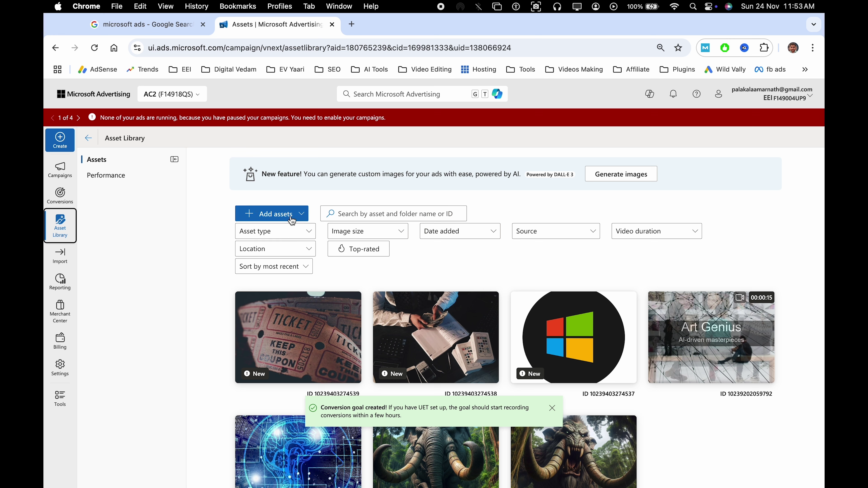
click(366, 199)
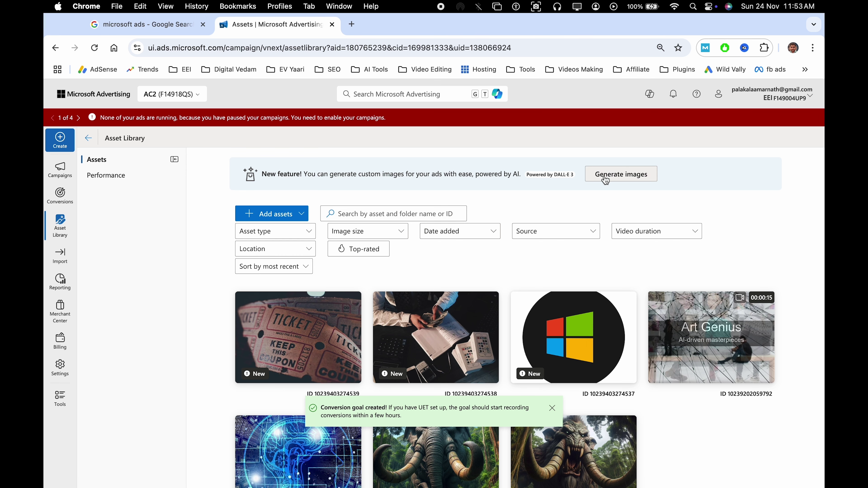
- Generate AI images from the sample description "A family opening presents in front of a Christmas tree"
click(615, 176)
click(534, 306)
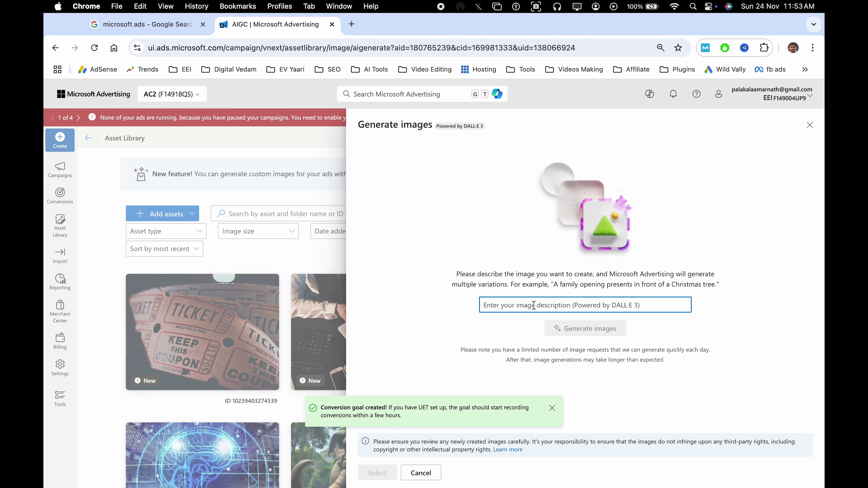
drag(553, 285, 716, 285)
key(super+c)
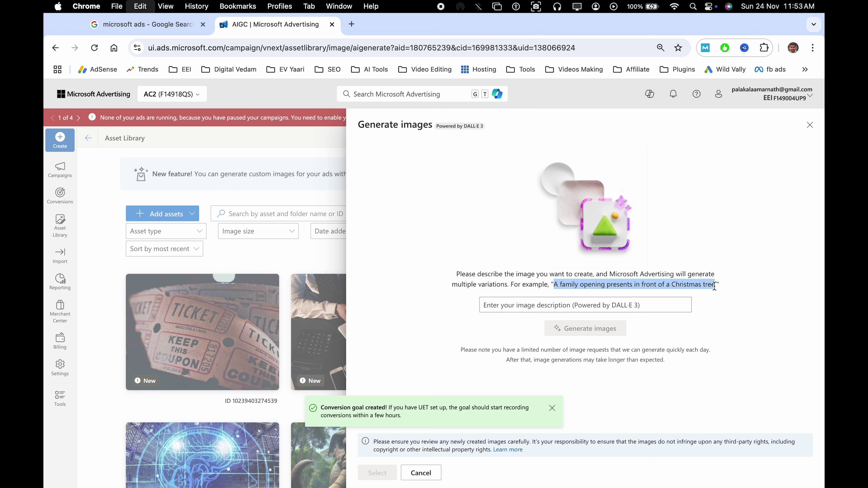
click(541, 301)
key(super+v)
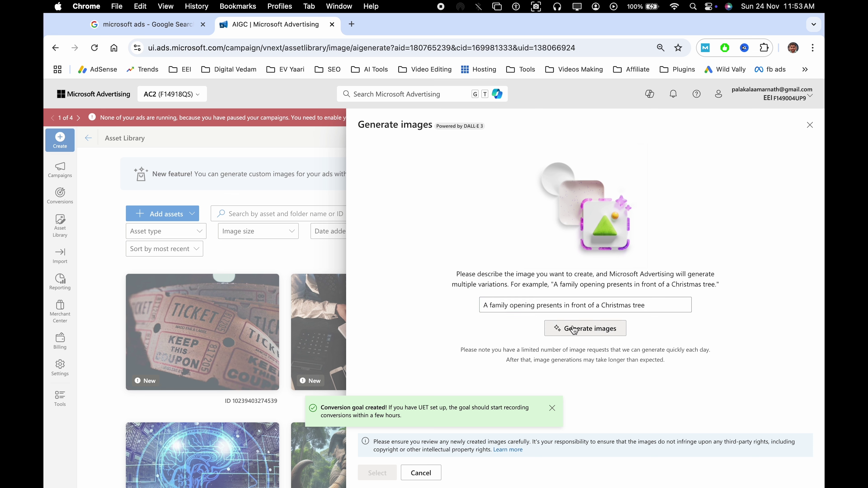
click(574, 329)
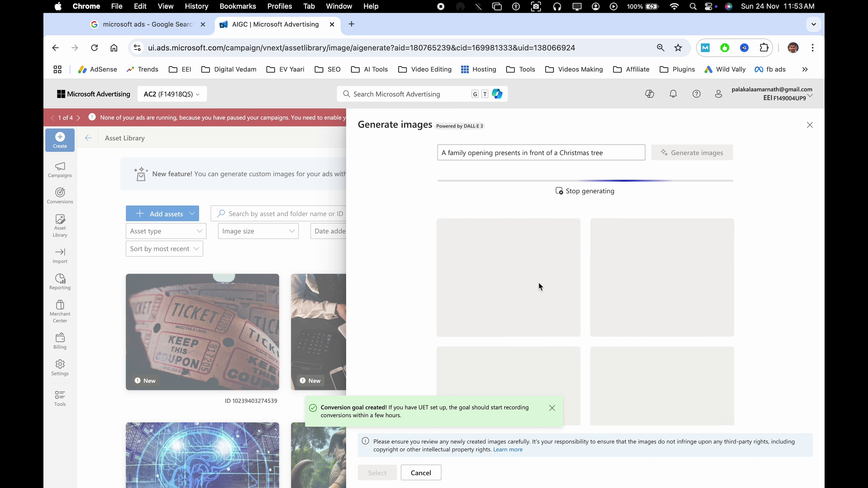
click(552, 408)
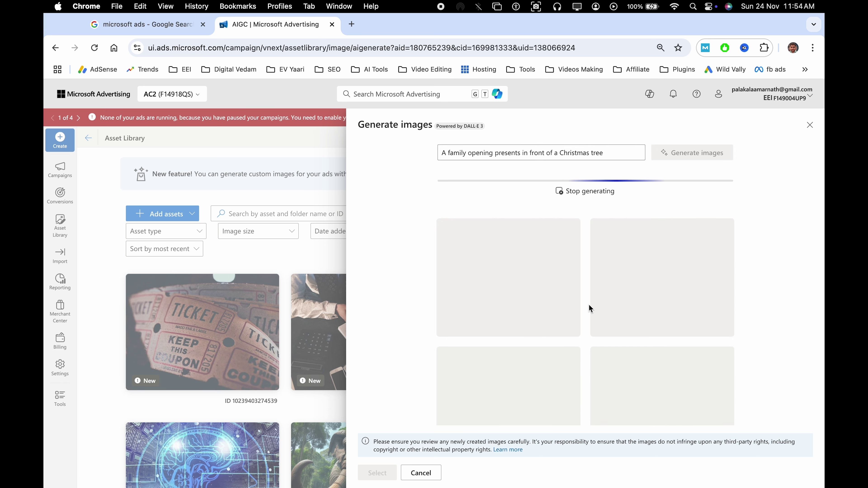
- Add the first generated family image to the asset library, and open the asset performance report
scroll(591, 309, down, 3)
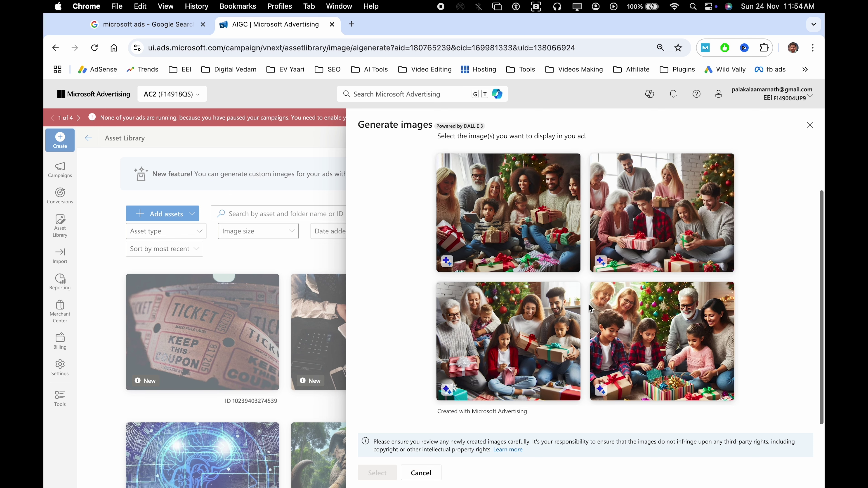
click(468, 272)
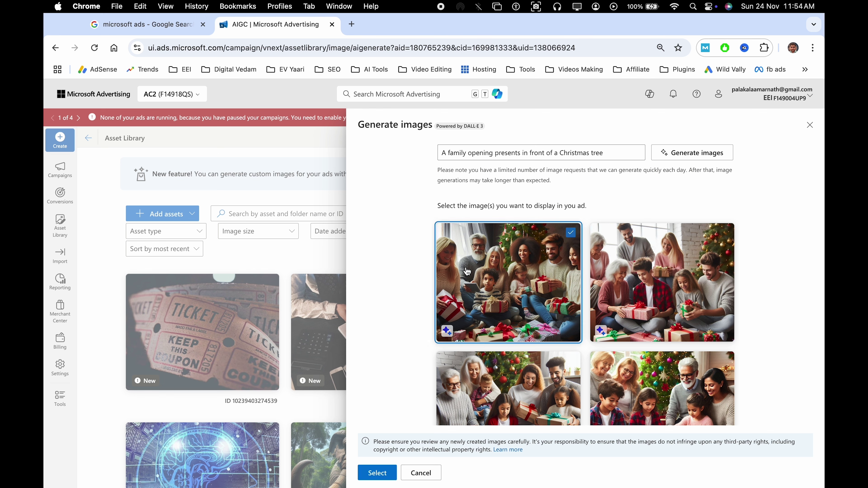
click(376, 473)
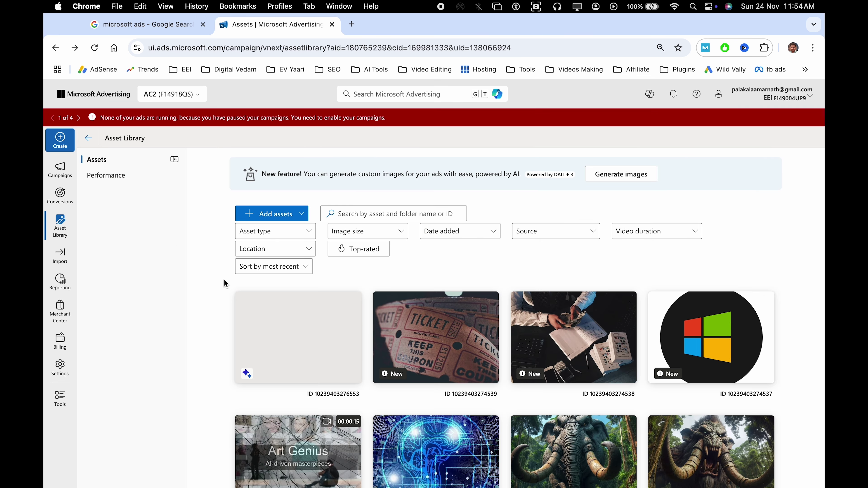
mouse_move(309, 312)
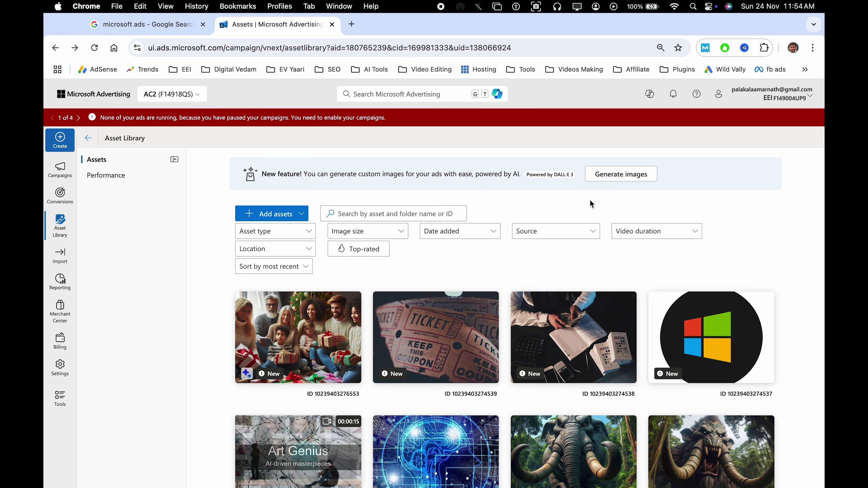
click(118, 173)
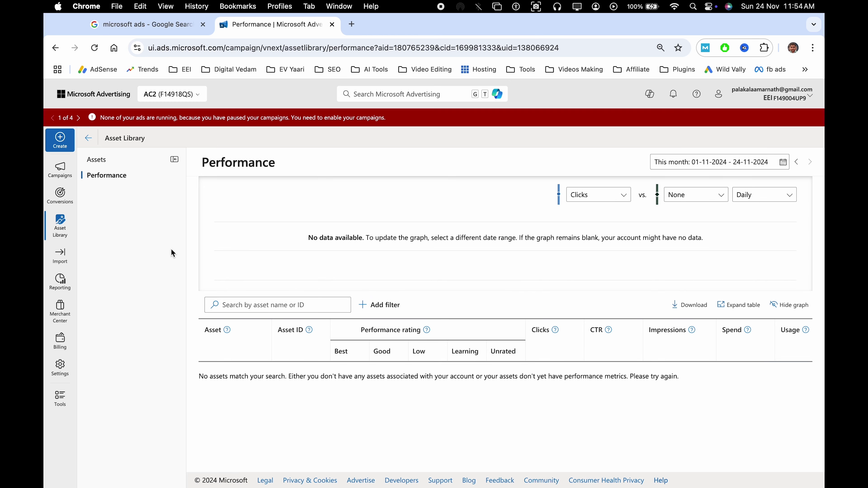
- Look through the list of default reports and open the Campaign performance report
mouse_move(58, 258)
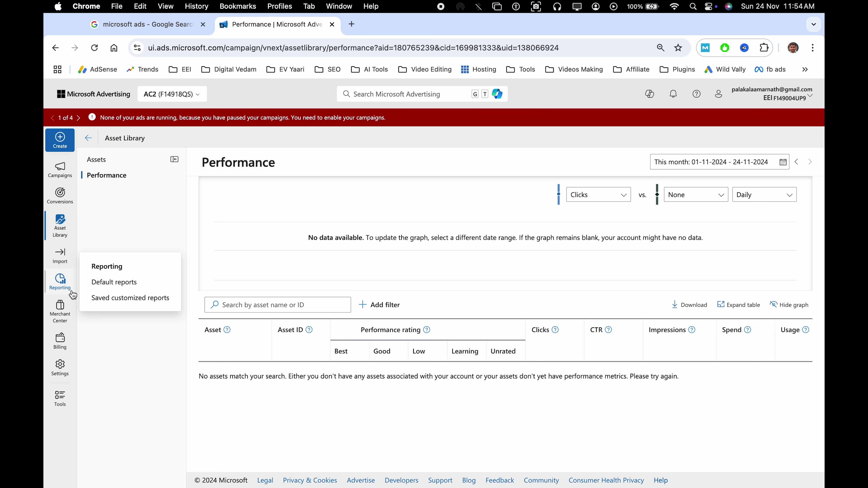
click(61, 292)
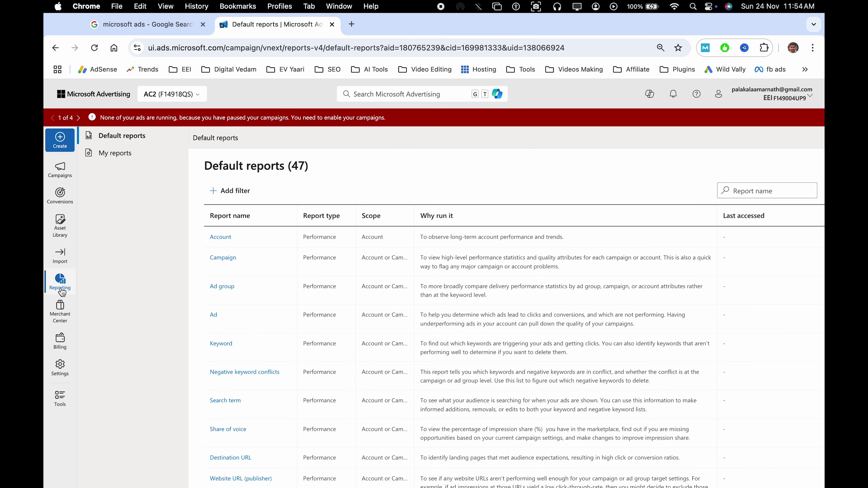
scroll(296, 342, down, 10)
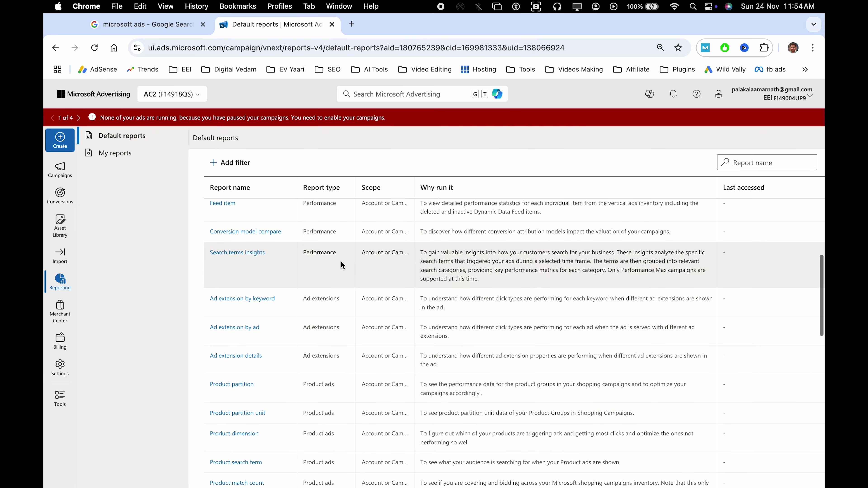
scroll(341, 264, up, 10)
click(224, 258)
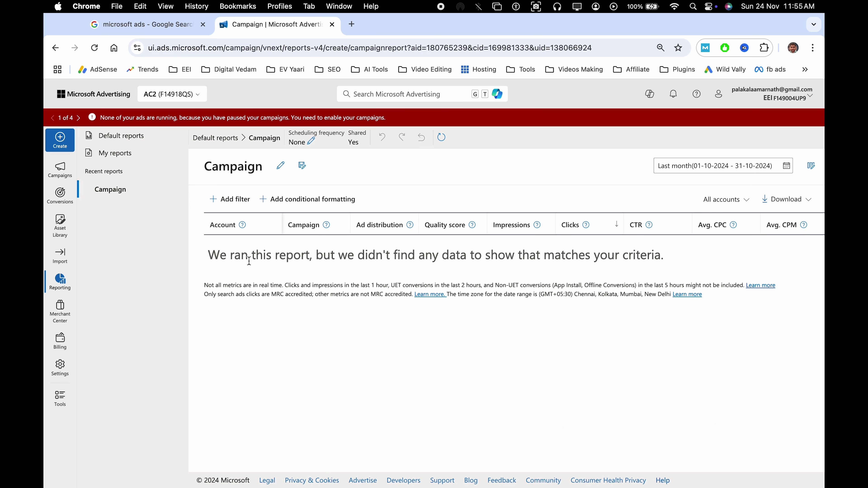
- View the existing Merchant Center stores, and open the billing summary
click(59, 314)
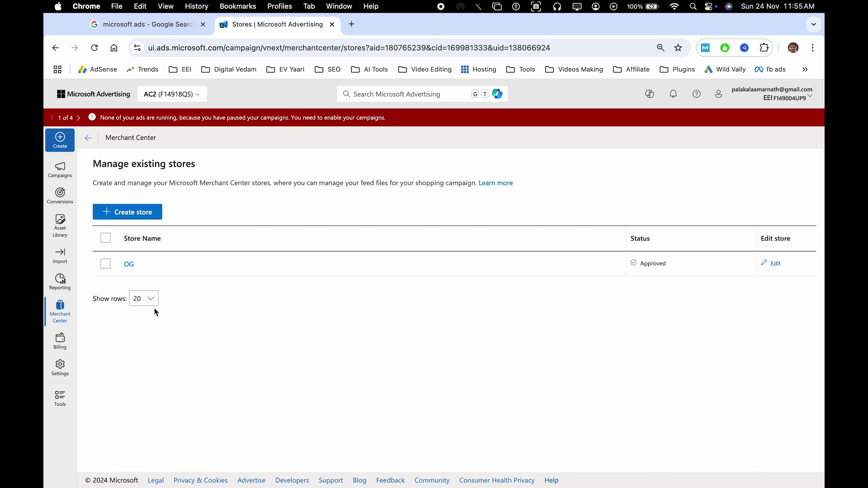
mouse_move(60, 354)
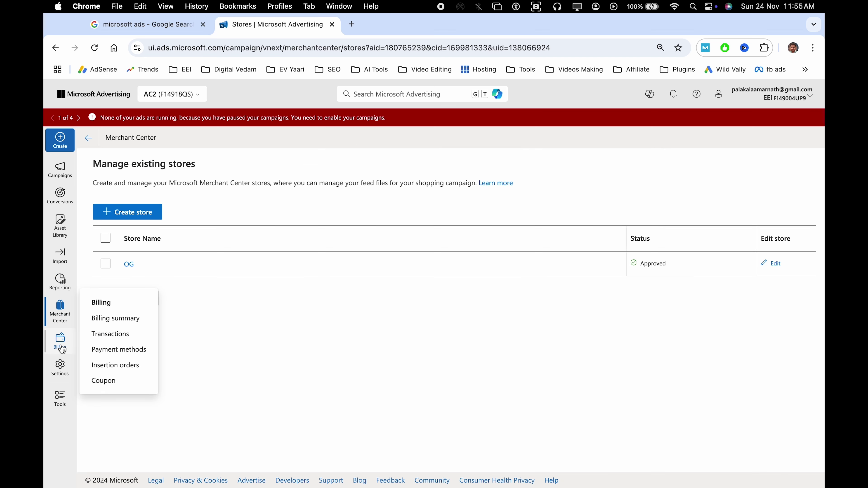
click(69, 349)
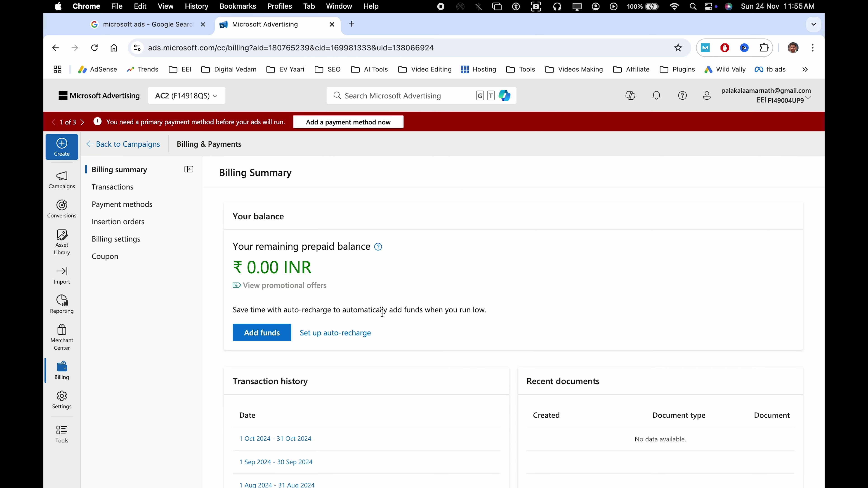
- Try to add funds to the account with a custom amount of 100000 INR, and read the payment method note
click(263, 333)
scroll(222, 349, down, 2)
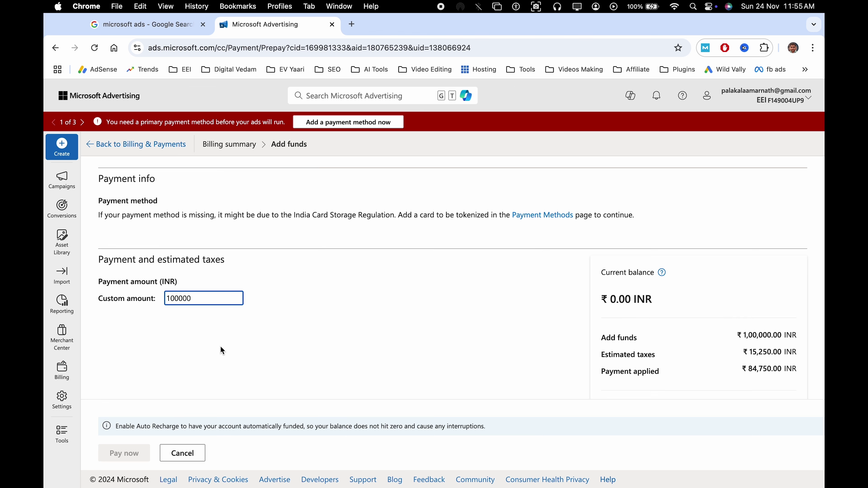
scroll(203, 401, up, 2)
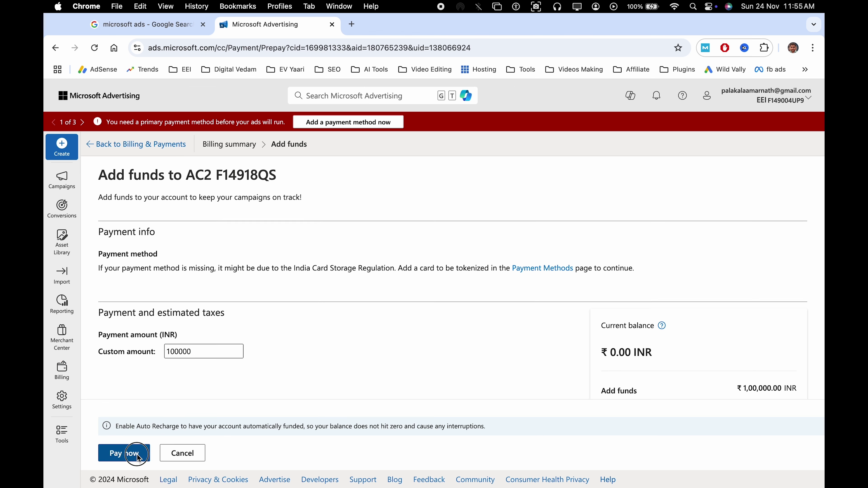
scroll(208, 405, down, 2)
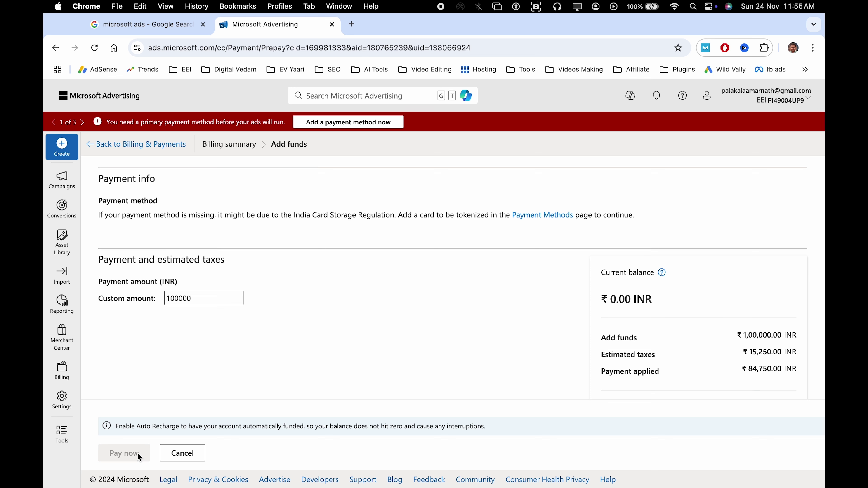
click(130, 459)
scroll(294, 335, up, 2)
triple_click(419, 268)
click(488, 224)
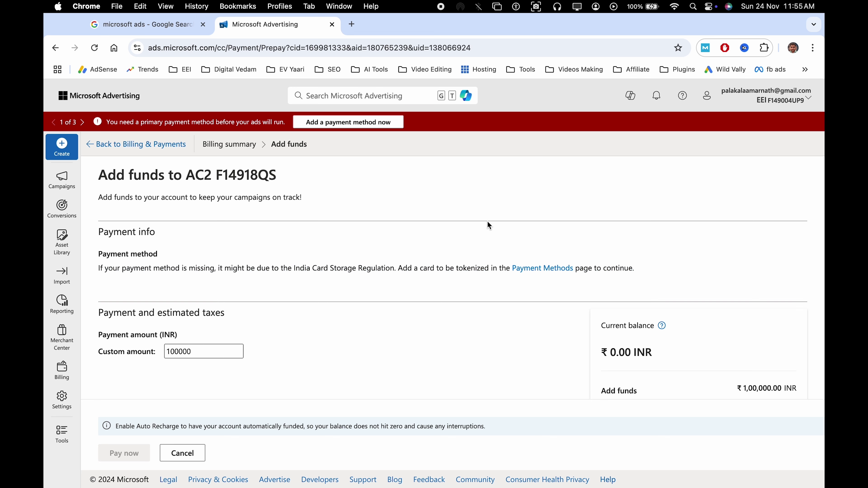
- Return to billing and view the account's billing documents and transaction history
click(127, 146)
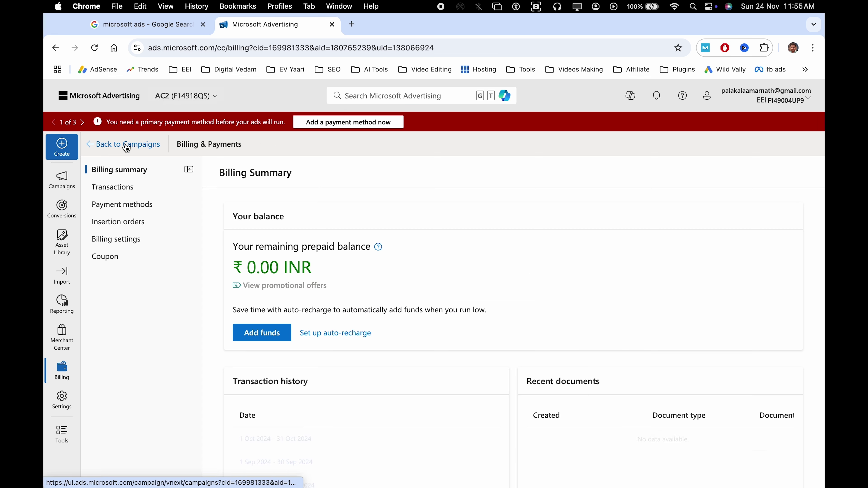
click(131, 192)
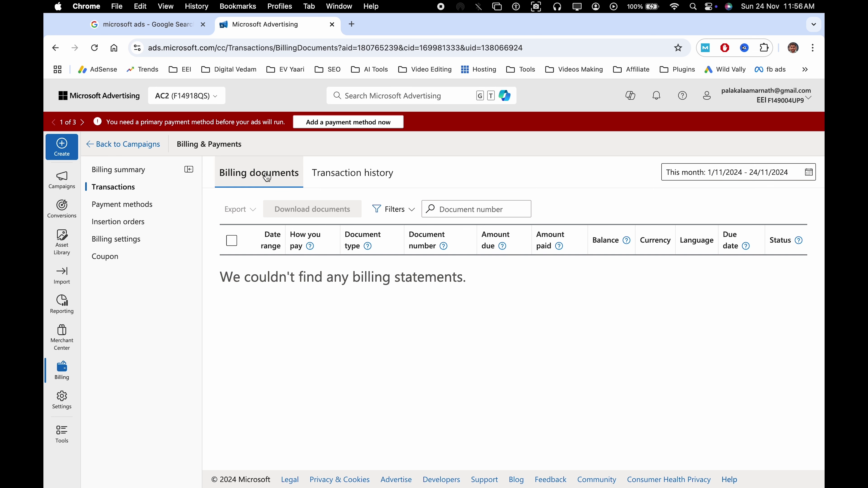
click(331, 182)
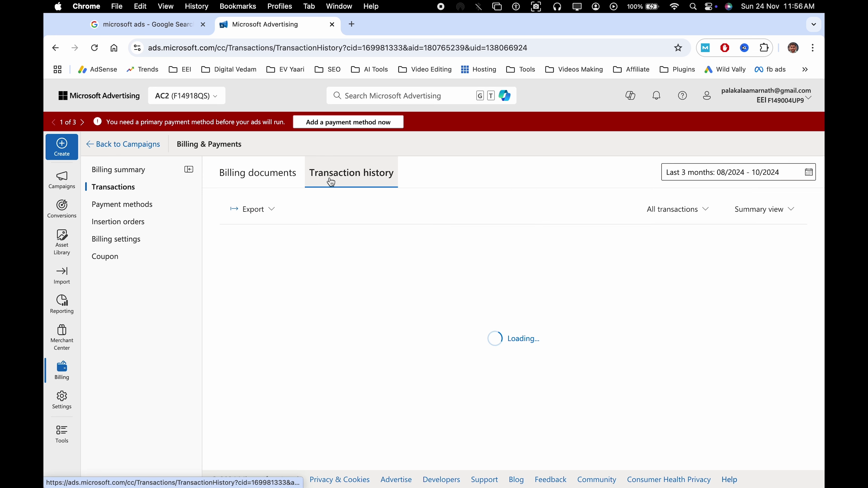
click(271, 176)
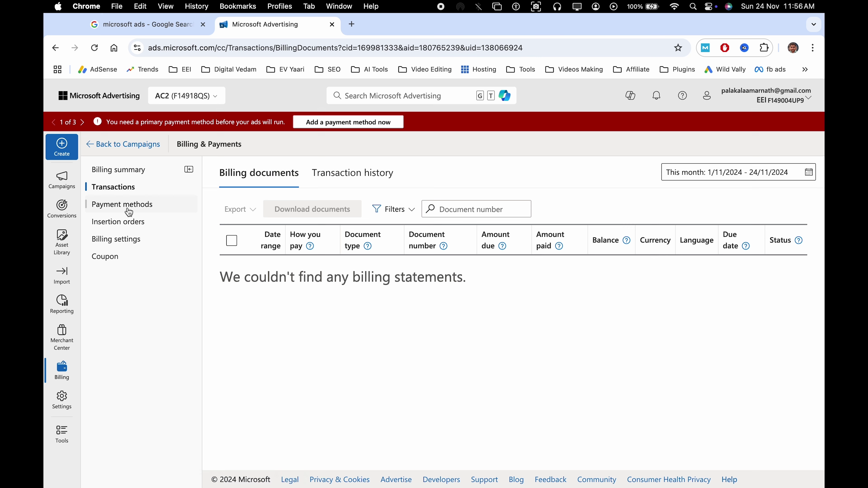
- Under the payment methods, review the new card form without saving it, and check the bank transfer option
click(129, 211)
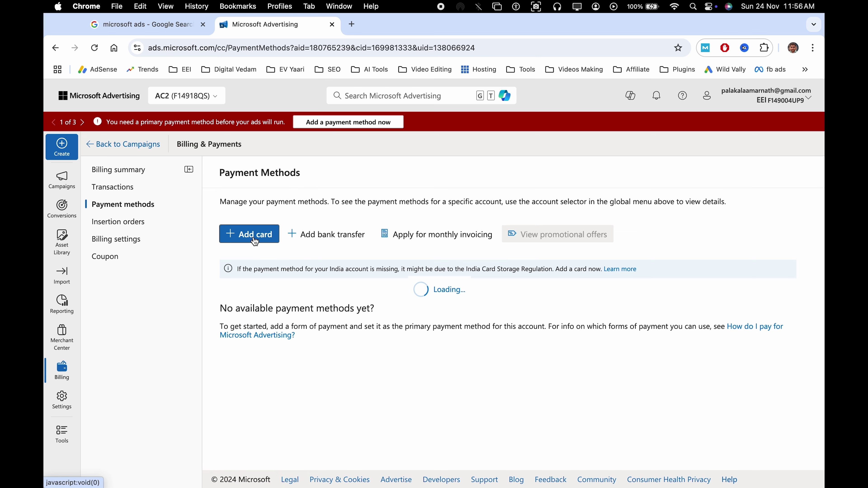
click(254, 243)
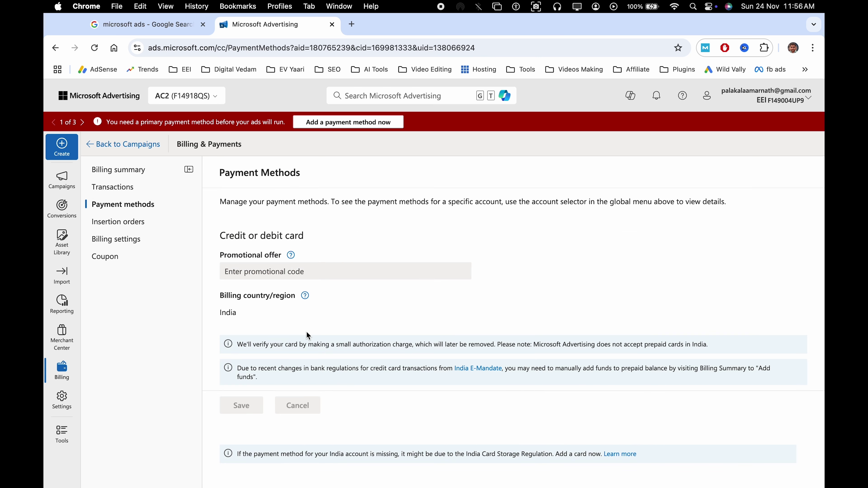
scroll(322, 330, down, 5)
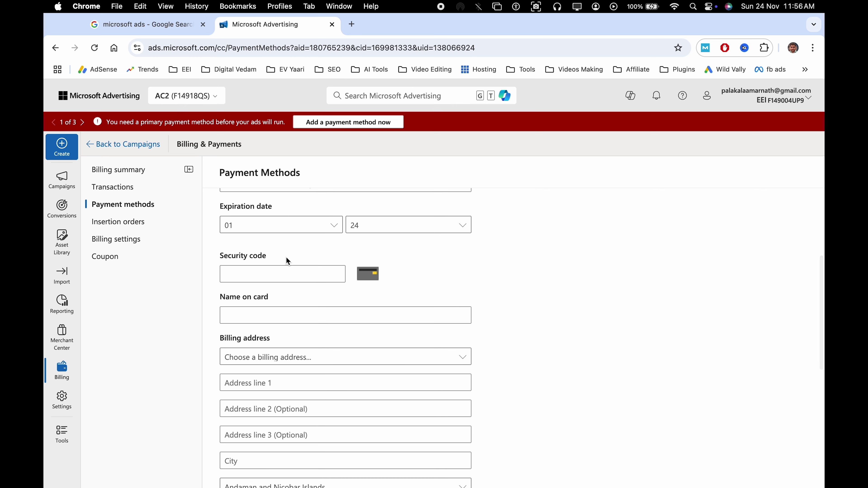
scroll(291, 270, up, 2)
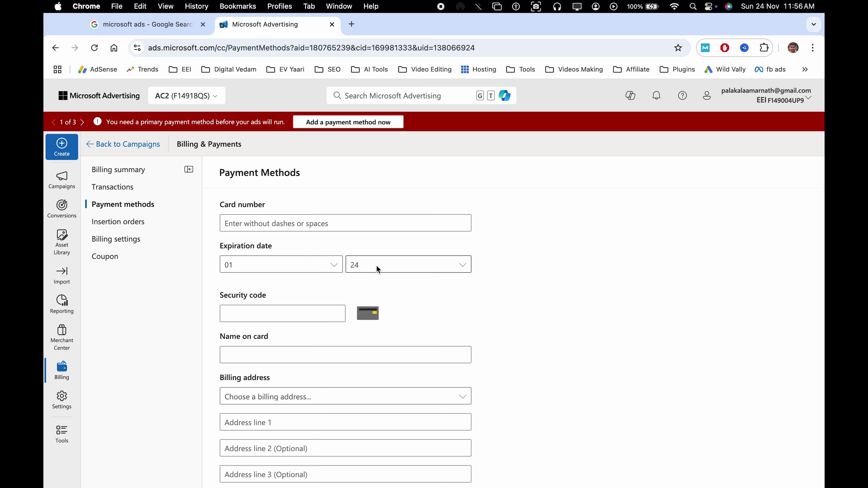
scroll(307, 258, down, 4)
scroll(300, 354, down, 6)
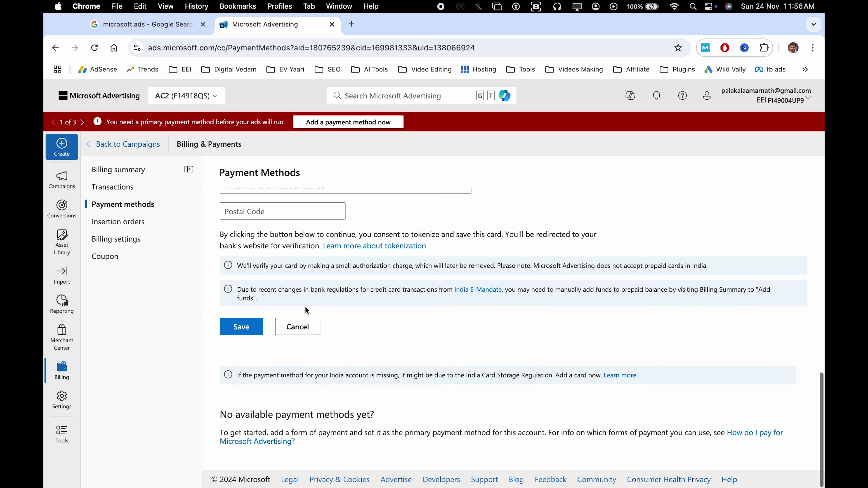
click(308, 334)
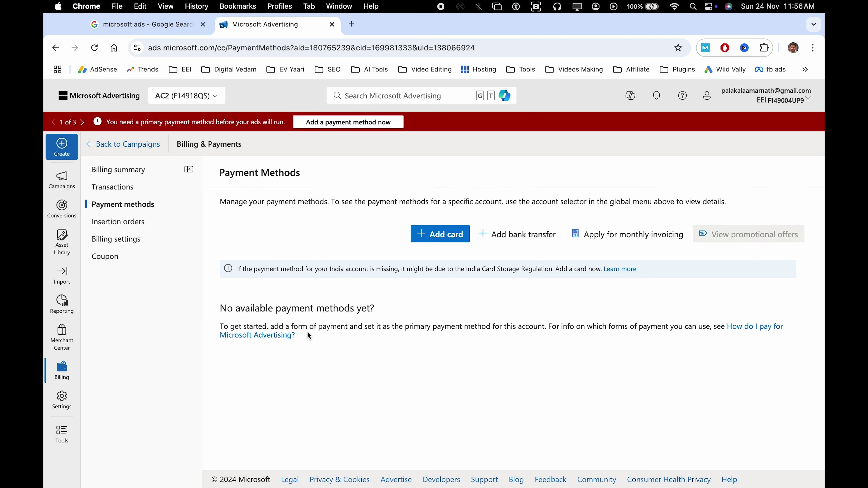
click(318, 239)
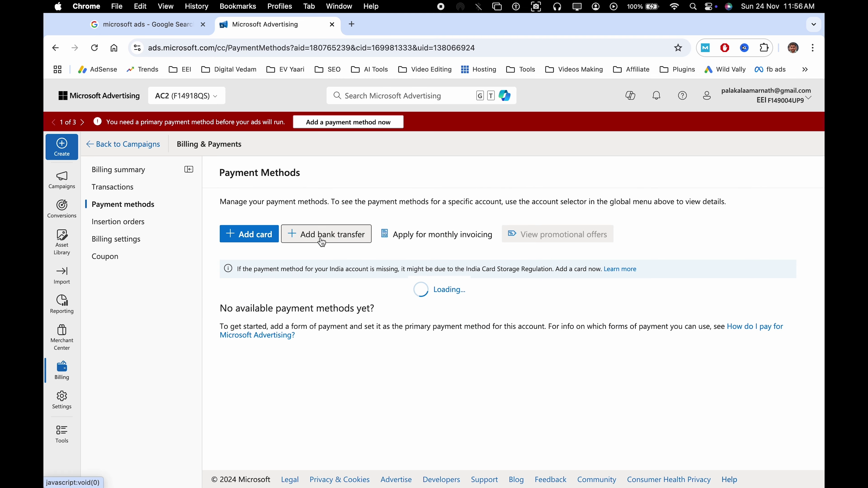
click(297, 350)
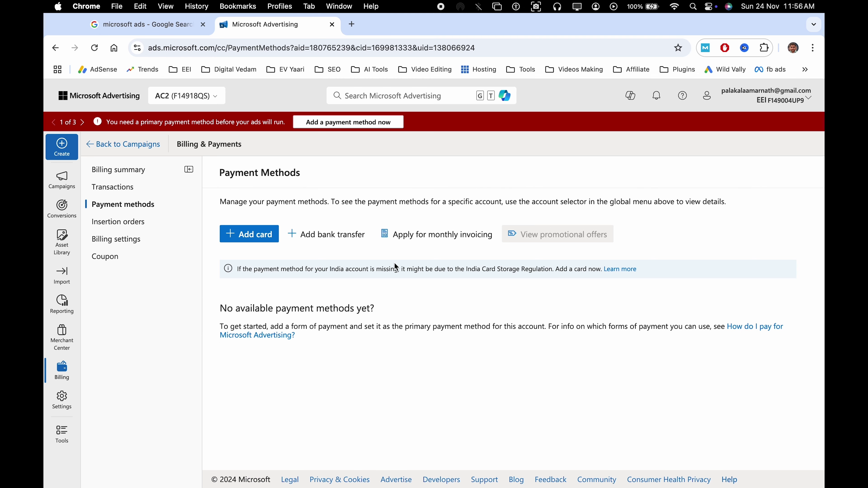
- Open the monthly invoicing application, read its minimum requirements, and return to billing
click(423, 242)
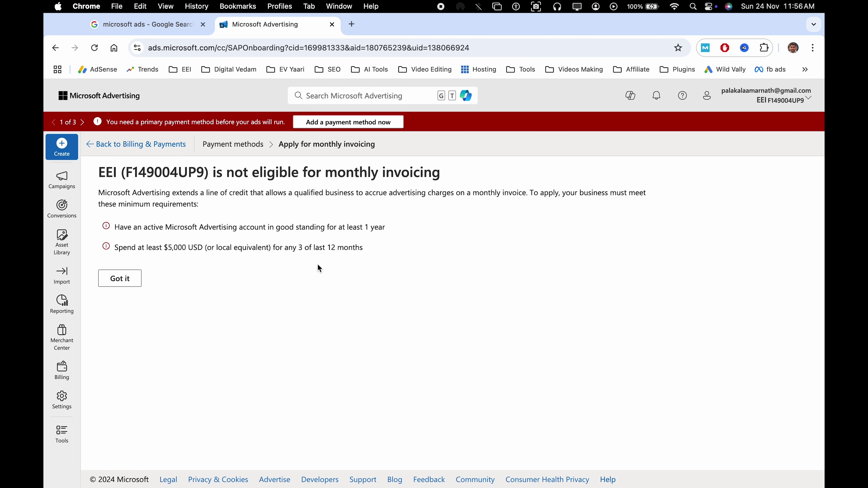
triple_click(163, 247)
click(233, 279)
triple_click(309, 227)
click(451, 224)
triple_click(267, 171)
click(374, 196)
click(128, 147)
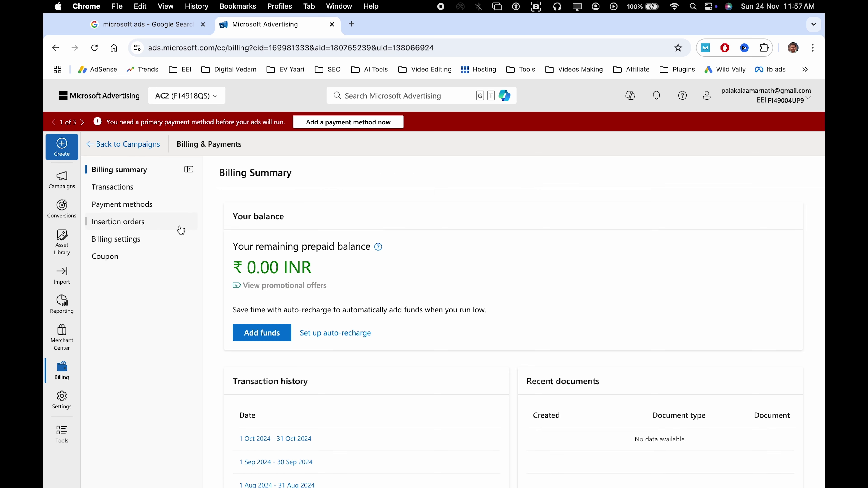
- Open the insertion orders page and read its description
click(159, 228)
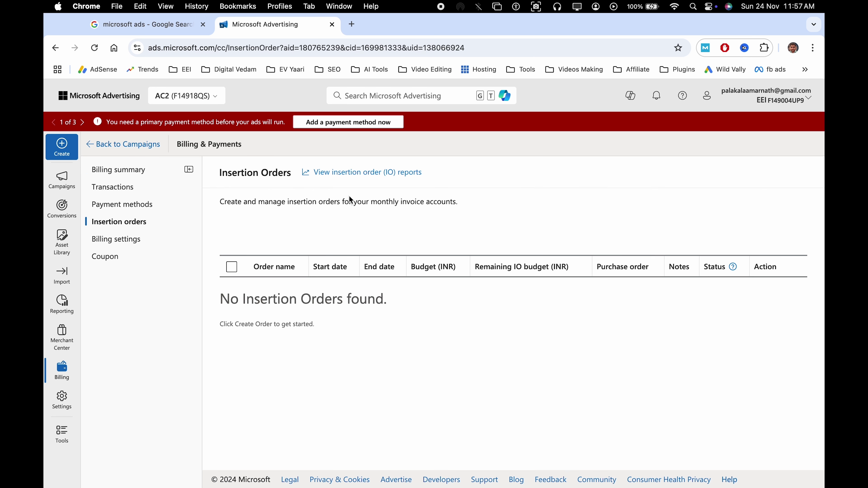
triple_click(420, 202)
click(499, 201)
- Review the prepay billing settings and the accounts payable contact fields, cancelling the contact entry
click(125, 239)
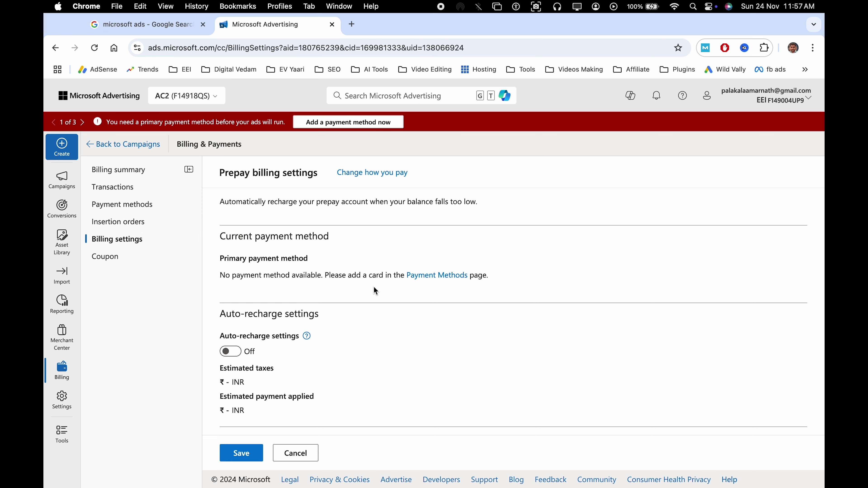
scroll(363, 307, down, 3)
click(303, 395)
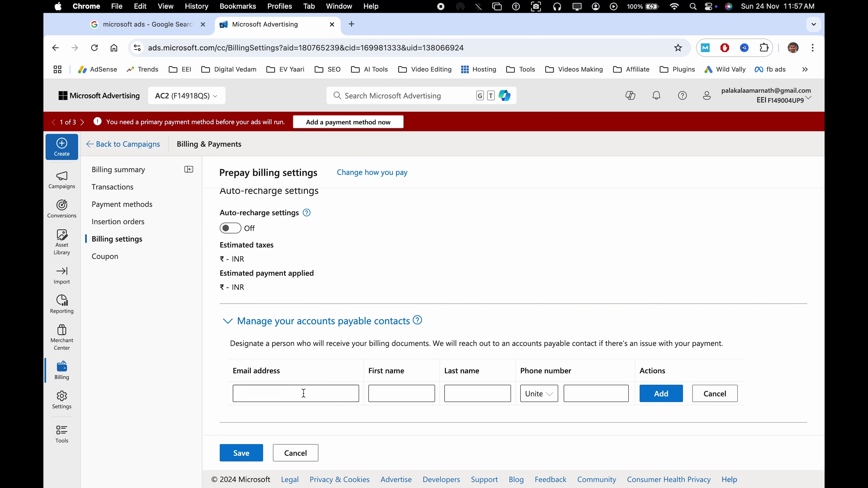
click(719, 394)
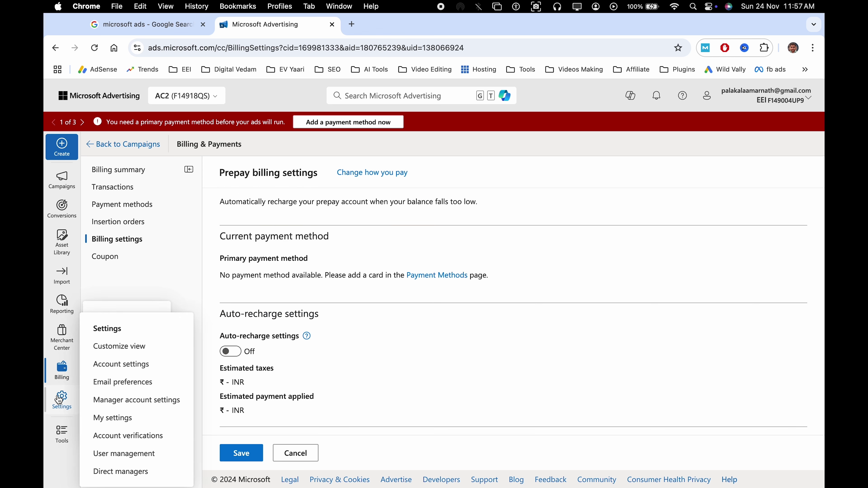
- Open the settings section, look at the customize view options, and review the account settings page from start to end
click(58, 404)
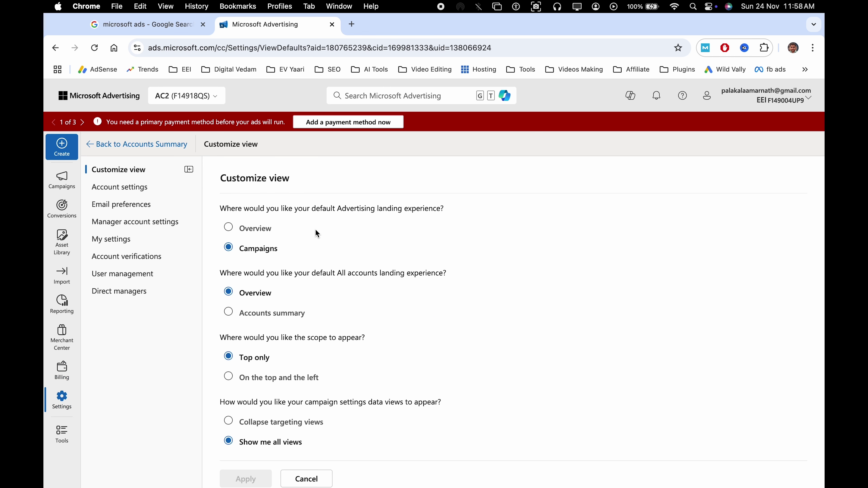
click(121, 188)
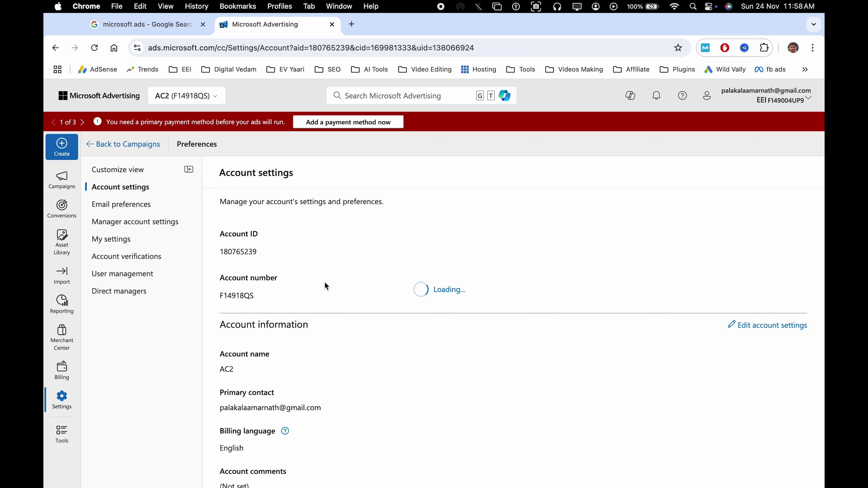
scroll(331, 264, down, 9)
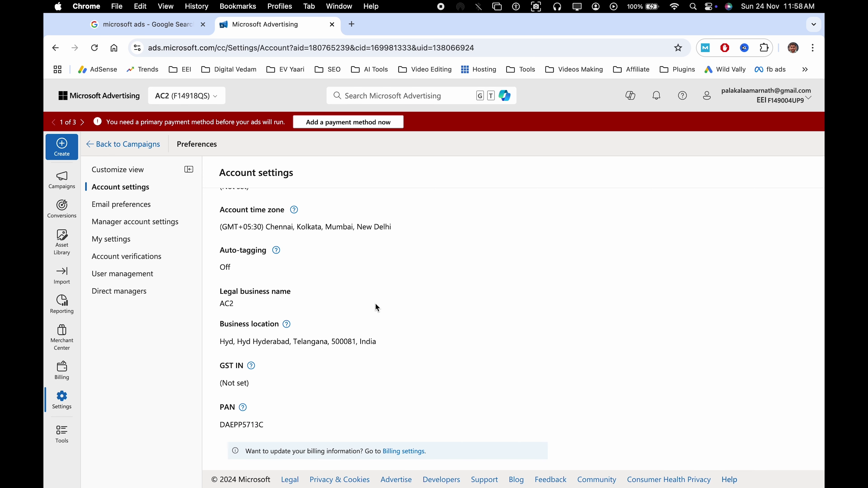
scroll(375, 304, up, 10)
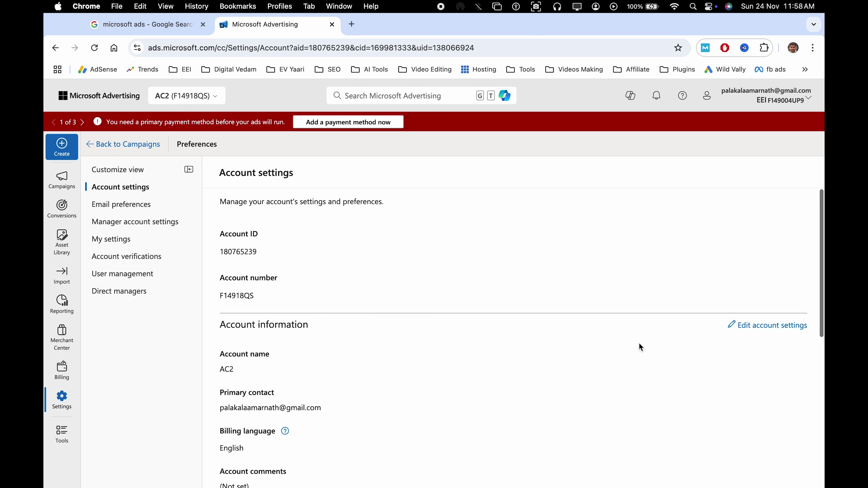
- Open the account settings for editing, review the account information, business location and tax fields, and cancel without saving
click(765, 329)
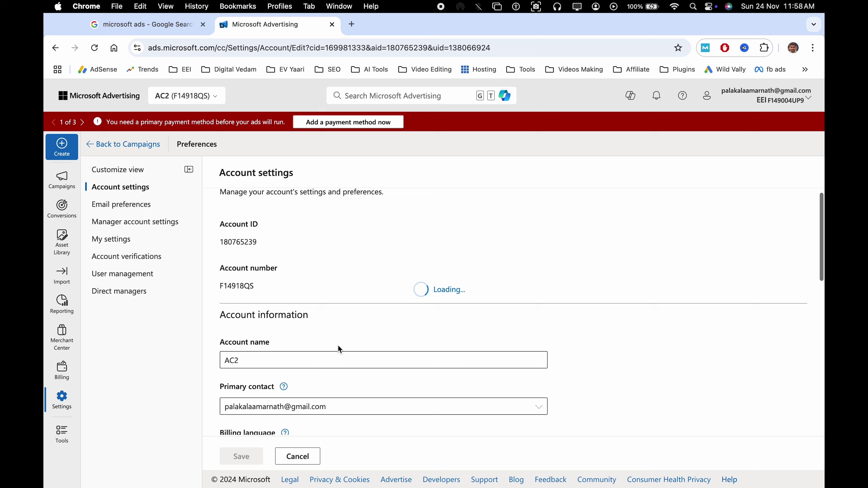
scroll(324, 355, down, 10)
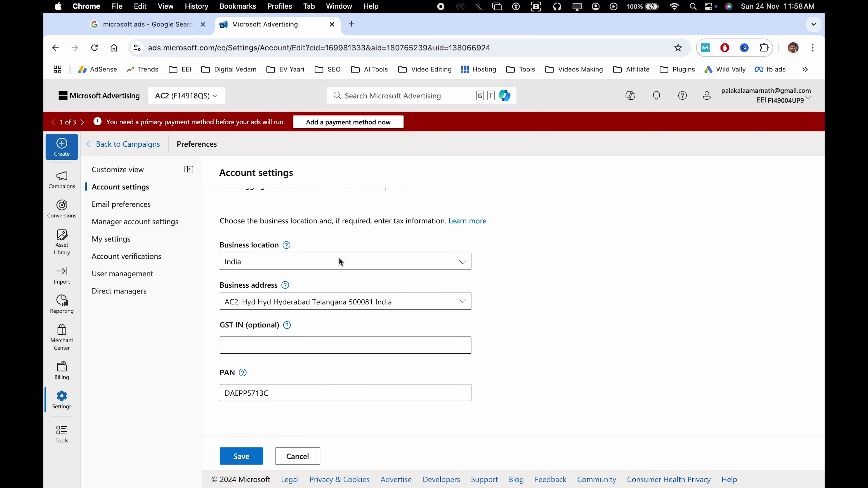
scroll(314, 289, up, 10)
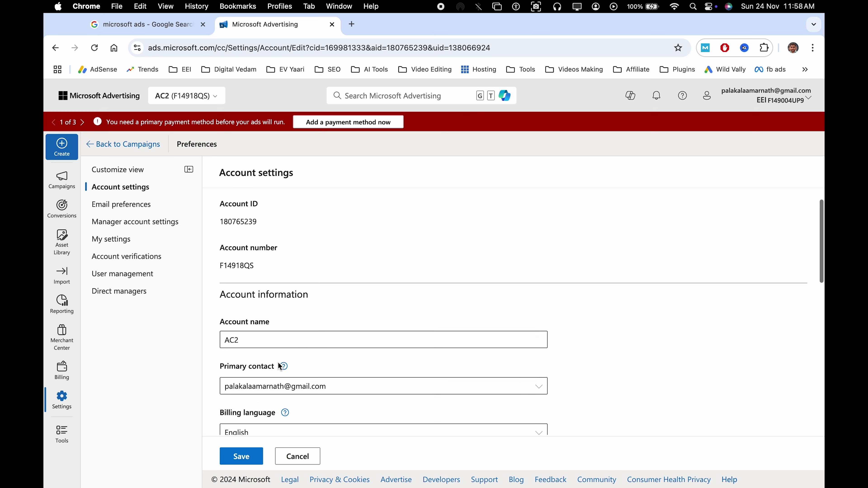
click(297, 457)
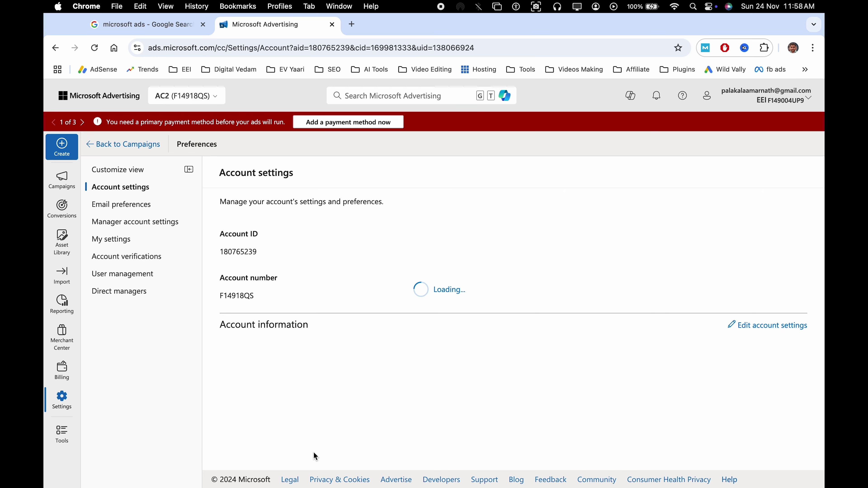
- Review the email preferences, including the account alert and marketing options
click(140, 205)
scroll(349, 313, down, 5)
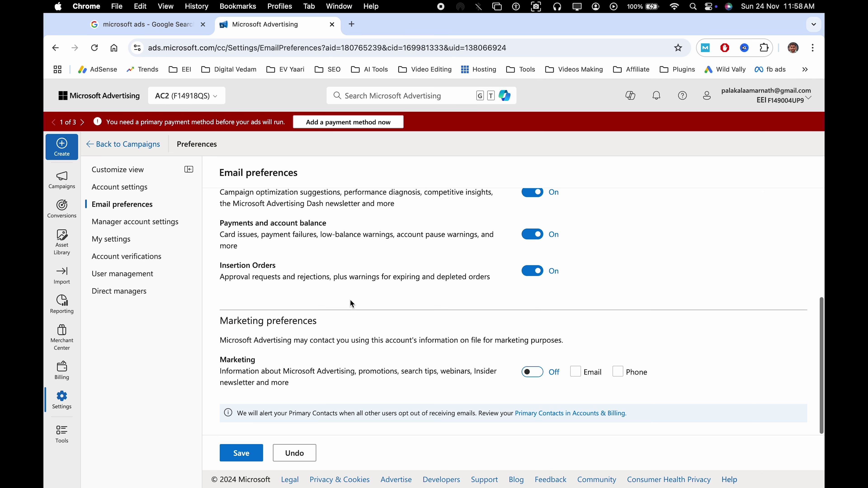
scroll(438, 290, up, 5)
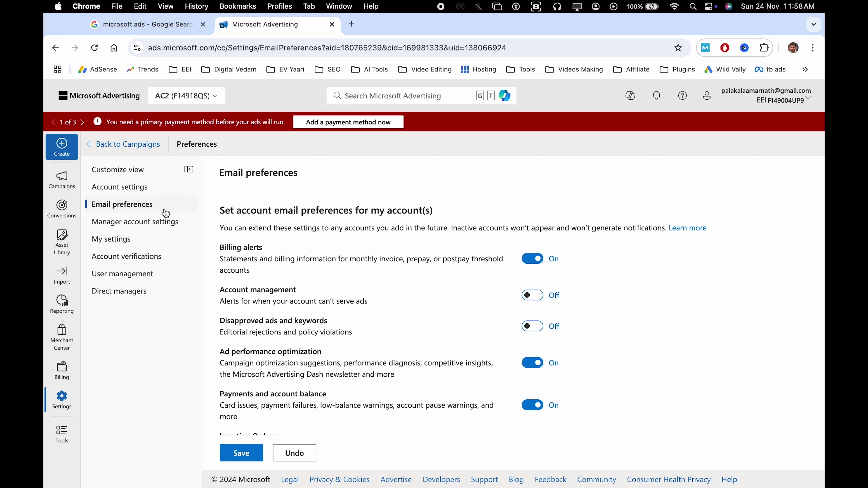
- Compare the manager account settings with the account settings, and read the manager account information
click(154, 223)
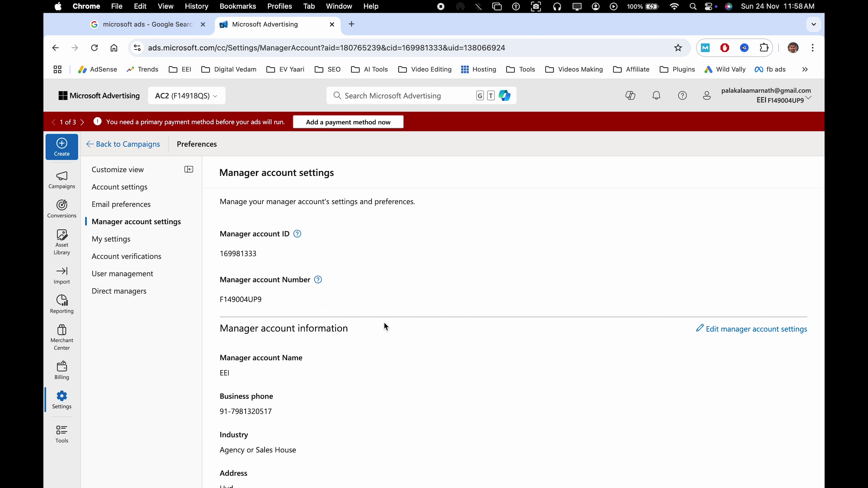
click(131, 188)
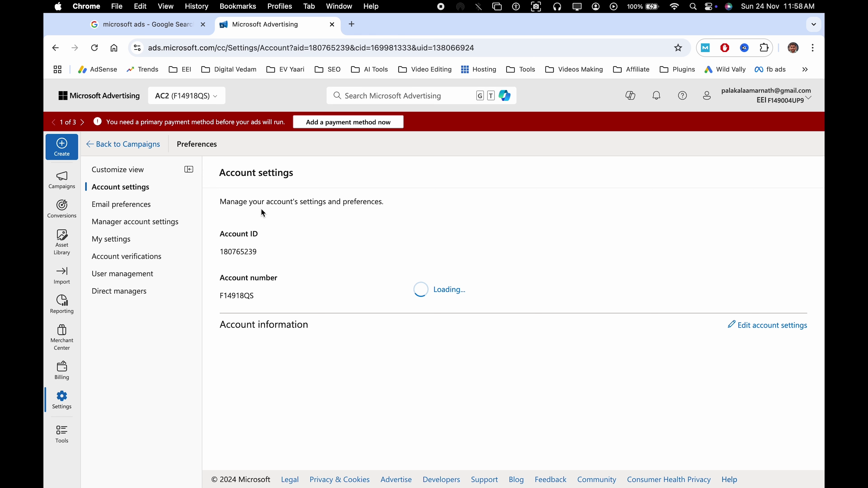
click(137, 229)
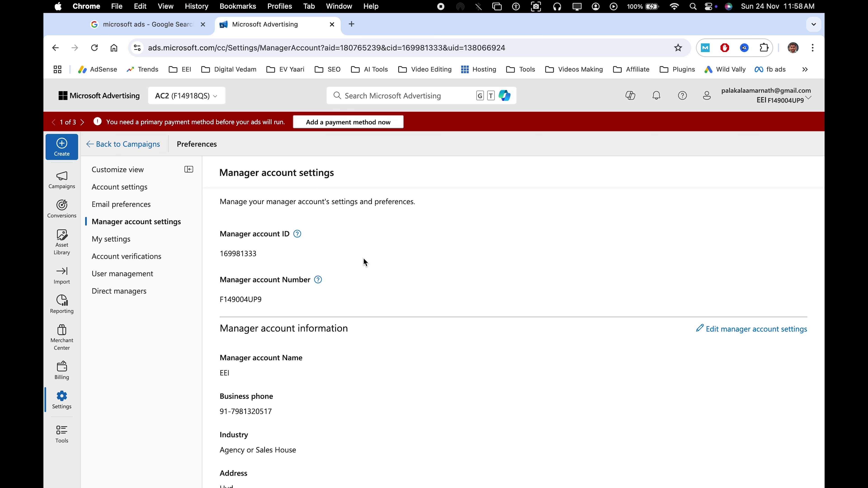
scroll(364, 262, down, 3)
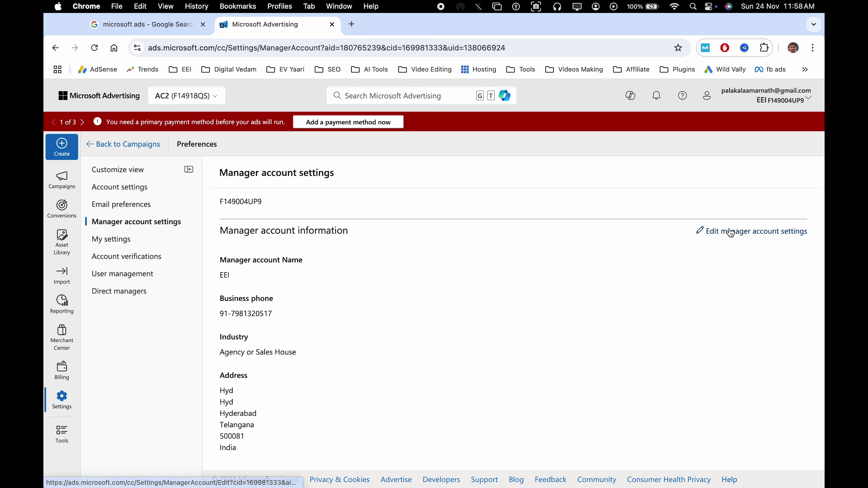
- Review the personal settings page, including the display language, contact information and address fields
click(113, 241)
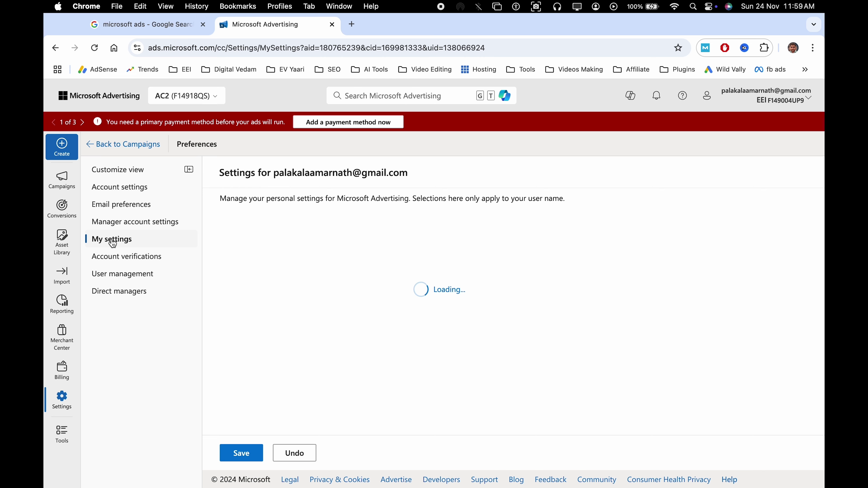
scroll(350, 305, down, 10)
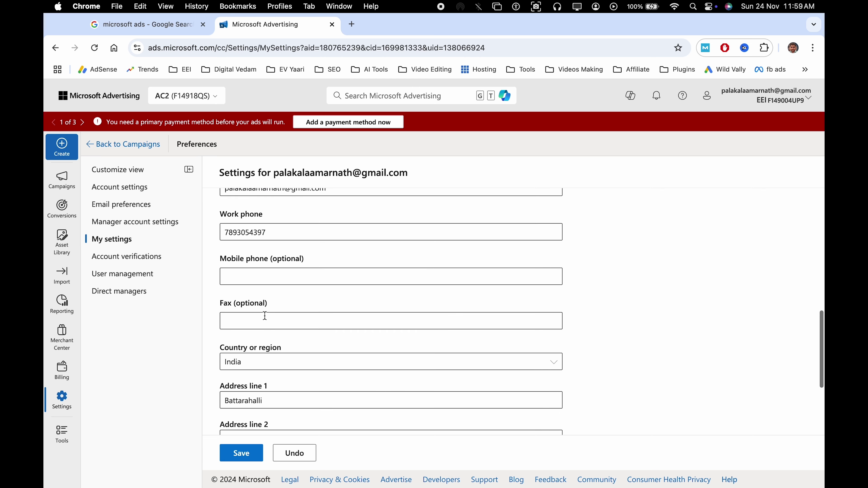
scroll(352, 290, down, 3)
scroll(352, 290, up, 10)
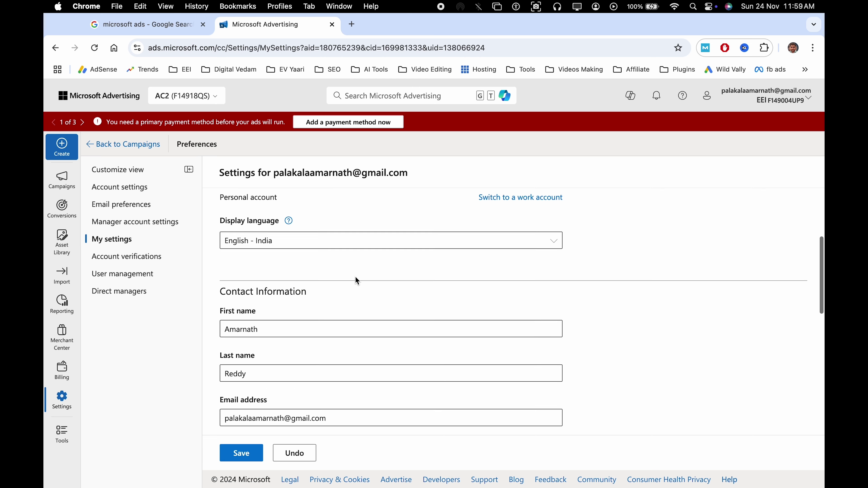
- Check the account verifications page, open the verified advertiser offer, and read the Advertiser identity verification introduction
click(130, 256)
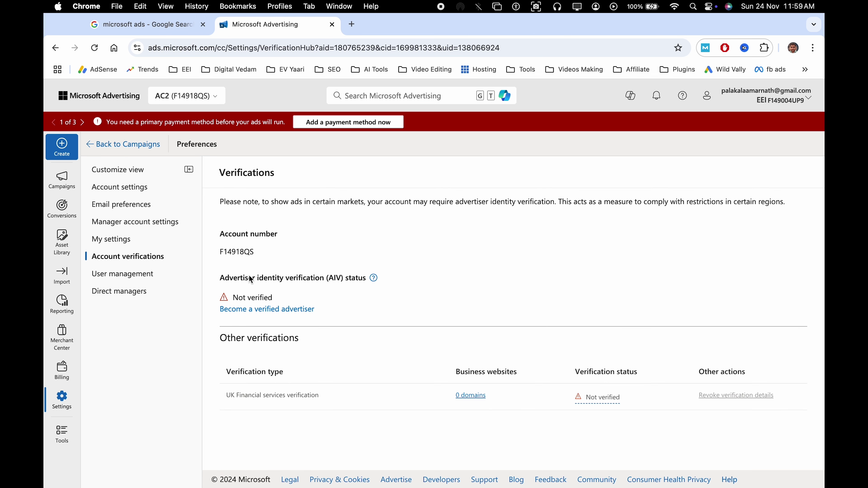
click(246, 309)
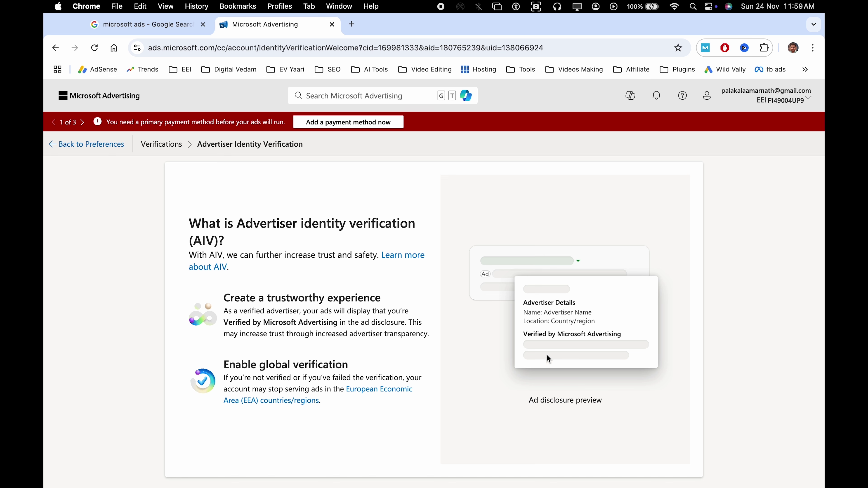
scroll(320, 279, down, 2)
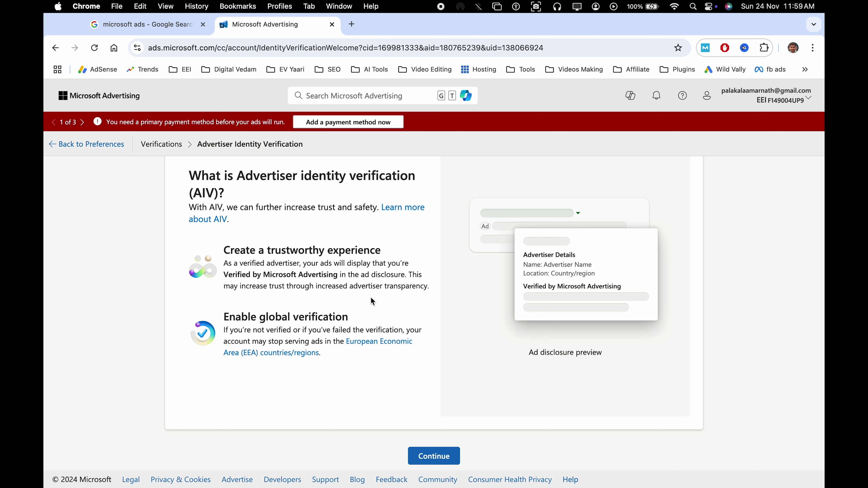
scroll(427, 441, up, 3)
- Continue the advertiser identity verification, choosing to verify as a business, and proceed to the location and identity form
click(427, 452)
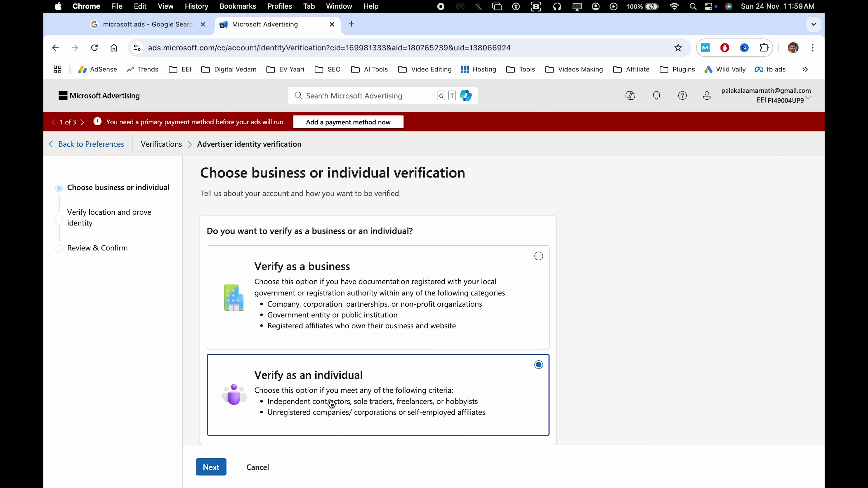
click(332, 305)
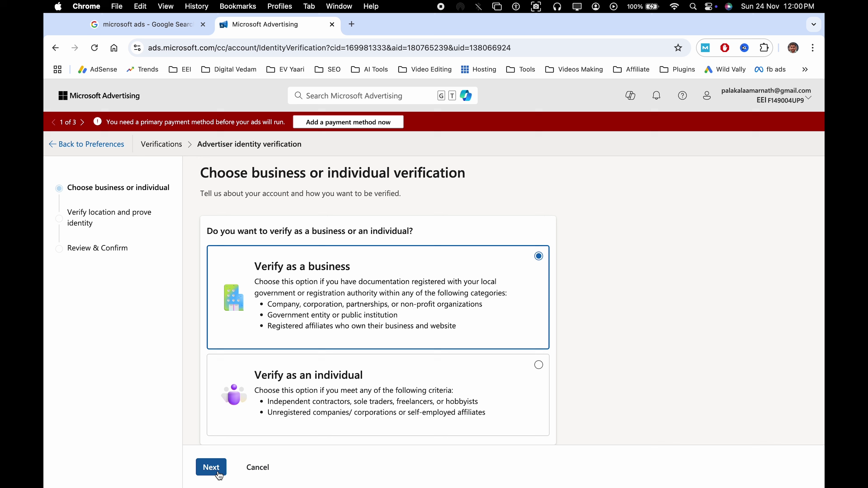
click(211, 467)
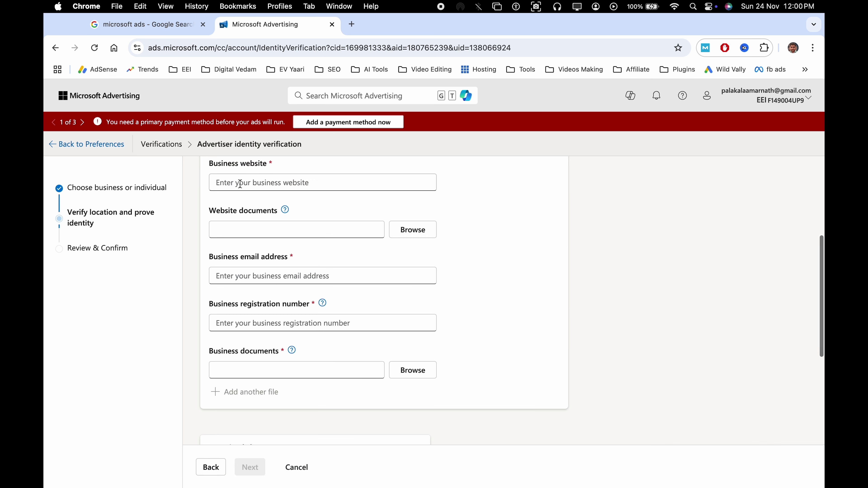
- Look through the business identity fields and the required documents section without filling anything in
click(259, 277)
click(272, 324)
scroll(291, 329, down, 10)
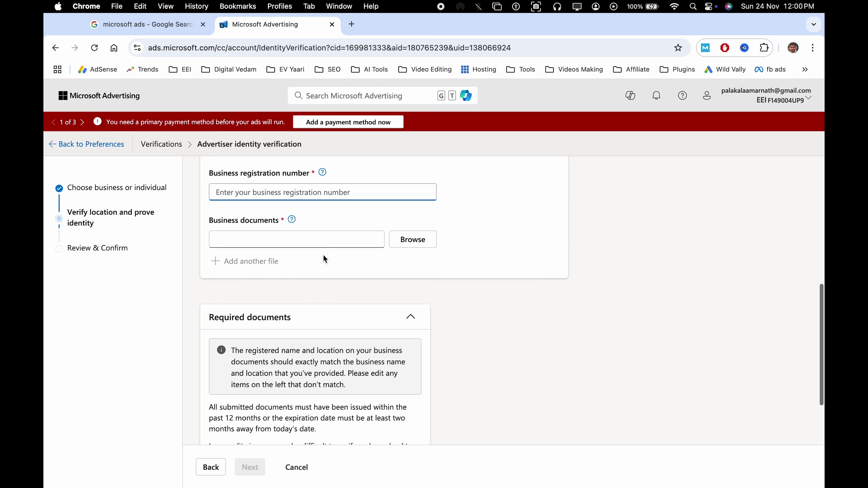
scroll(308, 337, down, 1)
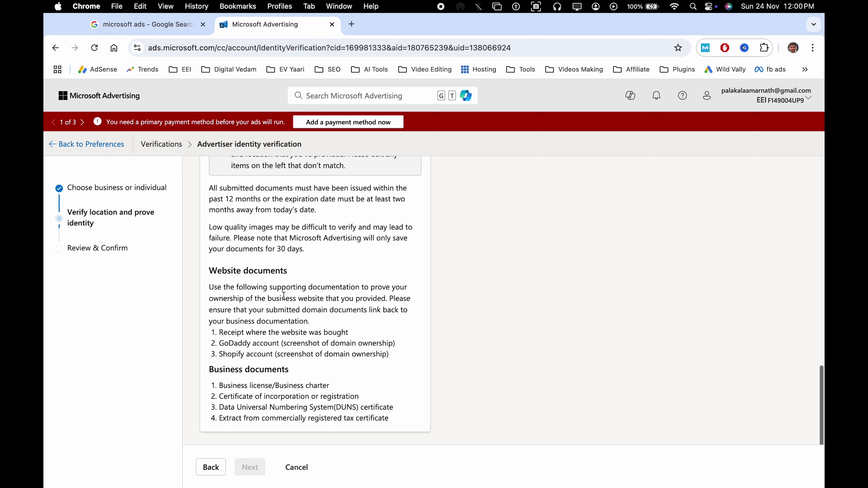
scroll(301, 340, up, 3)
scroll(291, 344, down, 3)
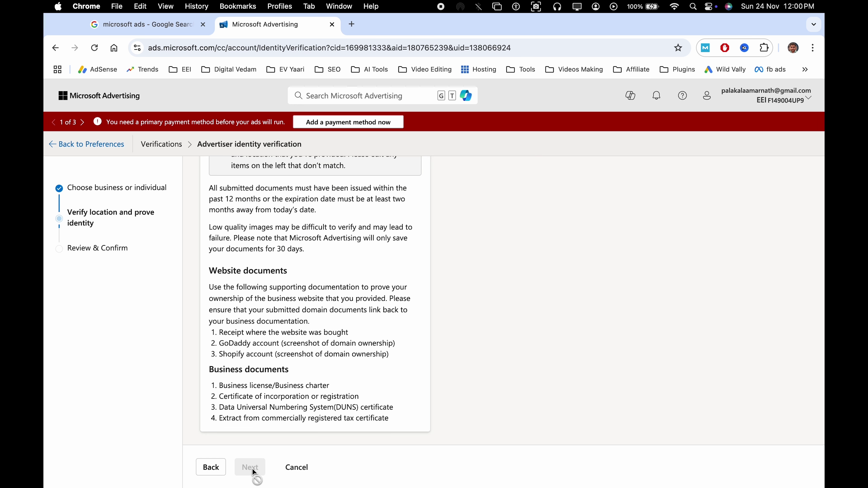
- Highlight the accepted website documents and business documents in the required documents list while reading them
drag(390, 422, 236, 277)
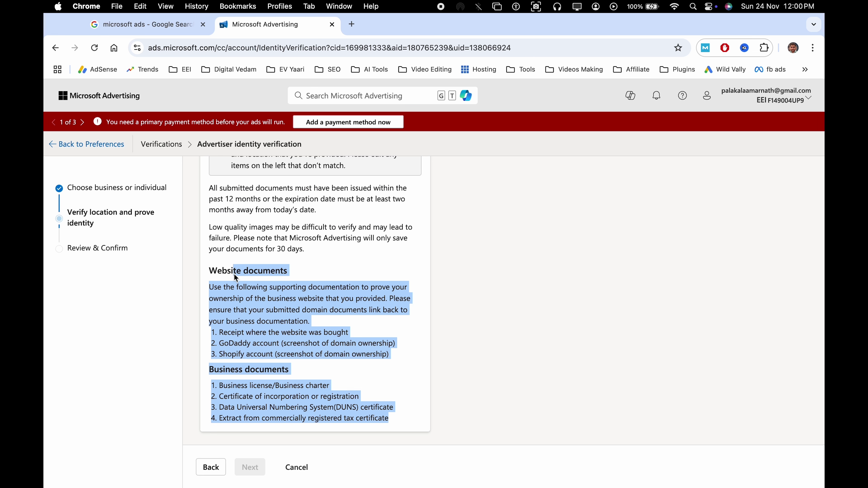
click(272, 319)
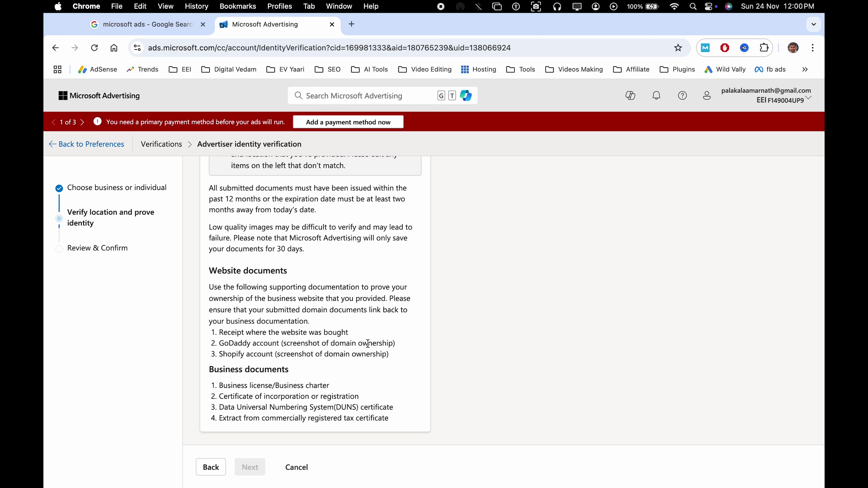
triple_click(254, 333)
click(287, 333)
triple_click(273, 386)
click(292, 395)
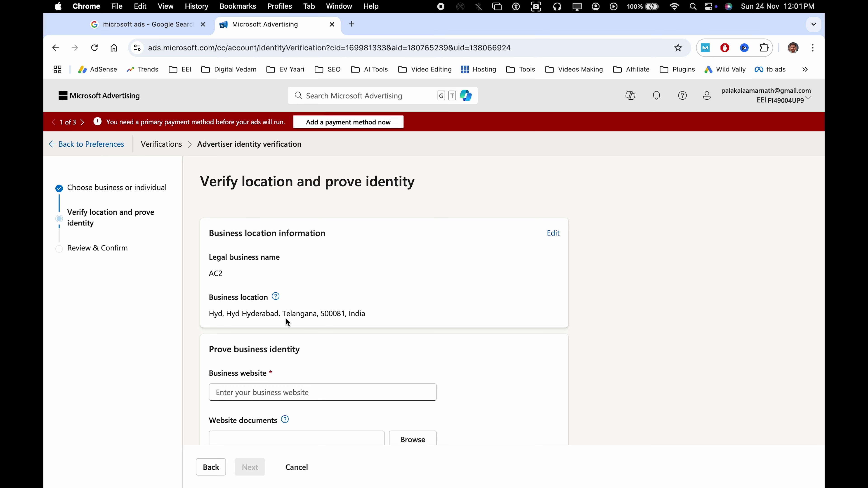
- Review the business verification form once more down to the required documents, and return to the preferences without submitting
scroll(341, 279, down, 10)
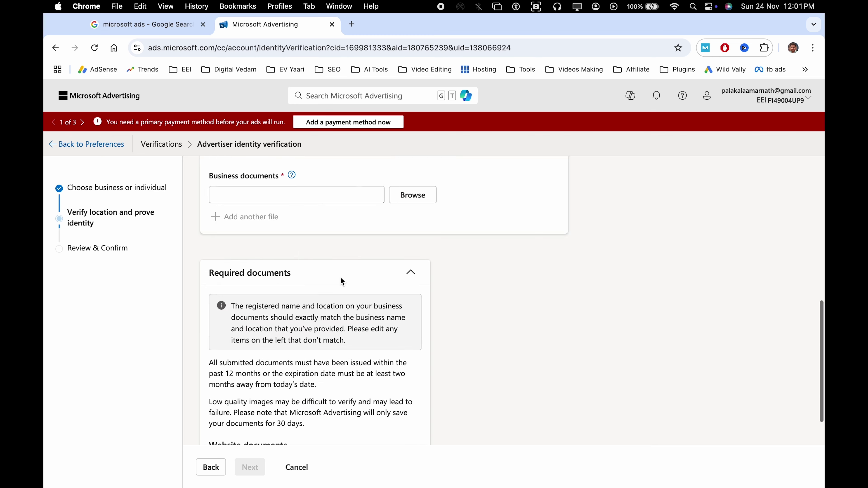
scroll(343, 281, down, 5)
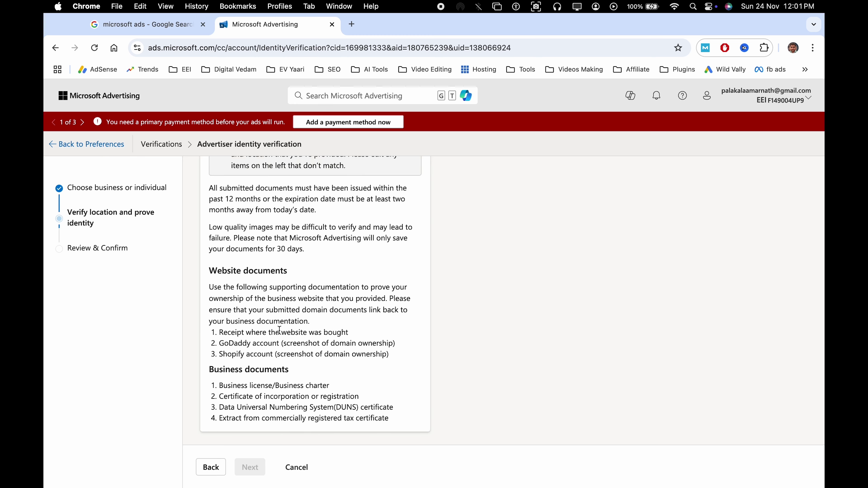
click(87, 144)
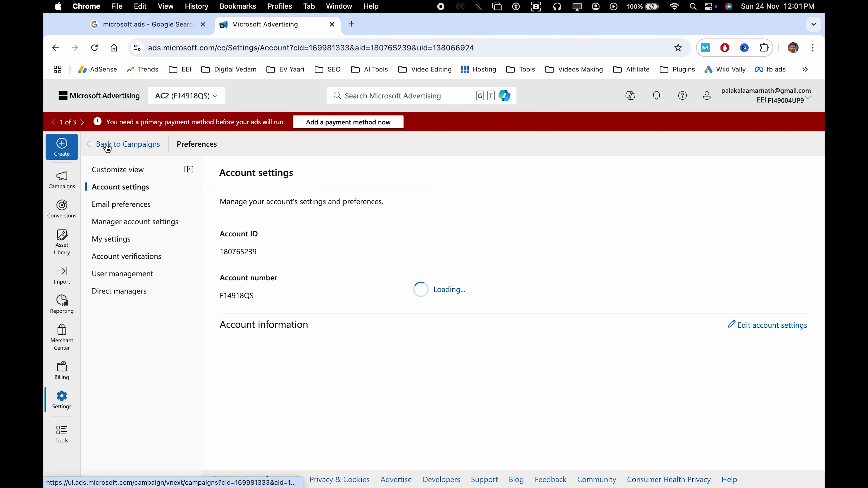
- Open user management and bring up the form for inviting a new user to the account
click(123, 275)
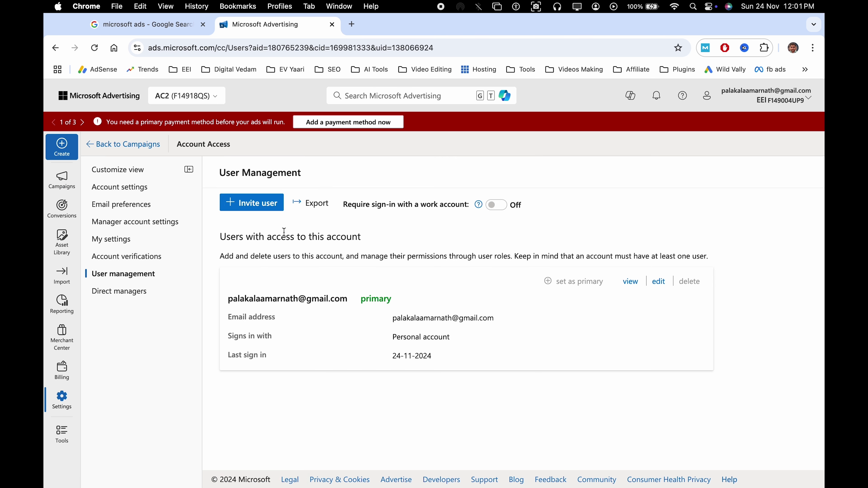
click(262, 208)
click(322, 272)
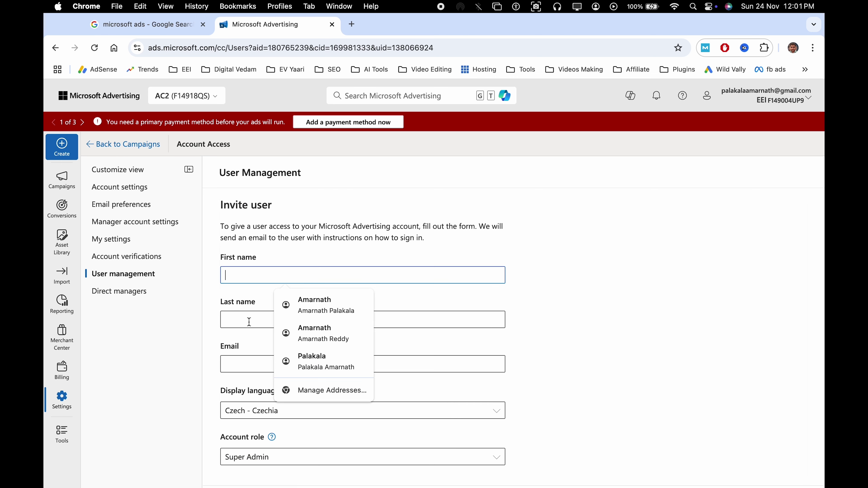
scroll(448, 251, down, 6)
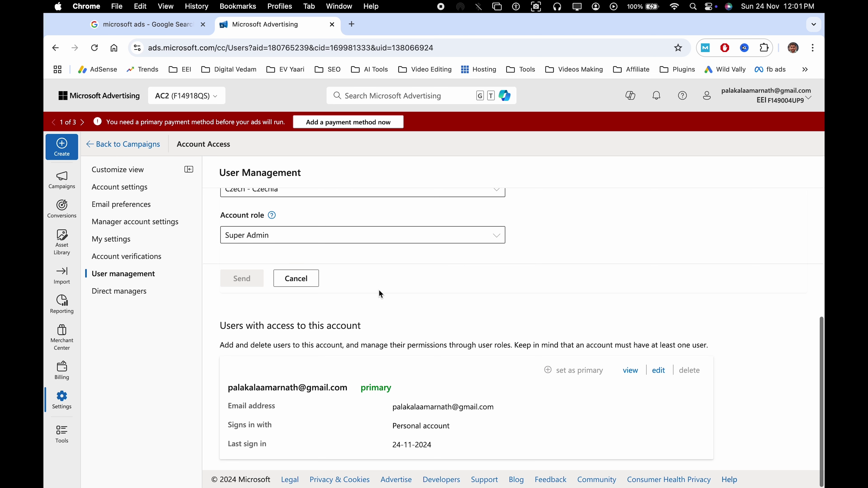
- Review the account role choices for the invited user and read the explanation of each role's permissions, keeping Super Admin selected
click(244, 235)
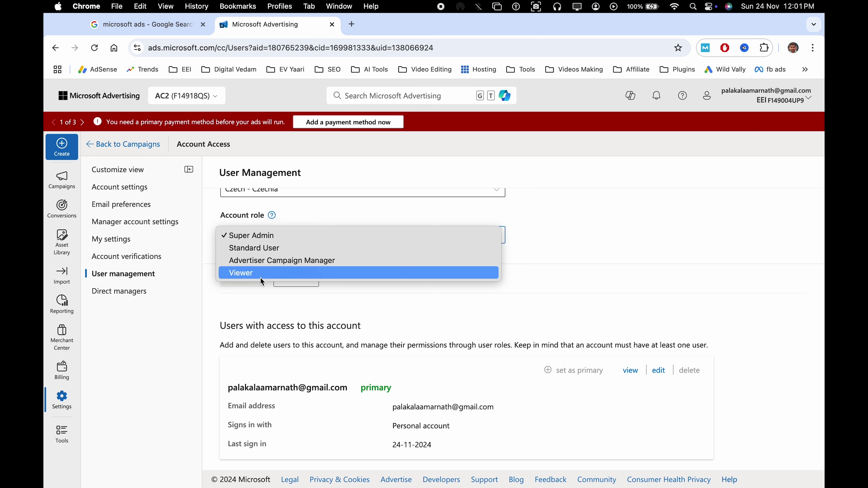
click(331, 213)
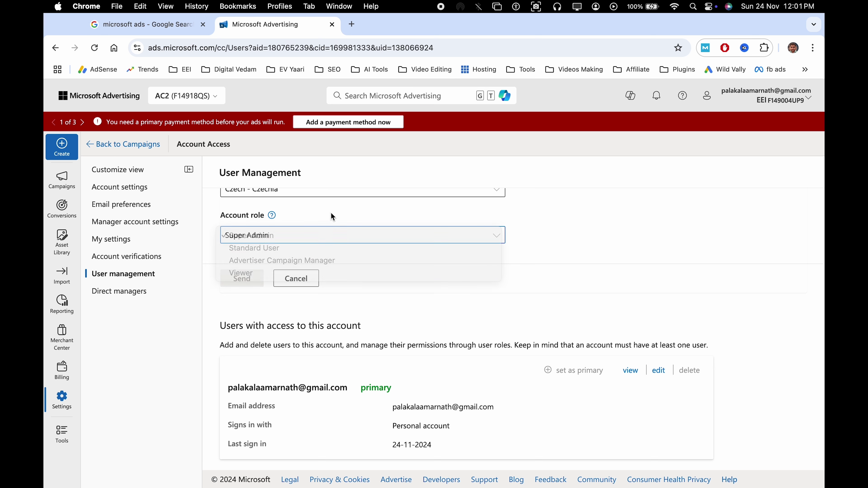
click(272, 215)
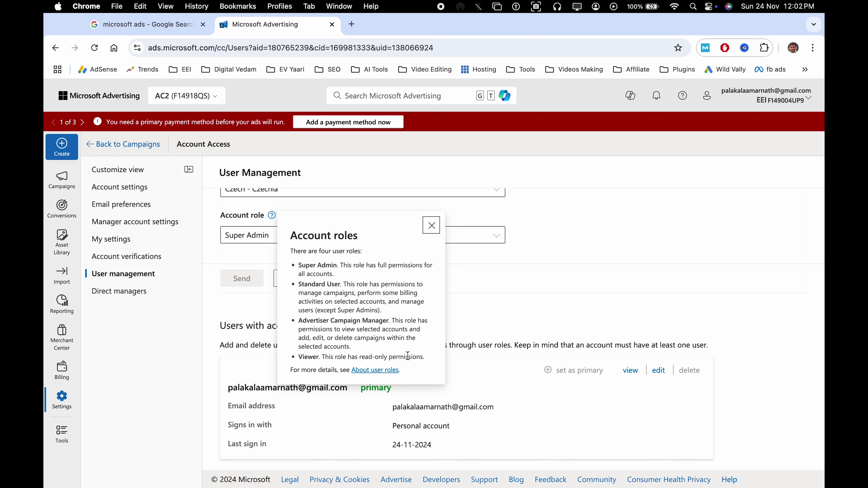
click(430, 232)
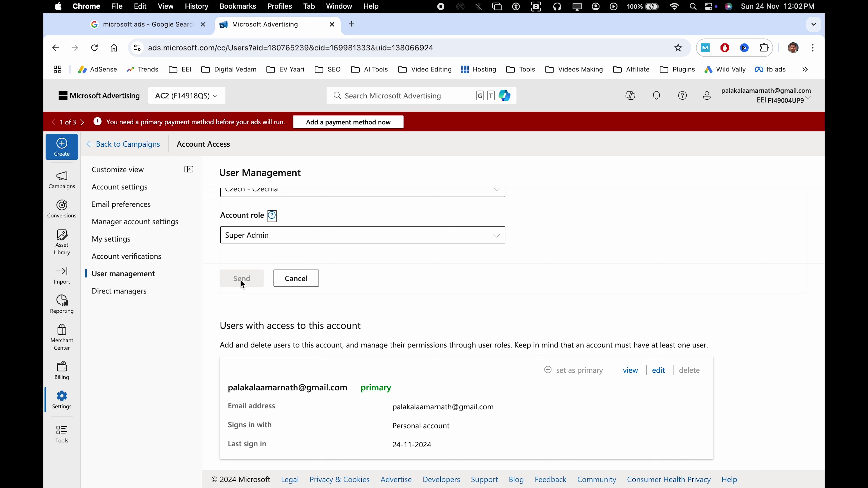
- Look over the invitation form's name, email, language and role fields, and cancel the invitation without sending it
scroll(354, 263, up, 6)
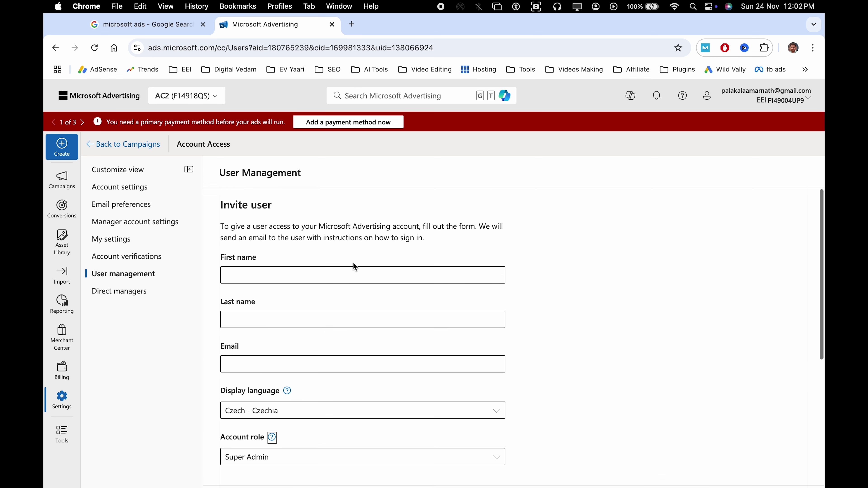
click(247, 361)
click(291, 346)
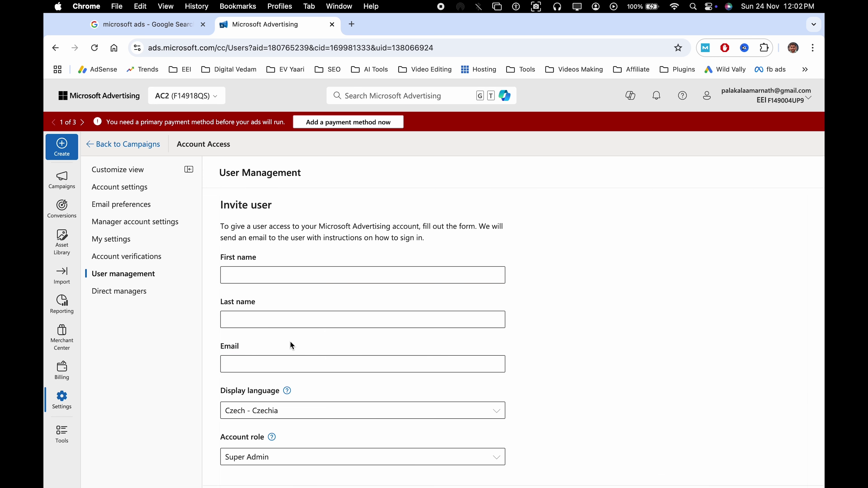
scroll(291, 341, down, 5)
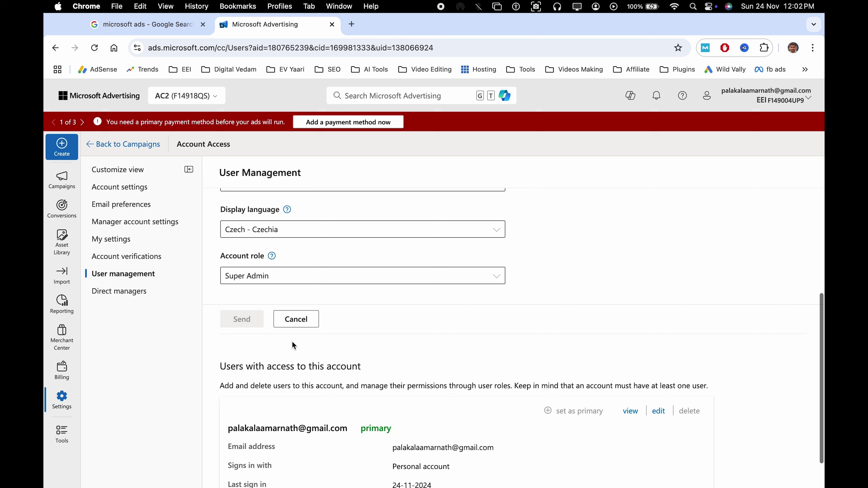
click(296, 319)
- Open the direct managers page and read the description of what direct managers can do
click(147, 293)
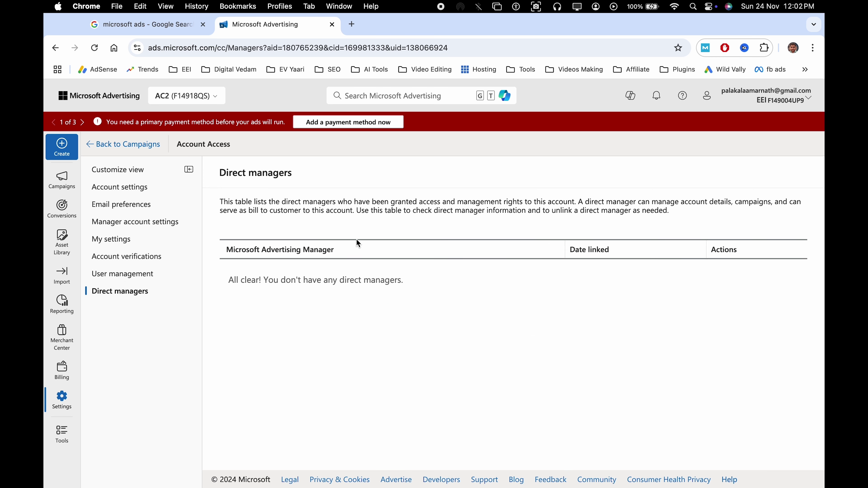
triple_click(365, 216)
click(414, 205)
- Open the full tools list and browse its advertising, targeting and tracking tools and its content and data tools
click(62, 434)
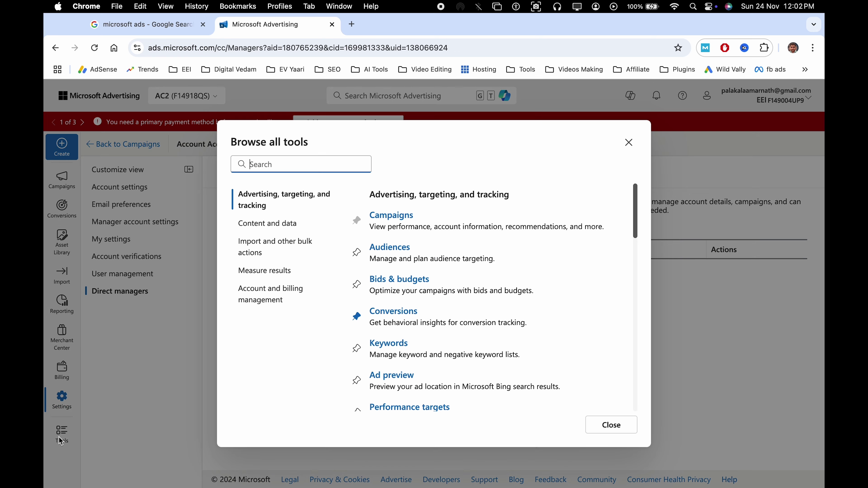
click(270, 224)
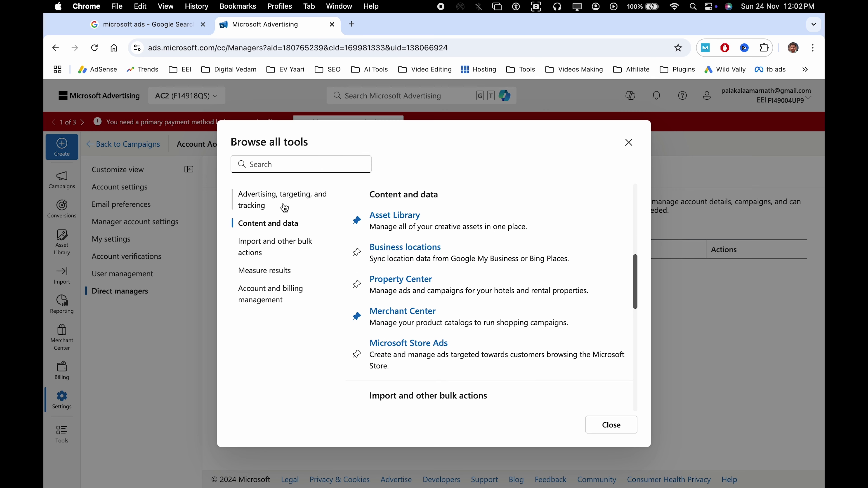
click(273, 203)
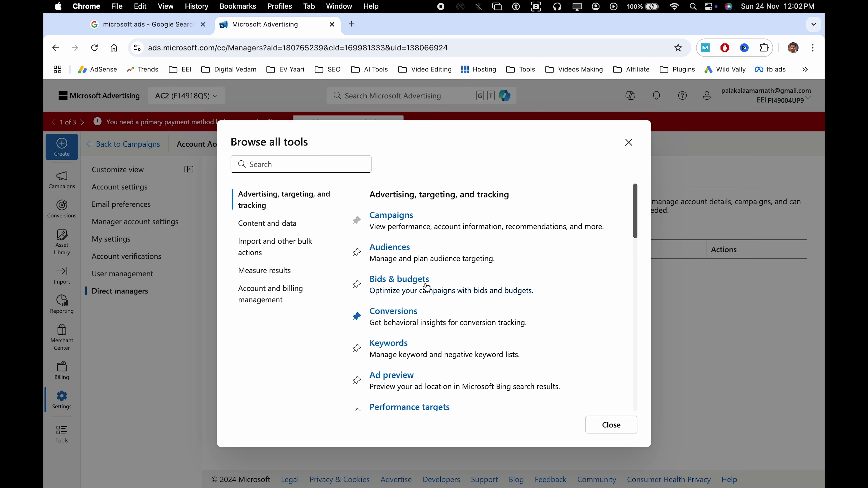
scroll(415, 281, down, 4)
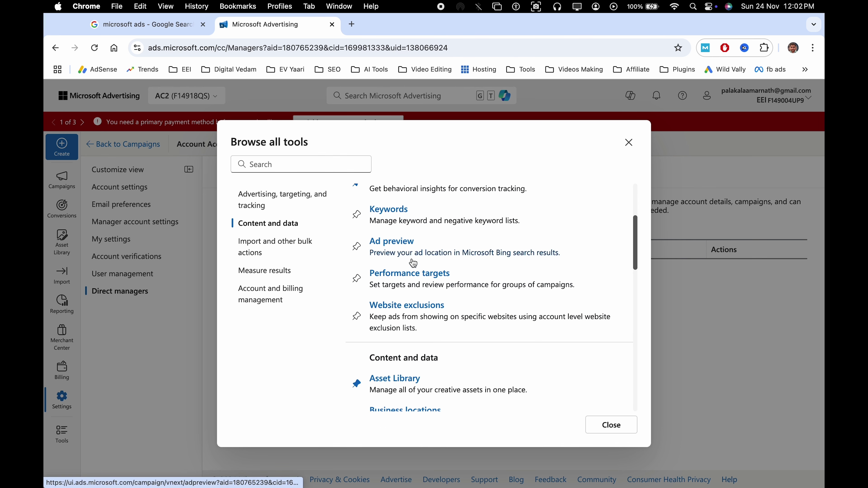
scroll(424, 313, down, 3)
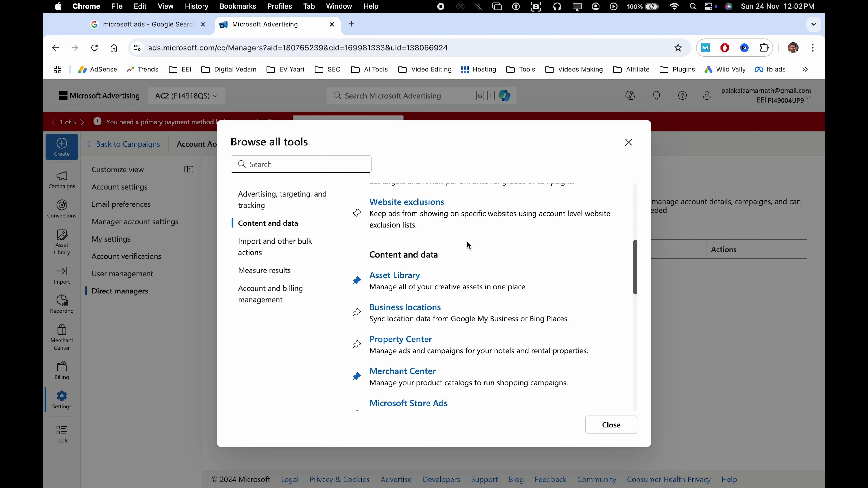
- Open the Business locations tool and look at the import options for the location feed
scroll(468, 240, down, 1)
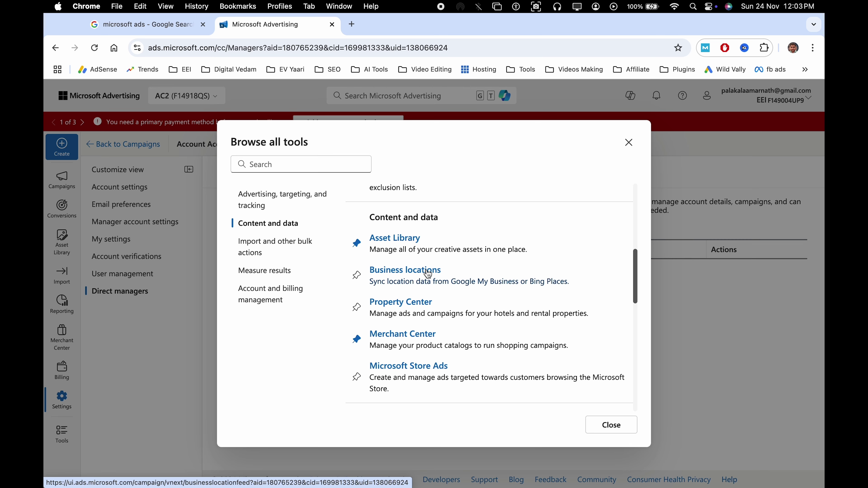
click(402, 271)
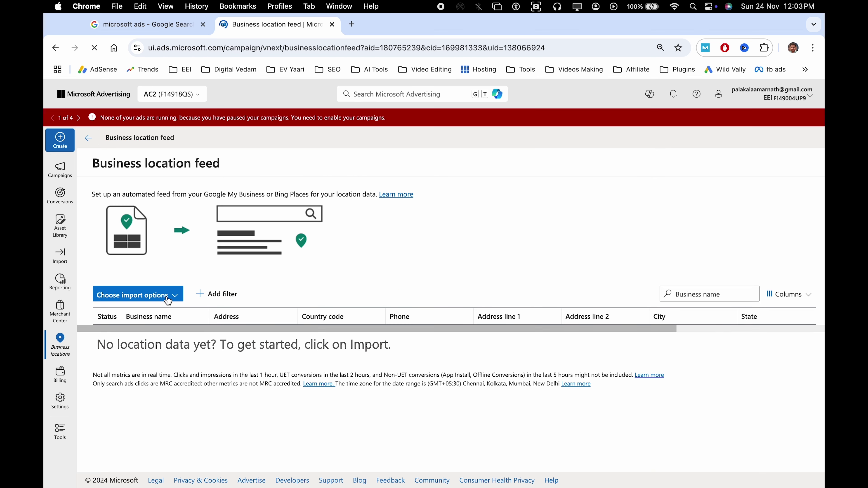
click(174, 301)
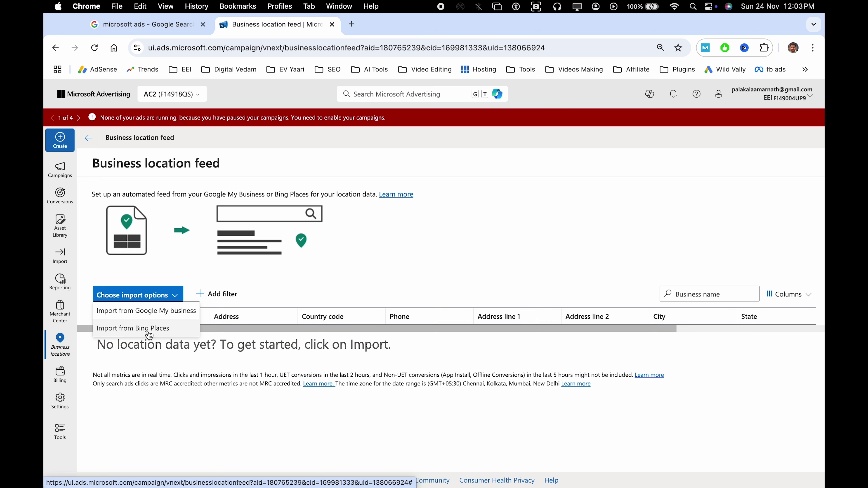
click(142, 310)
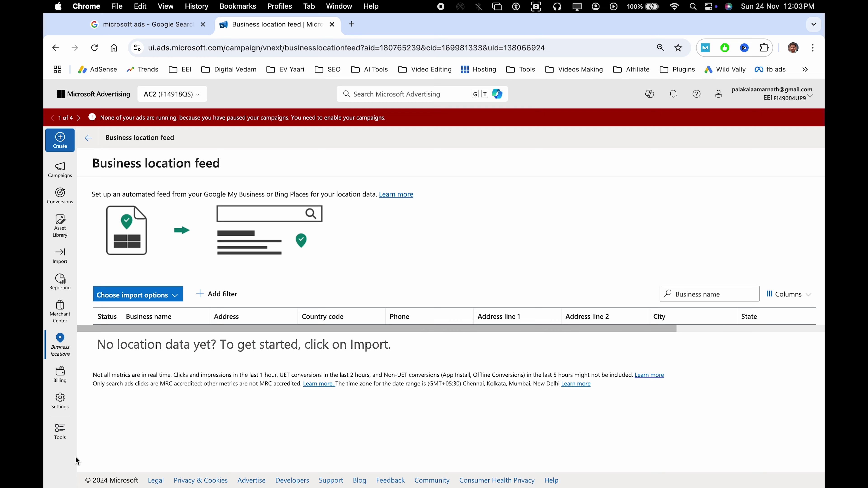
- Open Property Center from the content and data tools and look over its feed overview
click(62, 438)
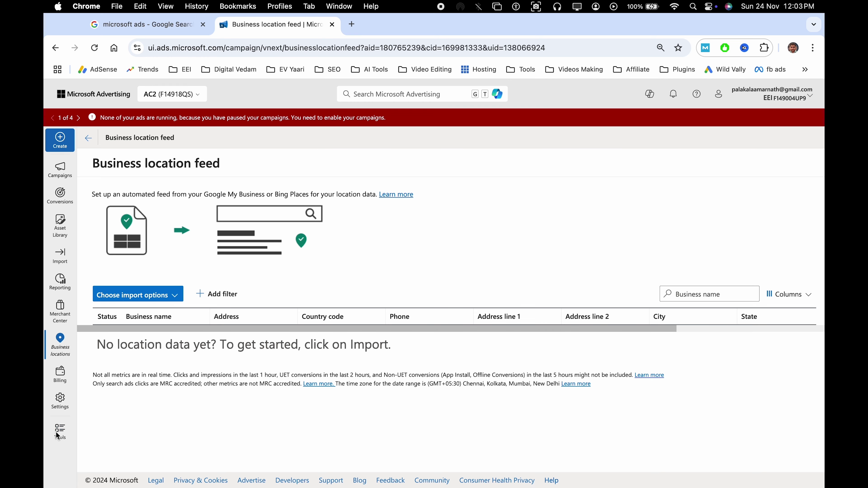
click(284, 212)
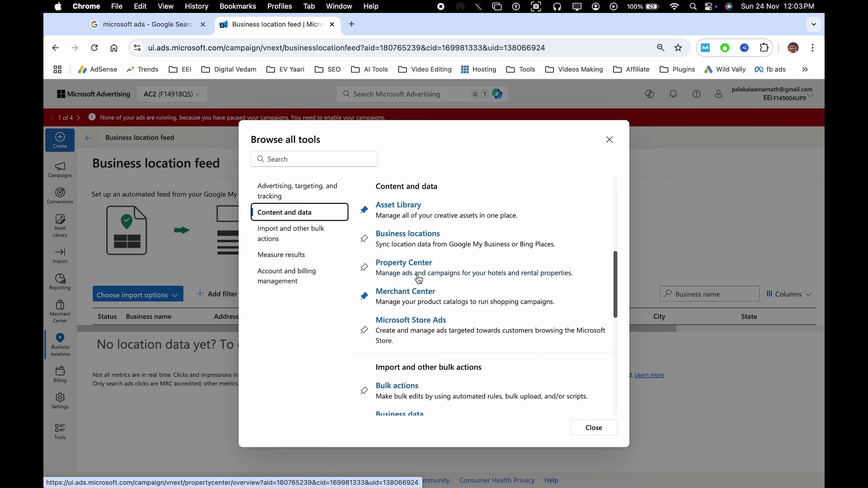
click(405, 260)
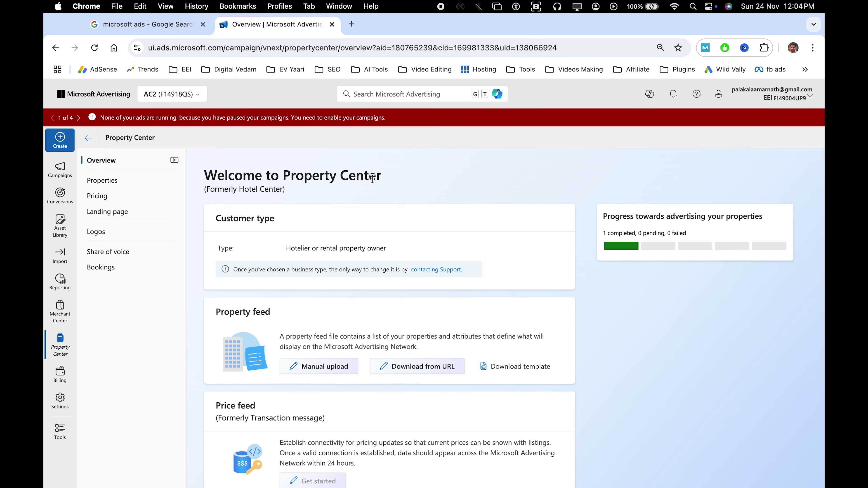
scroll(336, 294, down, 4)
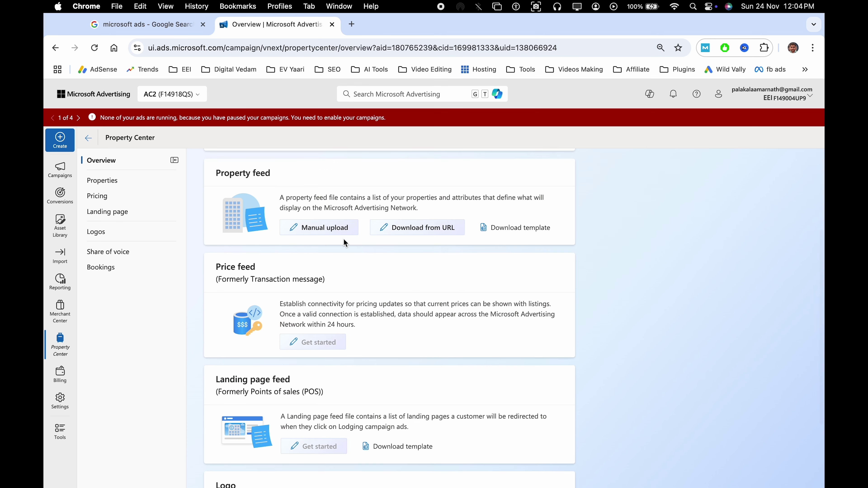
- Examine the property feed's Download from URL form, including its source fields and schedule options, and close it without saving
click(326, 228)
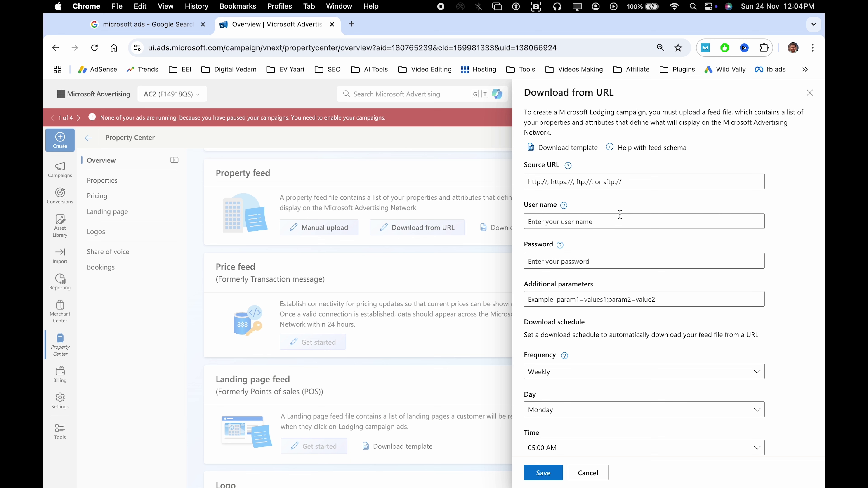
click(575, 181)
scroll(595, 279, down, 5)
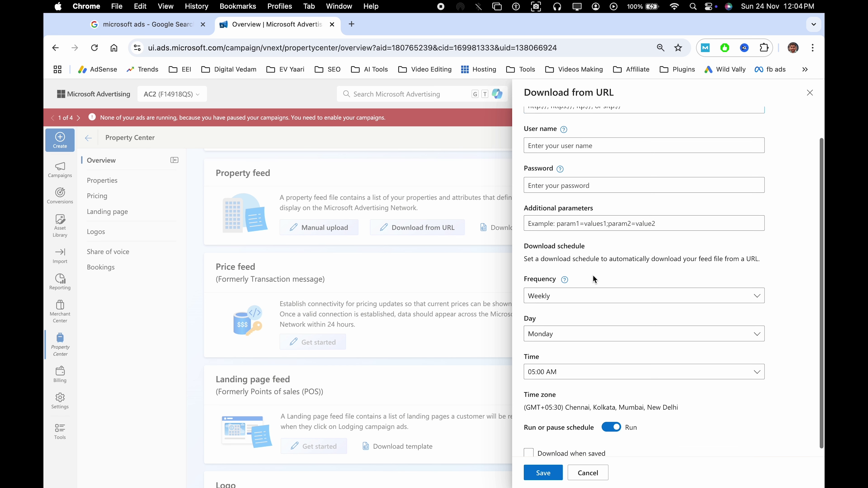
scroll(605, 272, down, 3)
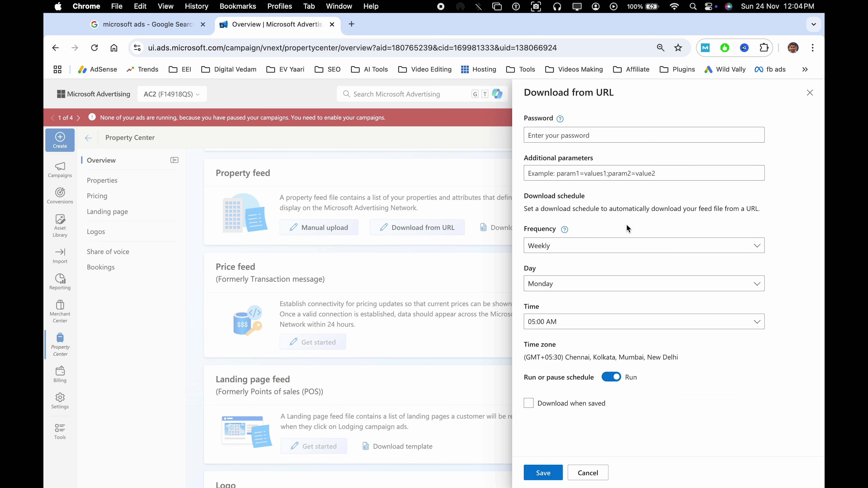
click(570, 252)
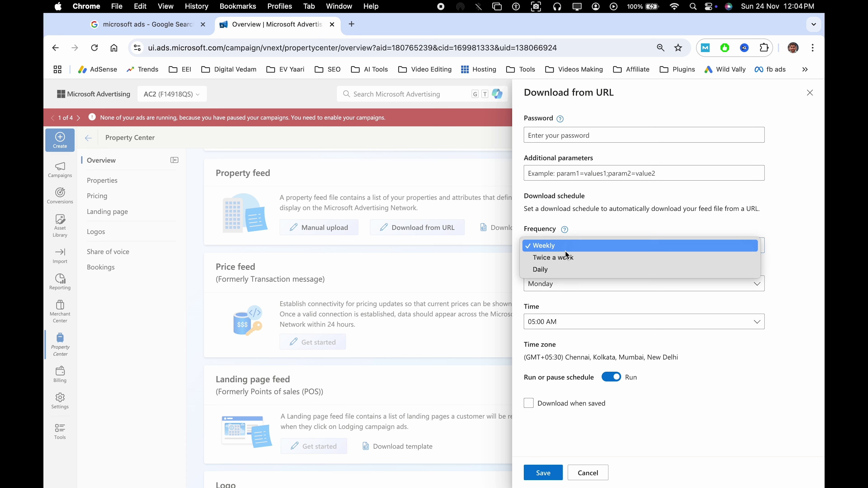
click(580, 247)
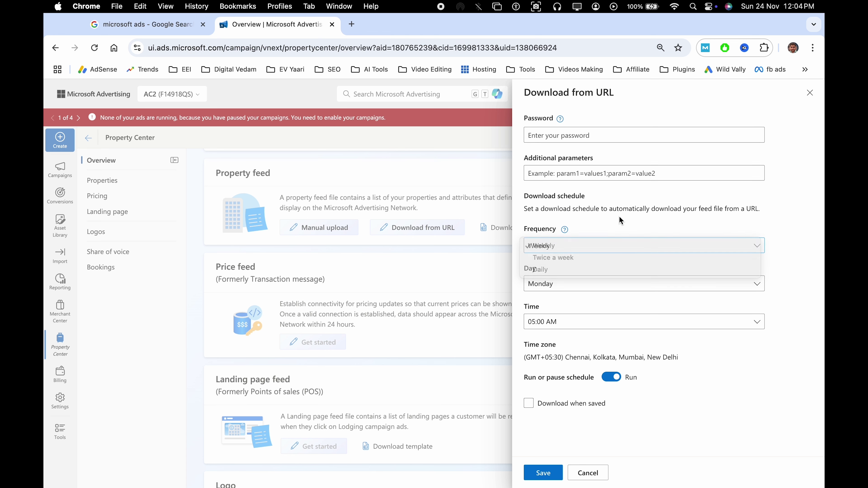
click(560, 293)
click(590, 354)
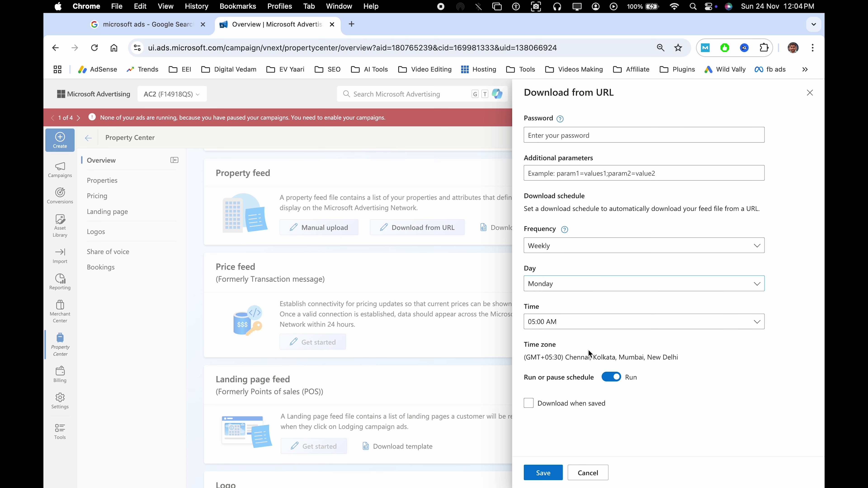
scroll(568, 301, up, 4)
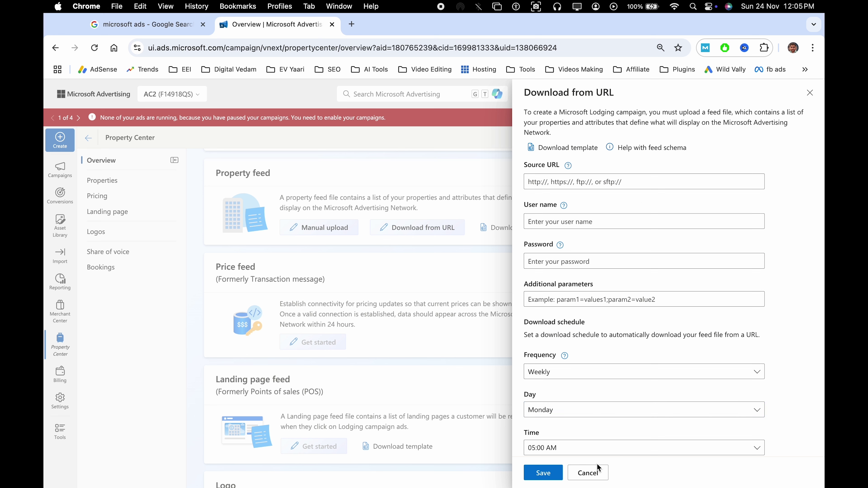
click(599, 474)
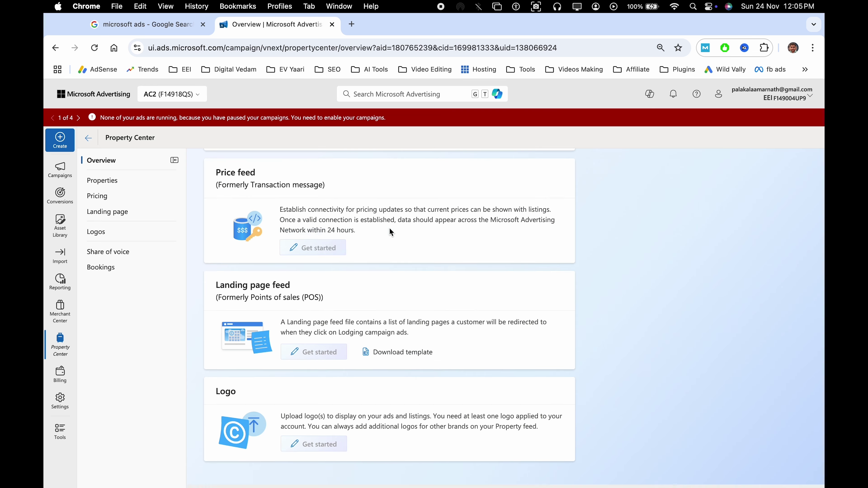
- Look over the price feed, landing page feed and logo sections of the Property Center overview
scroll(390, 228, down, 3)
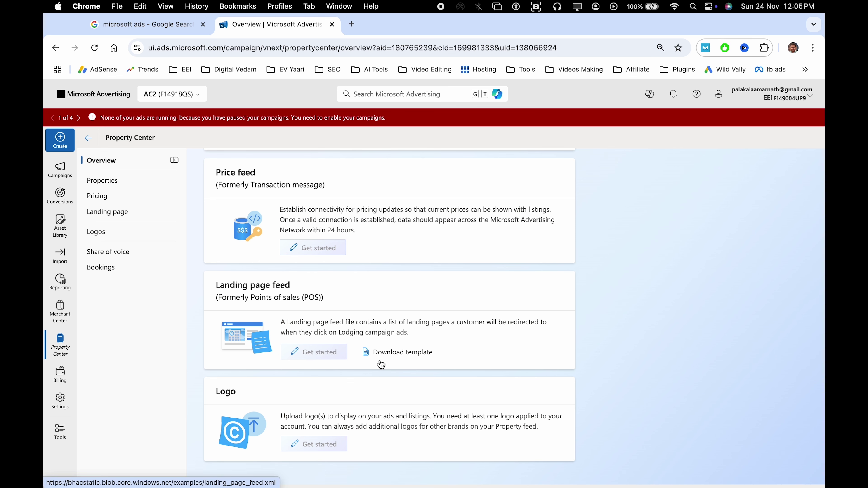
scroll(413, 412, down, 1)
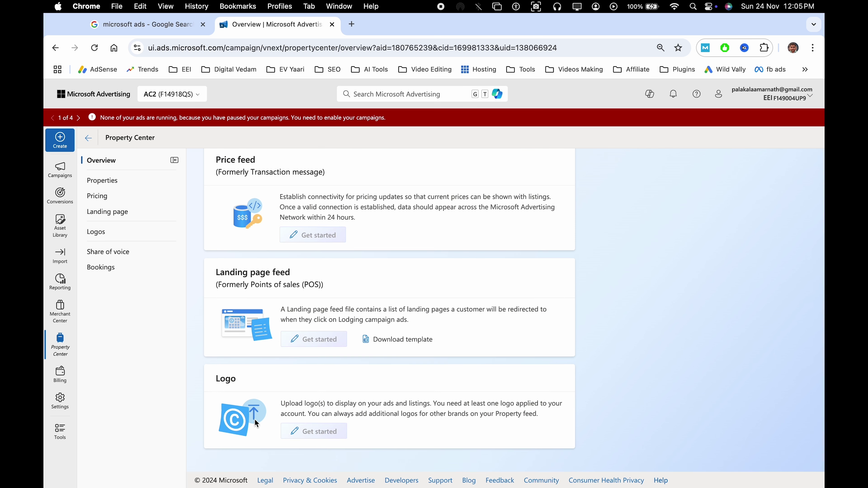
scroll(367, 280, up, 8)
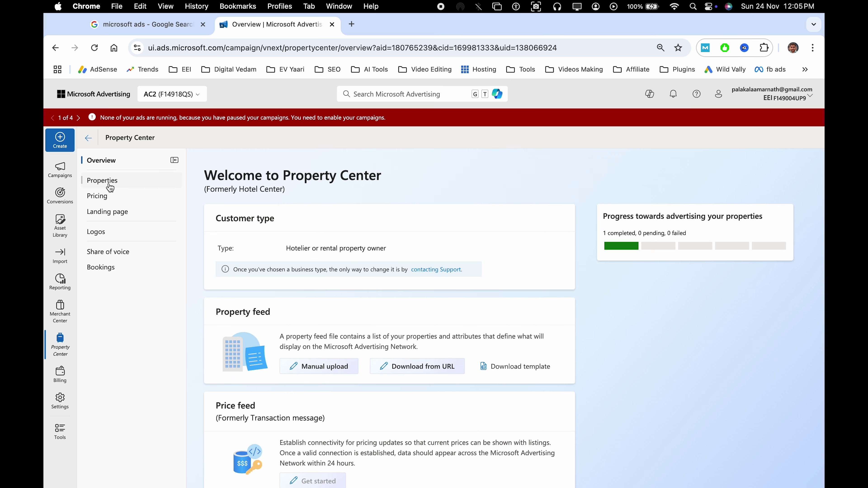
- Look through Property Center's Properties, Pricing, Landing page, Share of voice and Bookings pages
click(100, 180)
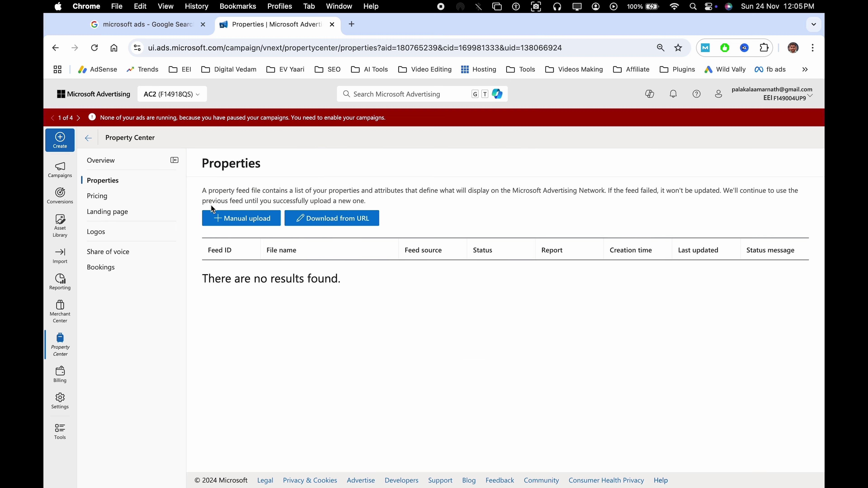
click(121, 198)
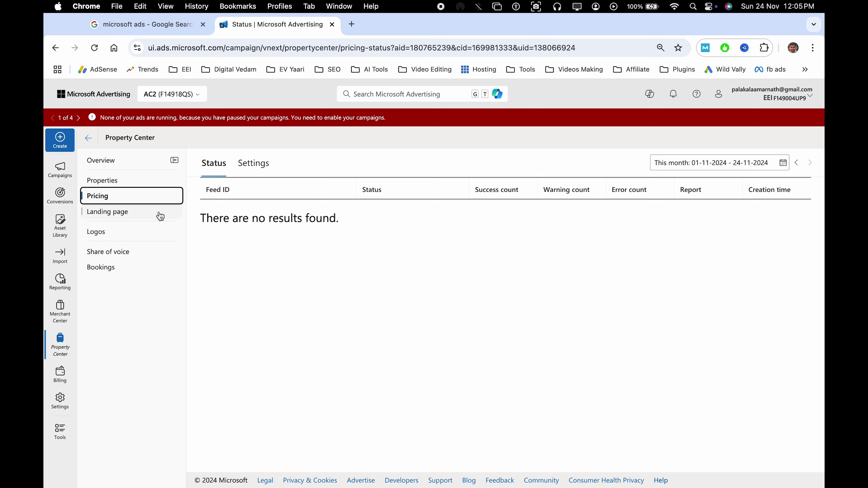
click(134, 212)
click(239, 208)
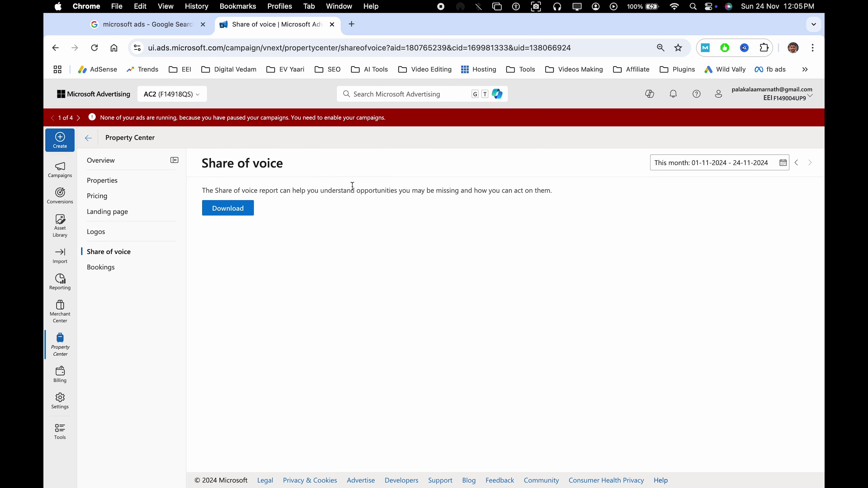
triple_click(353, 185)
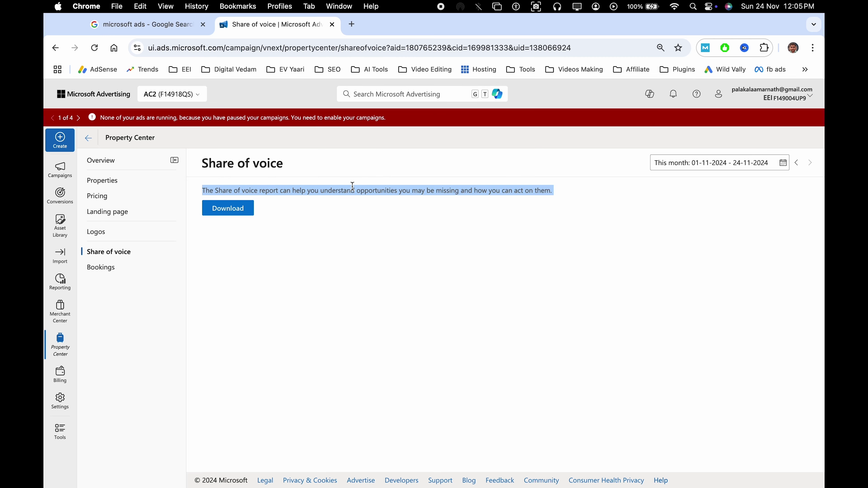
click(316, 207)
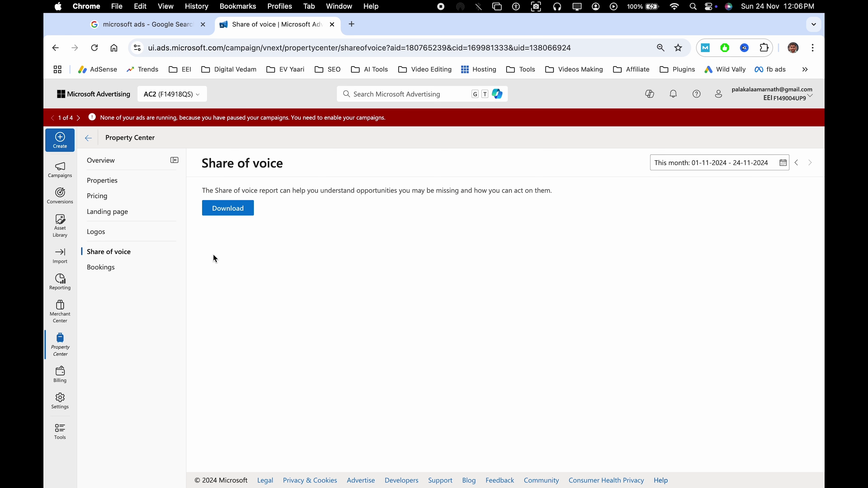
click(125, 267)
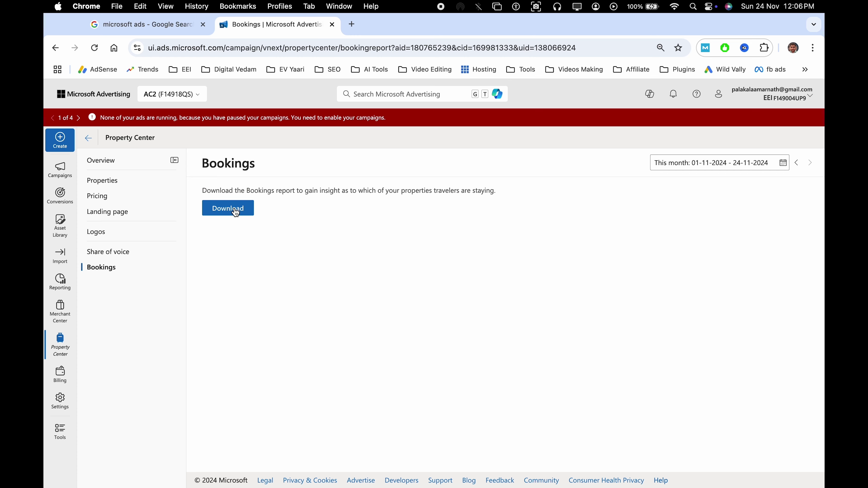
- Open Merchant Center from the content and data tools
click(63, 432)
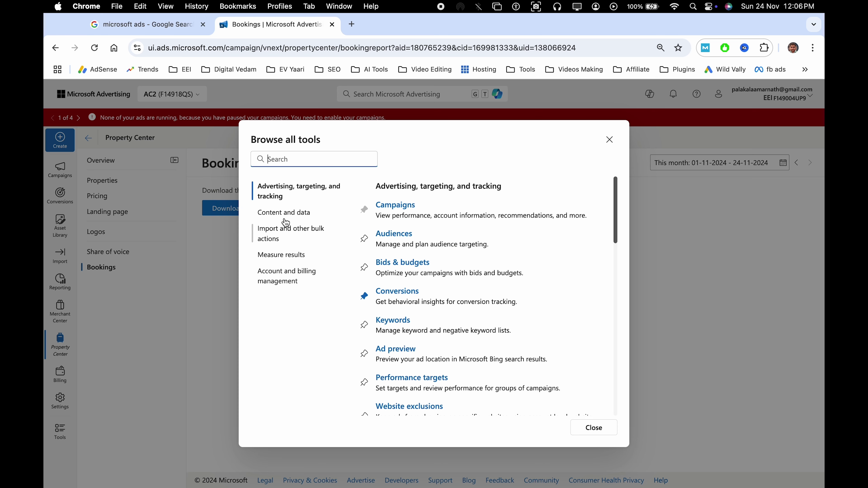
click(285, 213)
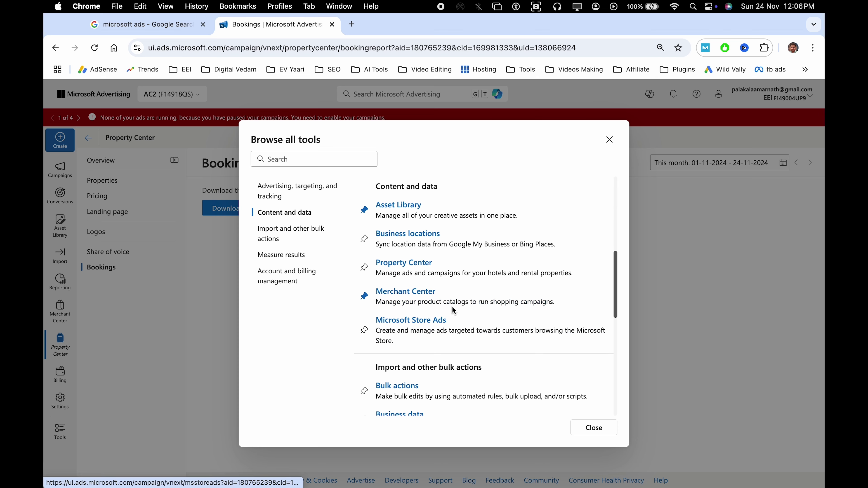
click(423, 293)
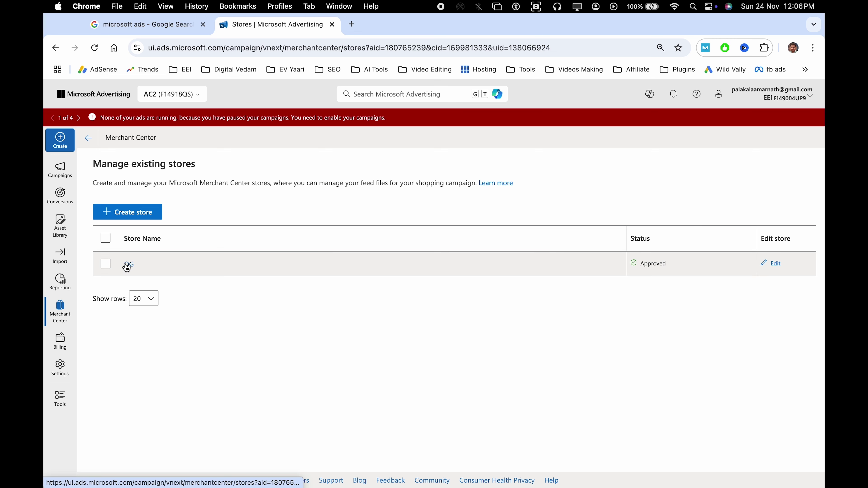
- Start a new Merchant Center store with the manual creation method and proceed to its store info
click(143, 221)
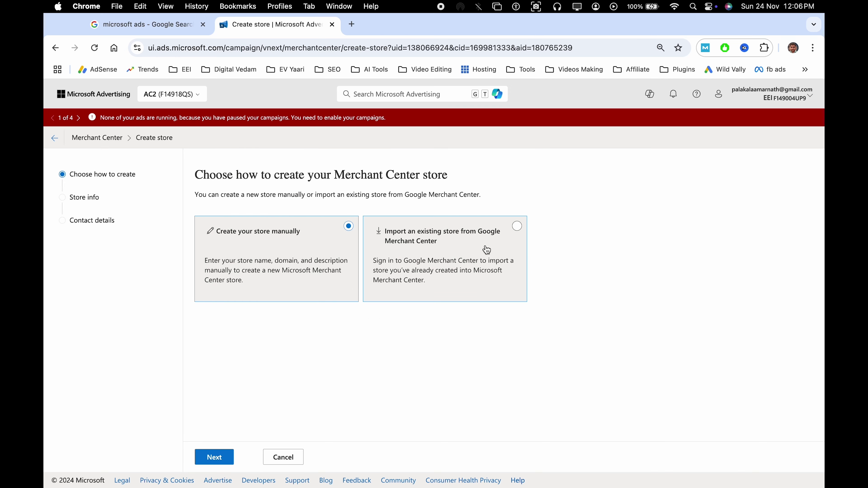
click(443, 249)
click(253, 260)
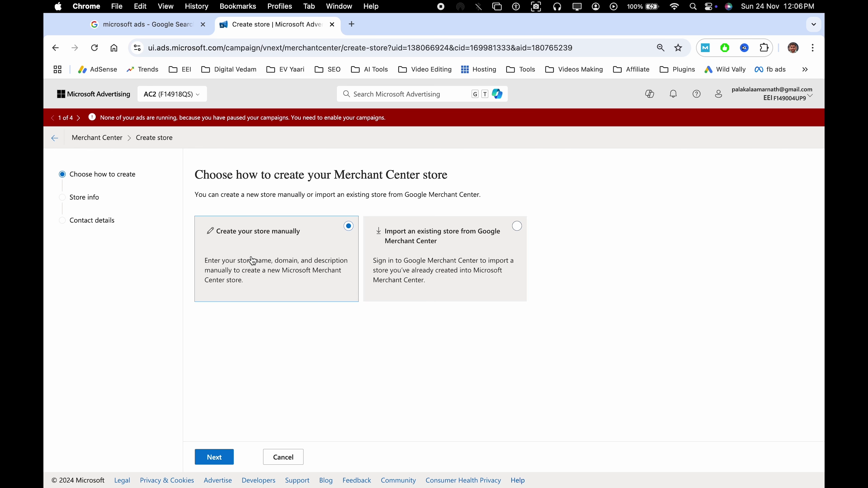
click(214, 458)
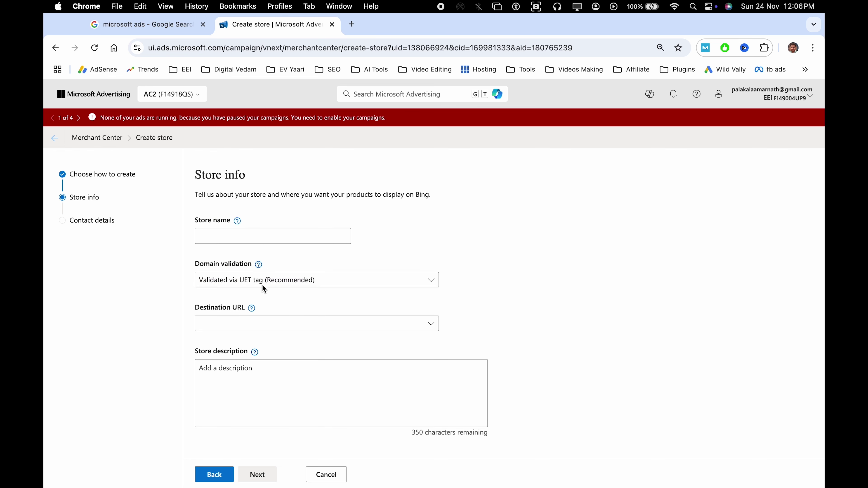
click(277, 281)
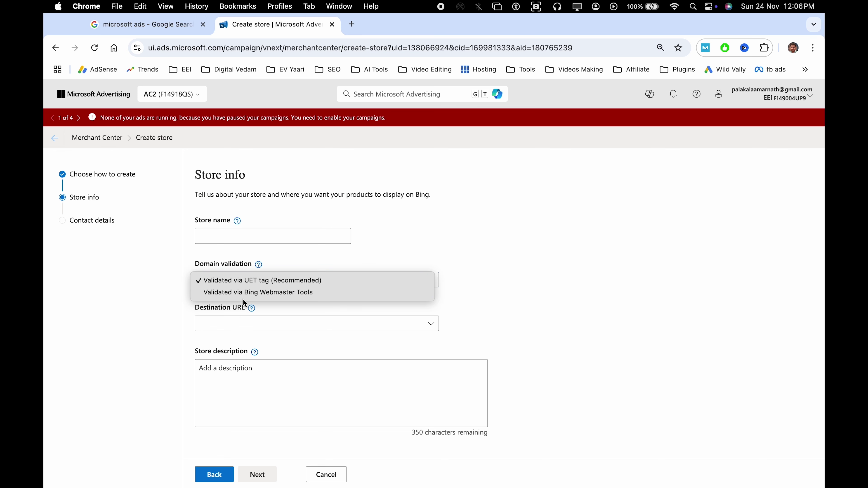
click(259, 296)
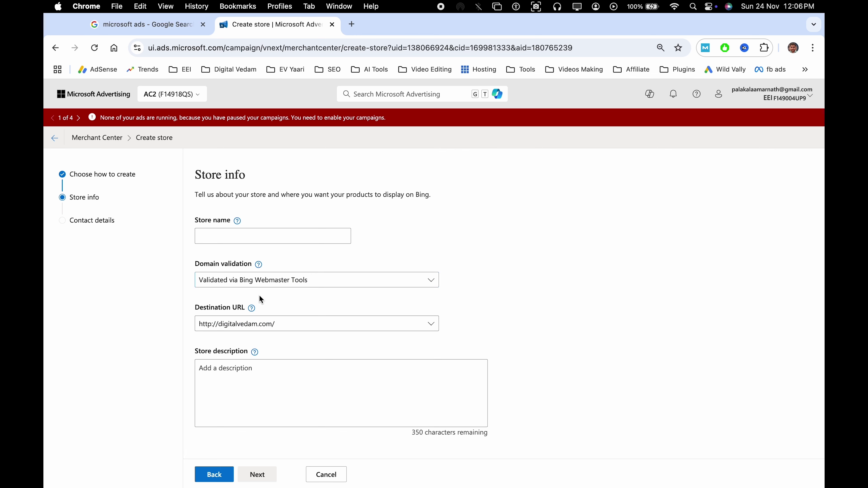
click(248, 327)
click(293, 338)
click(282, 413)
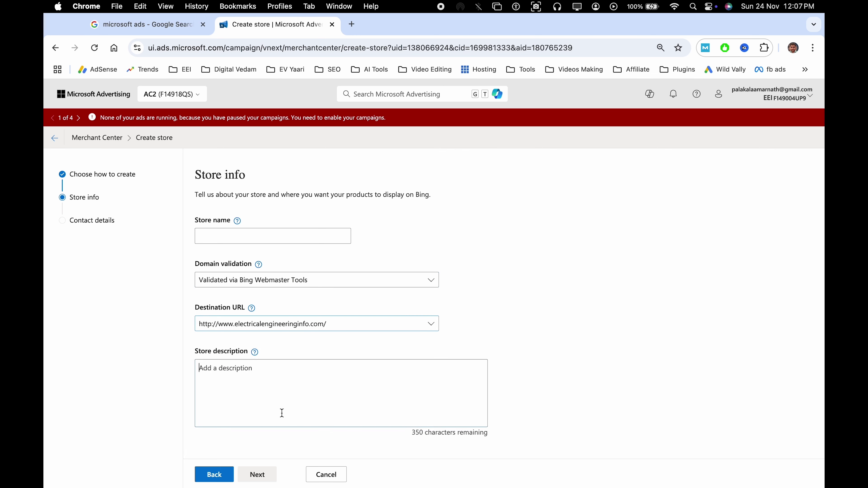
scroll(281, 421, down, 1)
click(260, 457)
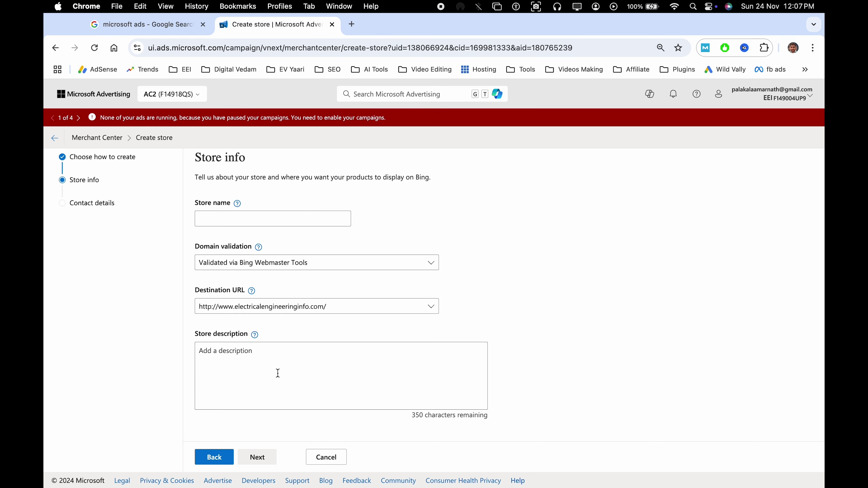
- Name the new store store233 and create it, keeping the default contact details
click(241, 218)
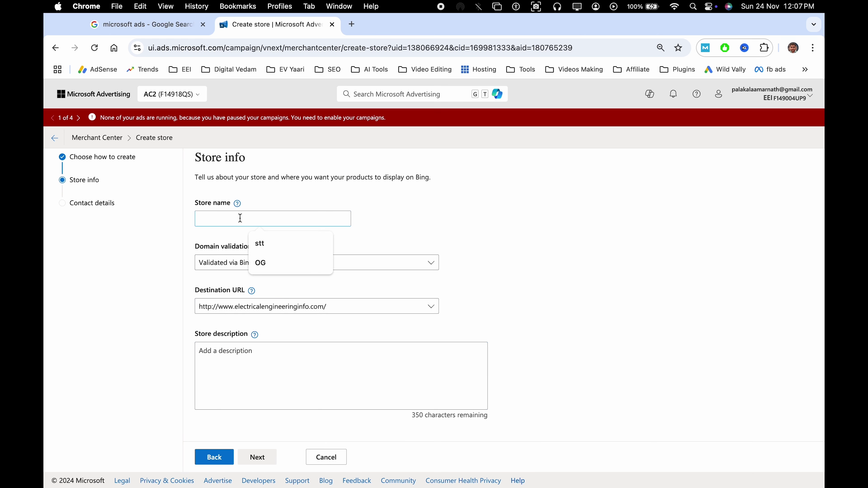
text(store2)
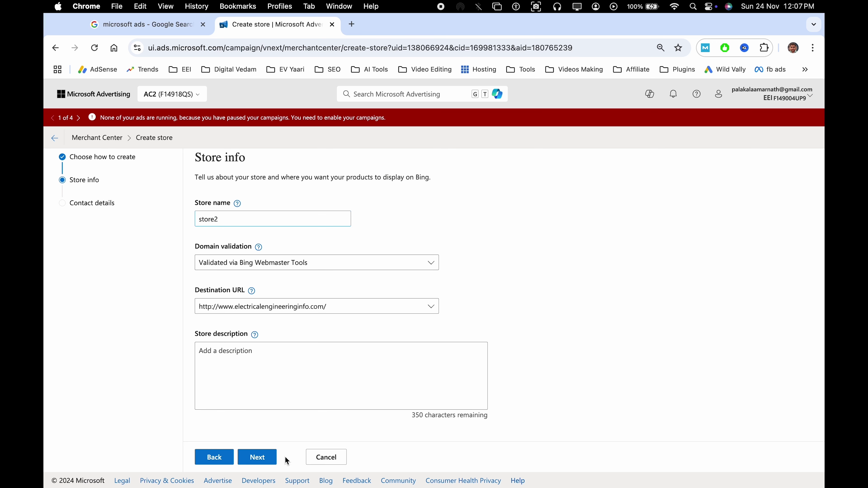
click(273, 463)
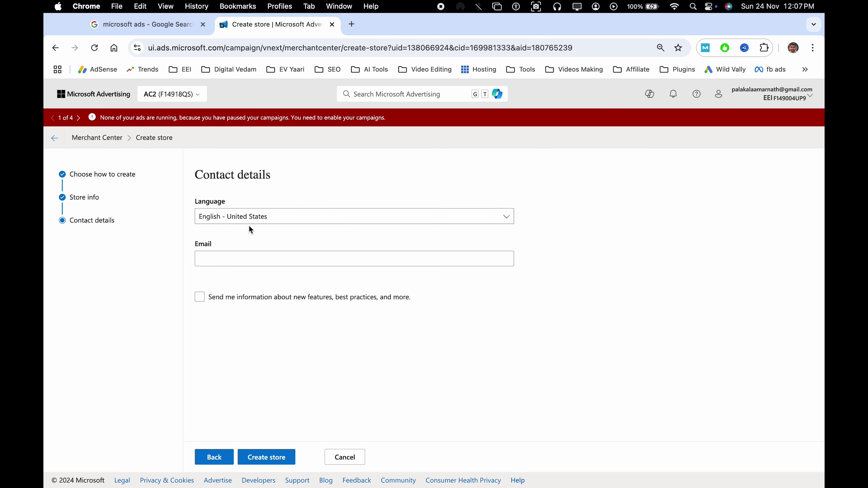
click(278, 460)
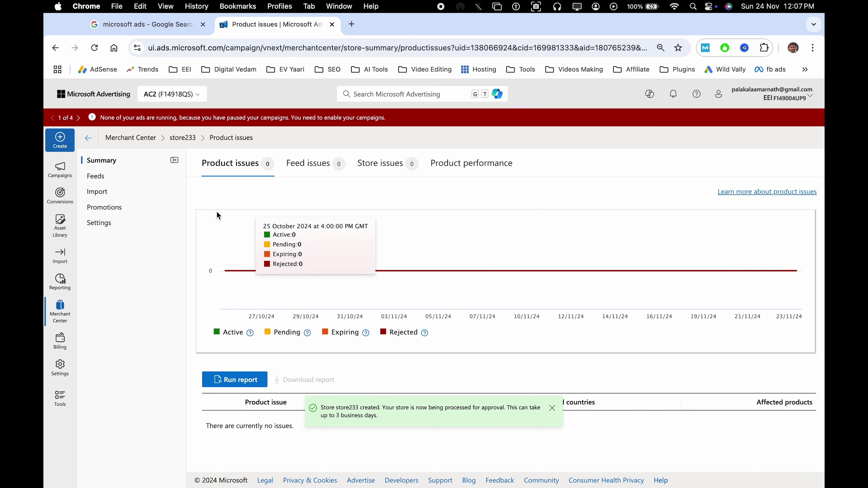
- Open the OG store from Merchant Center's store list and check the feed creation options on its Feeds page
click(118, 138)
click(129, 288)
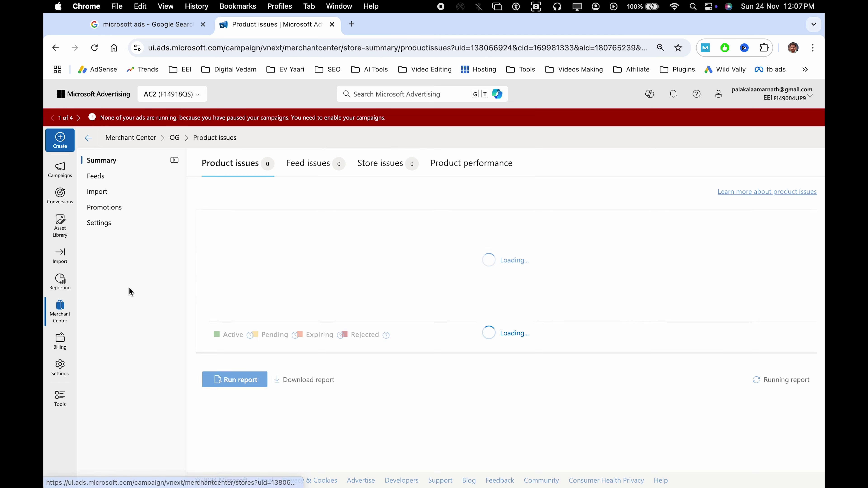
click(124, 184)
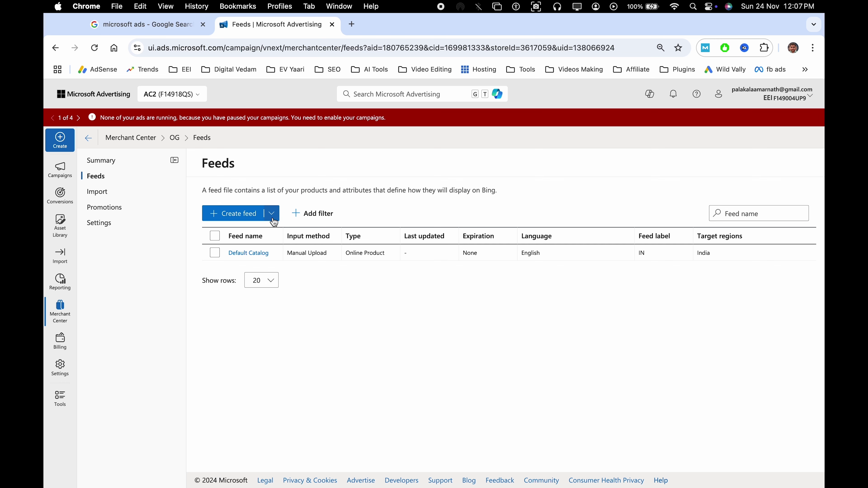
click(276, 219)
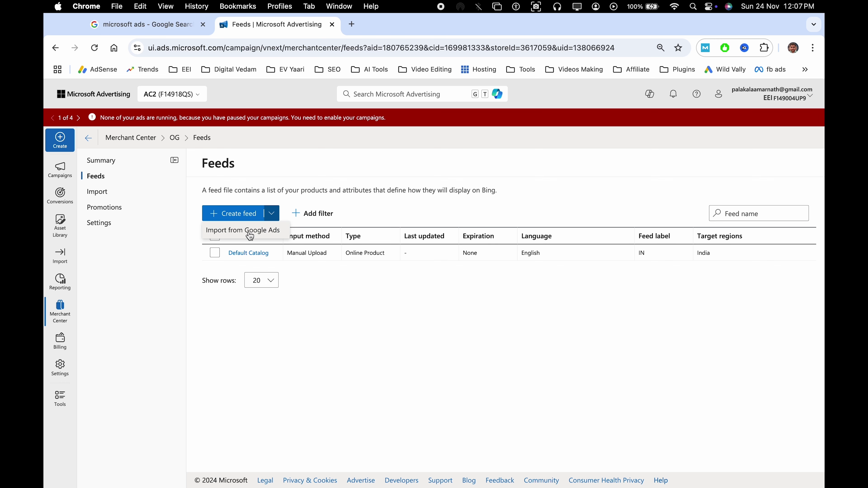
click(257, 194)
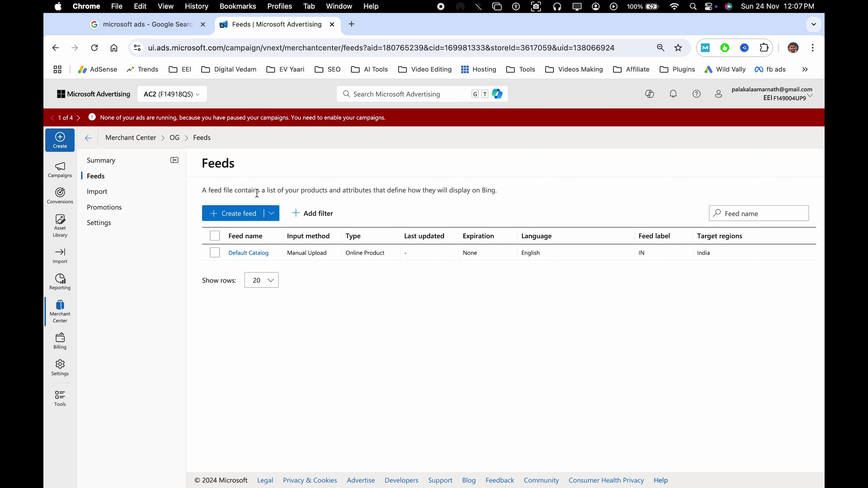
- Open a new feed form and review its feed type, country/region and default currency options and the FTP/SFTP upload help
click(247, 218)
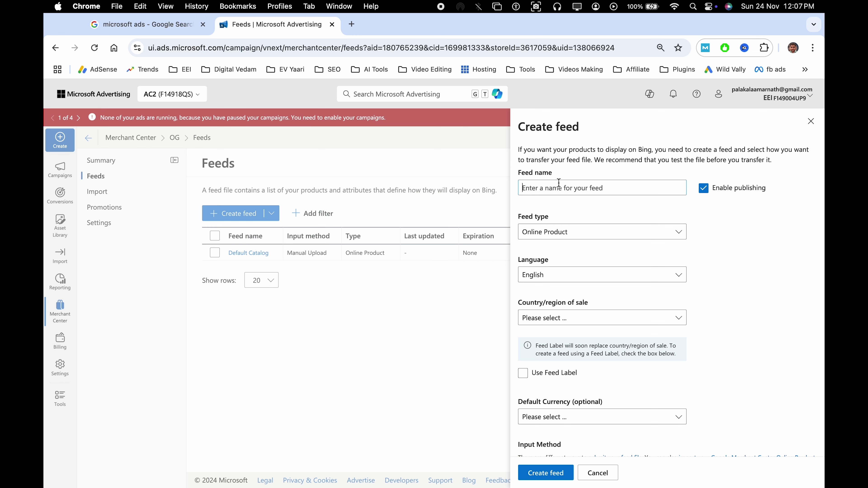
click(589, 233)
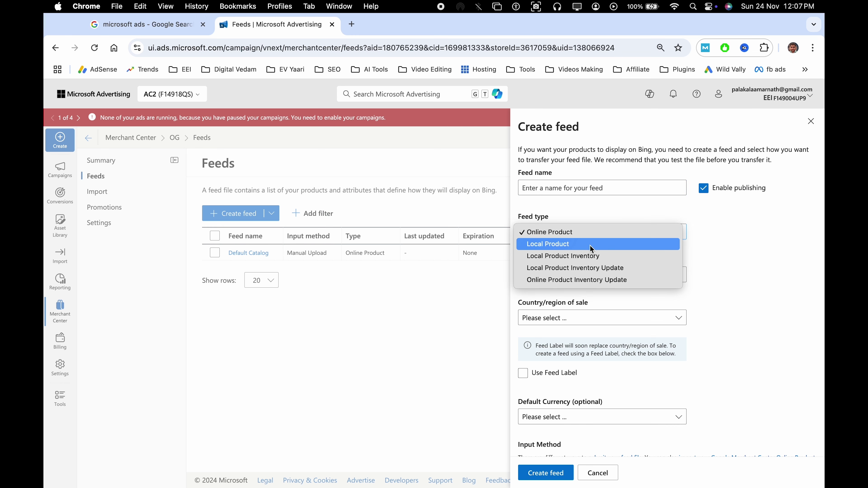
click(593, 301)
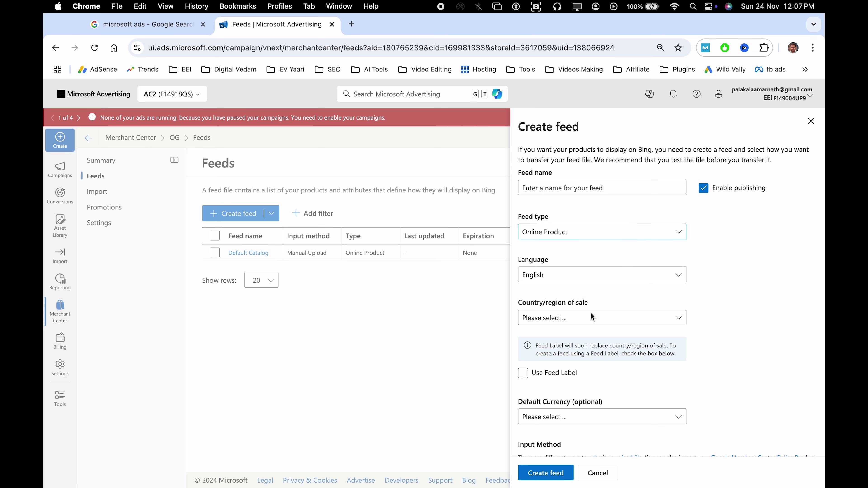
scroll(593, 318, down, 3)
click(560, 222)
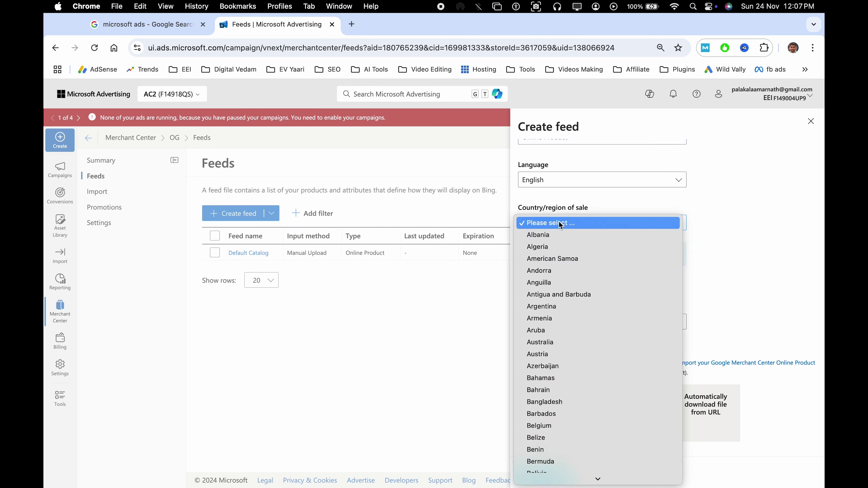
click(760, 289)
scroll(760, 290, down, 2)
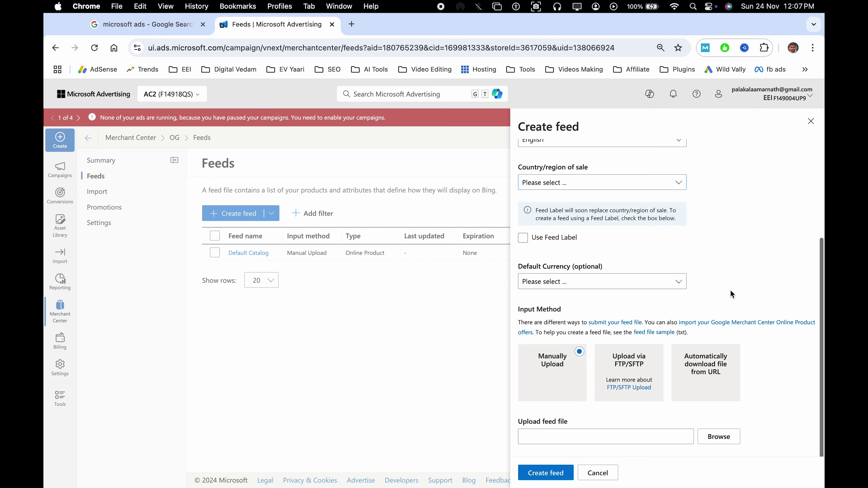
click(566, 283)
click(733, 270)
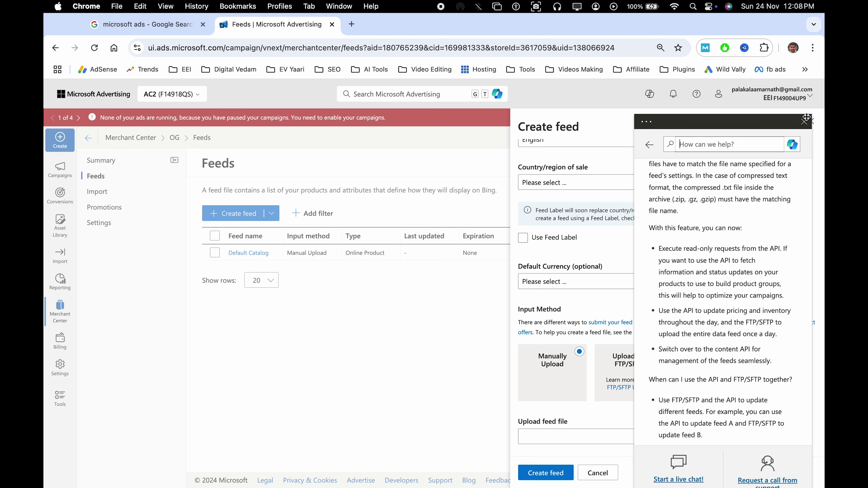
click(805, 120)
- Review the source URL and download schedule settings for automatically downloading the feed file from a URL, and cancel the feed
click(708, 325)
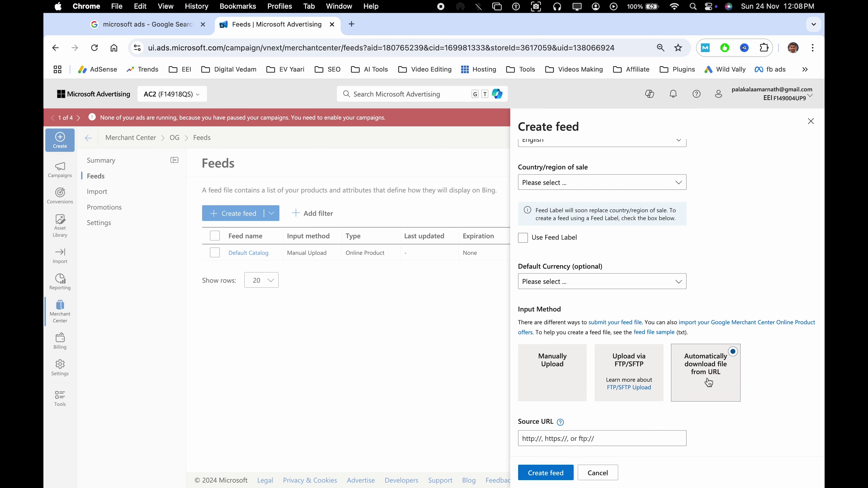
scroll(711, 307, down, 3)
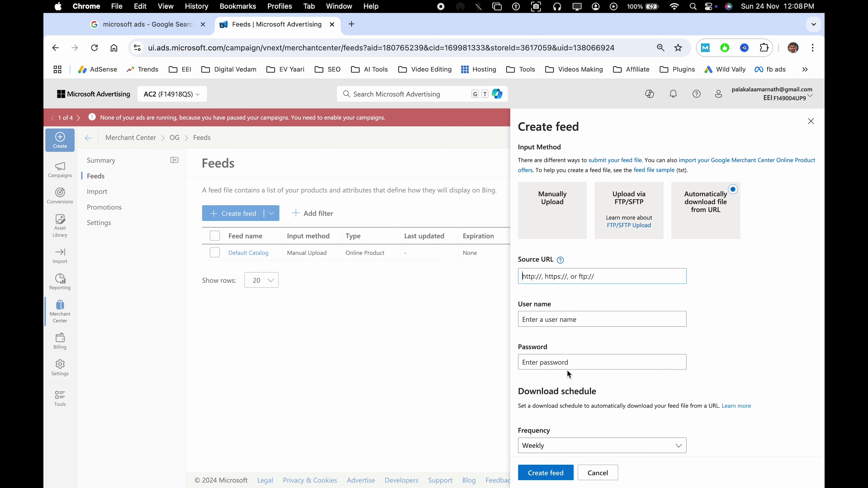
scroll(567, 301, down, 5)
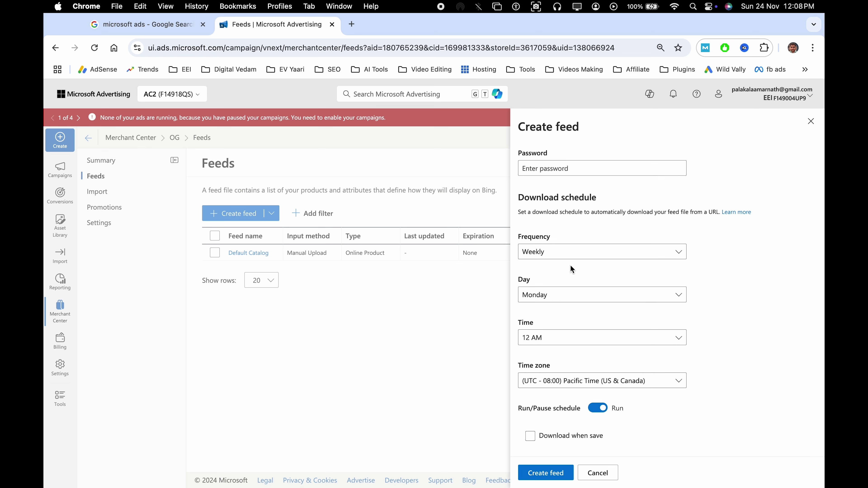
click(550, 256)
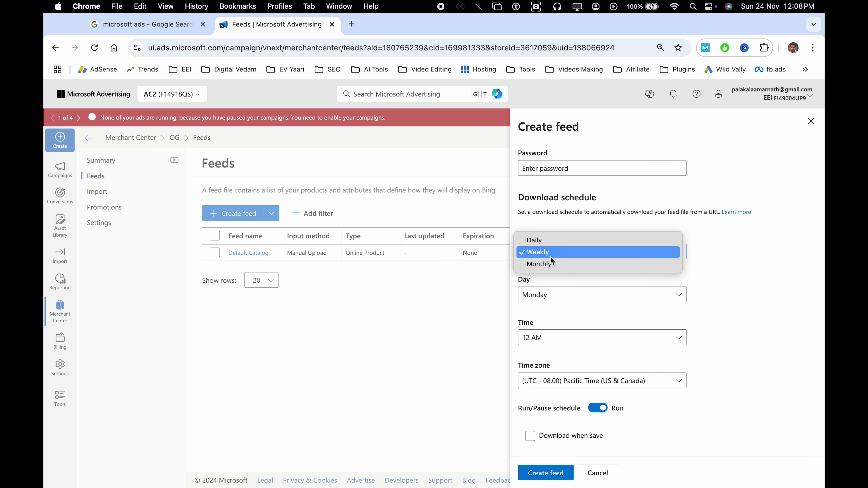
click(577, 277)
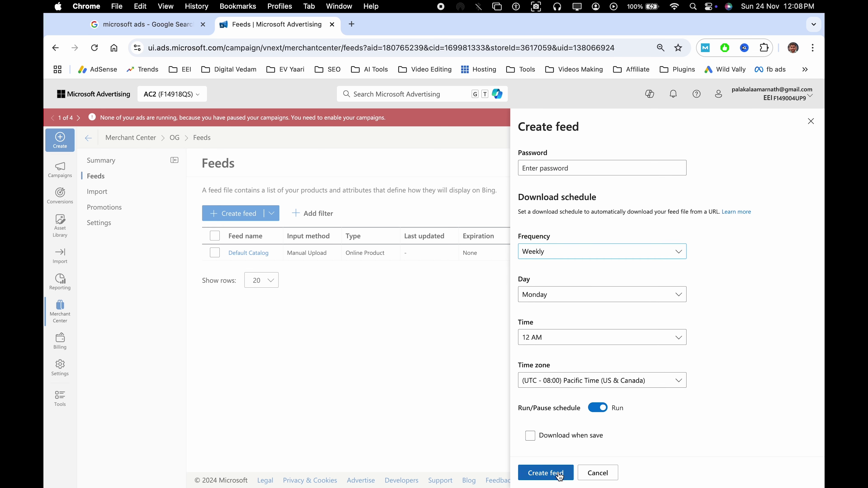
click(608, 478)
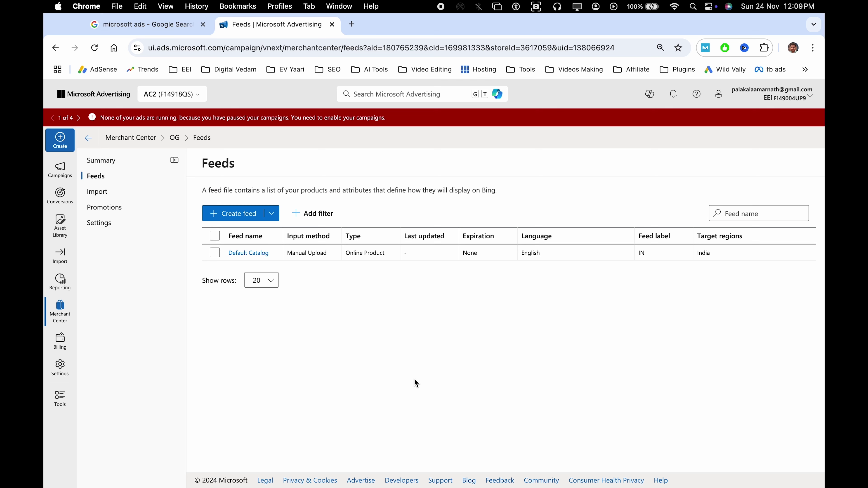
- Open Microsoft Store Ads from the content and data tools and review the Add publisher search options without adding a publisher
click(60, 398)
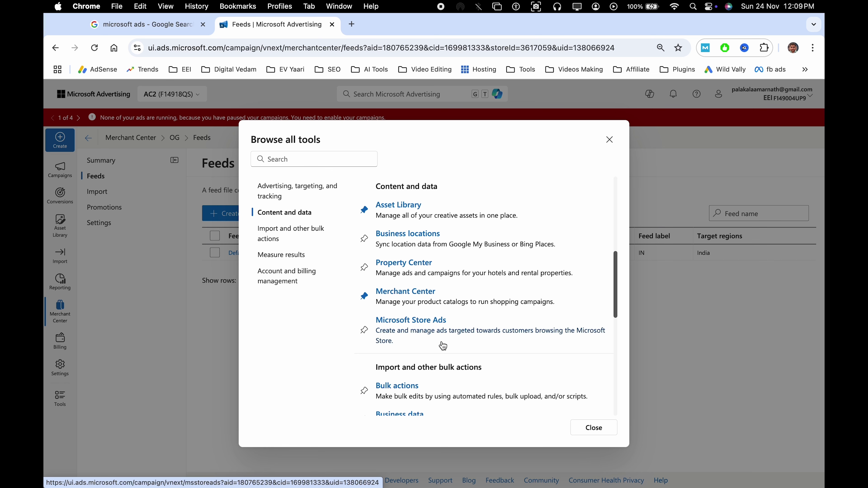
click(425, 325)
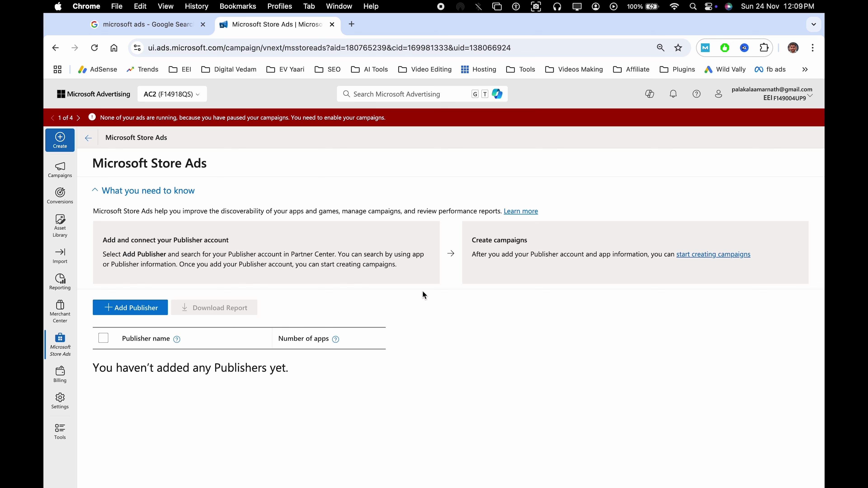
click(147, 307)
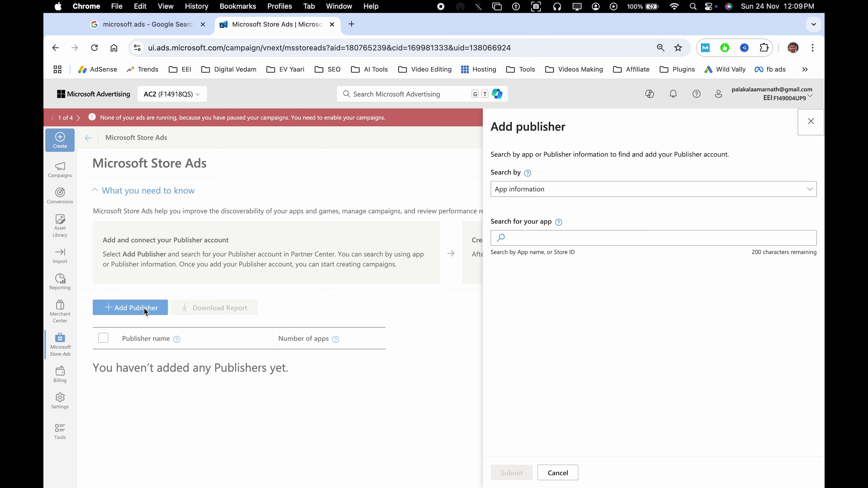
click(519, 189)
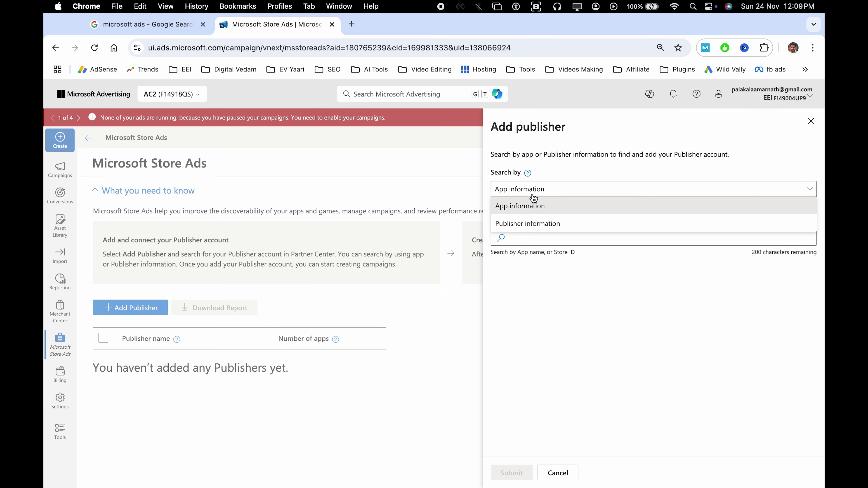
click(544, 205)
click(543, 238)
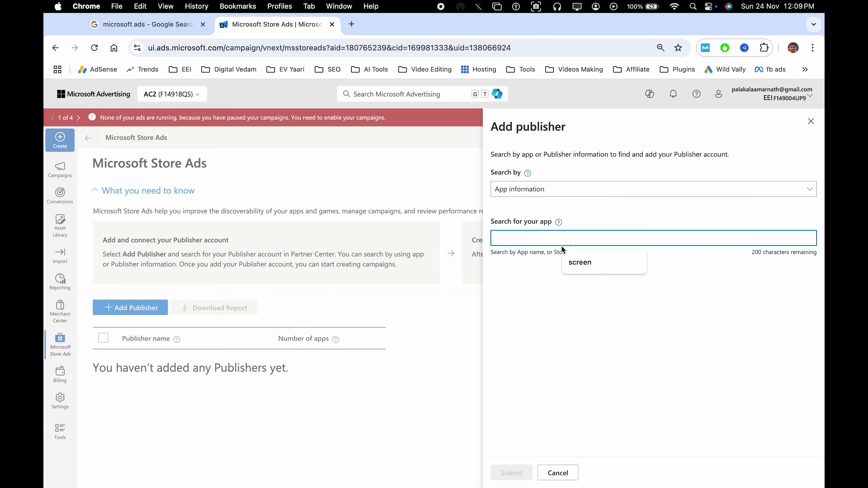
click(520, 284)
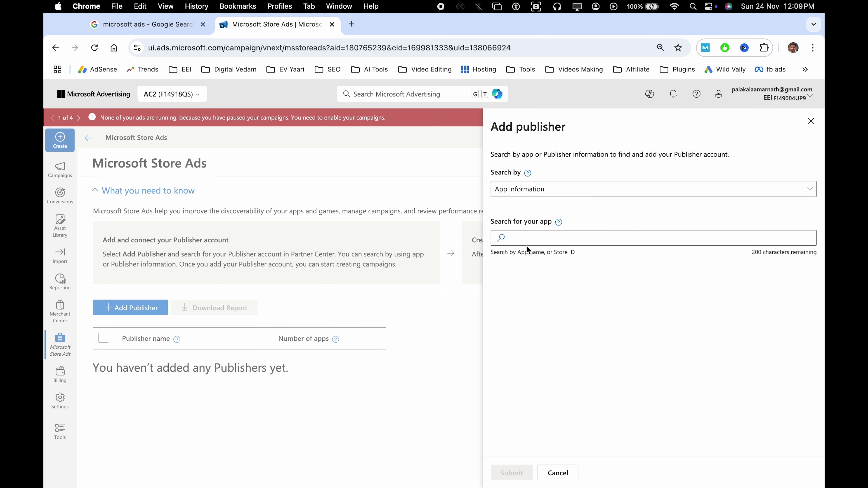
click(560, 474)
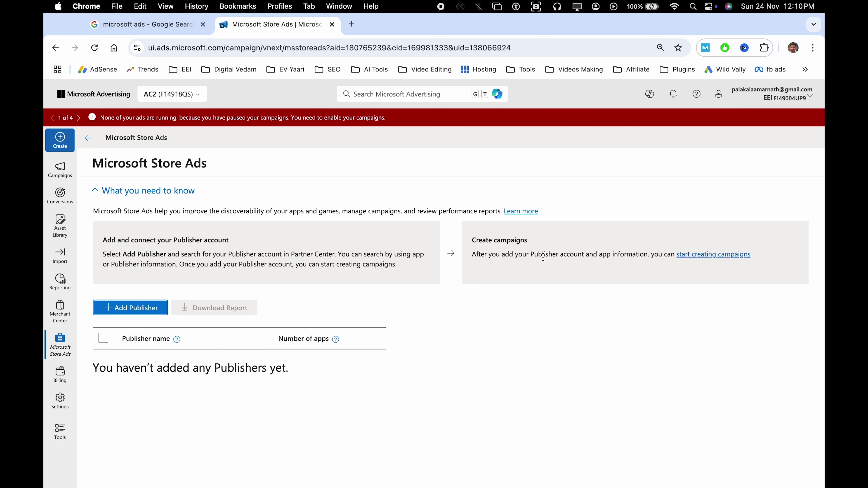
- Check the Microsoft Store Ads campaign creation page, cancel it, and return to the campaigns overview
click(714, 254)
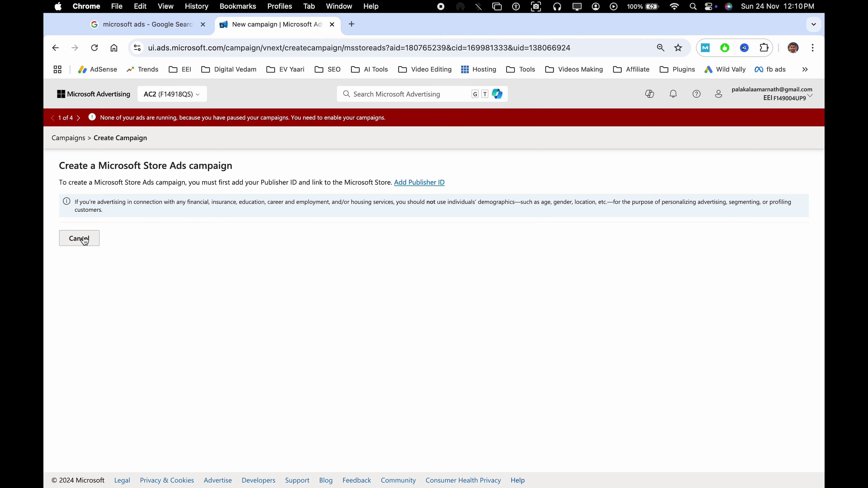
click(81, 239)
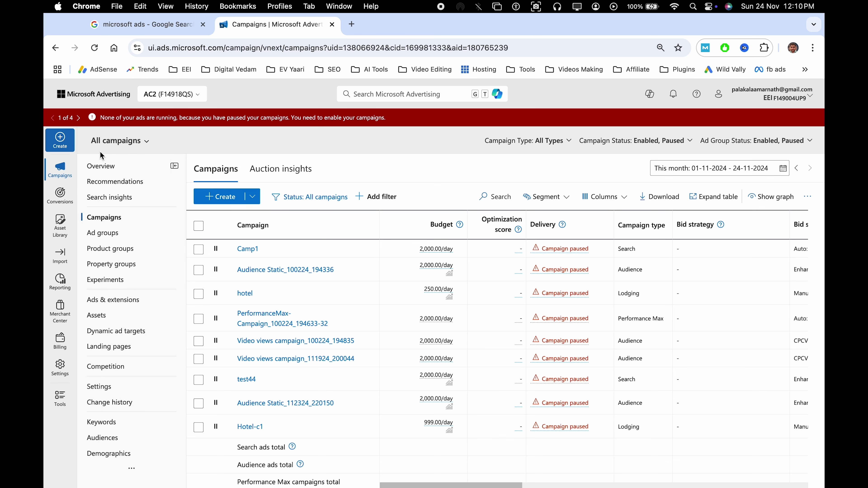
click(55, 147)
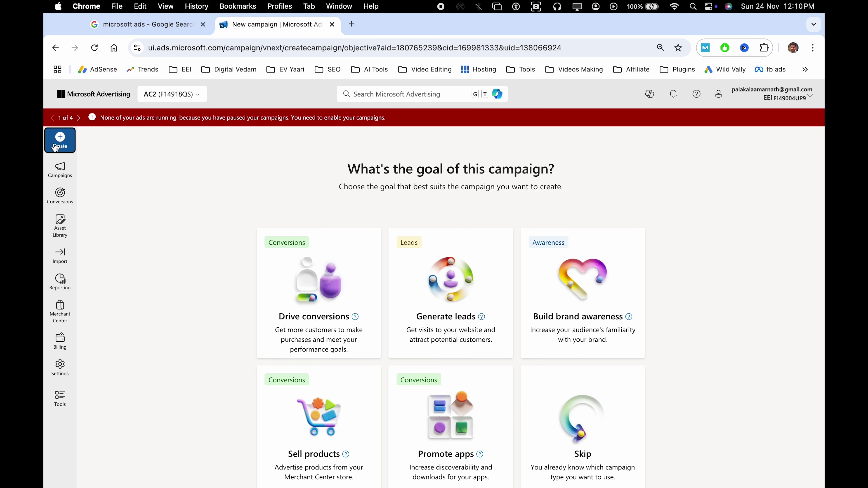
click(60, 169)
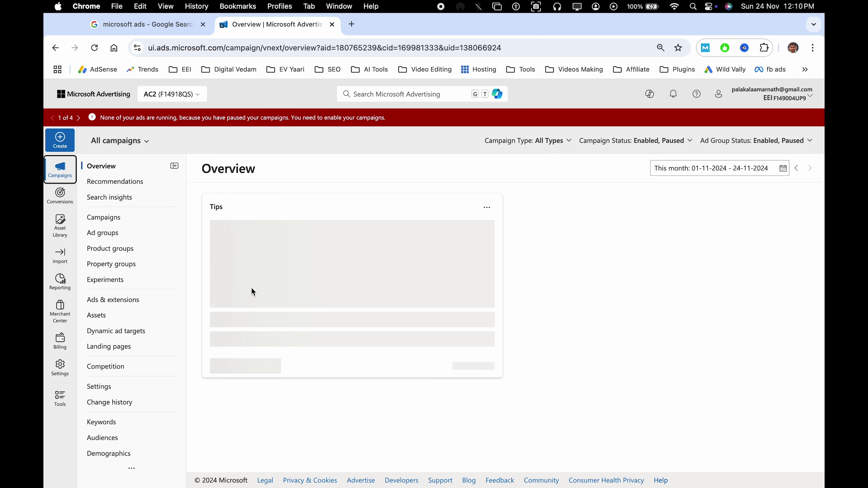
- Start a new campaign from the Campaigns list and skip the goal selection to reach the campaign types
click(136, 223)
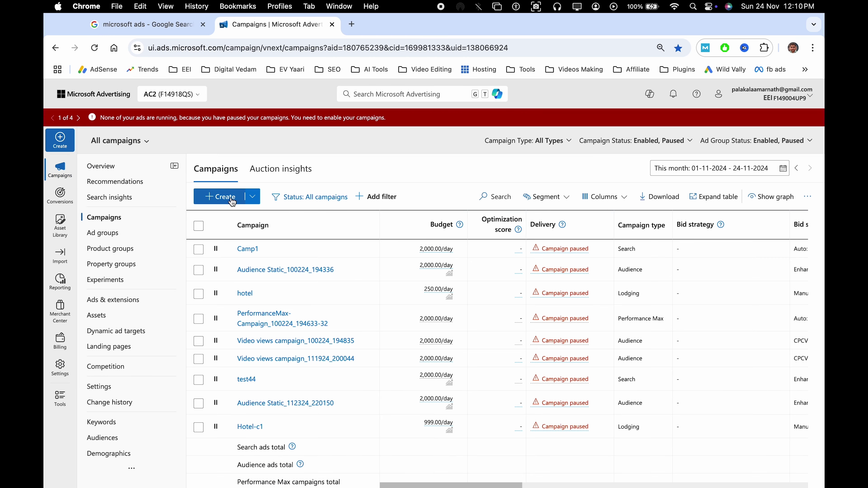
click(233, 202)
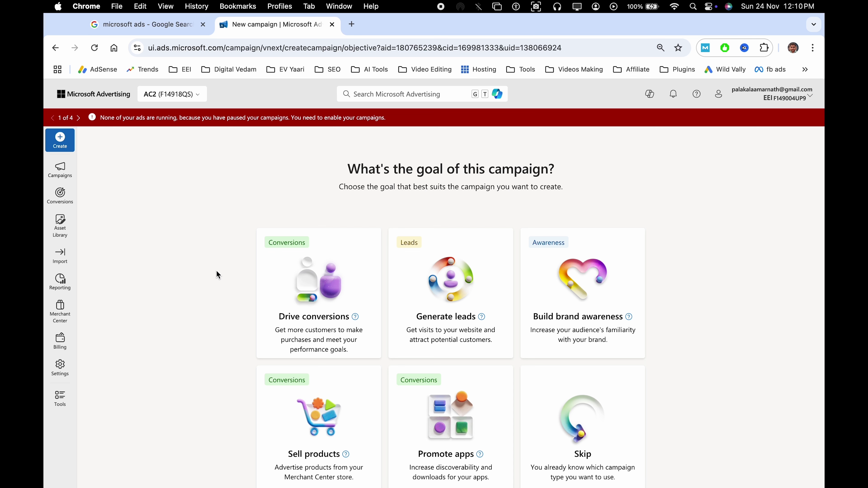
scroll(218, 275, down, 2)
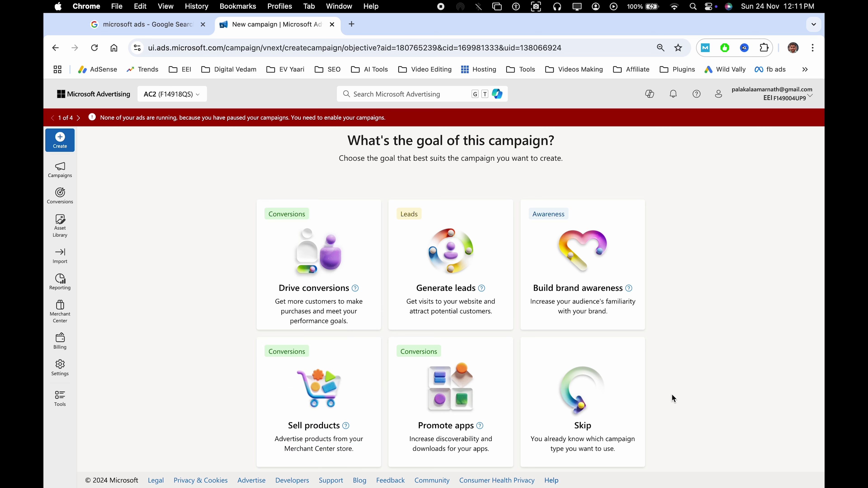
click(620, 420)
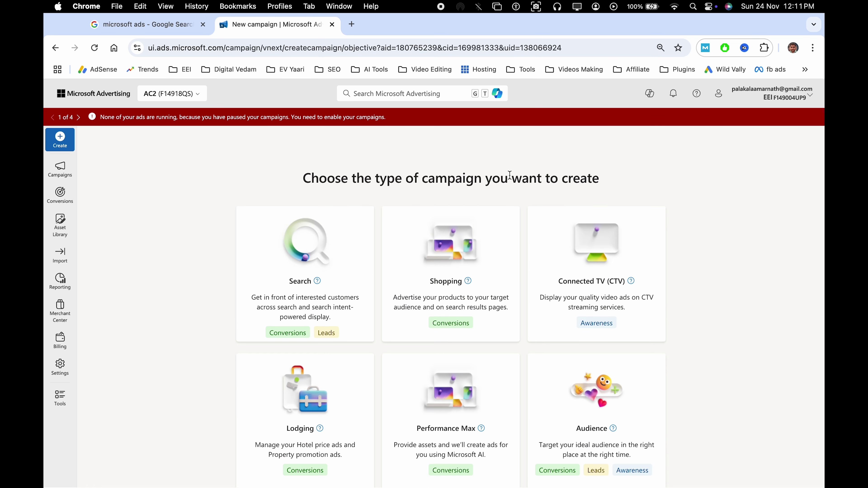
- Look over the available campaign types and read the help descriptions for the Search and Audience types
scroll(699, 283, down, 3)
scroll(699, 283, up, 3)
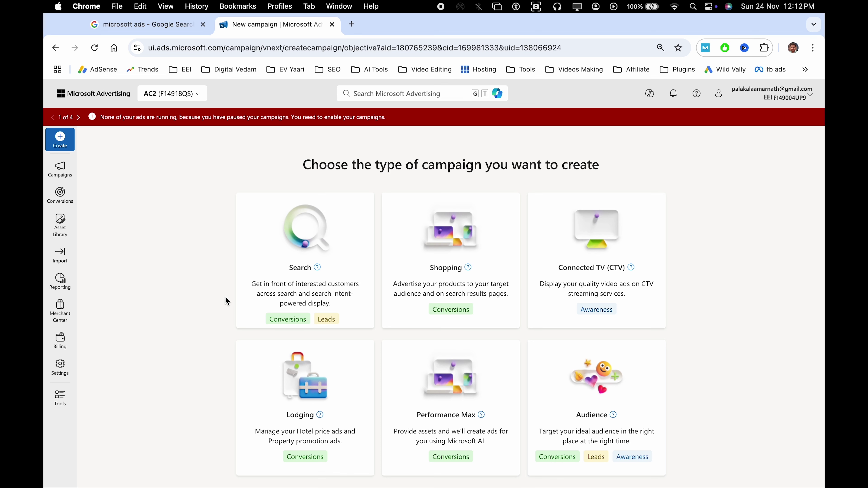
click(317, 267)
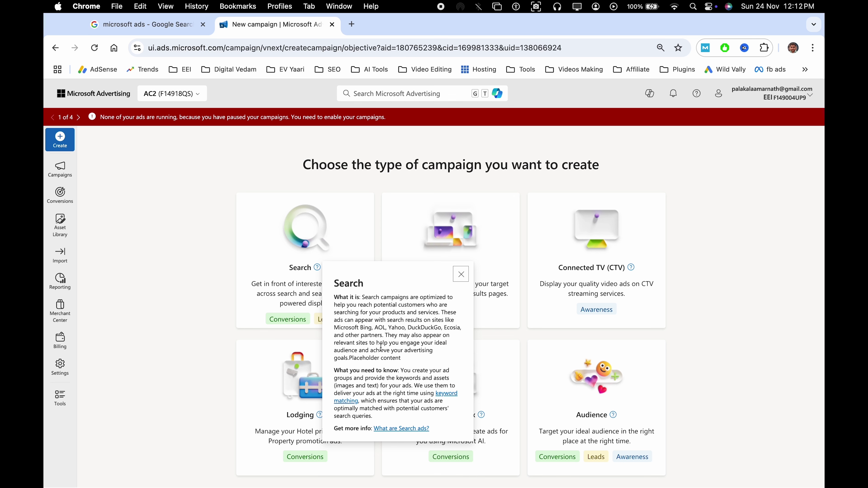
click(461, 274)
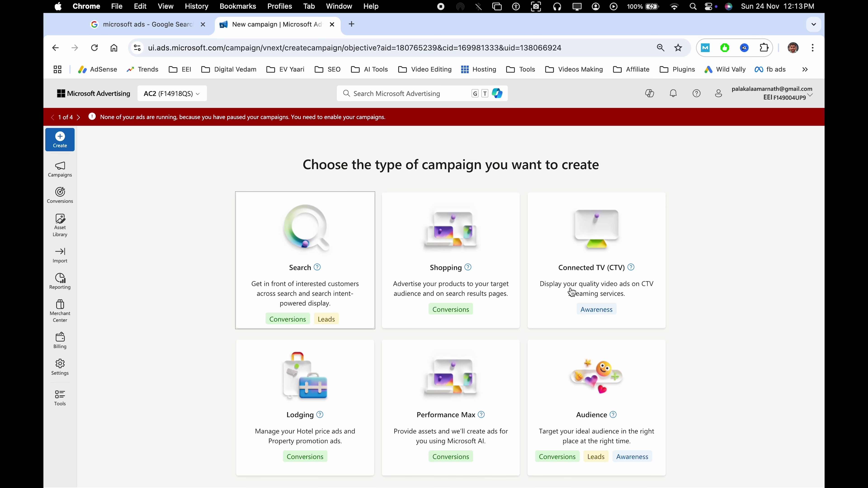
scroll(572, 293, down, 2)
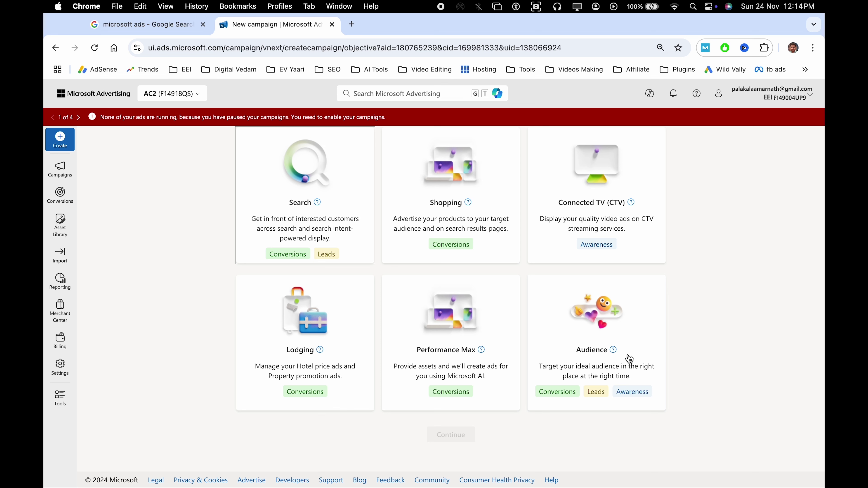
click(614, 350)
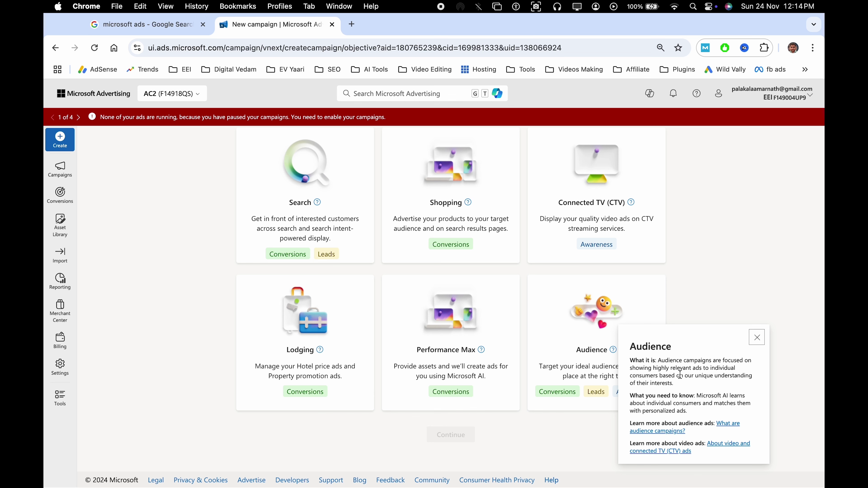
click(757, 337)
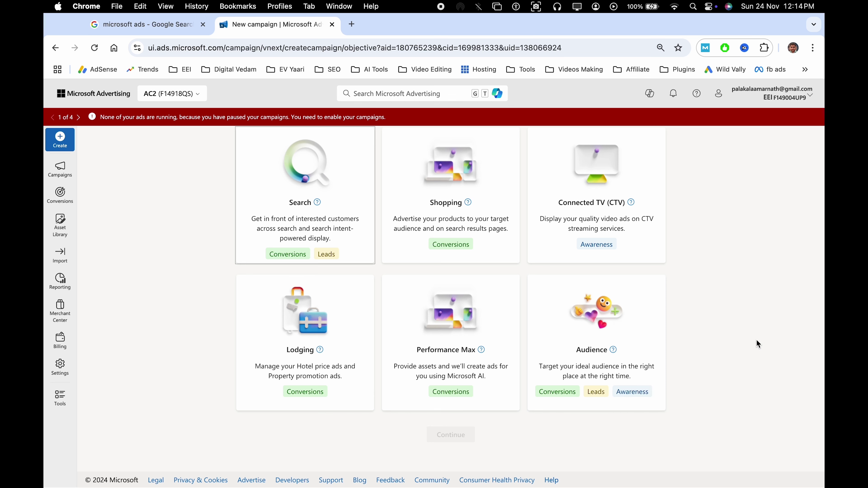
- Select the Audience campaign type and review its Native, Display and Video ad types
click(599, 337)
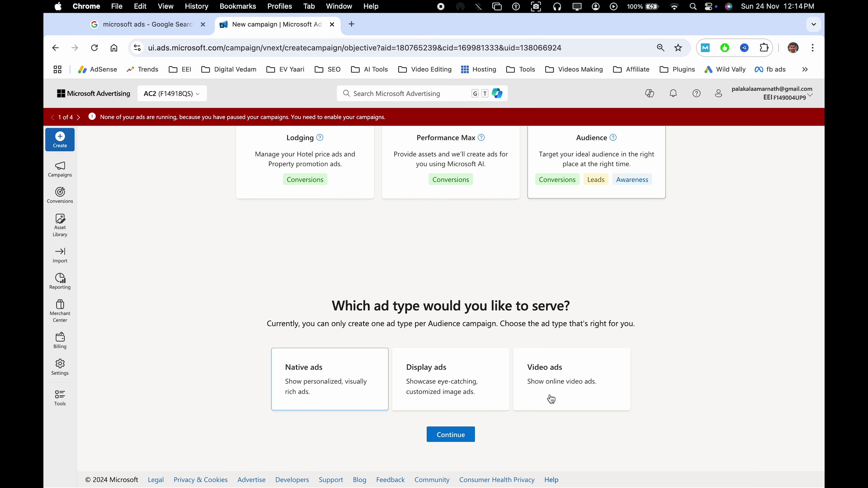
scroll(426, 326, up, 10)
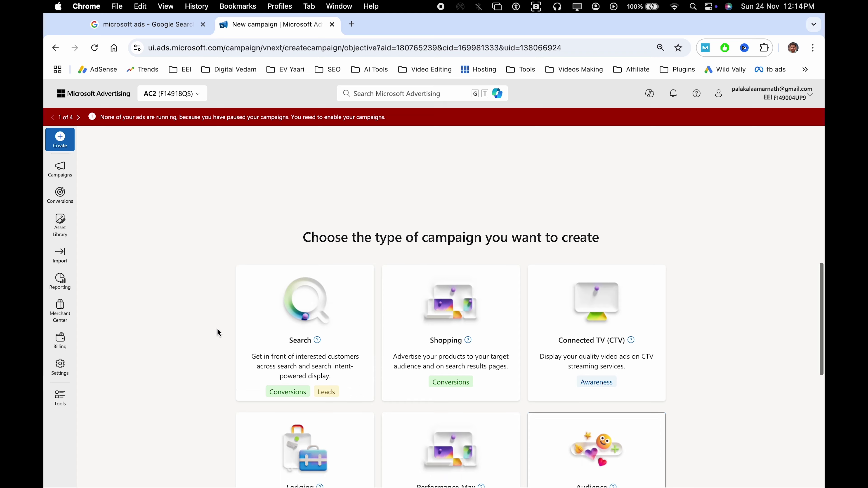
scroll(372, 324, down, 10)
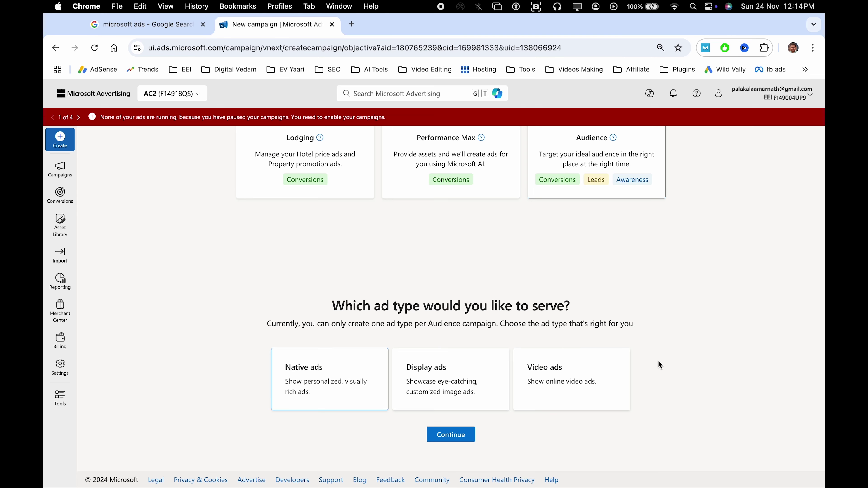
scroll(668, 360, up, 5)
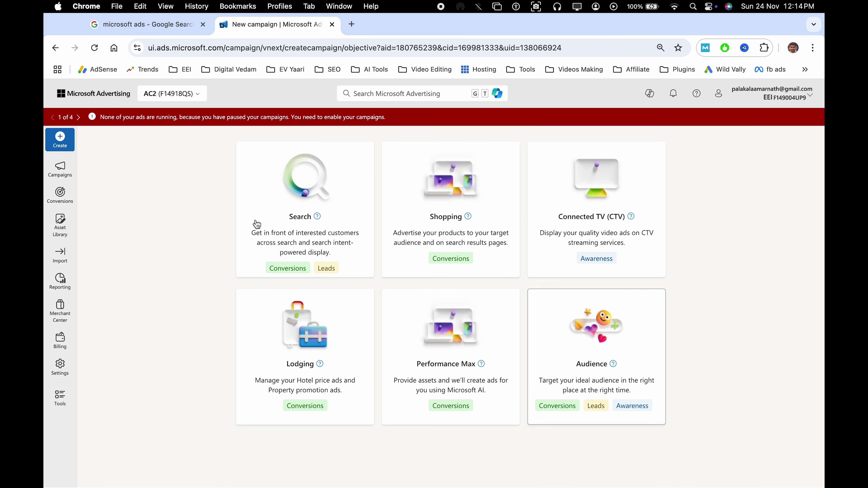
- Compare the Audience, Search and Smart shopping ad types of the Shopping campaign type, and return to the campaign types
scroll(257, 224, down, 5)
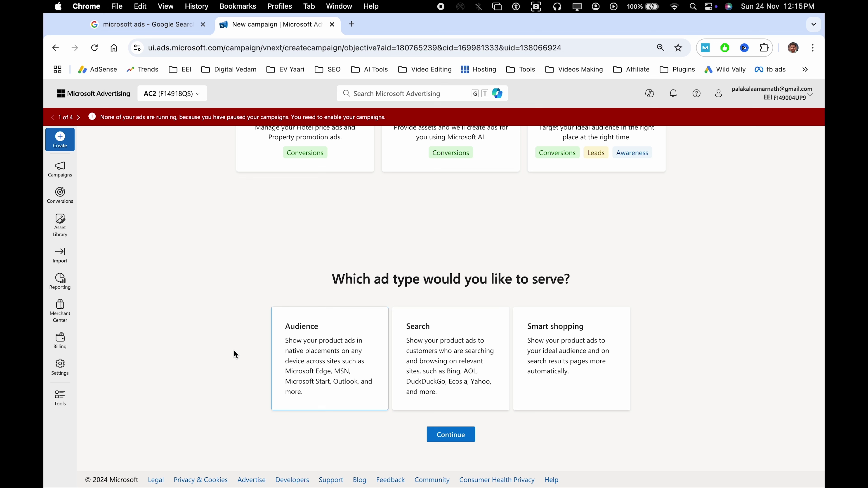
click(439, 363)
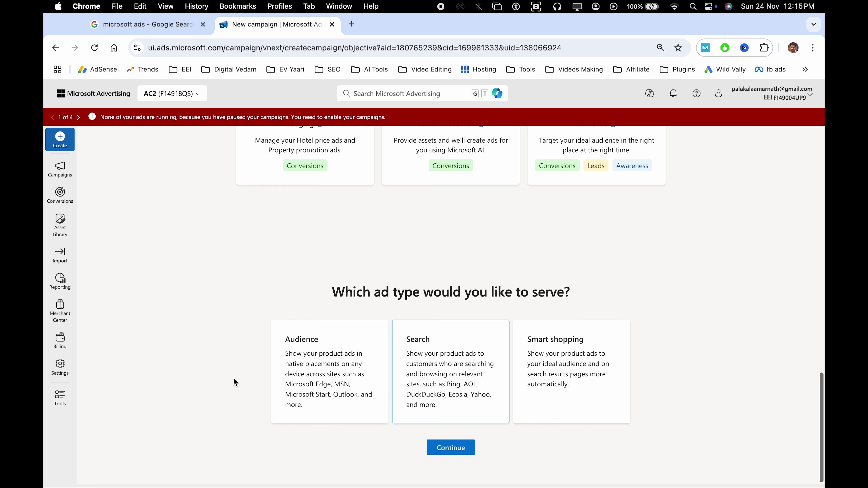
click(345, 385)
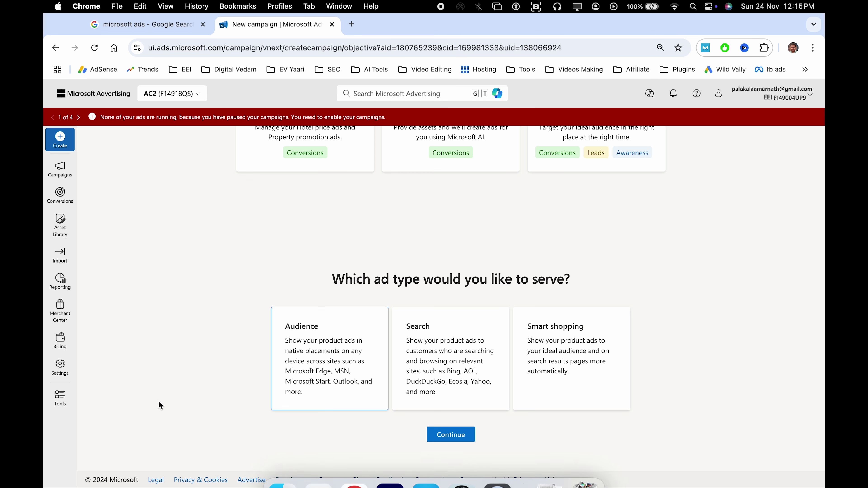
click(544, 391)
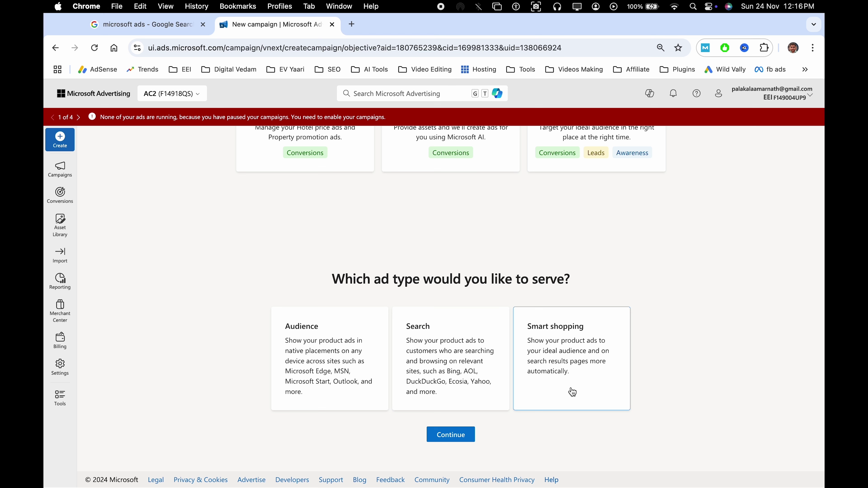
scroll(666, 393, up, 10)
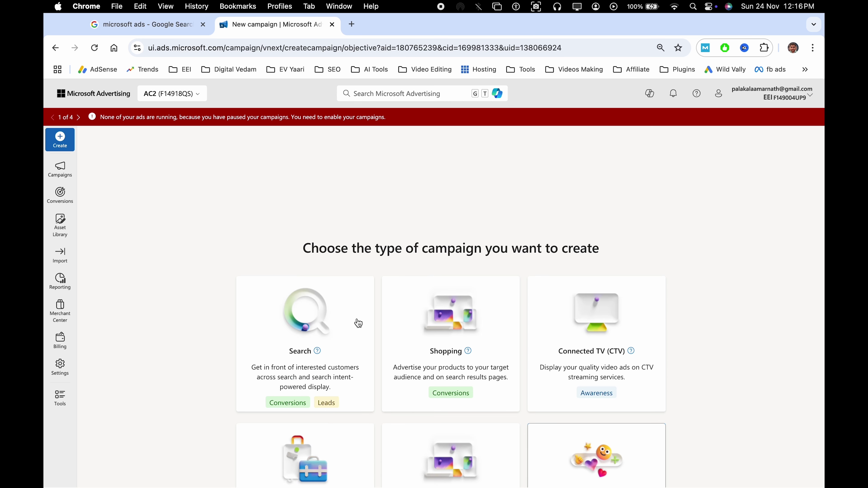
scroll(359, 323, down, 4)
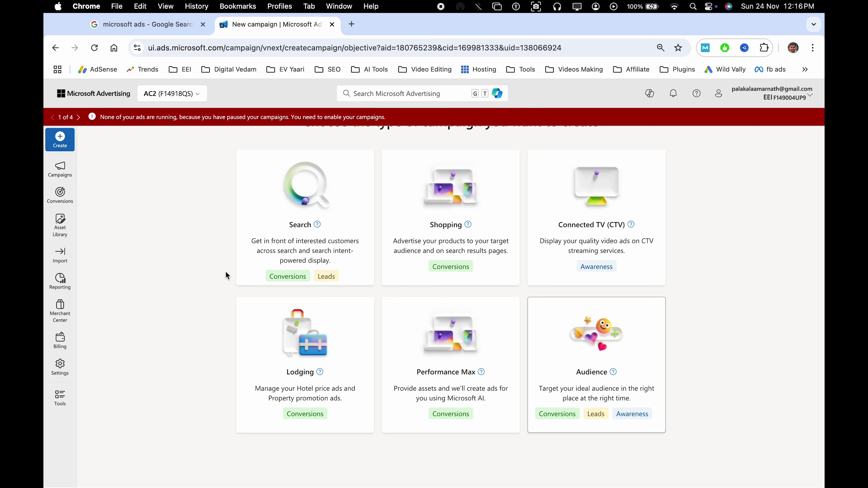
scroll(224, 273, up, 1)
scroll(223, 271, up, 1)
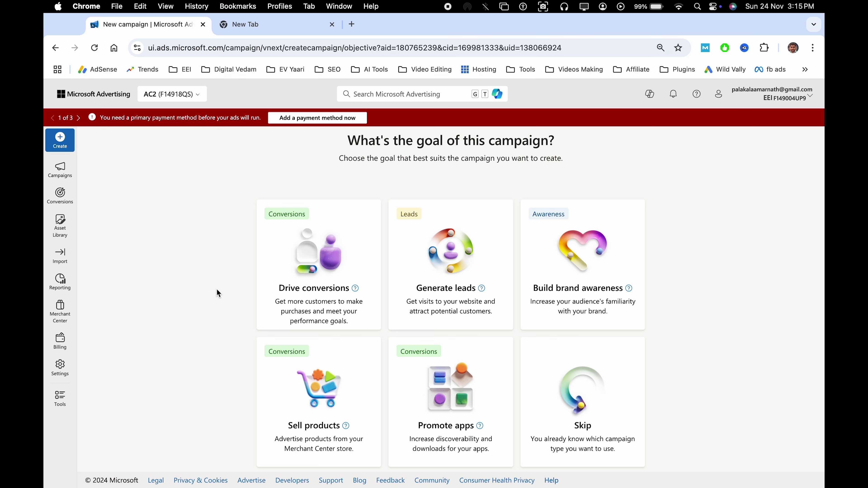
- Leave the campaign creation page and open the list of existing campaigns
scroll(217, 289, up, 1)
click(60, 169)
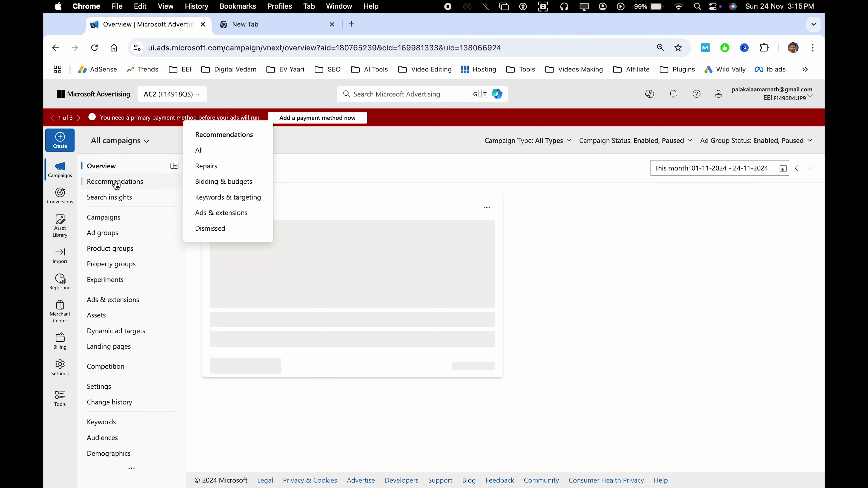
mouse_move(57, 177)
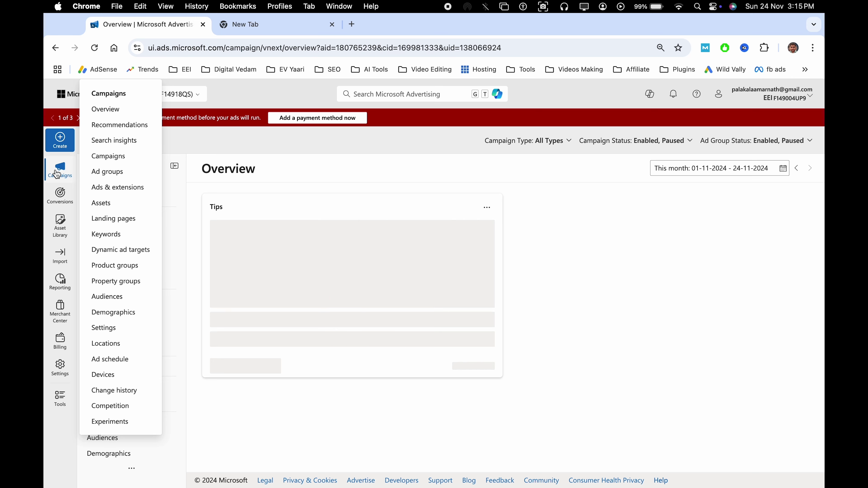
mouse_move(151, 239)
click(119, 217)
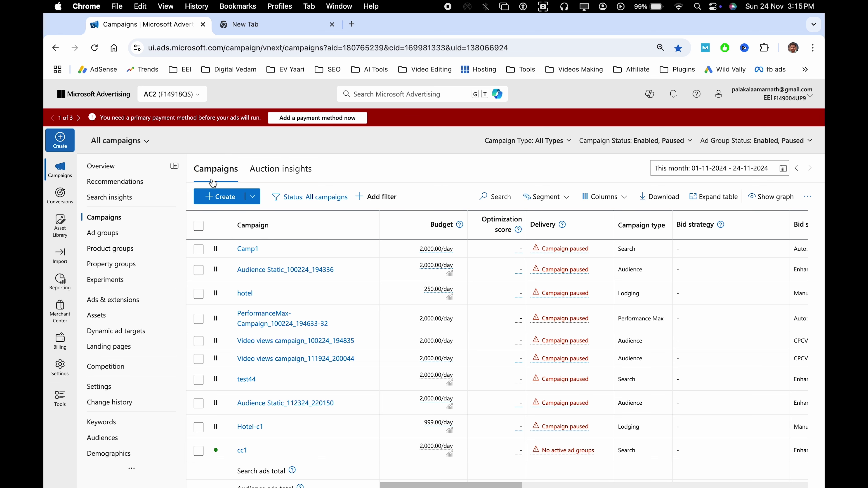
- Start a new campaign and skip the goal selection to reach the campaign types
click(60, 141)
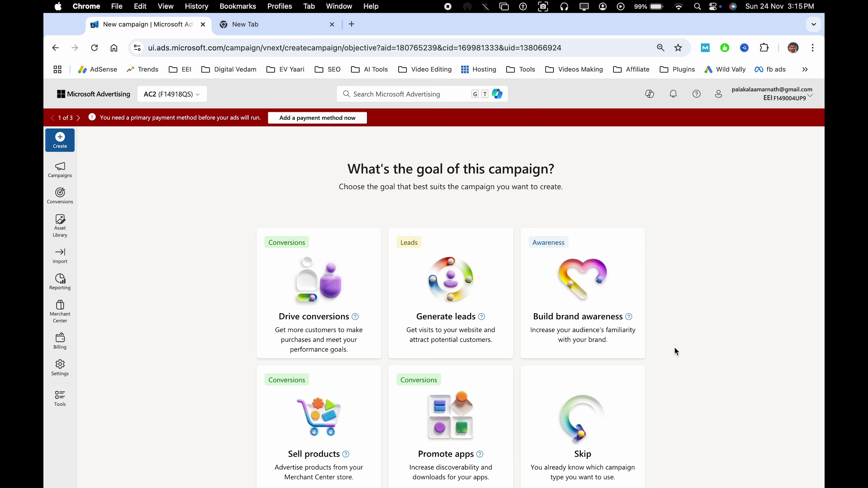
scroll(674, 348, down, 2)
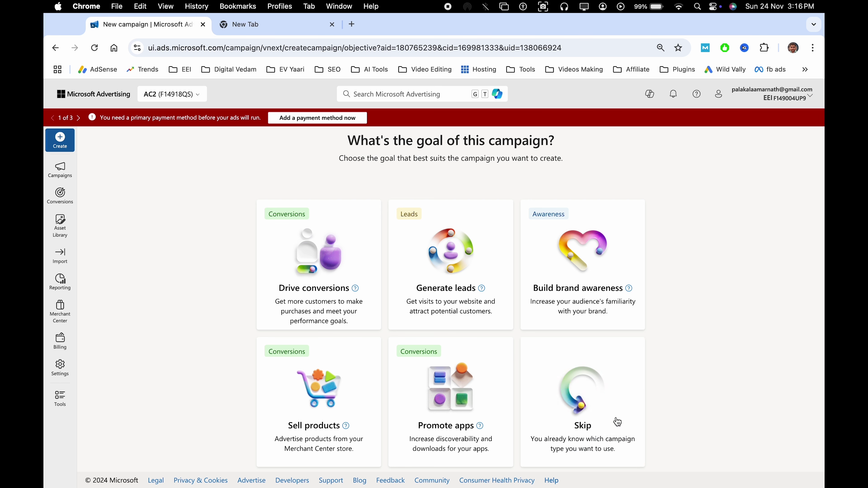
click(577, 418)
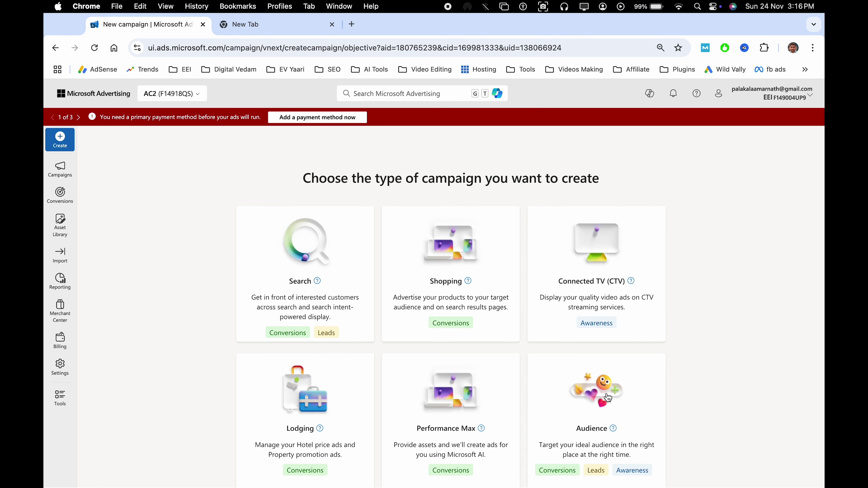
- Compare the campaign types with the campaign goals and choose Search as the campaign type
scroll(360, 408, down, 1)
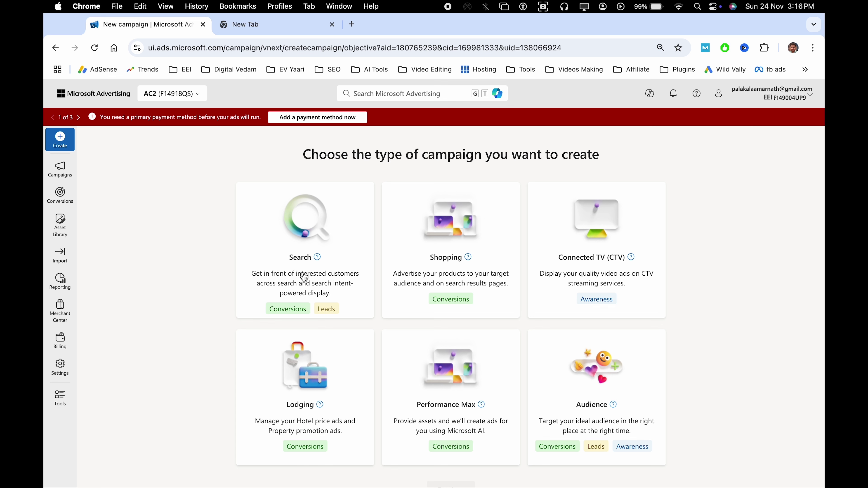
scroll(304, 270, up, 1)
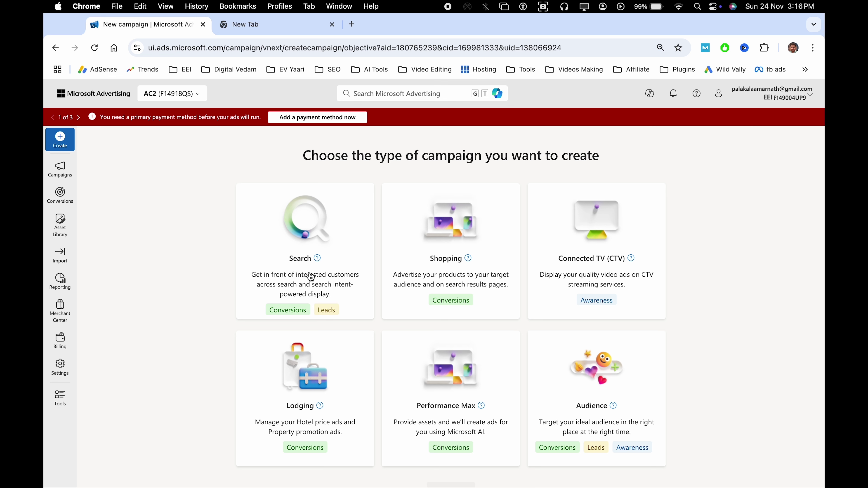
click(303, 290)
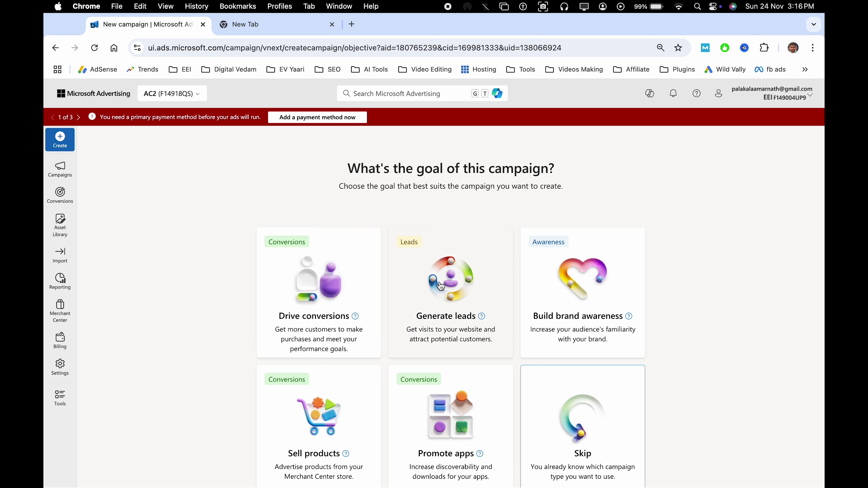
click(461, 288)
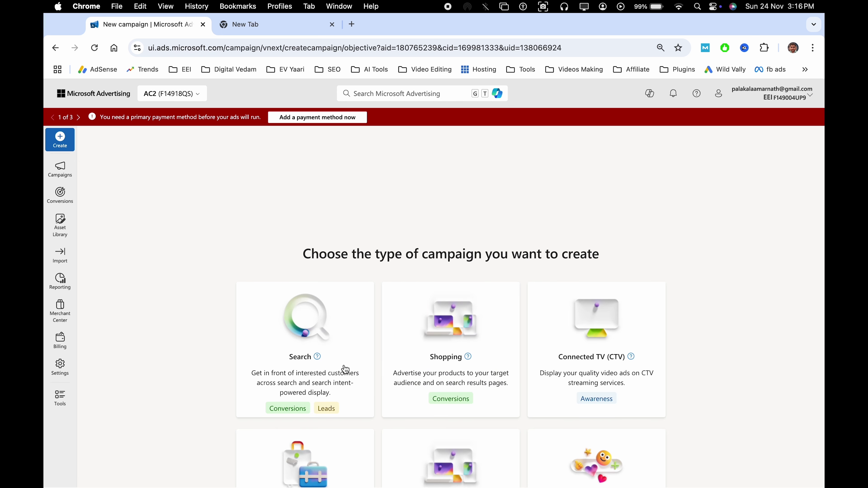
scroll(205, 349, down, 3)
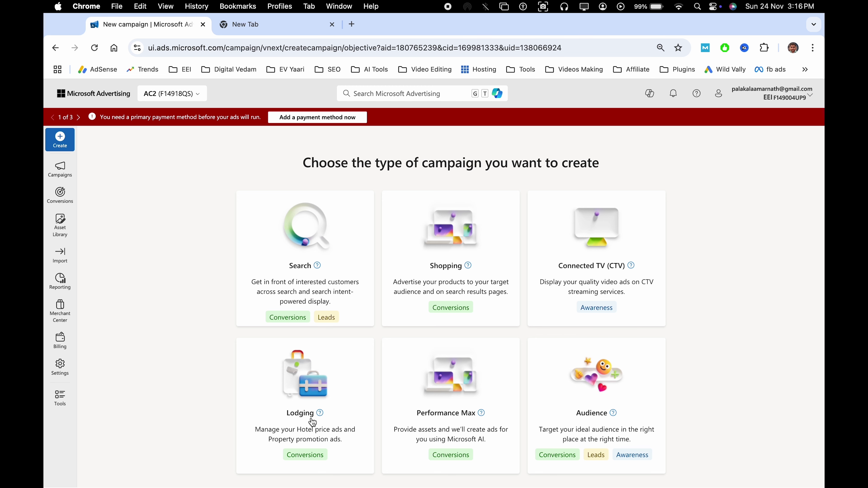
scroll(429, 366, up, 8)
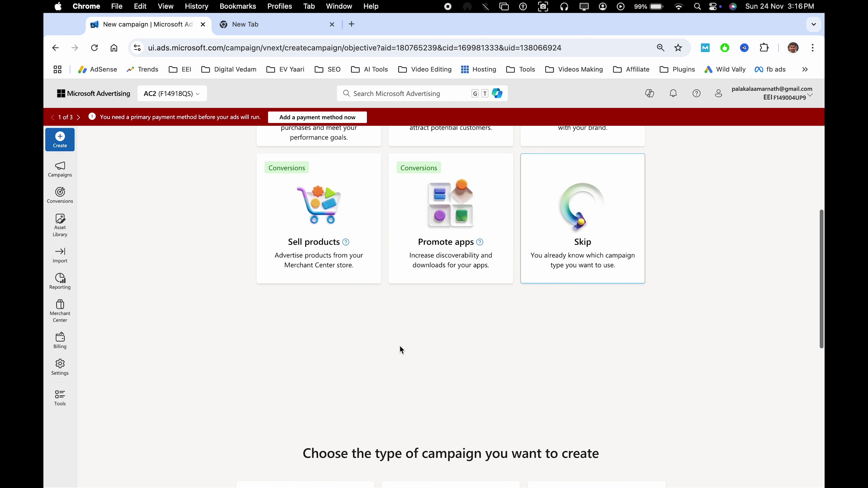
scroll(399, 345, down, 10)
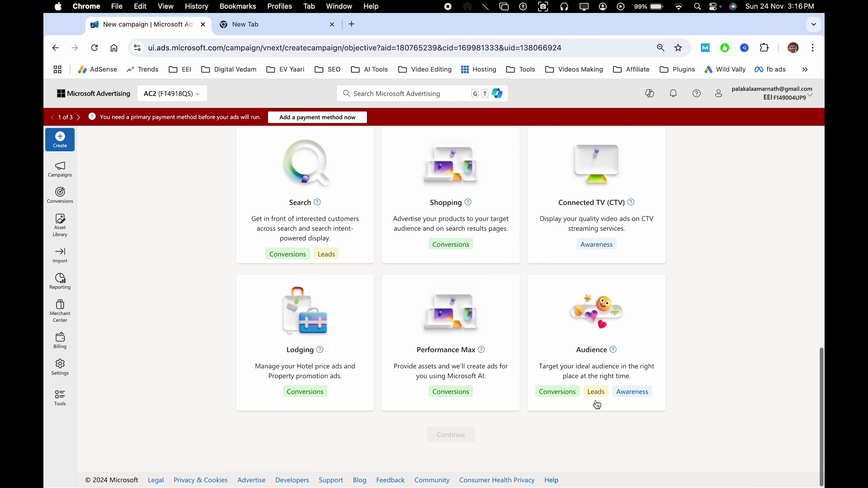
scroll(694, 365, up, 3)
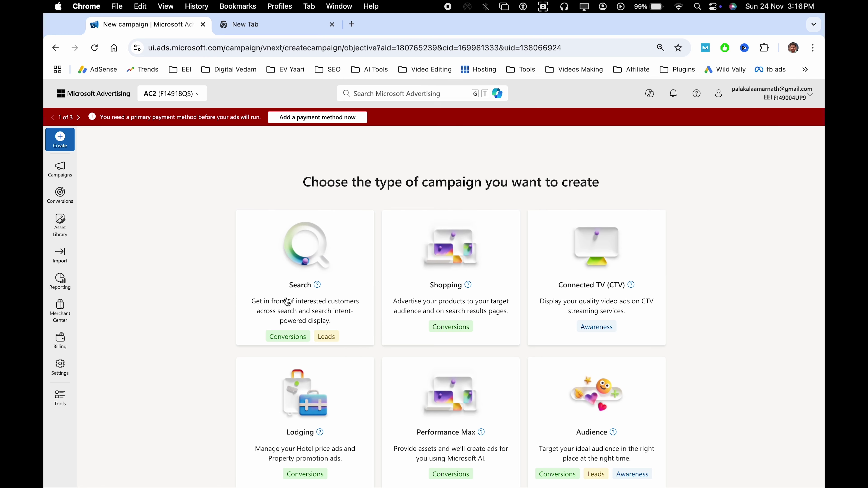
click(304, 302)
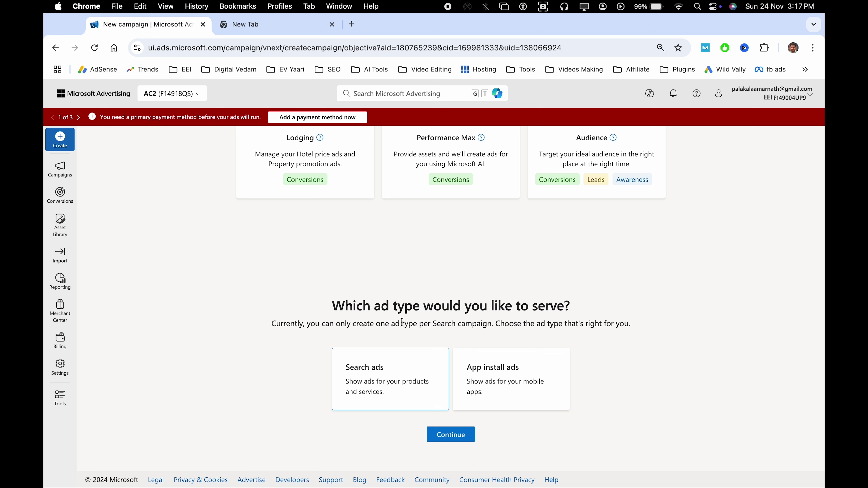
- Switch to the empty browser tab and load the Bing home page at bing.com
click(290, 33)
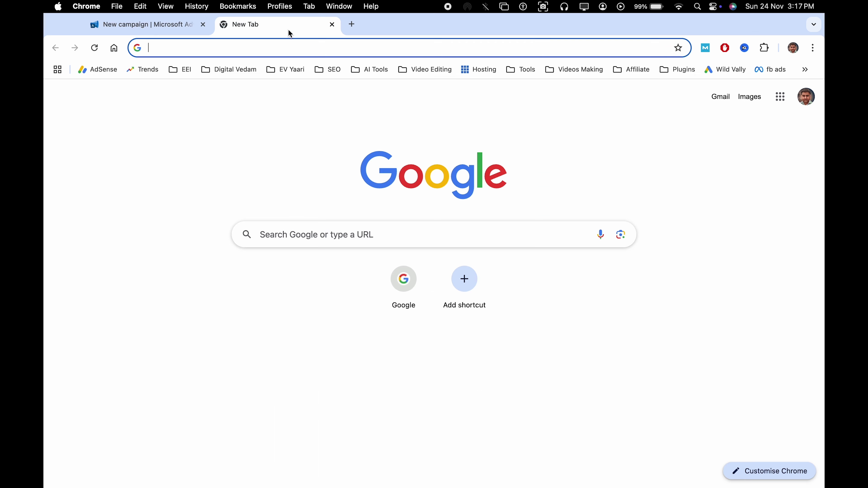
text(bing.c)
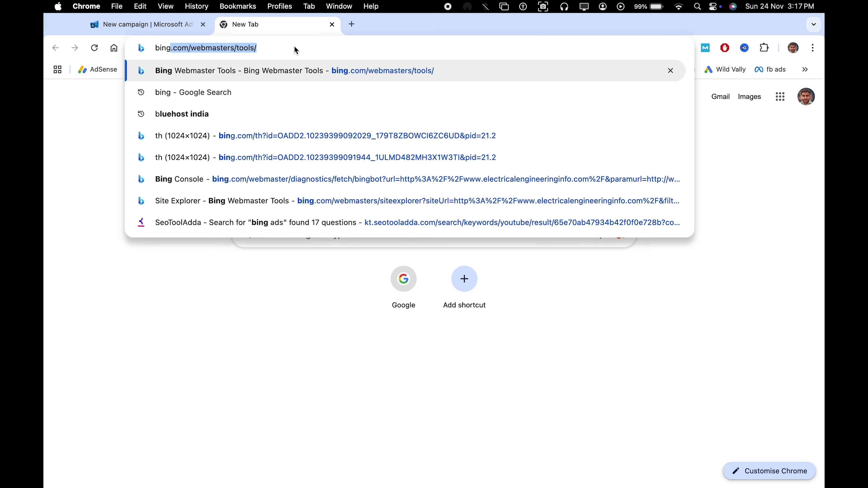
text(om)
key(Delete)
key(Return)
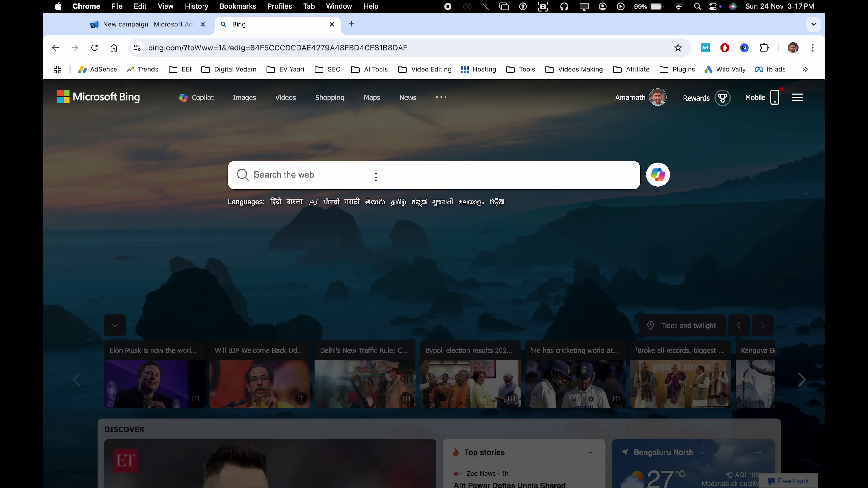
- Search Bing for "digital marketing courses" using the matching search suggestion
click(376, 177)
text(digita)
text(l ma)
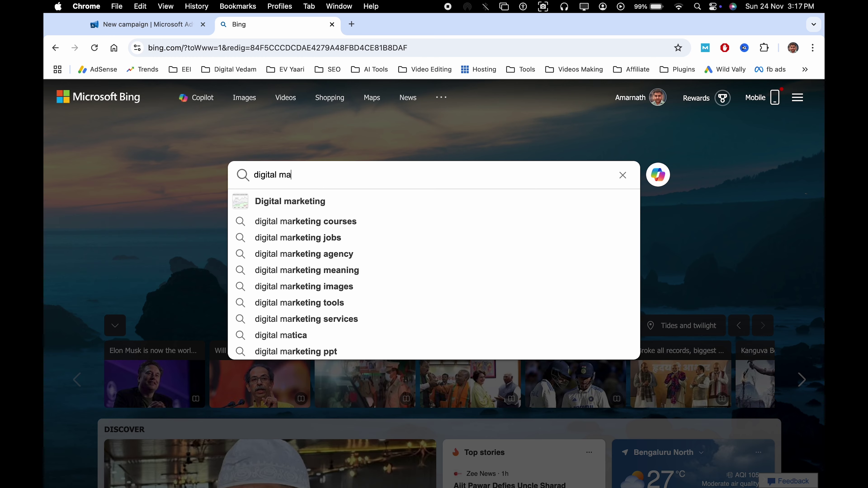
key(Down)
key(Down)
key(Return)
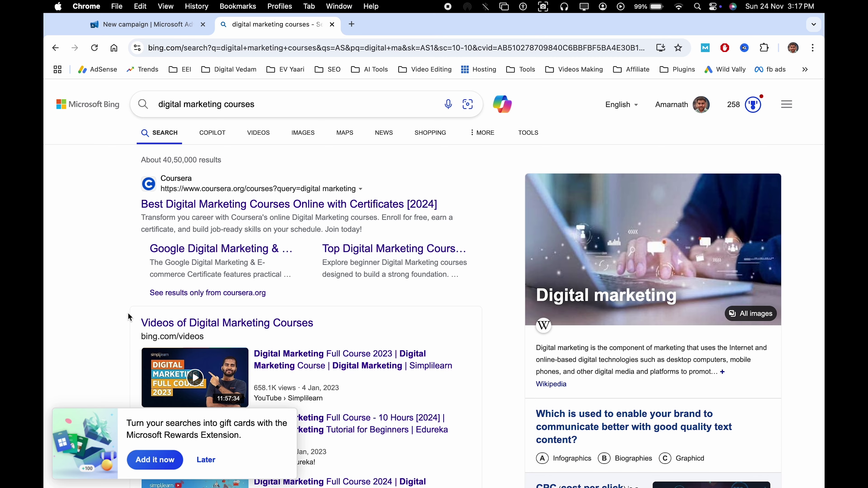
- Look through the digital marketing courses results for sponsored listings, postponing the Microsoft Rewards extension offer
scroll(120, 314, down, 10)
scroll(119, 314, down, 5)
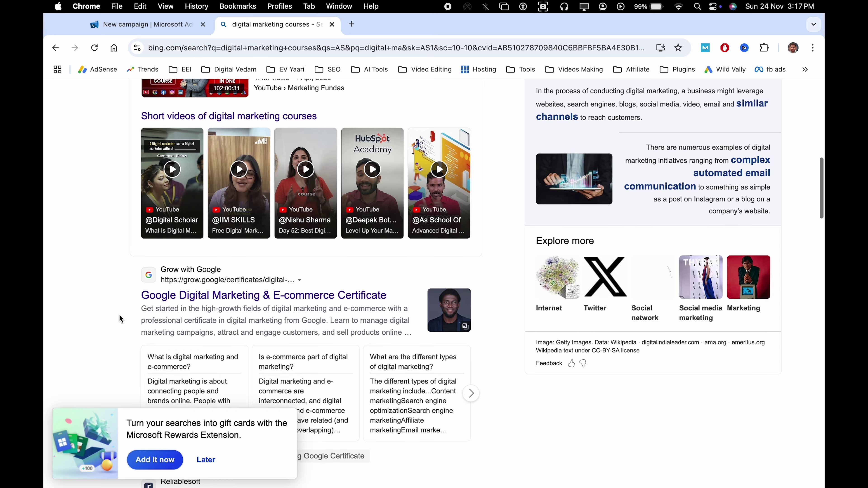
scroll(174, 415, down, 7)
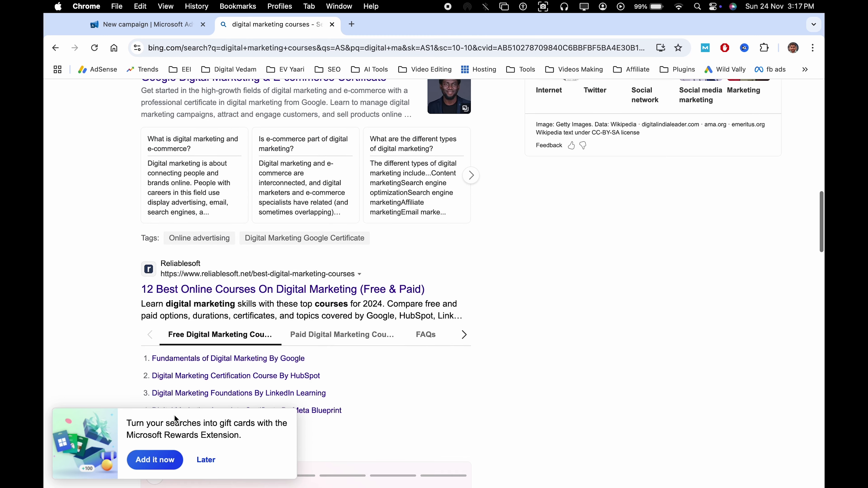
click(206, 460)
scroll(119, 371, down, 5)
scroll(107, 333, down, 14)
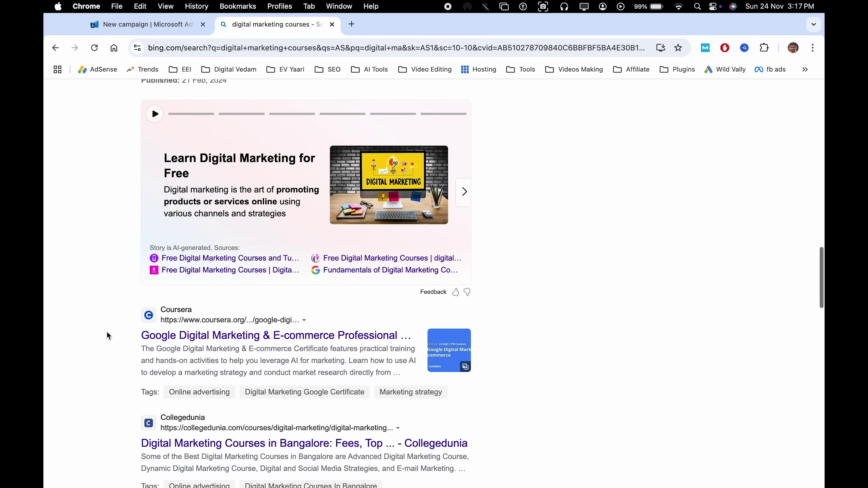
scroll(107, 333, down, 11)
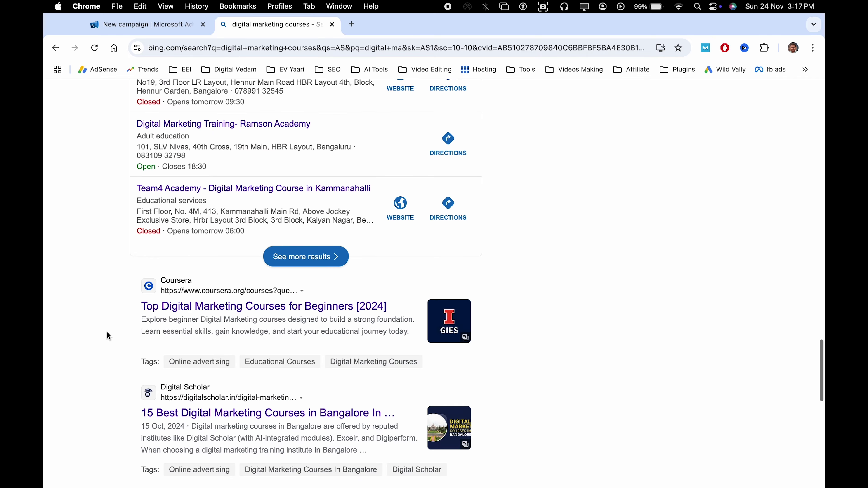
scroll(107, 332, down, 8)
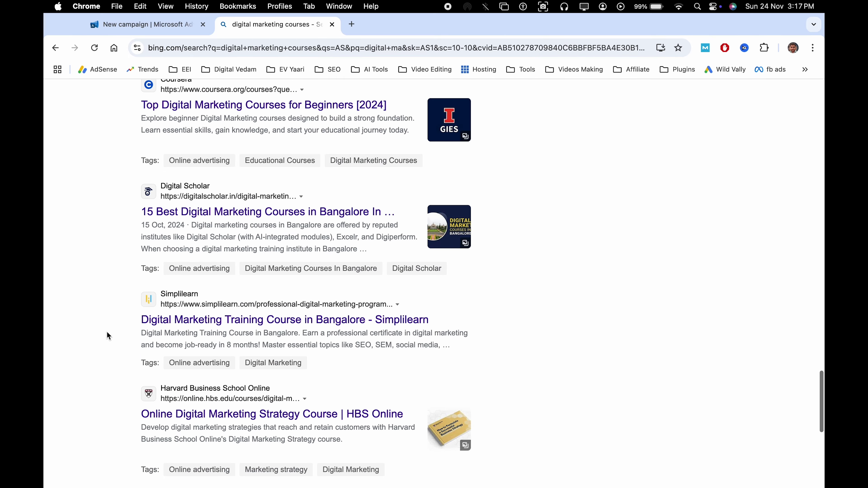
scroll(107, 332, up, 20)
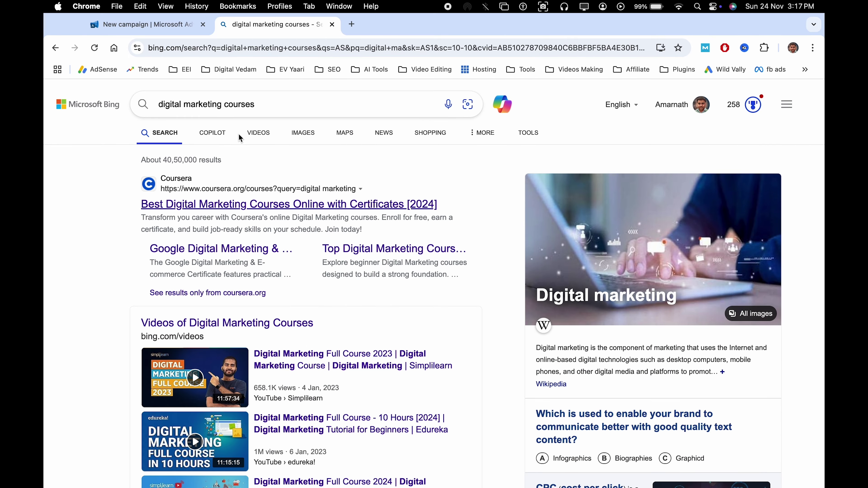
- Replace the Bing query with "accounting software" and run the search
click(240, 102)
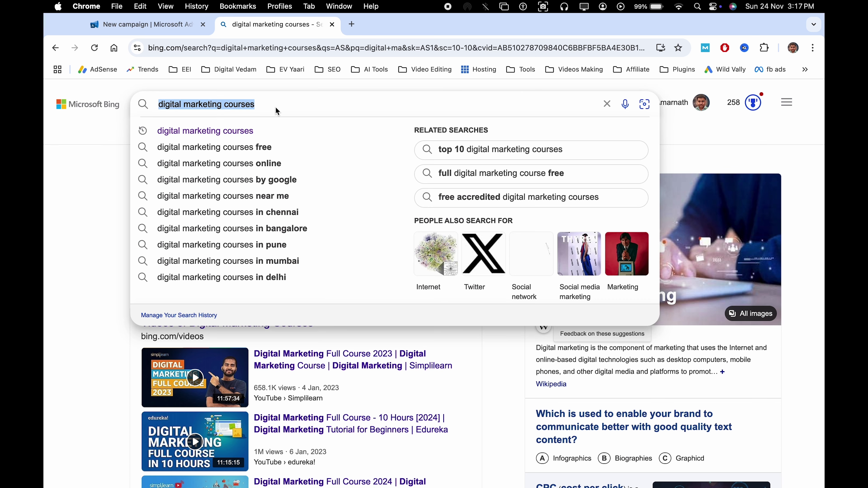
text(accou)
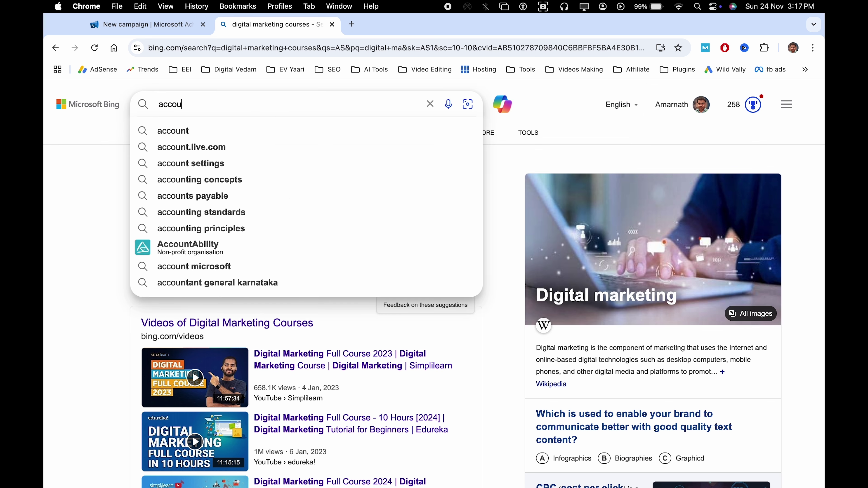
text(nting)
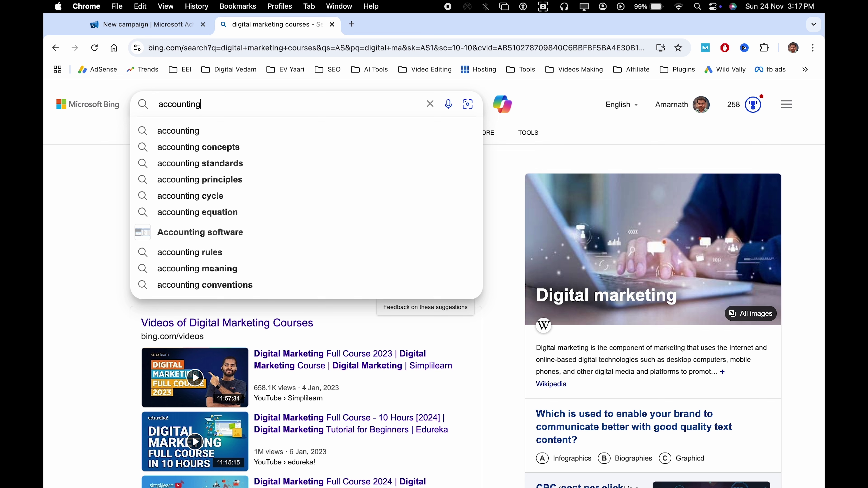
text( software)
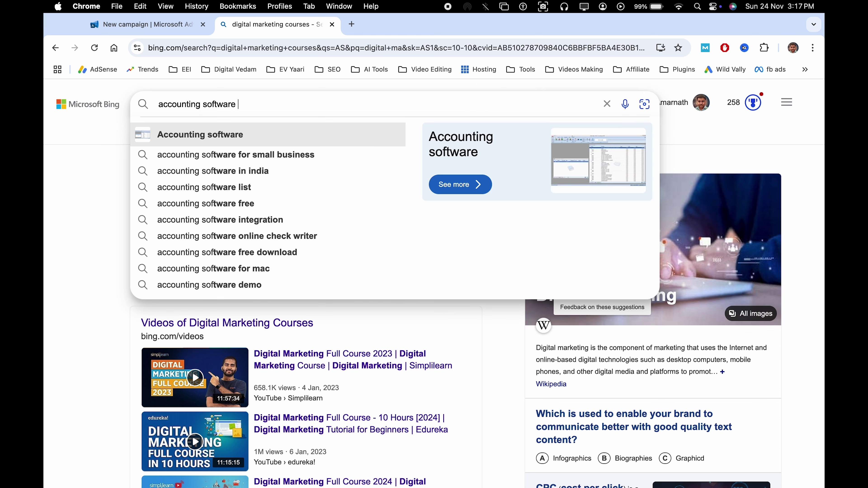
key(Return)
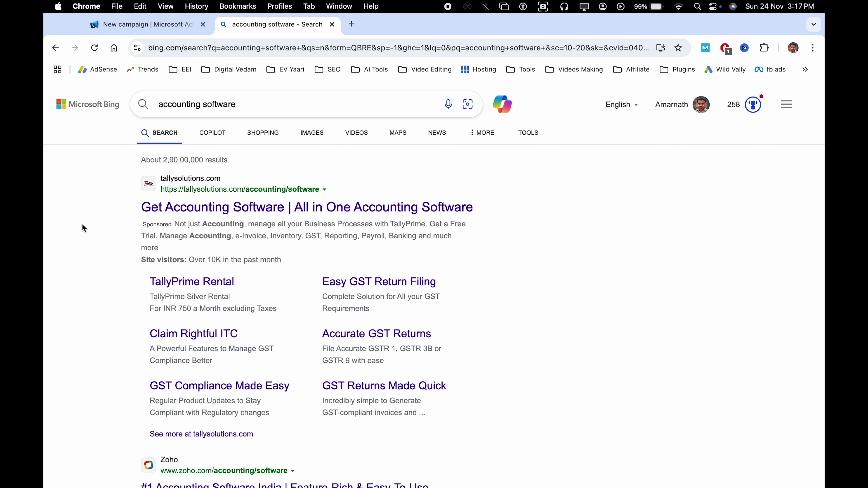
- Examine the sponsored listings in the accounting software results and compare them with the organic results below
scroll(101, 278, down, 5)
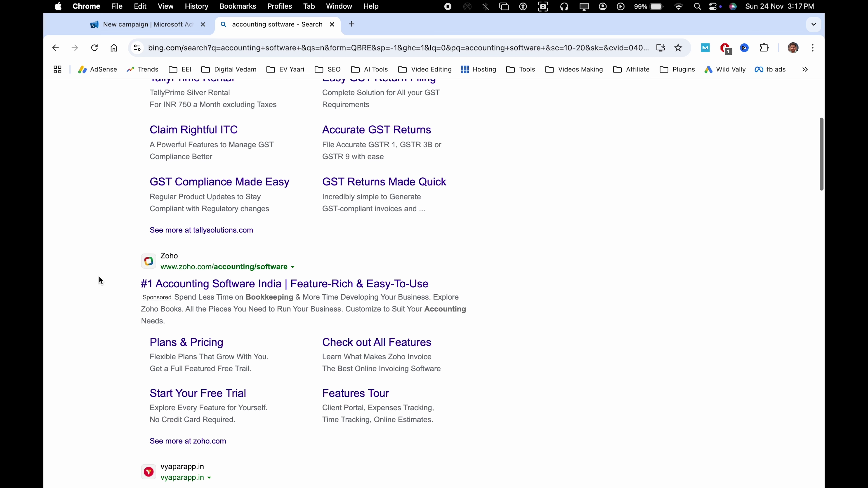
scroll(101, 281, down, 8)
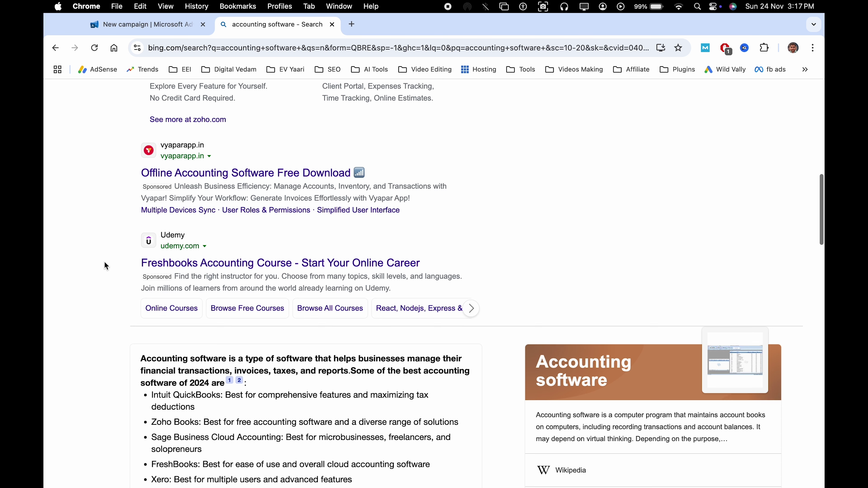
scroll(105, 264, up, 15)
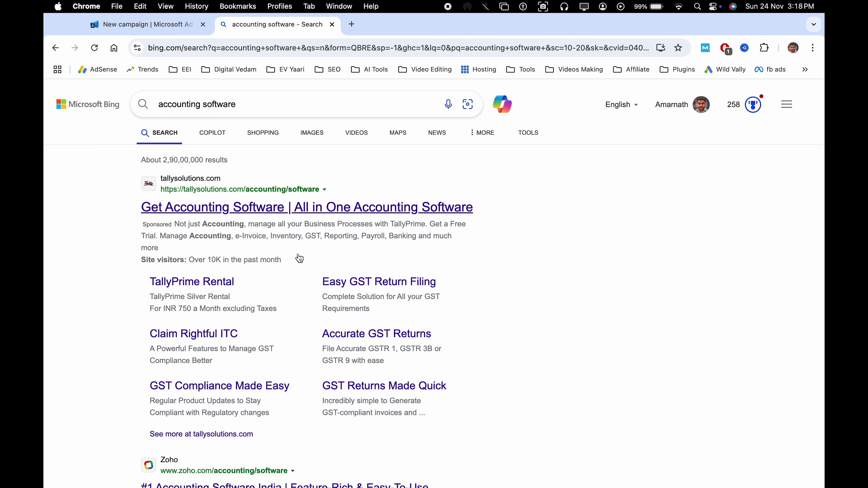
scroll(299, 259, down, 7)
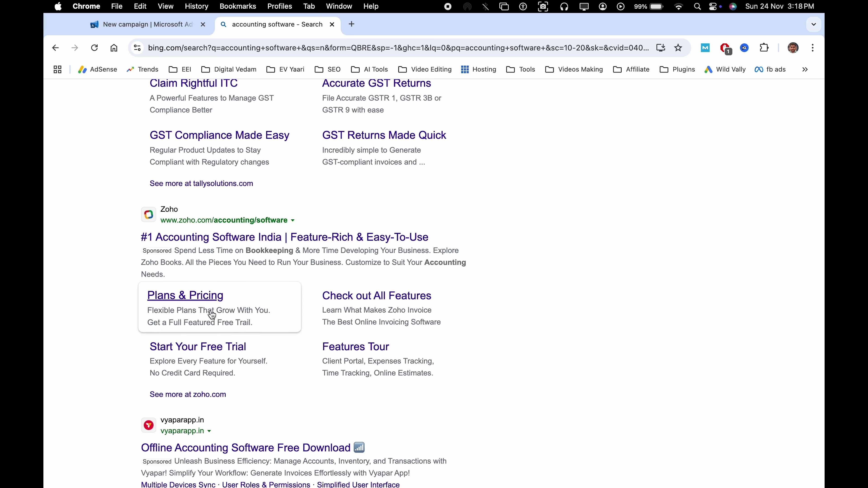
scroll(212, 315, down, 3)
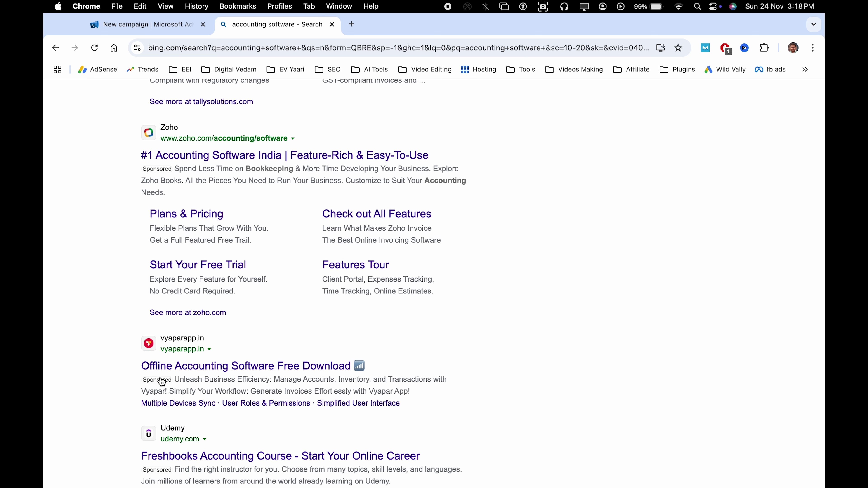
scroll(225, 369, down, 5)
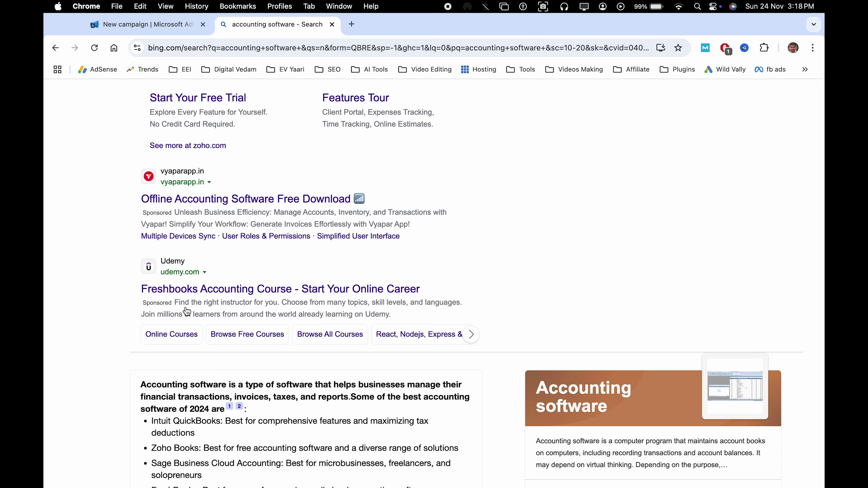
scroll(187, 311, down, 10)
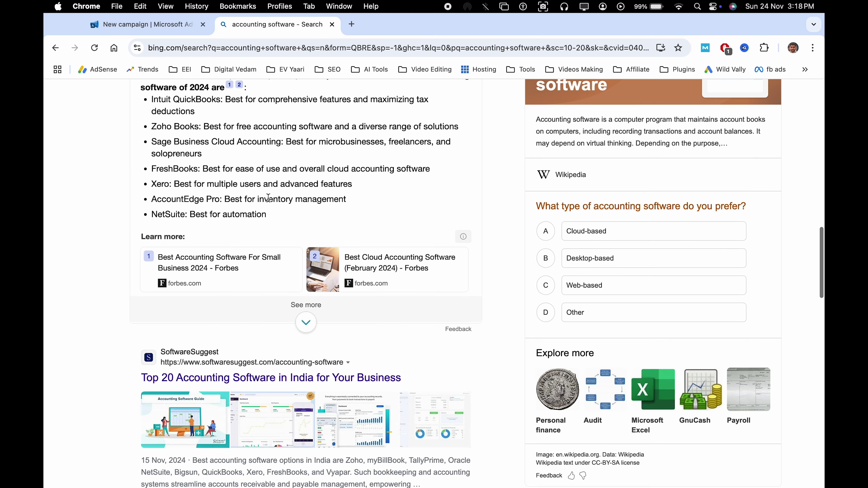
scroll(226, 328, up, 4)
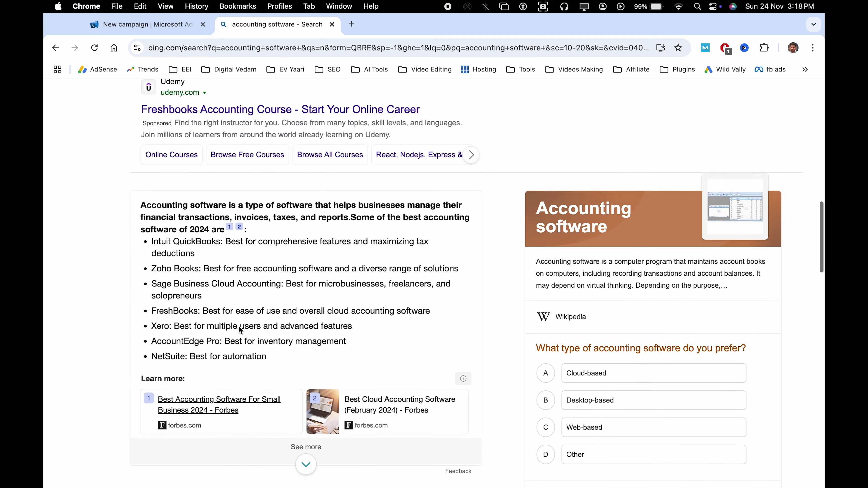
scroll(240, 330, up, 20)
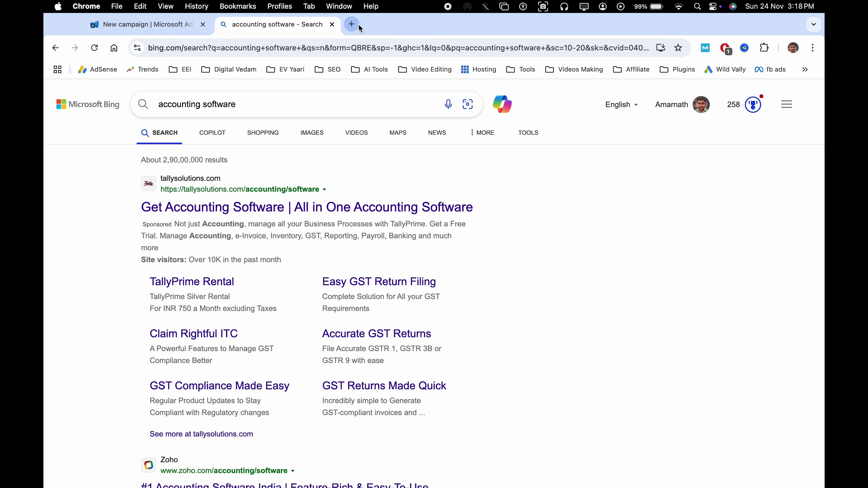
- Duplicate the accounting software results tab and search for "digital marketing courses" in the copy
right_click(274, 34)
click(286, 101)
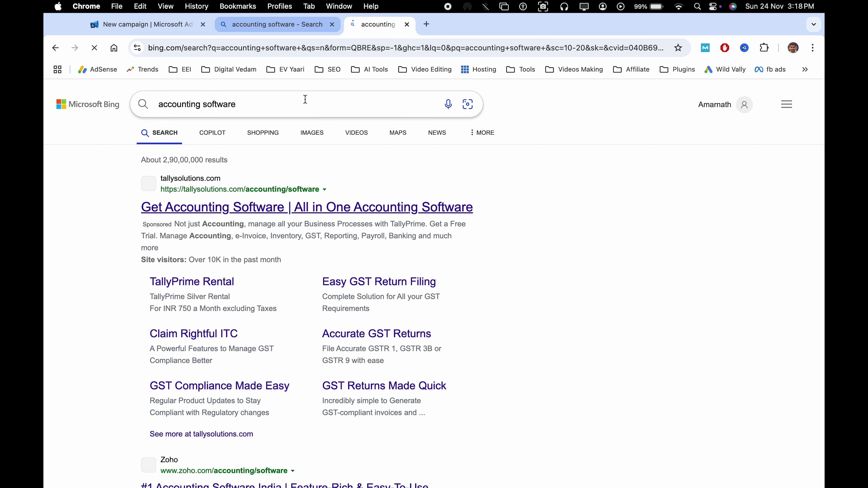
click(262, 106)
key(super+a)
text(digit)
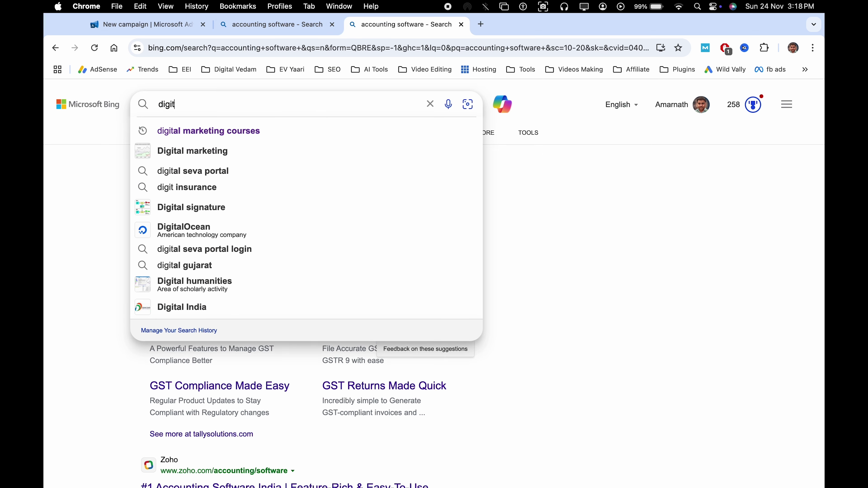
key(Down)
key(Return)
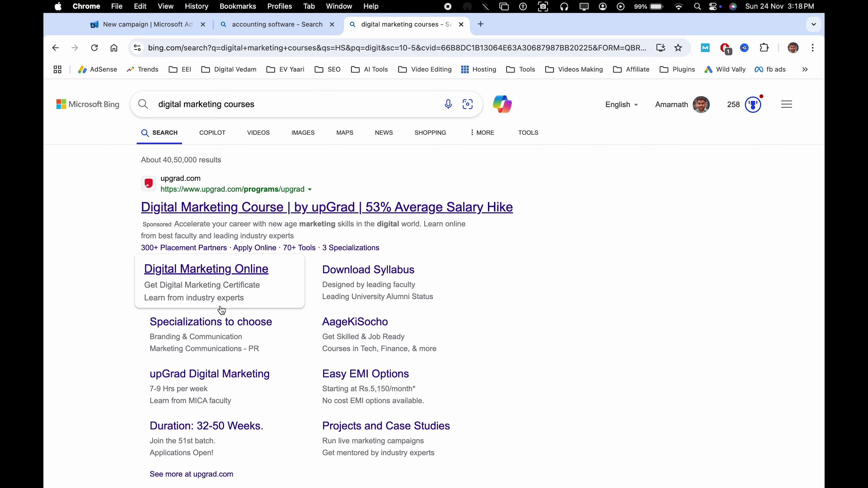
- Examine the sponsored listings above the organic results for digital marketing courses
scroll(137, 308, down, 5)
scroll(128, 319, down, 2)
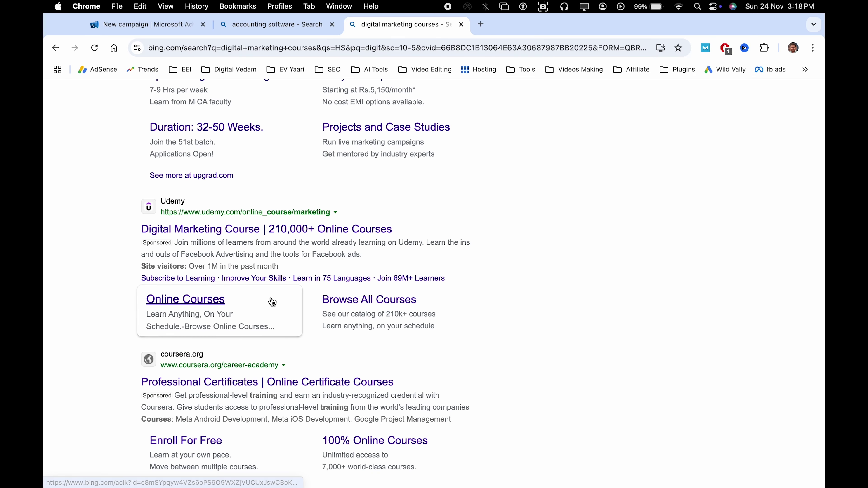
scroll(184, 270, down, 4)
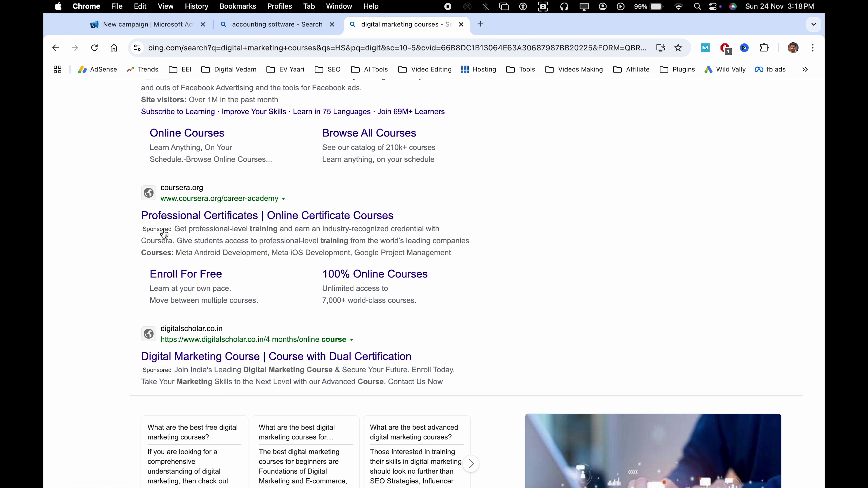
scroll(229, 277, down, 3)
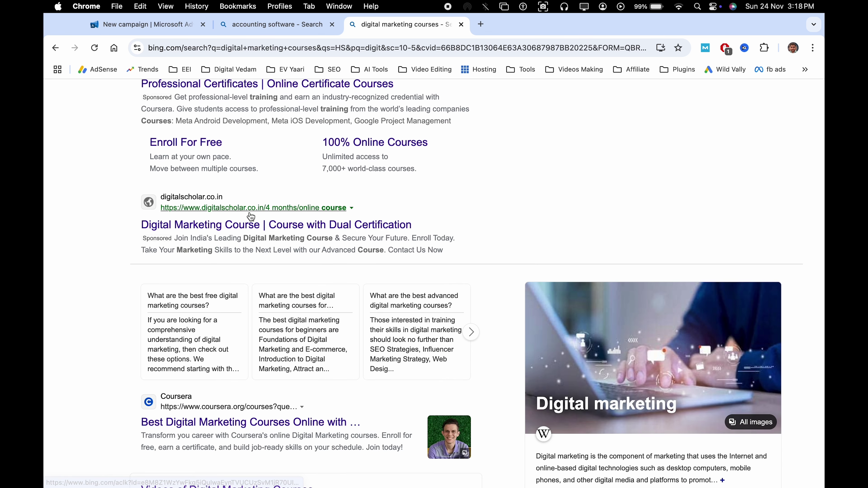
scroll(249, 261, down, 4)
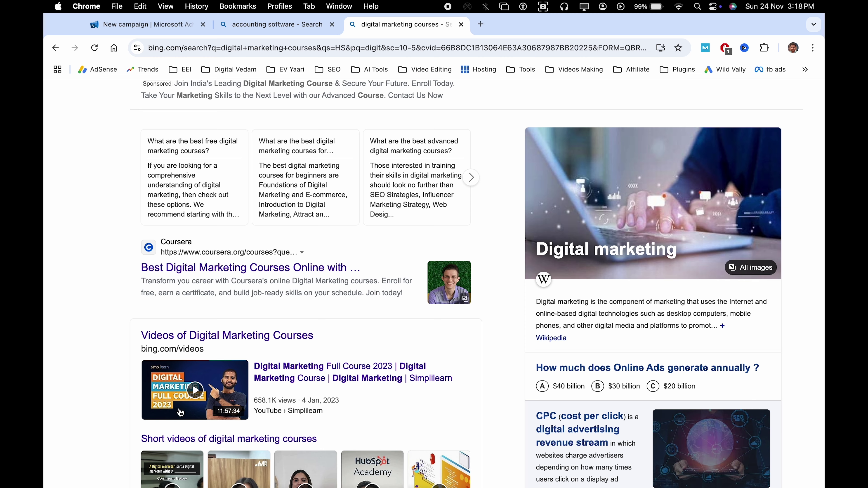
scroll(335, 316, down, 2)
scroll(86, 252, up, 15)
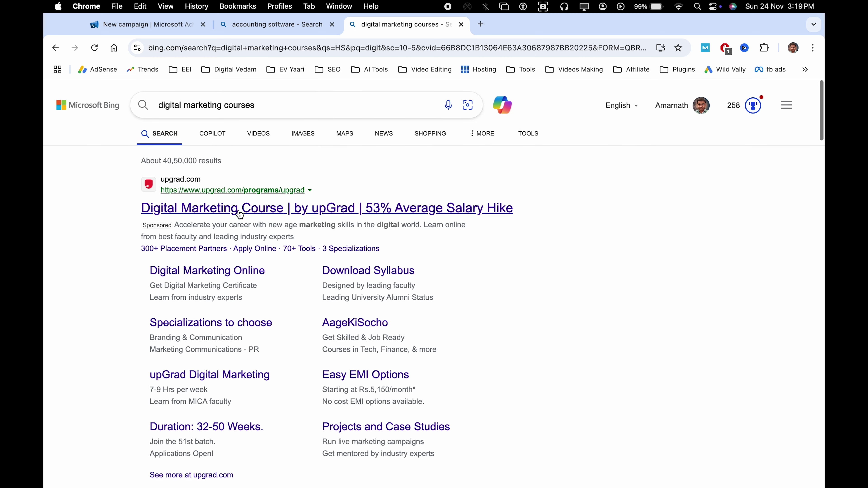
scroll(284, 419, down, 6)
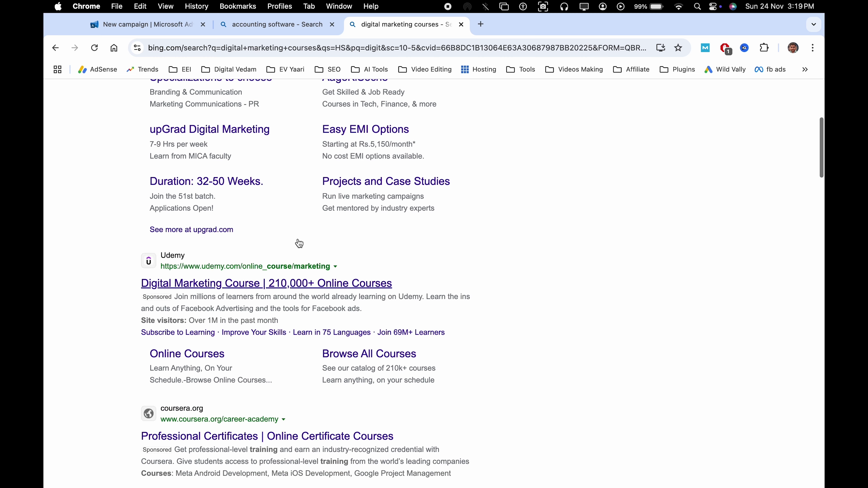
scroll(284, 267, up, 6)
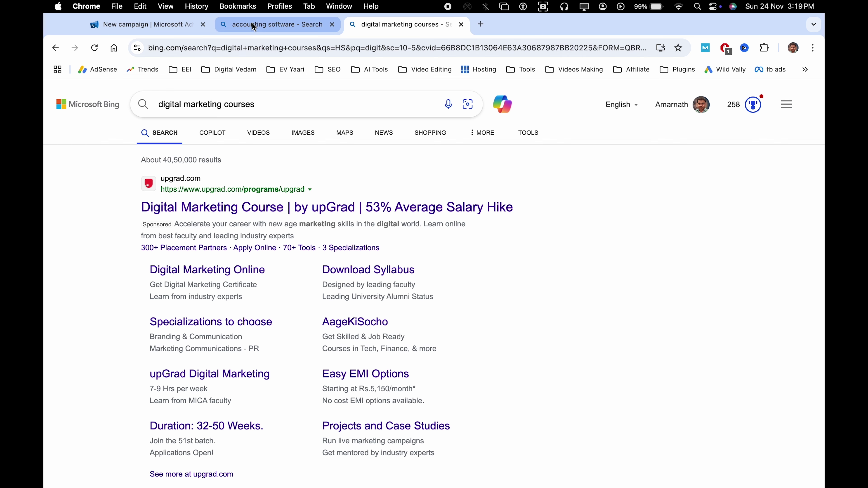
- Select App install ads as the ad type in the new campaign, and return to the digital marketing courses results
click(147, 24)
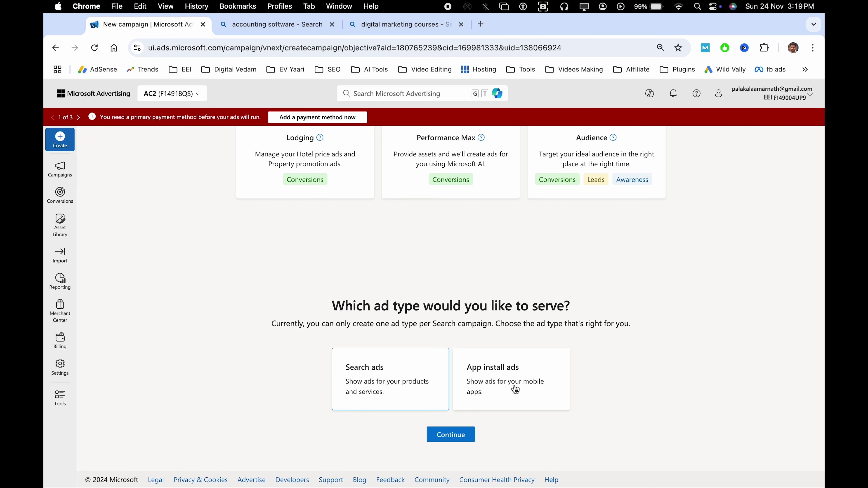
click(504, 398)
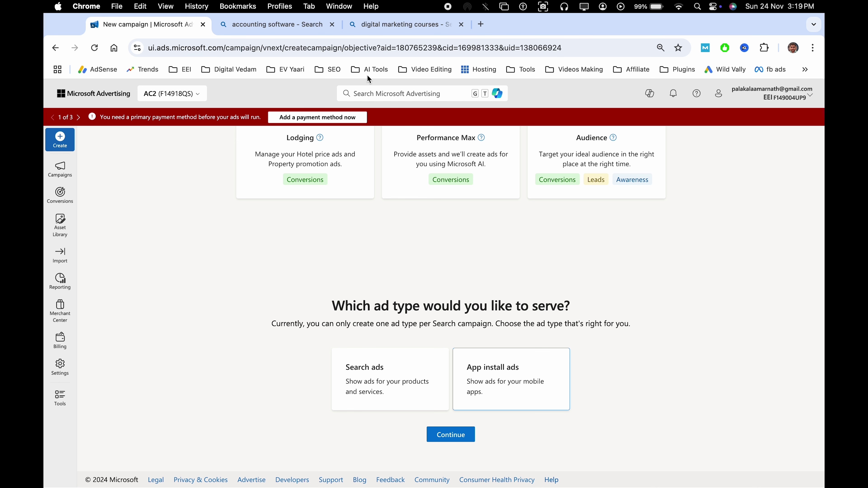
click(392, 32)
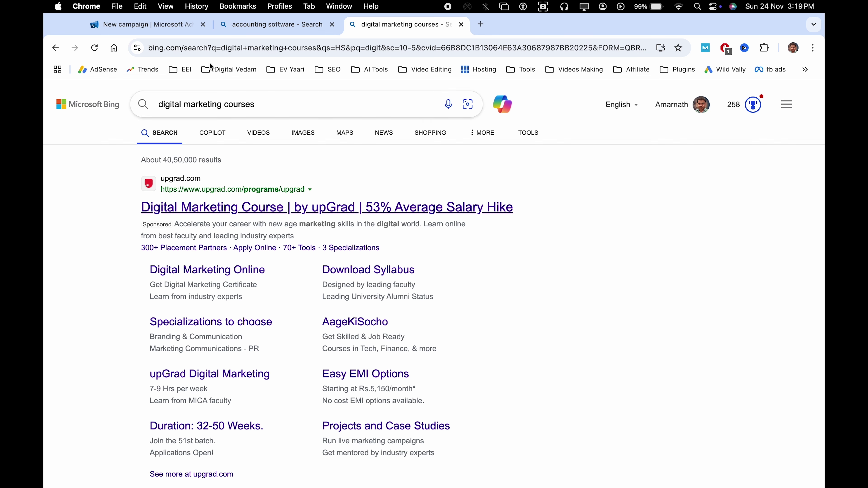
- Search Bing for "bing app ads" in place of the accounting software query, and open the image results
click(166, 25)
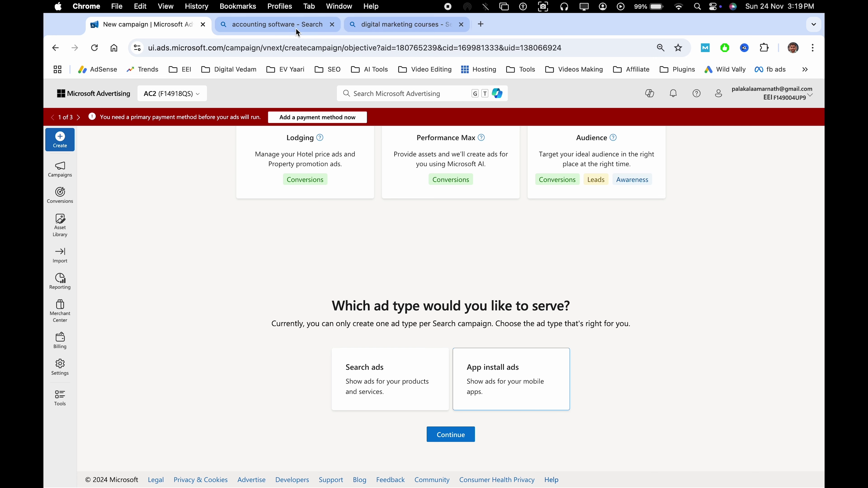
click(273, 24)
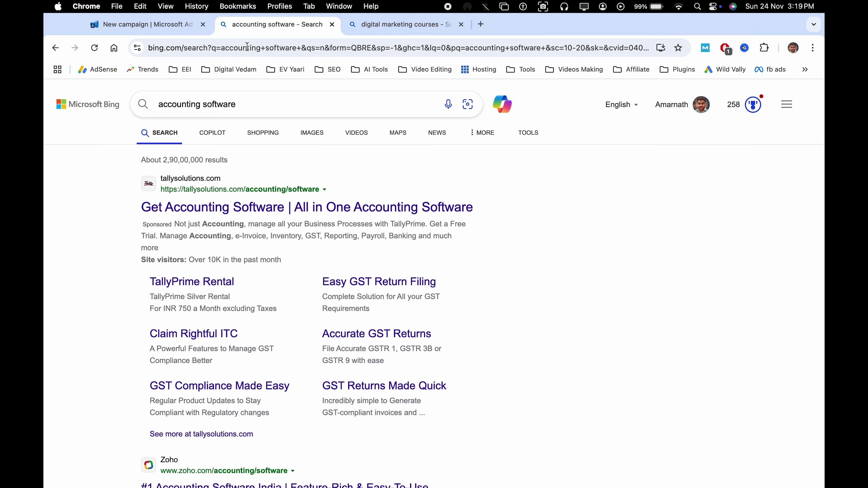
click(195, 107)
text(bing pp)
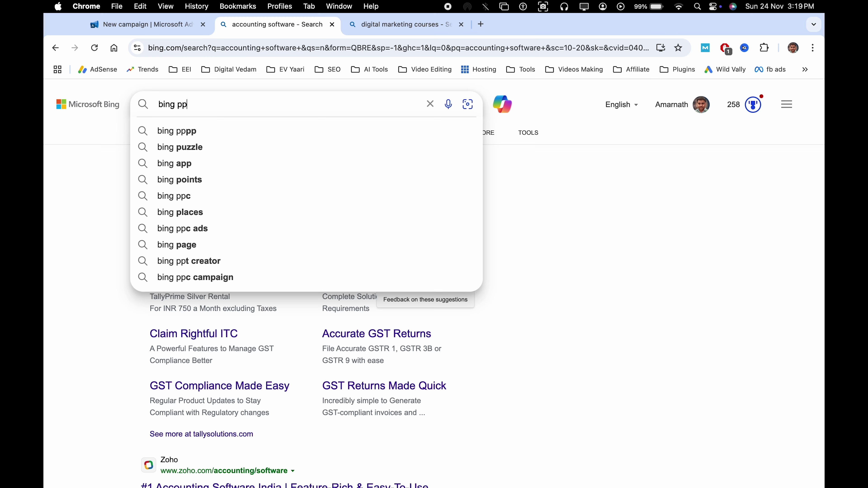
key(BackSpace)
text(app ads)
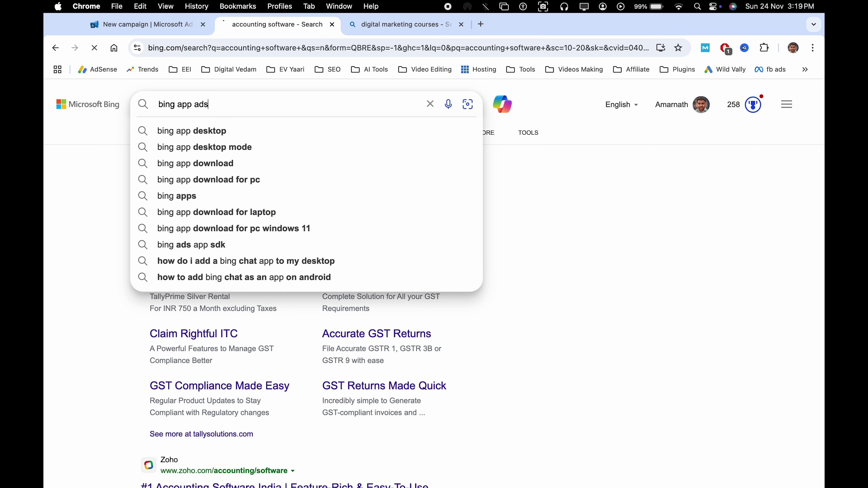
key(Return)
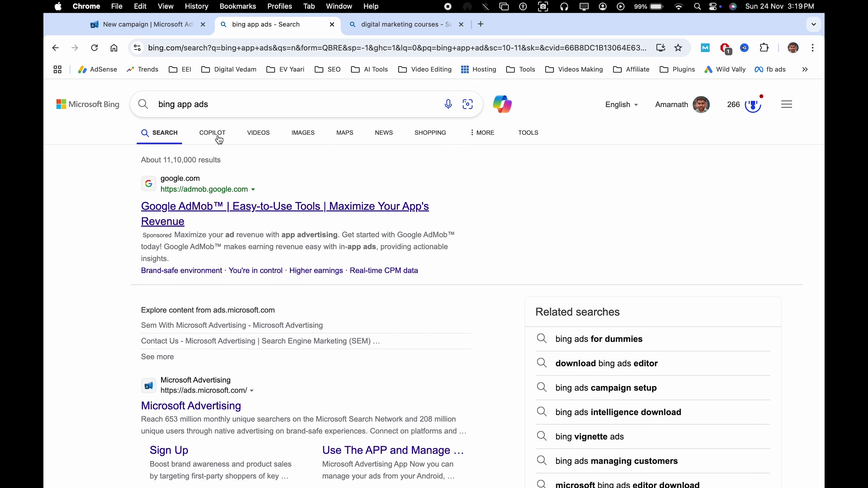
click(308, 134)
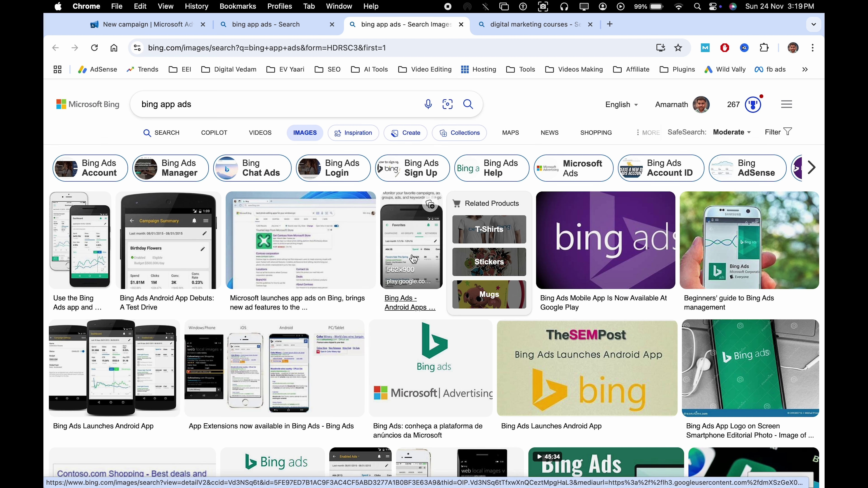
- Examine image examples of app ads on Bing, including the Microsoft app ads launch and the Bing Ads app extensions
click(319, 252)
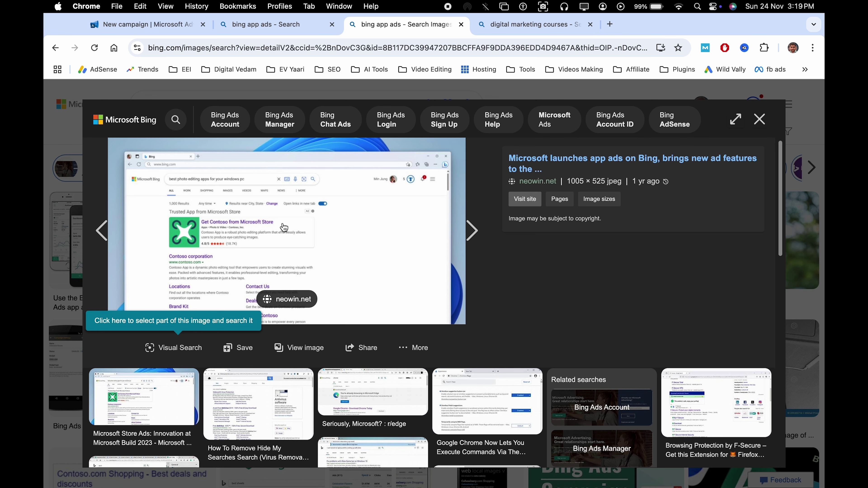
click(760, 120)
click(113, 367)
click(470, 231)
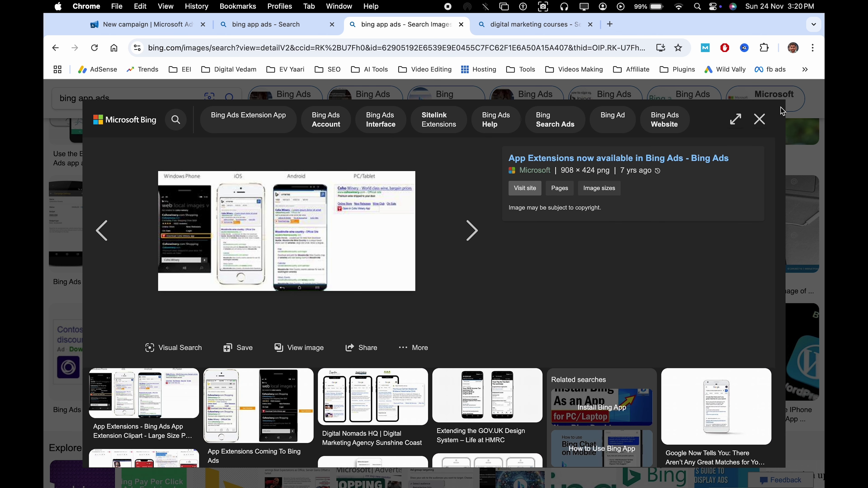
click(759, 118)
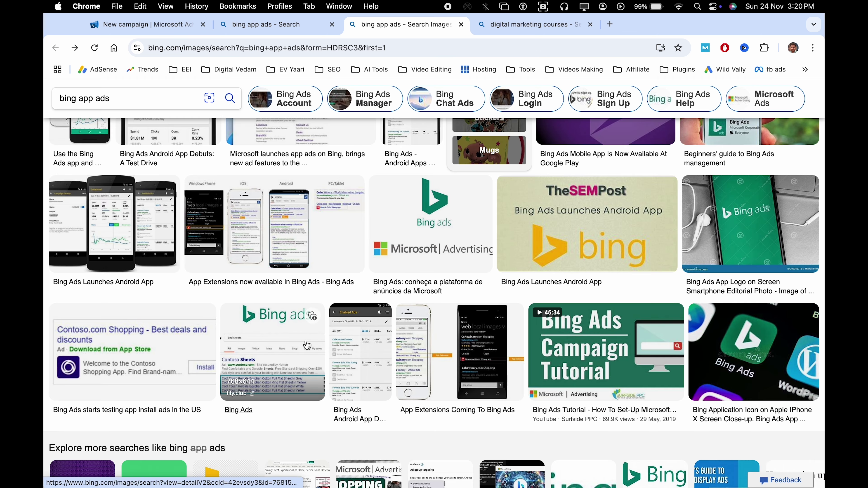
scroll(140, 356, down, 2)
scroll(140, 355, down, 3)
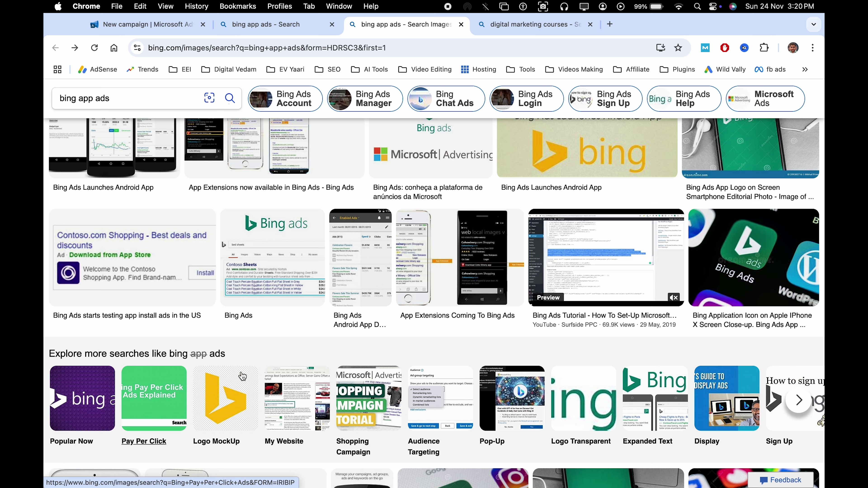
scroll(395, 294, up, 8)
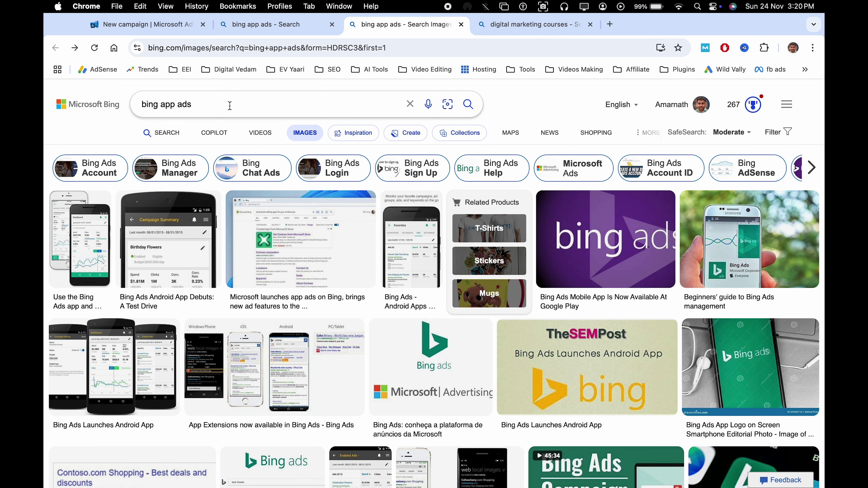
- Return to the new campaign, choose Search ads as the ad type, and continue to the campaign settings
click(248, 29)
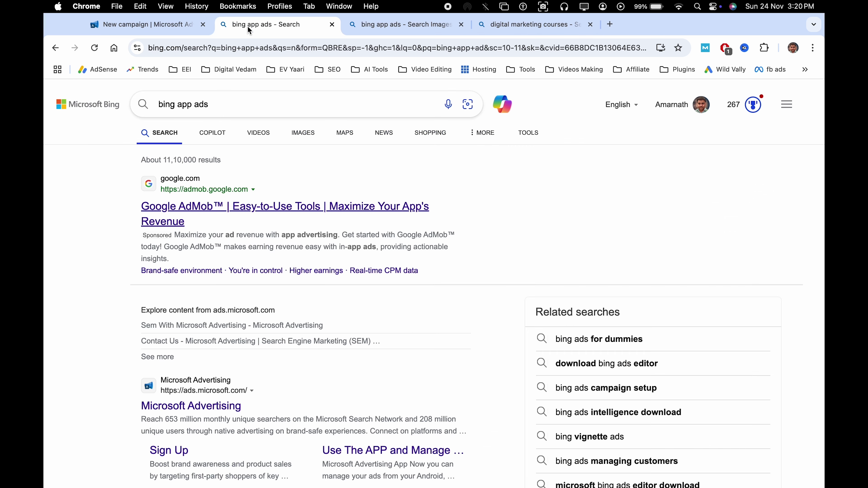
click(152, 25)
scroll(438, 383, up, 1)
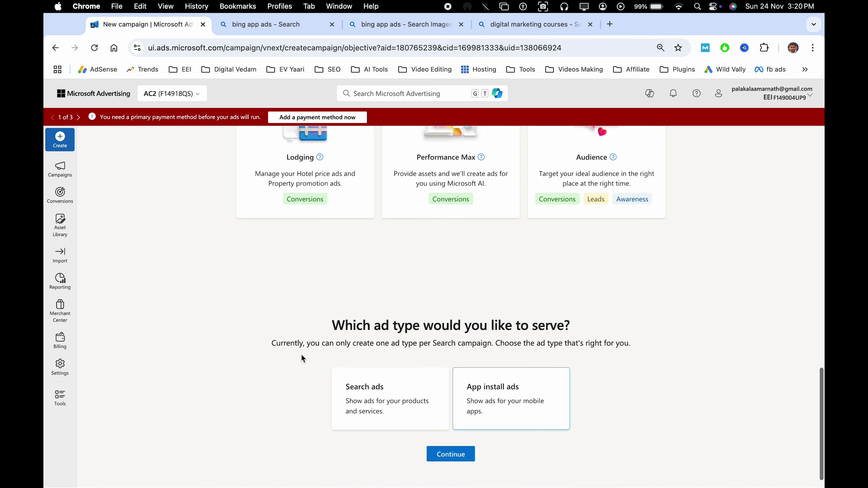
scroll(410, 380, down, 1)
click(382, 376)
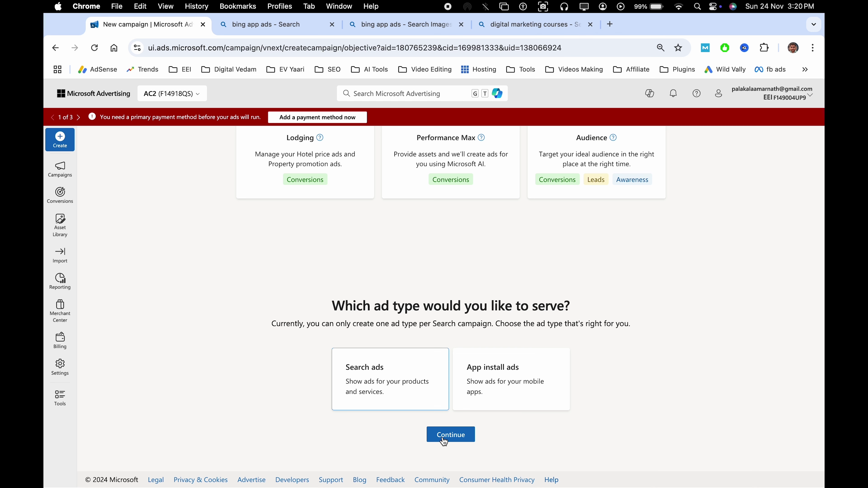
click(434, 442)
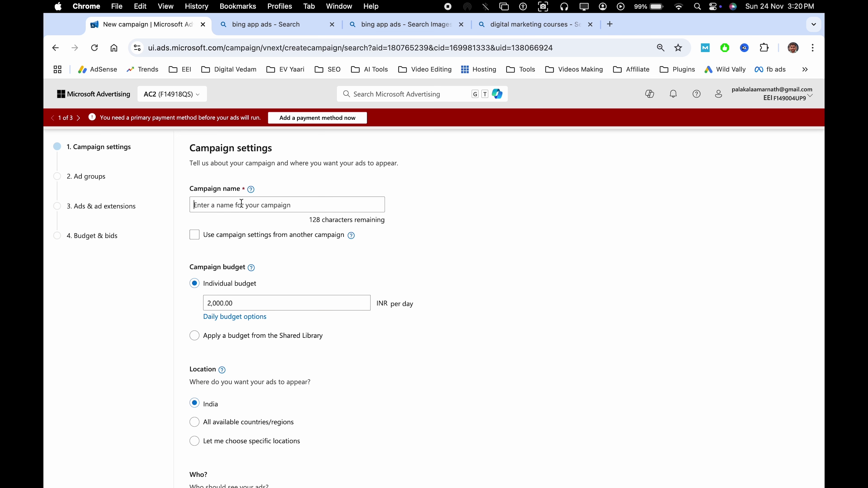
- Name the campaign Digital-Marketing-Delhi
text(Digi)
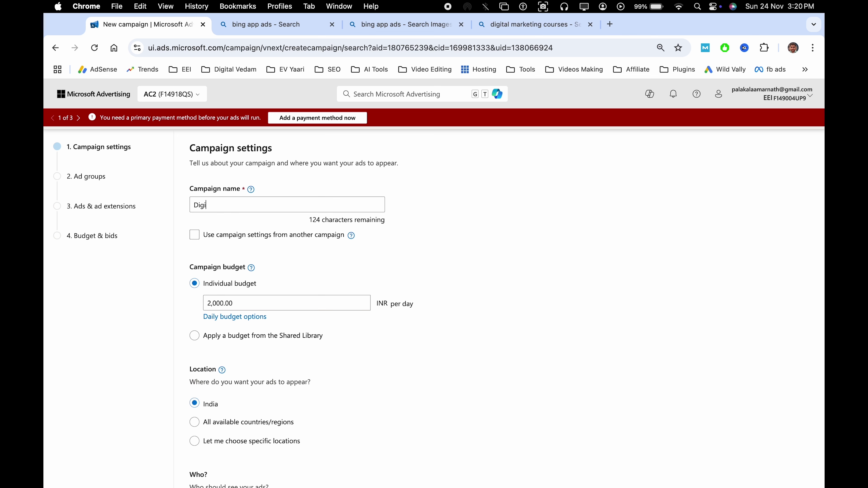
text(tal-marketing-d)
key(BackSpace)
text(Delhi)
click(221, 206)
key(BackSpace)
text(M)
triple_click(251, 210)
click(304, 203)
key(super+a)
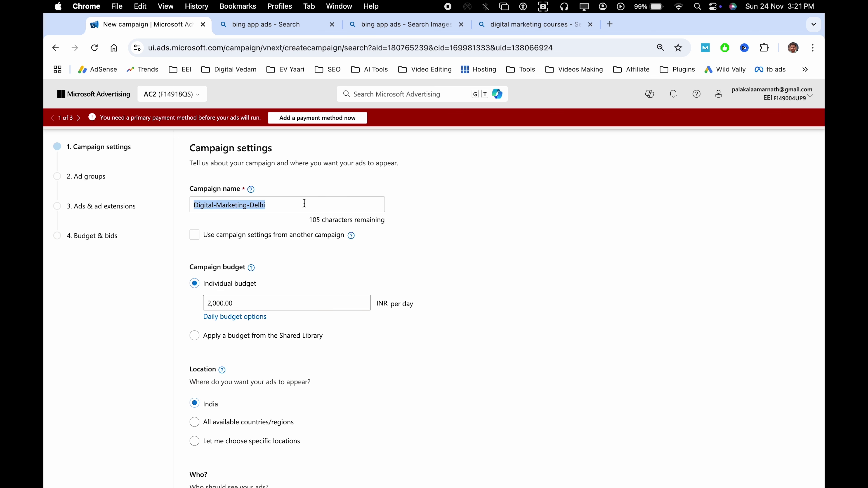
click(273, 205)
- Review the campaign settings from budget and location through languages, auto-generated assets, disclaimer and dynamic search ads
click(195, 236)
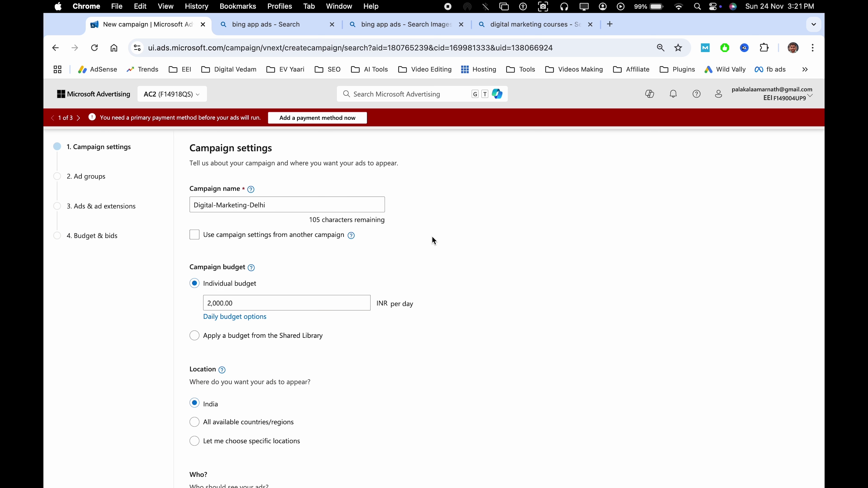
click(274, 209)
click(193, 236)
scroll(468, 246, down, 6)
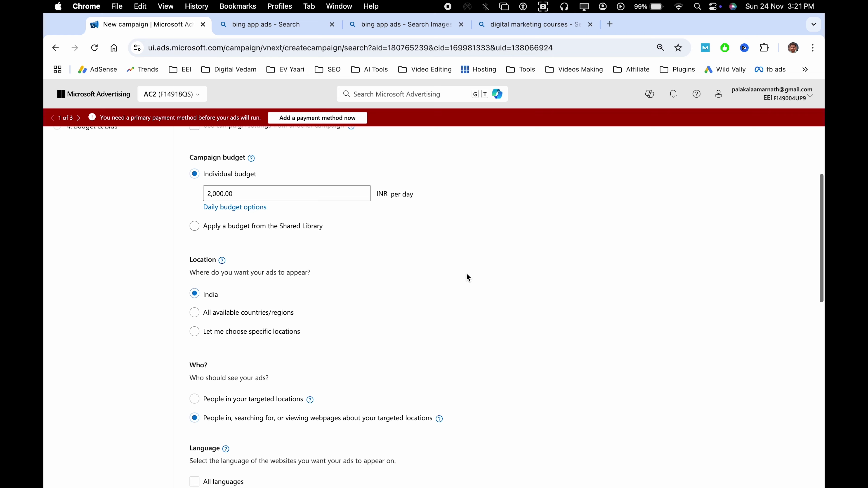
scroll(500, 337, down, 10)
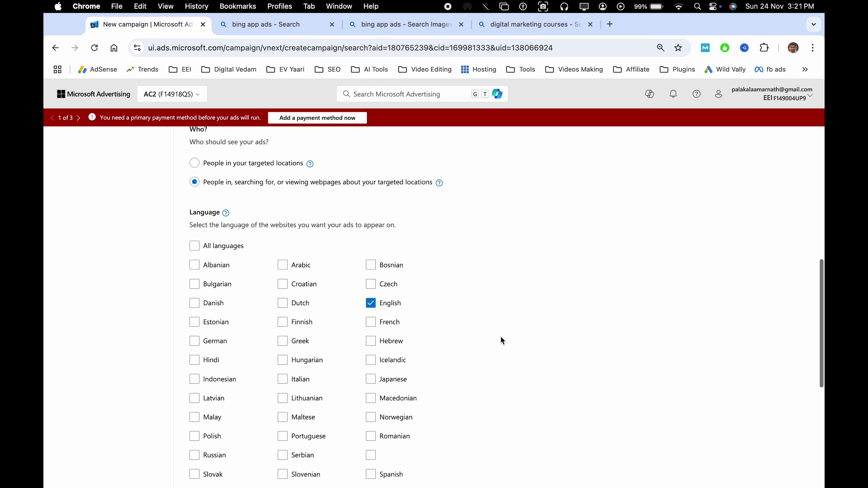
scroll(500, 340, down, 3)
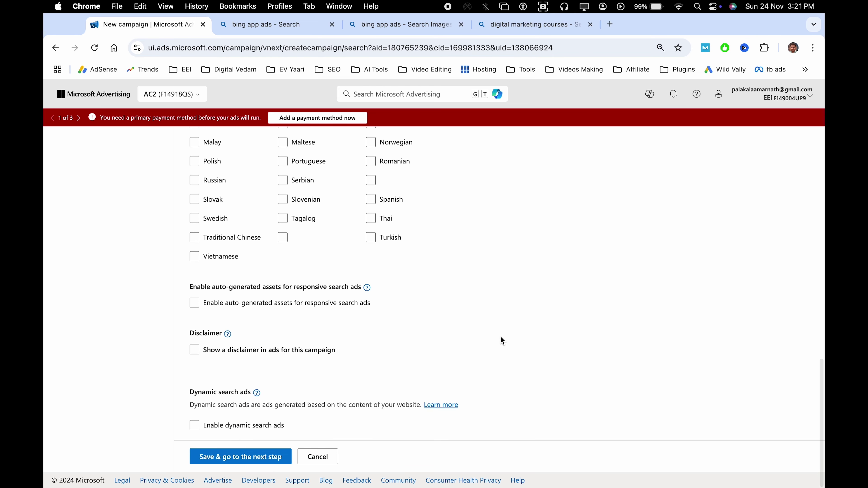
scroll(500, 340, up, 18)
scroll(484, 276, up, 2)
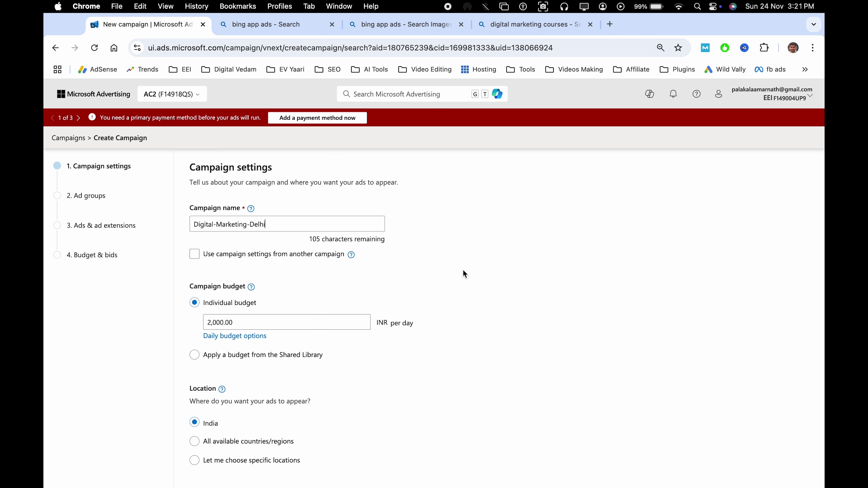
- Try reusing the campaign settings from Camp1 for the new campaign
click(195, 261)
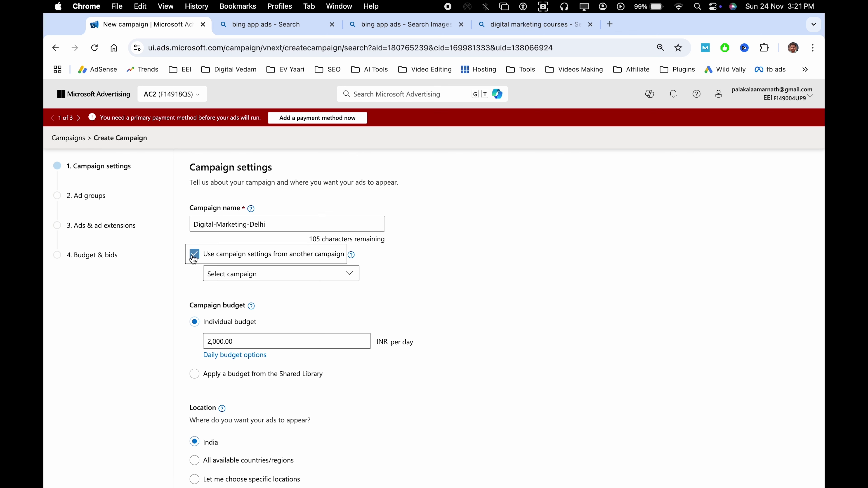
click(233, 275)
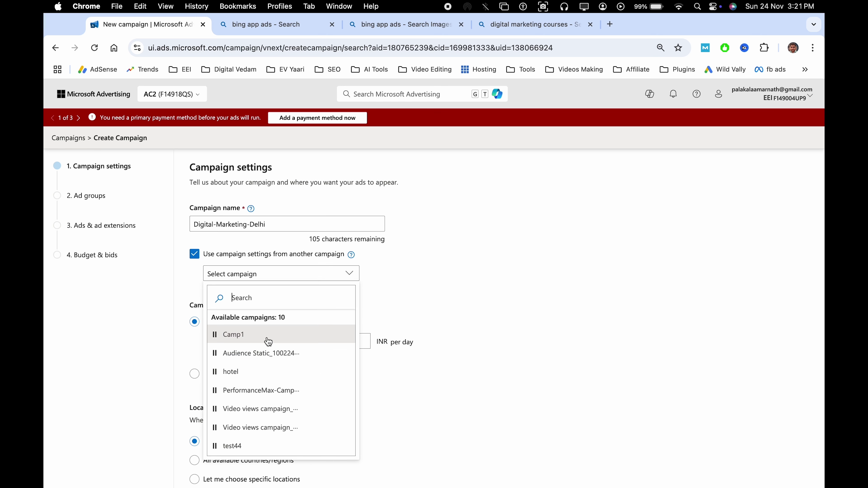
click(249, 337)
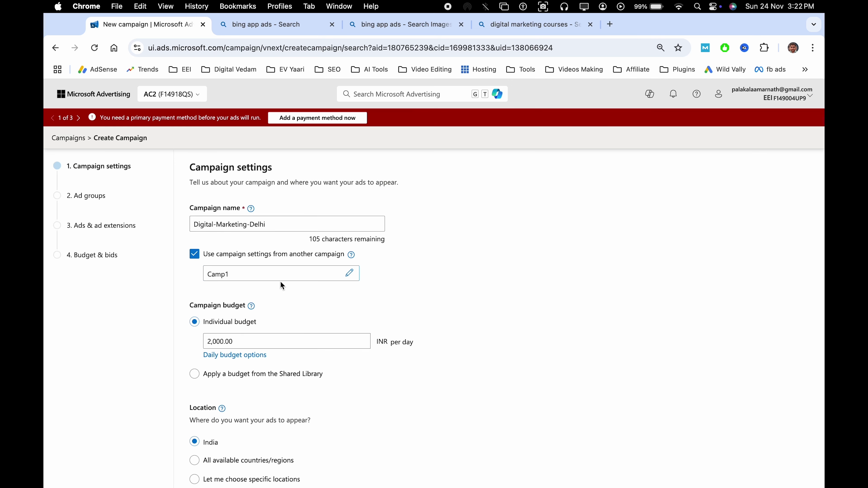
click(196, 258)
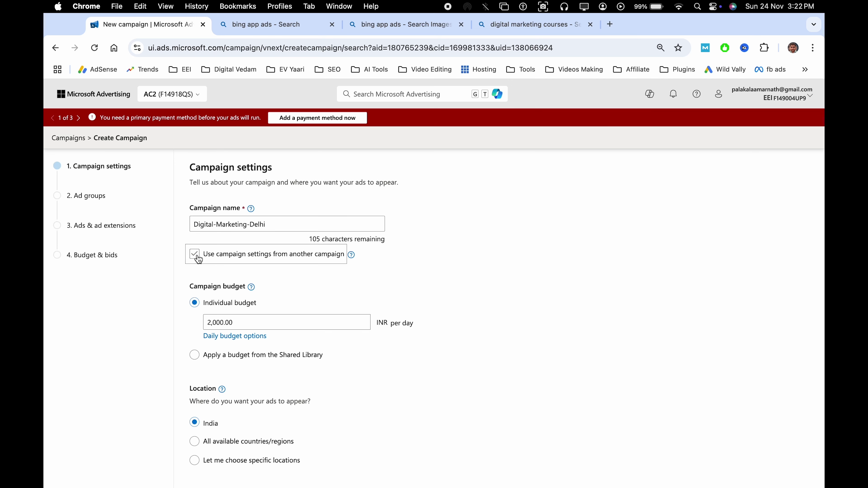
click(197, 258)
- Examine the individual daily budget amount and expand the daily budget options
scroll(386, 279, down, 2)
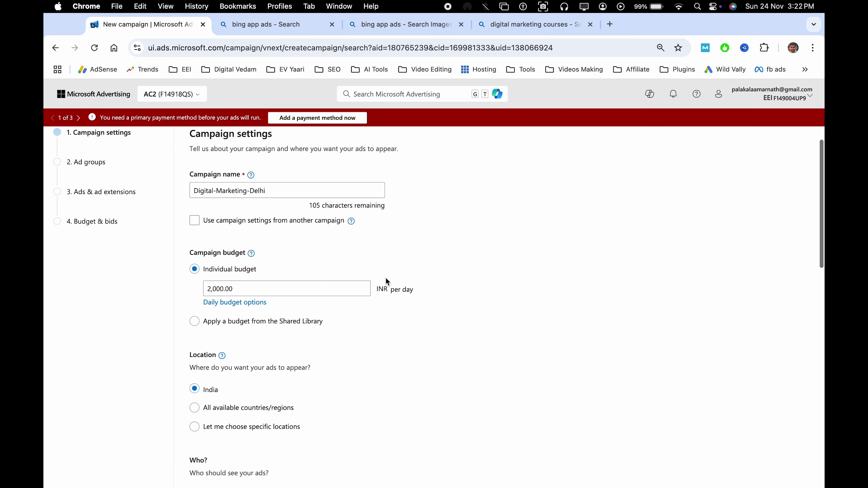
scroll(386, 278, down, 5)
double_click(240, 199)
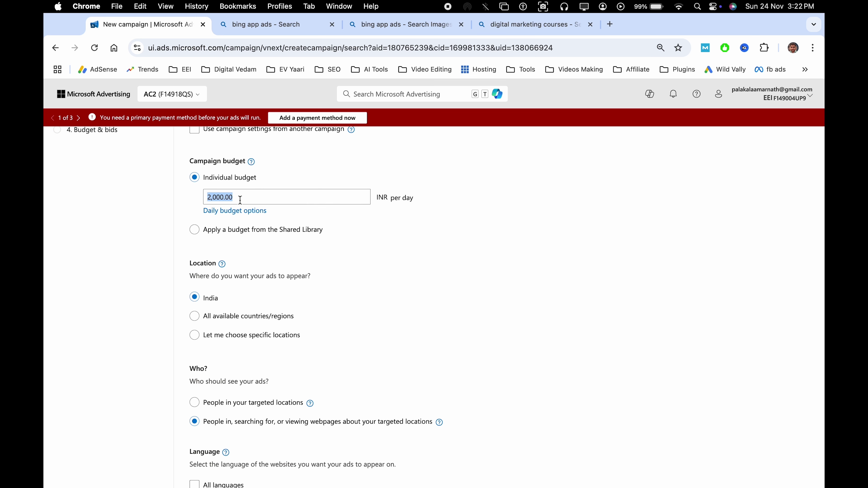
click(290, 200)
scroll(291, 200, up, 1)
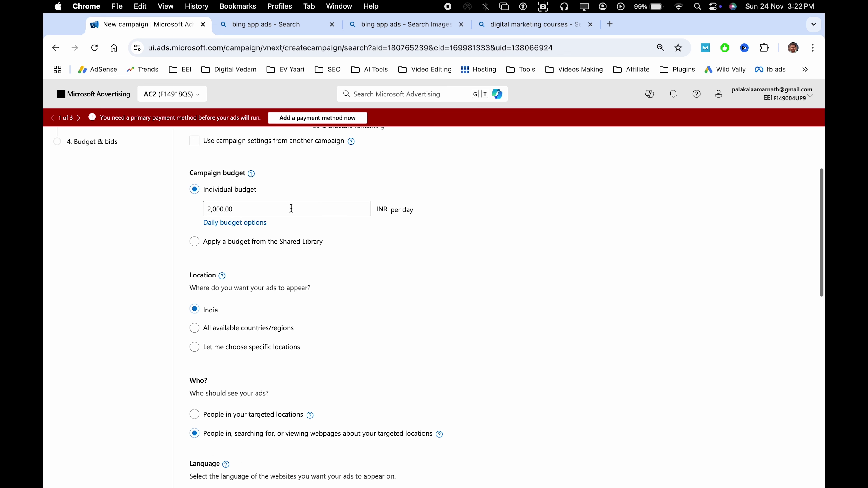
double_click(295, 208)
click(422, 220)
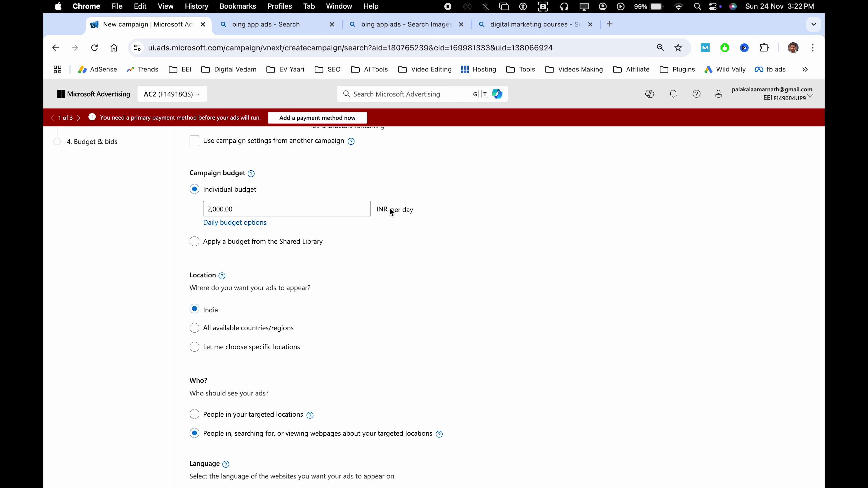
double_click(271, 211)
click(446, 223)
click(223, 223)
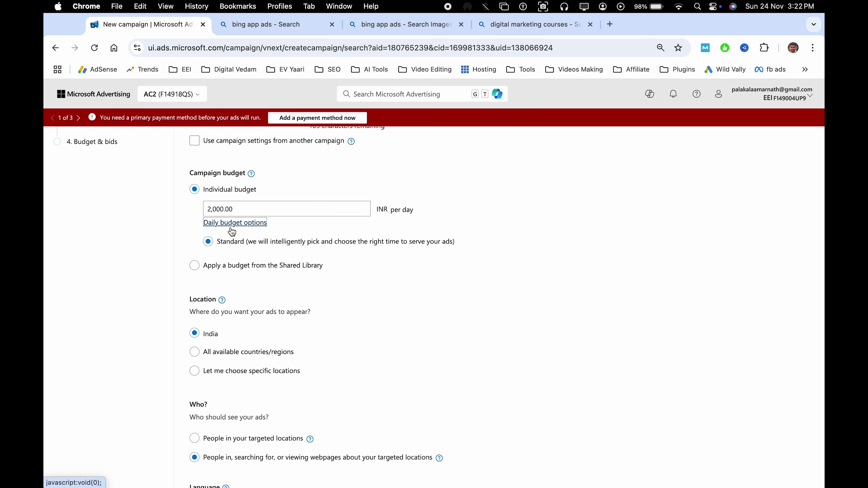
- Try applying a budget from the Shared Library, and switch back to Individual budget
scroll(430, 274, down, 2)
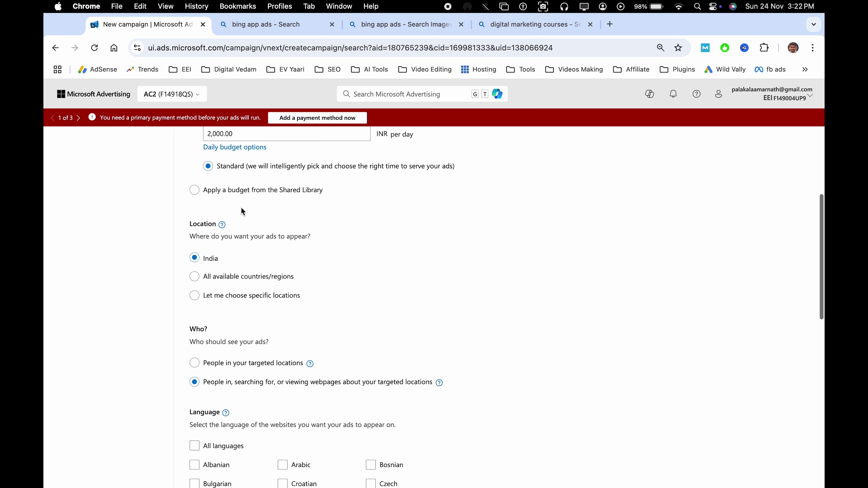
click(266, 190)
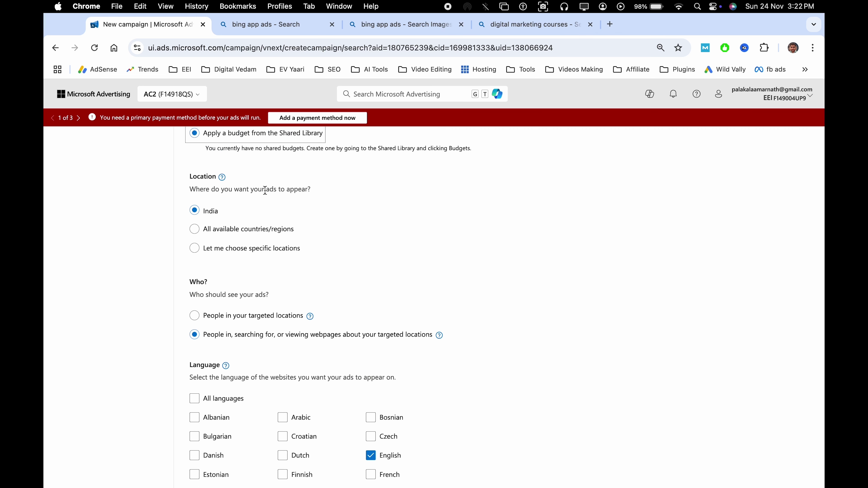
scroll(277, 246, up, 3)
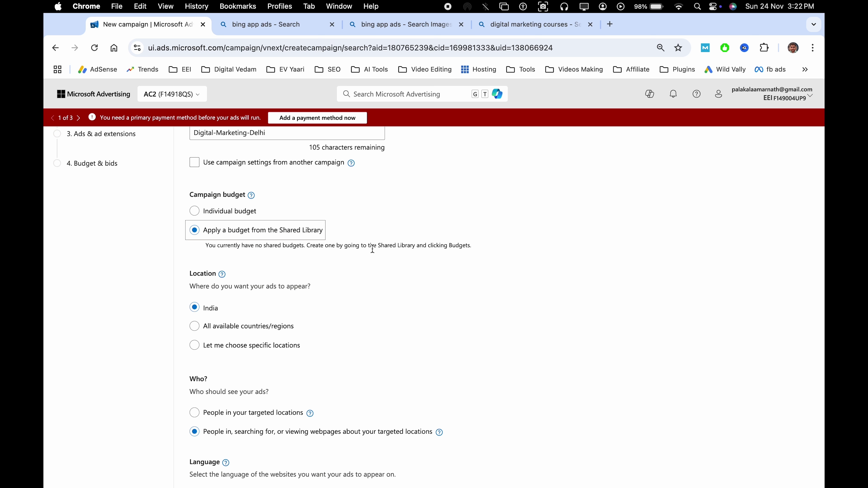
click(195, 211)
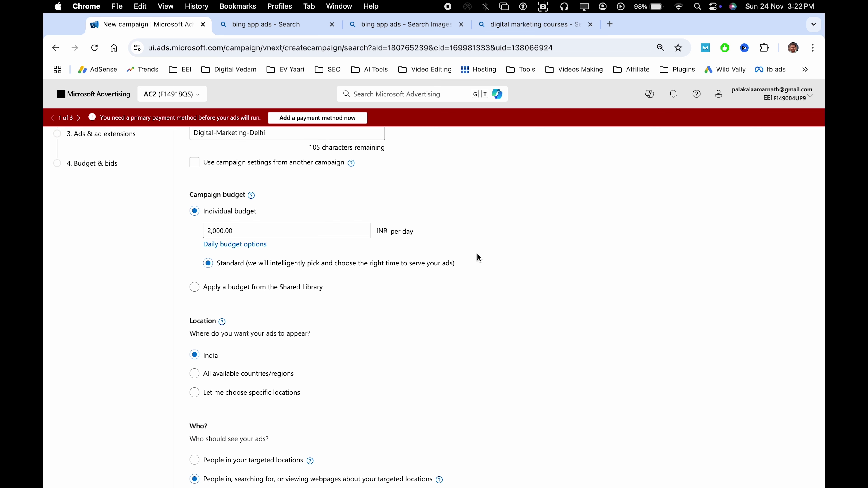
- Switch the campaign location setting to choosing specific locations, and remove India from the targeted locations
scroll(478, 257, down, 3)
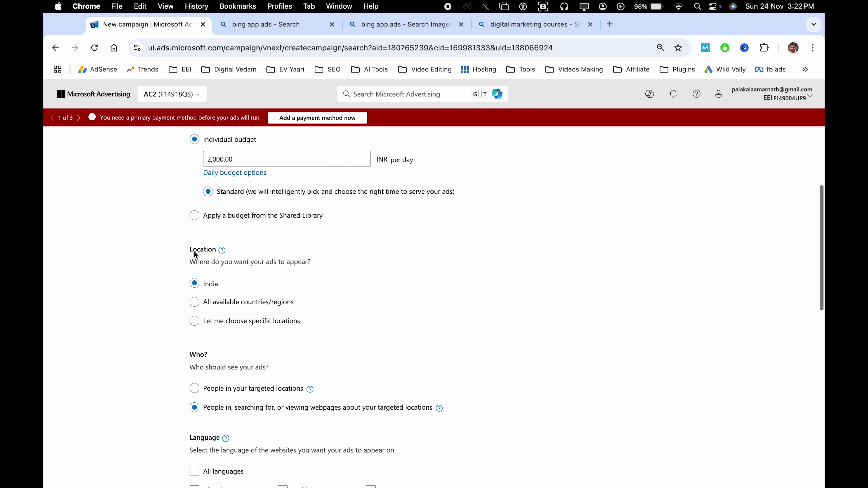
scroll(239, 296, down, 3)
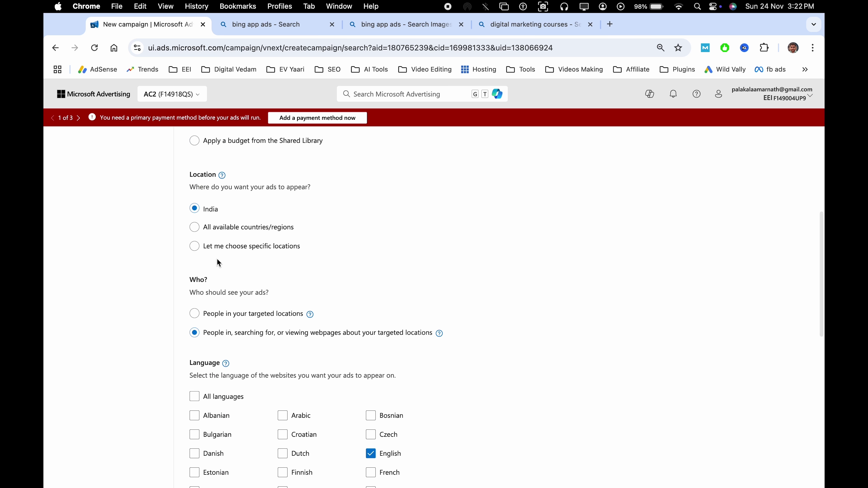
click(195, 228)
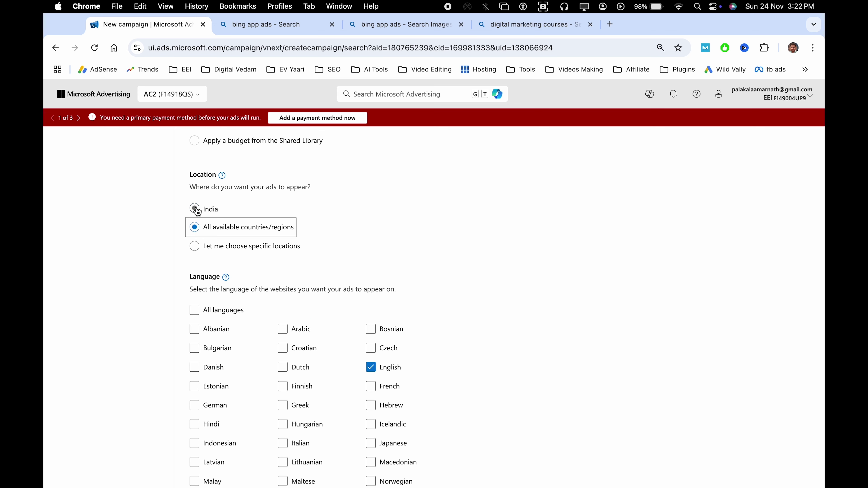
click(195, 247)
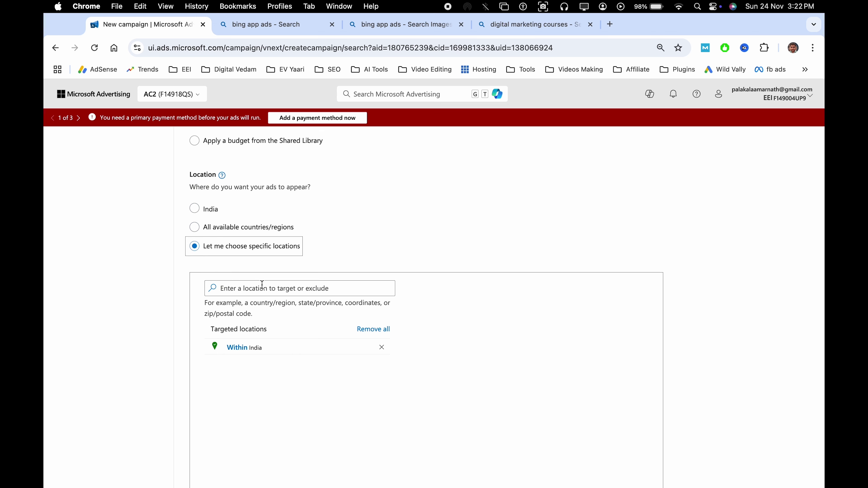
click(374, 331)
- Add Canada and France as targeted countries for the campaign
click(251, 288)
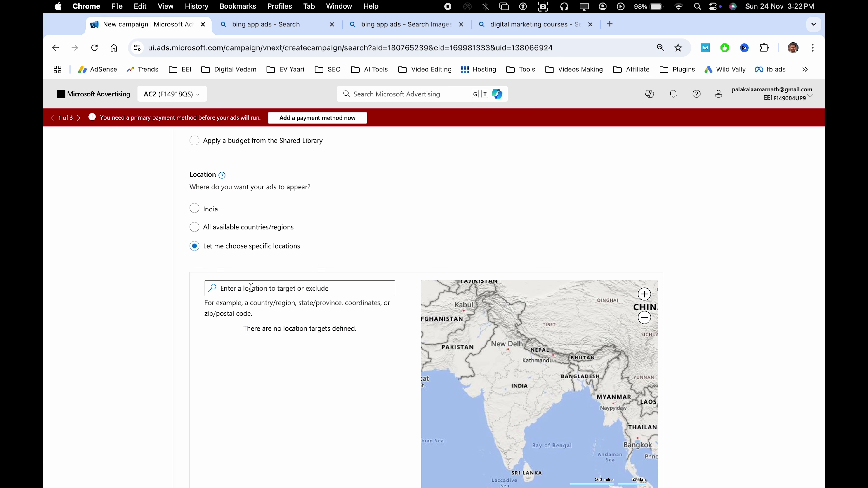
text(canada)
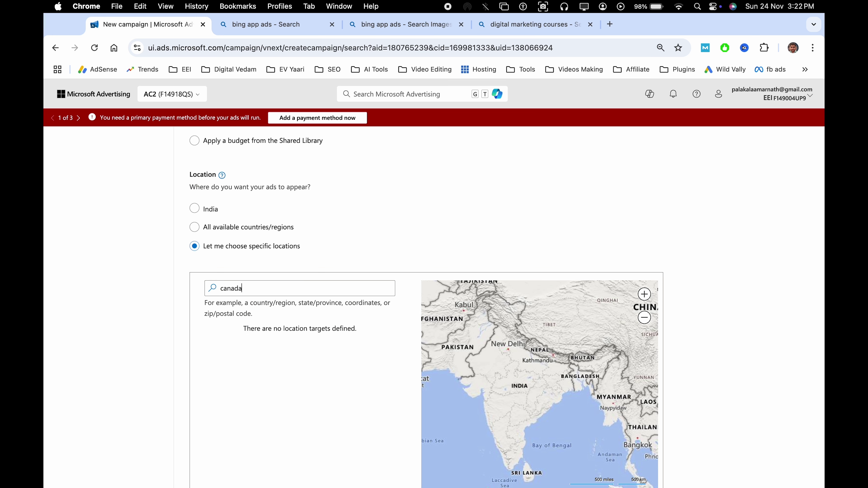
click(348, 305)
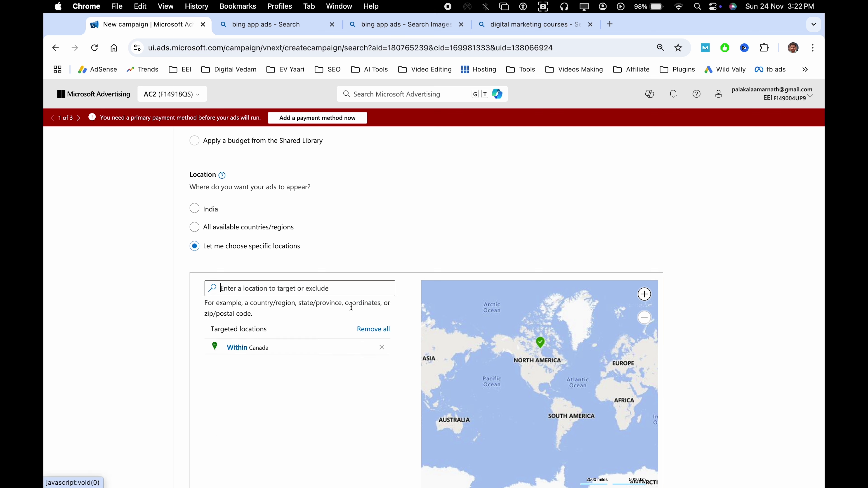
click(273, 292)
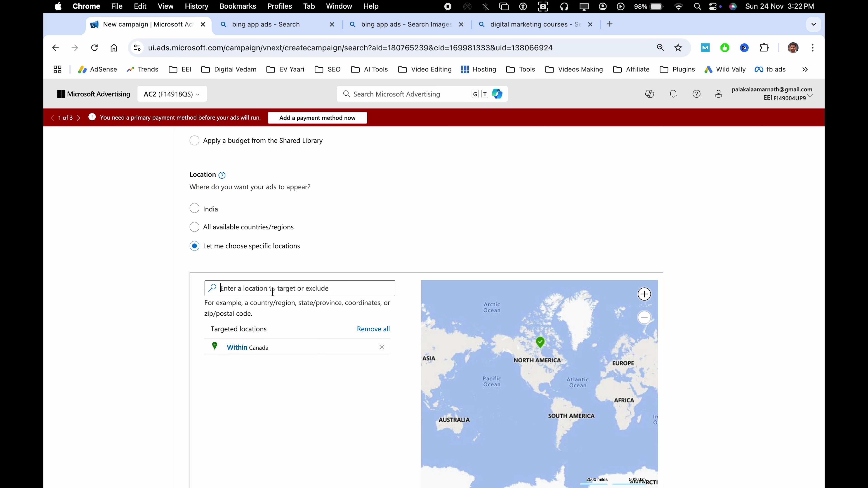
text(france)
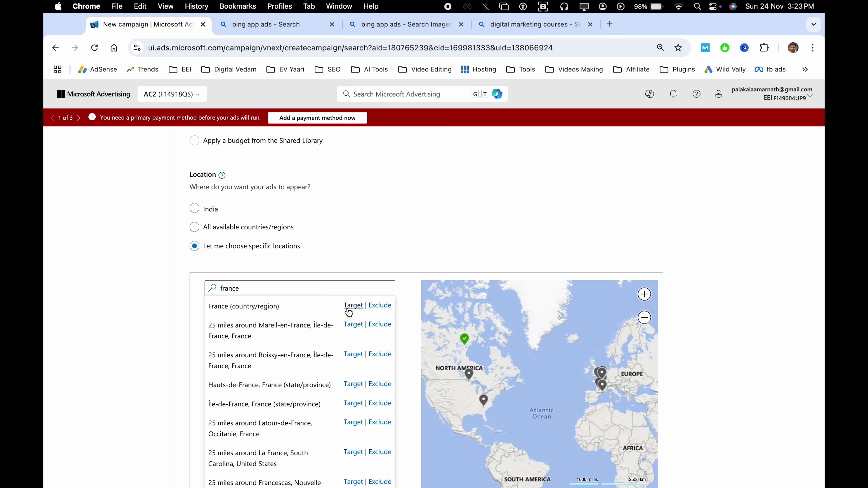
click(349, 305)
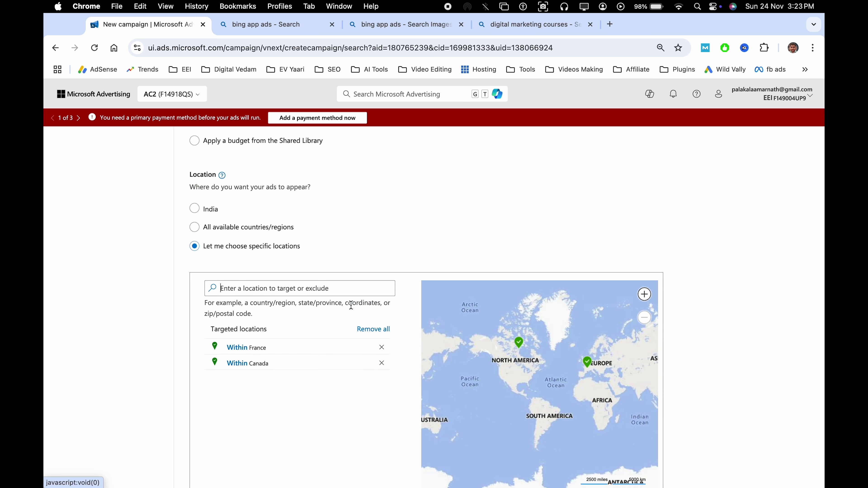
- Add Saudi Arabia and Bangladesh to the campaign's targeted locations
click(292, 289)
text(saudi)
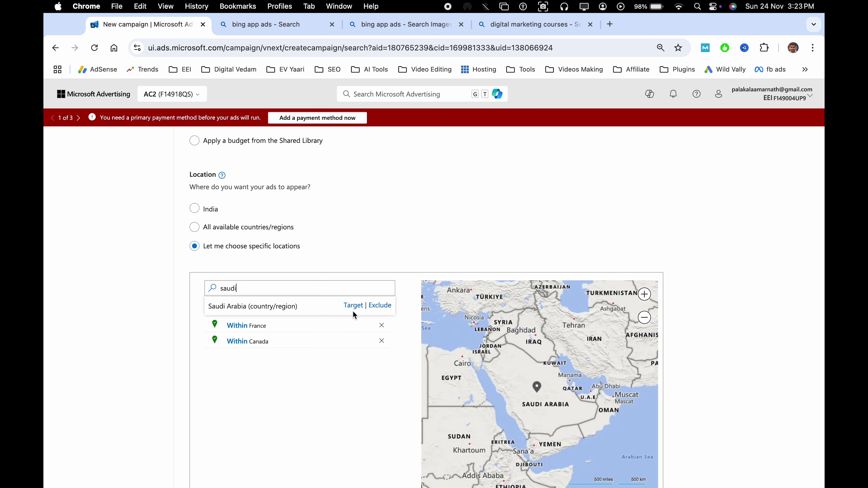
click(353, 307)
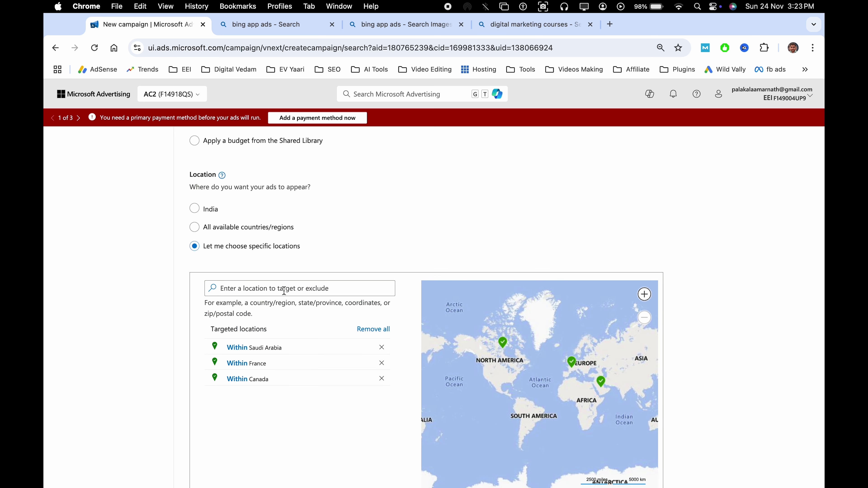
text(bangla)
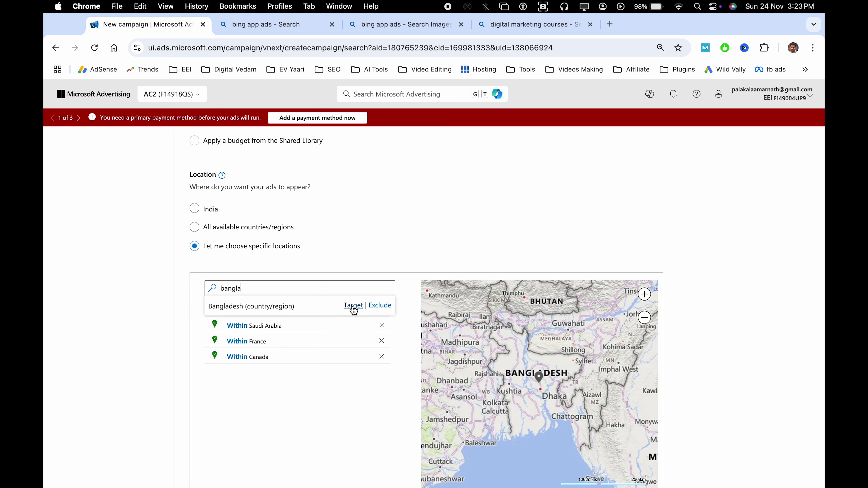
click(353, 306)
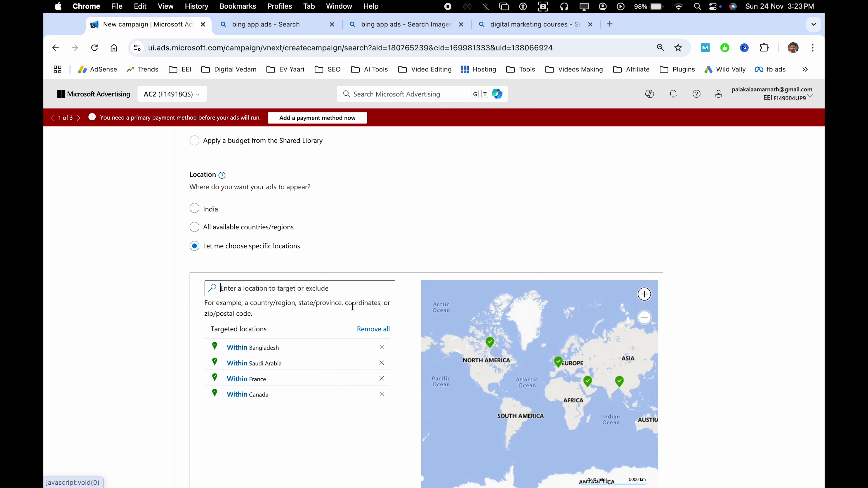
- Add Australia and Brazil as countries in the campaign's targeted locations
click(294, 287)
text(austra)
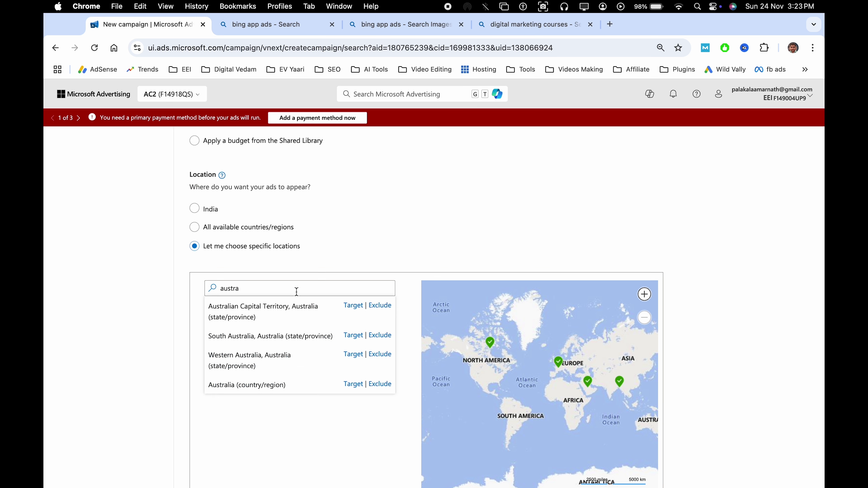
click(353, 385)
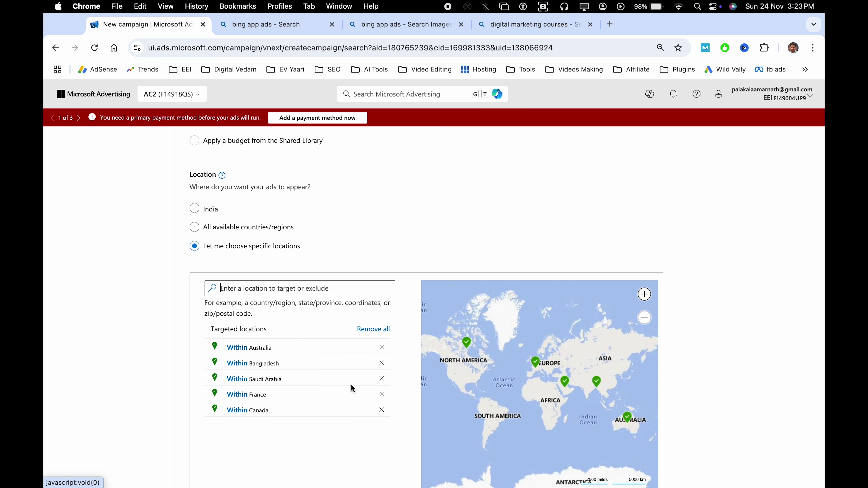
click(287, 287)
text(braz)
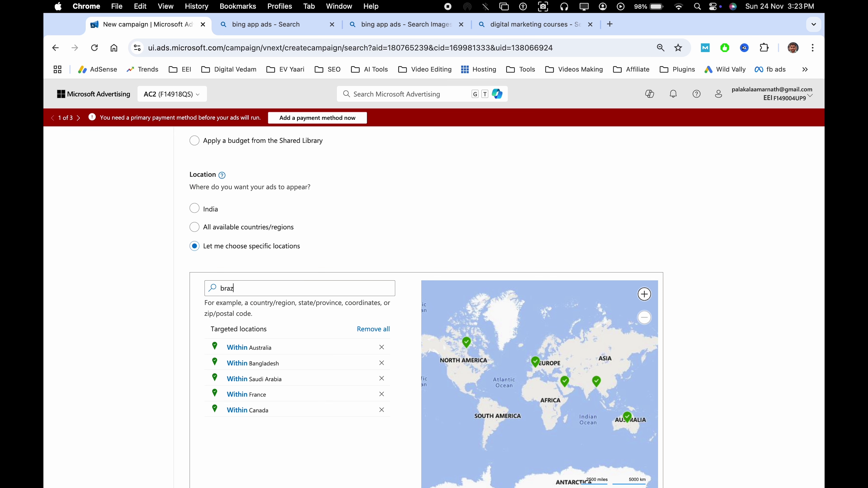
text(il)
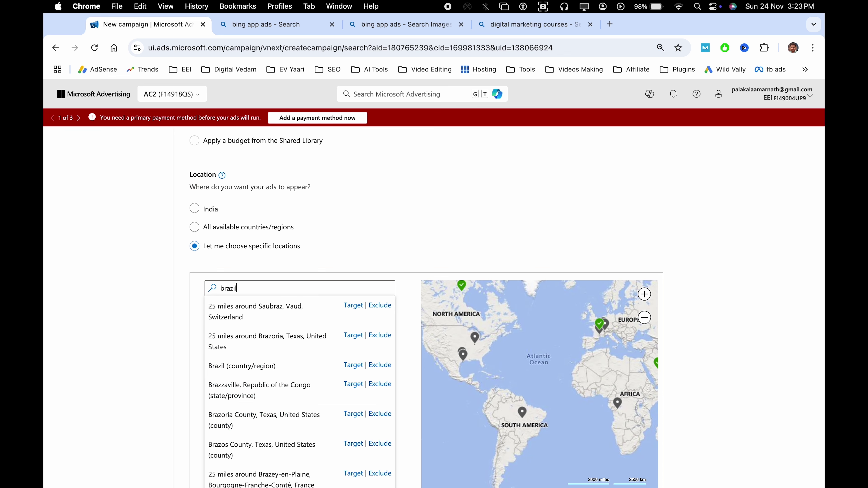
click(353, 305)
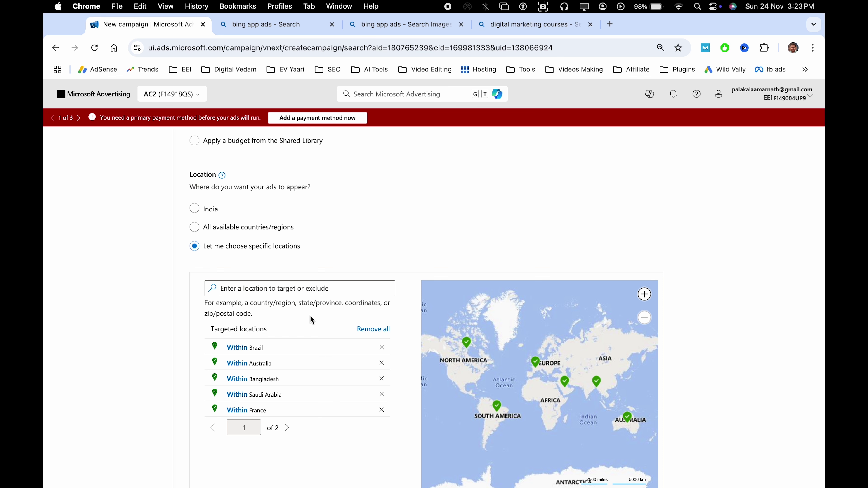
- Inspect the Bangladesh marker on the location map and review the options for who should see the ads
click(565, 381)
click(541, 381)
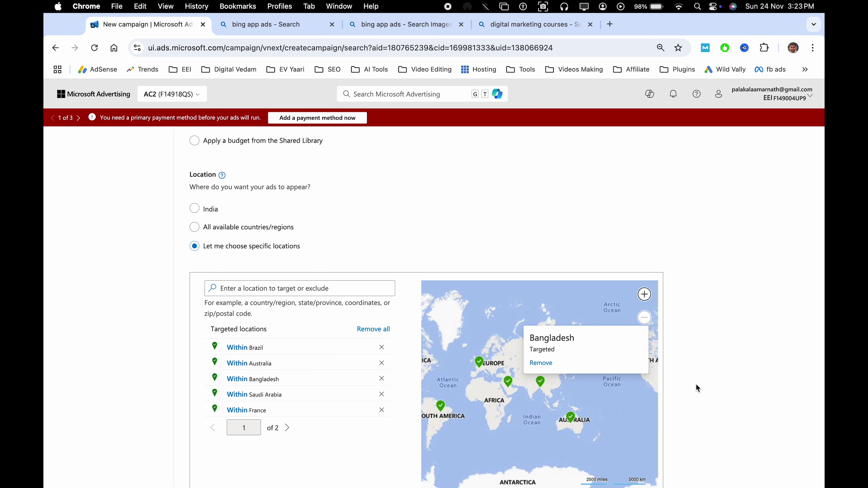
scroll(696, 384, down, 5)
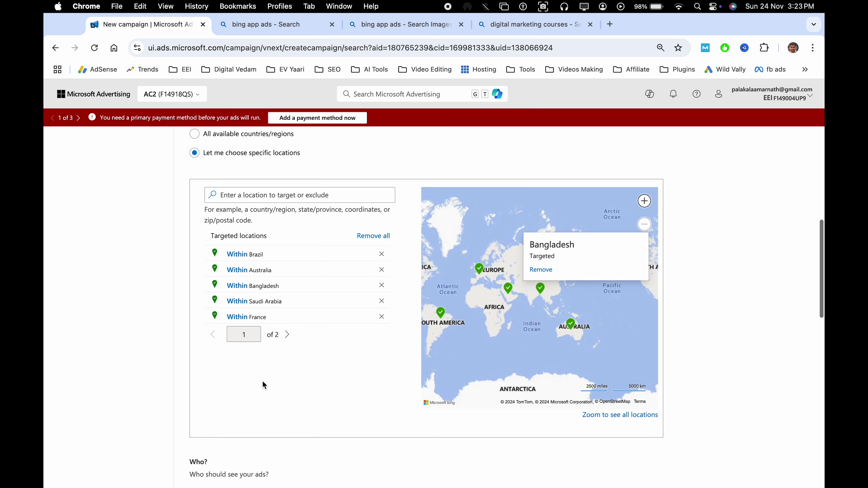
scroll(314, 351, down, 10)
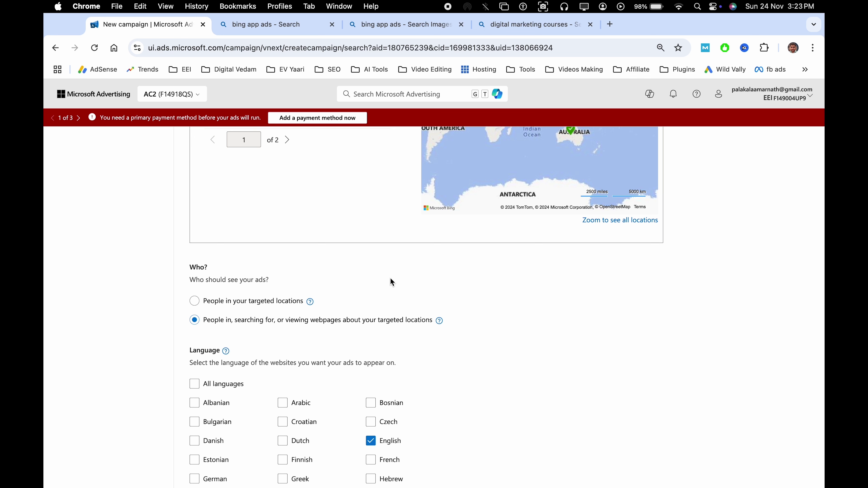
scroll(510, 295, down, 2)
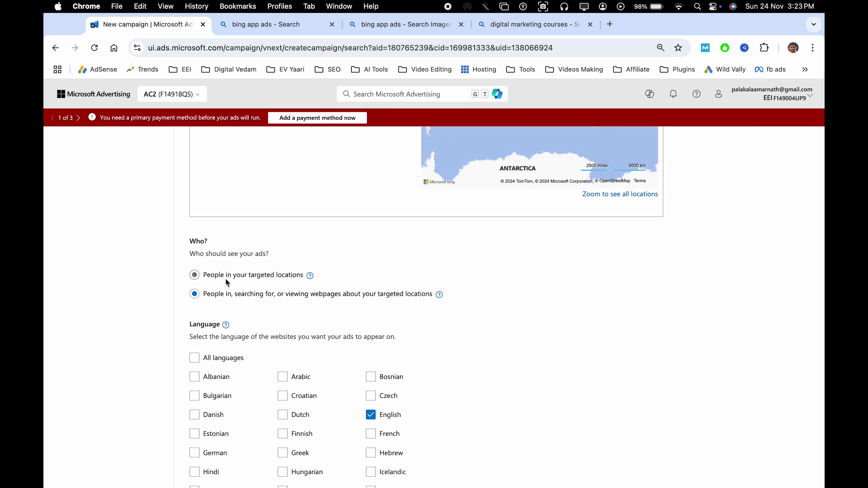
scroll(225, 281, up, 10)
scroll(171, 309, down, 3)
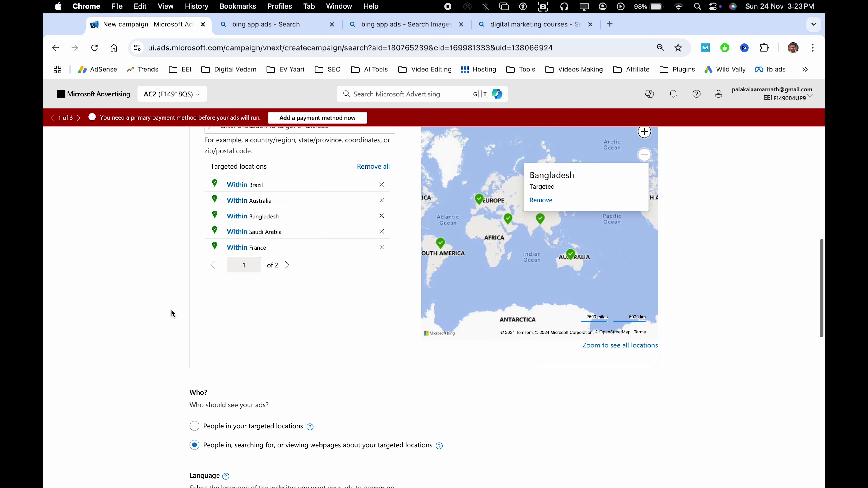
- Try showing ads only to people in the targeted locations, and switch back to people in, searching for, or viewing webpages about them
click(195, 387)
click(171, 382)
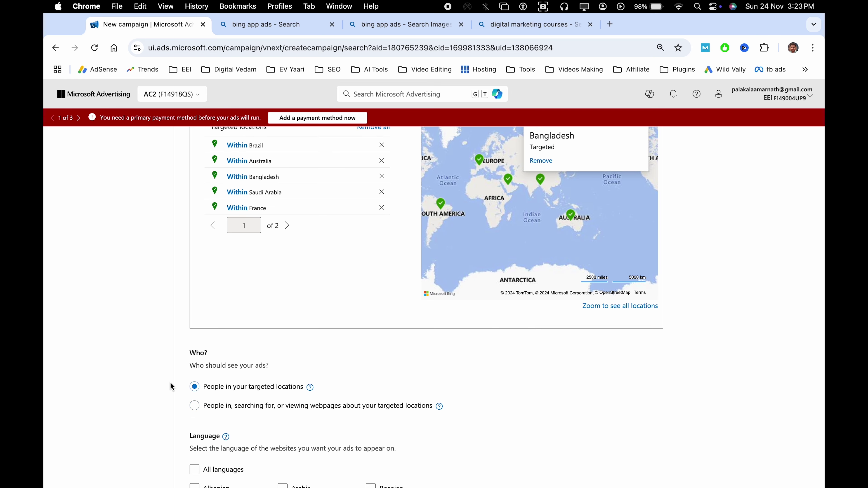
scroll(185, 302, up, 3)
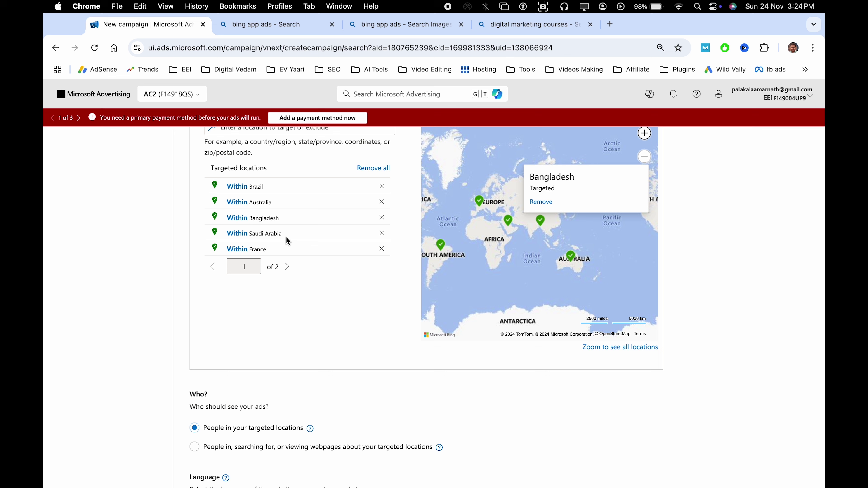
scroll(288, 240, down, 1)
click(194, 442)
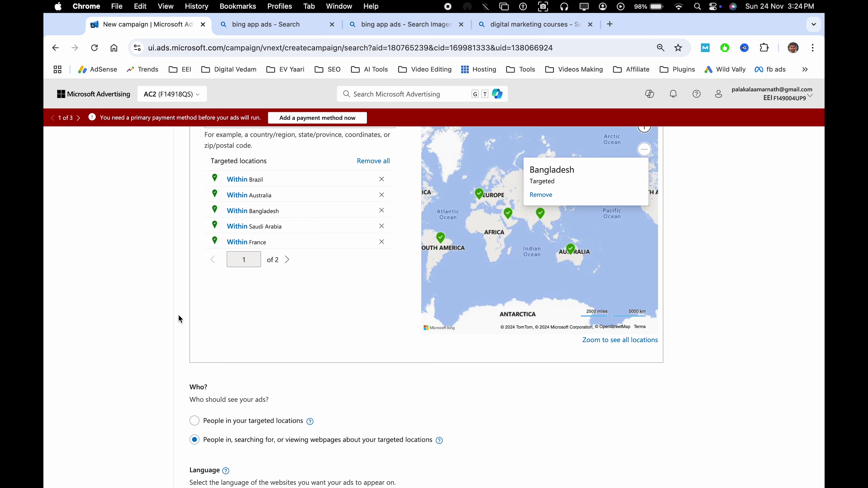
- Examine the targeted countries alongside the audience options for who should see the ads, and review the available website languages
scroll(179, 316, up, 2)
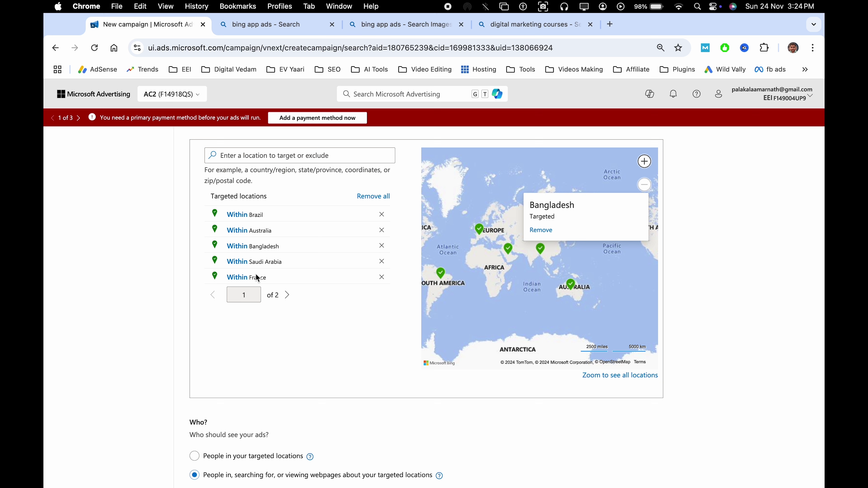
scroll(282, 341, down, 1)
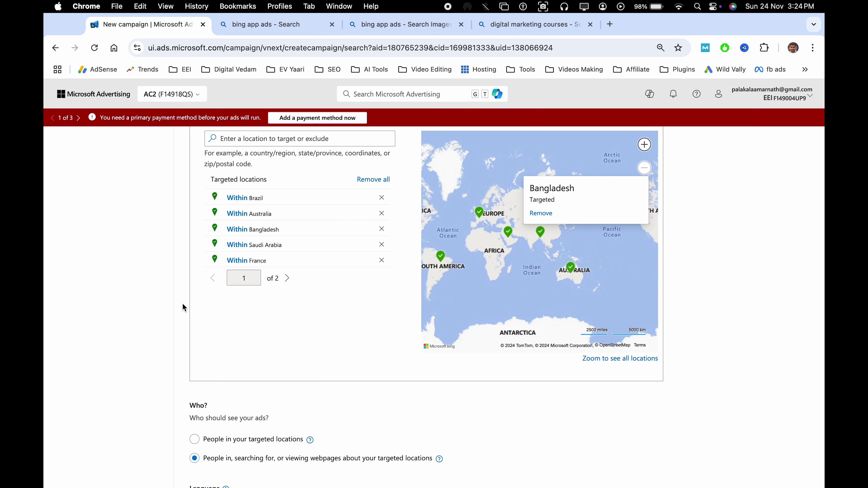
scroll(182, 303, up, 1)
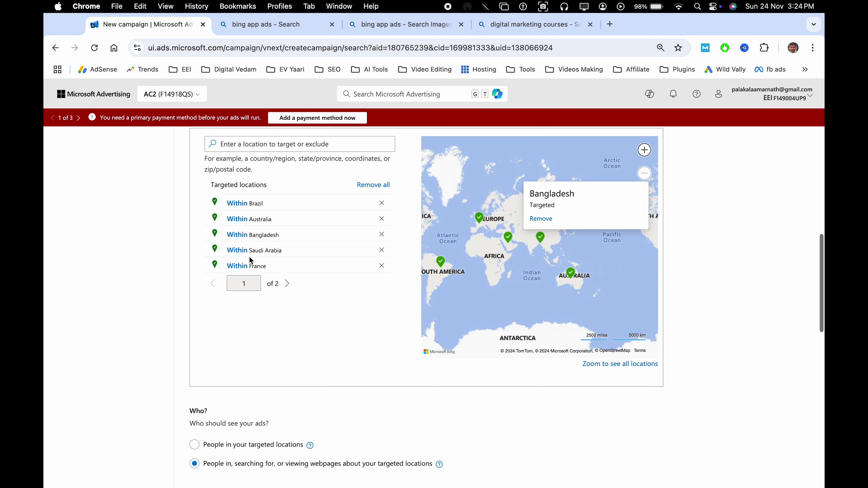
double_click(256, 204)
click(274, 205)
triple_click(254, 203)
click(300, 304)
scroll(311, 365, down, 3)
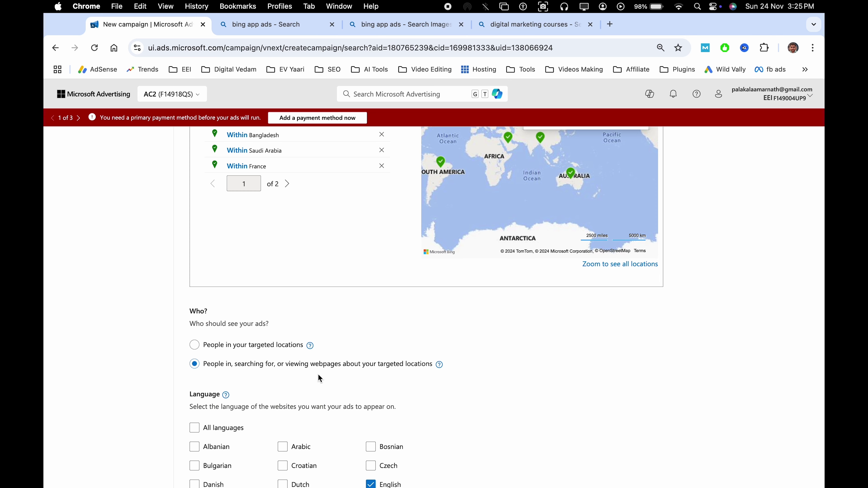
scroll(318, 374, up, 4)
scroll(286, 274, down, 3)
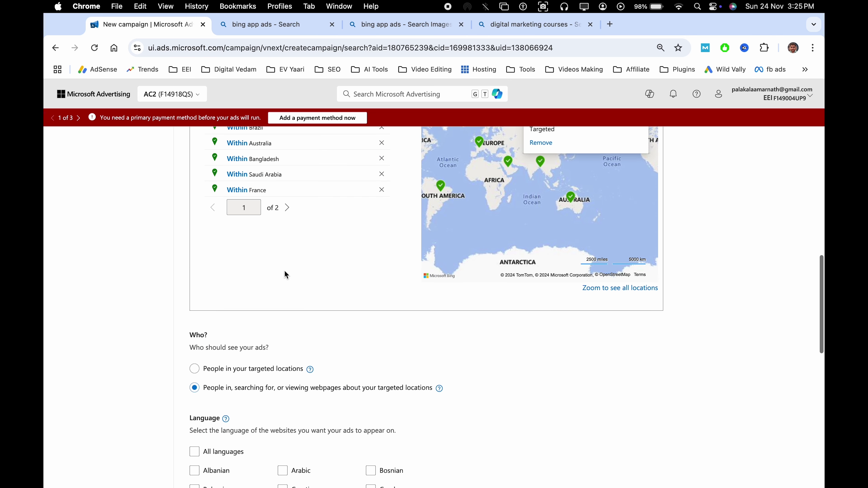
scroll(397, 315, down, 6)
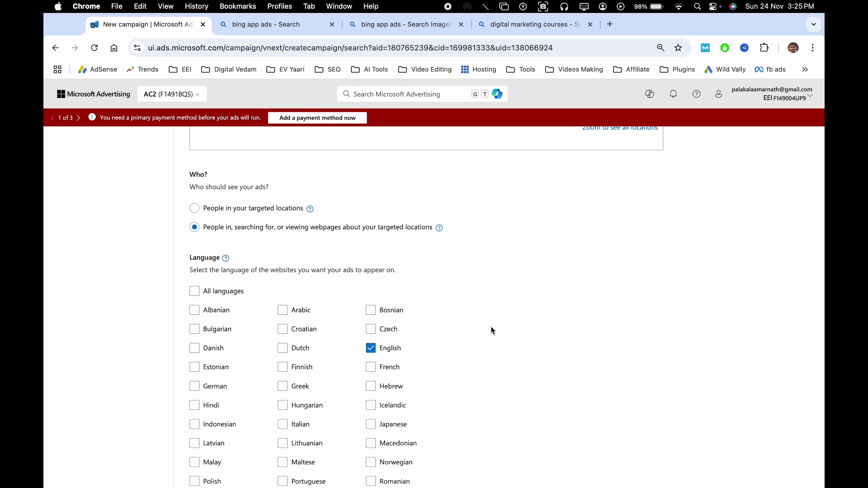
scroll(491, 330, down, 2)
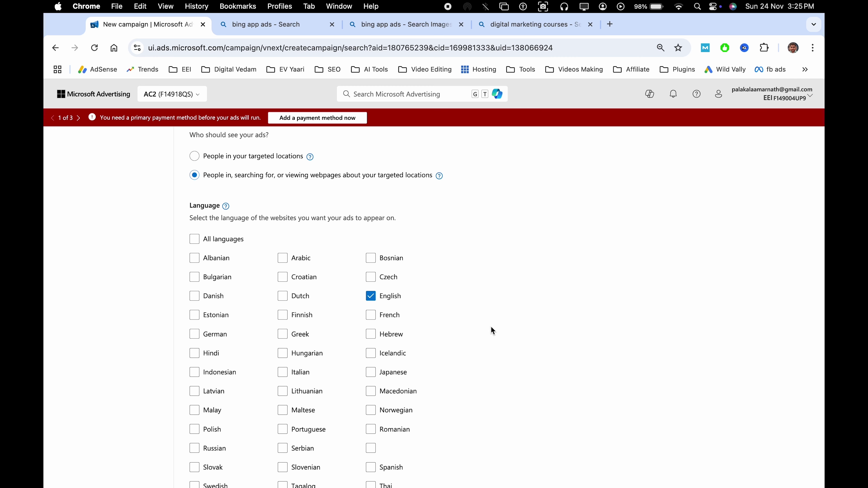
scroll(492, 330, down, 1)
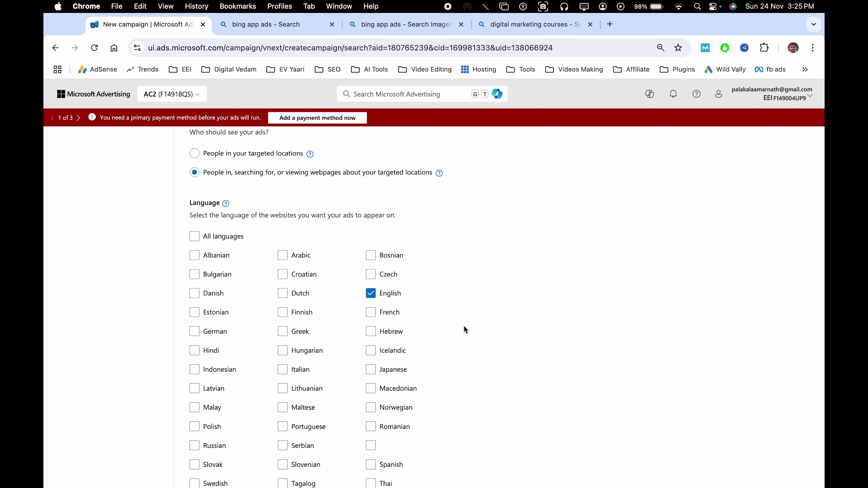
- Review the auto-generated assets option for responsive search ads and read the help on showing a disclaimer in ads
scroll(465, 330, down, 5)
scroll(464, 329, down, 2)
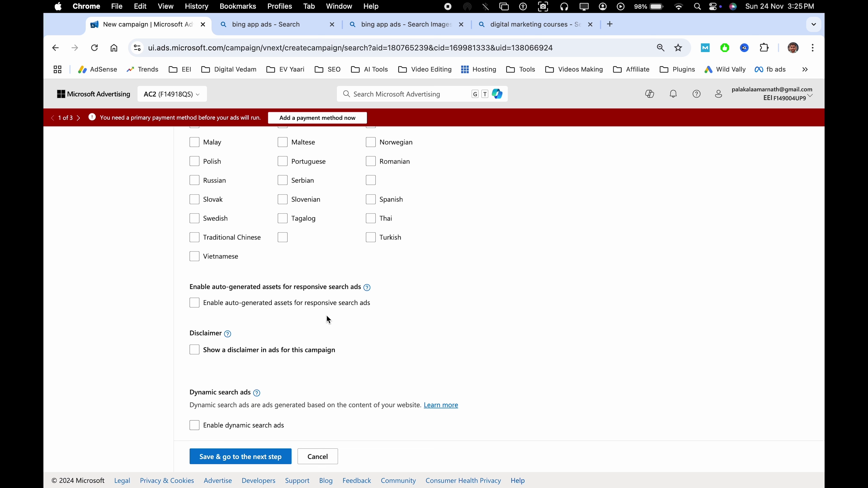
click(283, 303)
click(282, 353)
click(362, 303)
click(243, 356)
click(228, 334)
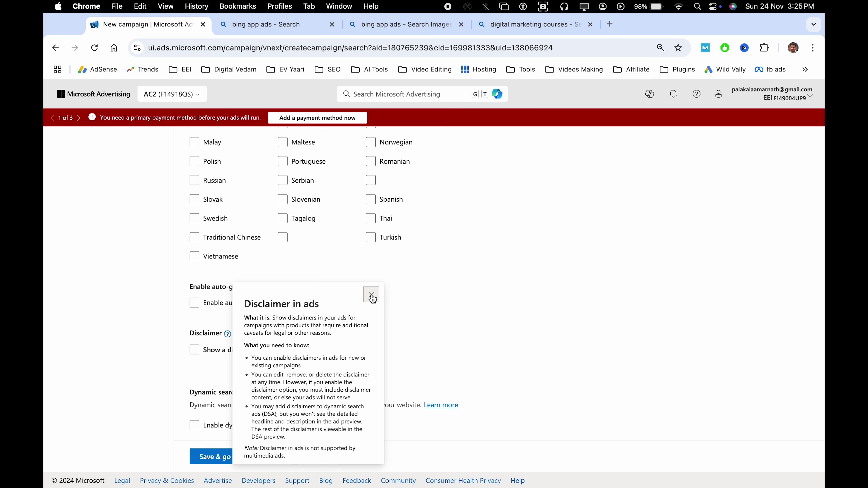
click(372, 297)
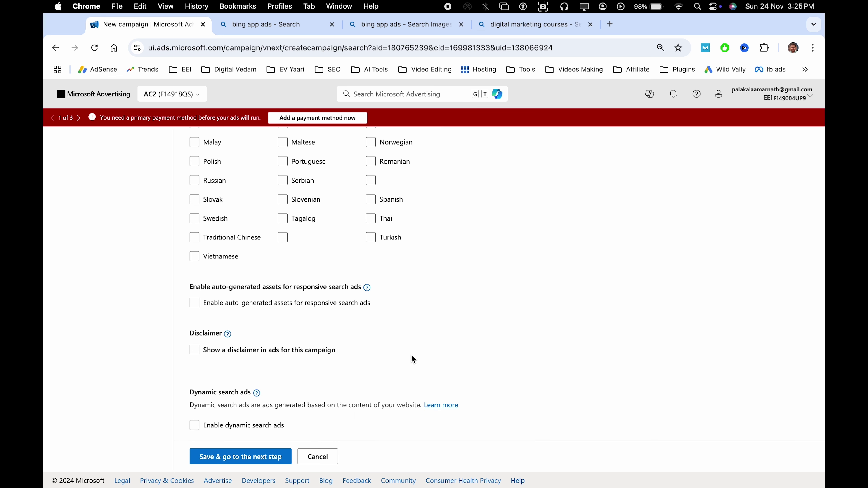
- Review the dynamic search ads option, then save the campaign settings and continue to the ad groups stage
triple_click(292, 405)
click(255, 404)
click(266, 461)
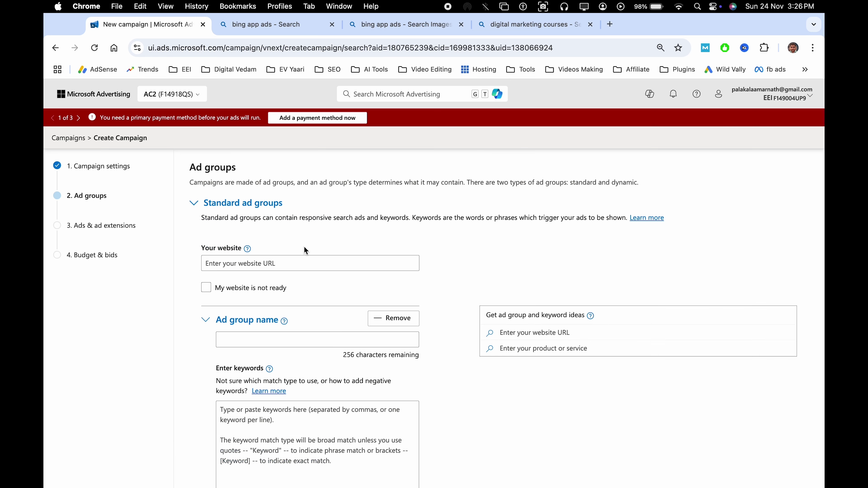
- Name the standard ad group Digital-Marketing-Training
triple_click(198, 168)
click(316, 169)
click(257, 334)
text(Digital-marketing)
click(255, 340)
key(BackSpace)
text(M)
text(-Training)
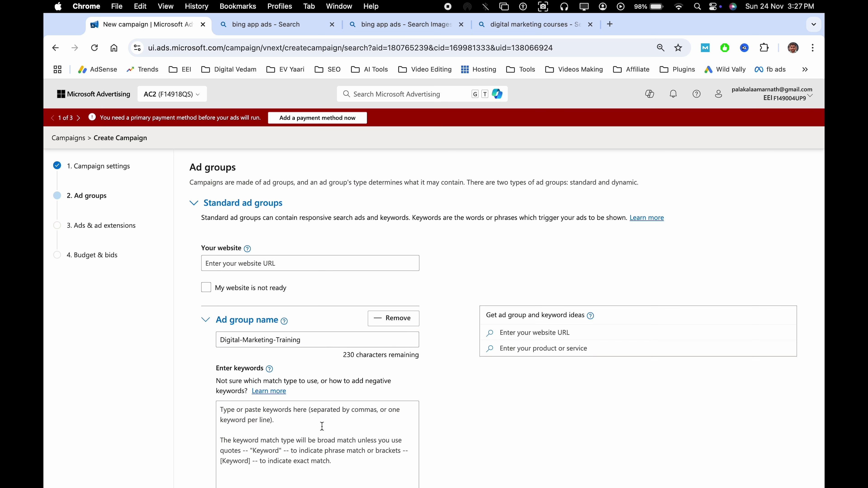
triple_click(261, 343)
click(286, 343)
- Enter "digital marketing training" in quotation marks as a phrase-match keyword for the ad group and copy it
scroll(336, 344, down, 3)
click(337, 355)
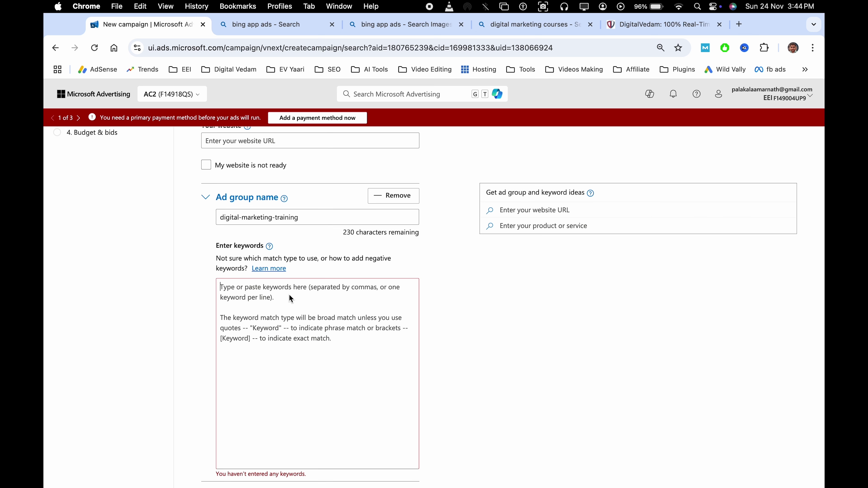
click(291, 299)
text(")
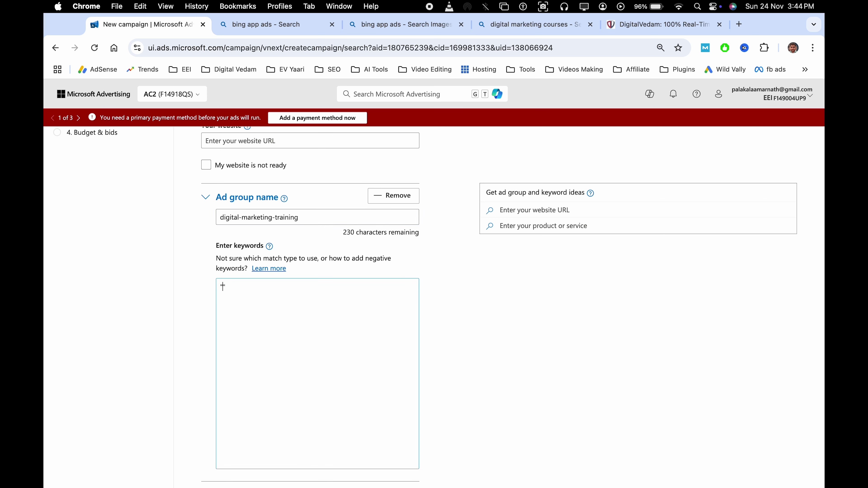
text(digital marketing training)
text(")
triple_click(339, 284)
key(super+c)
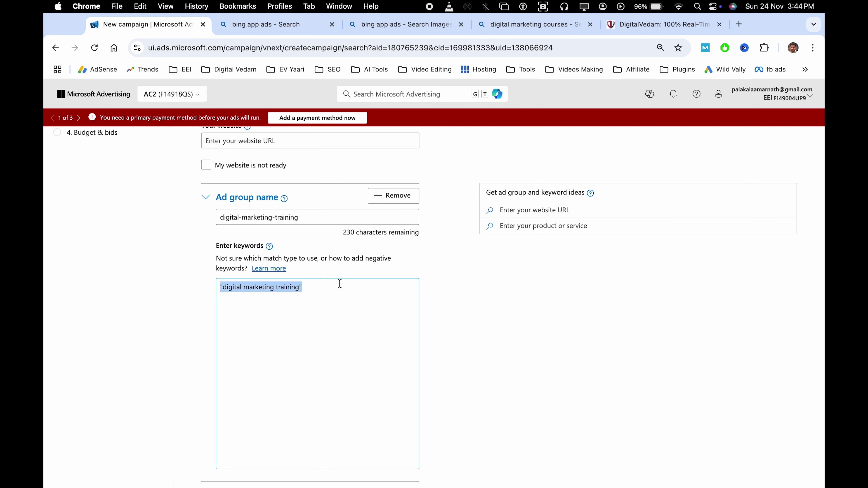
- Try adding [digital marketing training] in brackets as an exact-match keyword on a second line
click(368, 292)
key(Return)
text([)
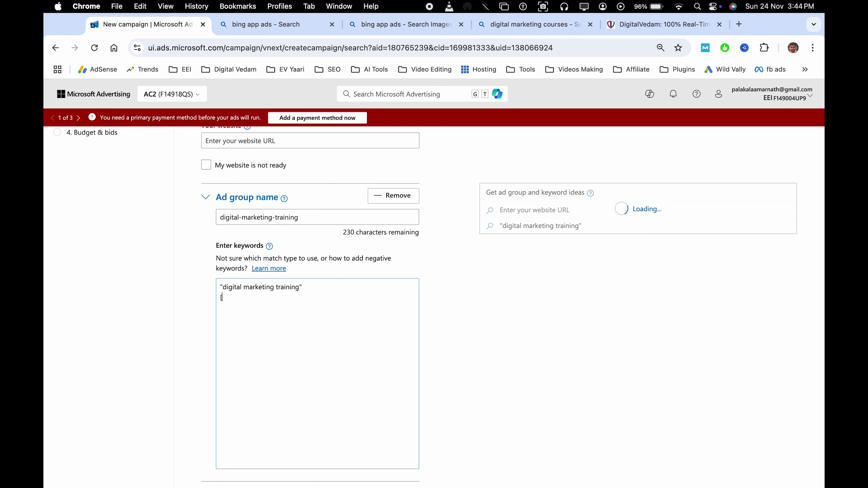
key(super+v)
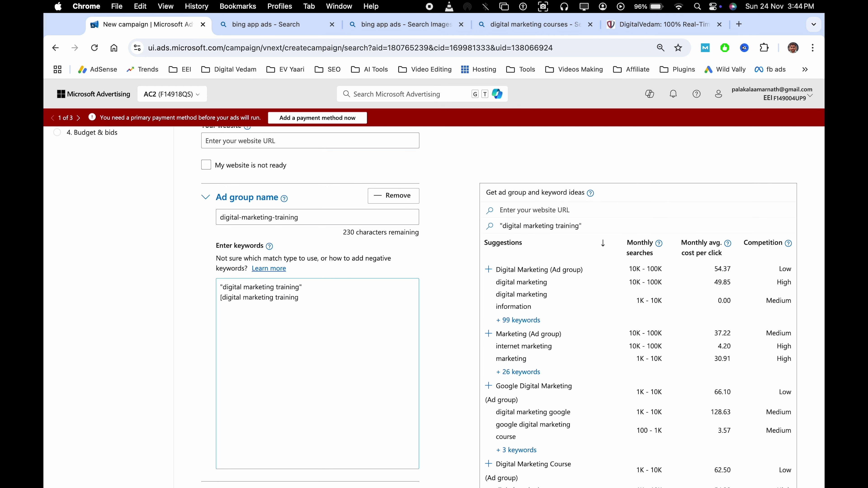
text(])
triple_click(348, 300)
click(323, 299)
triple_click(285, 297)
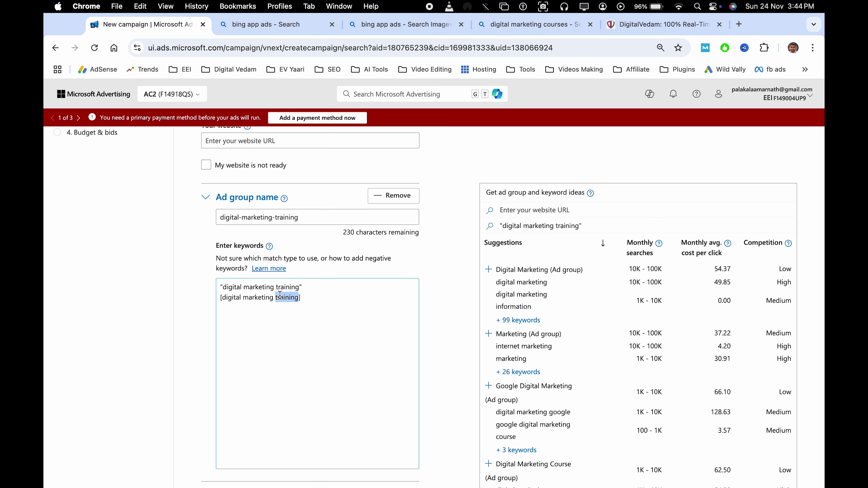
- Delete the bracketed exact-match keyword from the ad group's keyword list
triple_click(321, 300)
key(BackSpace)
key(BackSpace)
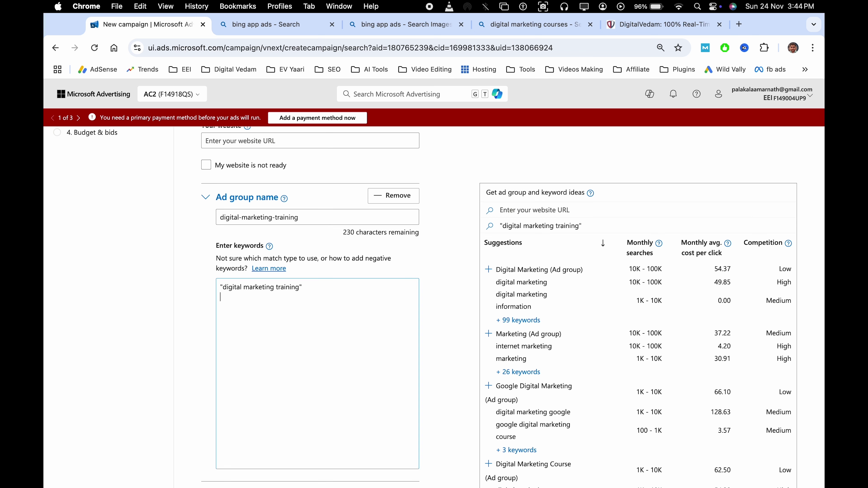
- Save the ad group with its single phrase-match keyword and continue to the ads and ad extensions stage
triple_click(328, 290)
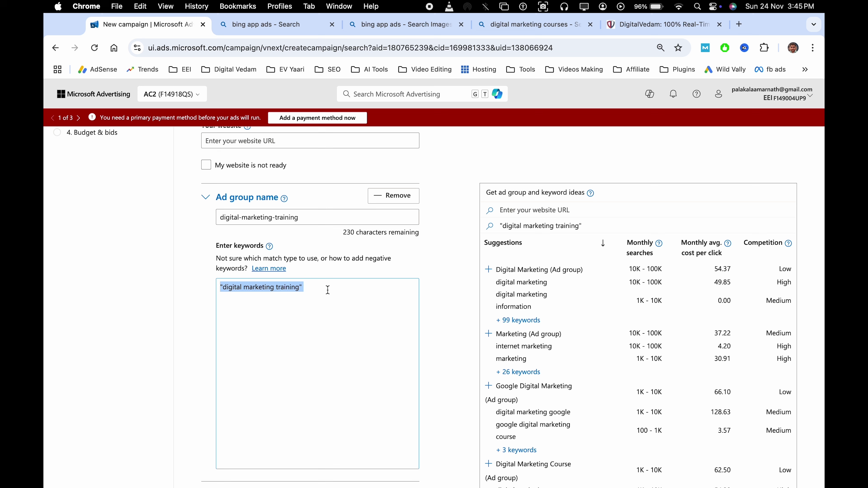
click(347, 290)
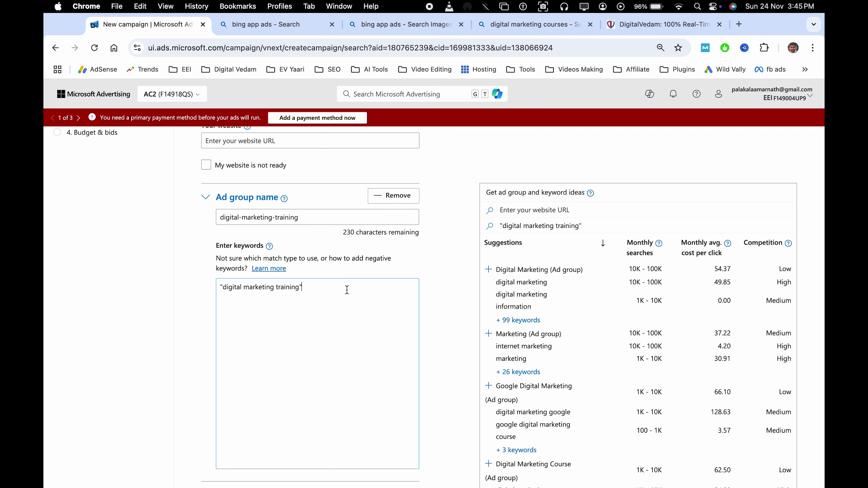
scroll(347, 290, down, 8)
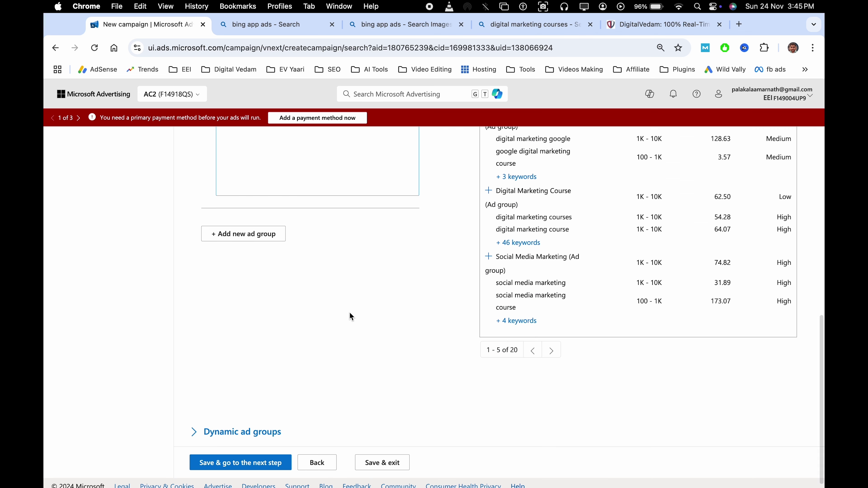
click(236, 458)
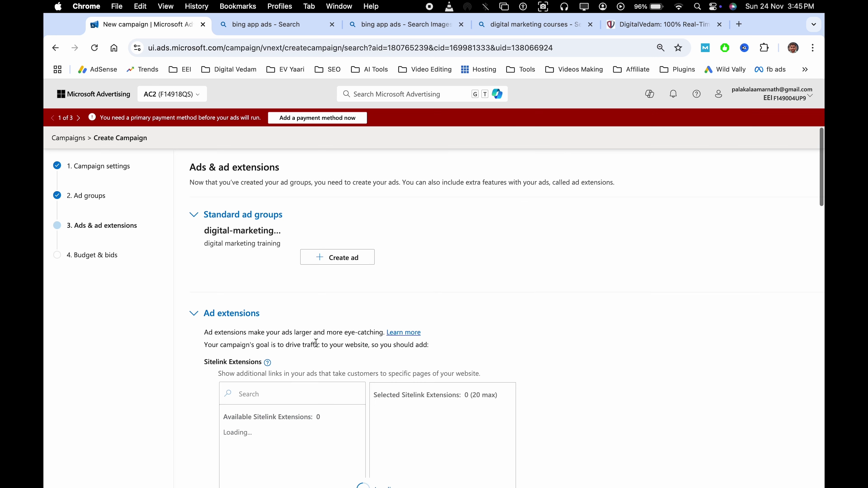
- Collapse the ad extensions section and start creating an ad for the digital marketing training ad group
scroll(347, 297, down, 2)
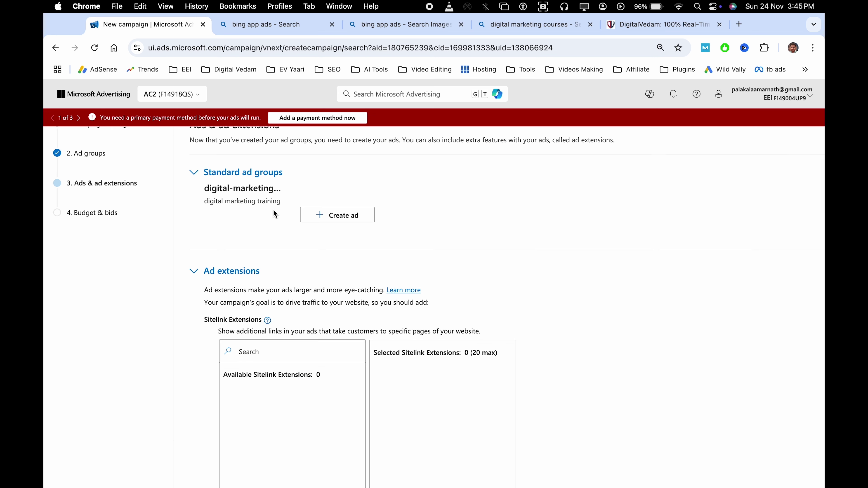
scroll(224, 185, up, 2)
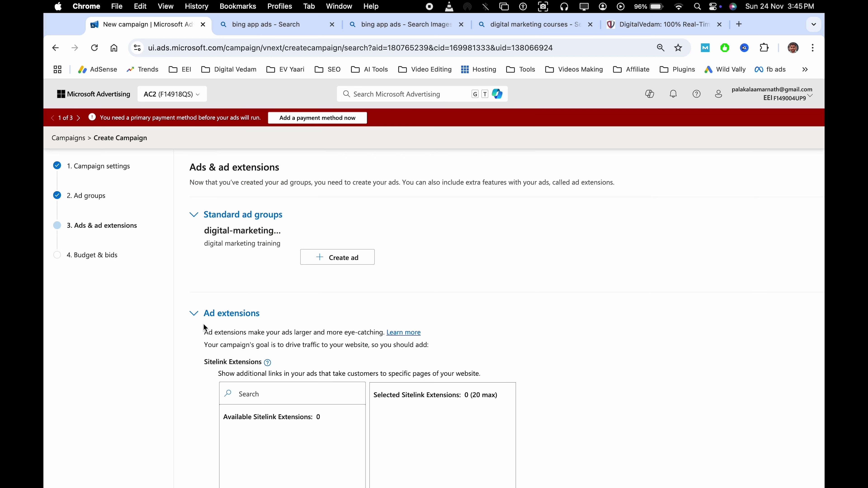
click(196, 319)
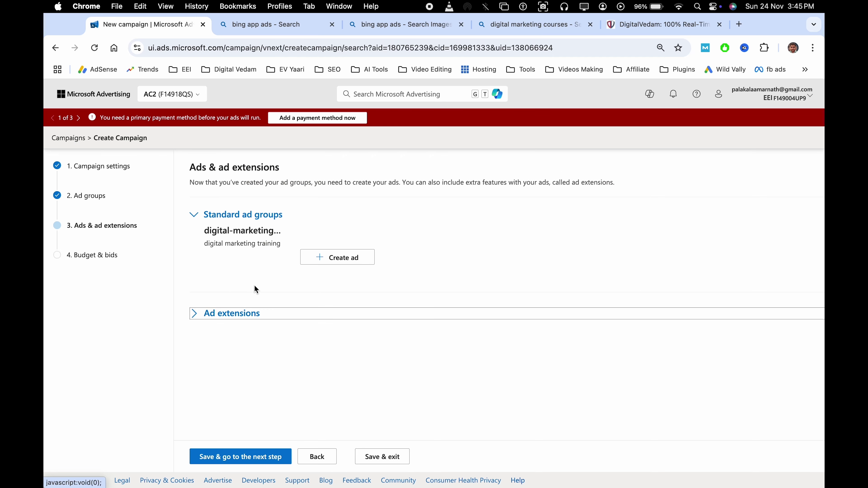
click(344, 260)
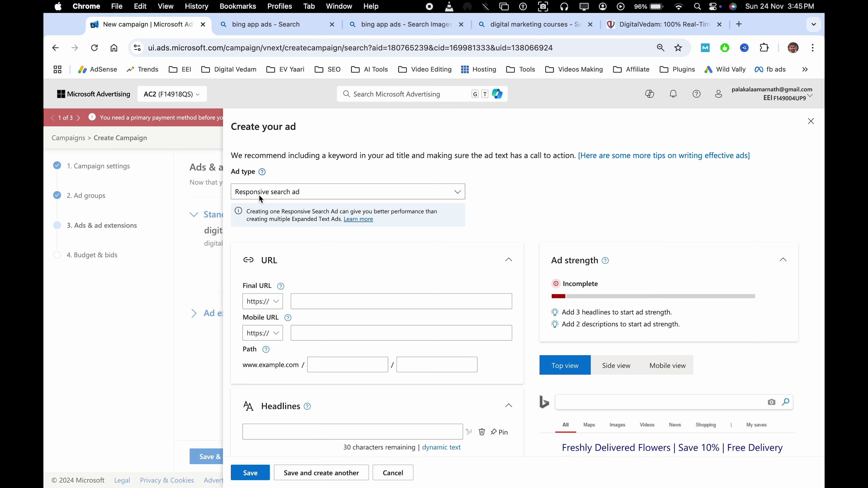
- Check the available ad types, keeping Responsive search ad, and look over the empty final URL field
click(295, 198)
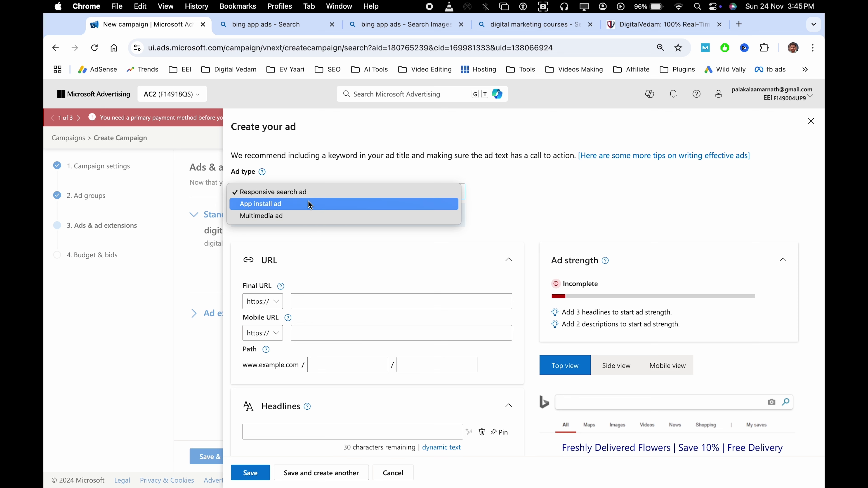
click(515, 204)
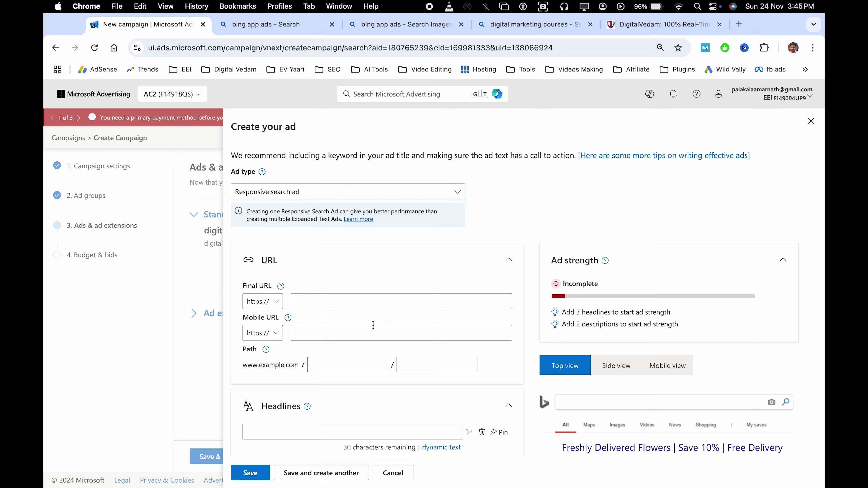
click(344, 298)
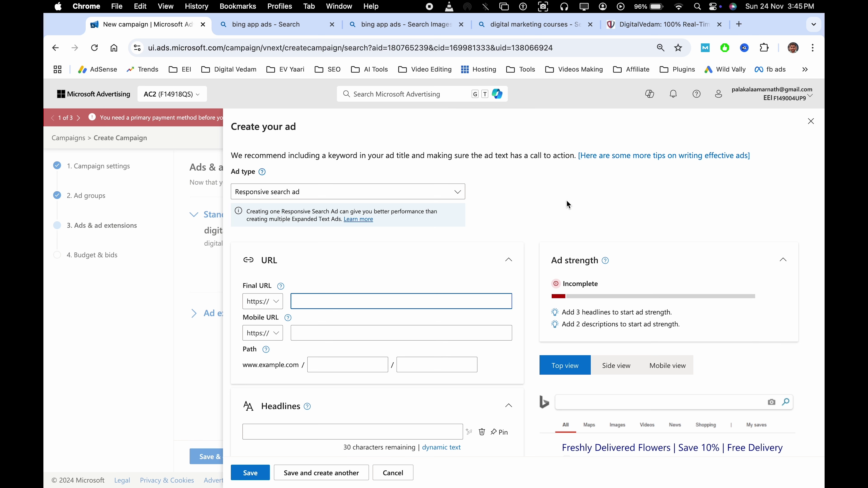
click(581, 202)
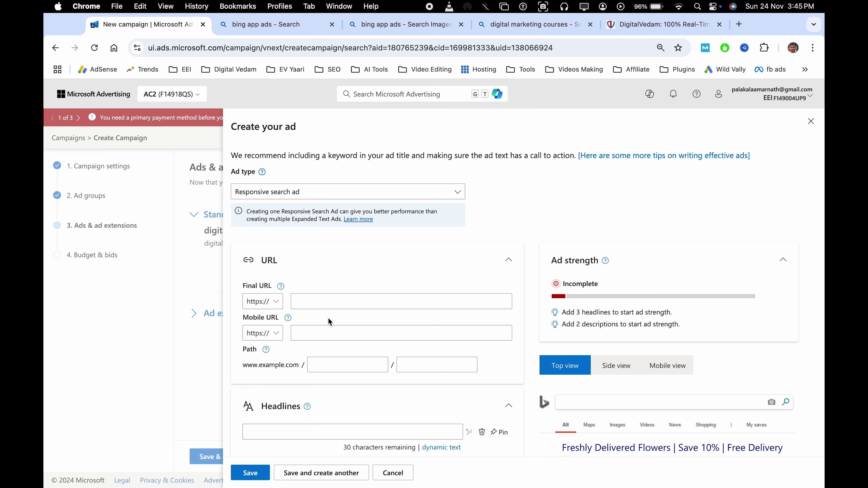
click(352, 302)
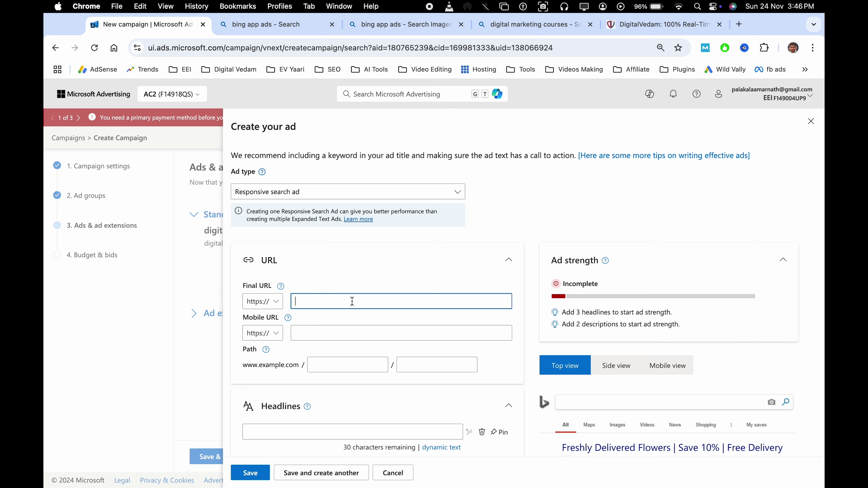
click(604, 193)
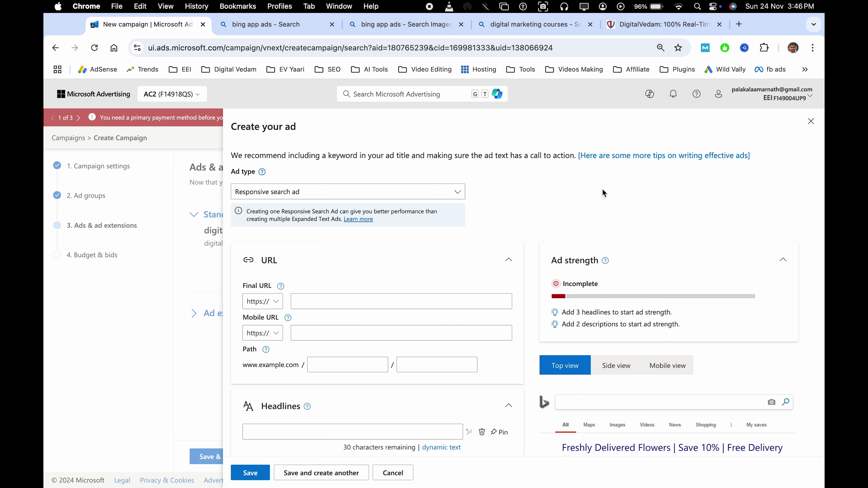
click(423, 297)
click(607, 178)
- Get the address from the open DigitalVedam website and set the ad's final URL to digitalvedam.com/
click(633, 30)
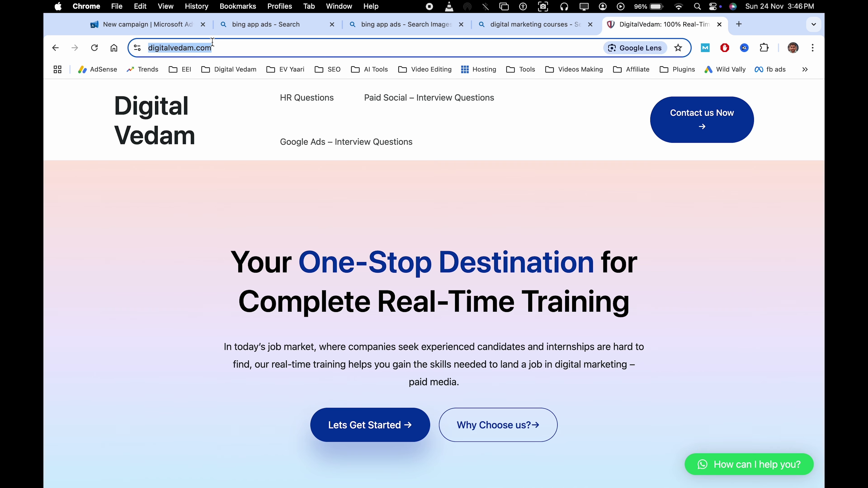
click(147, 24)
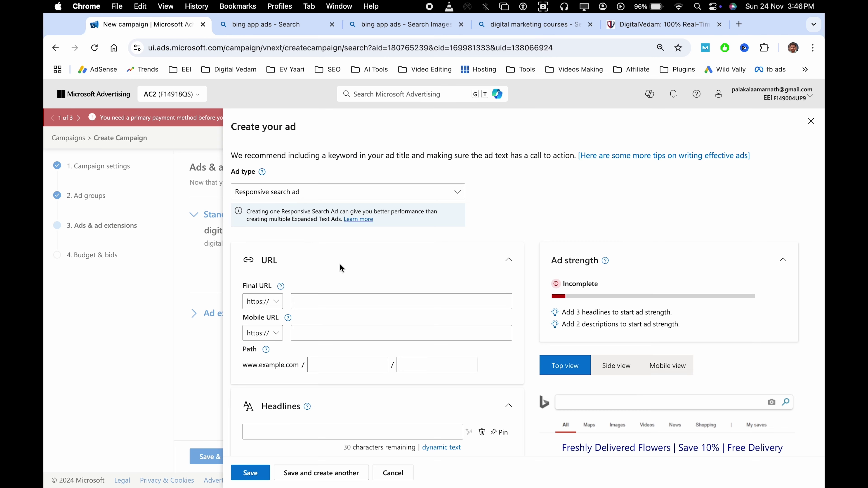
click(348, 300)
text(digitalvedam.com/)
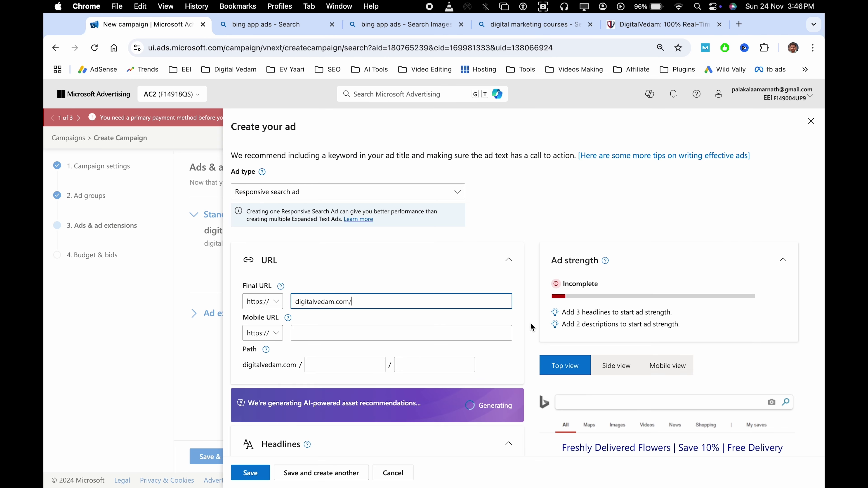
click(531, 324)
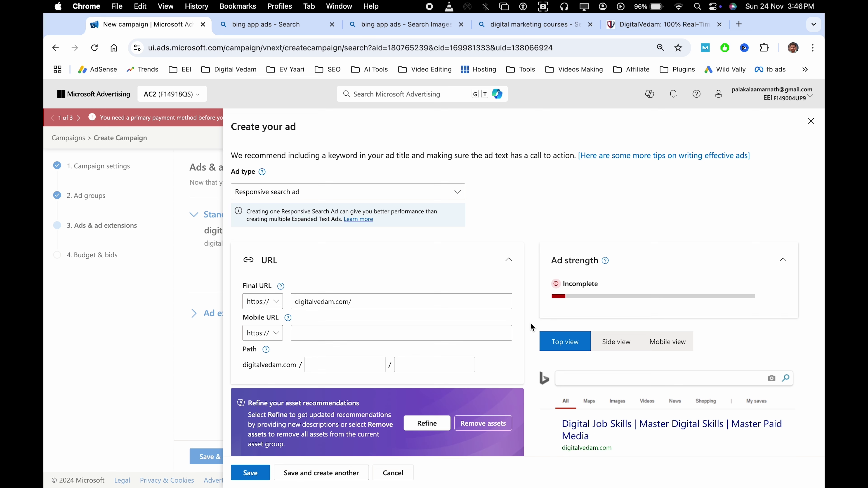
- Leave the mobile URL blank and set the ad's two display path fields to digital-marketing and training
scroll(531, 323, down, 3)
click(321, 263)
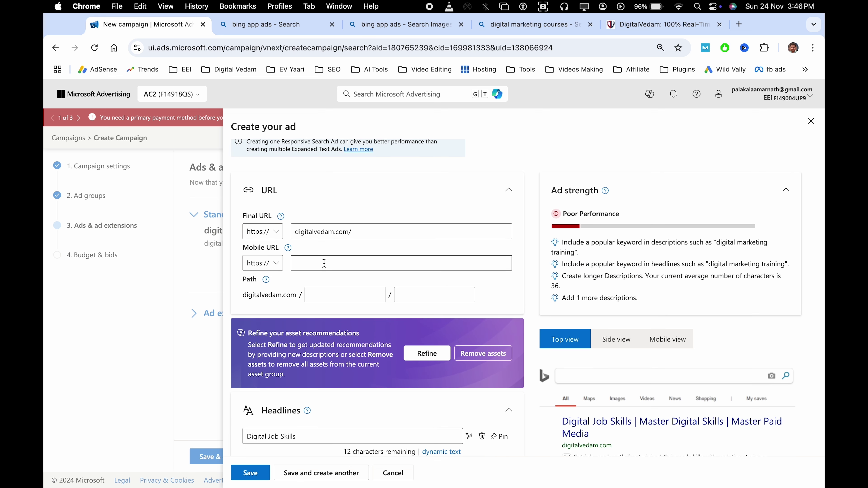
click(335, 293)
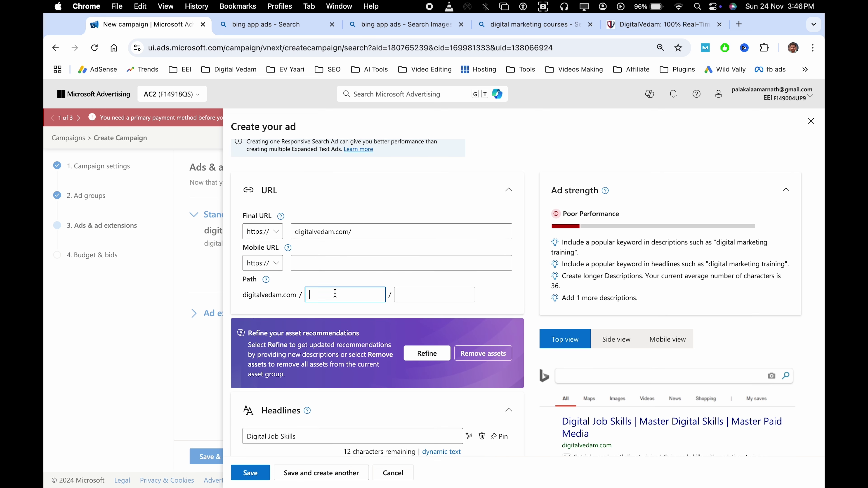
scroll(411, 315, down, 1)
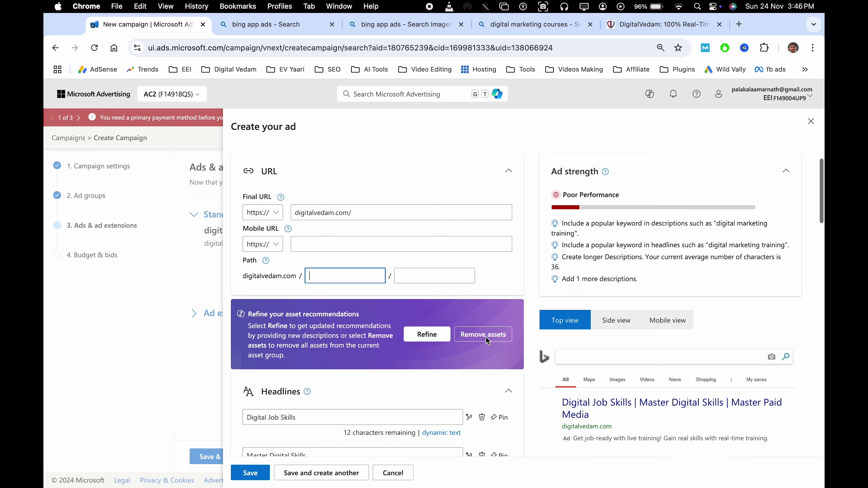
scroll(548, 376, down, 3)
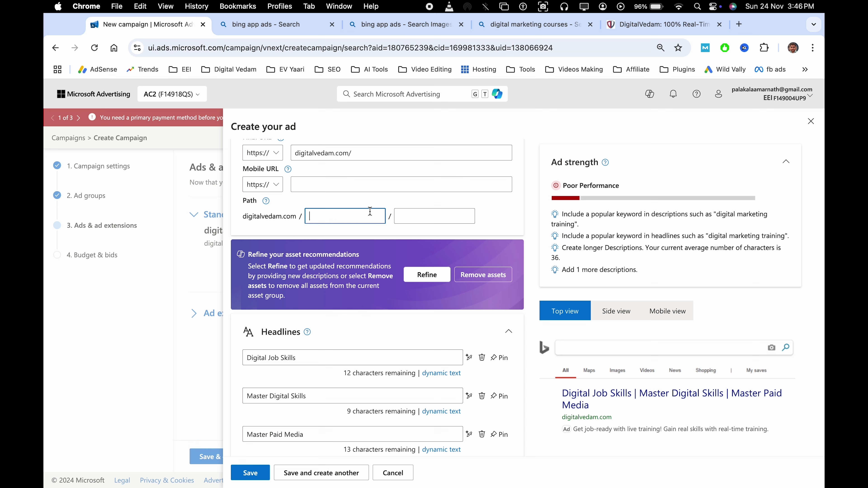
text(digital-mare)
key(BackSpace)
text(keting)
key(Tab)
text(training)
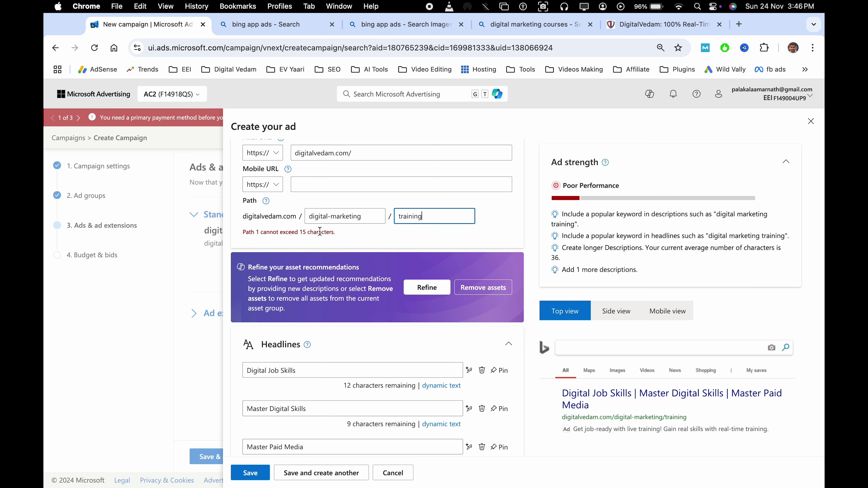
double_click(341, 219)
triple_click(340, 219)
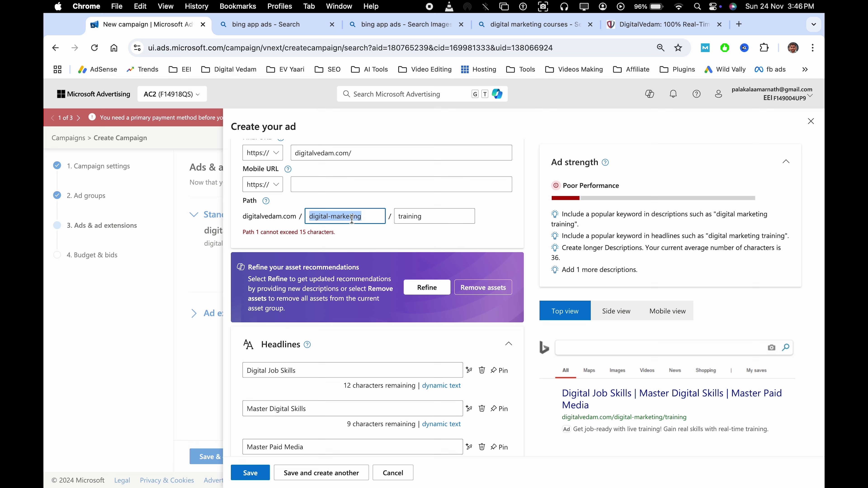
click(368, 218)
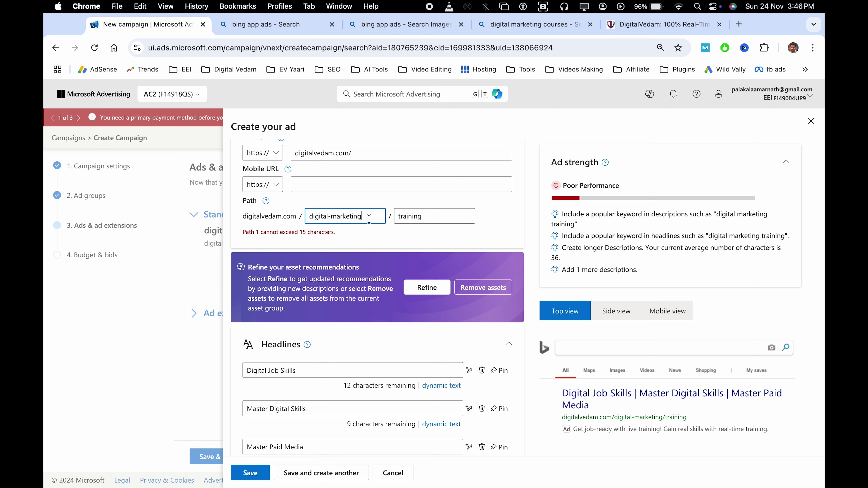
click(336, 216)
key(BackSpace)
click(403, 237)
key(super+z)
- Try training-marketing as the ad's second display path and restore it to training
click(401, 222)
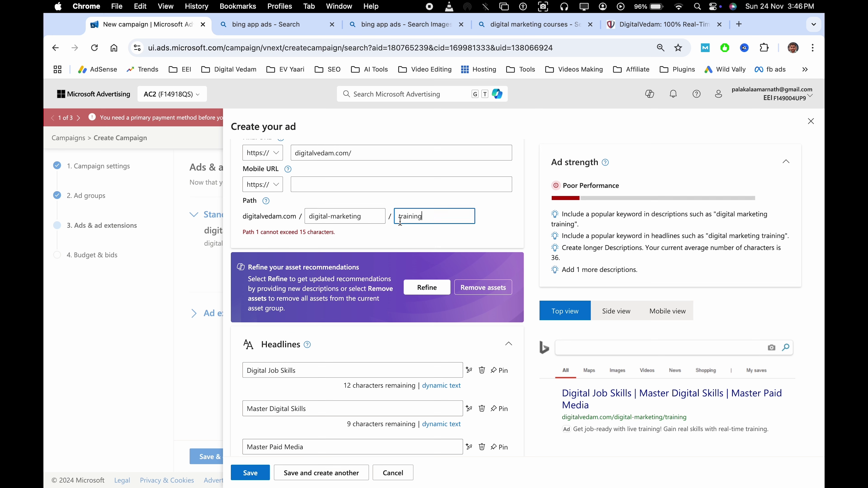
text(-marketing)
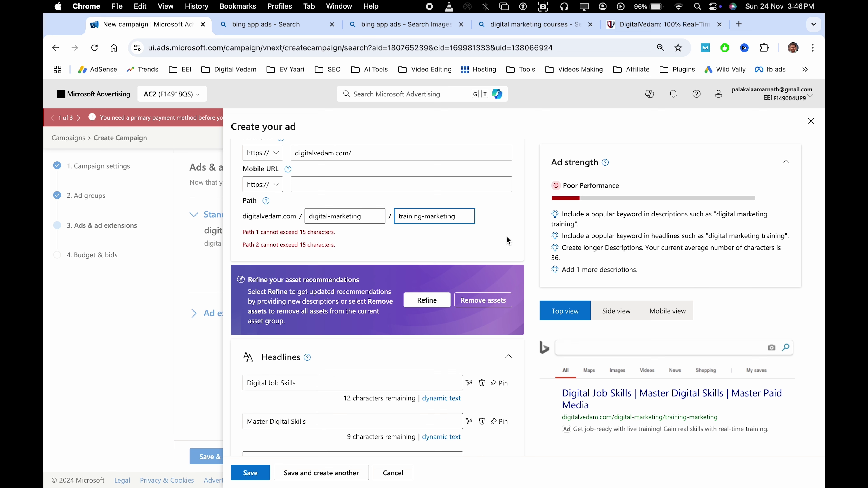
click(441, 246)
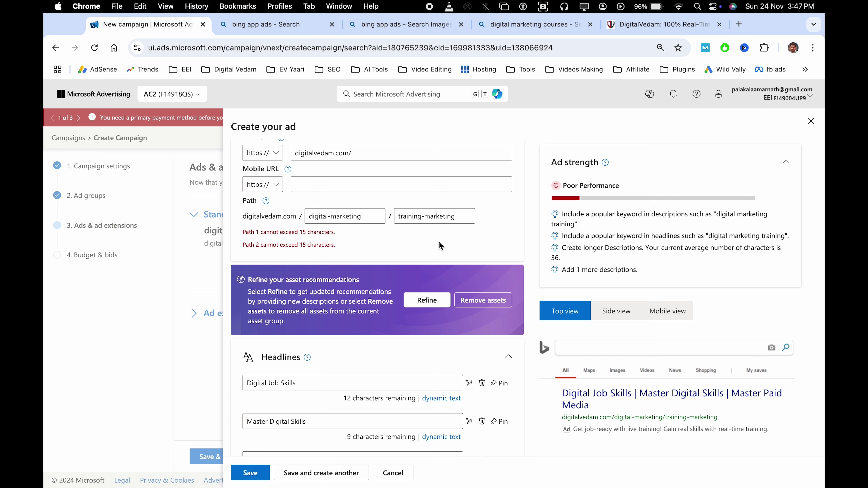
click(335, 216)
click(413, 217)
double_click(438, 215)
key(BackSpace)
key(BackSpace)
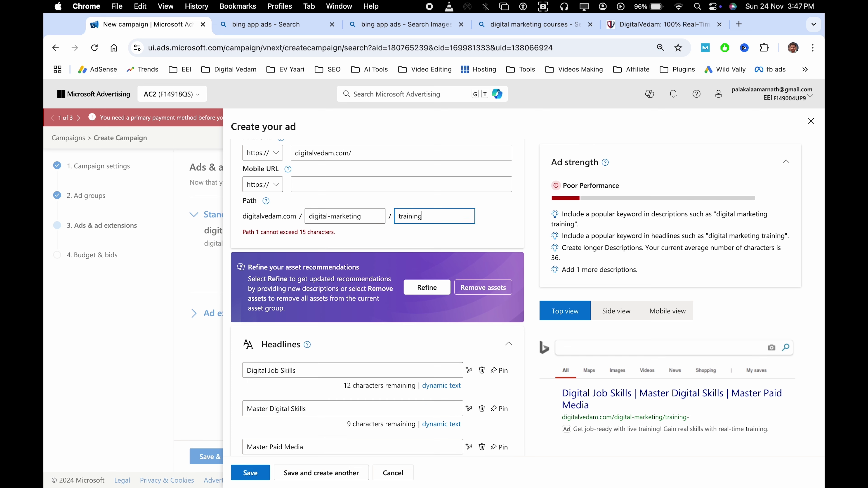
click(482, 224)
- Set the ad's two display path fields to digital and marketing
double_click(348, 219)
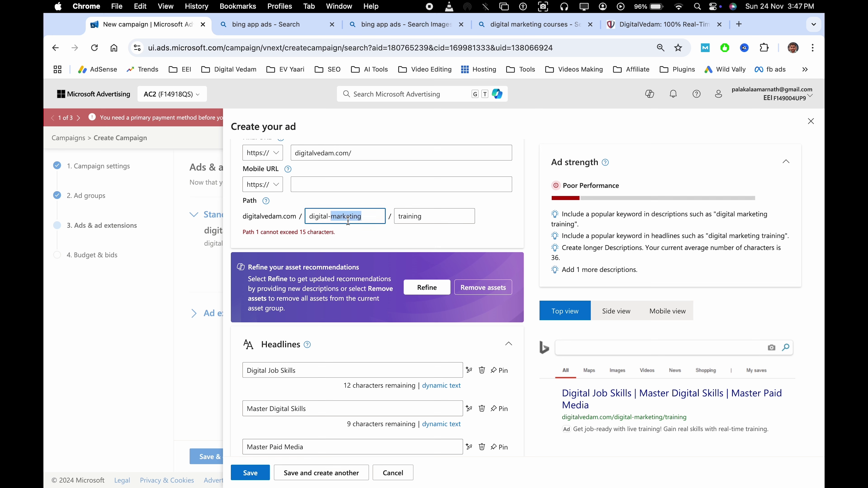
key(cmd+c)
key(Tab)
key(cmd+v)
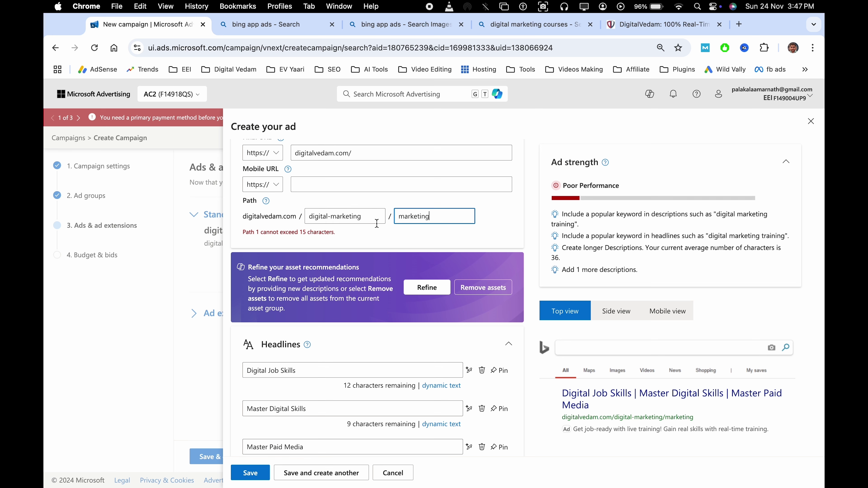
double_click(335, 219)
key(BackSpace)
key(BackSpace)
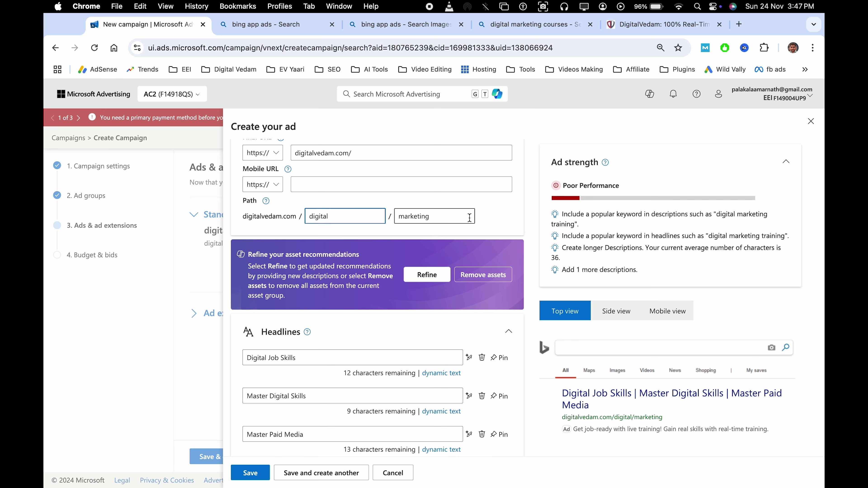
click(500, 220)
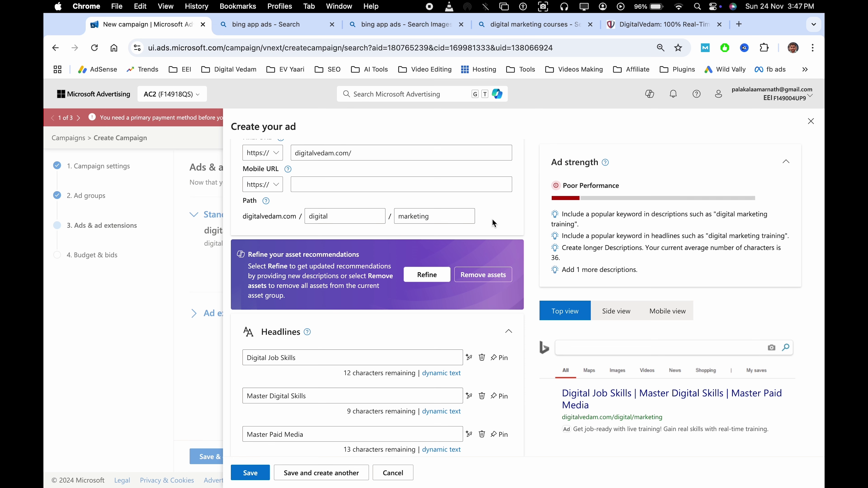
- Add the website-suggested headlines Your Job Starts Here, Land Your Dream Job and Career Launch Pad to the ad
scroll(350, 285, down, 1)
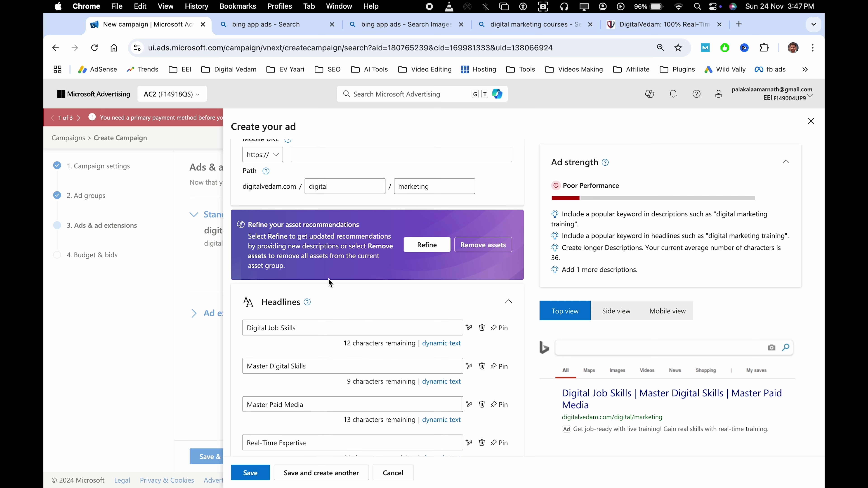
scroll(342, 289, down, 5)
scroll(316, 329, down, 6)
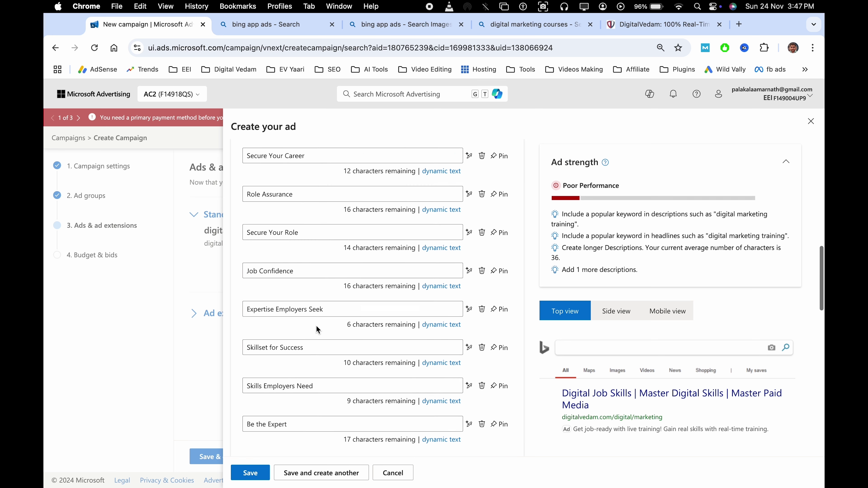
scroll(317, 327, down, 6)
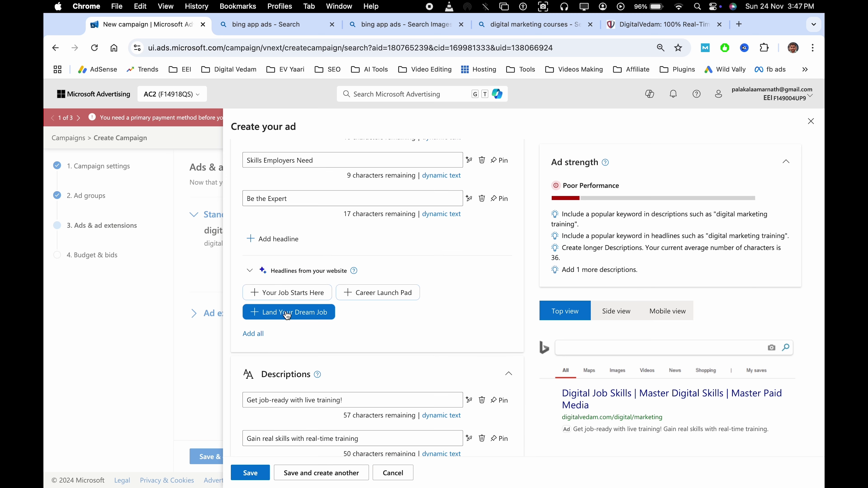
click(310, 294)
scroll(342, 298, down, 1)
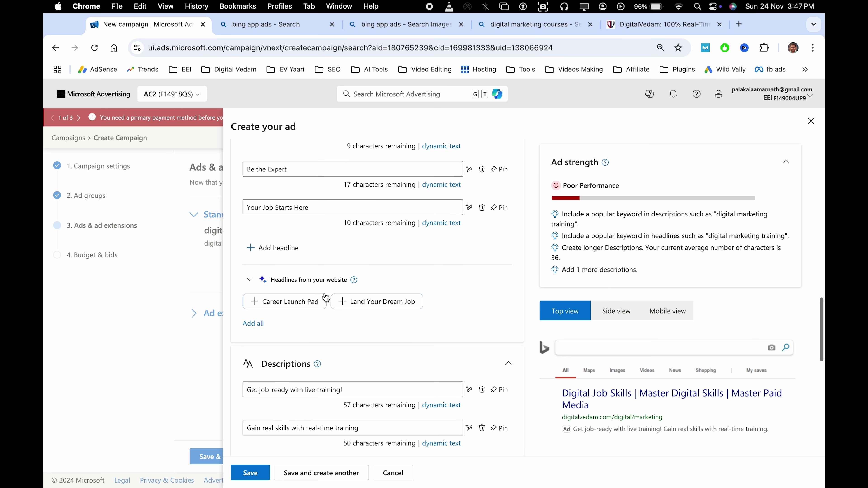
click(367, 297)
click(291, 337)
scroll(353, 332, down, 5)
- Add the website-suggested description "Be the candidate employers crave" and compare the descriptions with the ad strength recommendations
click(354, 332)
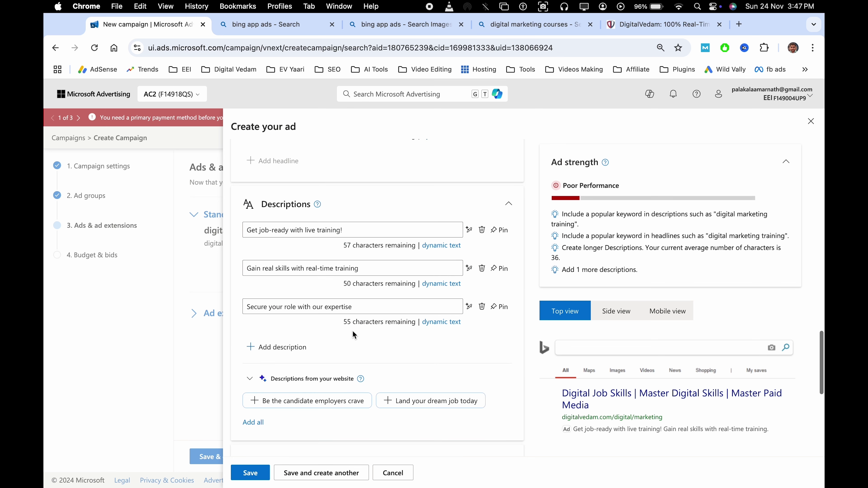
scroll(303, 331, down, 2)
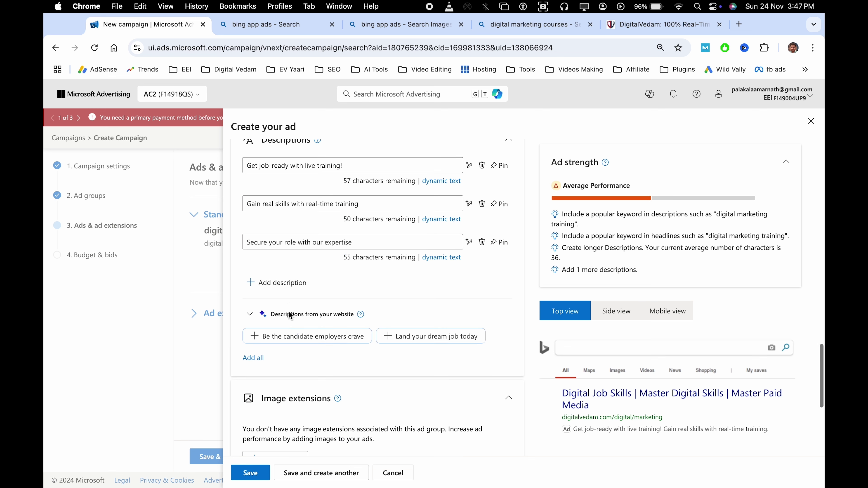
click(300, 338)
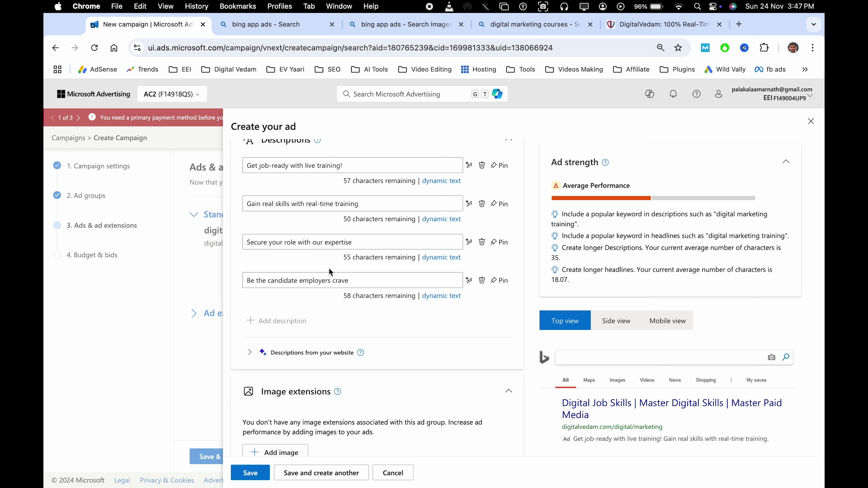
scroll(342, 283, up, 4)
click(378, 288)
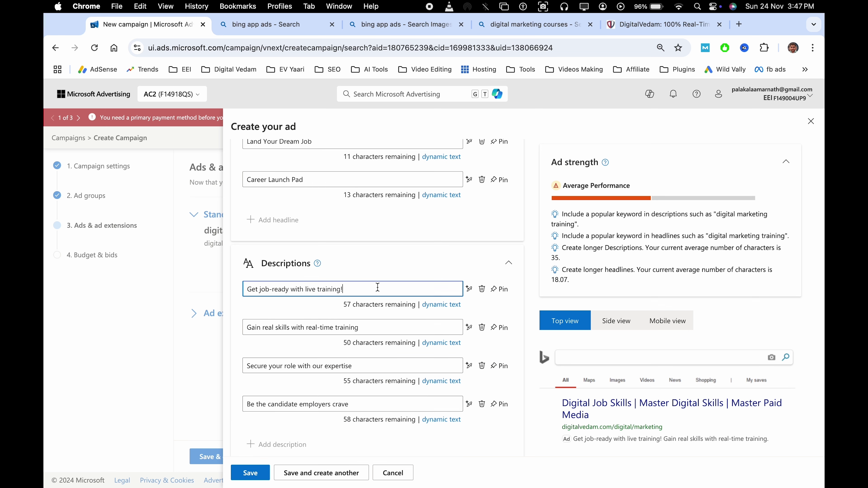
click(409, 267)
click(381, 259)
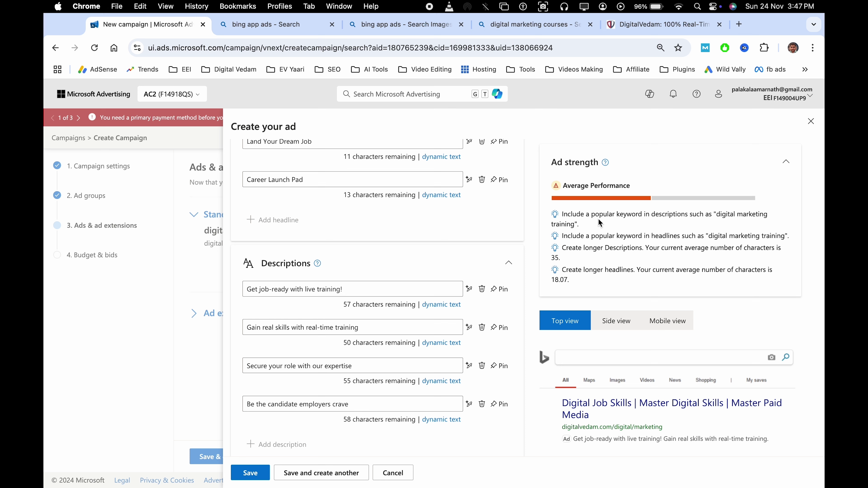
click(400, 290)
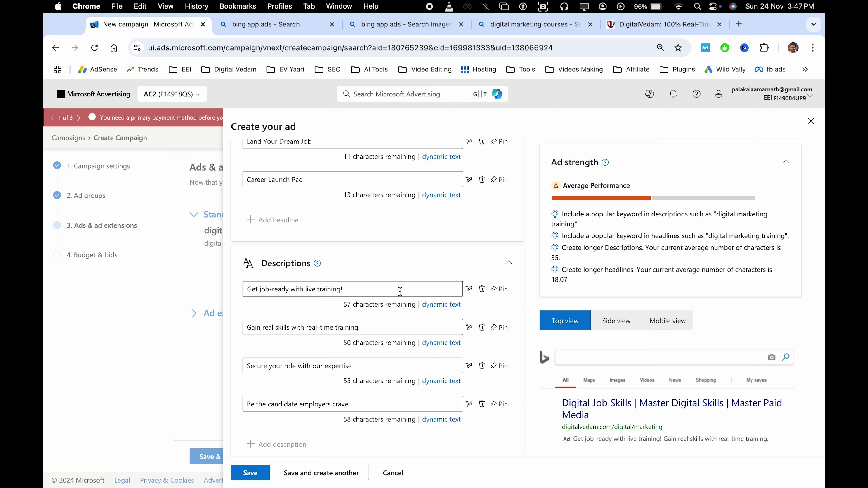
click(605, 246)
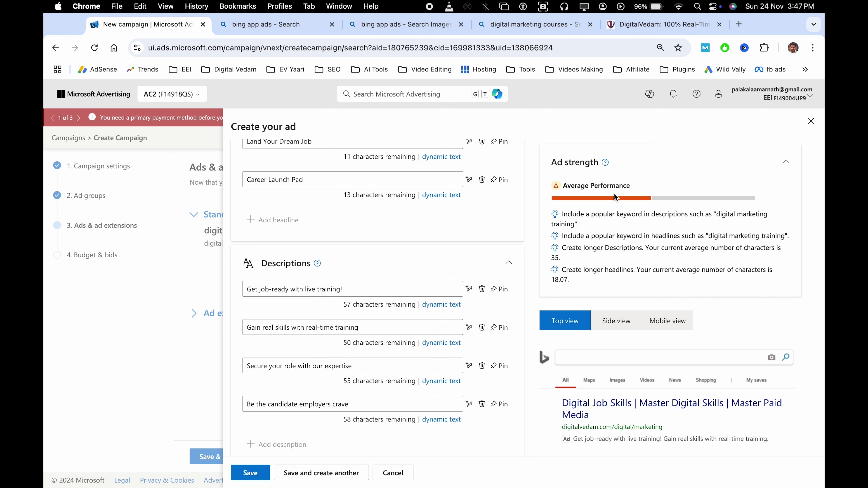
- Replace the first headline, Digital Job Skills, with Digital Marketing Training
scroll(368, 267, up, 10)
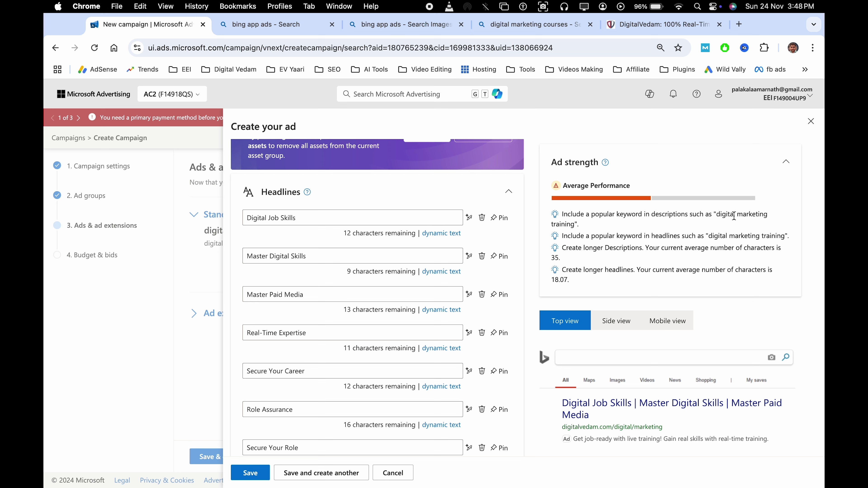
triple_click(306, 216)
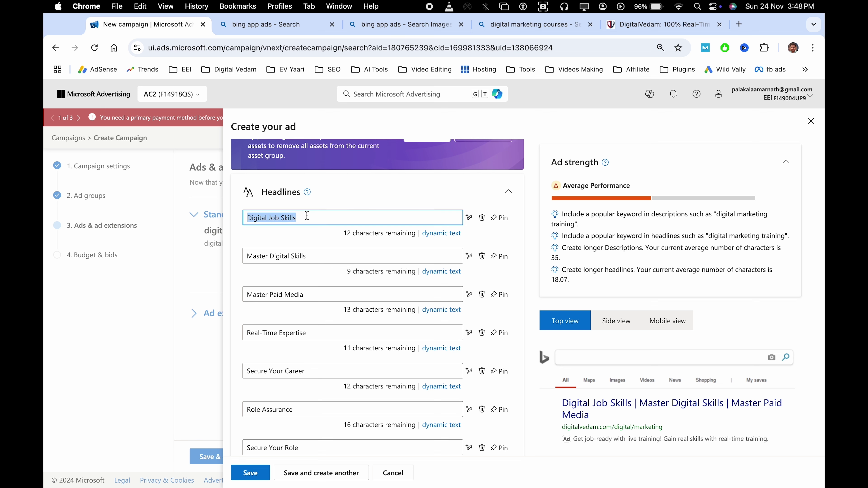
text(marketing)
key(super+Left)
text(Digital)
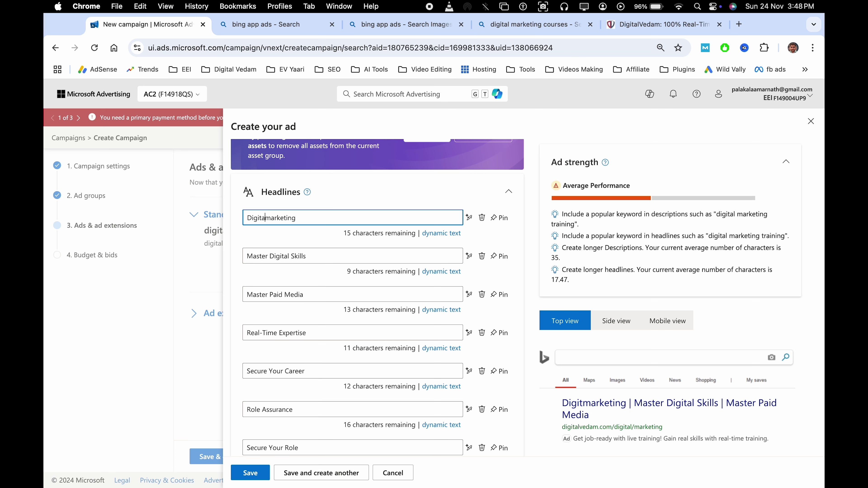
key(BackSpace)
text(M)
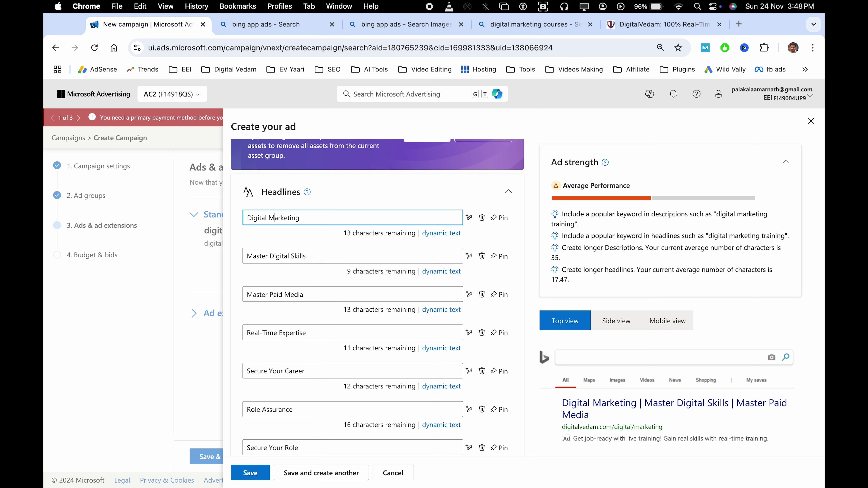
key(super+Right)
text(Traininig)
click(570, 243)
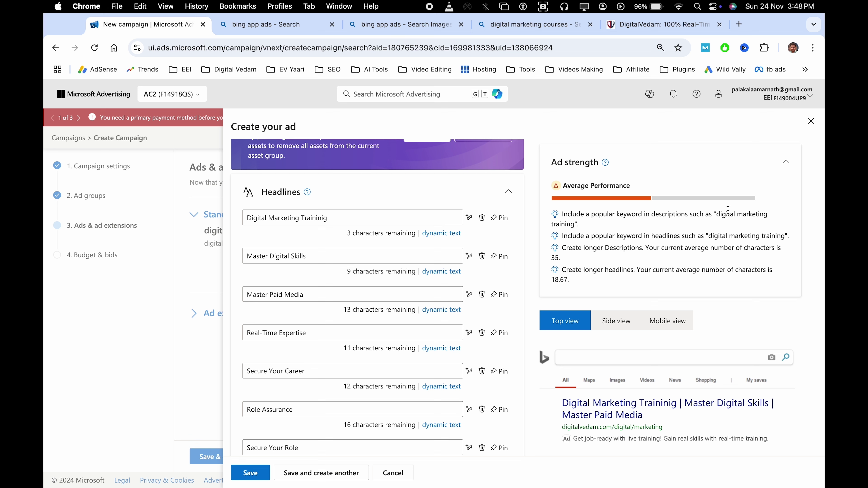
click(334, 214)
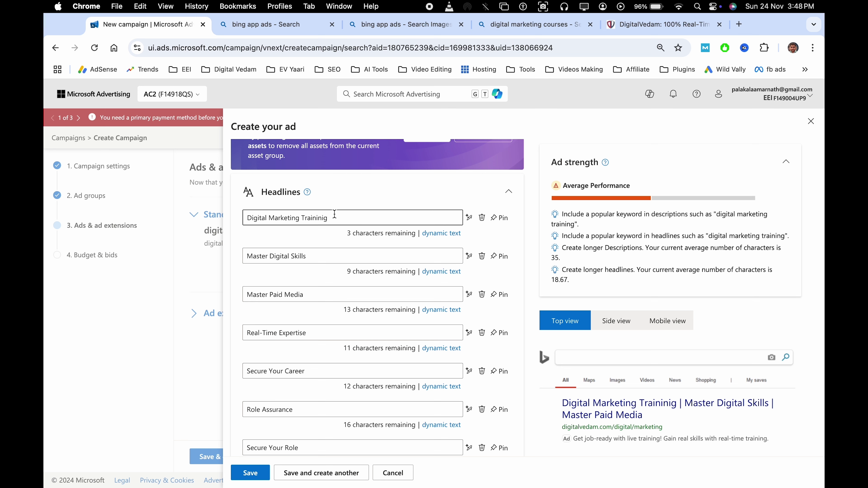
click(322, 217)
key(BackSpace)
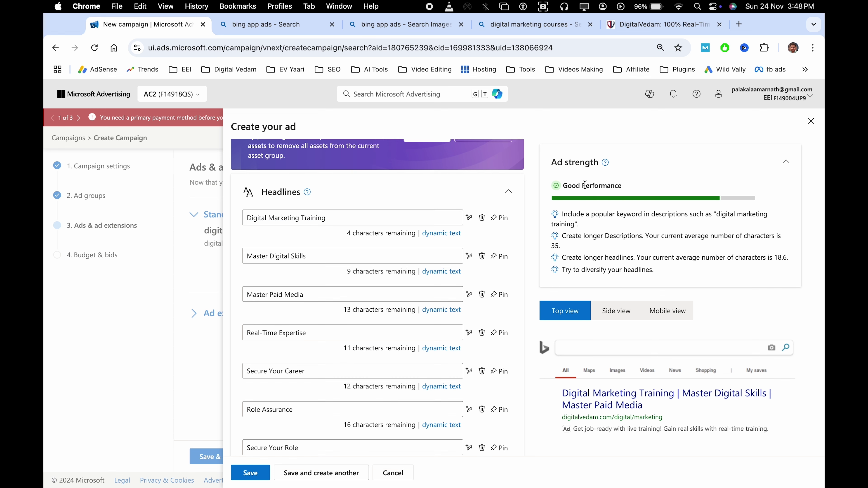
- Reword the ad's first description to "Get job-ready with live Digital Marketing Training!"
scroll(307, 311, down, 10)
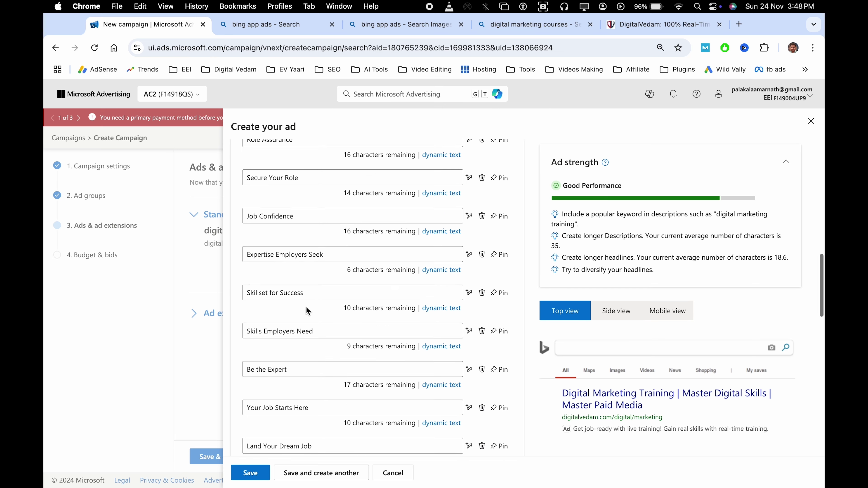
scroll(307, 311, down, 5)
click(296, 266)
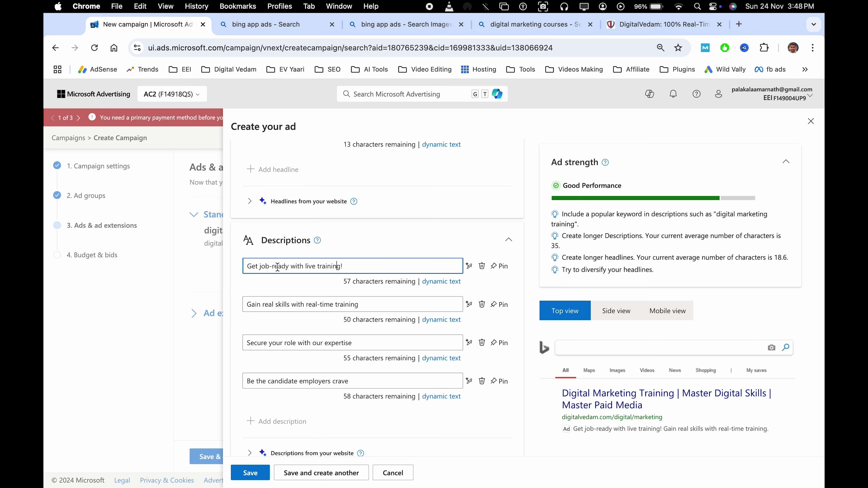
key(super+v)
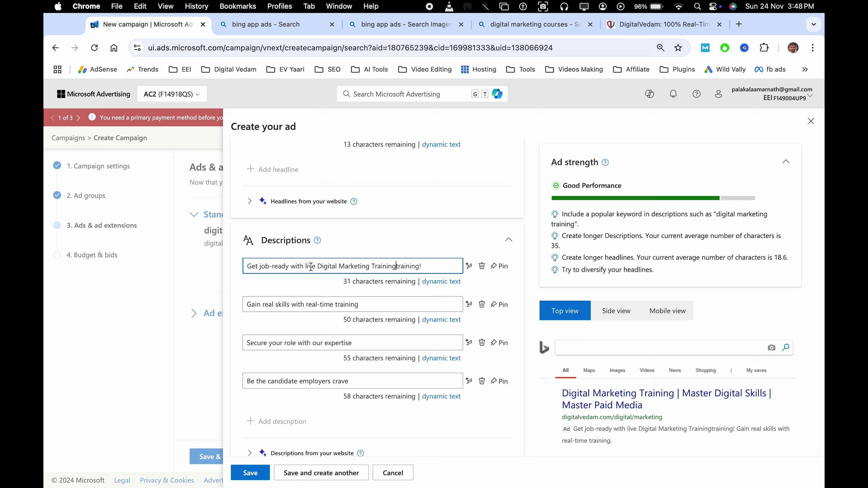
double_click(407, 267)
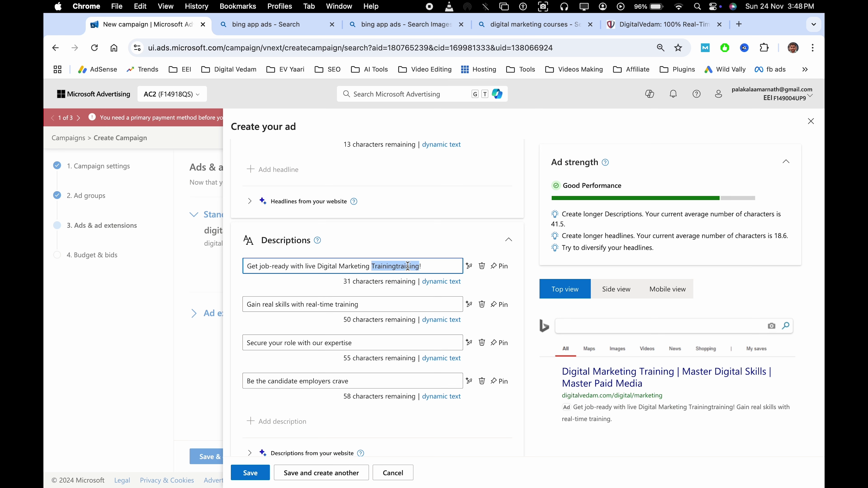
text(Training)
click(582, 216)
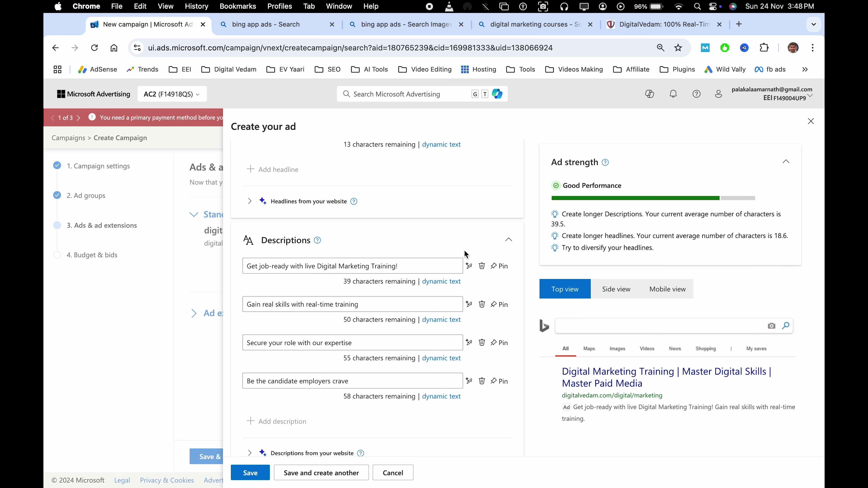
- Append the second description's text, "Gain real skills with real-time training", to the first description without its exclamation mark
click(424, 265)
key(super+a)
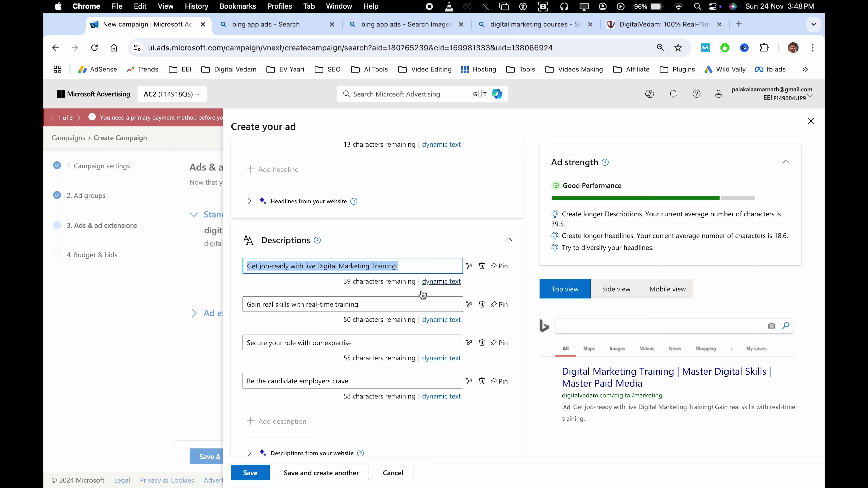
double_click(389, 300)
key(super+a)
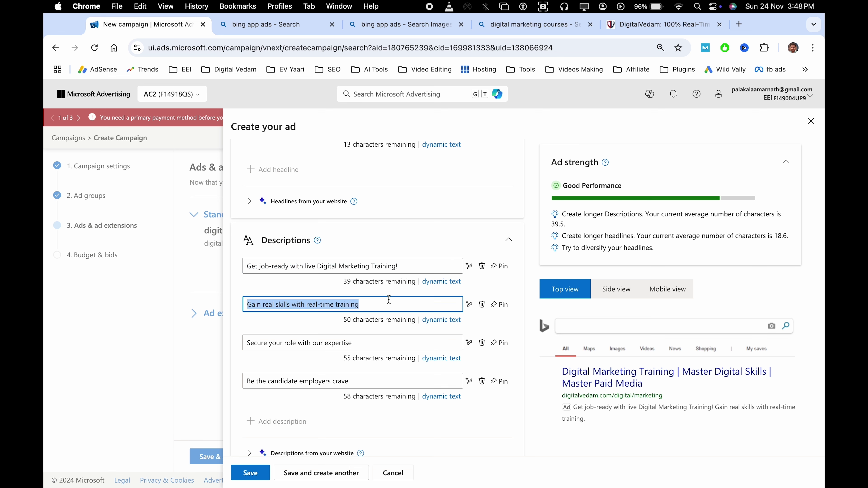
key(super+c)
click(425, 266)
key(BackSpace)
key(super+v)
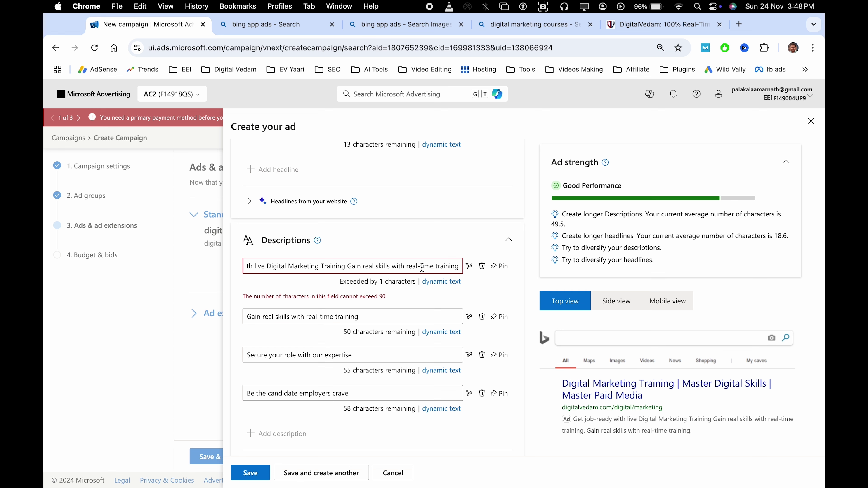
- Punctuate and shorten the first description to "Get job-ready with live Digital Marketing Training. Gain real skills with training"
scroll(423, 268, left, 2)
scroll(423, 267, right, 1)
scroll(422, 267, right, 1)
click(348, 267)
text(.)
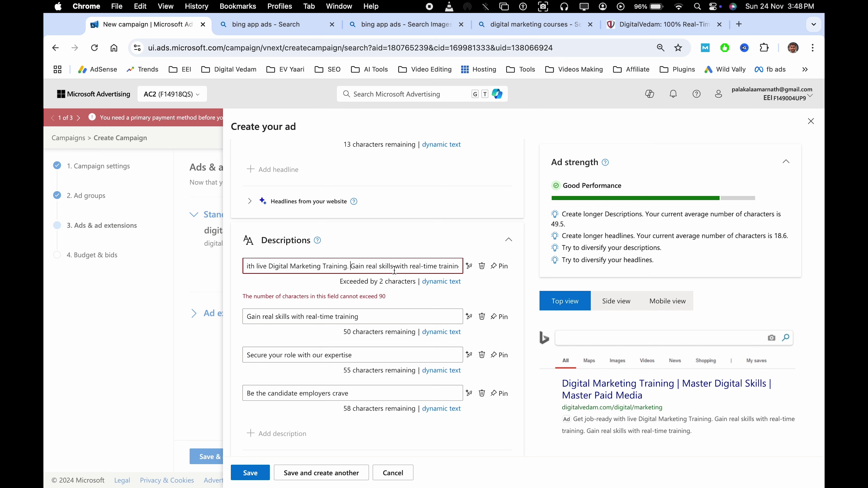
scroll(406, 267, right, 1)
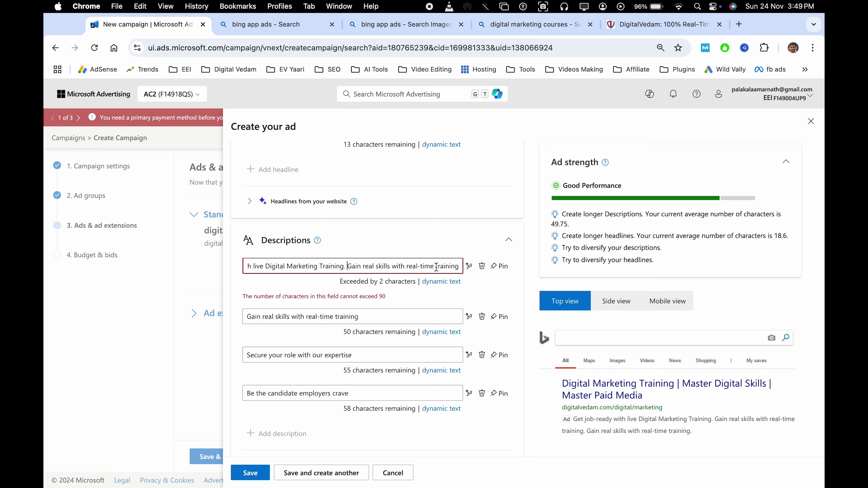
drag(434, 267, 415, 268)
drag(415, 267, 407, 268)
key(BackSpace)
click(626, 215)
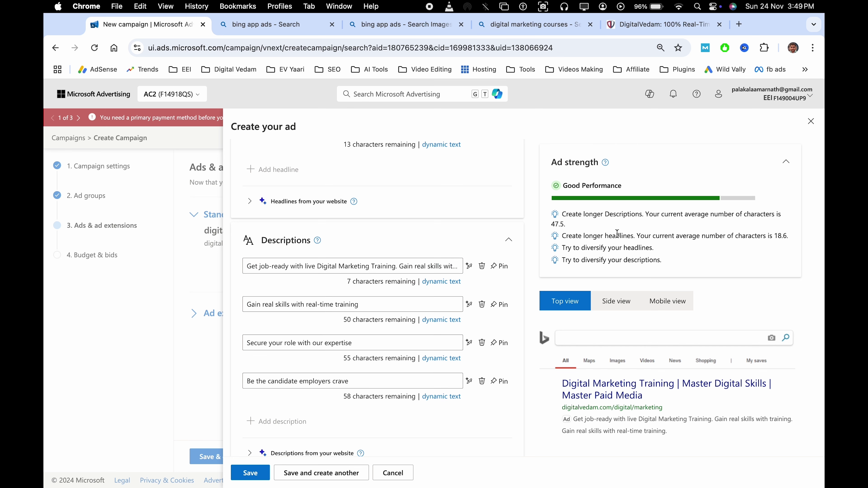
- Reword three of the last four headlines as "Be the Expert. Your Job Starts", "Be the Expert" and "Career Launch Pad. Be Expert"
scroll(360, 240, up, 10)
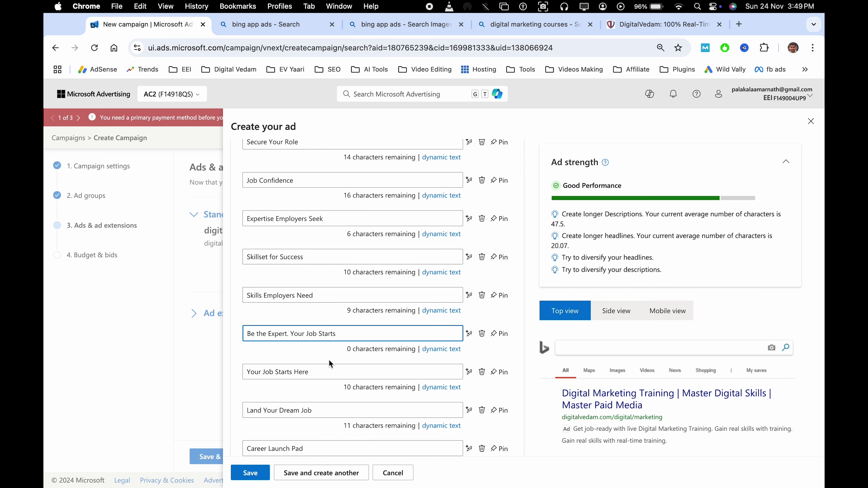
triple_click(320, 372)
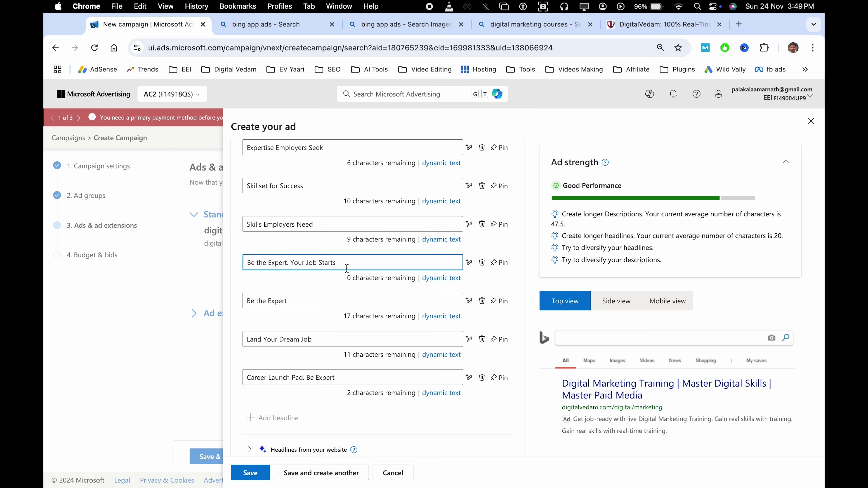
- Set the second headline to "Master Digital. Real Expertise" and the third to "Master Paid. Secure Yur Career"
scroll(347, 268, up, 6)
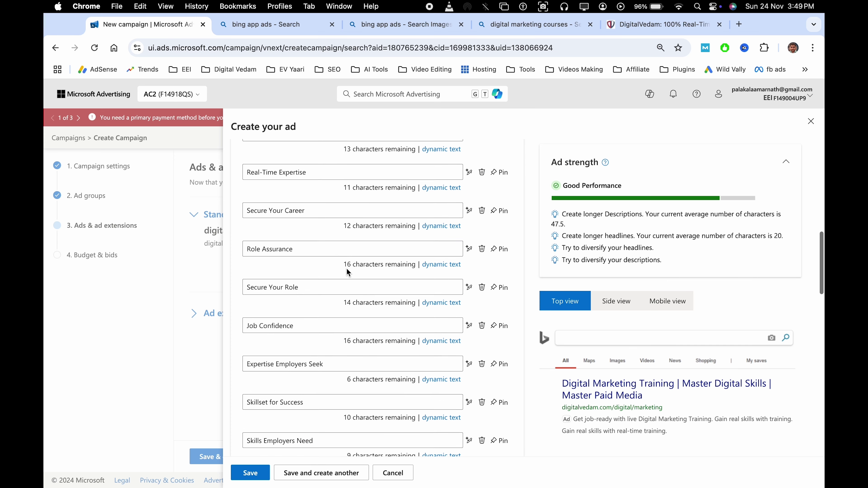
scroll(347, 268, up, 4)
click(317, 253)
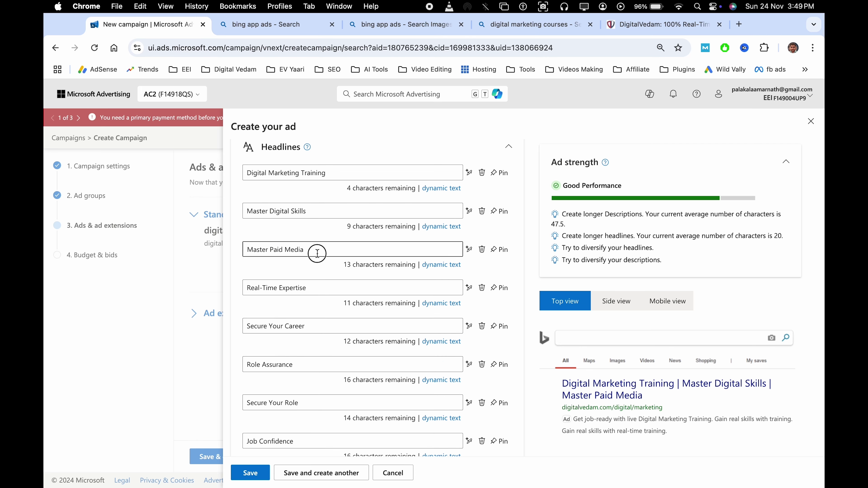
triple_click(317, 254)
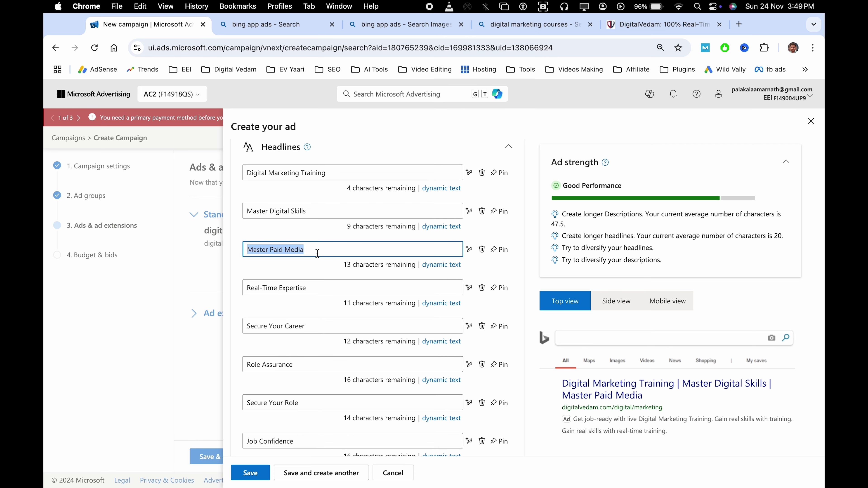
triple_click(330, 285)
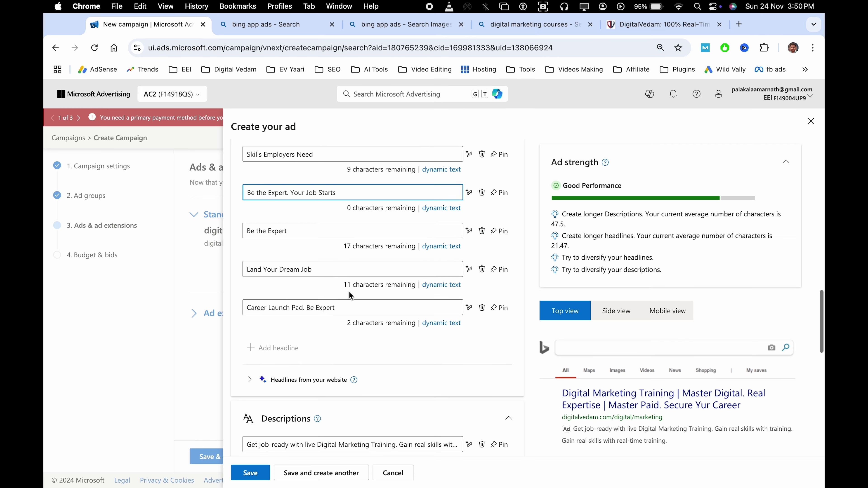
click(353, 297)
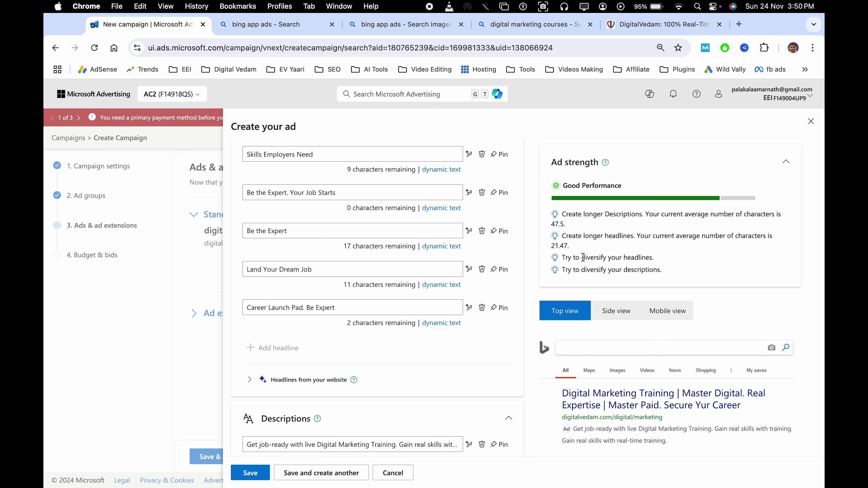
scroll(349, 288, up, 15)
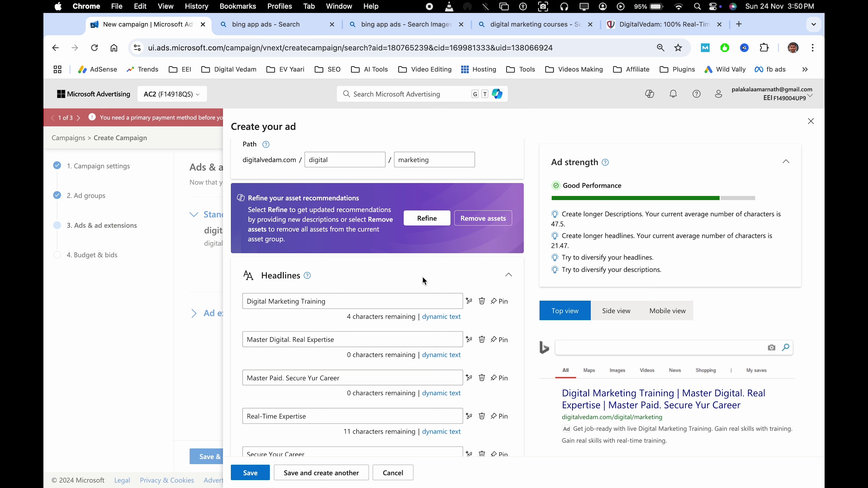
double_click(384, 298)
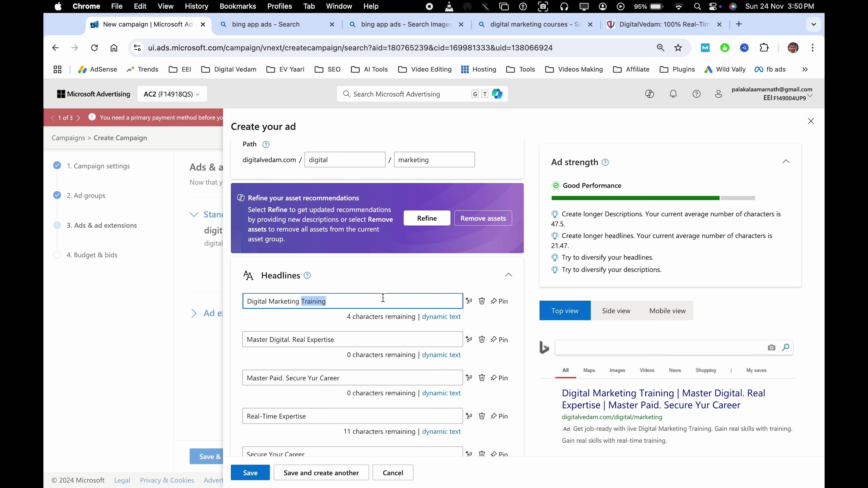
click(410, 287)
- Lengthen the second description to "Gain real skills with real-time training. Secure your role with our expertise" and append "Be the candidate employers crave" to the third
scroll(409, 292, down, 15)
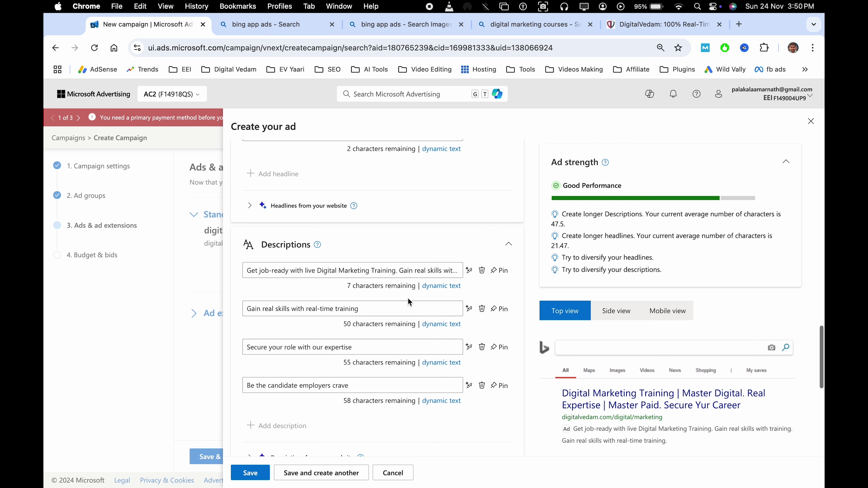
click(428, 259)
triple_click(431, 259)
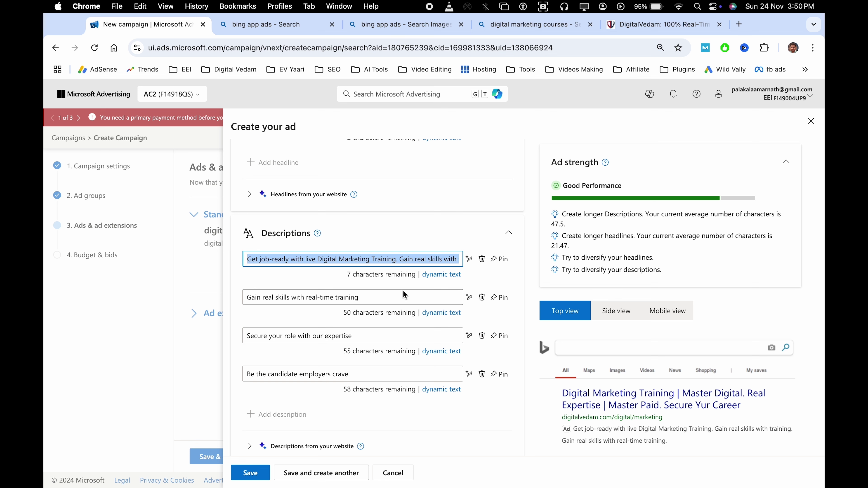
click(403, 298)
click(388, 335)
triple_click(388, 335)
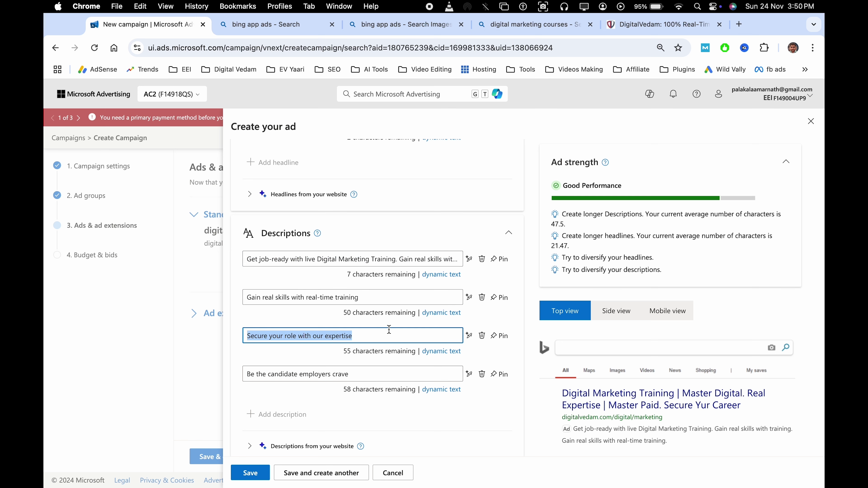
key(super+c)
click(386, 298)
text(.)
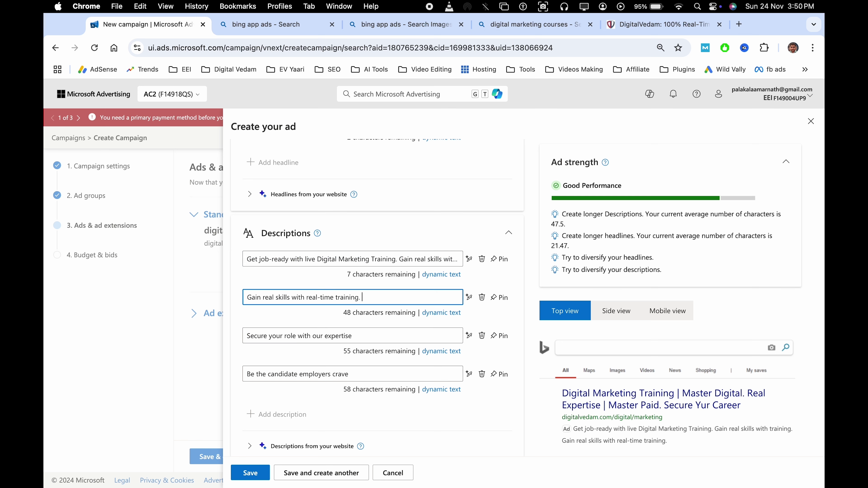
key(super+v)
click(430, 332)
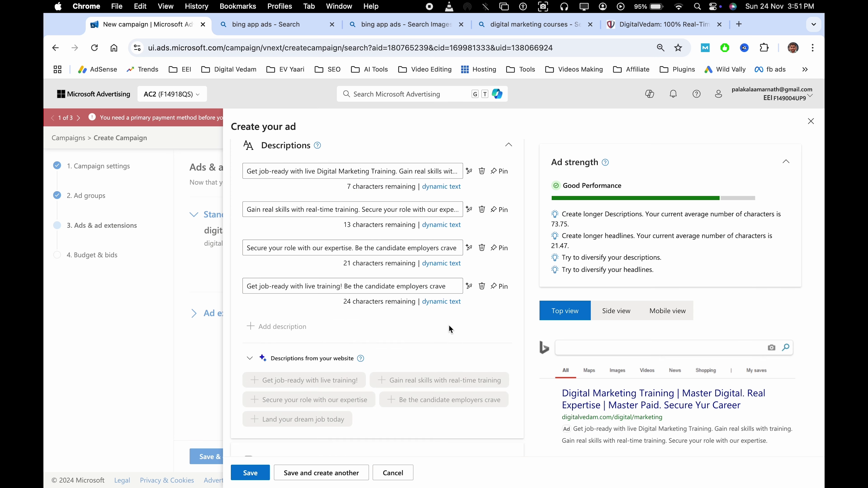
- Add the recommended image of people with SEO labels as an image extension with the display text "img"
scroll(449, 325, down, 5)
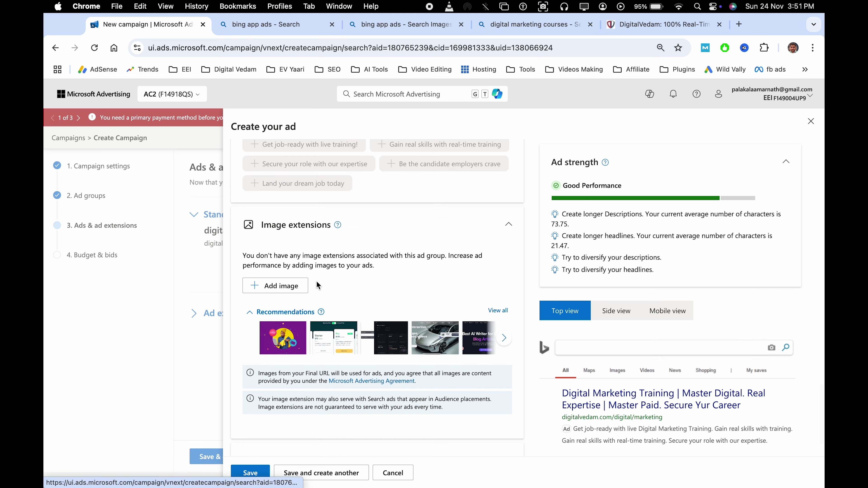
click(500, 311)
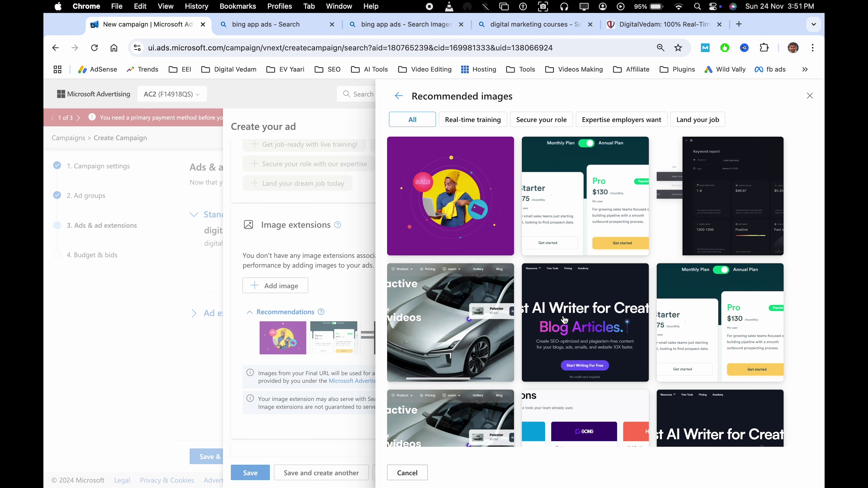
scroll(517, 327, down, 10)
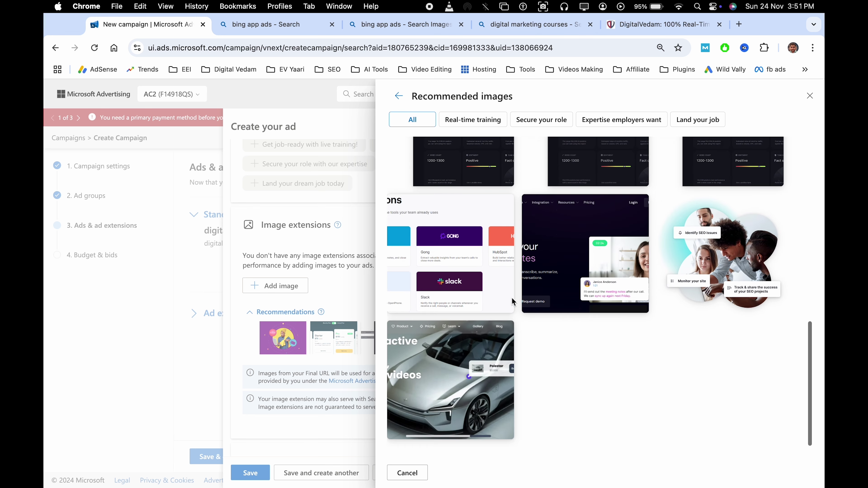
click(696, 247)
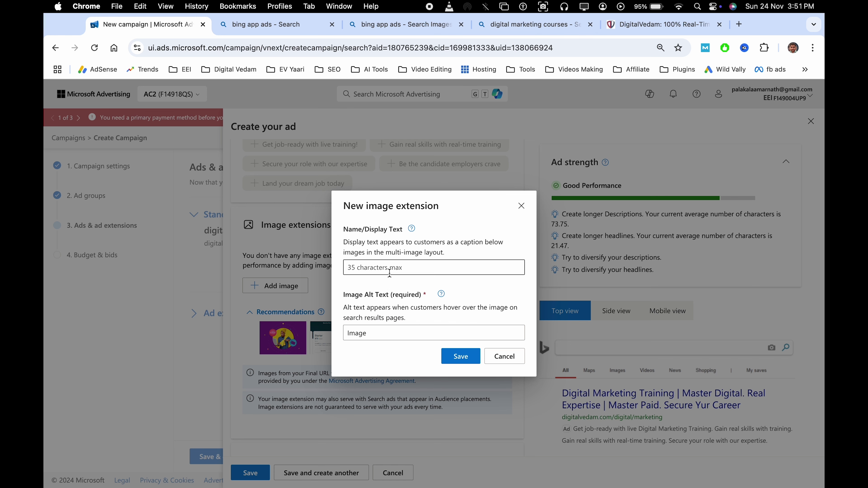
click(390, 274)
text(im)
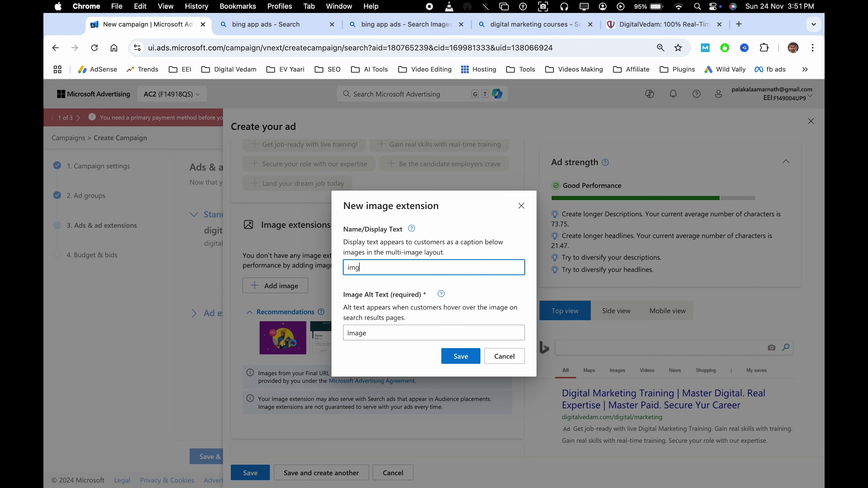
text(g)
click(458, 356)
- Review the optional ad URL options, leave them empty and save the responsive search ad
scroll(353, 313, down, 3)
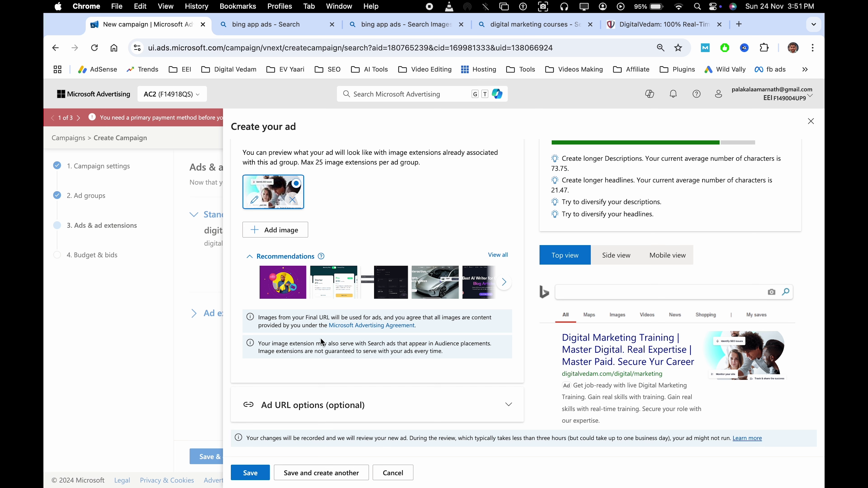
click(353, 405)
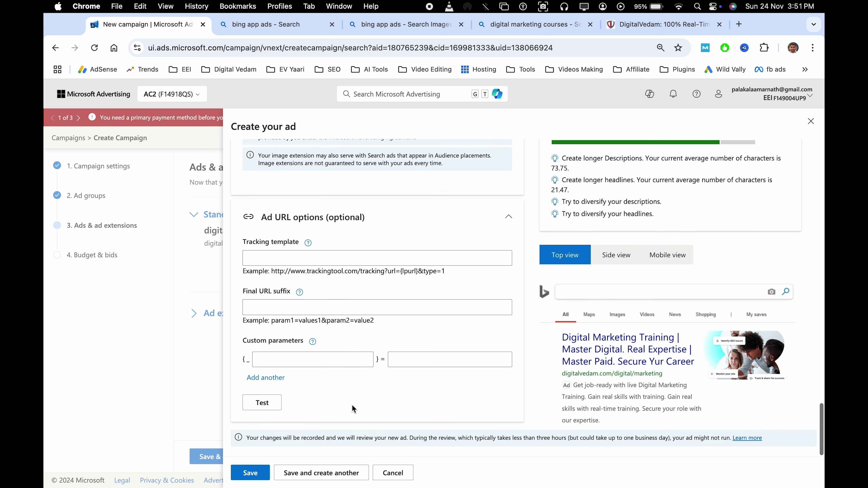
click(307, 255)
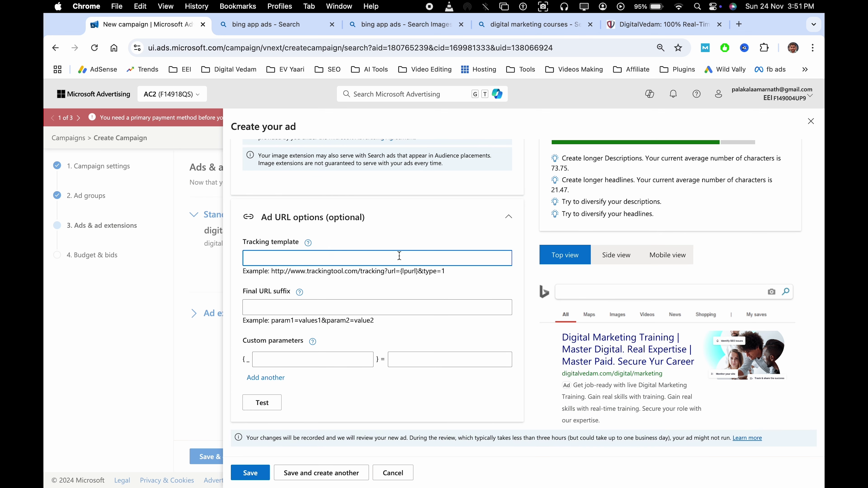
click(411, 282)
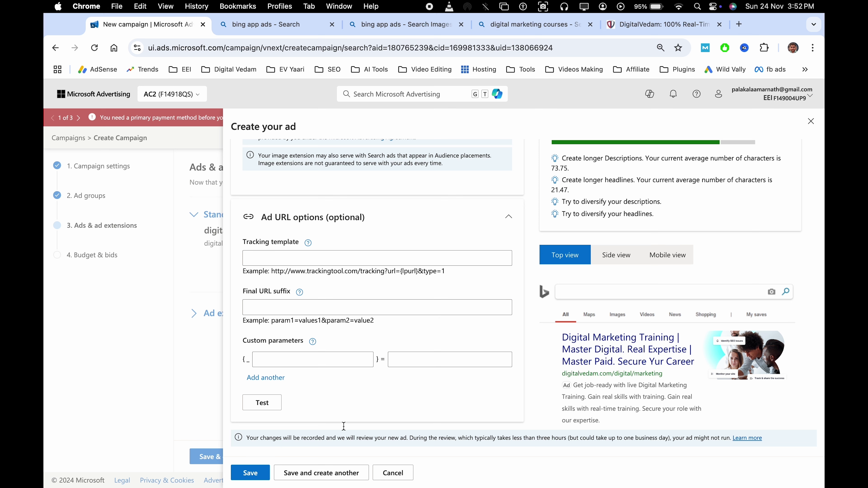
click(253, 479)
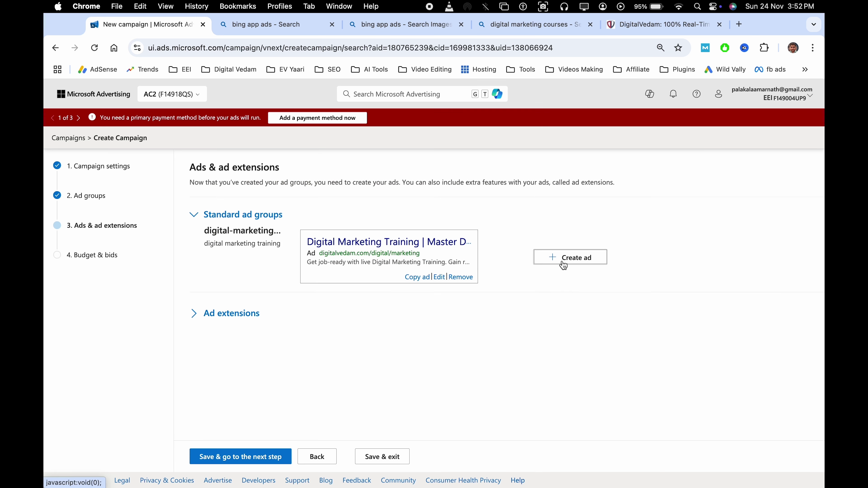
click(573, 261)
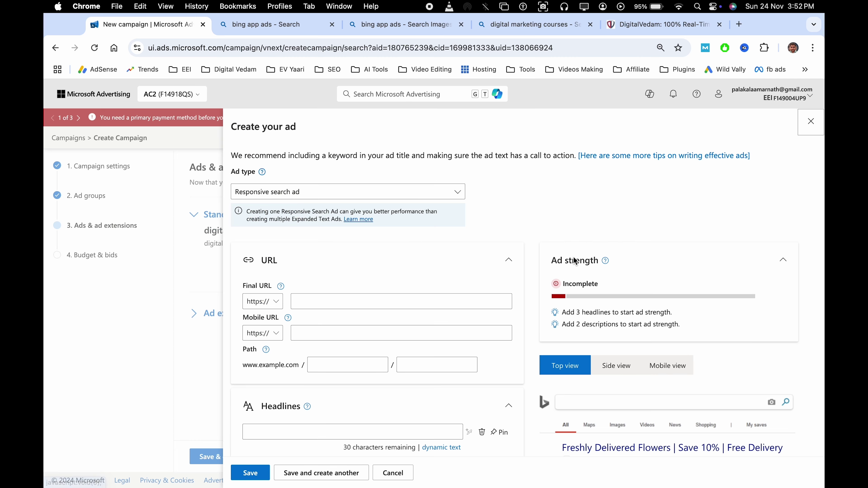
scroll(382, 266, down, 8)
click(389, 479)
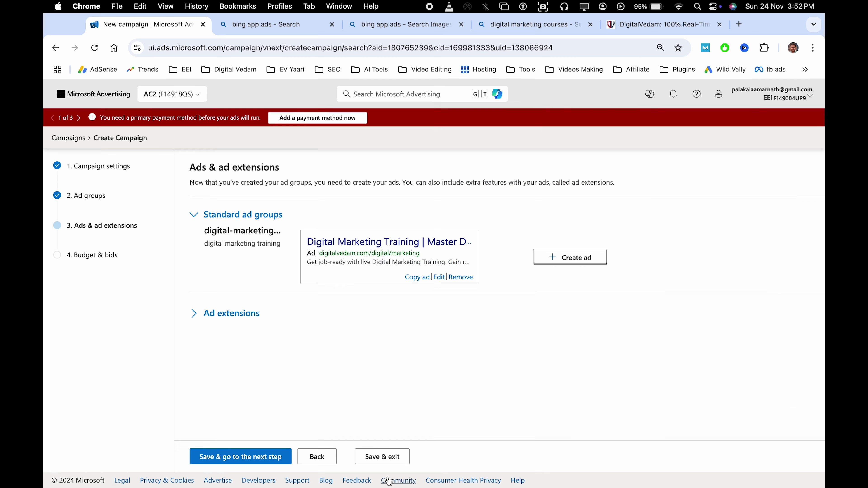
- Expand the campaign's ad extensions and read the explanation of sitelink extensions
click(243, 317)
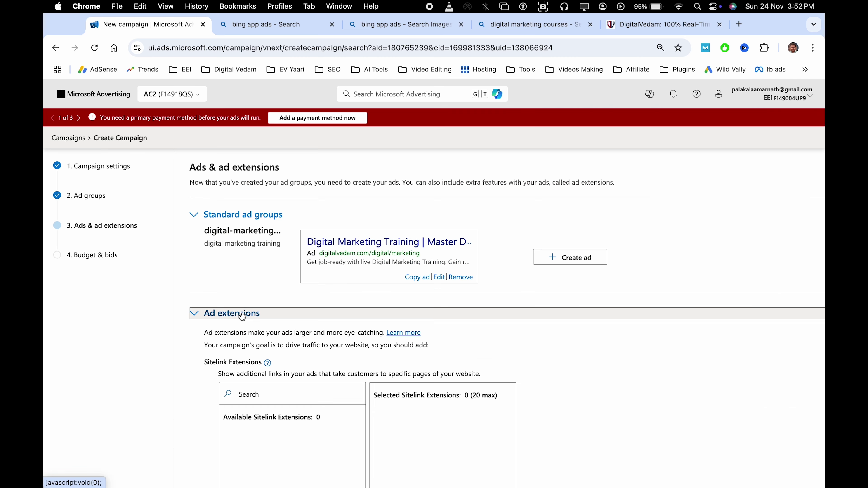
scroll(243, 316, down, 6)
scroll(315, 240, up, 3)
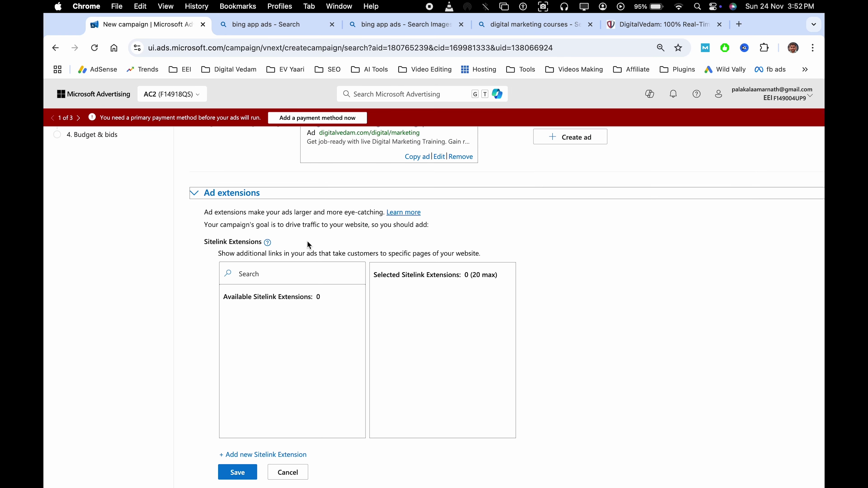
triple_click(350, 254)
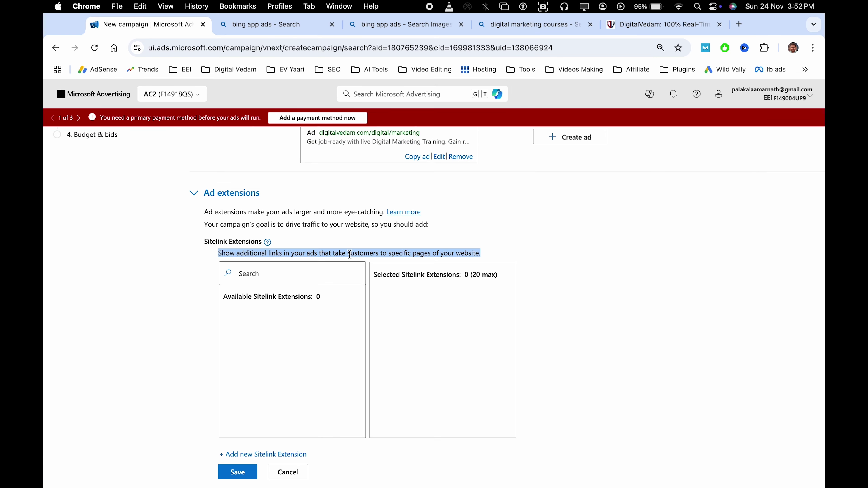
- Examine the sitelinks under the sponsored upGrad ad in the Bing search results for digital marketing courses
click(374, 255)
scroll(576, 264, down, 1)
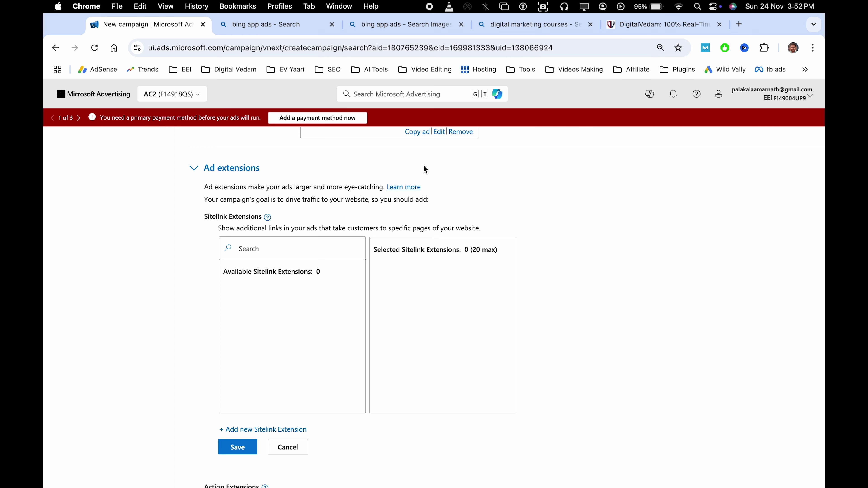
click(518, 30)
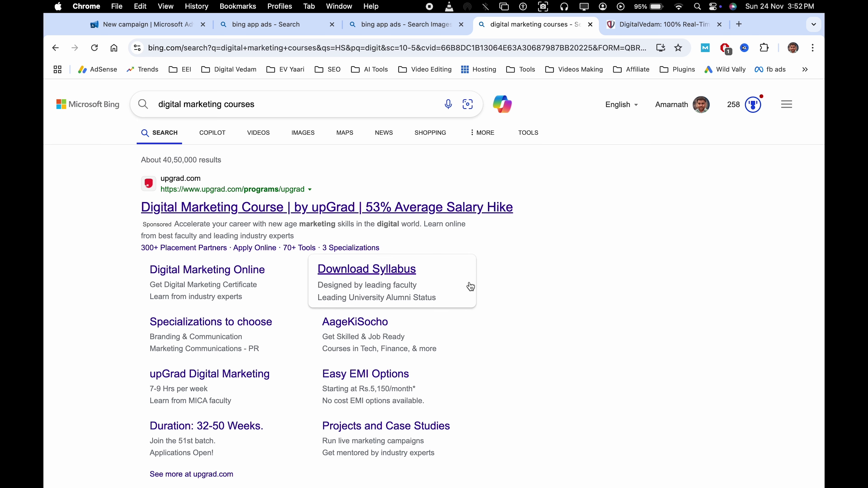
scroll(369, 239, down, 3)
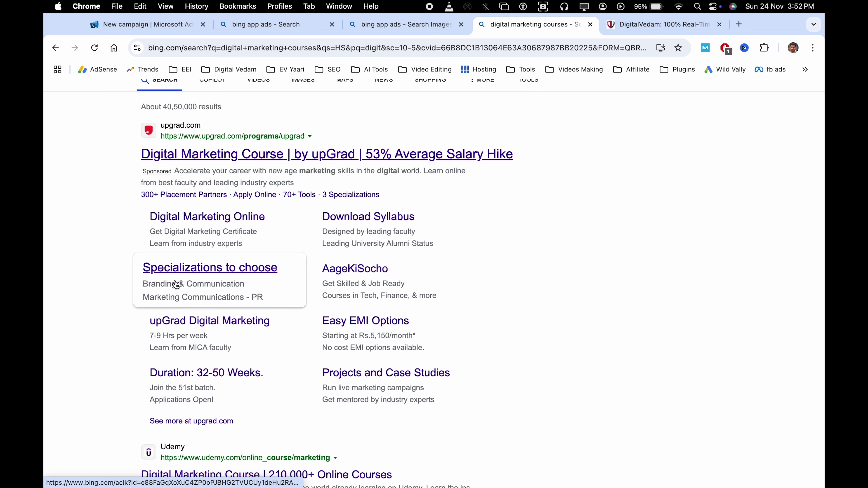
scroll(512, 213, down, 9)
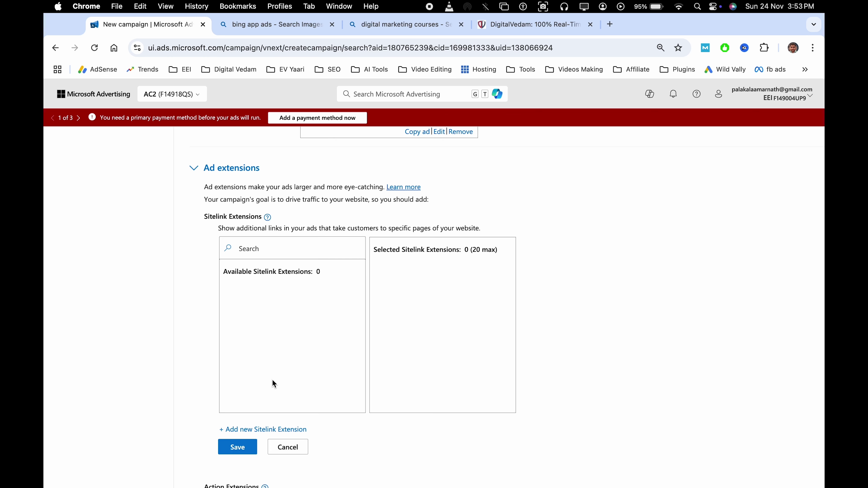
- Return to the Microsoft Advertising campaign, start a new sitelink extension and review its link text, description, device and URL fields
scroll(259, 411, down, 3)
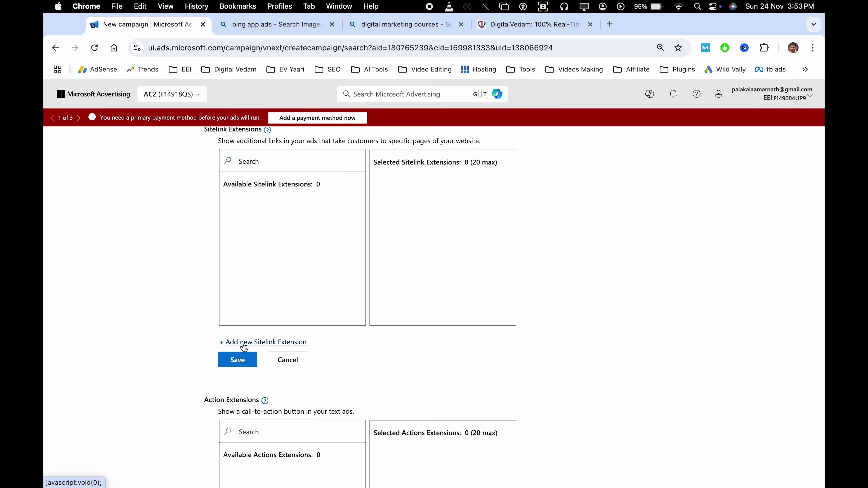
click(272, 342)
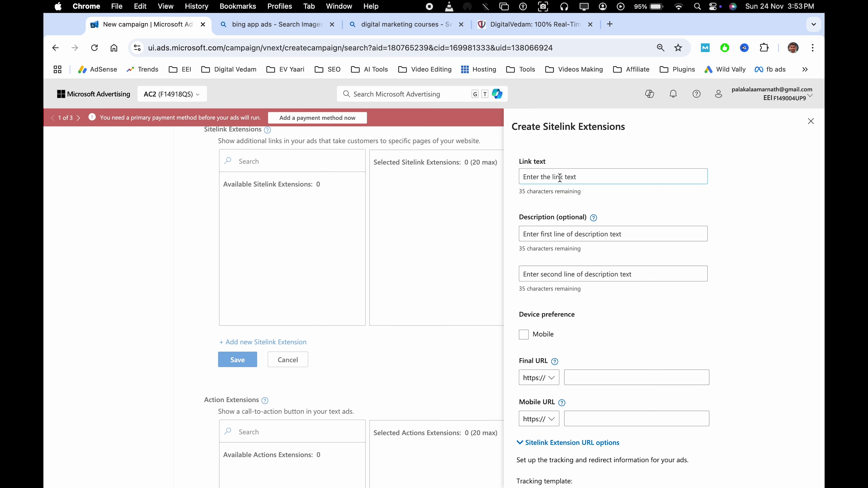
click(576, 235)
scroll(611, 306, down, 5)
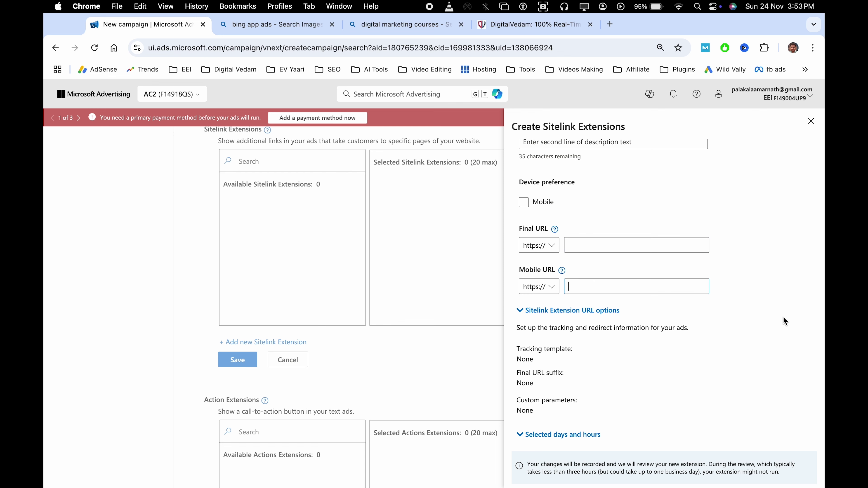
- Discard the new sitelink extension form and close the Sitelink Extensions section without saving
scroll(784, 321, down, 2)
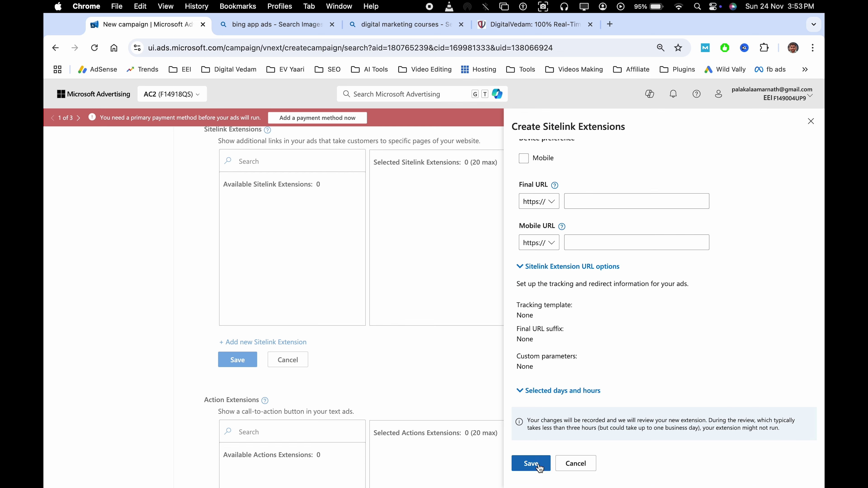
click(575, 464)
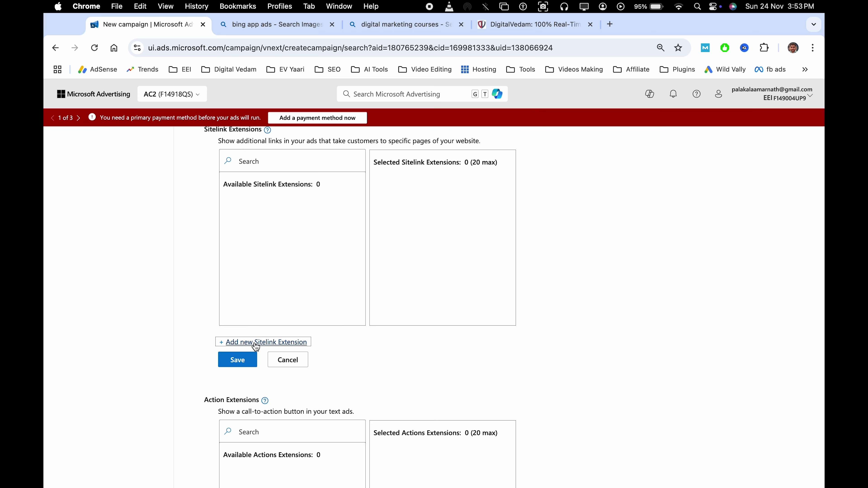
scroll(291, 352, up, 1)
scroll(293, 357, down, 1)
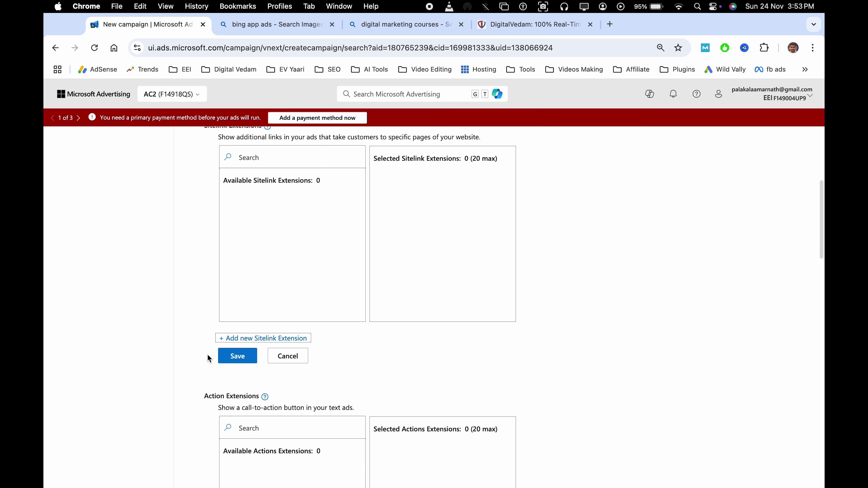
scroll(294, 358, up, 3)
scroll(273, 400, down, 1)
click(294, 408)
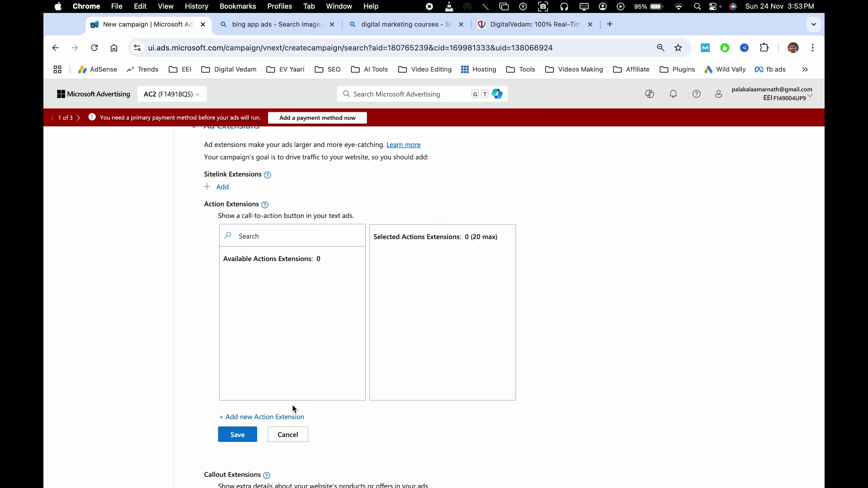
- Open a new action extension form and view its available languages, keeping English
scroll(296, 323, up, 1)
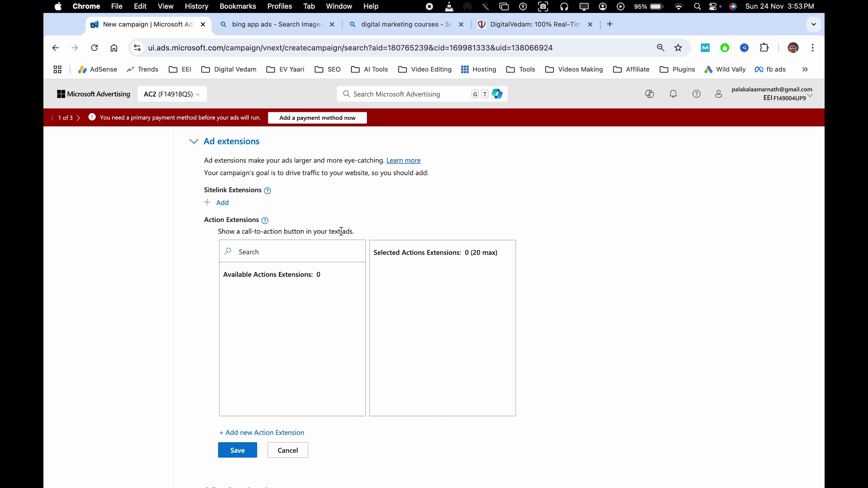
scroll(289, 347, down, 3)
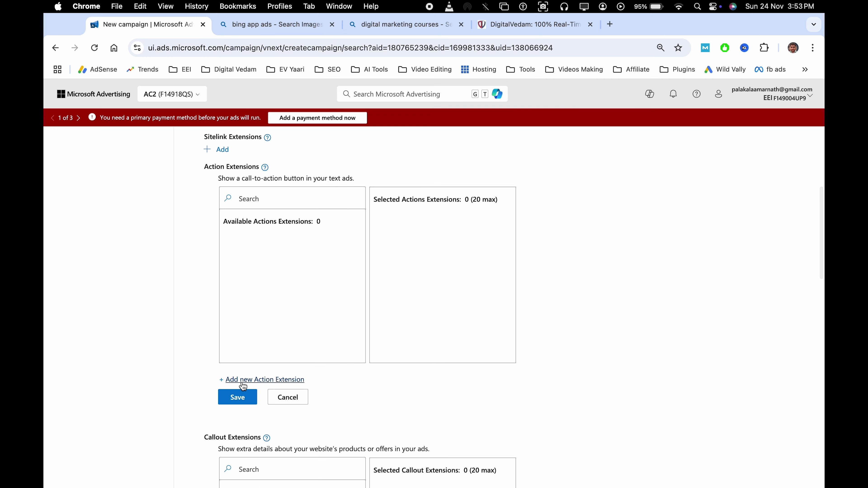
click(268, 380)
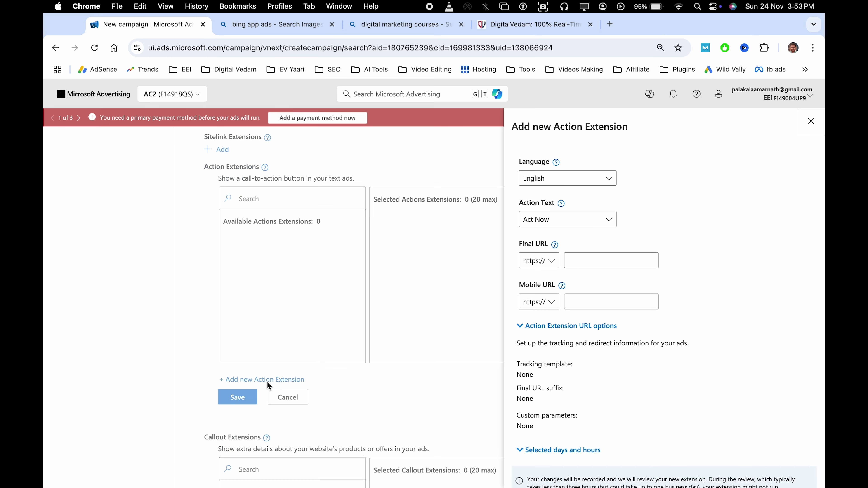
click(561, 178)
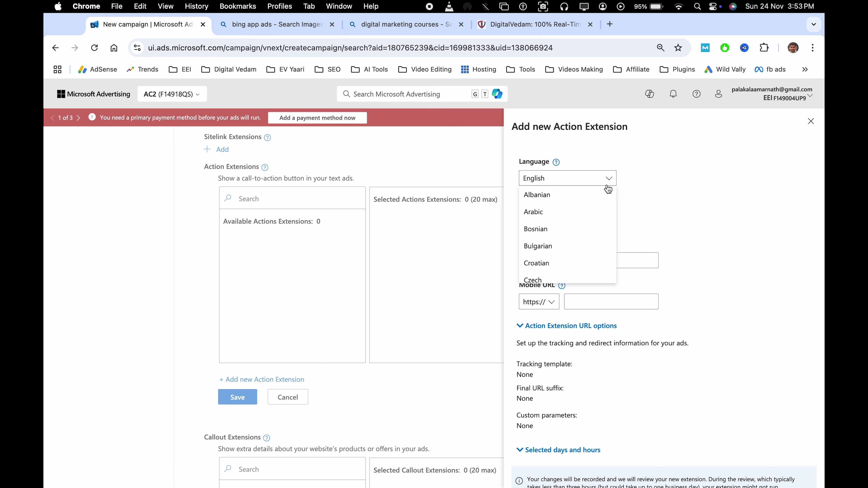
click(659, 207)
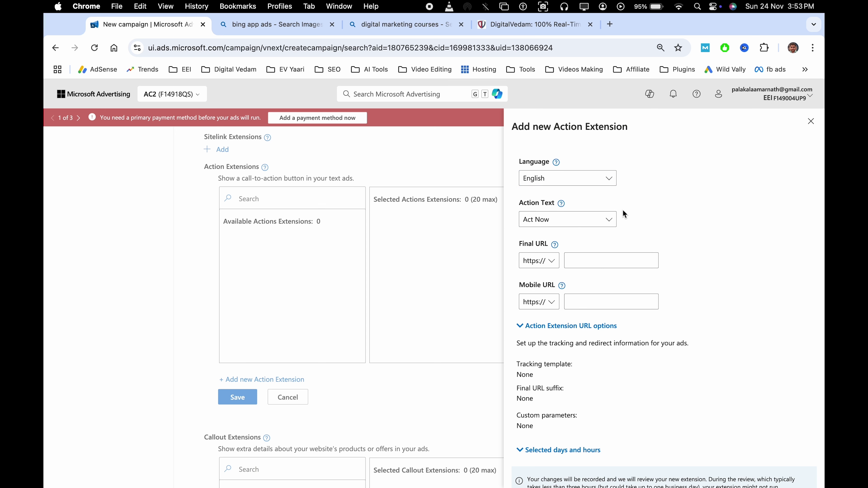
- Look through the call-to-action options and set the new action extension's text to View Demo
click(554, 221)
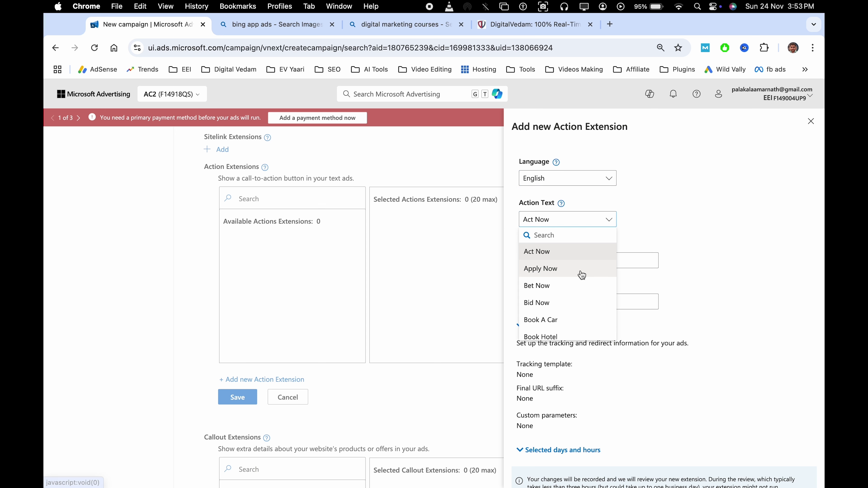
scroll(585, 292, down, 5)
scroll(576, 309, down, 10)
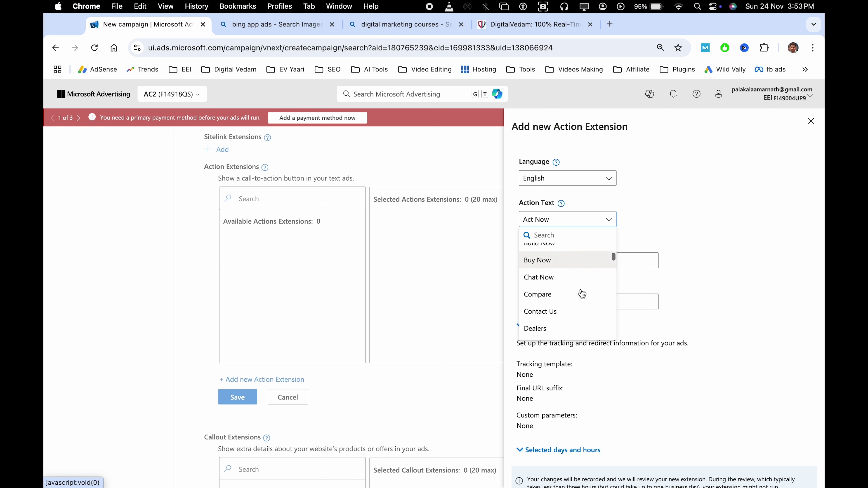
scroll(576, 307, down, 10)
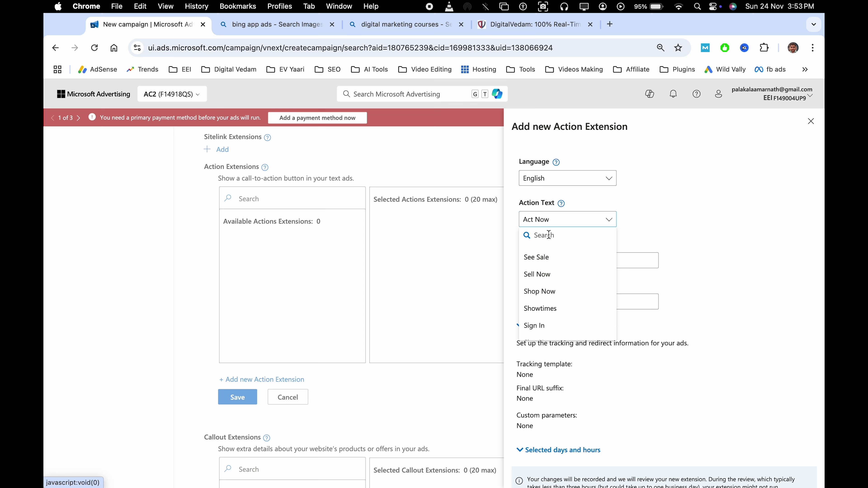
scroll(578, 302, down, 10)
scroll(559, 321, down, 5)
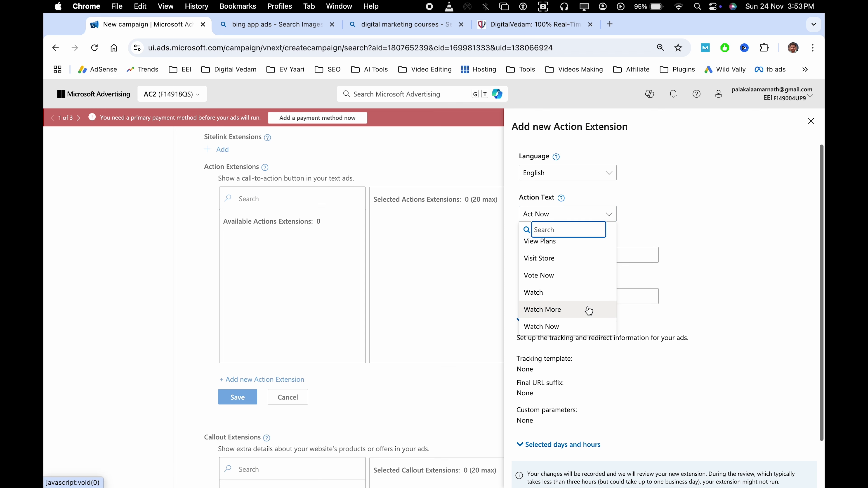
scroll(570, 214, up, 3)
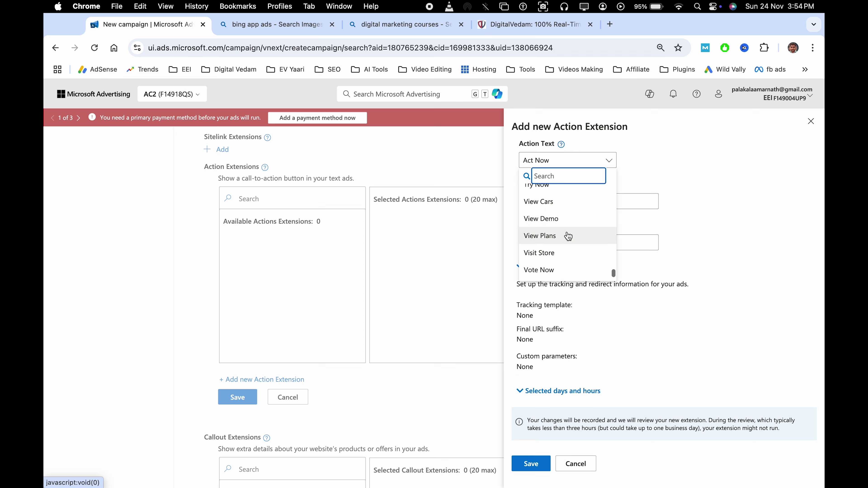
click(560, 220)
scroll(584, 208, up, 1)
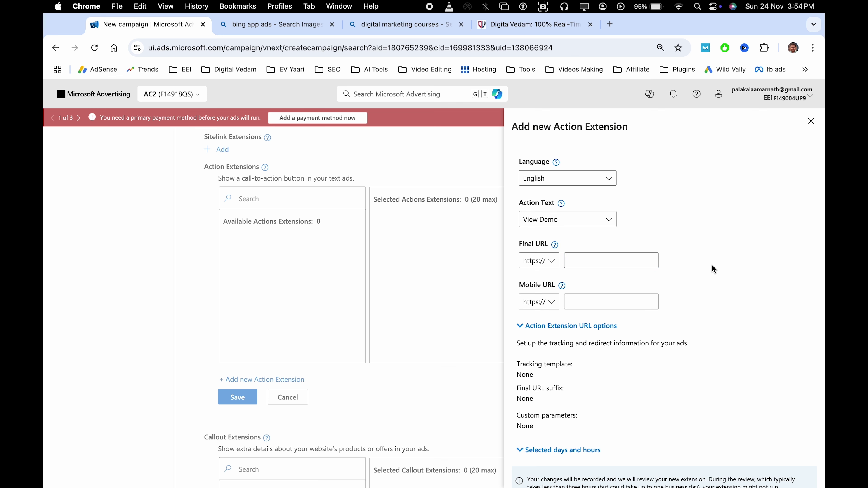
- Discard the new action extension and close the Action Extensions section without saving
scroll(713, 266, down, 2)
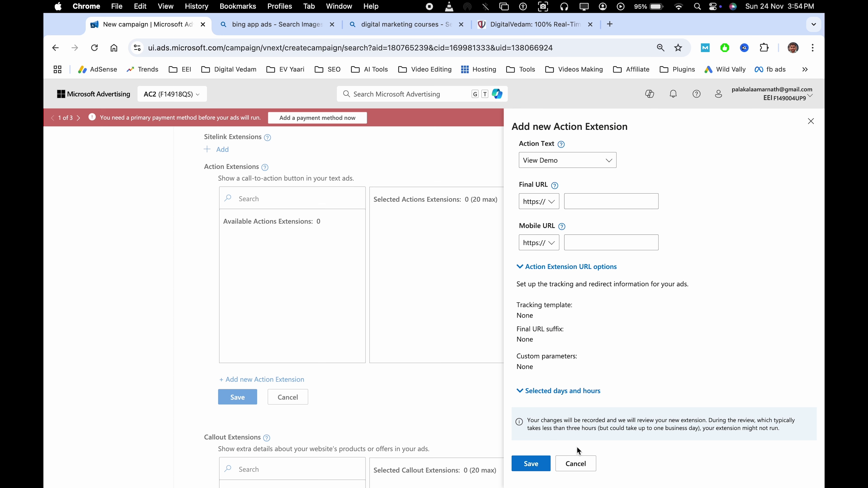
click(580, 464)
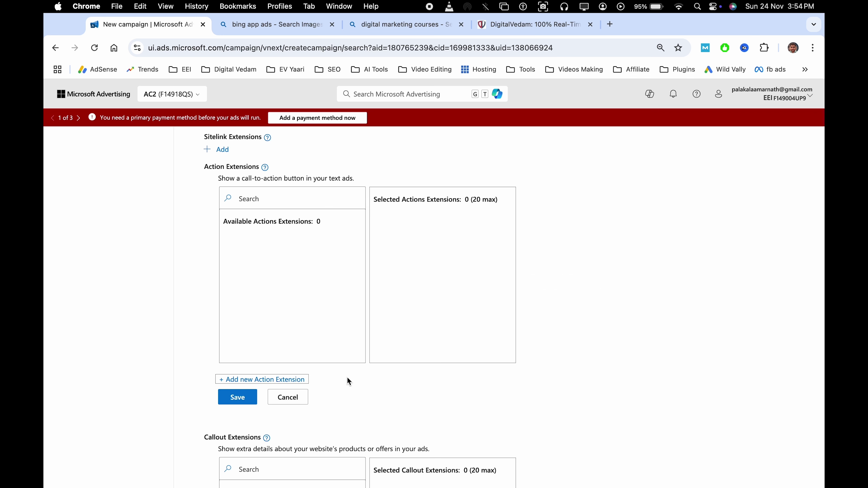
click(308, 398)
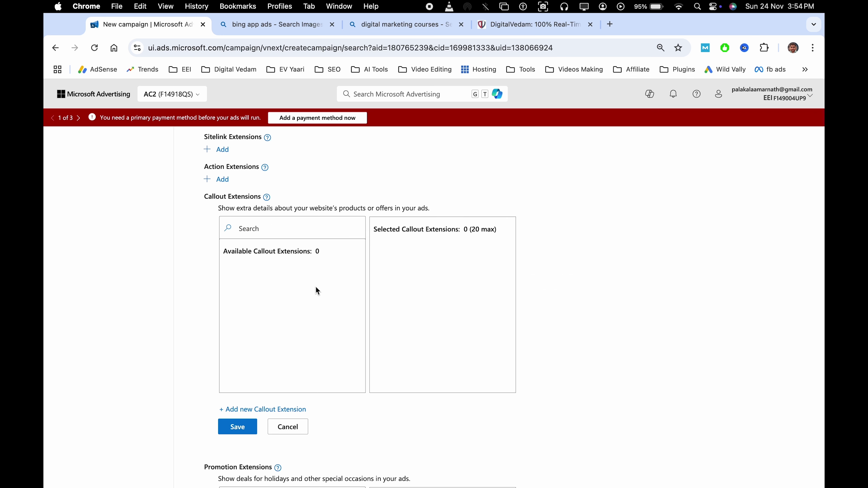
- Read the callout extension description and examine callouts in the sponsored ads on the Bing results for digital marketing courses, returning to the campaign page
triple_click(284, 209)
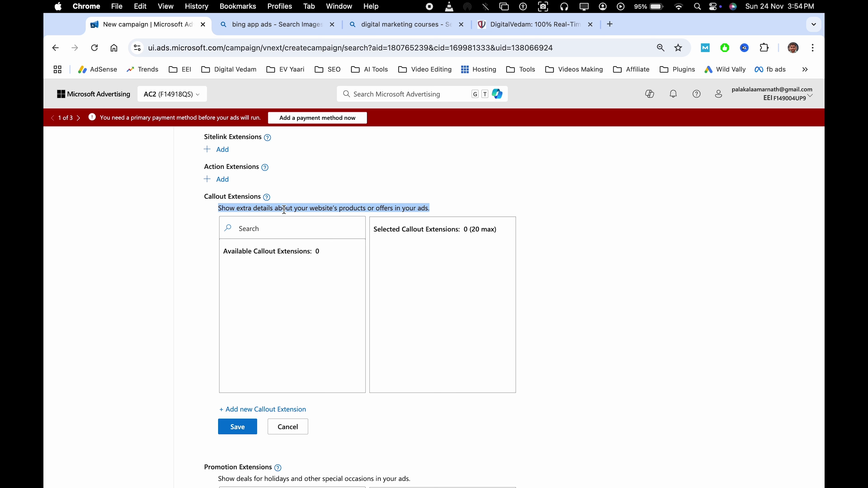
click(330, 210)
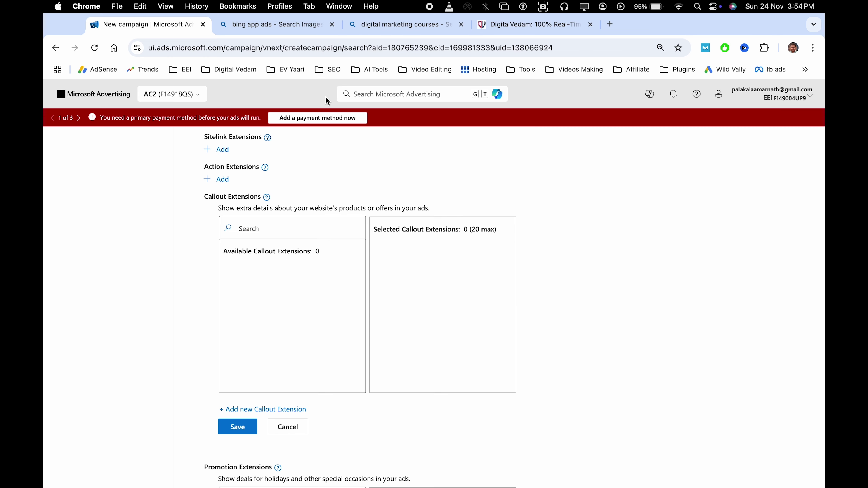
click(376, 25)
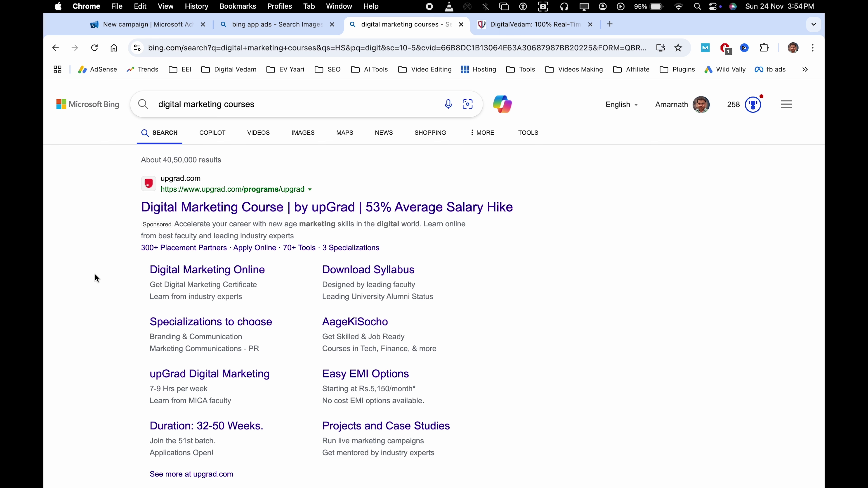
scroll(103, 301, down, 1)
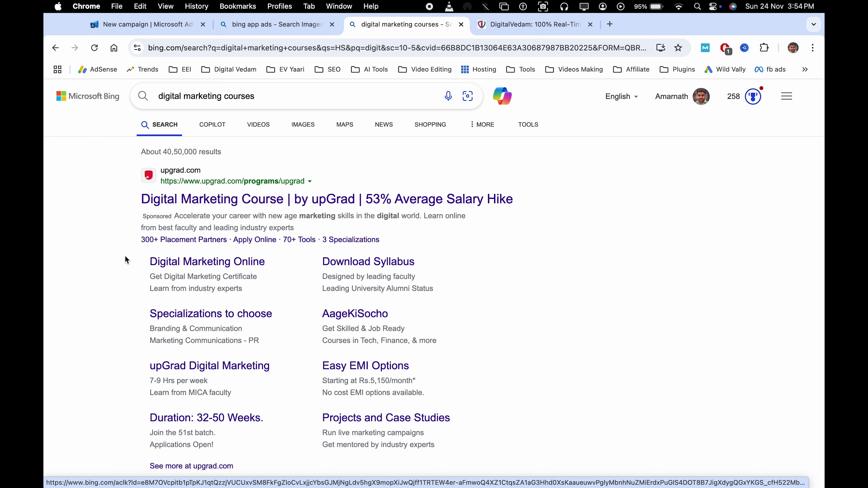
scroll(127, 260, down, 10)
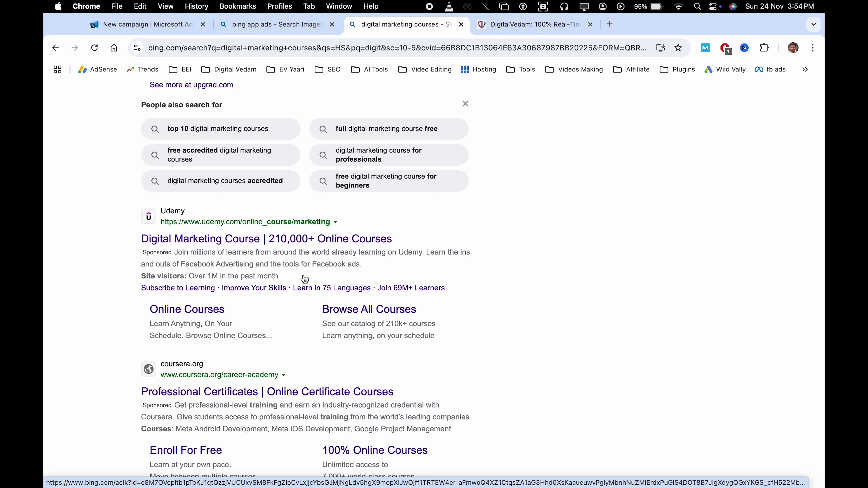
scroll(305, 279, down, 10)
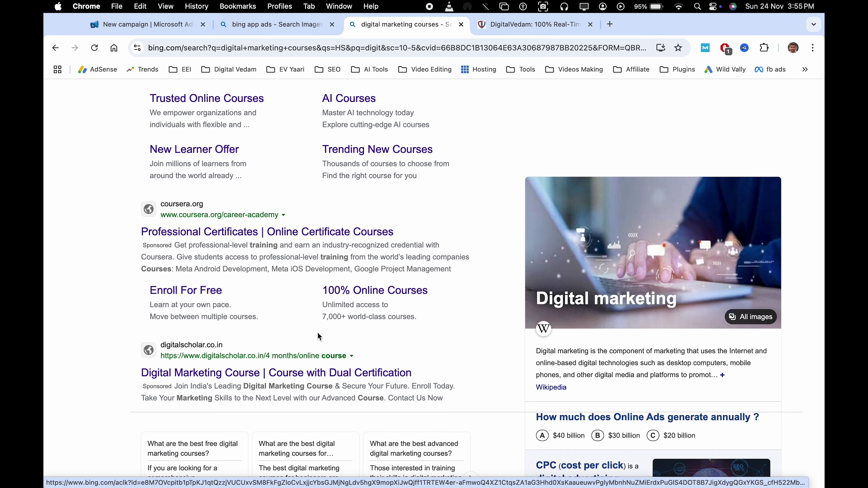
scroll(242, 340, down, 3)
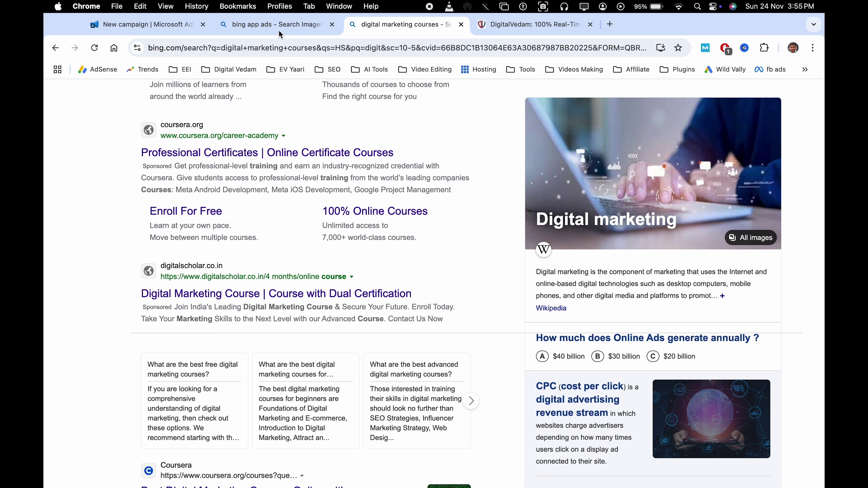
click(161, 23)
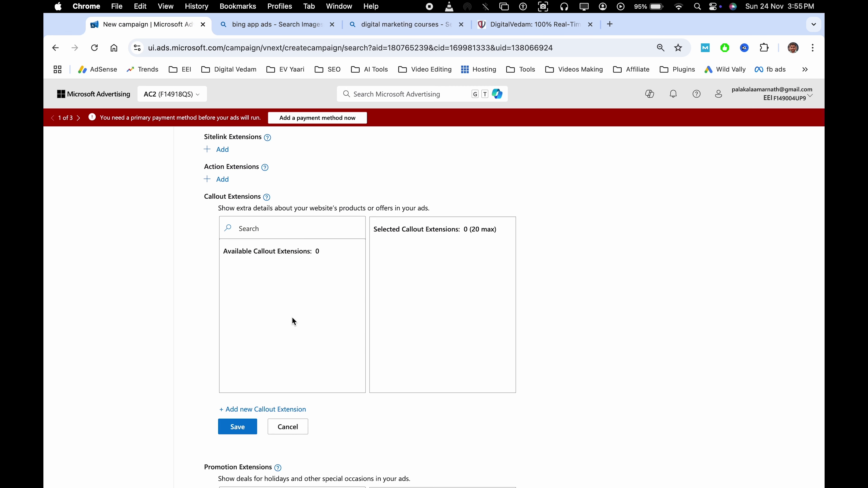
- Open a new callout extension form and review its callout text, date, schedule, display time and time zone options
click(270, 409)
click(570, 179)
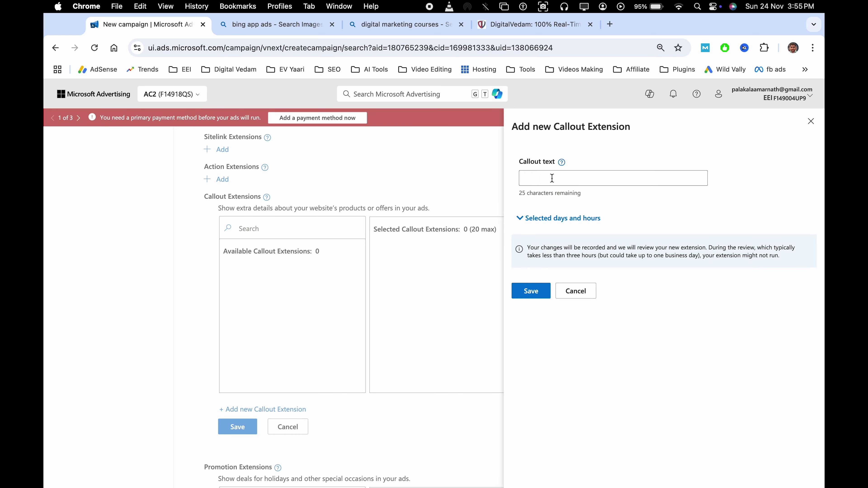
click(580, 220)
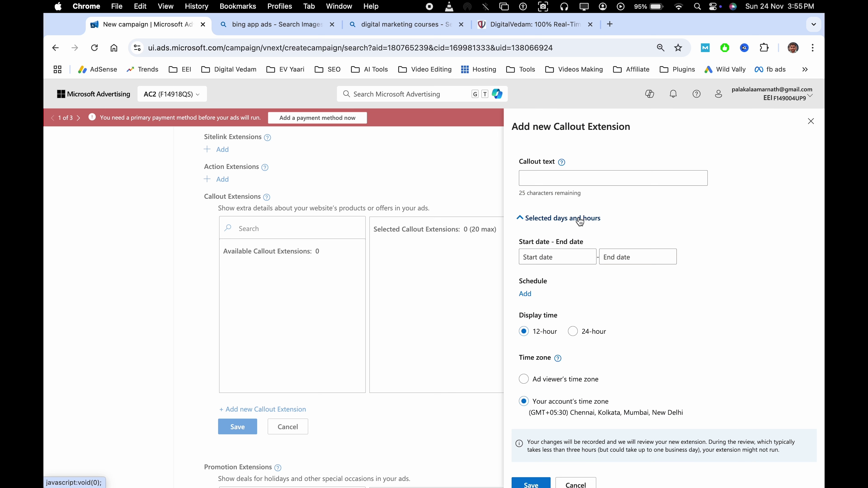
click(567, 256)
click(569, 256)
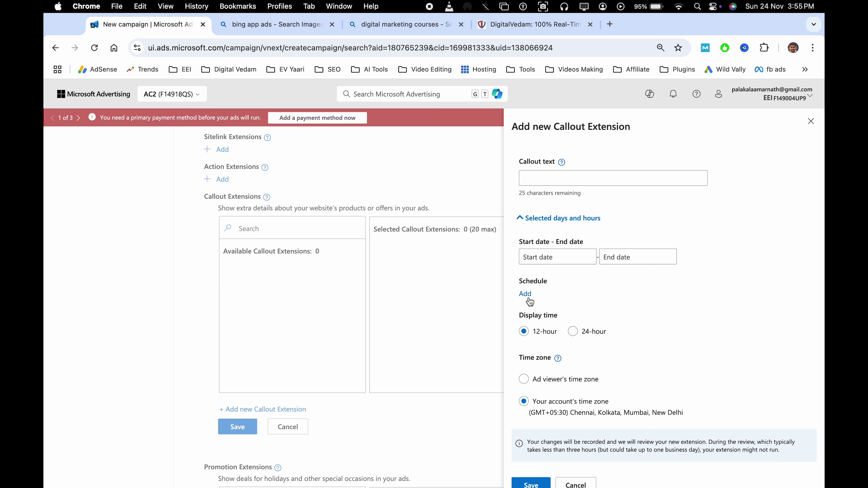
scroll(588, 307, down, 1)
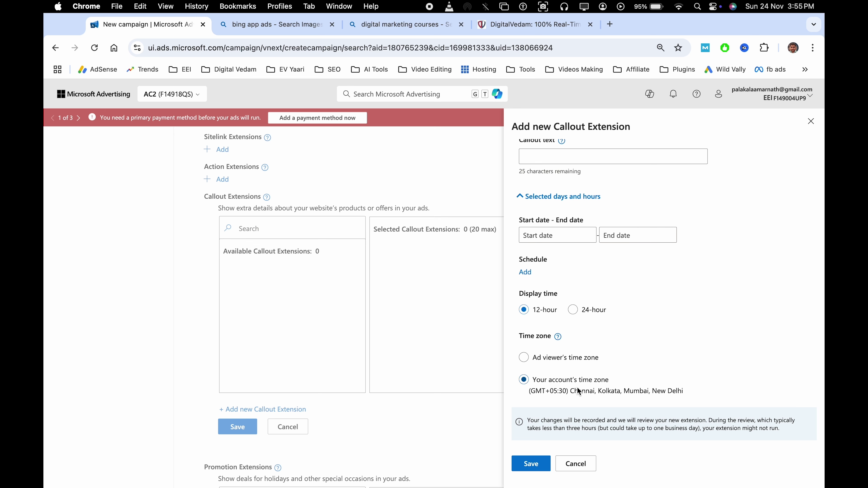
scroll(627, 329, up, 1)
- Discard the new callout extension and close the Callout Extensions section without saving
click(538, 220)
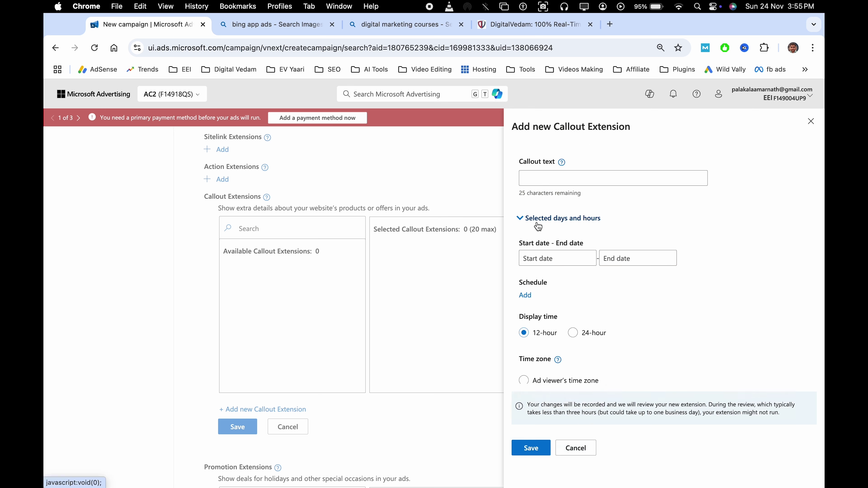
click(575, 291)
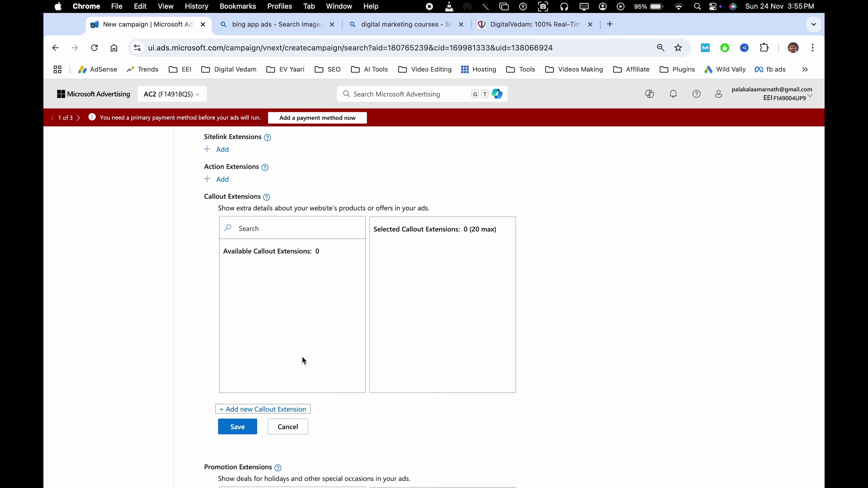
click(295, 429)
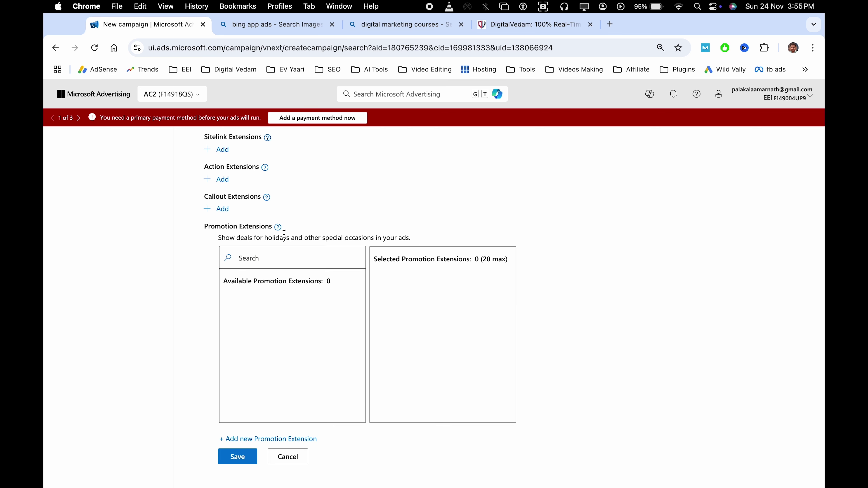
- Read the promotion extension description and open a new promotion extension form
triple_click(298, 239)
click(350, 241)
triple_click(321, 240)
click(291, 393)
click(256, 441)
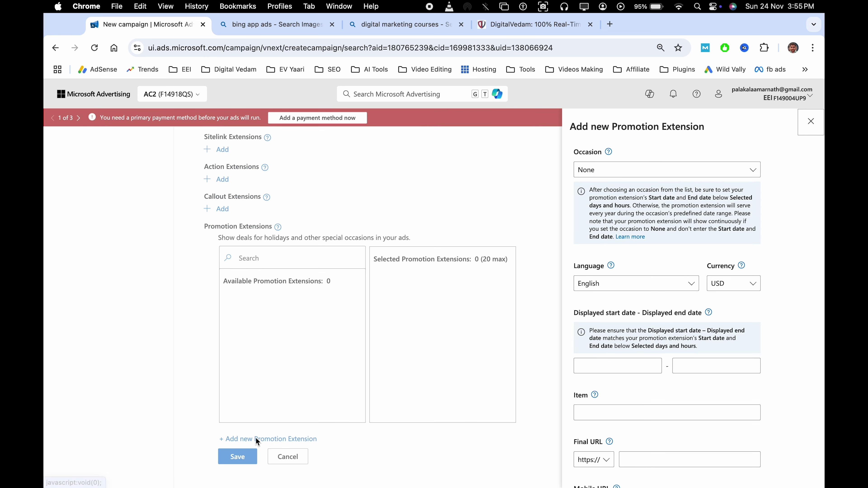
- Review the occasion list and remaining promotion extension fields, and close the form and Promotion Extensions section without saving
click(625, 169)
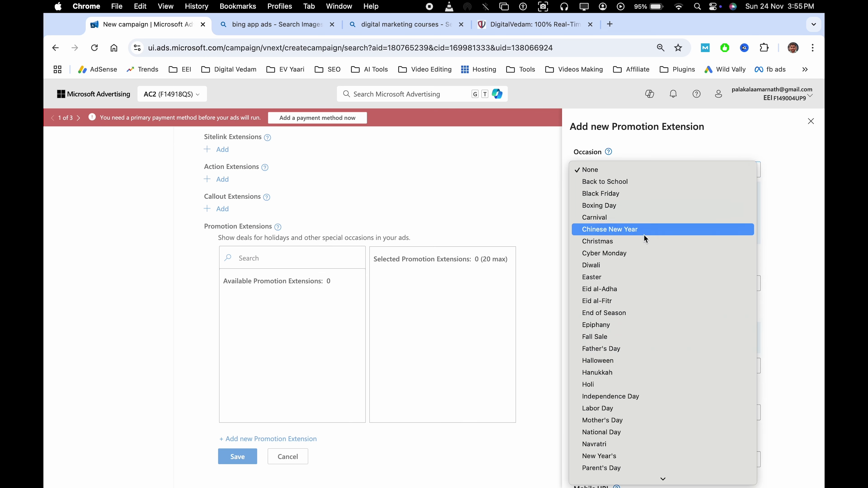
scroll(649, 275, down, 5)
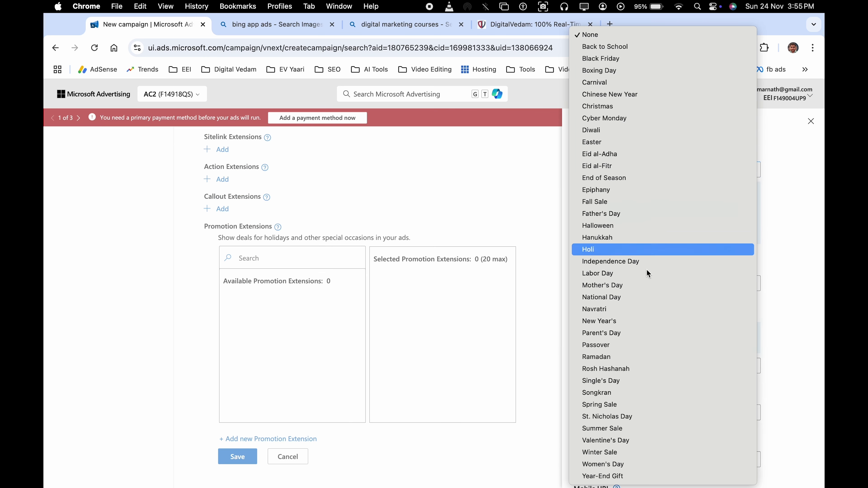
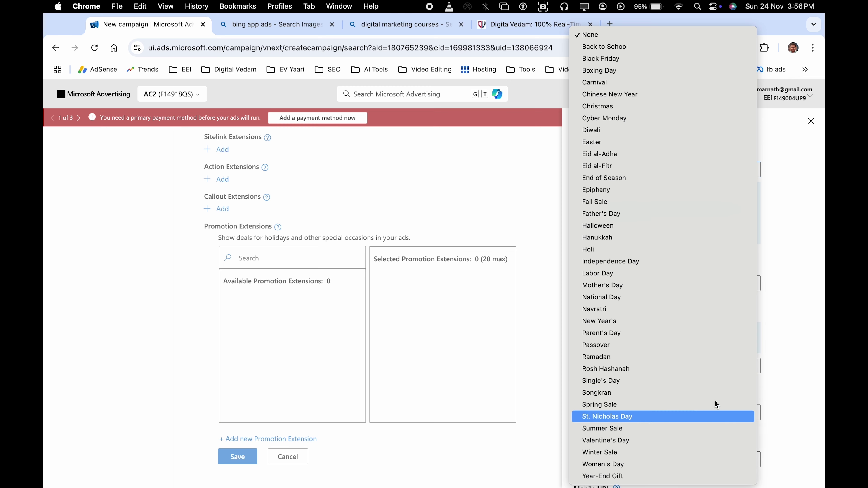
click(784, 365)
scroll(616, 285, down, 10)
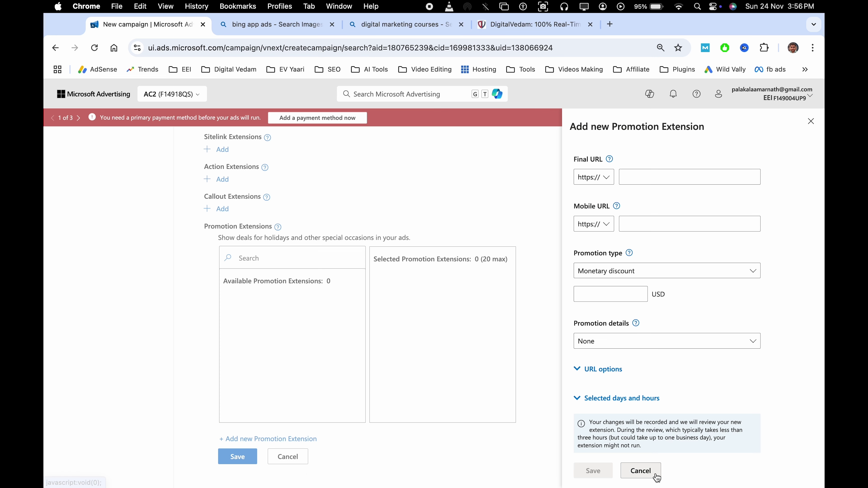
click(641, 471)
click(301, 456)
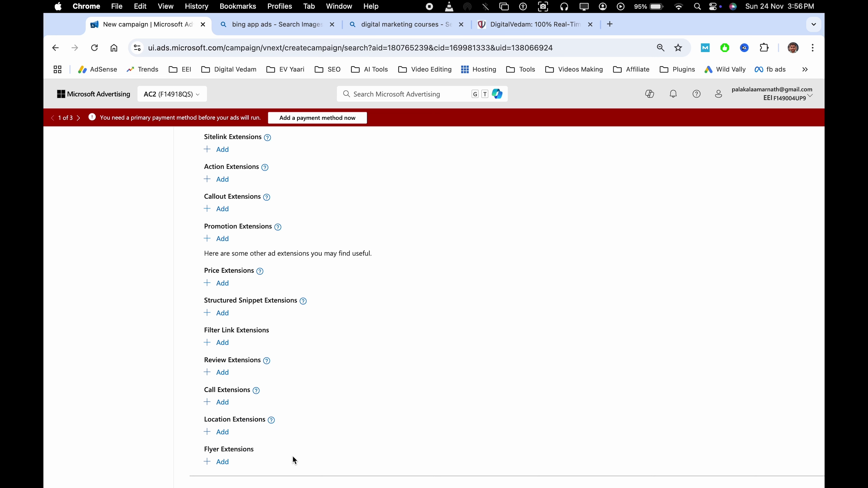
- Open a new price extension form from the Price Extensions section and check its language setting
click(223, 283)
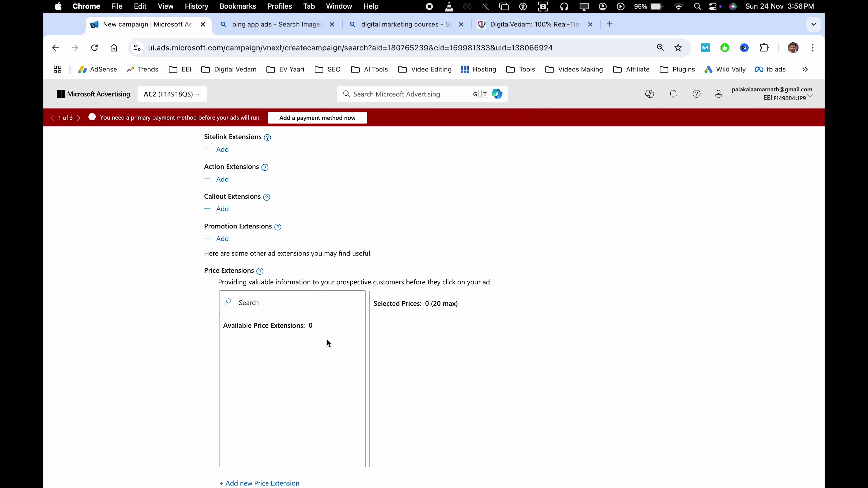
scroll(328, 343, down, 3)
click(271, 384)
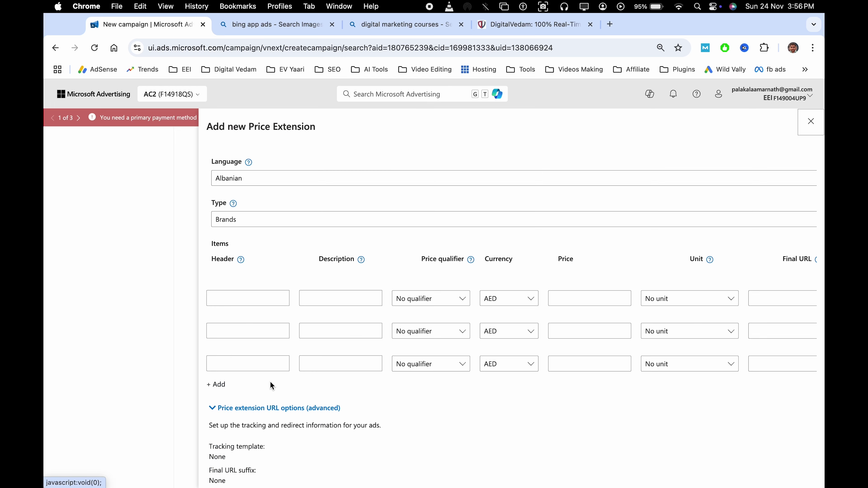
click(239, 180)
click(273, 184)
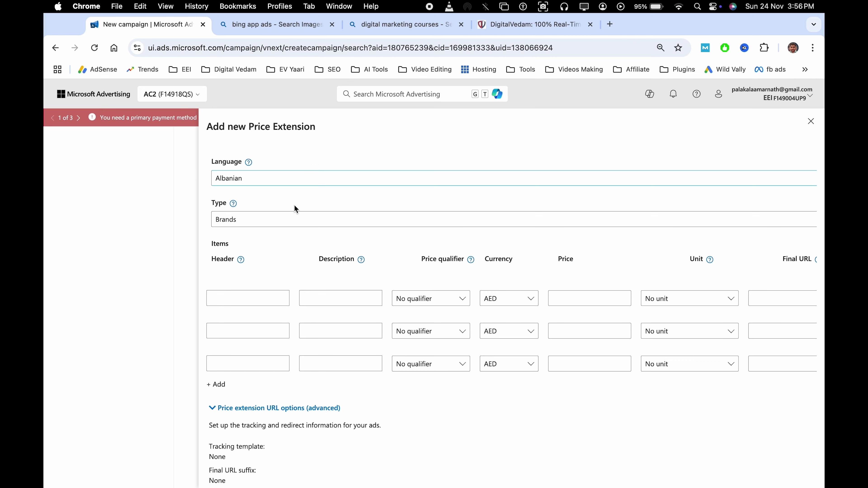
- Review the price extension types, trying Product categories before setting the type to Service categories
click(270, 226)
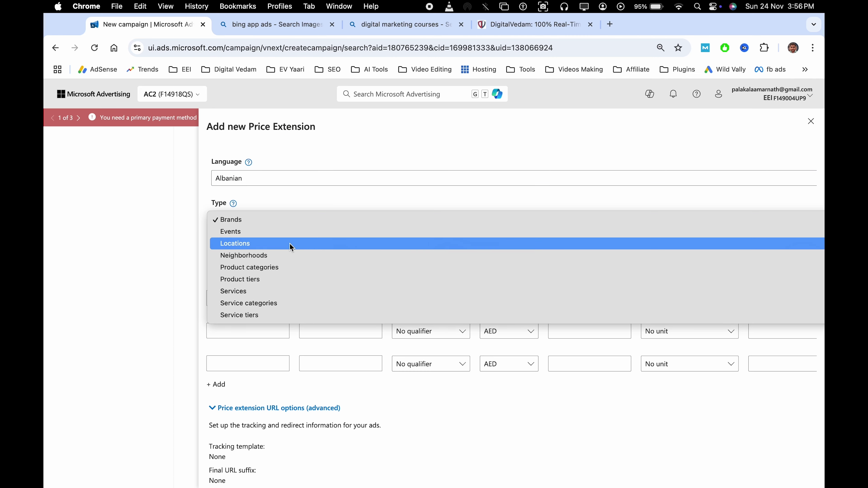
click(276, 222)
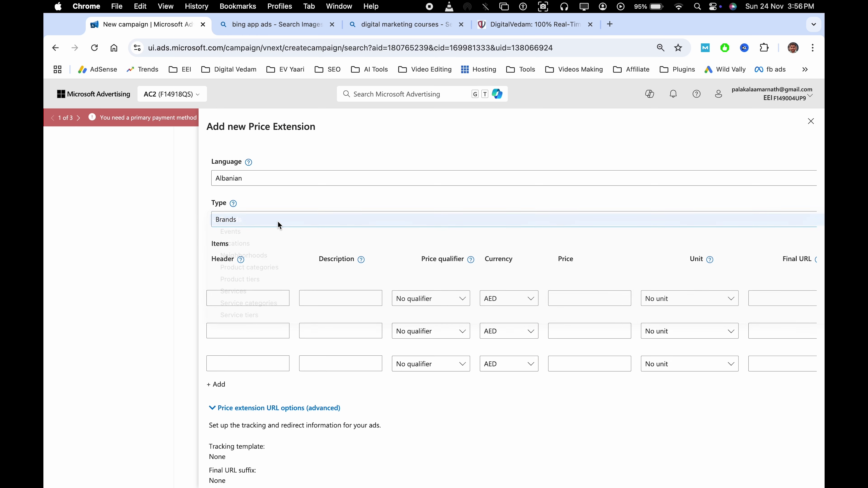
click(250, 303)
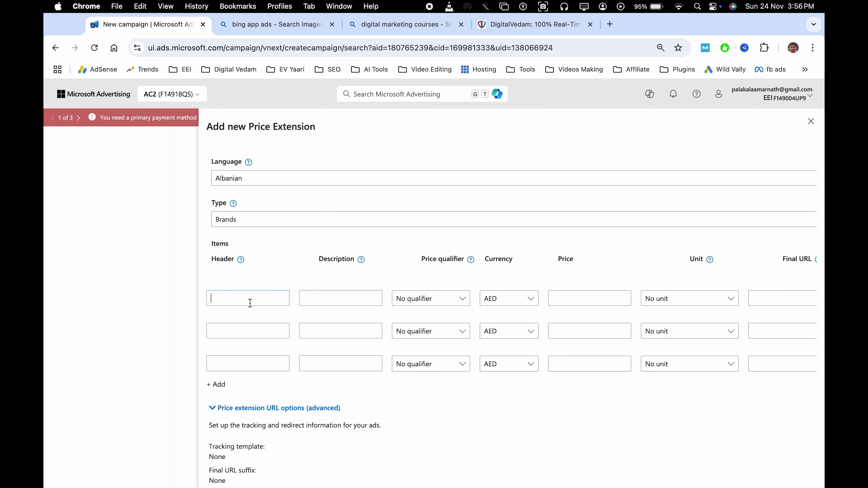
click(254, 226)
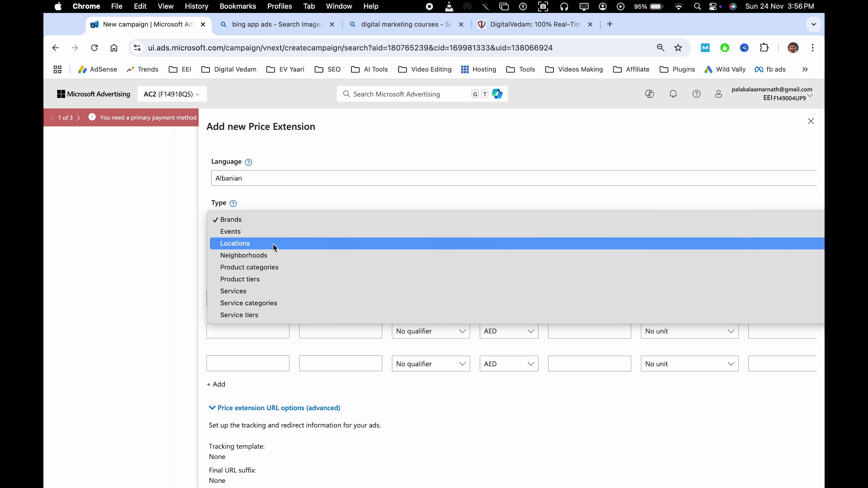
click(277, 267)
click(261, 223)
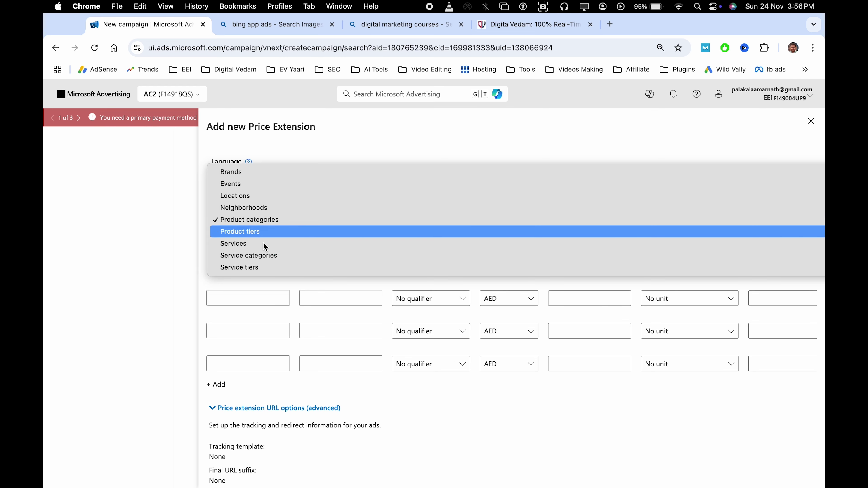
click(268, 254)
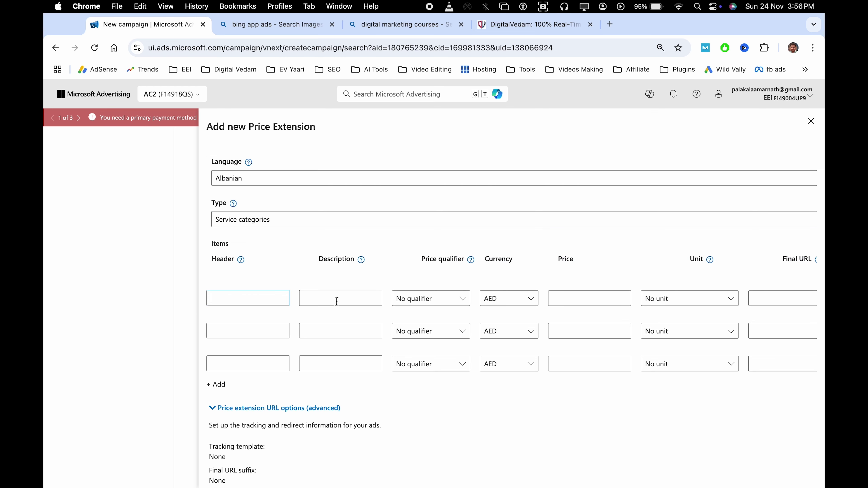
- Try the From and Up to price qualifiers on the first price item, and set it to Average
click(438, 298)
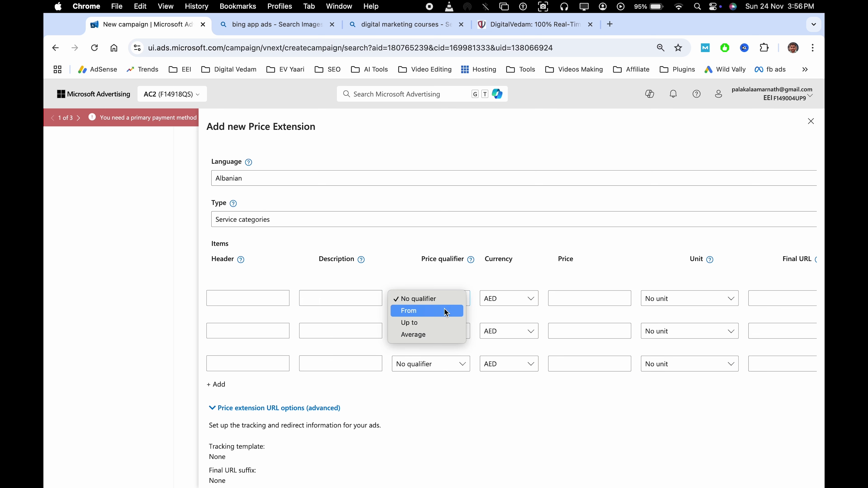
click(445, 310)
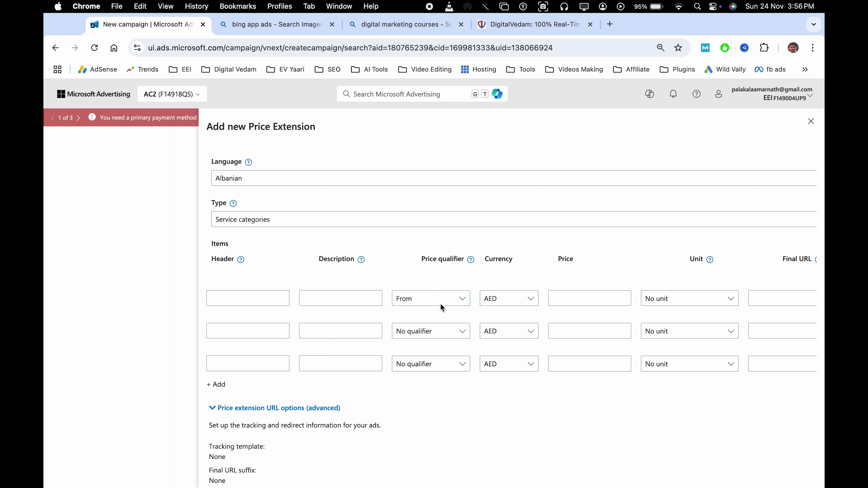
click(436, 304)
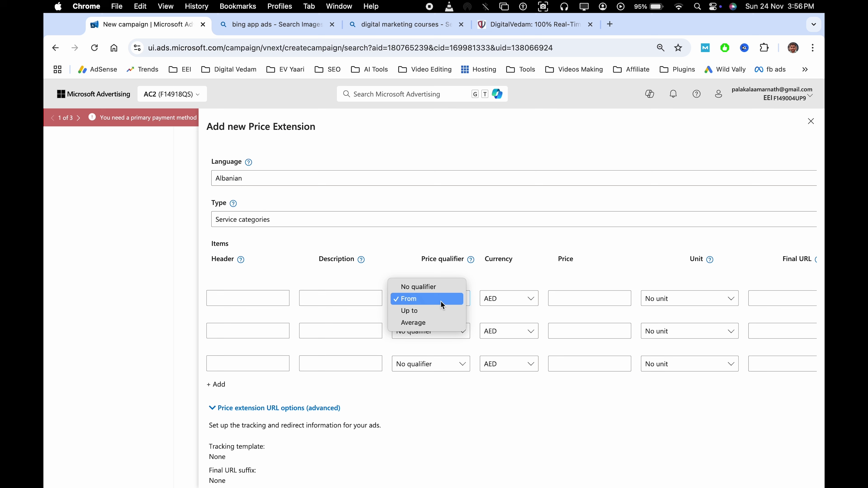
click(444, 312)
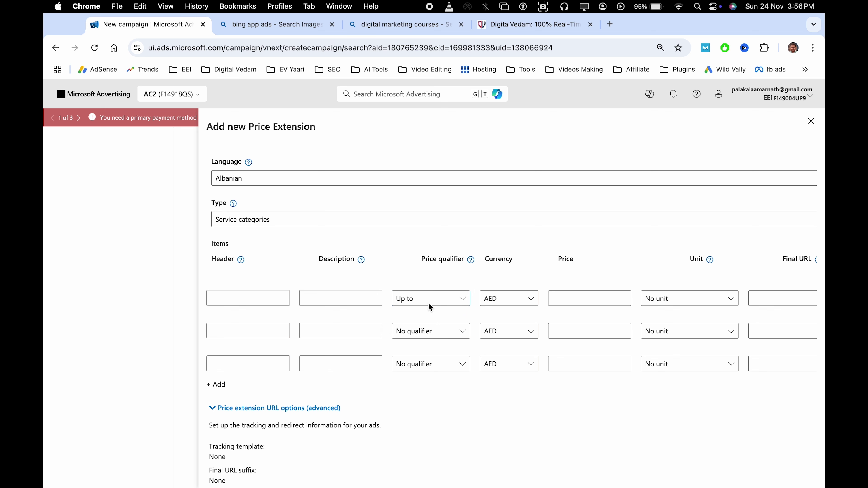
click(429, 304)
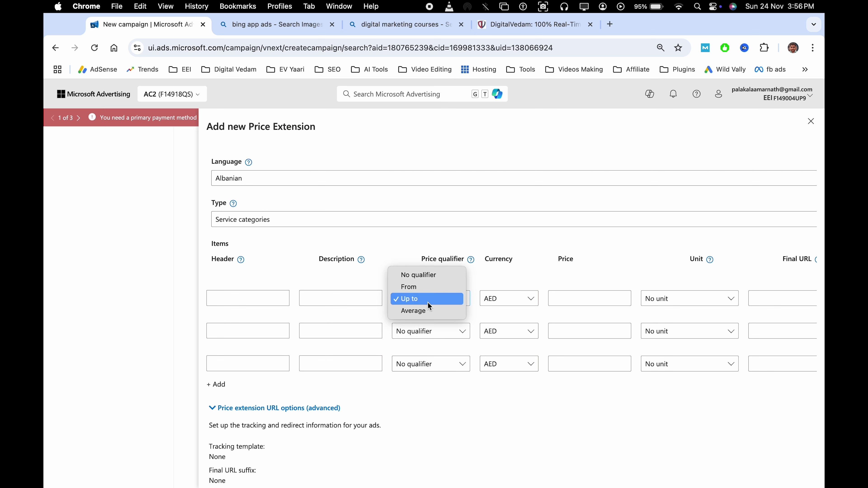
click(434, 315)
- Discard the new price extension and close the Price Extensions section without saving
scroll(359, 347, down, 4)
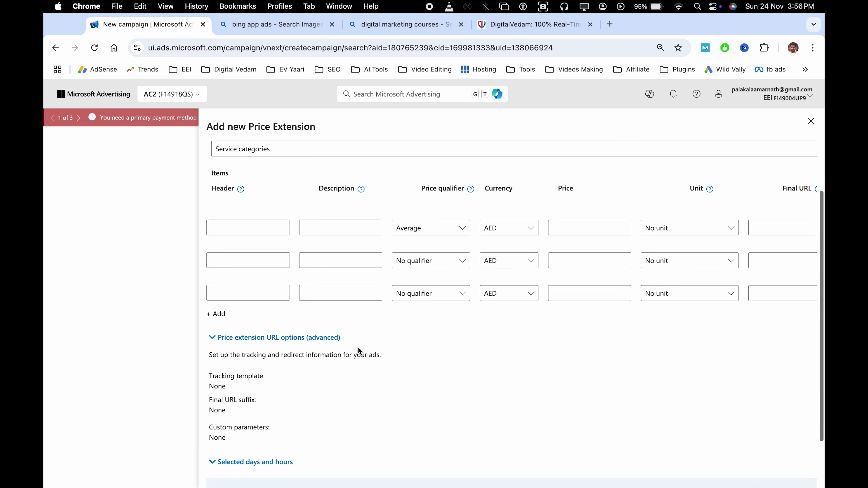
click(274, 463)
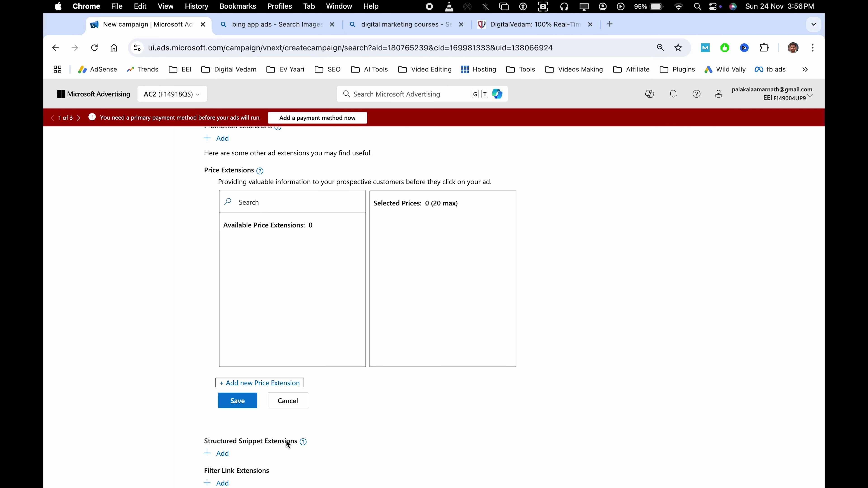
scroll(344, 349, down, 2)
click(288, 353)
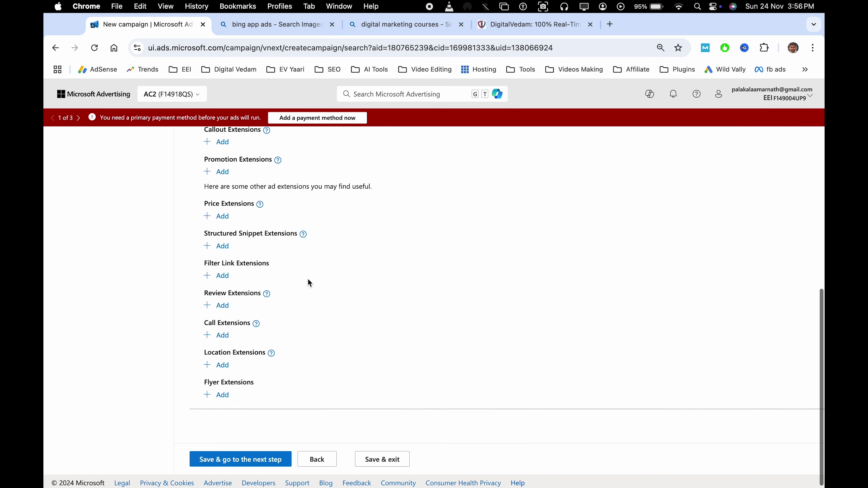
- Open a new structured snippet extension form and read the example values for the Amenities header
click(223, 251)
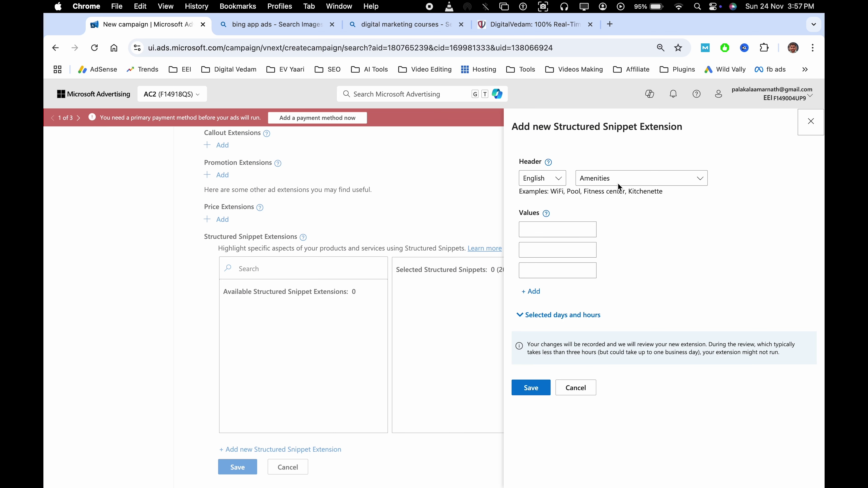
triple_click(568, 193)
click(614, 195)
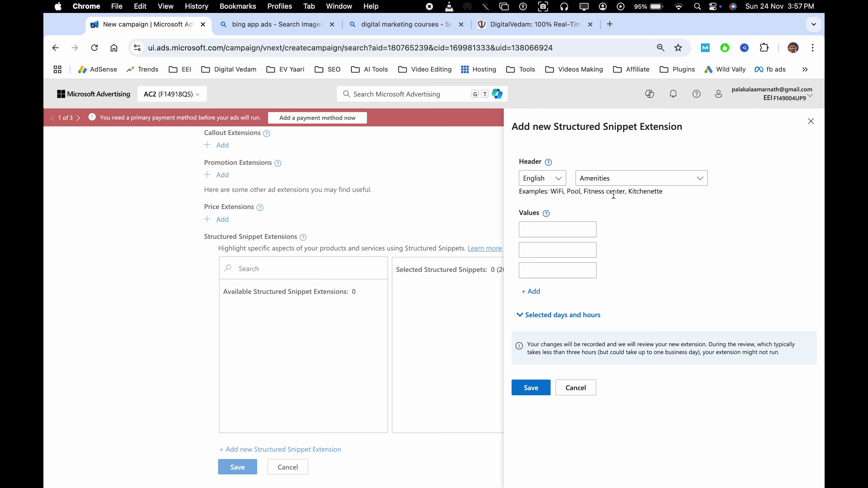
- Set the structured snippet header to Courses and switch it to Destinations, reading the example values
click(612, 179)
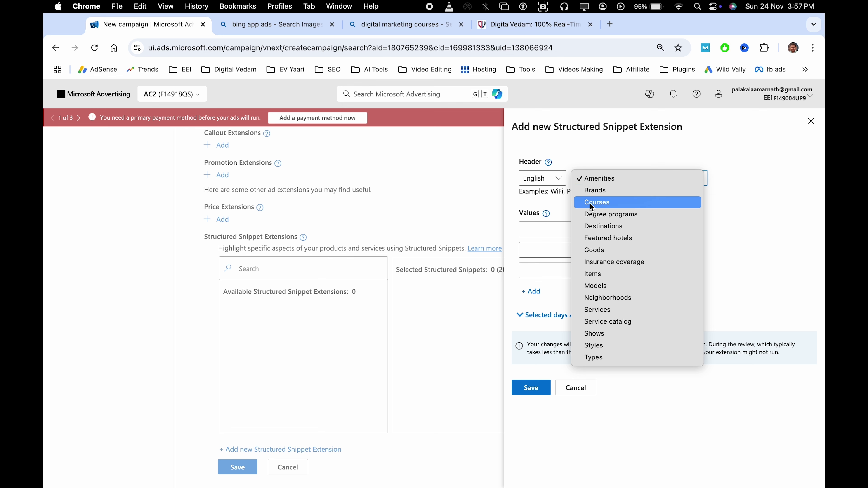
click(609, 203)
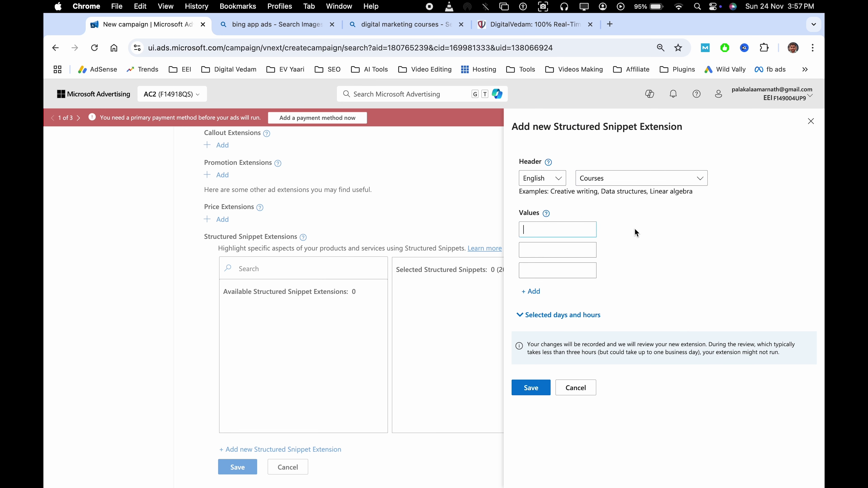
click(603, 188)
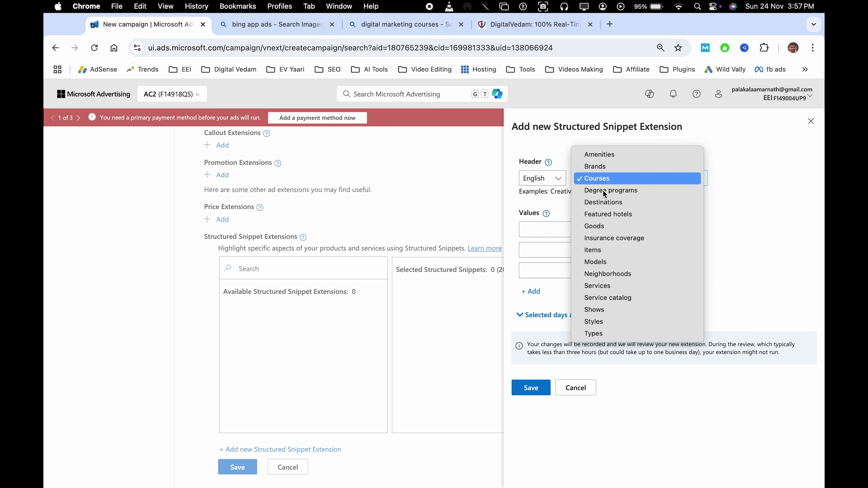
click(640, 207)
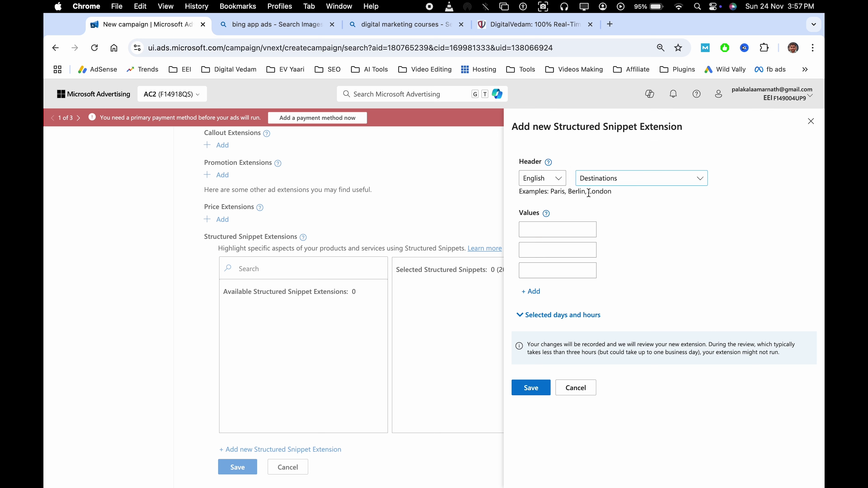
double_click(589, 192)
triple_click(588, 193)
click(630, 202)
- Set the structured snippet header to Services and examine its example values
click(626, 179)
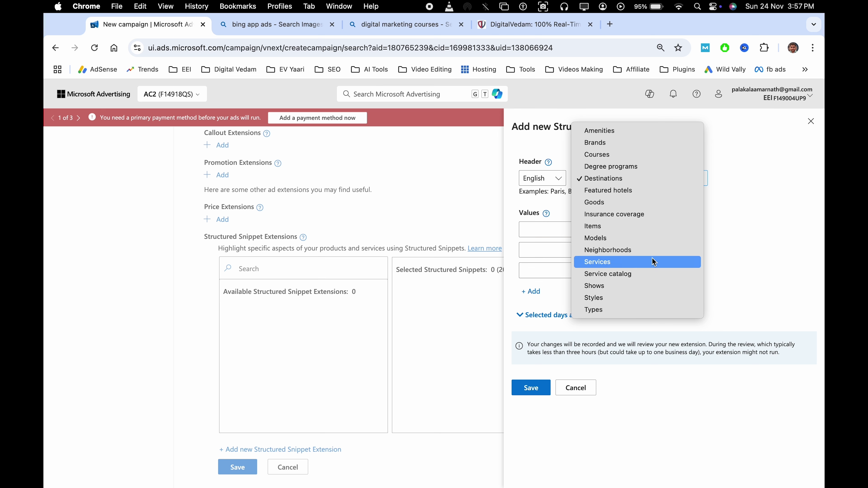
click(642, 262)
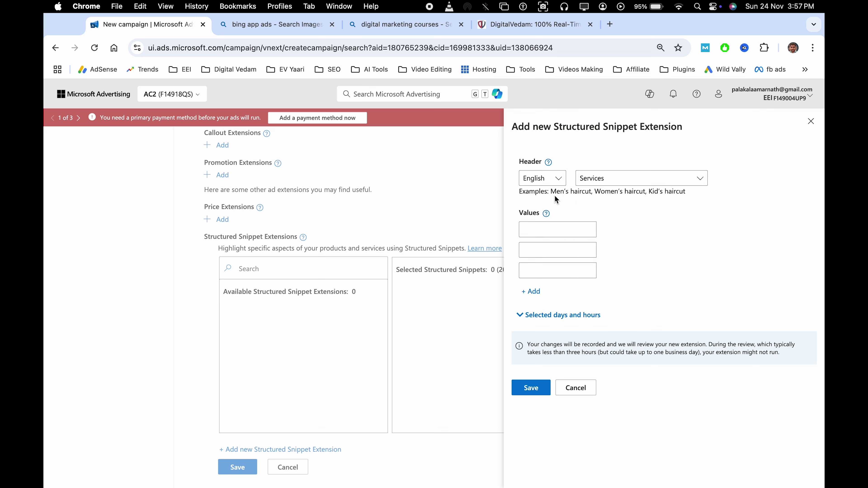
drag(553, 192, 690, 193)
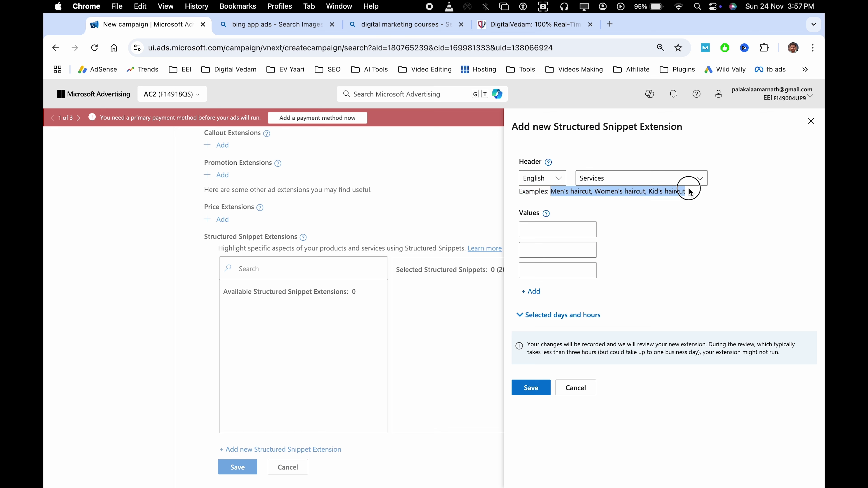
click(621, 206)
- Set the structured snippet header to Styles and examine its example values
click(629, 186)
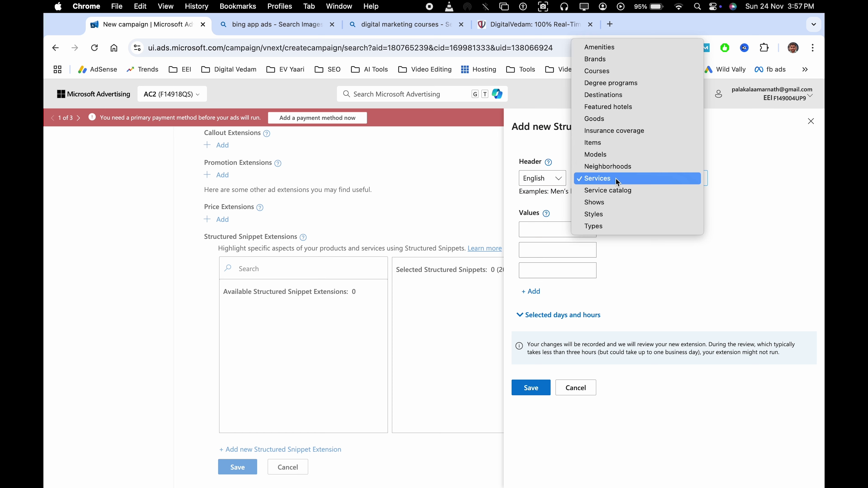
click(627, 214)
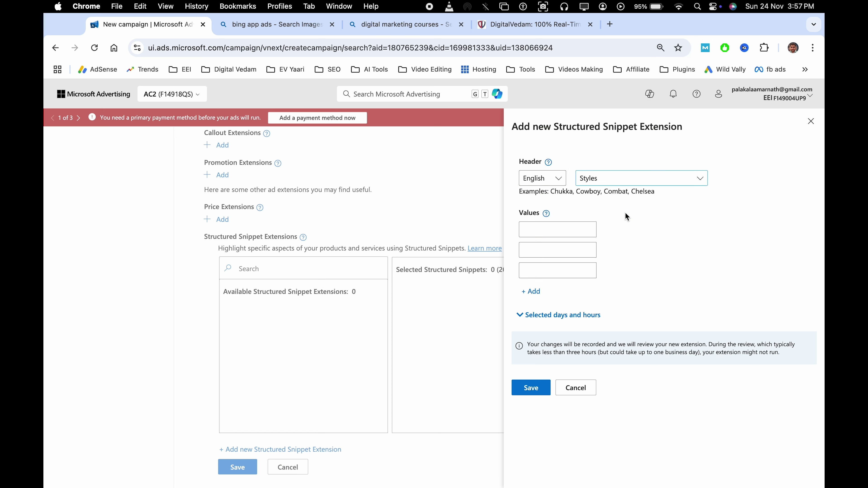
click(586, 192)
drag(550, 192, 672, 192)
click(694, 198)
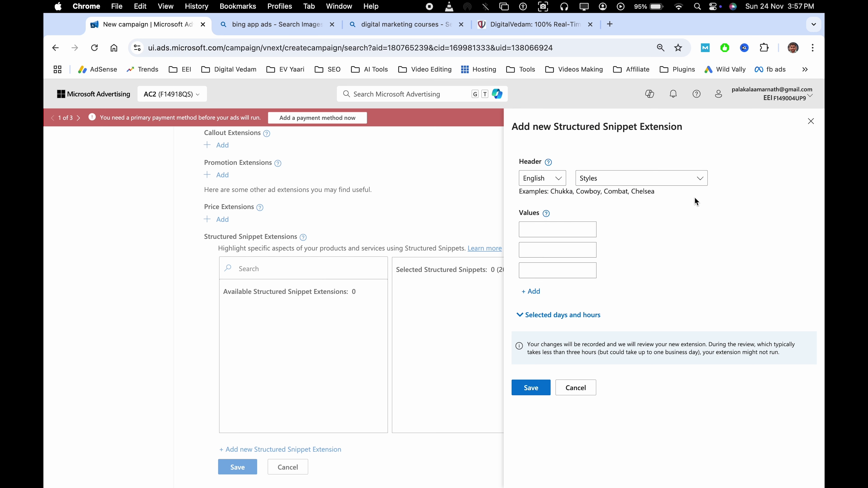
- Switch the structured snippet header to Items, read its example values, and close the structured snippet extension without saving
click(635, 183)
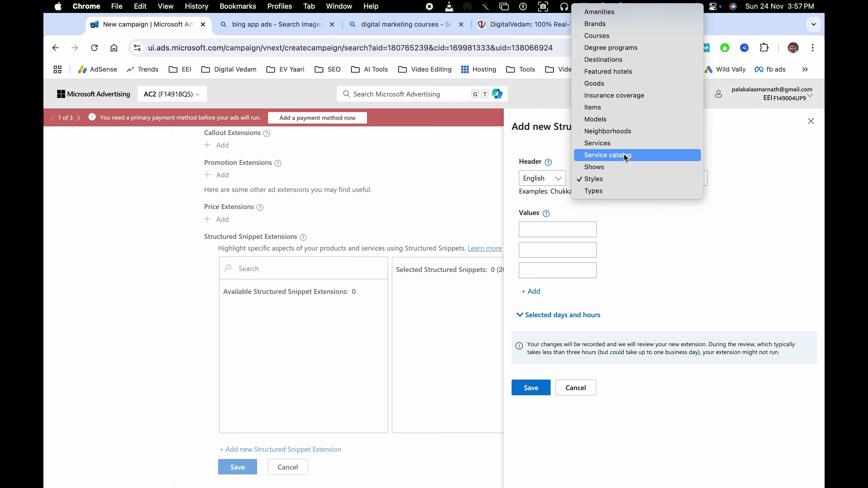
click(606, 109)
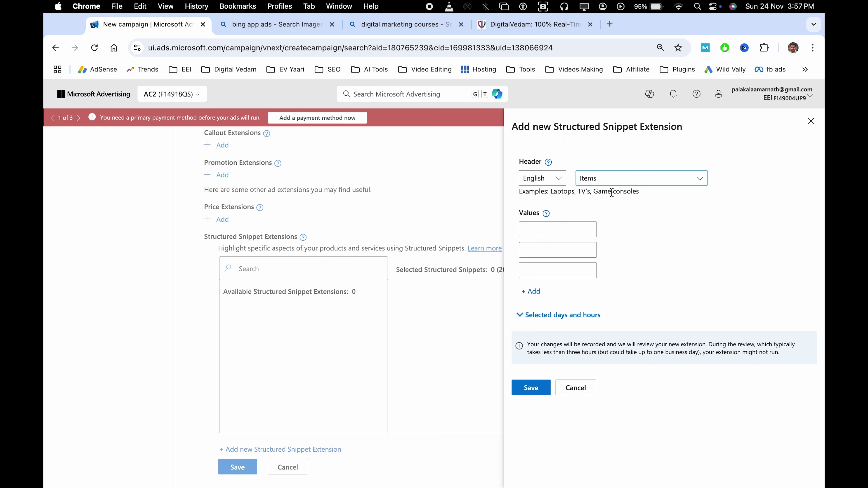
drag(553, 194, 669, 191)
click(682, 193)
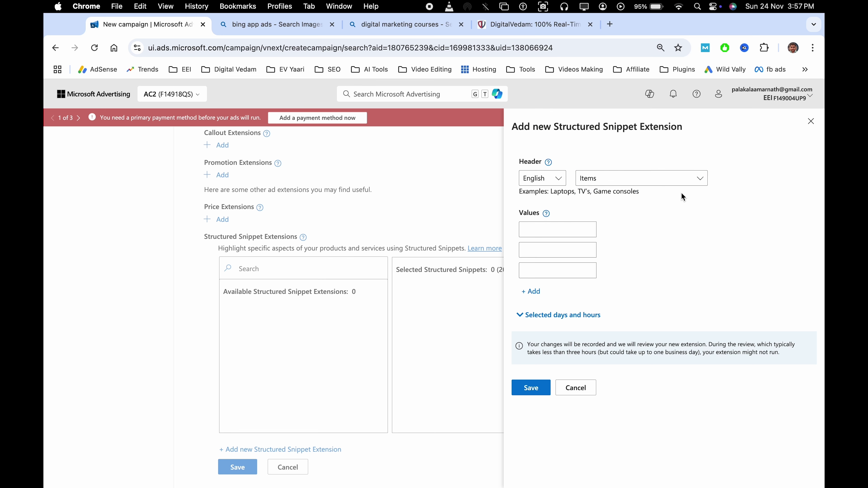
click(636, 183)
click(735, 217)
click(581, 388)
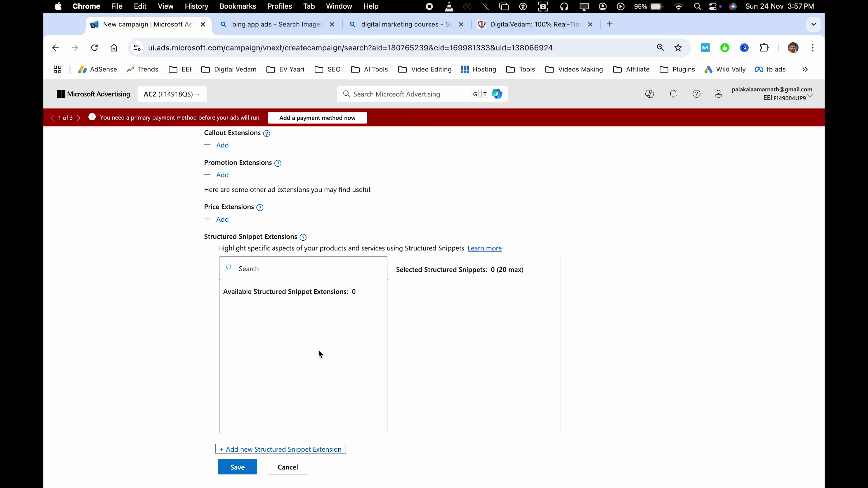
scroll(318, 351, down, 3)
click(294, 405)
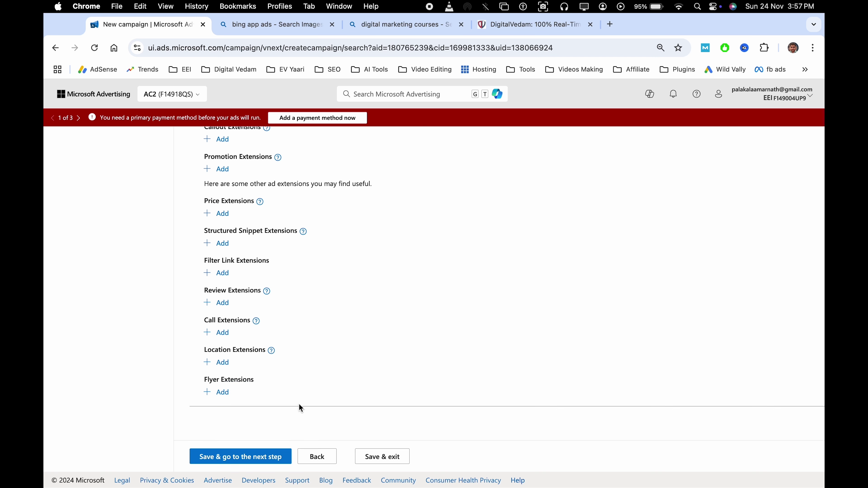
- Review the fields of a new review extension with the Exact Quote format, and close it without saving
click(224, 304)
scroll(294, 349, down, 4)
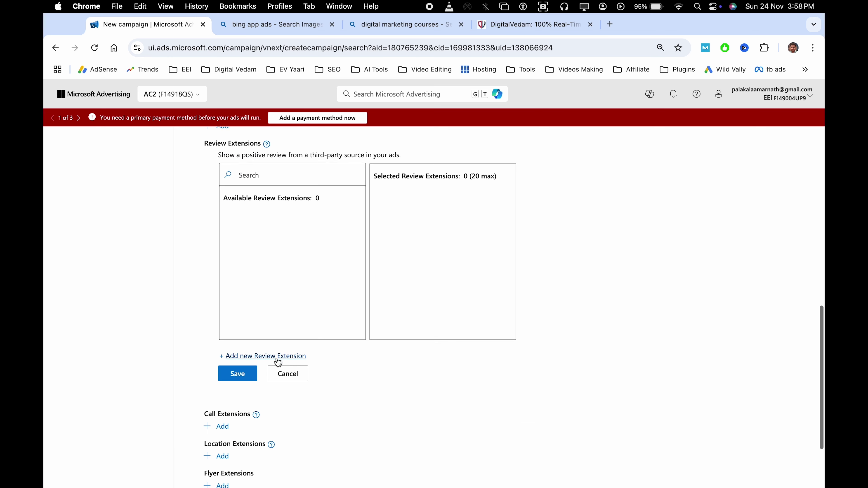
click(277, 357)
click(585, 222)
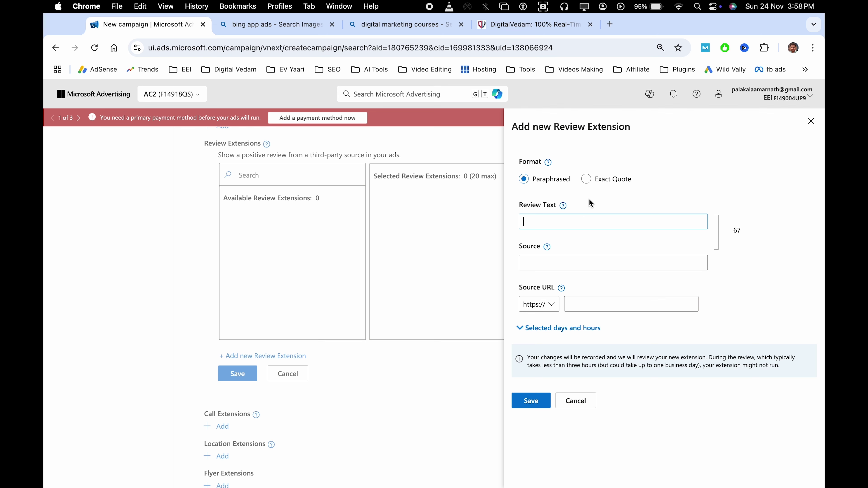
click(587, 179)
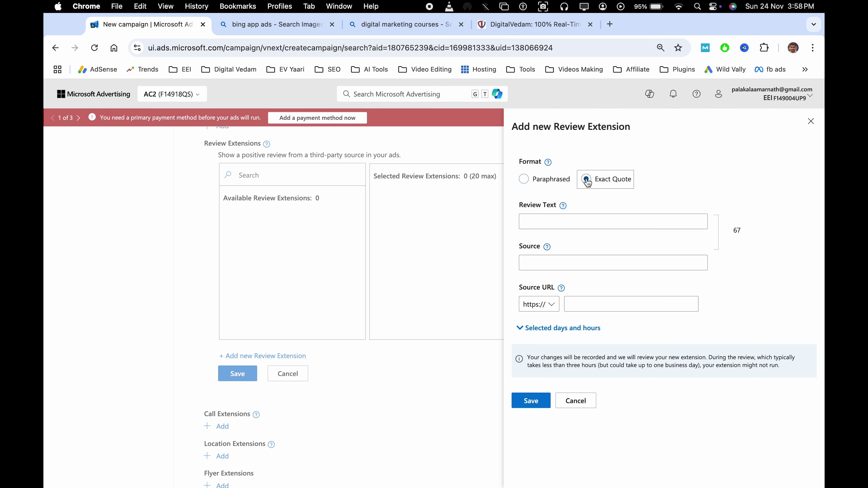
click(580, 403)
click(293, 376)
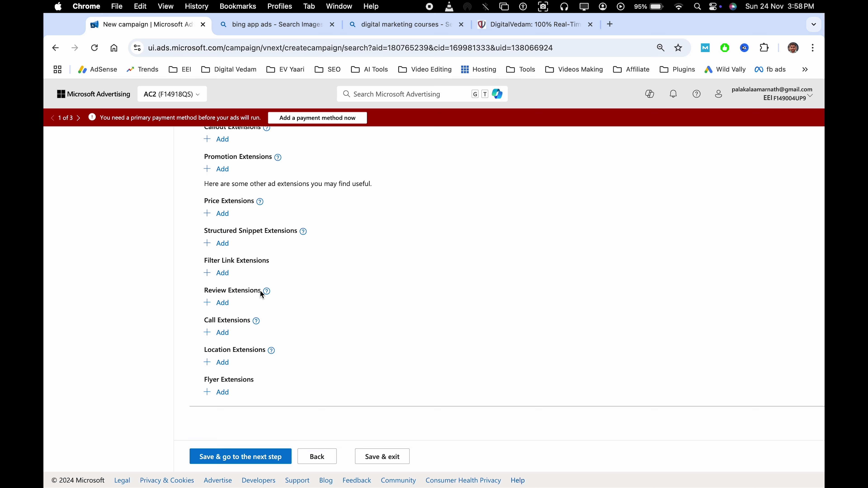
- Review the country and phone number fields of a new call extension, and close it without saving
click(221, 333)
scroll(279, 345, down, 5)
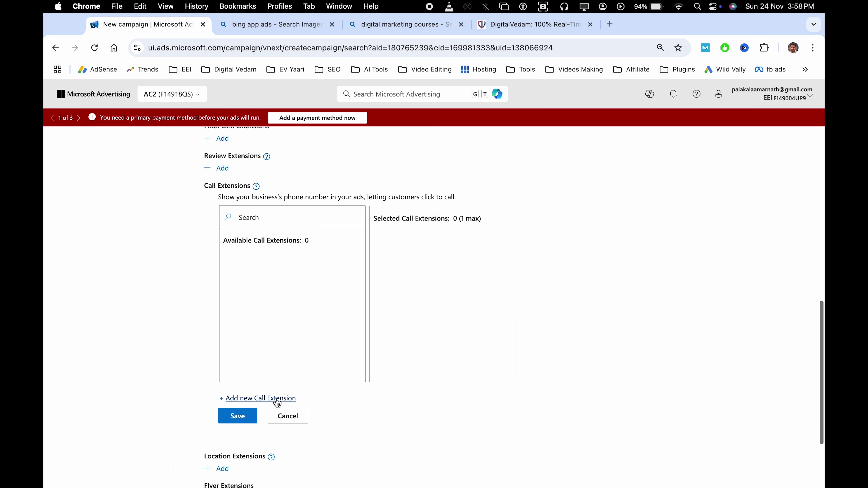
click(274, 399)
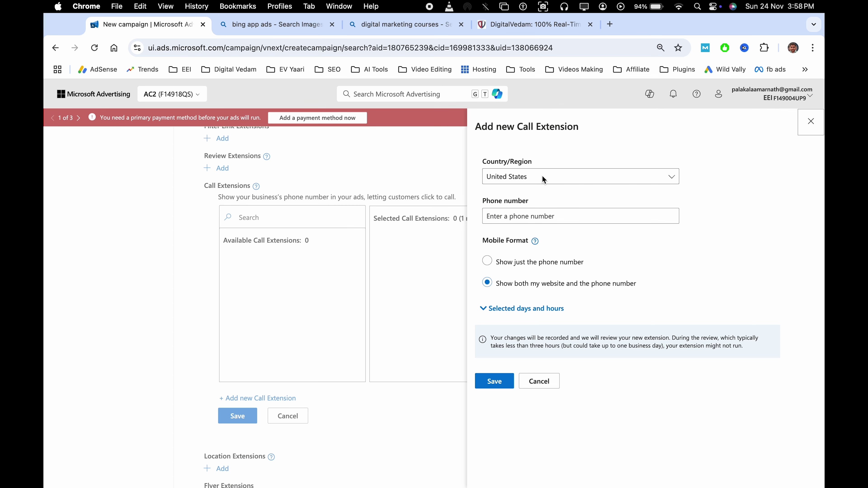
click(544, 180)
click(787, 233)
click(535, 217)
click(552, 383)
click(297, 415)
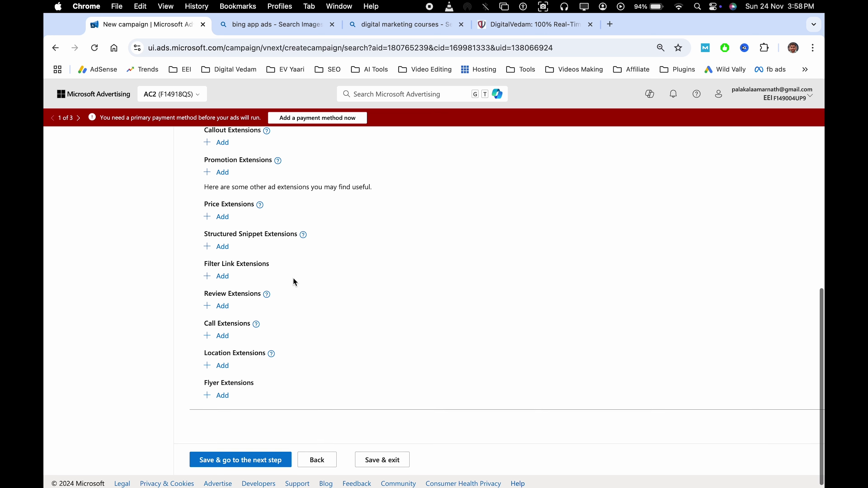
- Review a new filter link extension with its header set to Insurance coverage, and close it without saving
scroll(279, 262, up, 3)
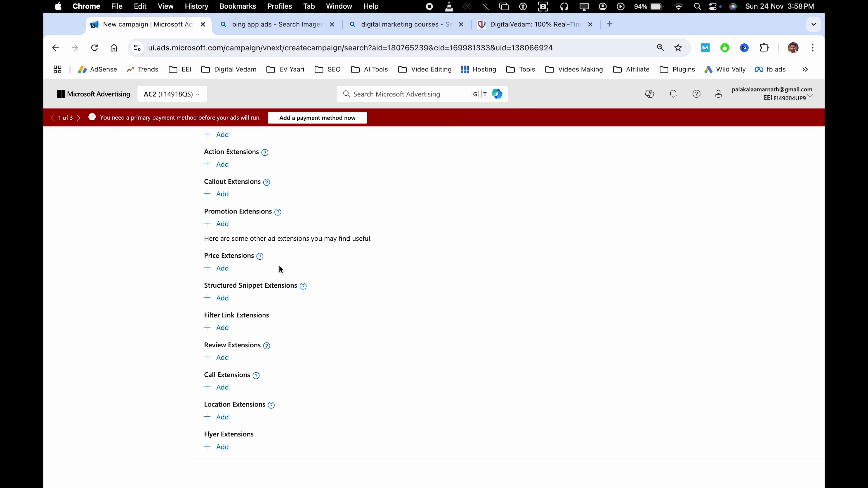
click(222, 329)
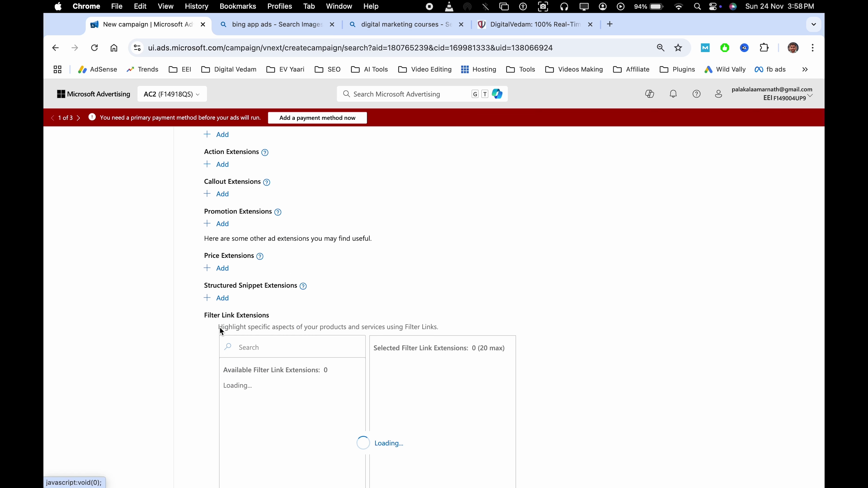
scroll(359, 328, down, 5)
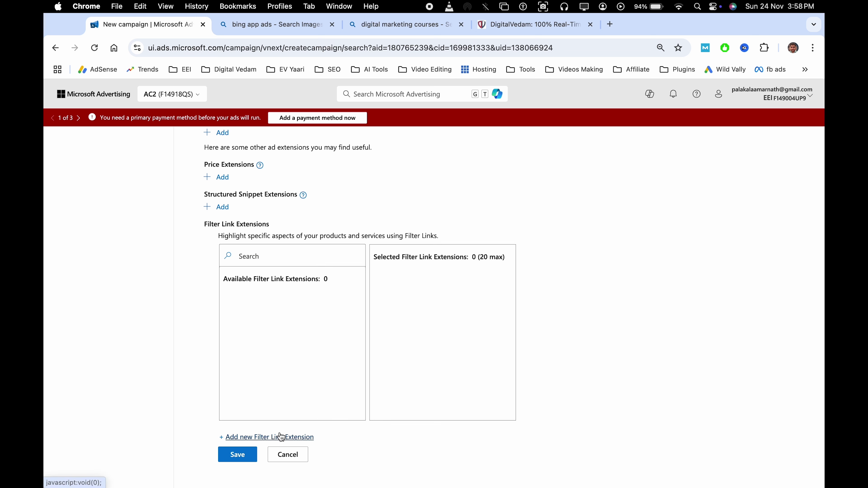
click(270, 437)
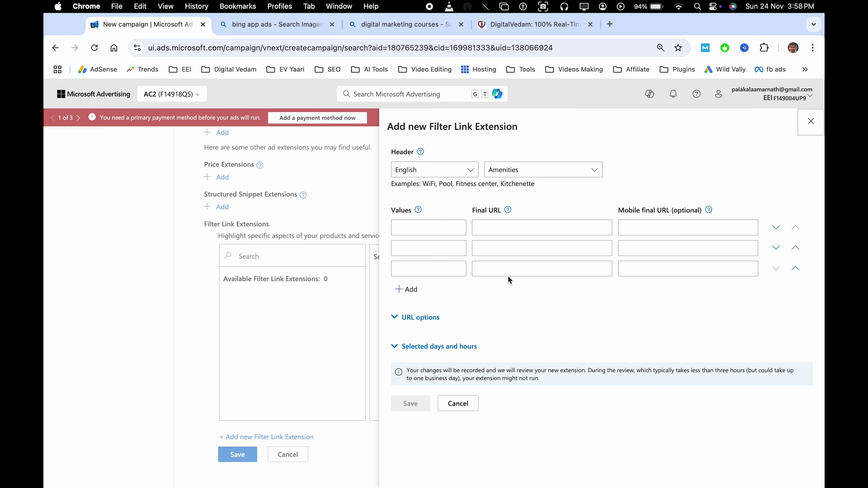
click(425, 227)
click(507, 171)
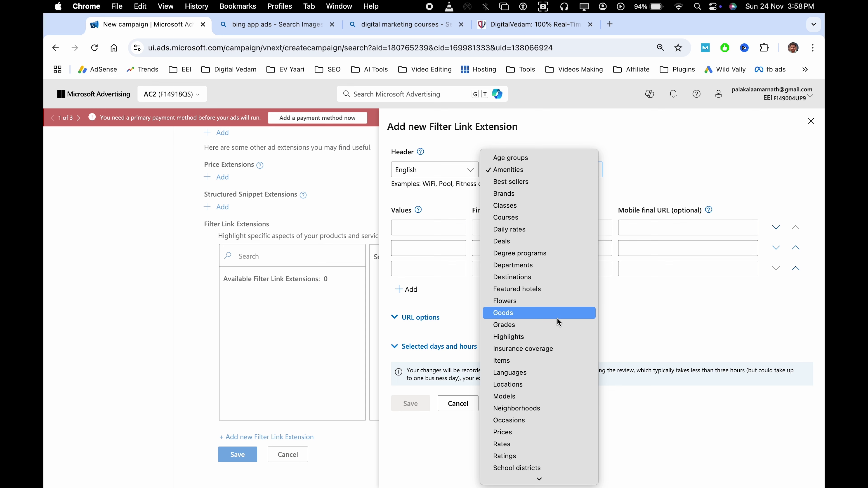
click(547, 356)
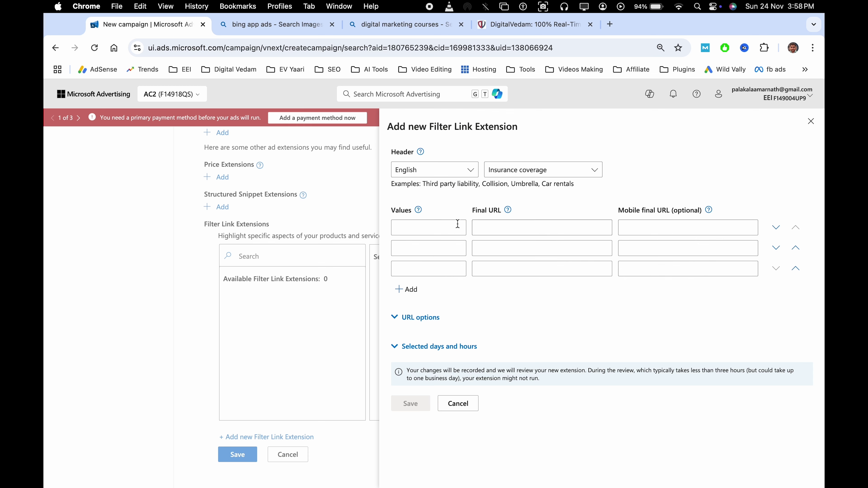
click(443, 226)
click(468, 405)
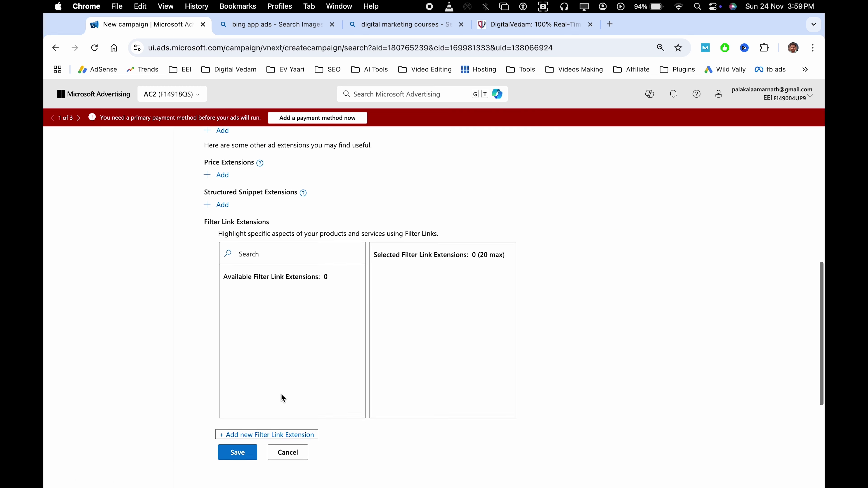
scroll(282, 395, down, 3)
click(288, 355)
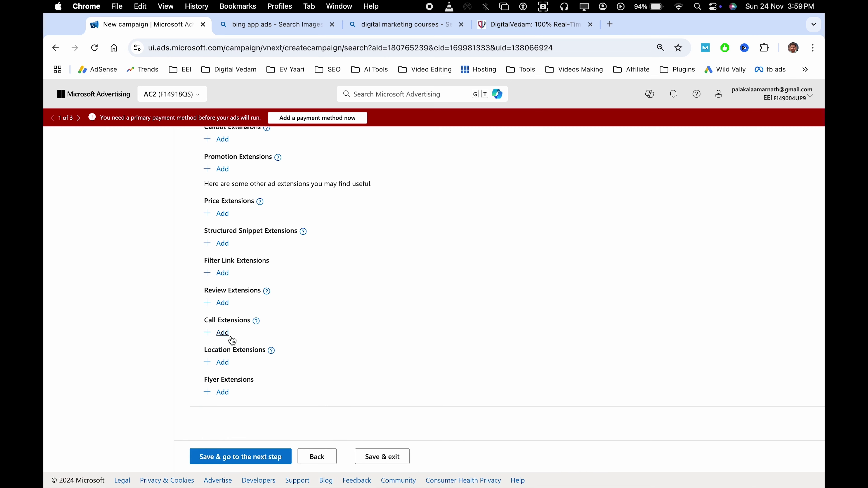
- Review the business name, phone and address fields of a new location extension, and close it without saving
click(223, 363)
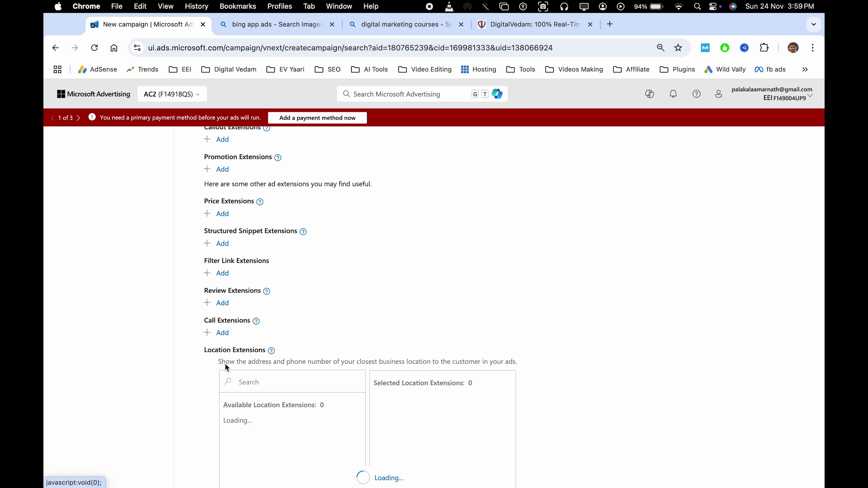
scroll(392, 357, down, 5)
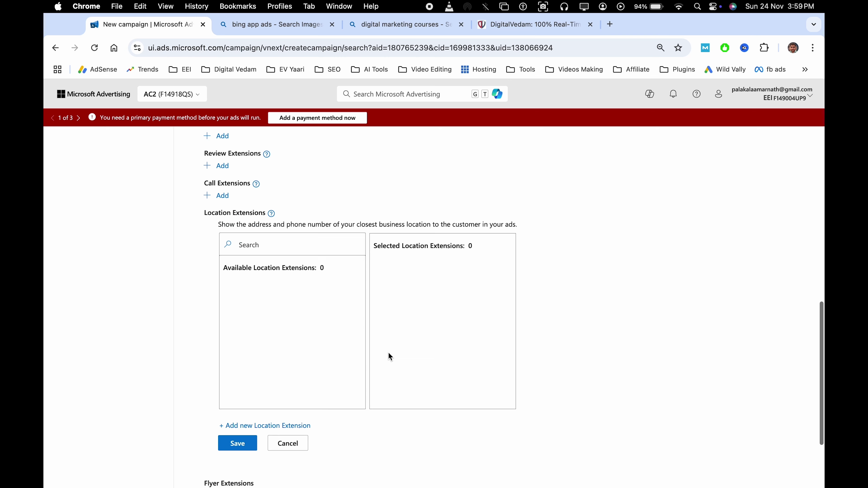
click(283, 427)
click(606, 237)
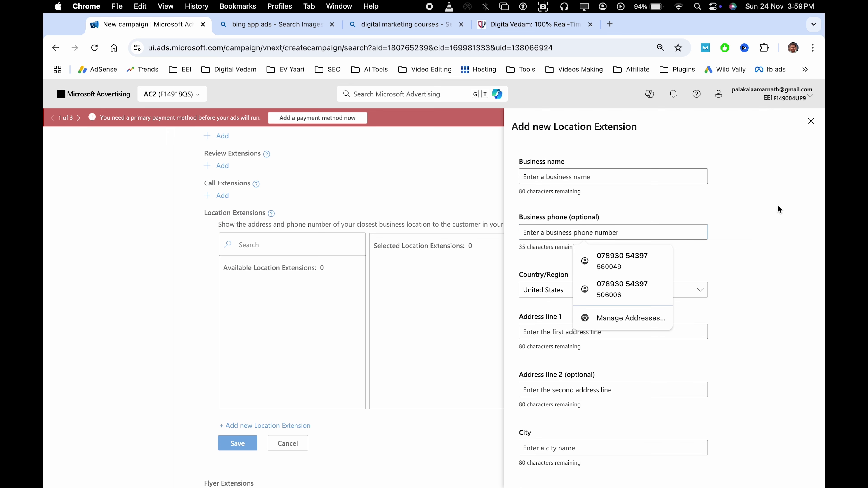
key(Tab)
key(Tab)
key(Tab)
key(Tab)
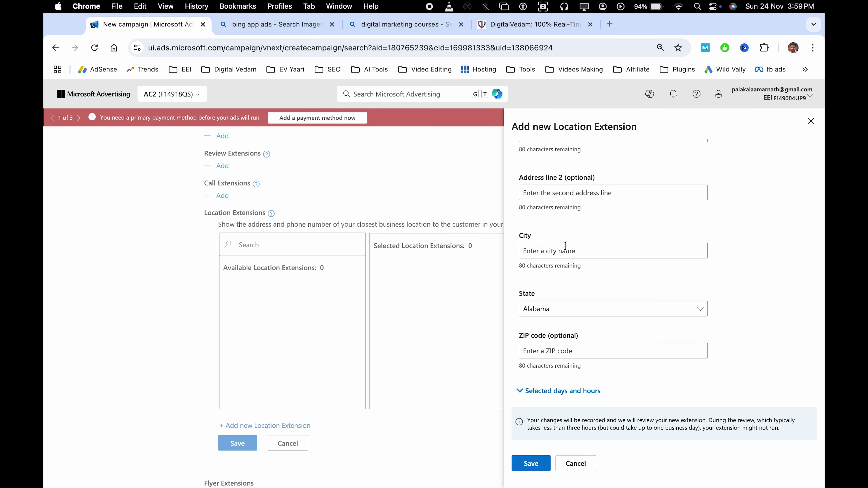
key(Escape)
click(576, 464)
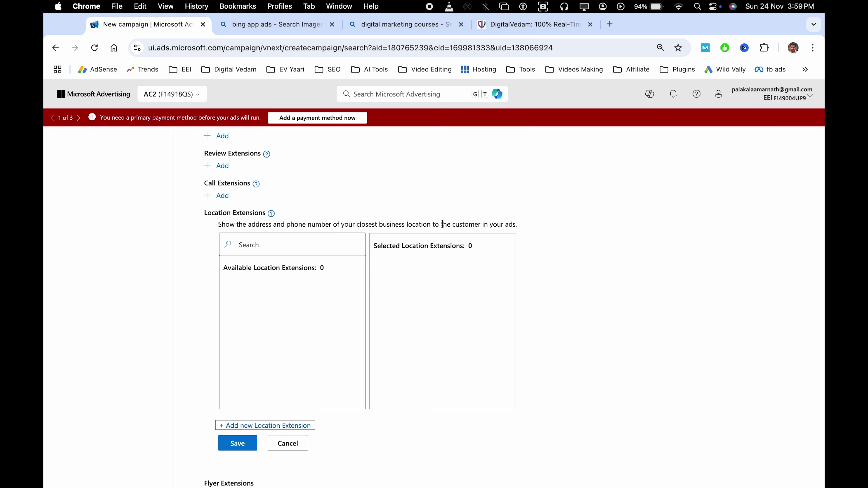
click(297, 445)
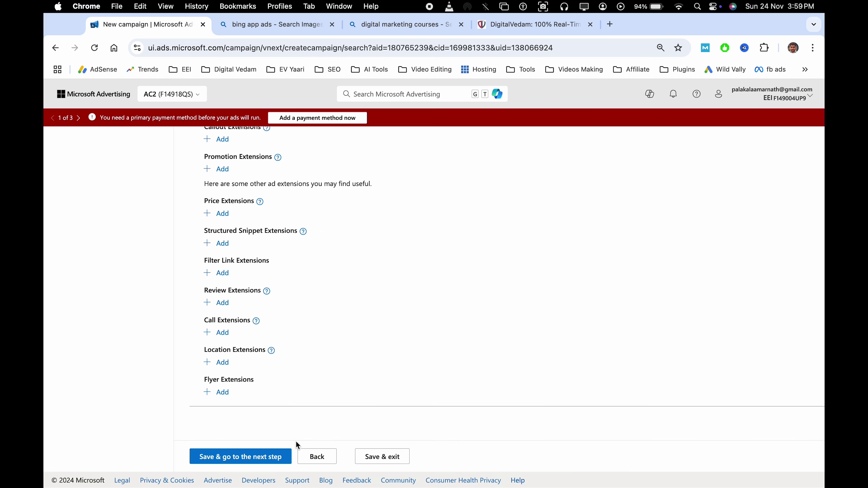
- Review the flyer extension section and open the form for adding a new flyer extension
scroll(365, 356, down, 3)
scroll(325, 308, down, 5)
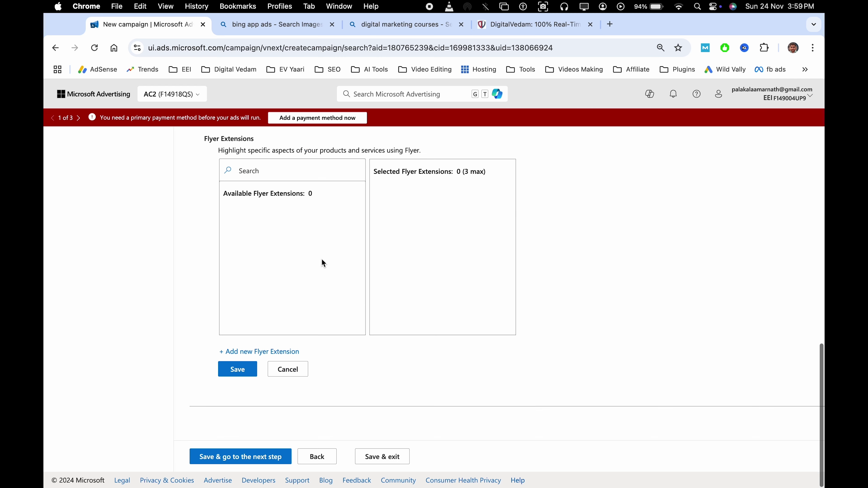
scroll(278, 249, up, 1)
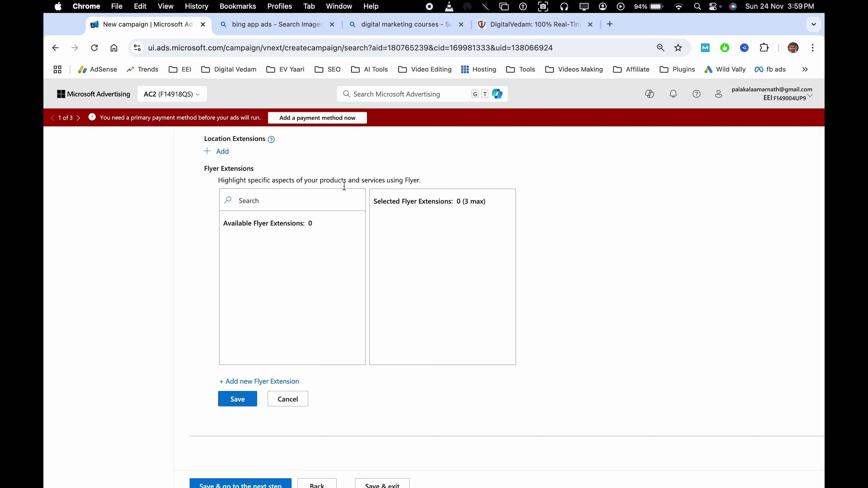
click(281, 381)
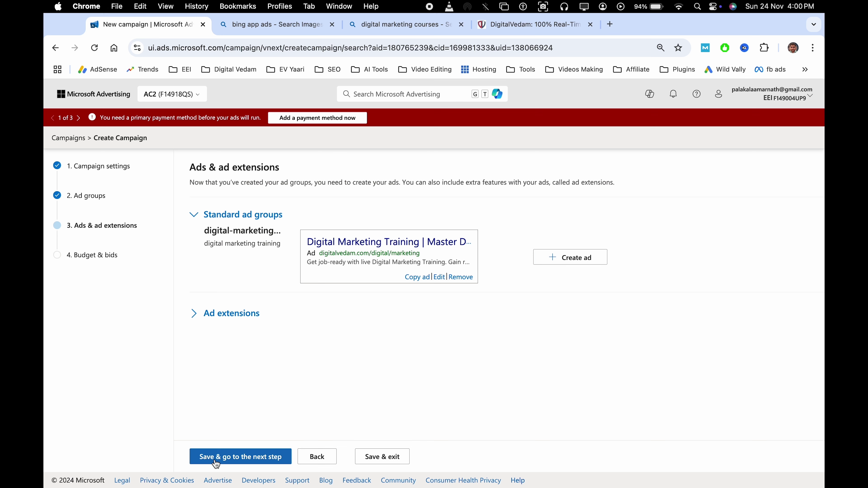
- Save the ads and ad extensions, continue to Budget & bids, and examine the individual daily budget
click(244, 462)
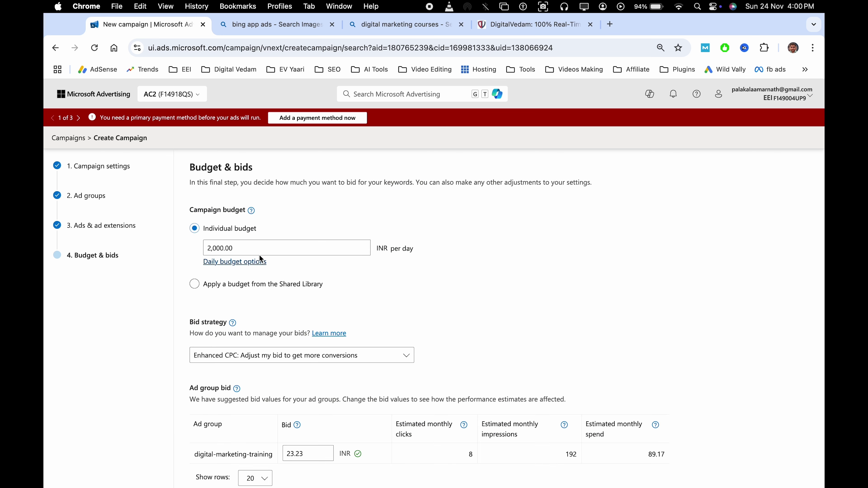
click(255, 249)
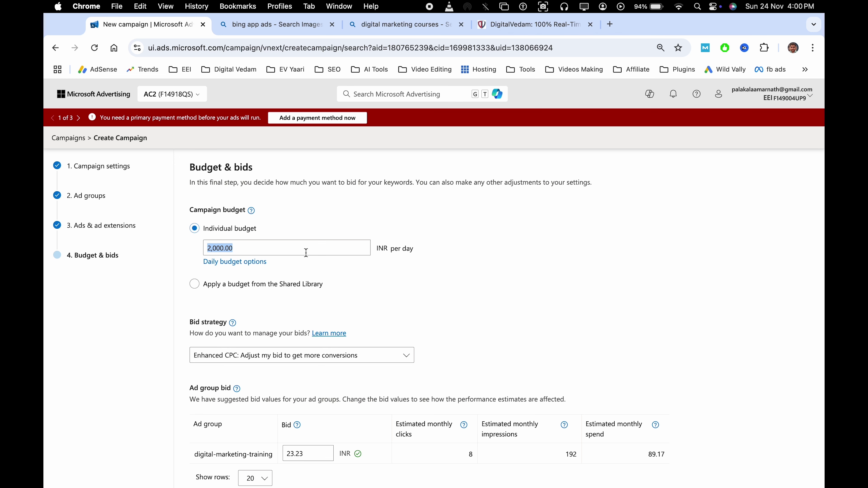
click(498, 243)
- Set the campaign's bid strategy to Maximize Clicks (automated bidding)
scroll(498, 243, down, 5)
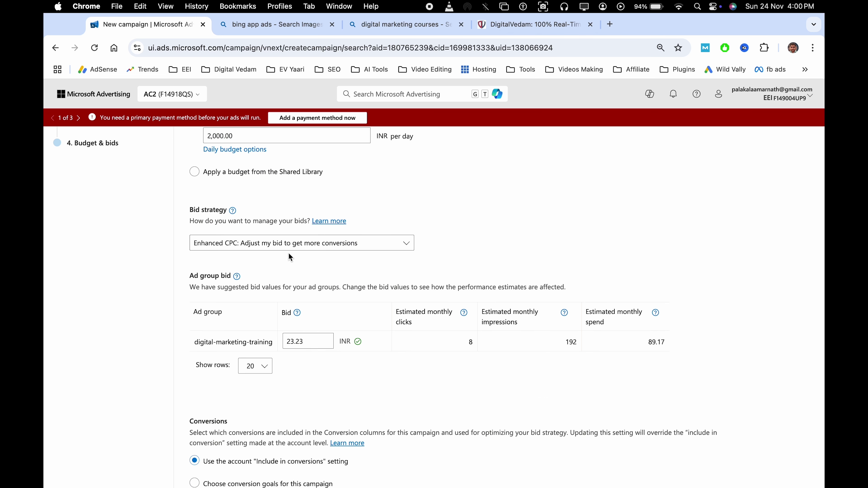
click(310, 244)
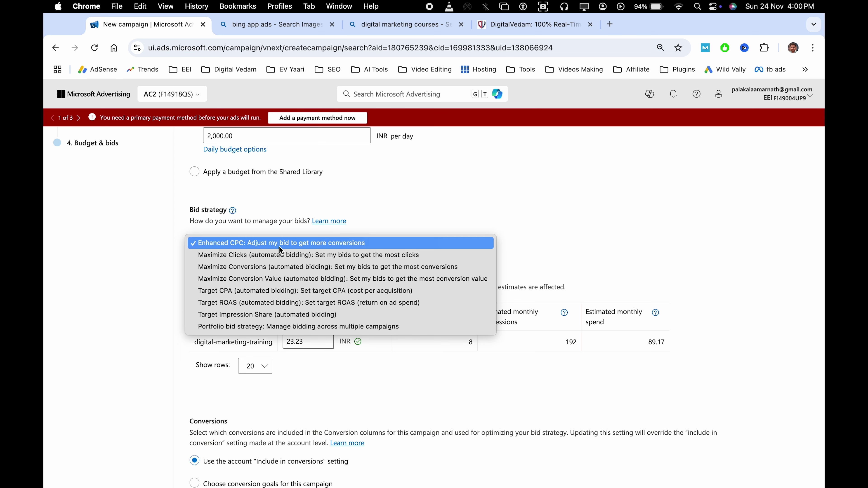
click(295, 257)
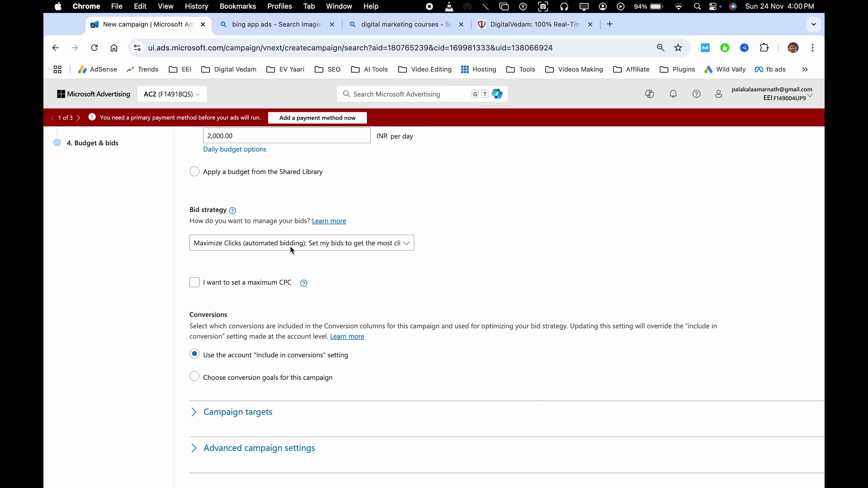
click(290, 247)
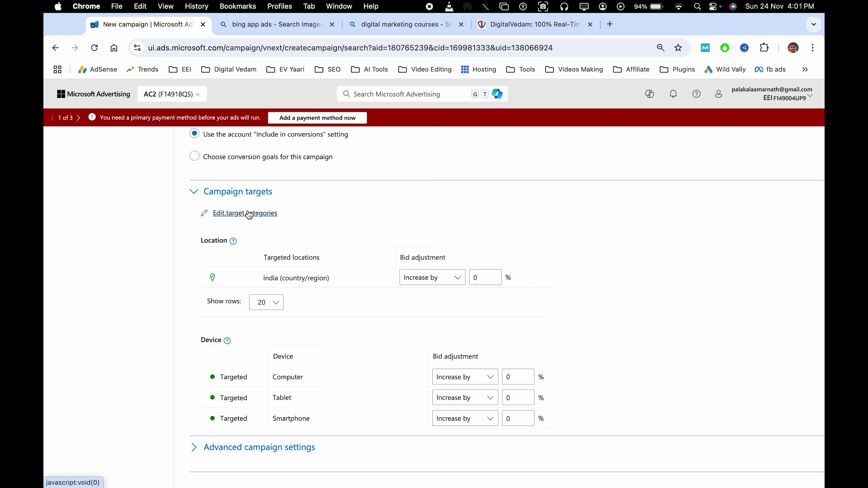
- Edit the campaign's target categories and add Age and Gender to the targeting criteria
click(249, 214)
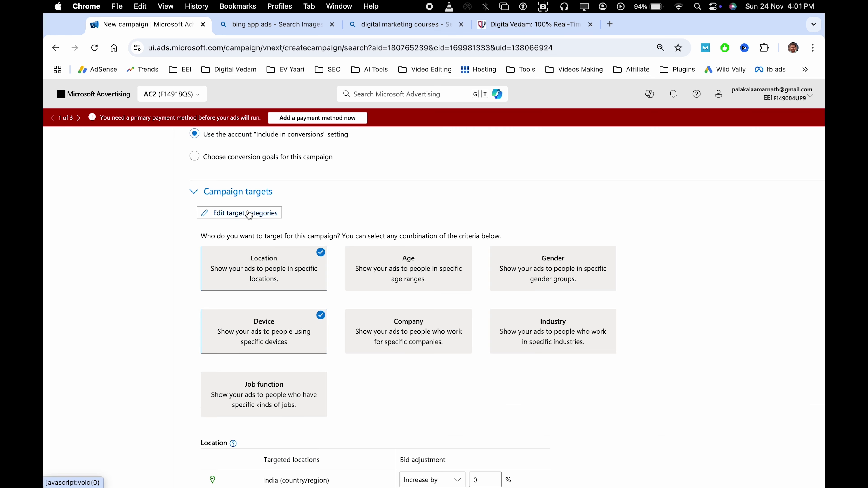
scroll(380, 223, down, 2)
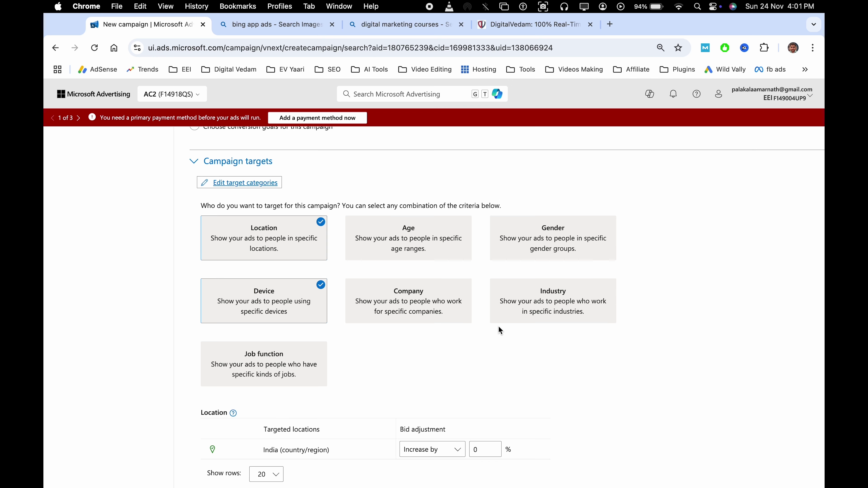
click(429, 224)
click(514, 236)
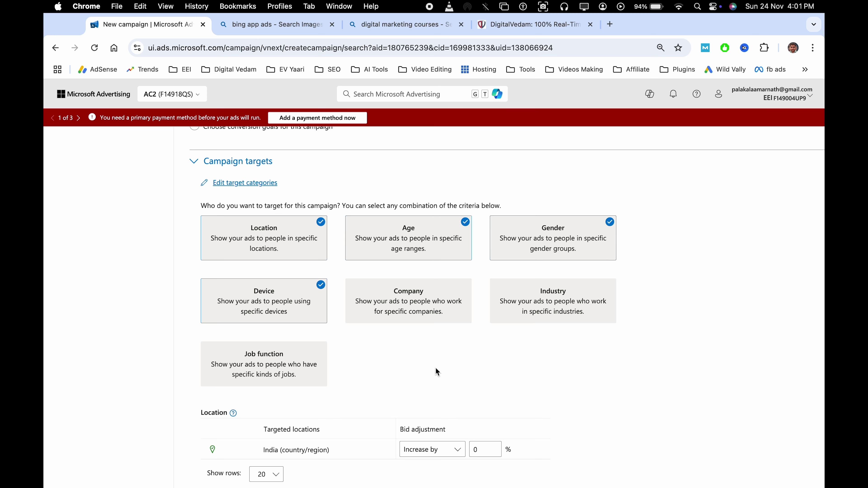
- Set the bid adjustment for the 18-24 age group to Decrease by 90%
scroll(435, 368, down, 10)
scroll(380, 309, up, 2)
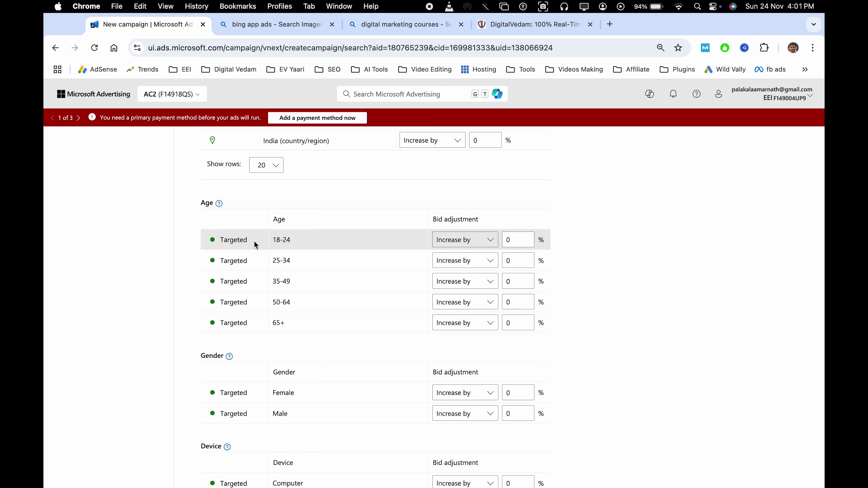
scroll(284, 241, up, 2)
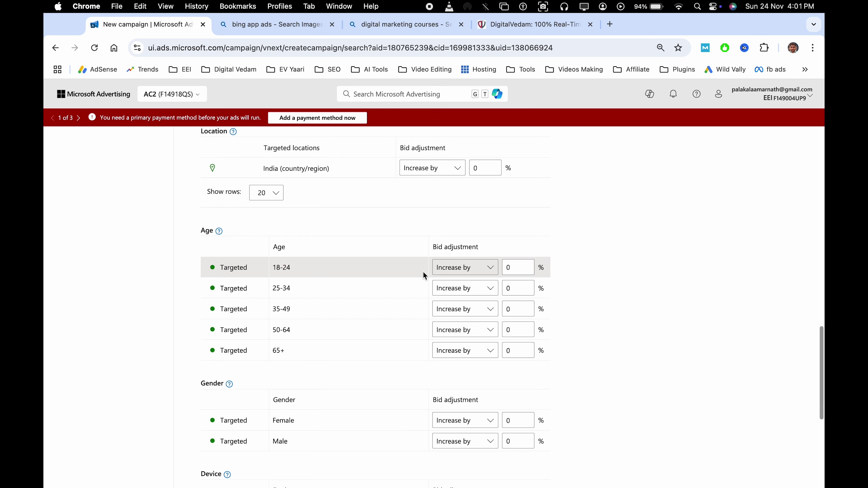
click(462, 267)
click(470, 280)
click(511, 268)
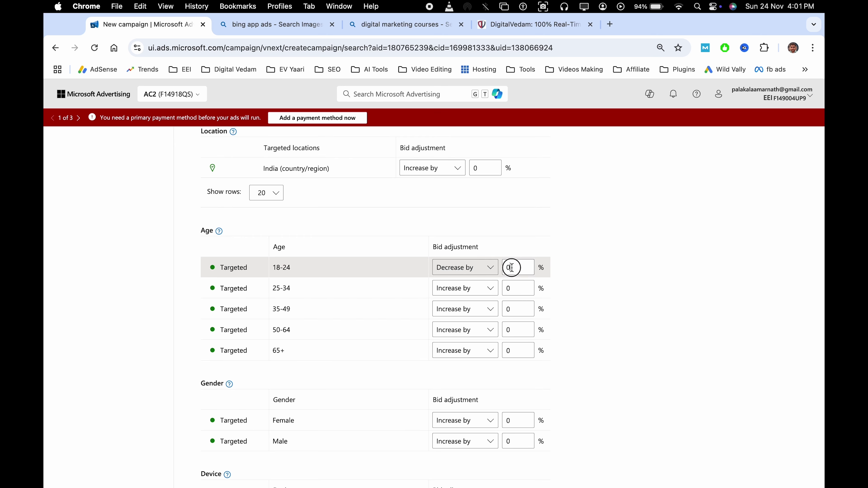
text(100)
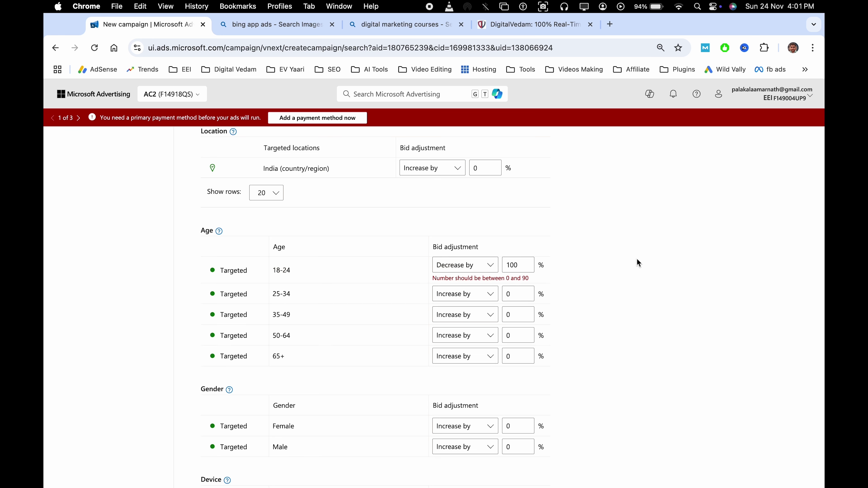
double_click(514, 265)
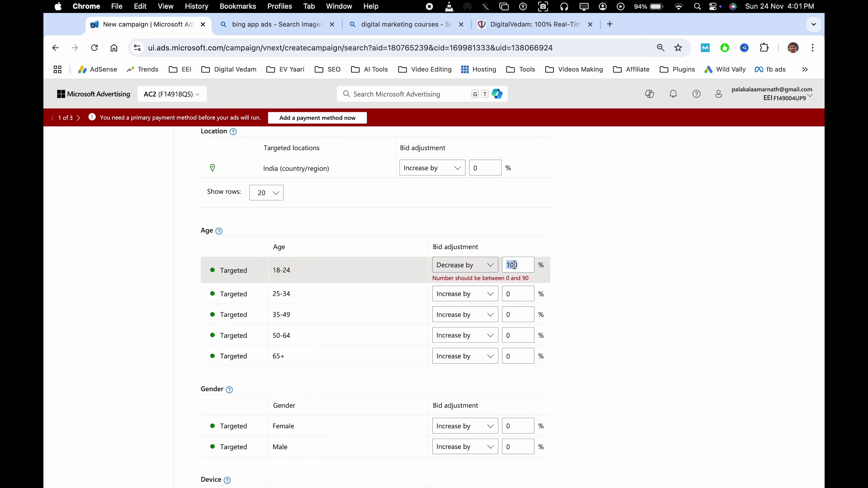
text(90)
- Set the bid adjustment for the Female gender target to Decrease by 90%
scroll(588, 298, down, 3)
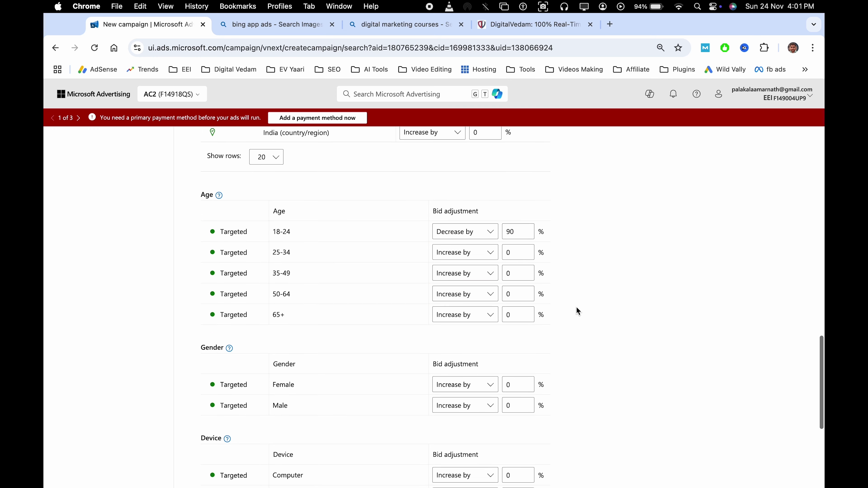
scroll(576, 330, down, 3)
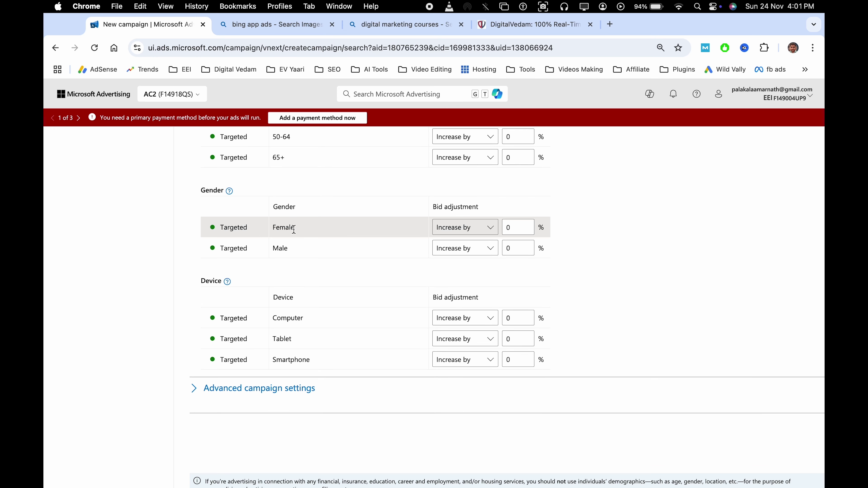
click(454, 230)
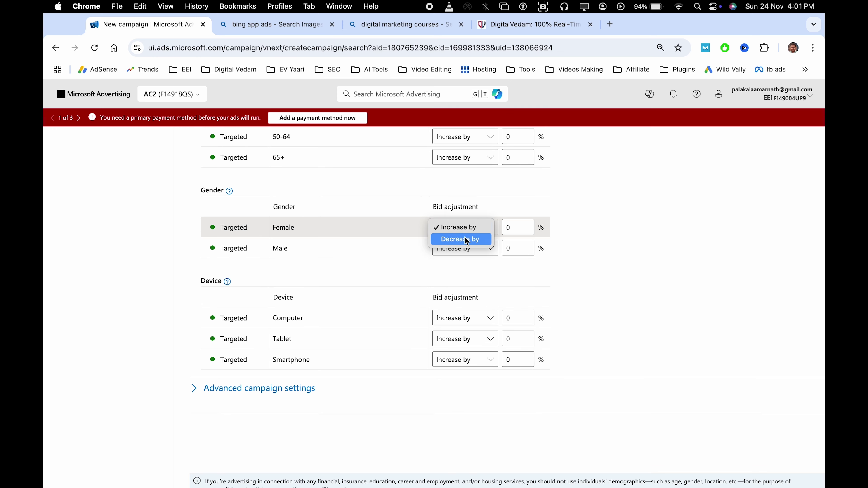
click(468, 241)
double_click(518, 226)
text(99)
click(580, 228)
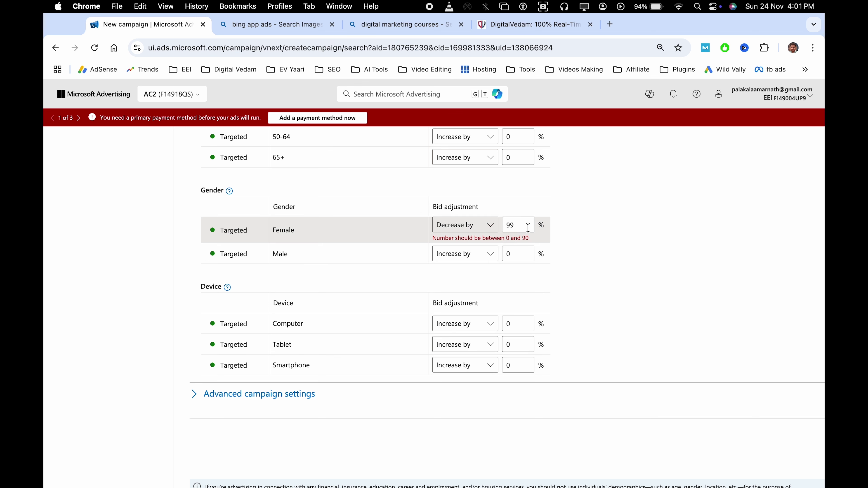
double_click(528, 228)
text(90)
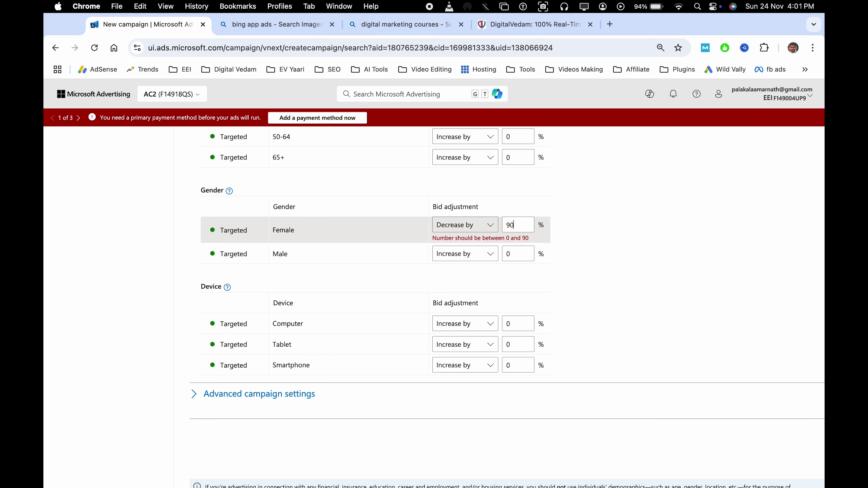
click(600, 266)
- Expand the advanced campaign settings and review the ad schedule's start date and end date options
scroll(372, 357, down, 2)
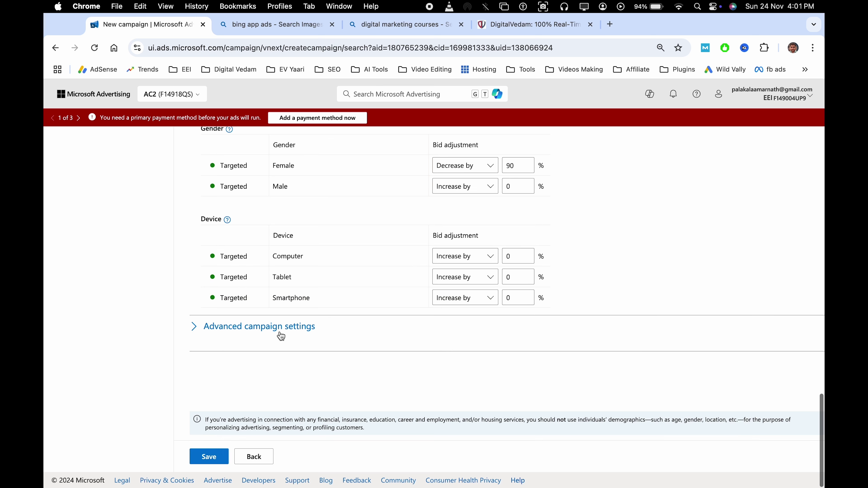
click(276, 328)
scroll(341, 374, down, 3)
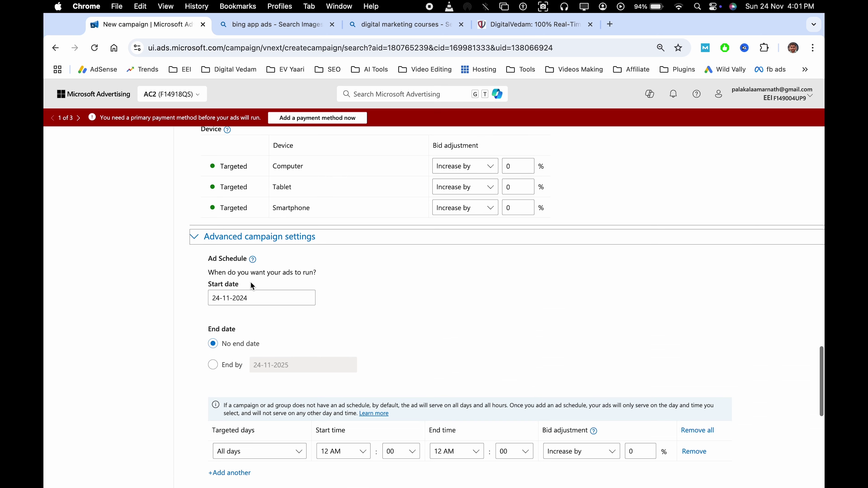
click(271, 298)
click(420, 289)
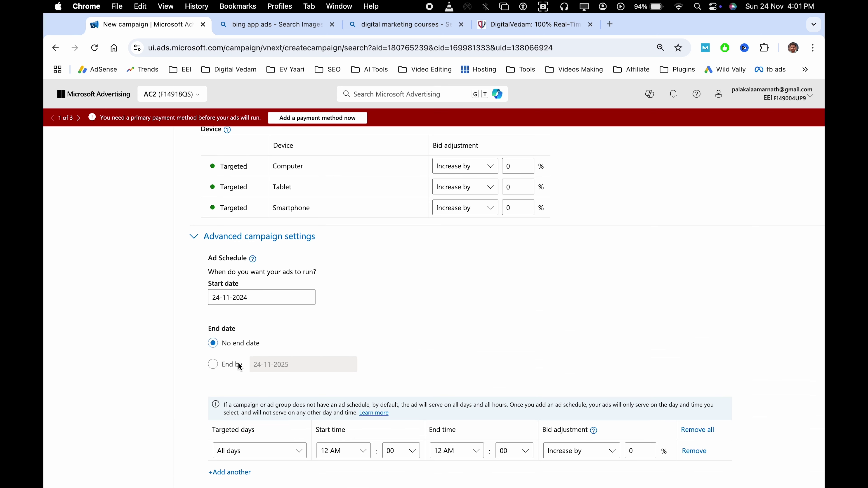
click(214, 367)
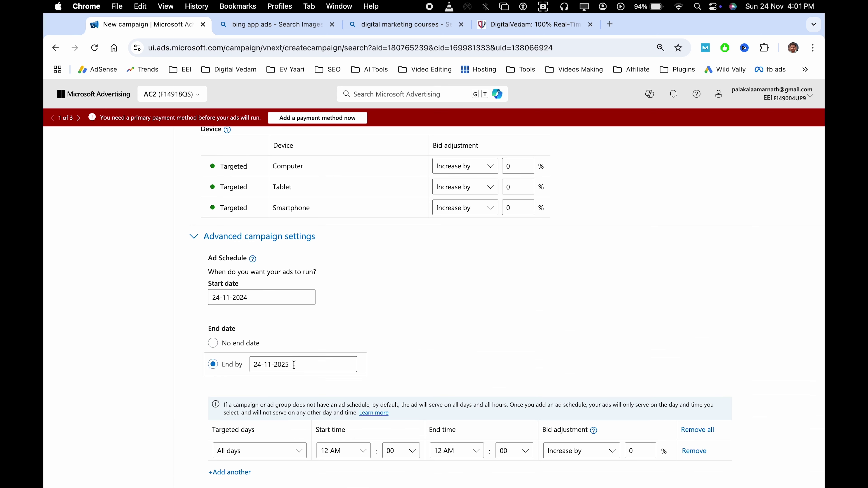
click(213, 343)
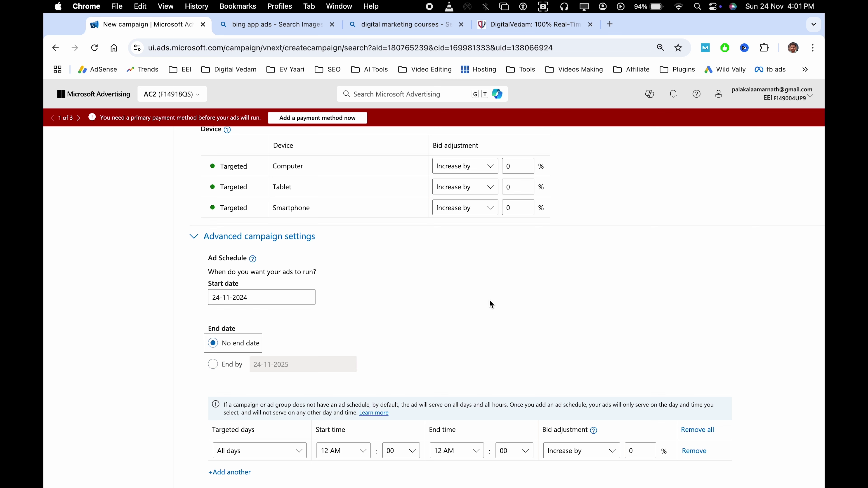
- Review the ad schedule's time settings and the choices for its targeted days
scroll(489, 300, down, 1)
scroll(490, 301, down, 5)
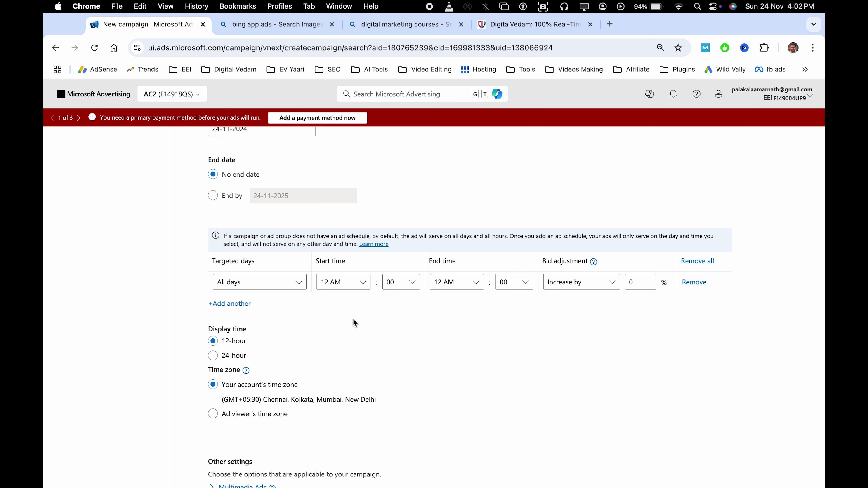
click(258, 286)
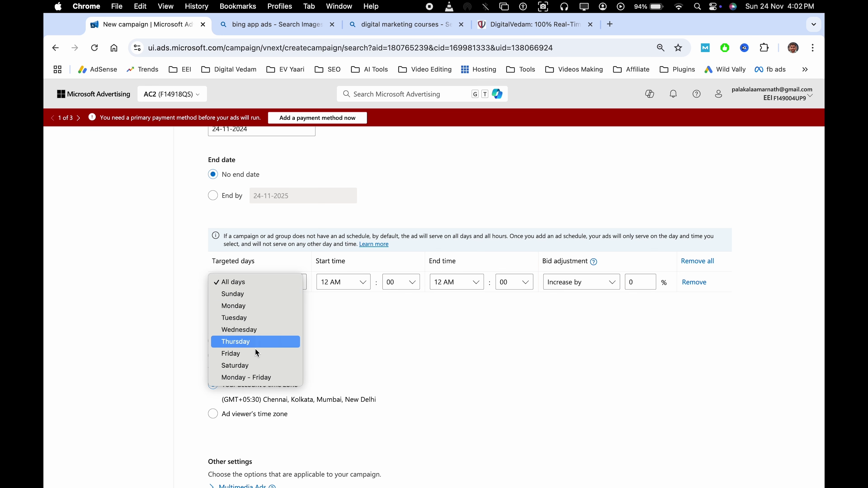
click(440, 308)
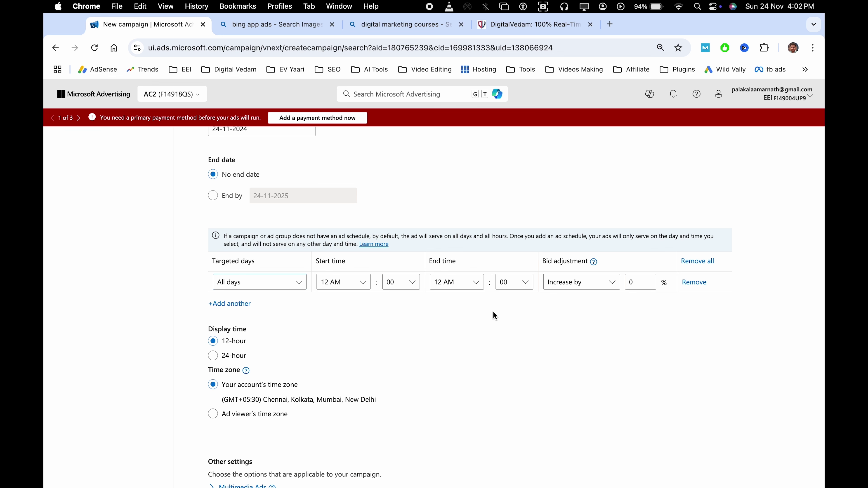
- Expand the Multimedia Ads and Ad distribution sections of the campaign's other settings
scroll(476, 323, down, 5)
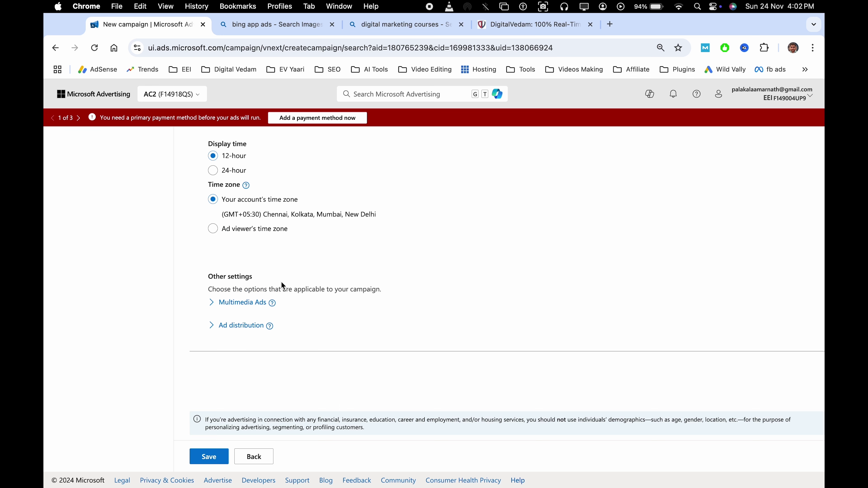
triple_click(330, 290)
click(364, 259)
click(216, 303)
click(240, 325)
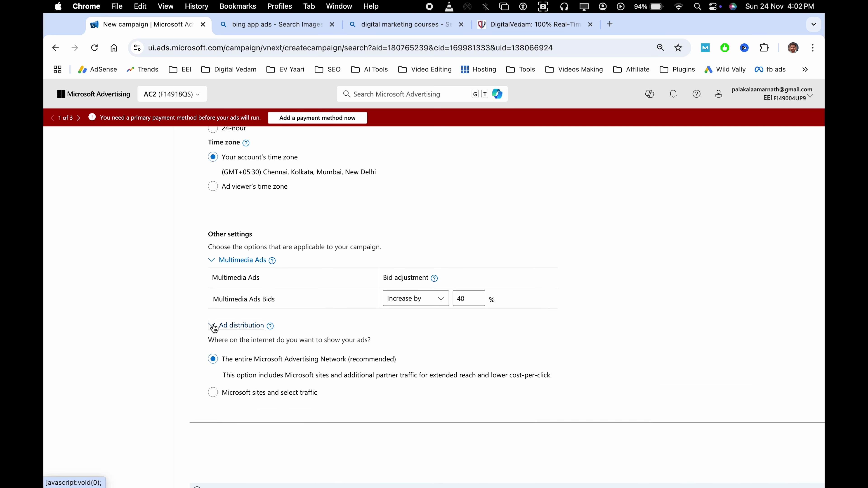
scroll(341, 359, down, 3)
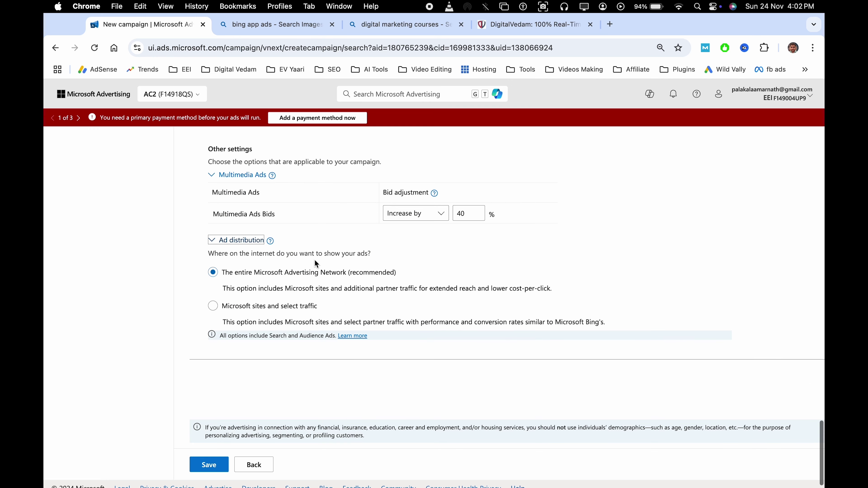
- Read the ad distribution question and the description of the entire Microsoft Advertising Network option
triple_click(308, 254)
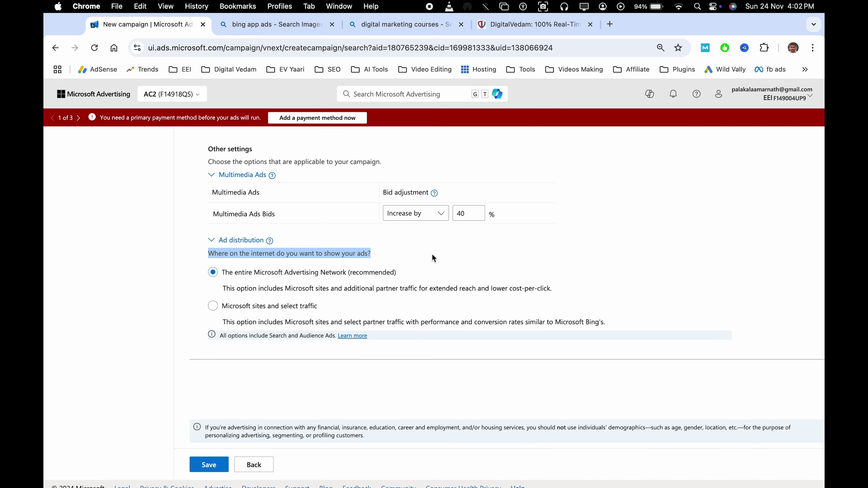
click(313, 288)
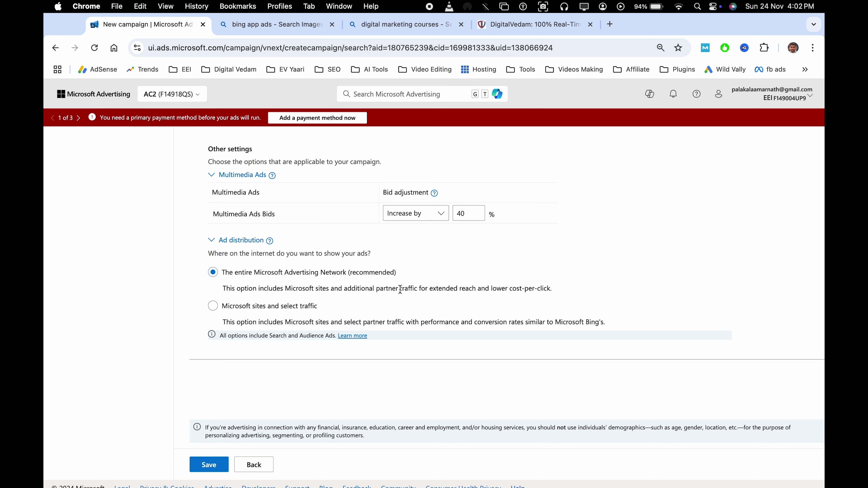
triple_click(477, 289)
click(576, 278)
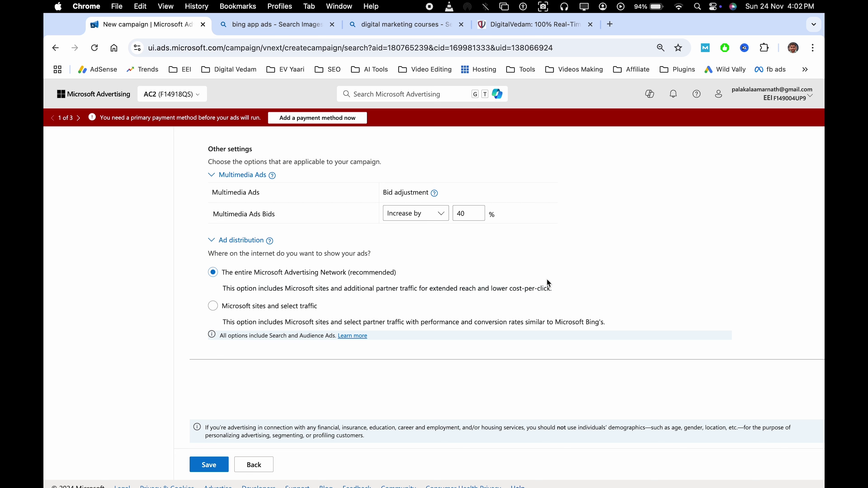
triple_click(511, 289)
click(600, 279)
- Set the ad distribution to Microsoft sites and select traffic, and read that option's description
click(212, 306)
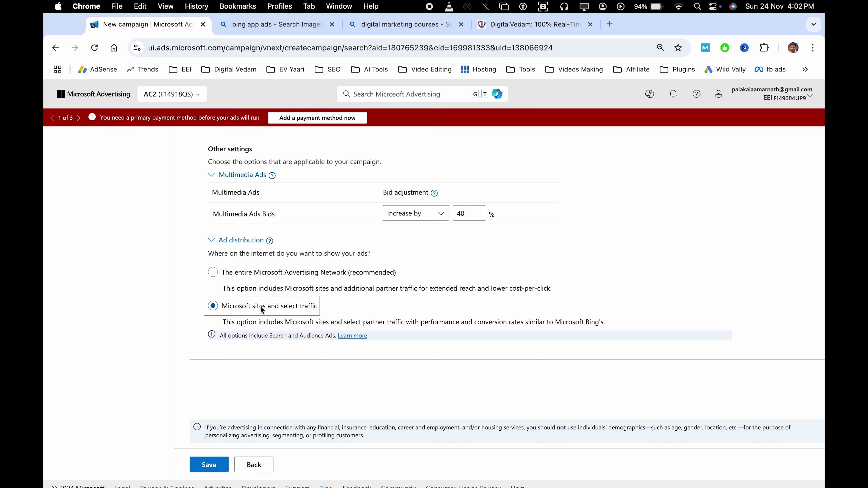
triple_click(299, 325)
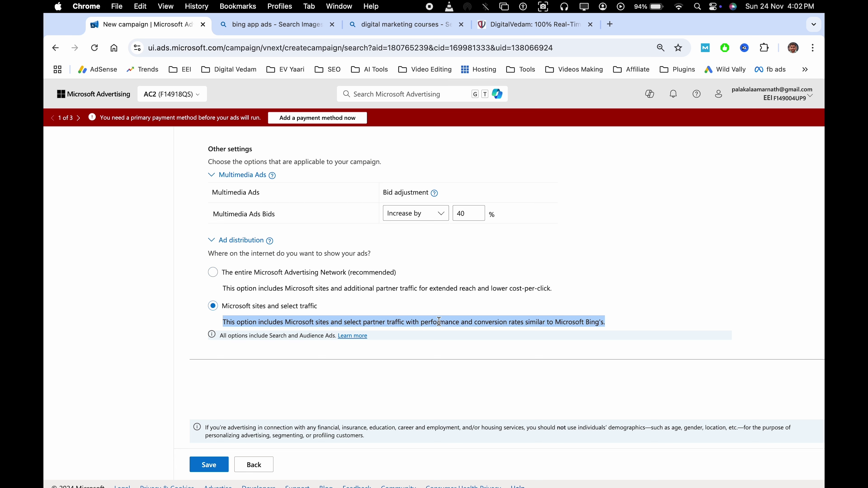
click(534, 314)
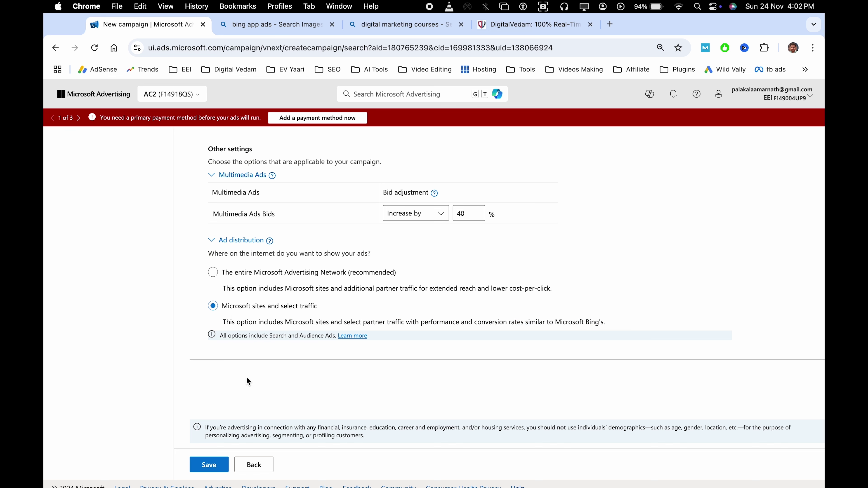
- Save the budget and bid settings to create the campaign, and dismiss the notice about the account
scroll(247, 378, down, 1)
click(217, 461)
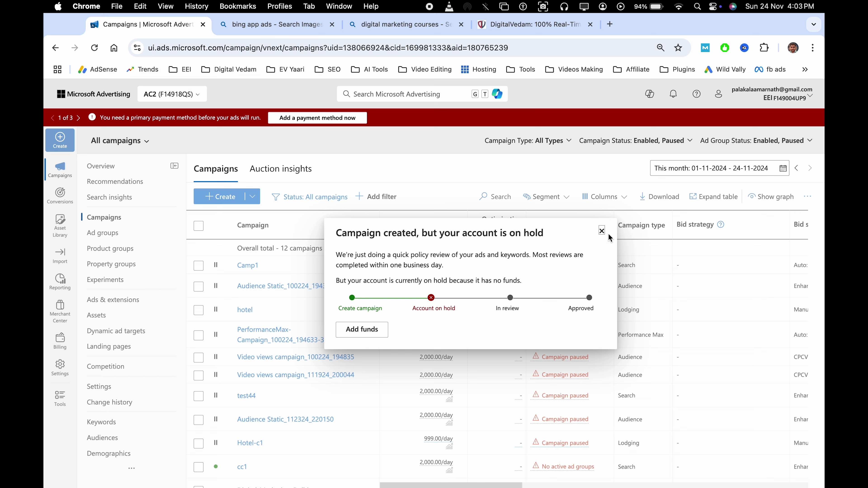
click(602, 232)
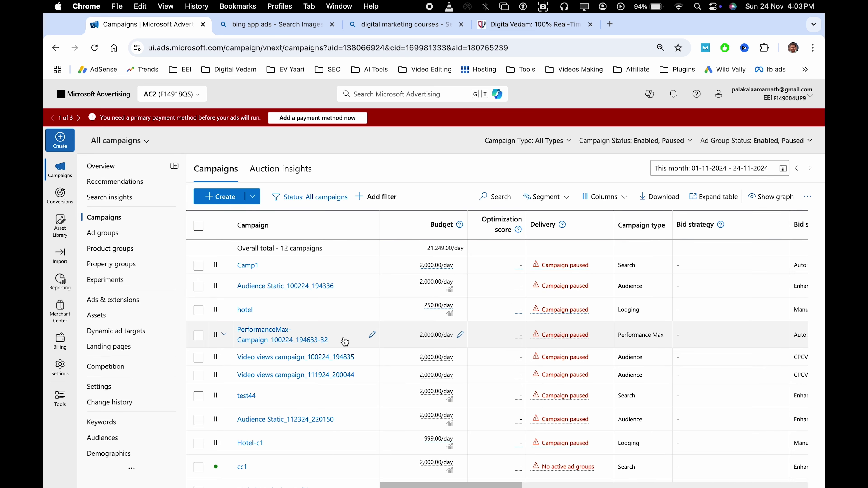
- Examine the campaign list for the newly created campaign and its delivery status
scroll(344, 338, down, 5)
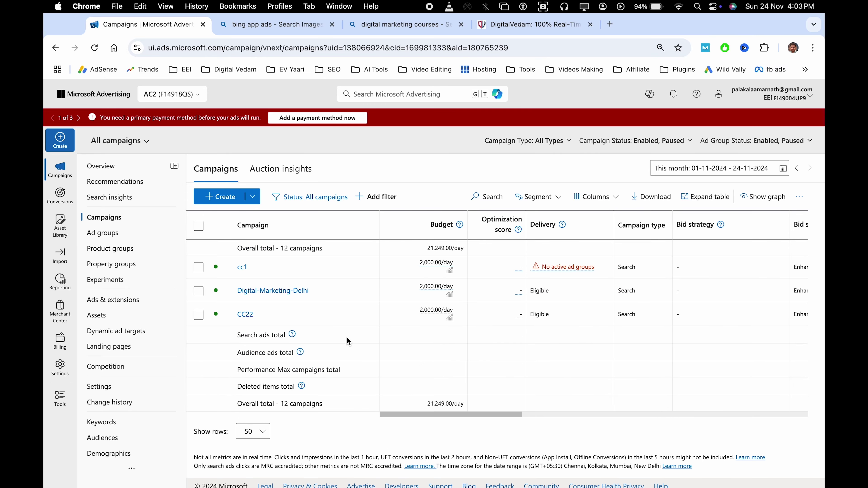
scroll(347, 337, up, 5)
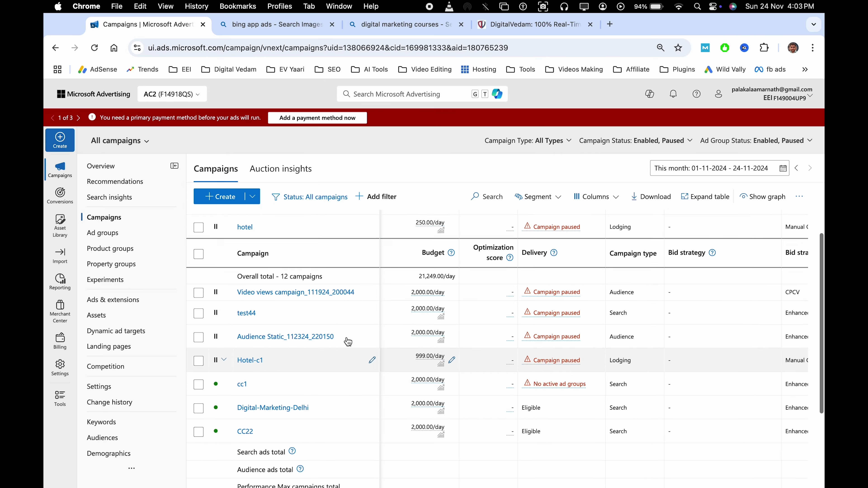
scroll(373, 341, down, 3)
scroll(373, 341, down, 1)
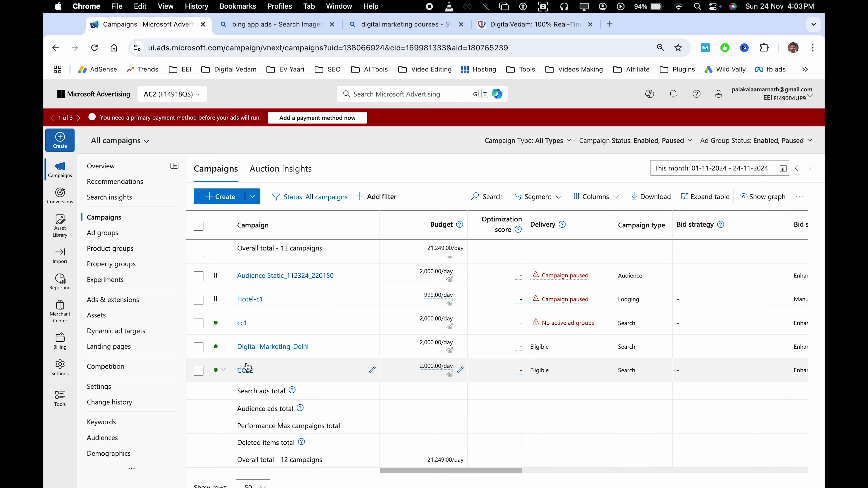
- Open the CC22 campaign's digital-marketing-training ad group and view its ads with their strength and delivery status
click(246, 371)
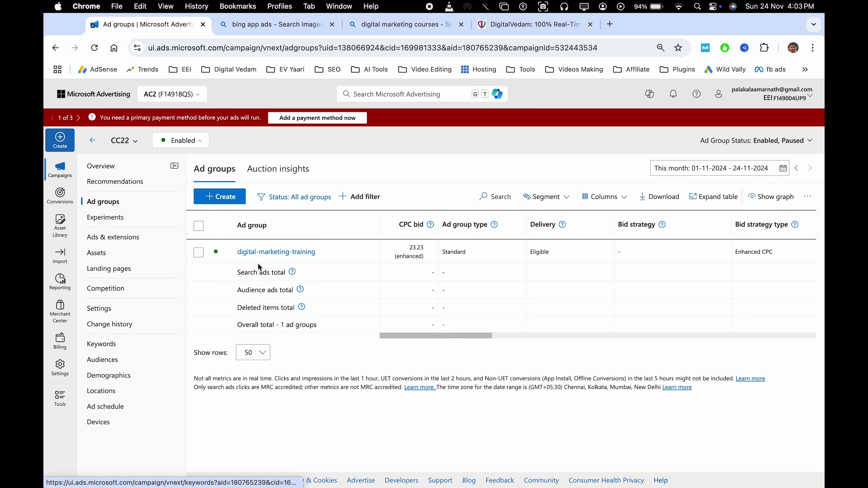
click(250, 251)
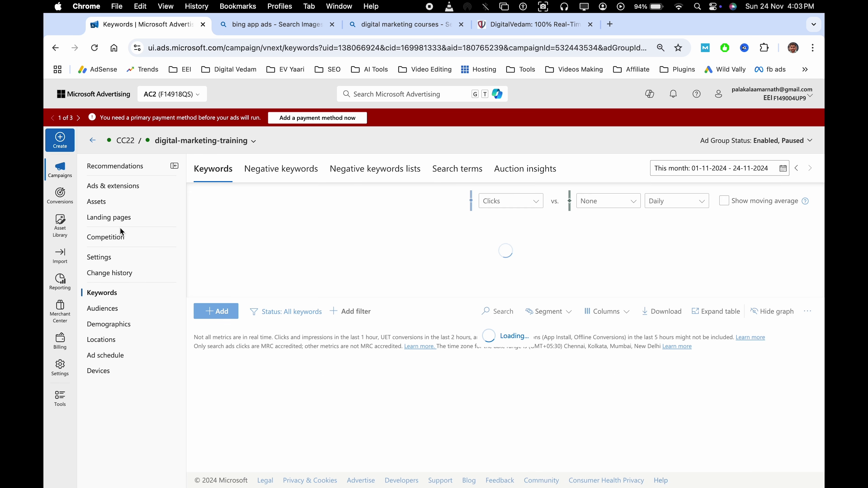
click(140, 187)
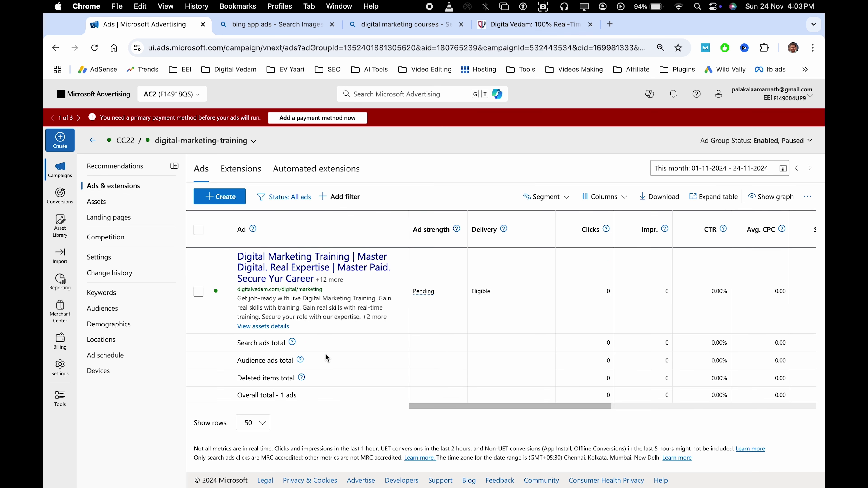
scroll(316, 285, right, 1)
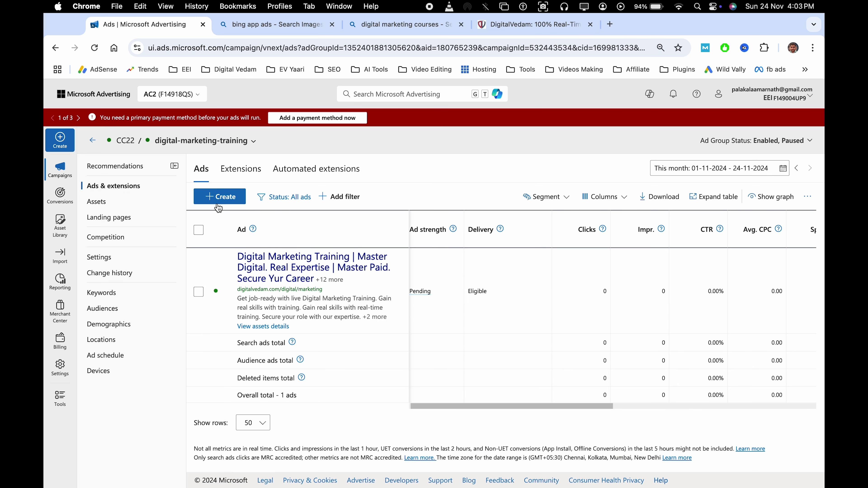
- Look through the URL, path and headline fields of the new ad form, and leave it without saving
click(214, 200)
scroll(295, 326, down, 15)
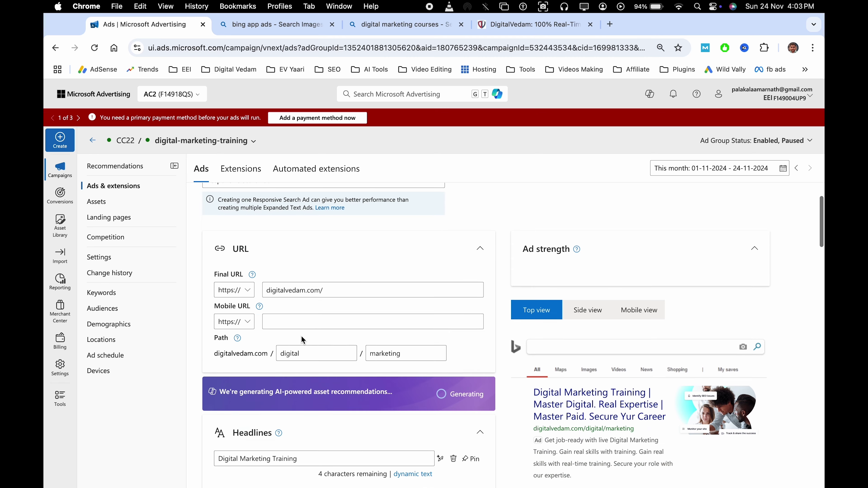
scroll(304, 372, down, 10)
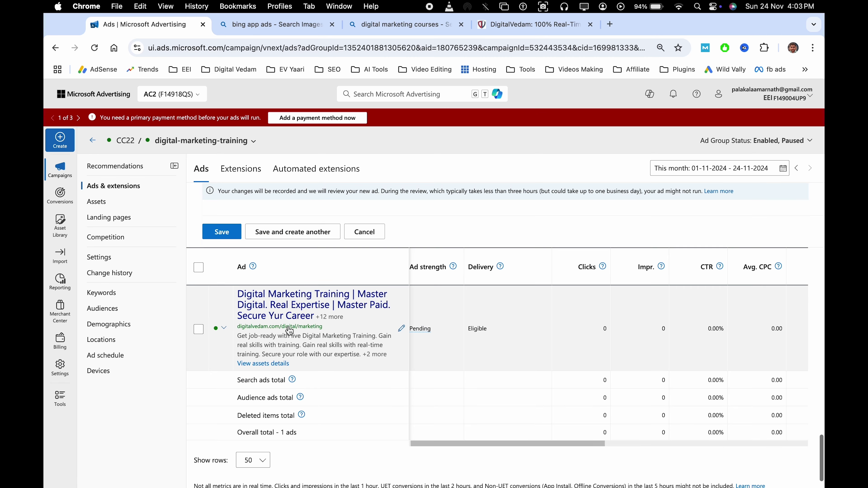
scroll(291, 294, up, 2)
click(374, 284)
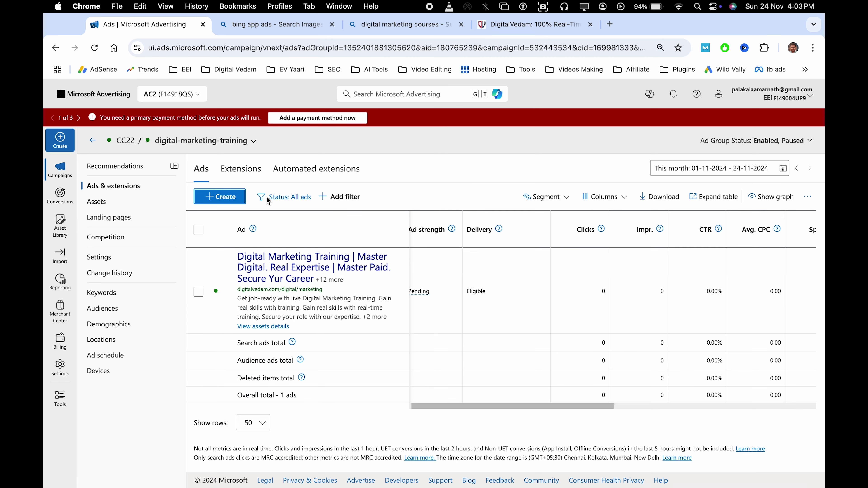
- Show the ad group's video extensions and open the form for adding a new one
click(239, 169)
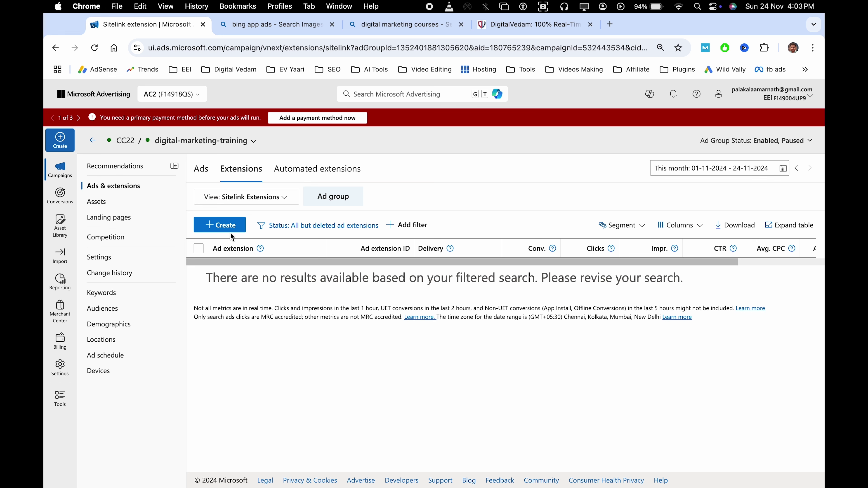
click(258, 195)
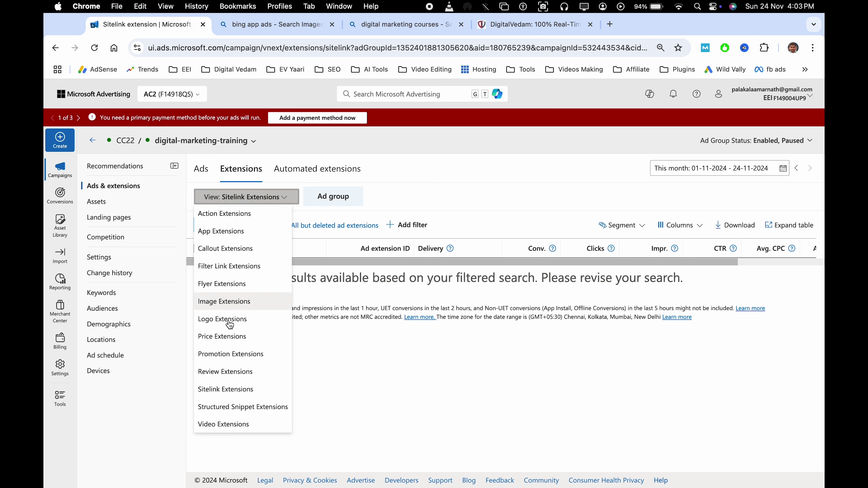
click(241, 424)
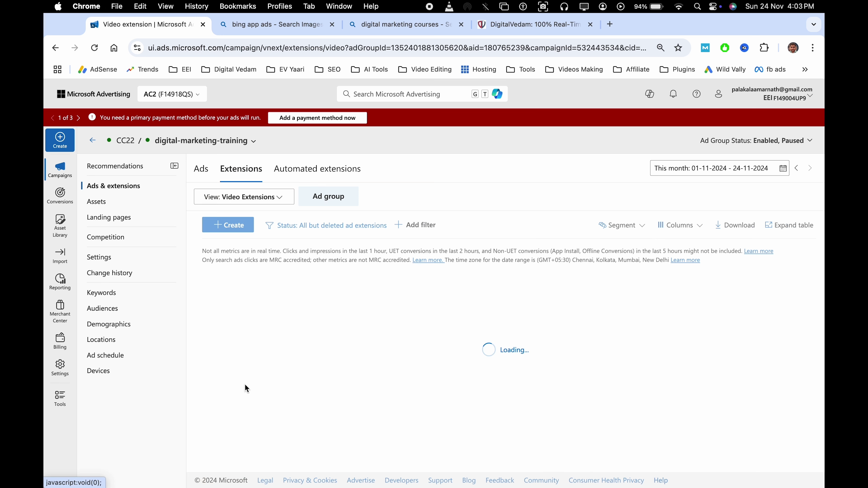
click(220, 227)
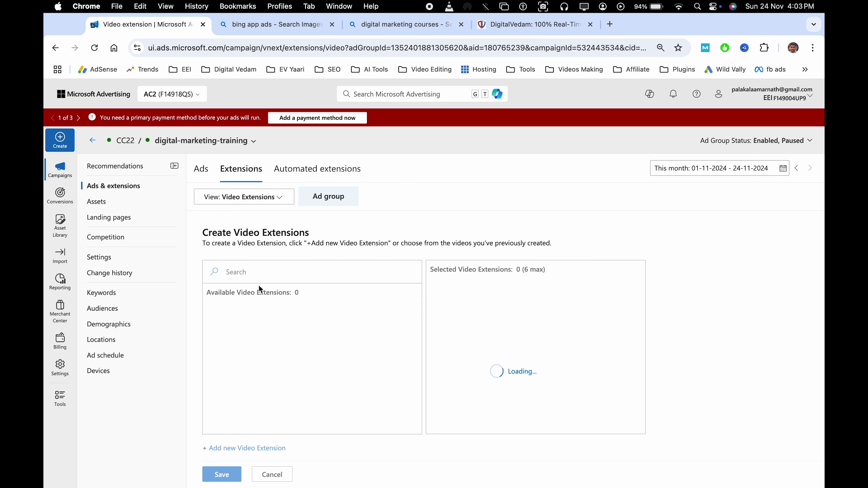
click(253, 449)
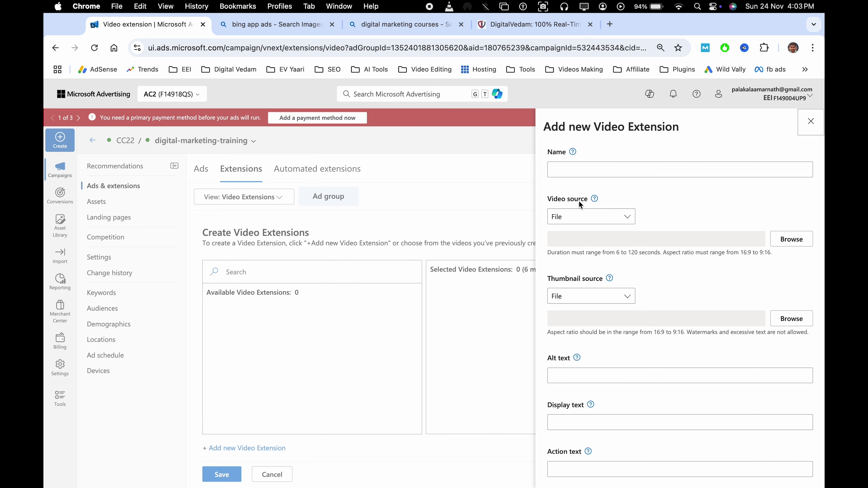
- Inspect the new video extension's fields with the video source set to URL, and discard the extension
click(593, 174)
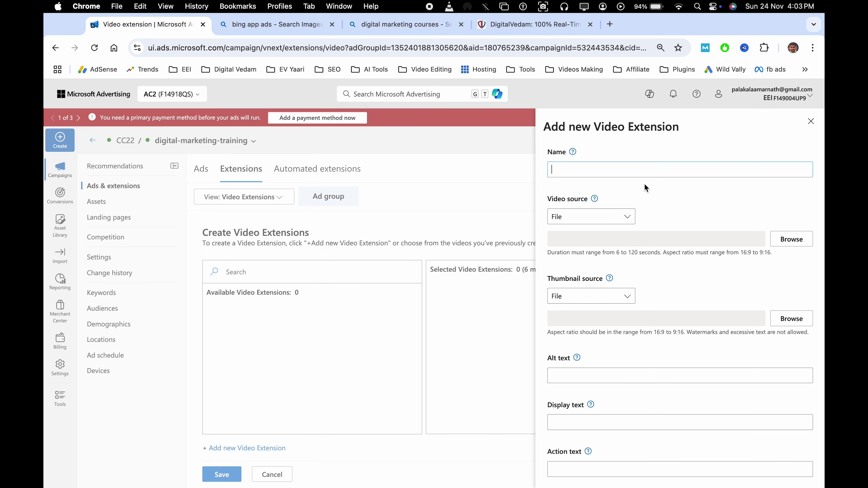
click(605, 219)
click(613, 230)
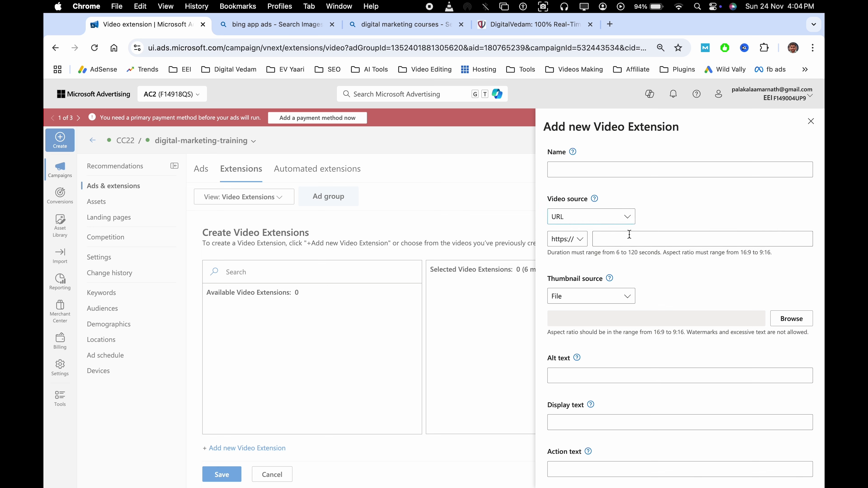
click(677, 209)
scroll(649, 233, down, 5)
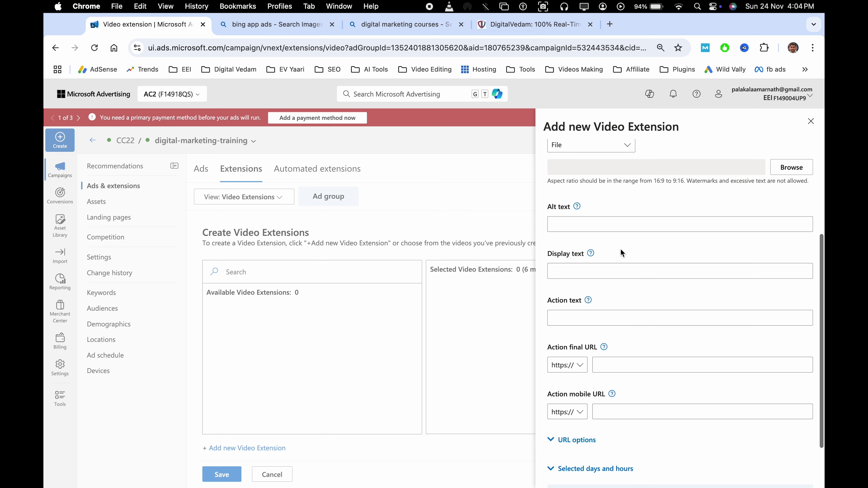
scroll(615, 228, down, 5)
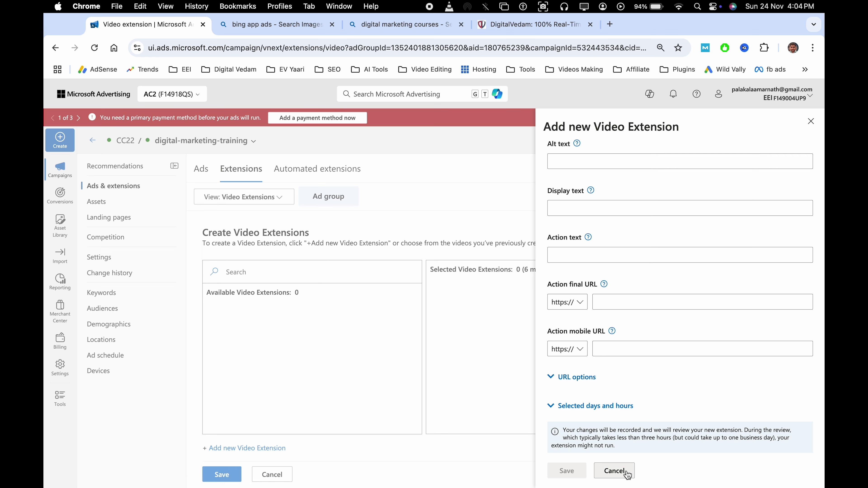
click(614, 471)
click(272, 475)
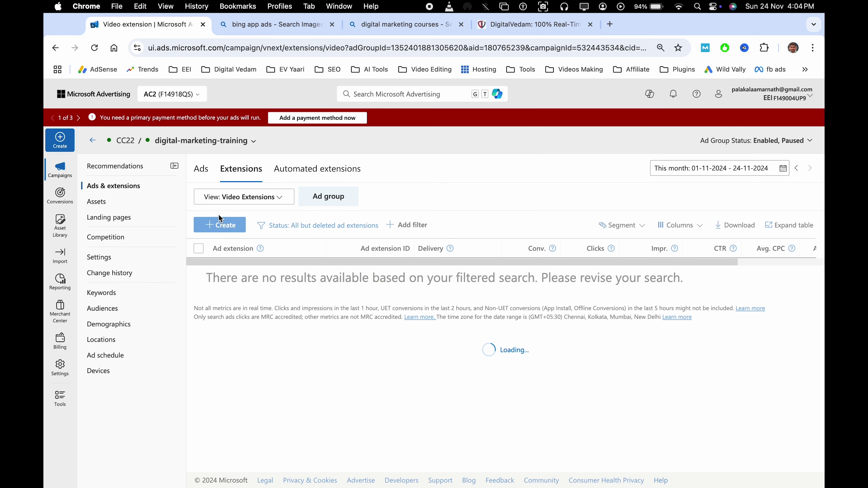
- Show the ad group's logo extensions, inspect the fields for a new logo extension, and cancel it
click(235, 202)
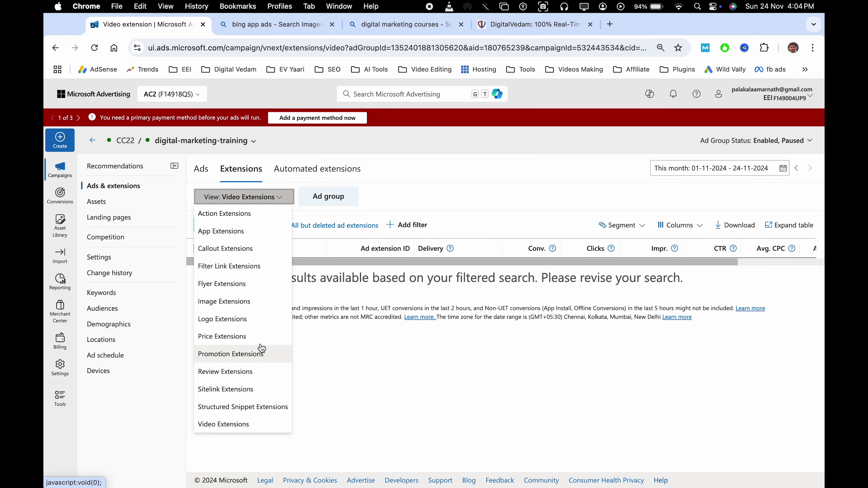
click(253, 323)
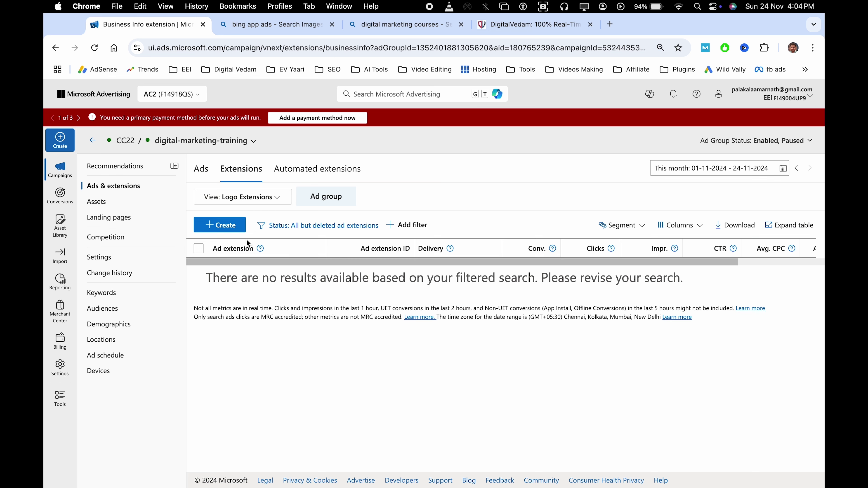
click(233, 228)
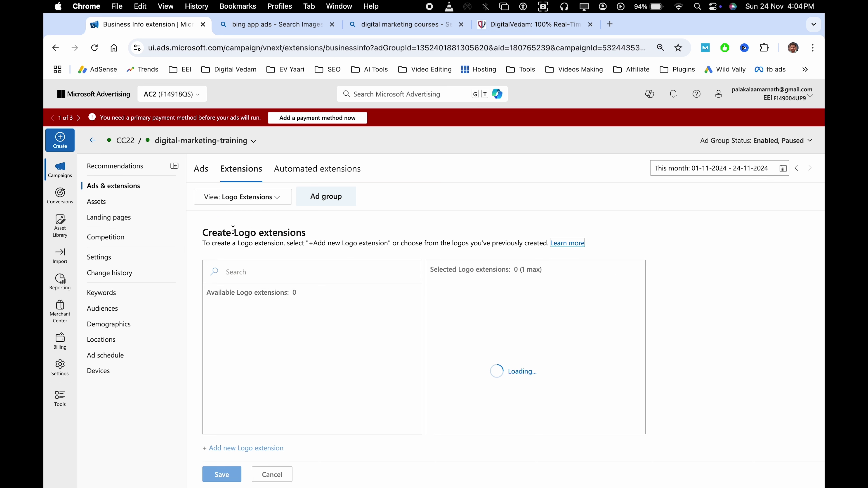
click(248, 449)
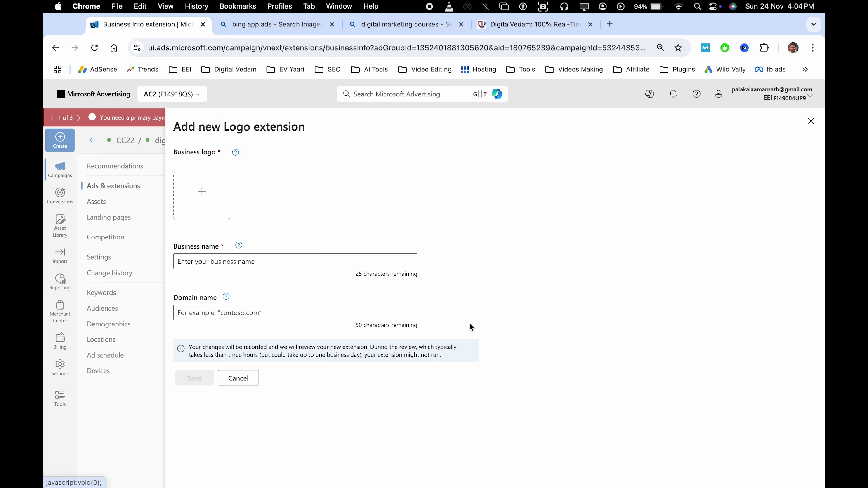
click(249, 380)
- View the app extension creation page, cancel it, and look over the list of available extension types
click(257, 197)
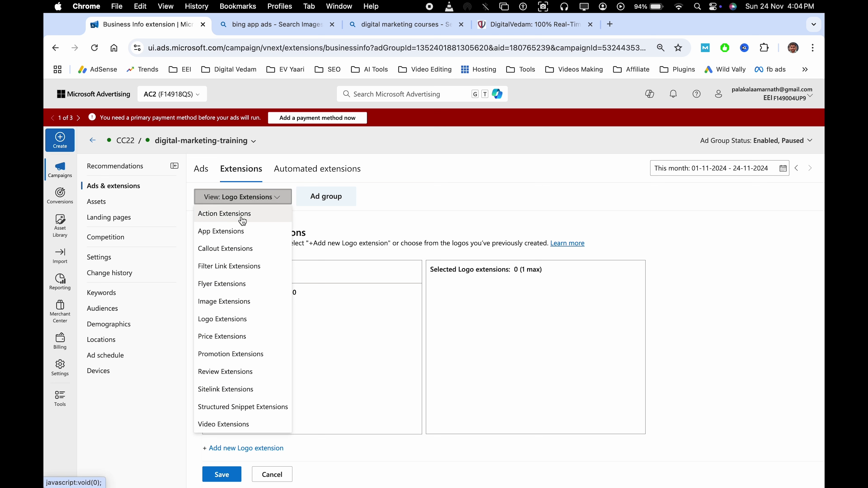
click(256, 233)
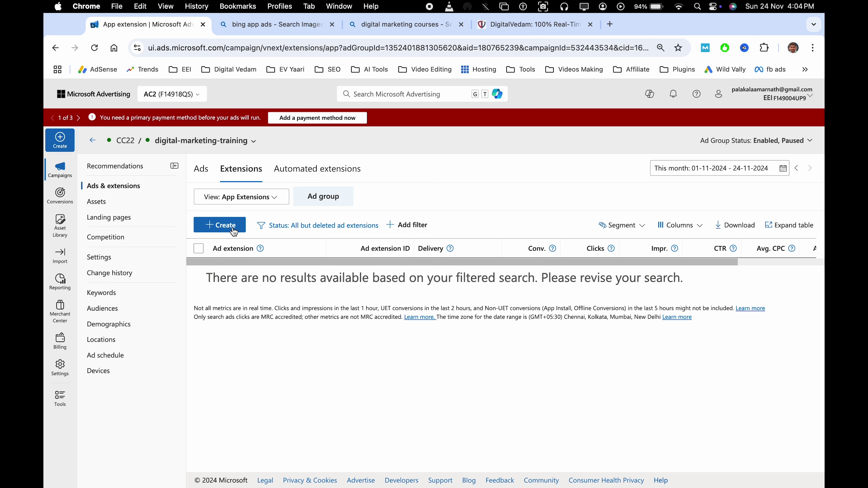
click(230, 227)
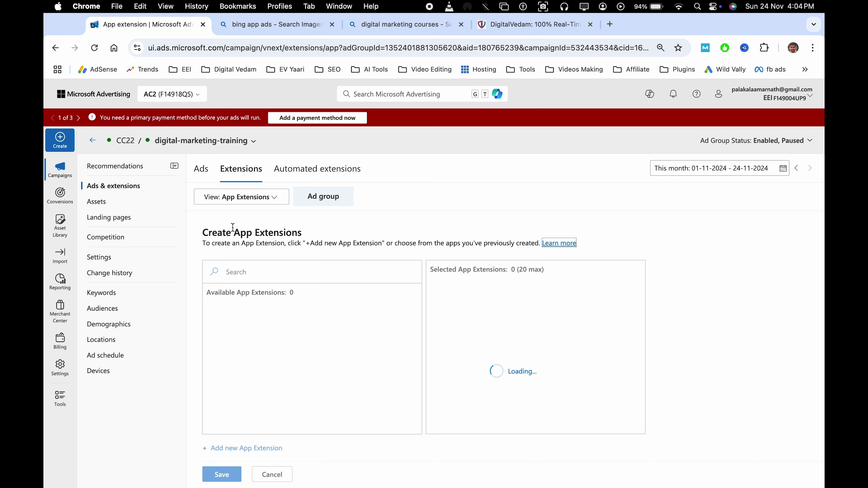
click(274, 475)
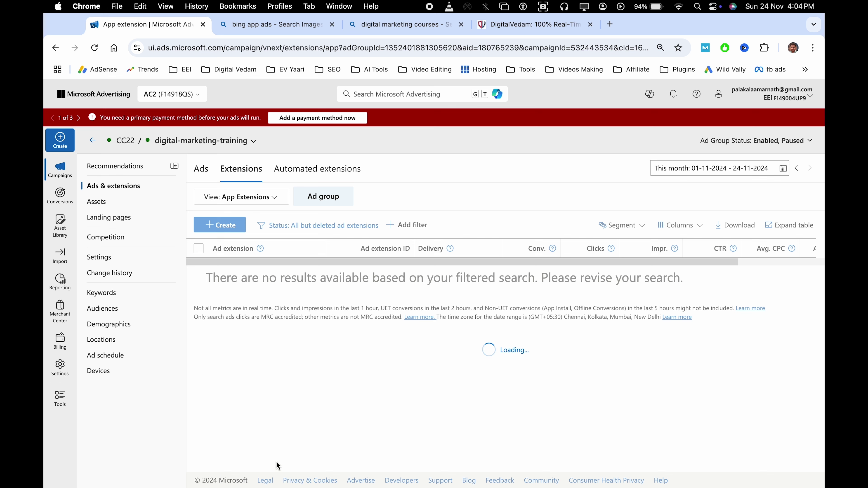
click(256, 206)
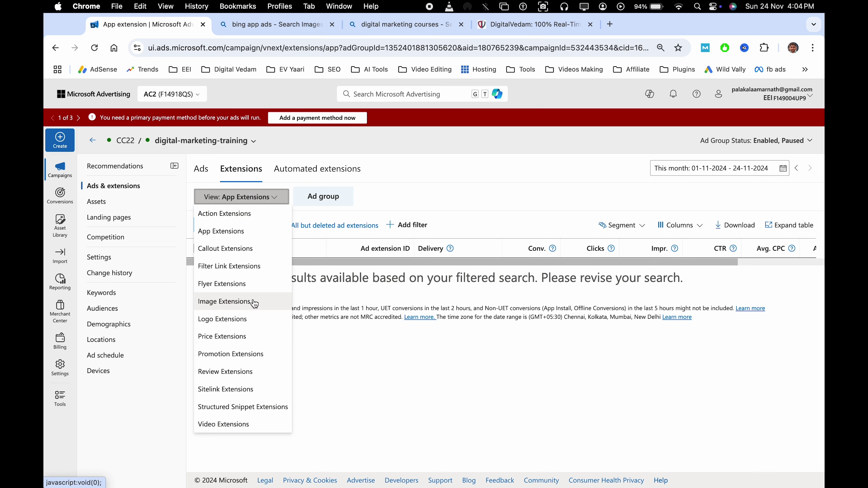
click(387, 360)
- Show the ad group's automated extensions and read the notice about opting in by default
click(339, 170)
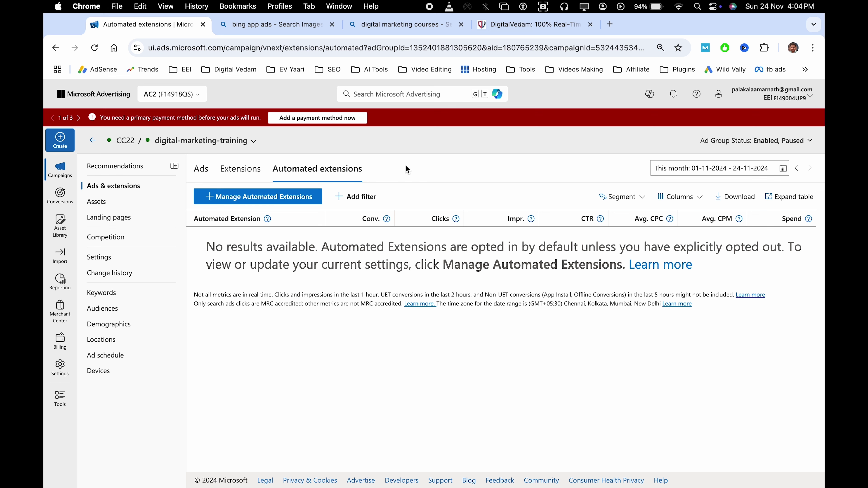
double_click(353, 254)
triple_click(405, 255)
click(323, 249)
triple_click(304, 249)
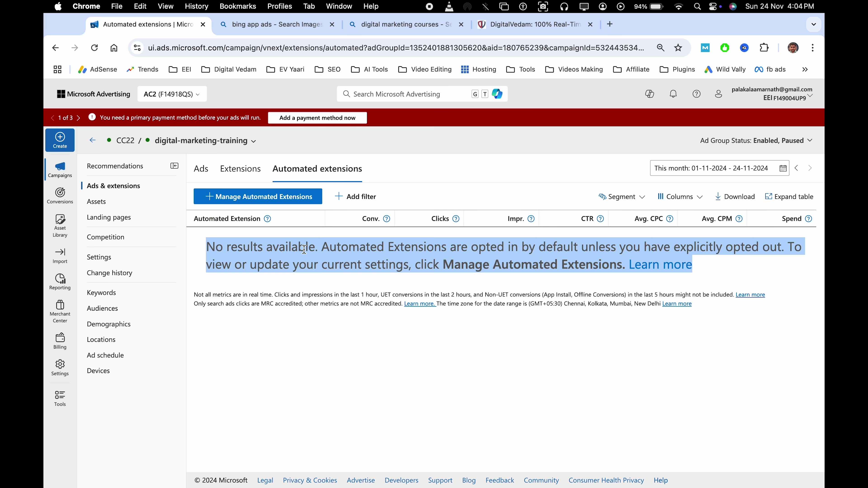
click(361, 259)
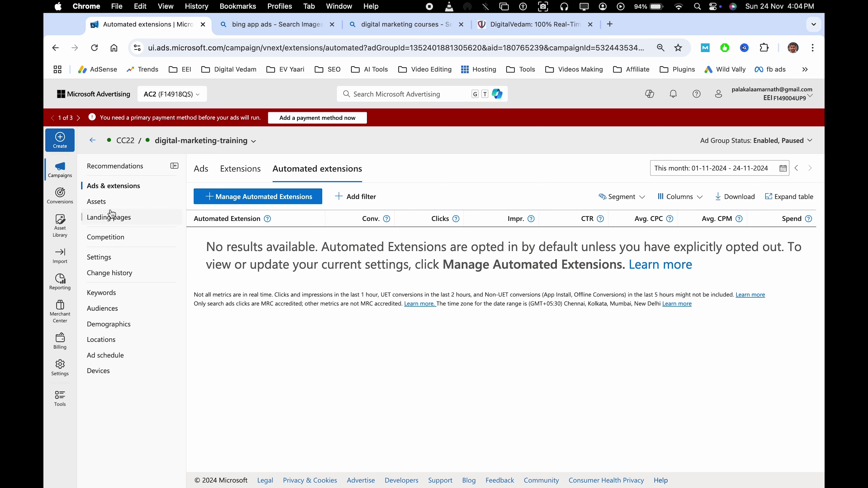
- Check the ad group's assets report and landing pages report
click(97, 202)
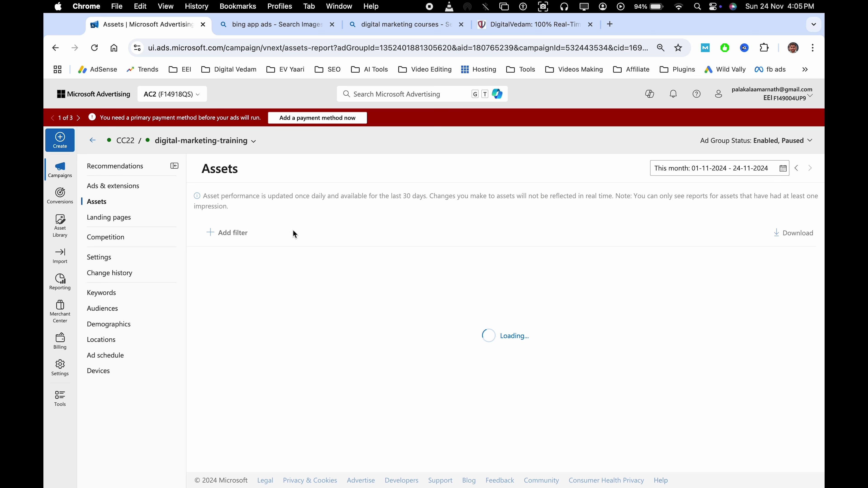
click(143, 221)
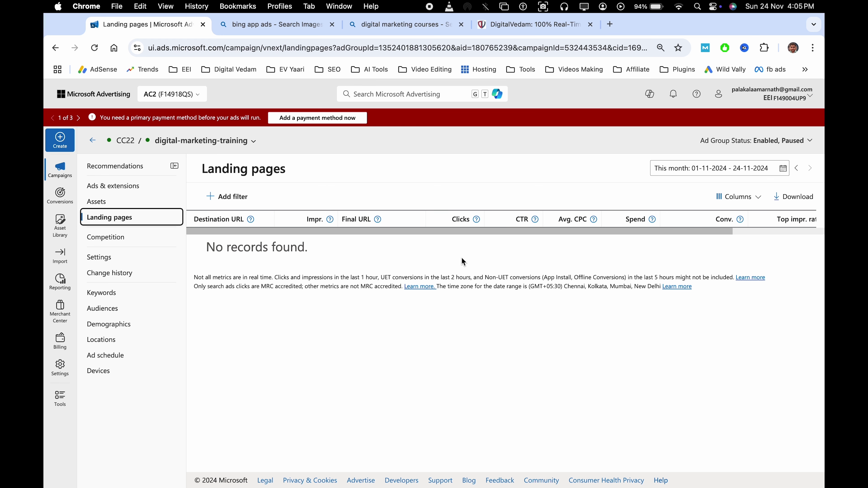
- Open the ad group's competition auction insights and read the explanation about the report's data
mouse_move(106, 237)
click(223, 235)
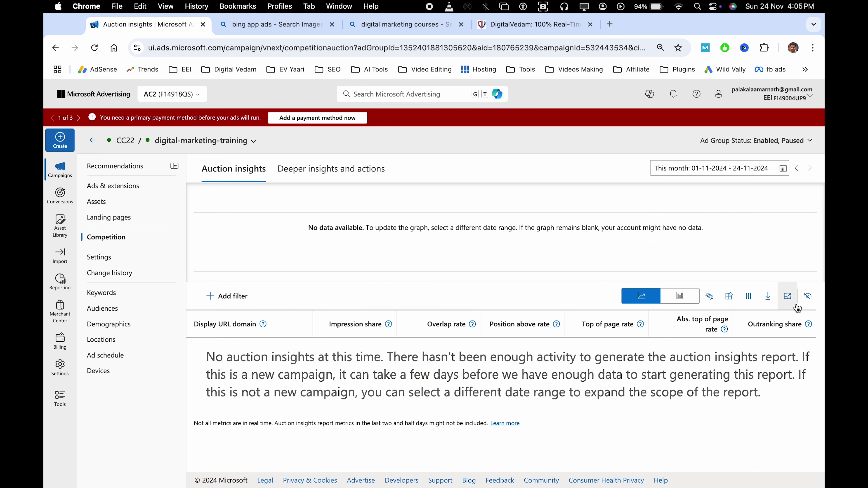
double_click(307, 370)
triple_click(308, 370)
click(383, 370)
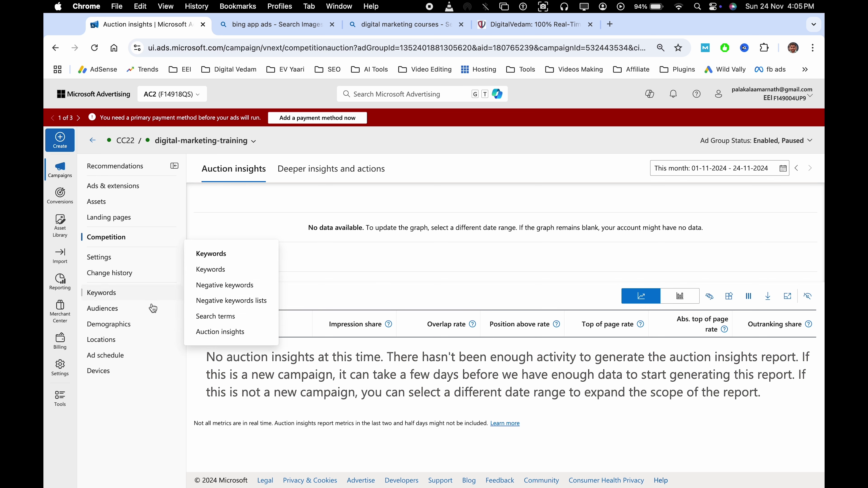
- Check the ad group's keywords list, view the form for adding keywords, and cancel it
click(133, 295)
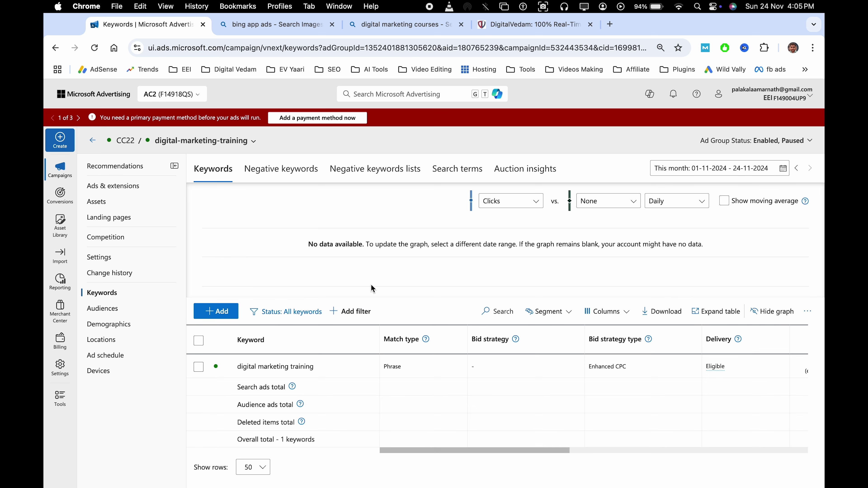
scroll(372, 290, down, 2)
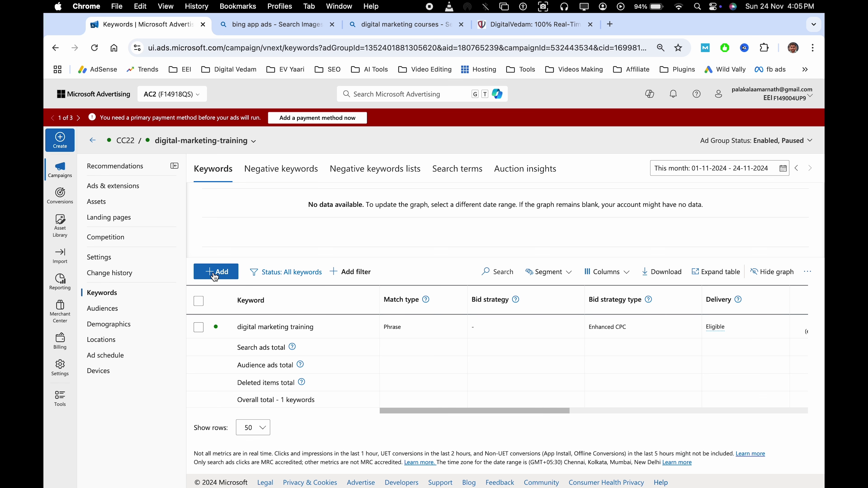
click(226, 276)
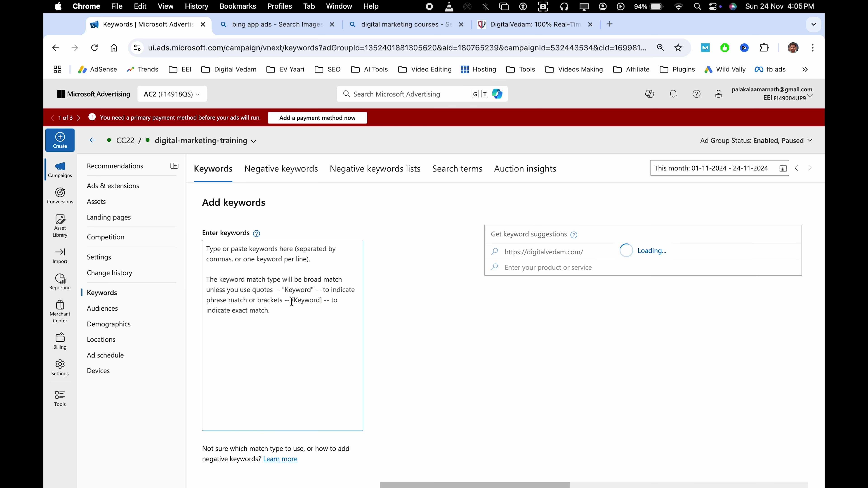
scroll(290, 302, down, 4)
click(266, 378)
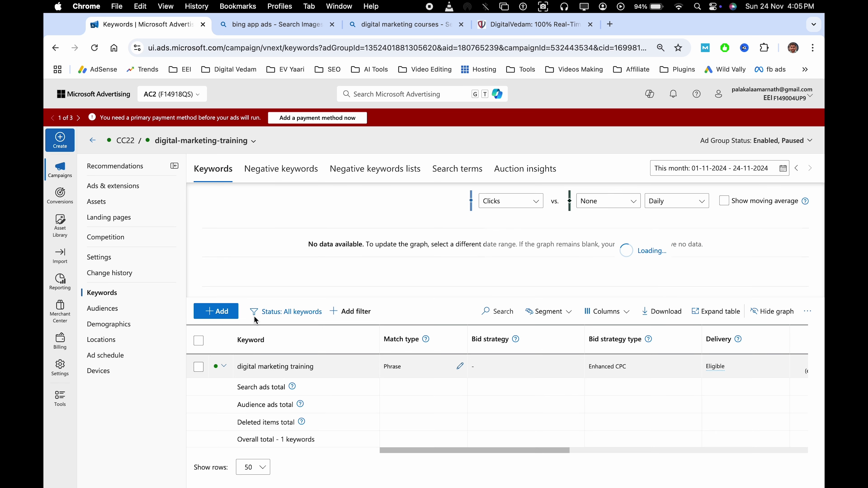
- Look over the ad group's audiences page, including the audience types and the associations table
click(135, 310)
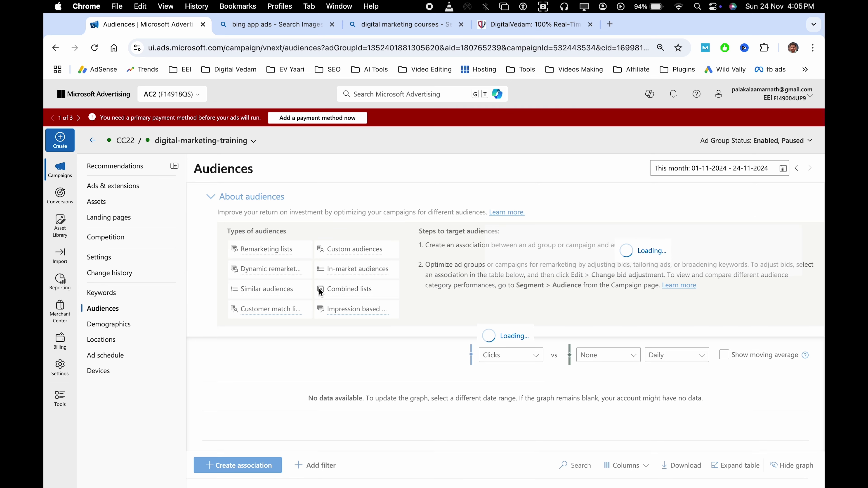
scroll(345, 351, down, 3)
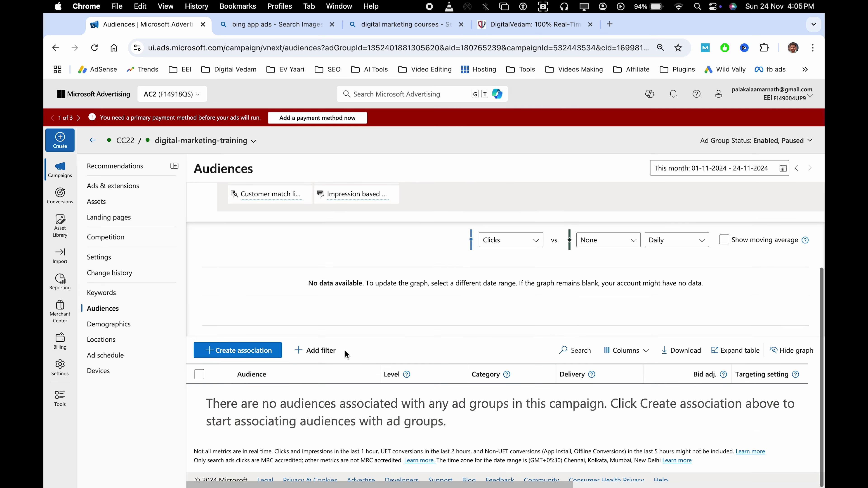
scroll(317, 294, up, 3)
scroll(300, 360, down, 1)
scroll(301, 361, down, 2)
- Try associating the in-market audience Apparel & Accessories with the ad group, review the targeting and bid settings, and cancel the association
click(224, 351)
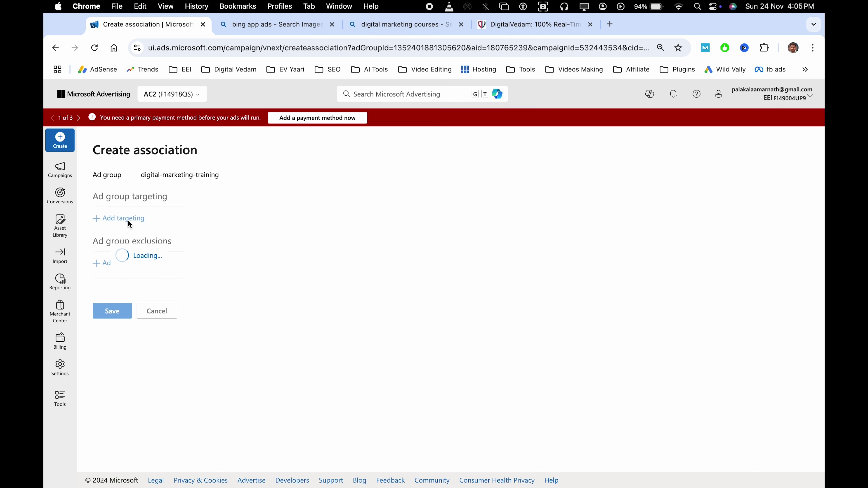
click(135, 224)
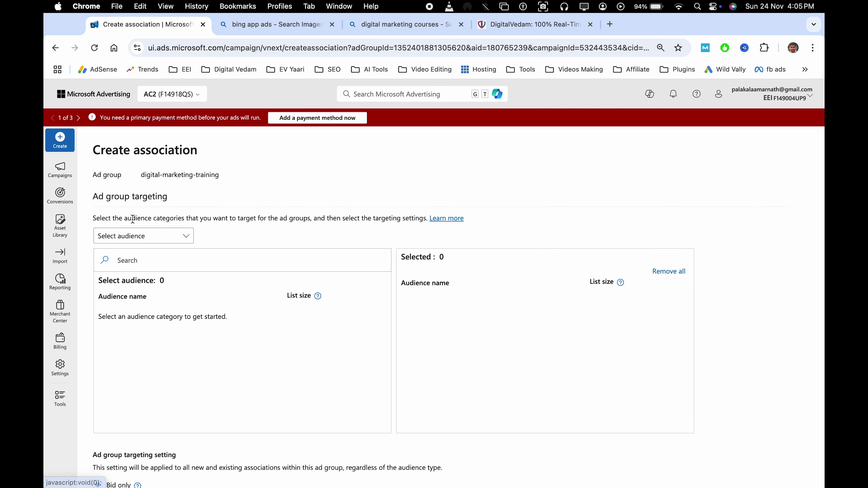
click(159, 239)
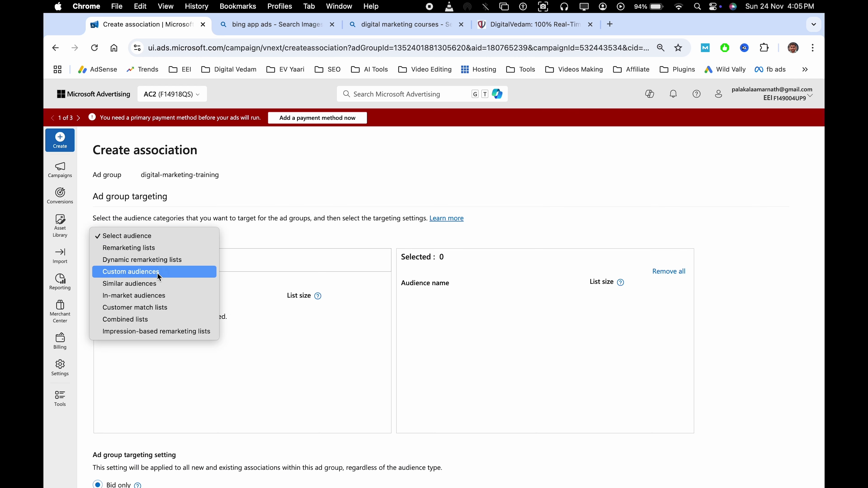
click(164, 296)
scroll(240, 325, down, 5)
scroll(240, 325, up, 5)
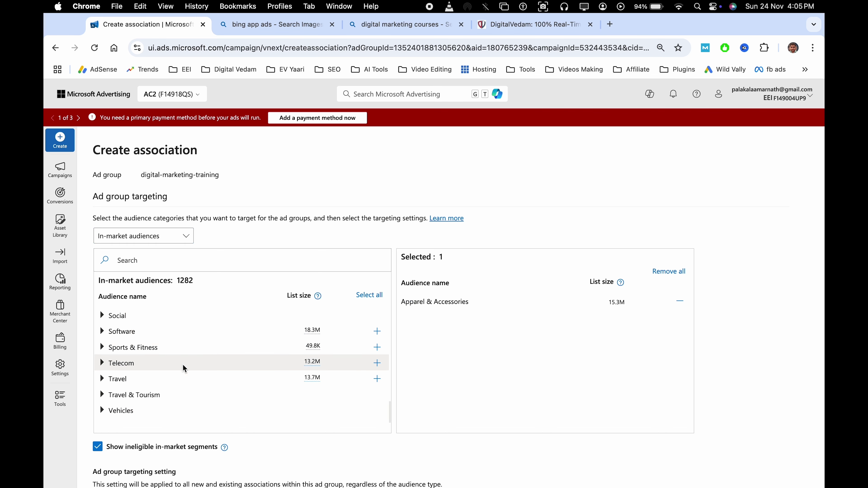
scroll(472, 376, down, 3)
scroll(204, 394, down, 5)
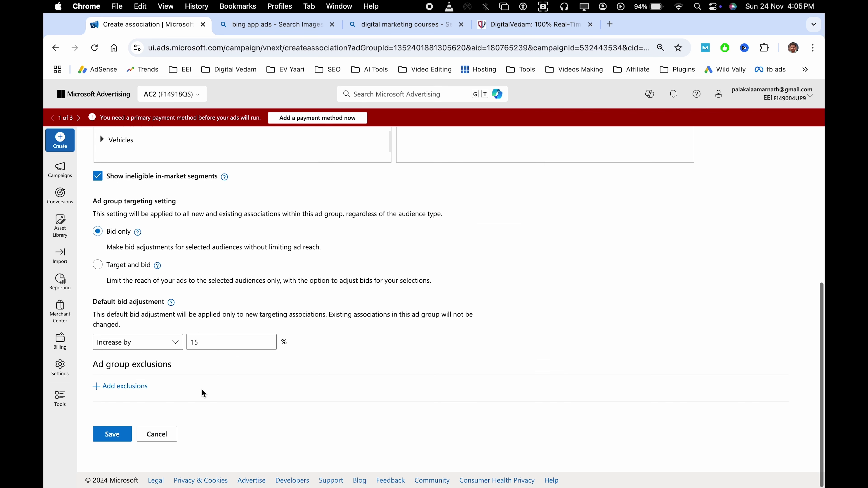
click(167, 434)
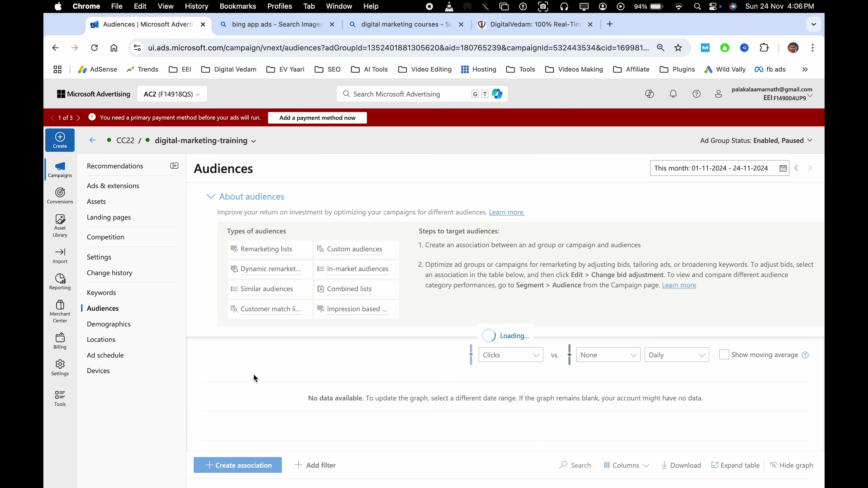
- Open the ad group's demographics and examine the bid adjustments by age
click(139, 331)
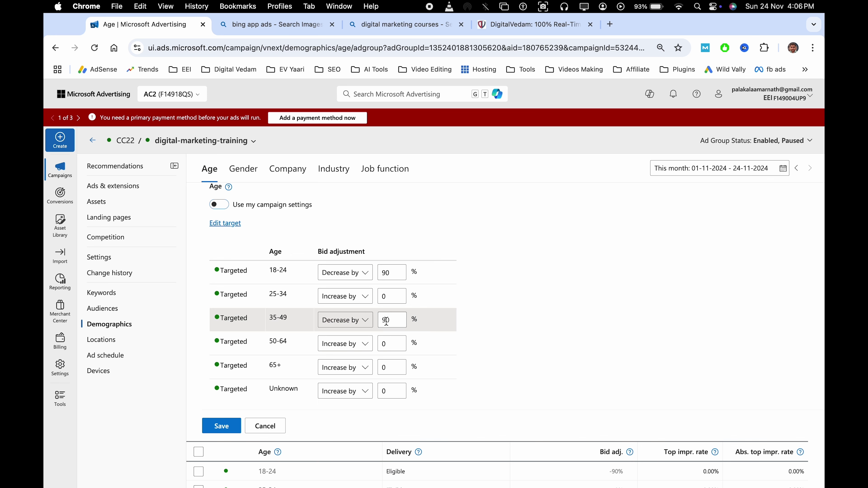
- Override the campaign's location settings for the ad group, replace India with Canada as the targeted location, and save
click(118, 340)
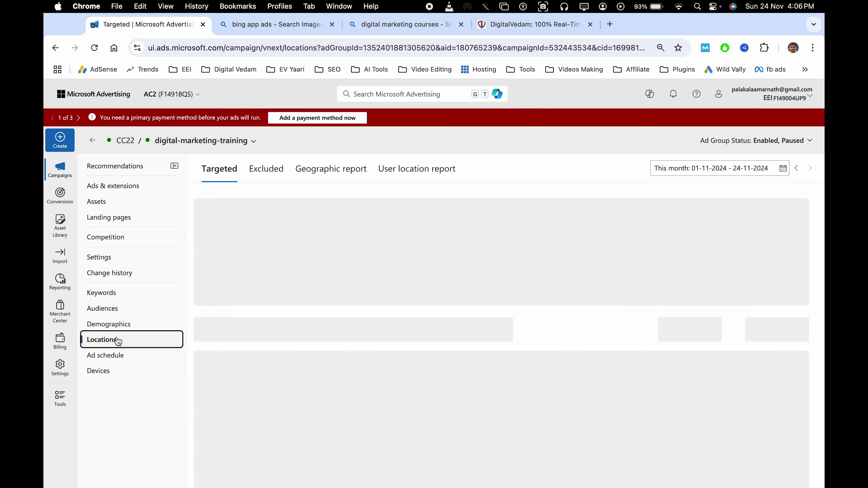
click(219, 310)
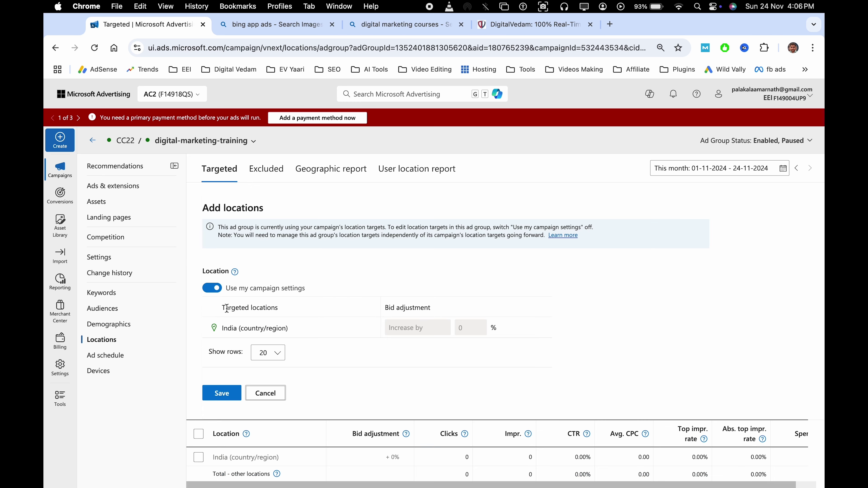
scroll(309, 318, down, 3)
scroll(310, 317, up, 1)
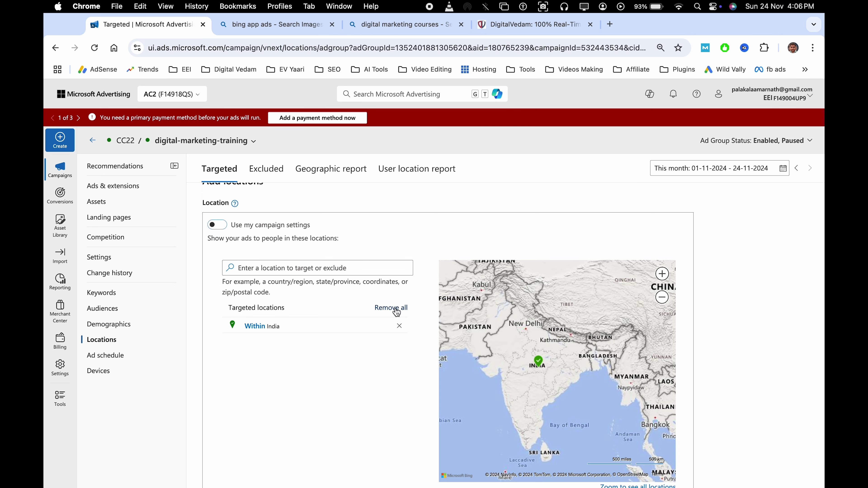
click(396, 308)
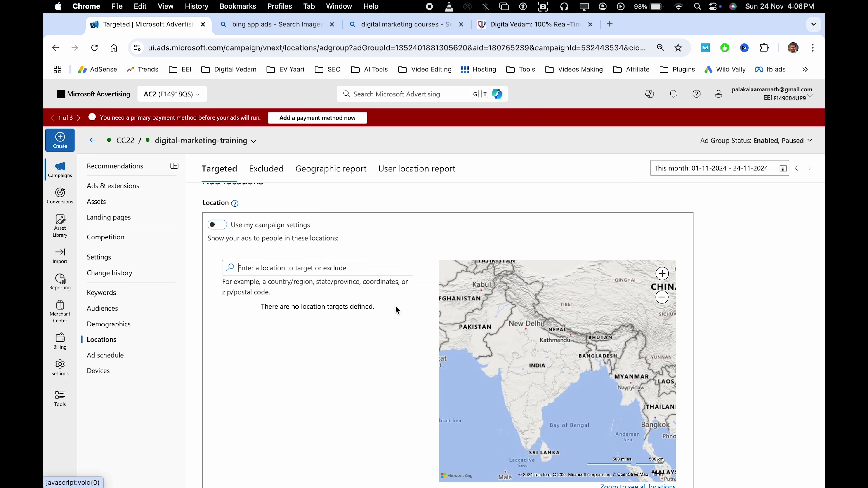
click(313, 264)
text(geramn)
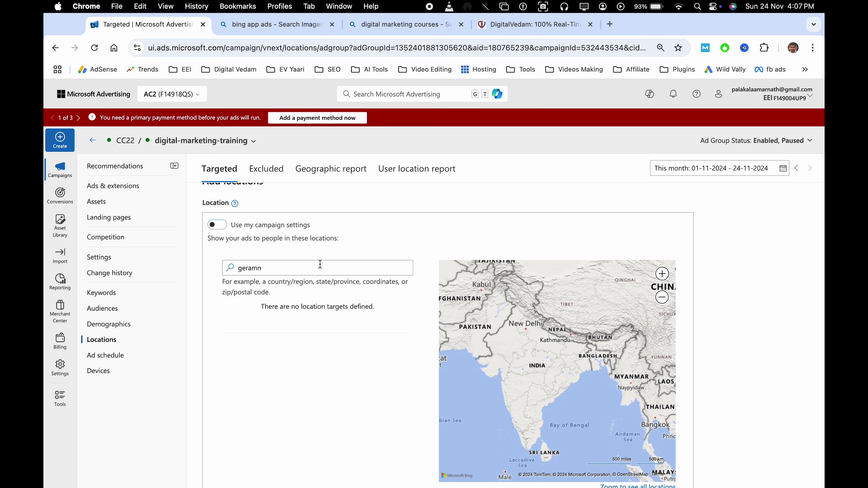
click(304, 357)
scroll(303, 358, down, 5)
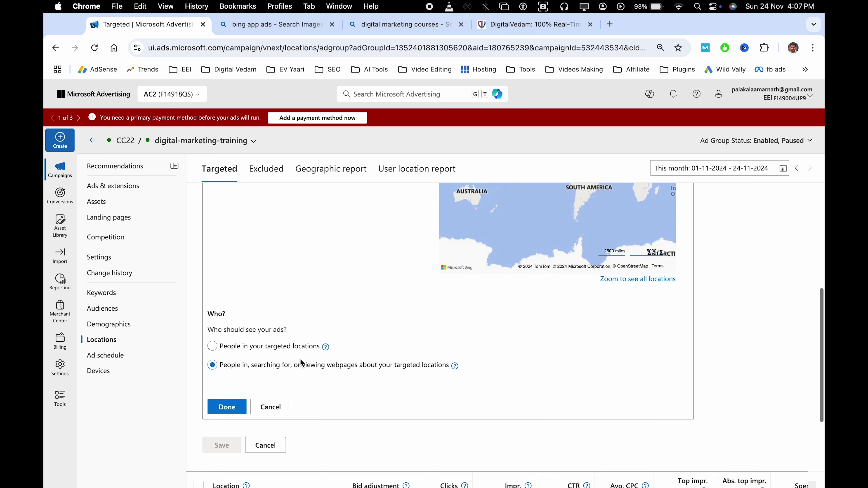
click(228, 408)
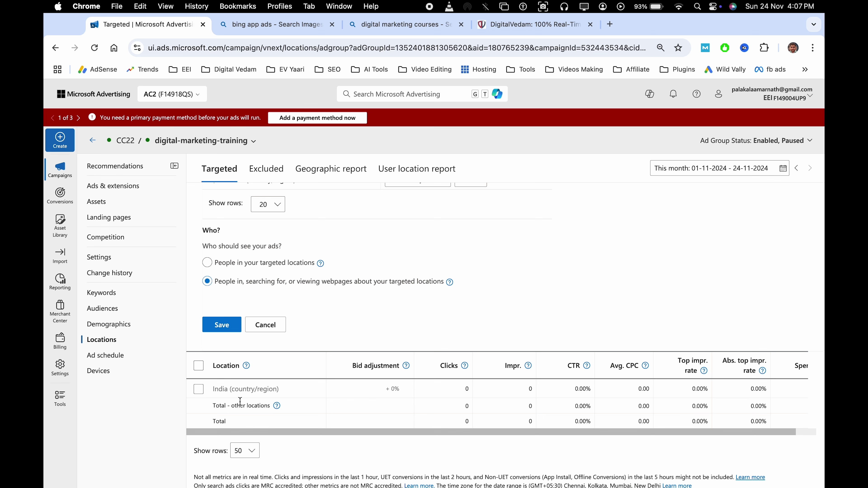
click(222, 326)
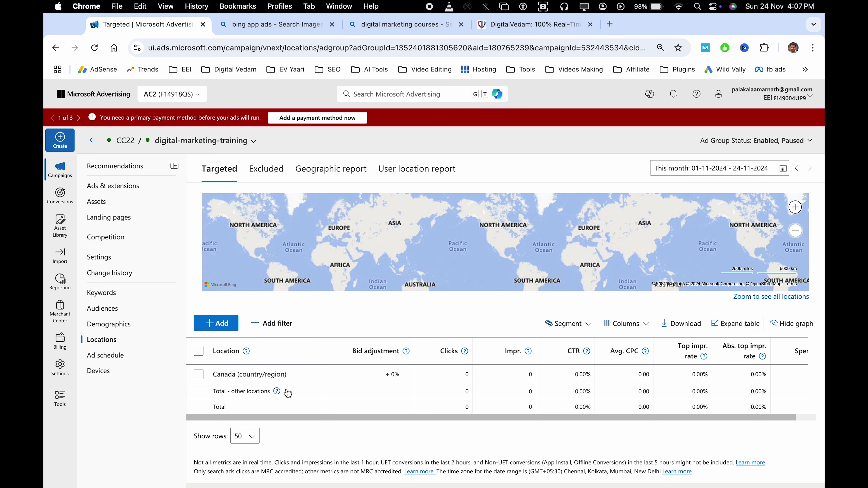
- Check the ad group's ad schedule and its device bid adjustments
click(116, 357)
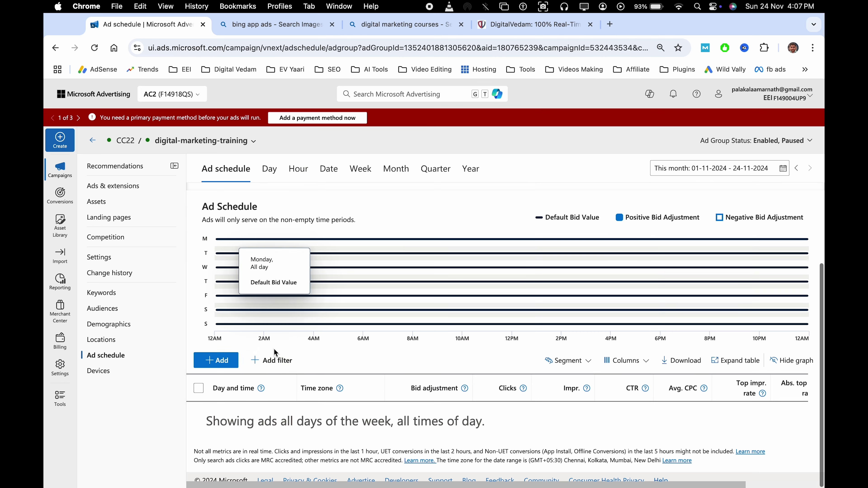
click(130, 378)
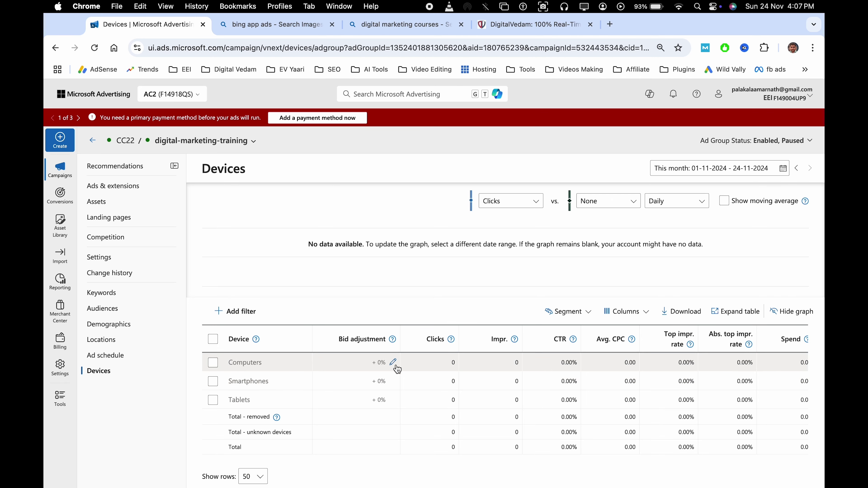
- Override the campaign's device settings for the ad group, increase the smartphone bid by 100%, and save
click(395, 382)
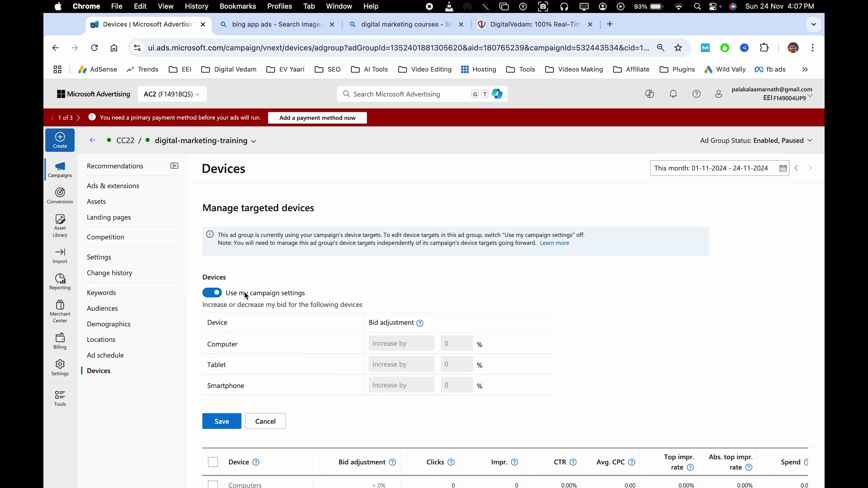
click(215, 293)
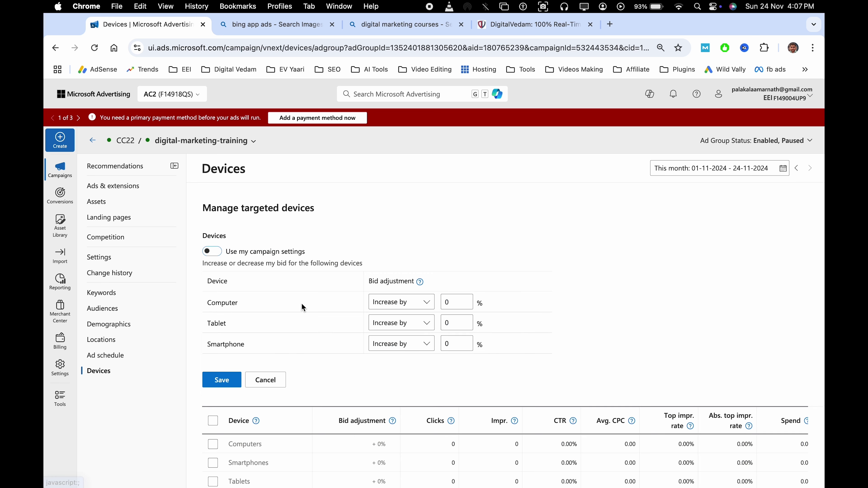
click(412, 307)
click(415, 315)
double_click(441, 303)
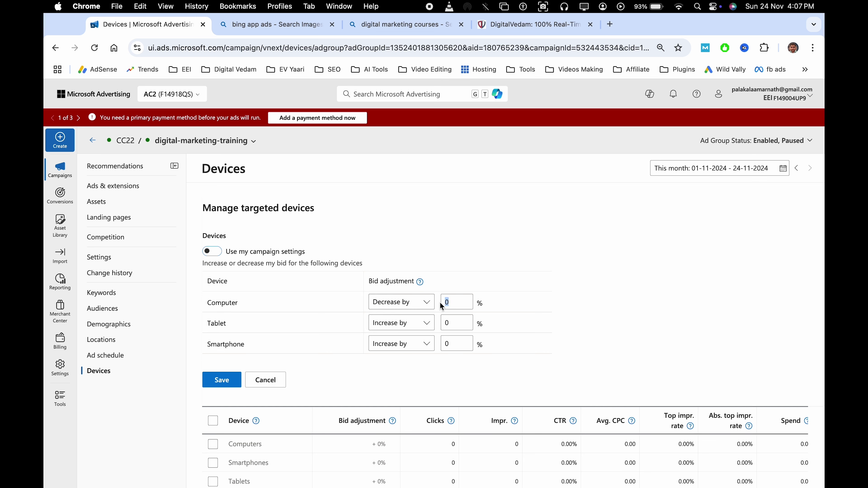
click(458, 345)
text(100)
click(238, 382)
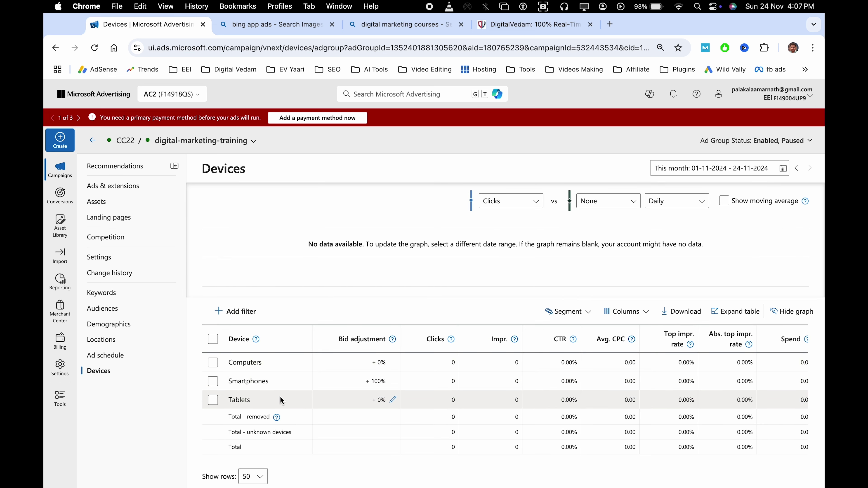
- Change the smartphone bid adjustment to a decrease of 100% and save it
click(393, 381)
click(349, 397)
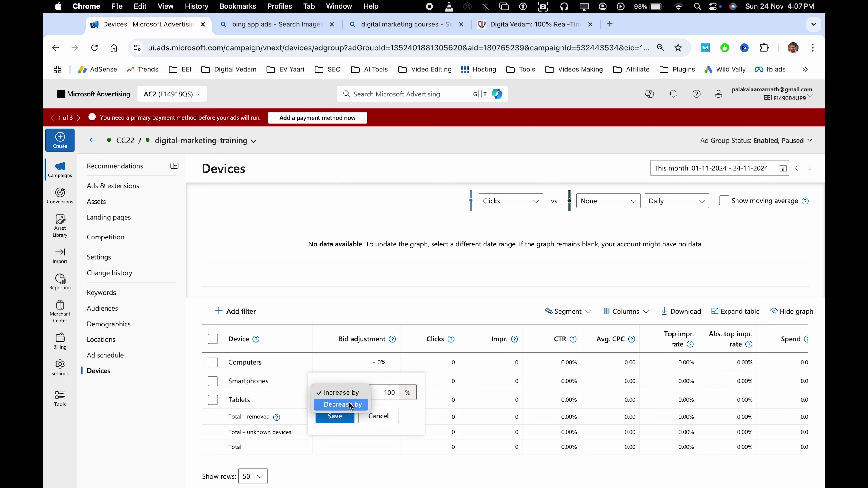
click(344, 404)
click(336, 416)
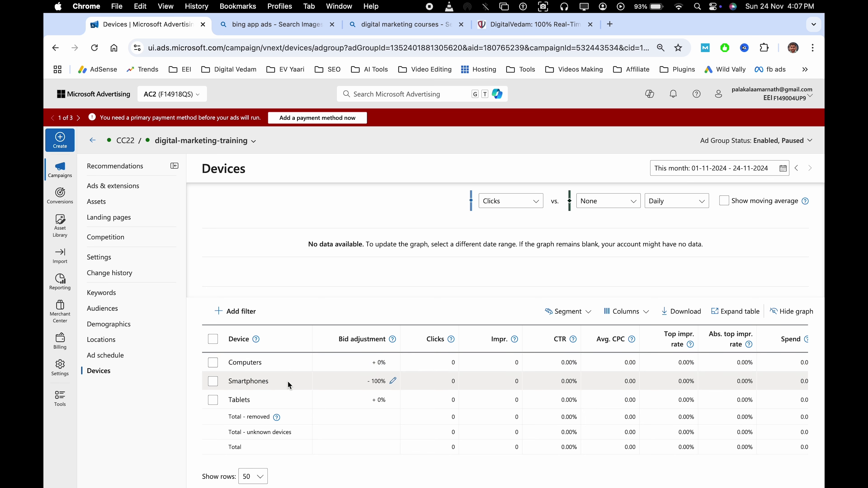
- Look over the devices table and hide the performance graph above it
scroll(318, 376, down, 3)
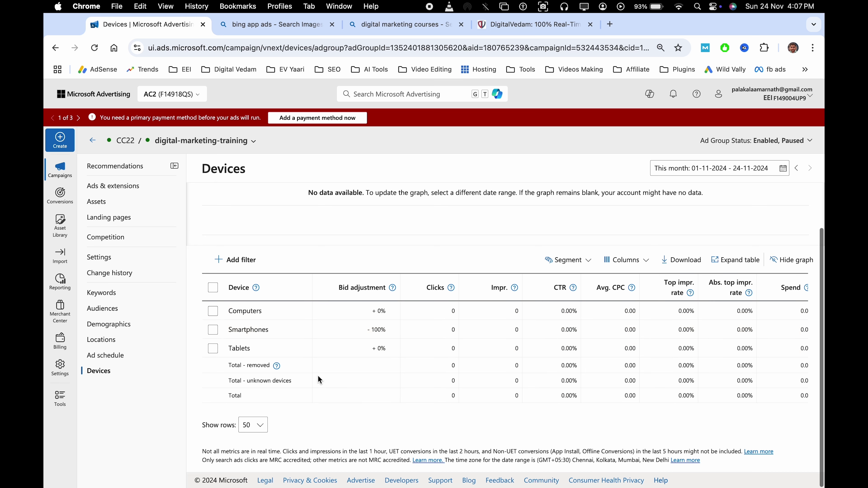
scroll(319, 376, up, 3)
click(791, 312)
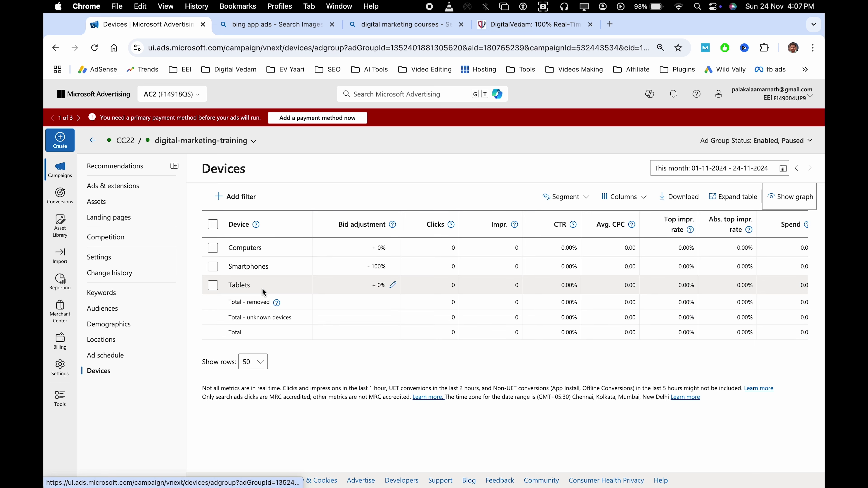
- View the list of ad groups in campaign CC22 and go back to the campaign level
mouse_move(128, 246)
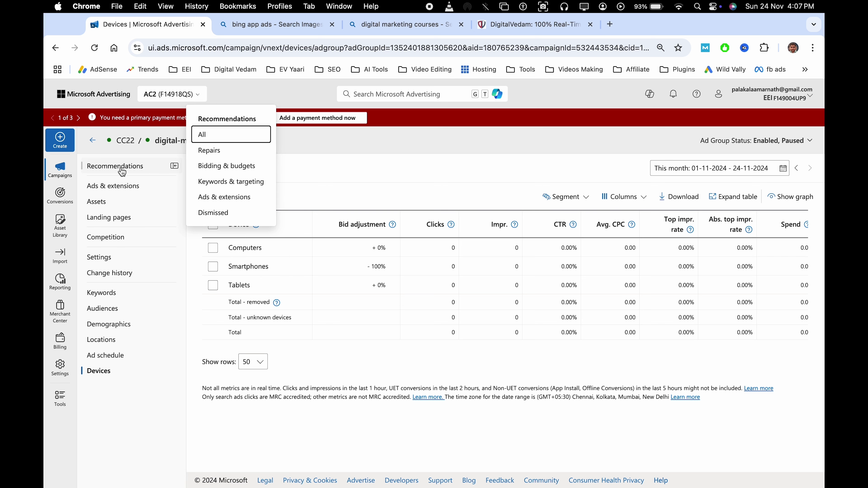
click(122, 143)
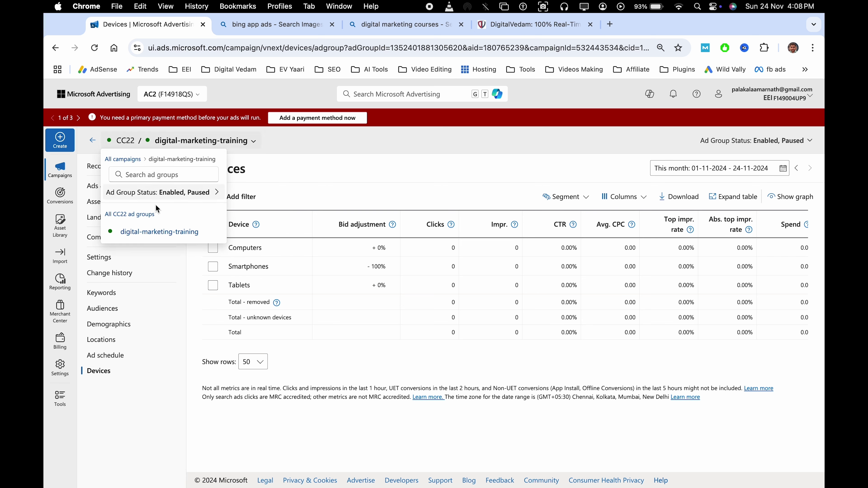
click(151, 233)
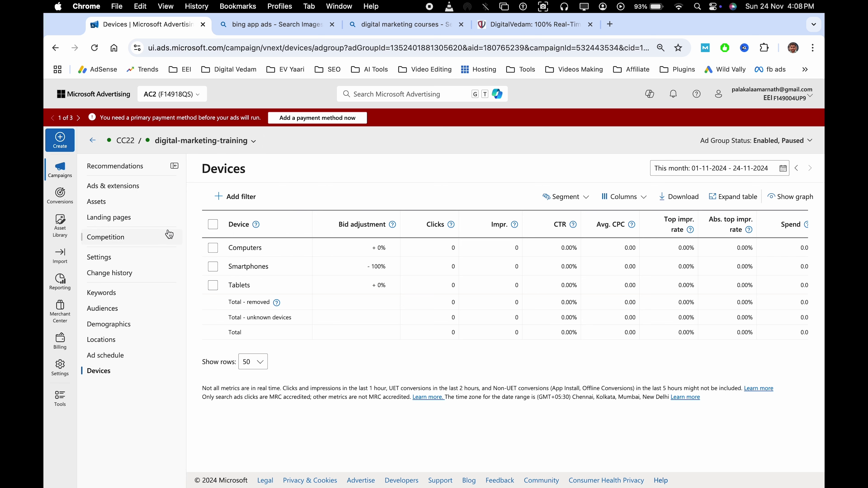
click(93, 140)
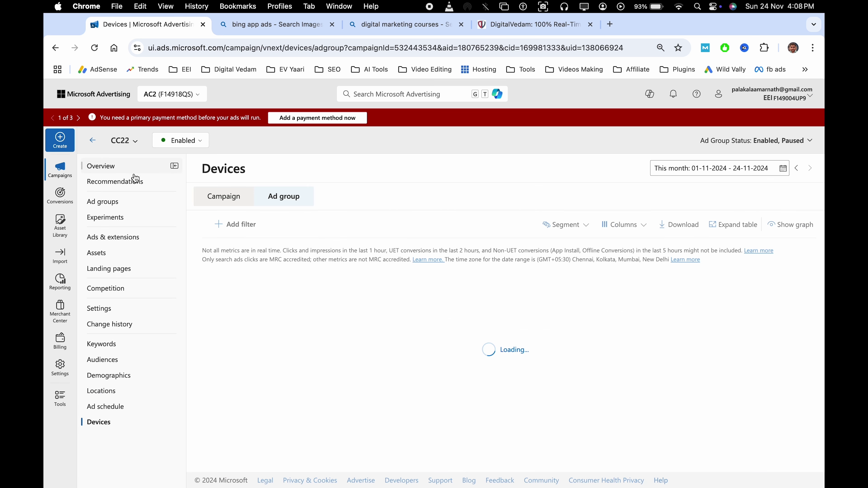
- Open the ad groups of campaign CC22
mouse_move(139, 206)
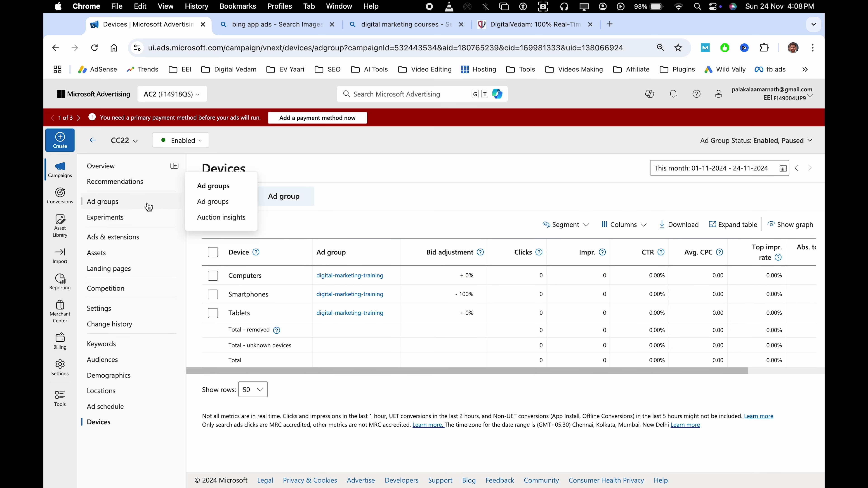
click(149, 207)
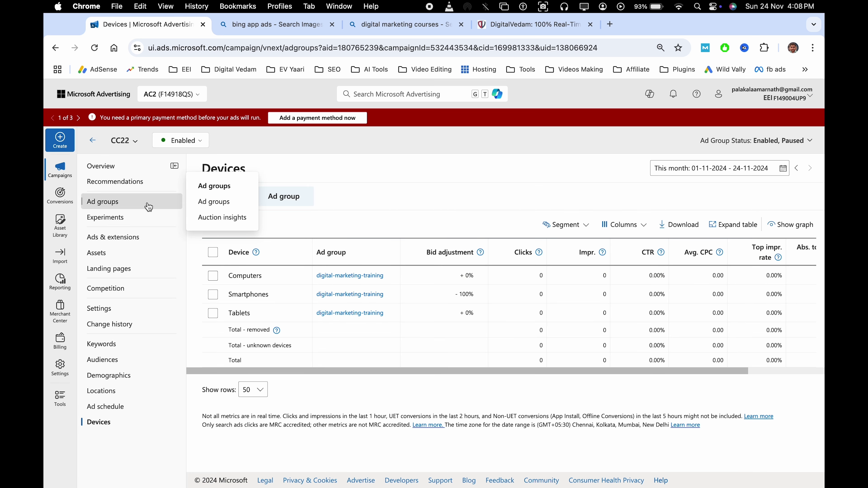
click(114, 223)
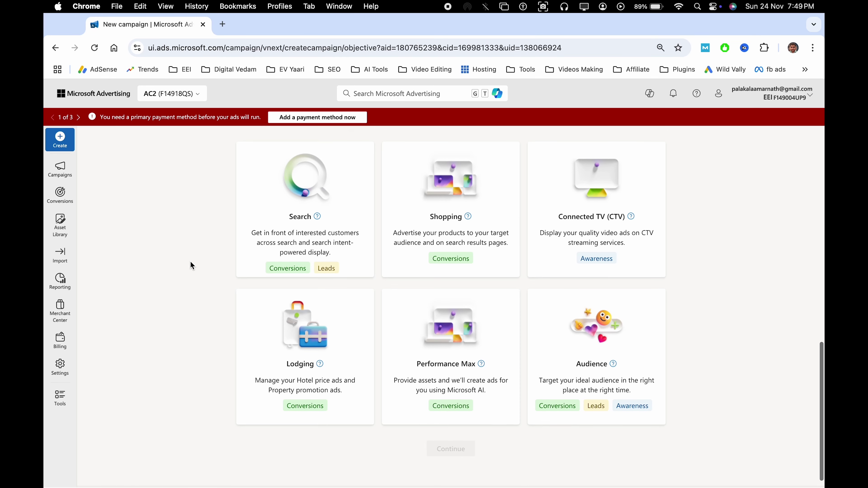
- Go to the list of all campaigns and view the sources from which campaigns can be imported
scroll(191, 261, up, 1)
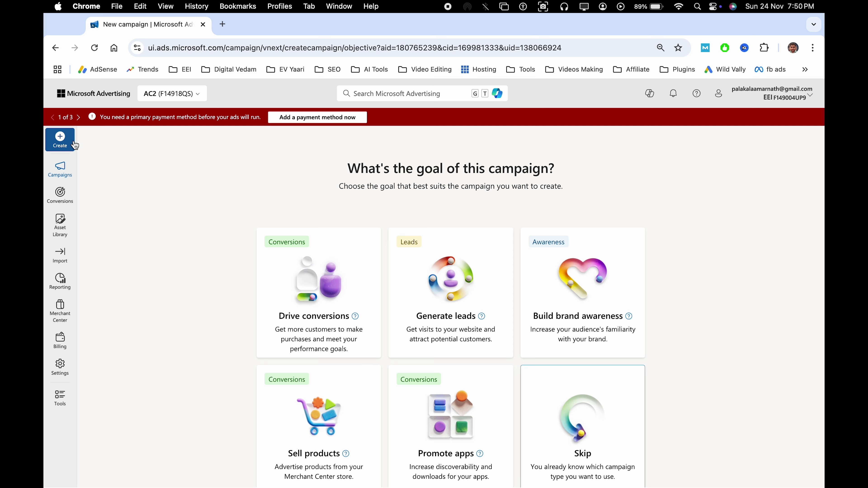
click(66, 176)
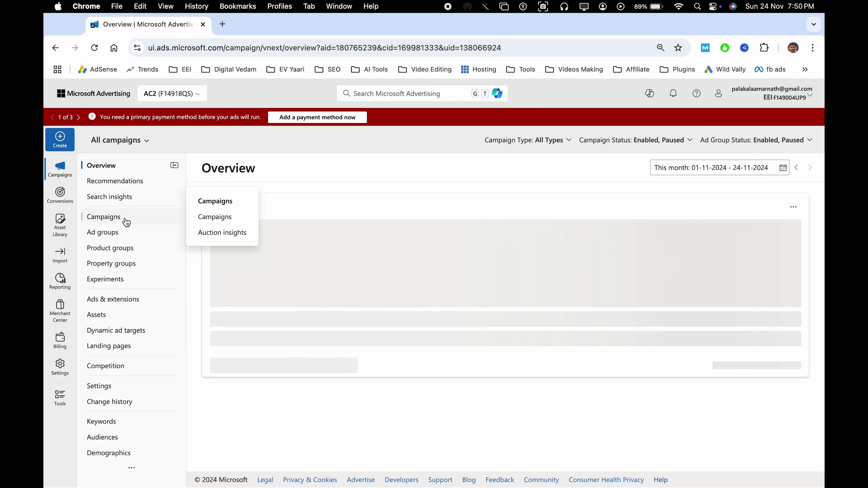
click(111, 223)
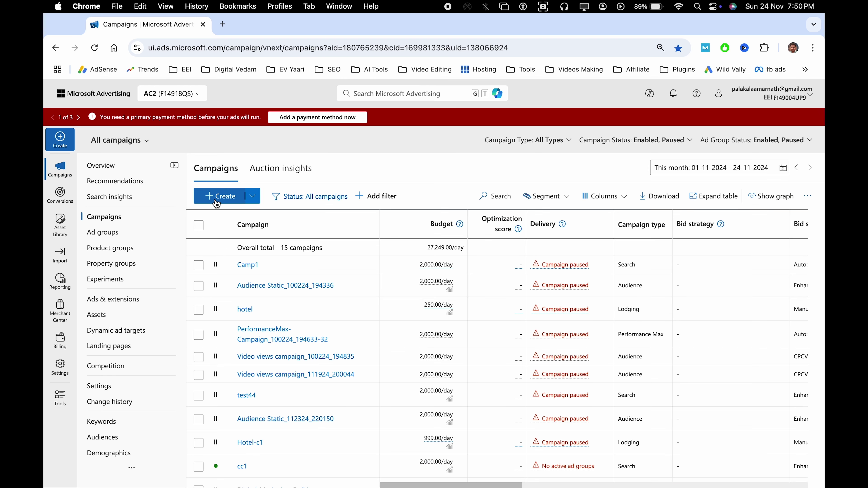
click(253, 196)
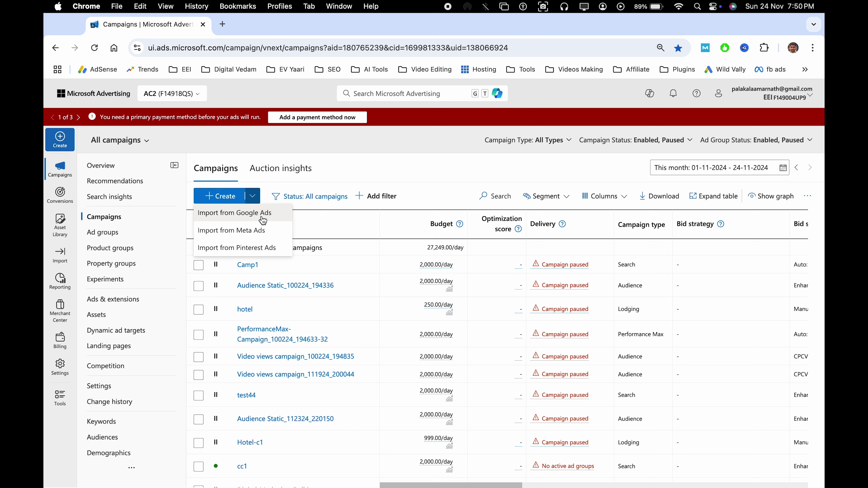
mouse_move(73, 182)
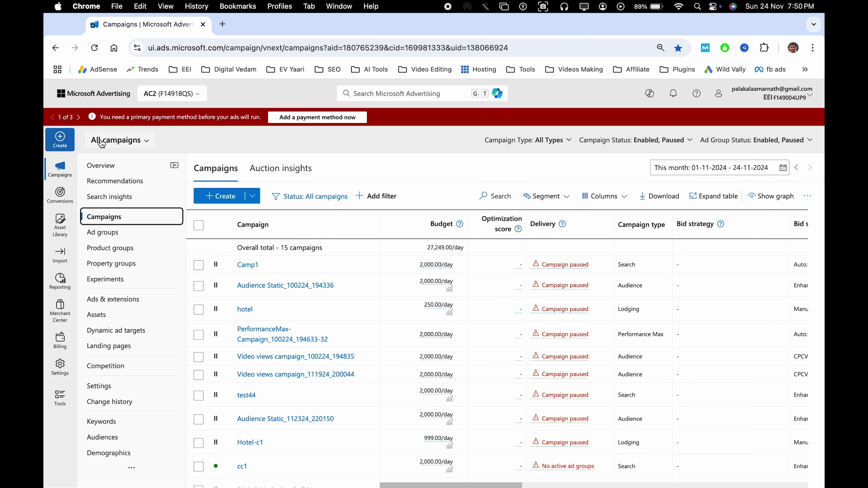
- Start a new campaign without a goal, using the Shopping type and the Audience ad type, and continue to its settings
click(60, 139)
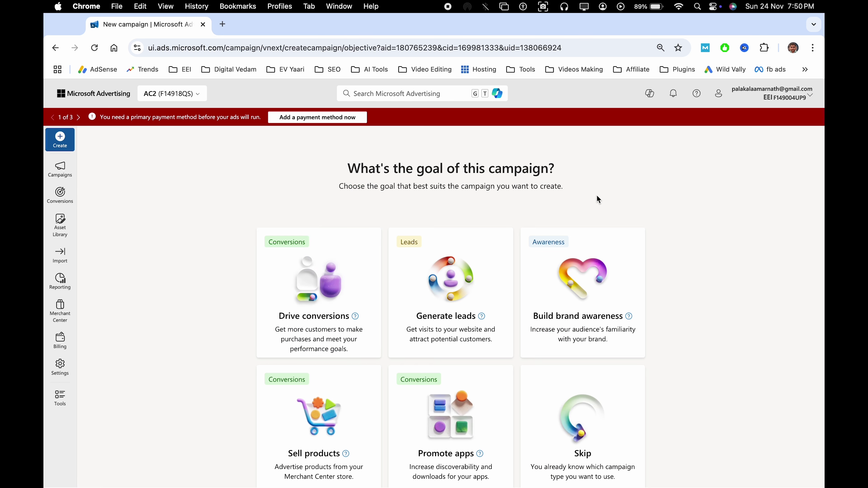
scroll(616, 209, down, 1)
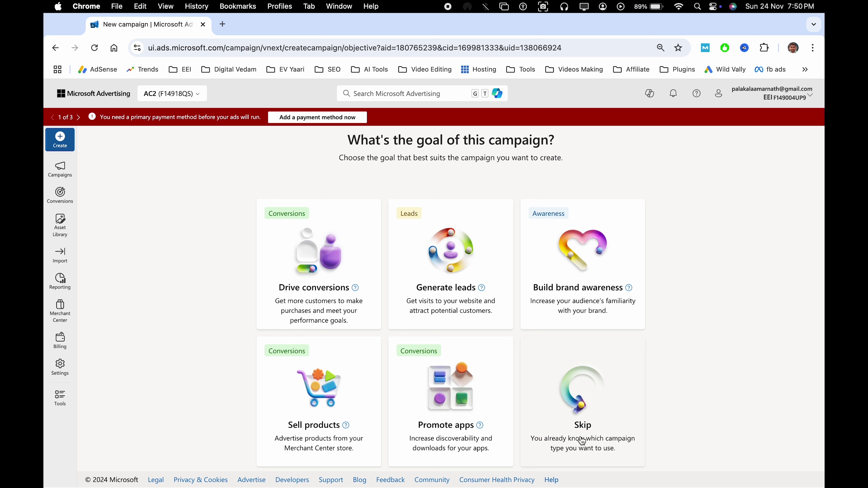
click(585, 404)
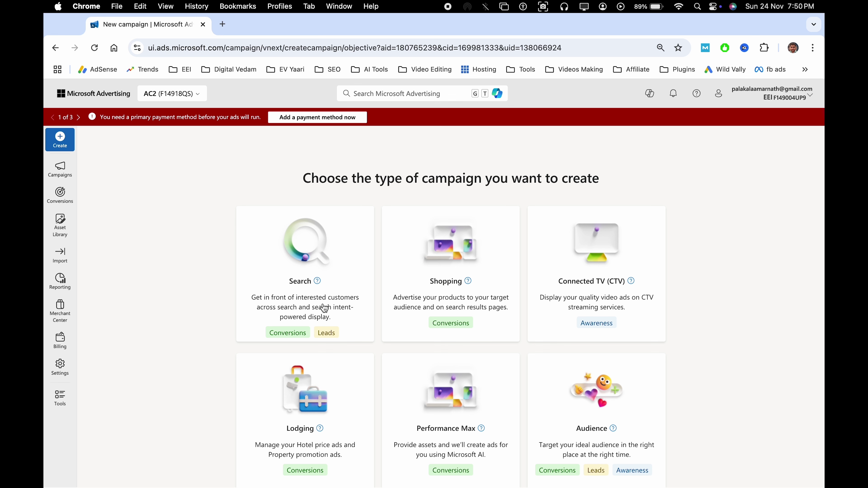
scroll(436, 293, down, 1)
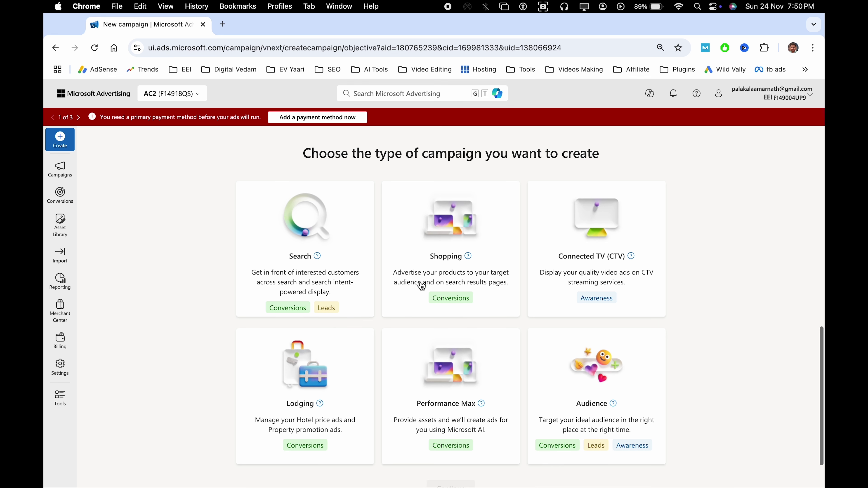
scroll(424, 287, down, 1)
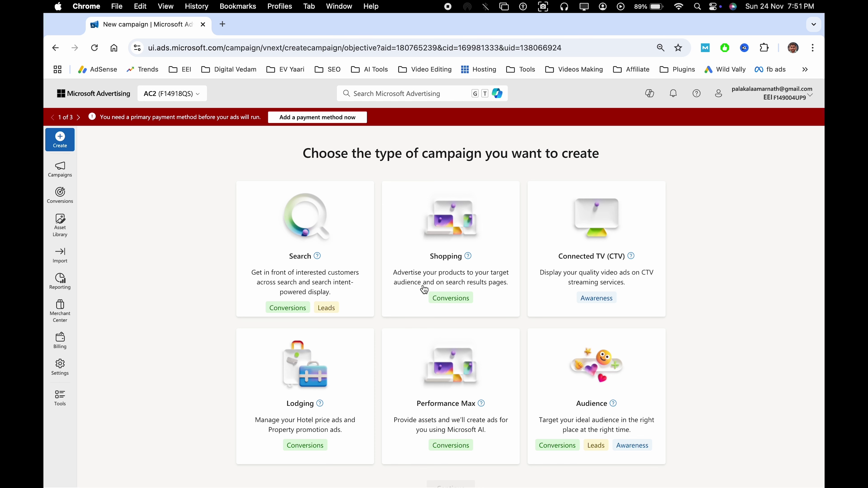
click(430, 276)
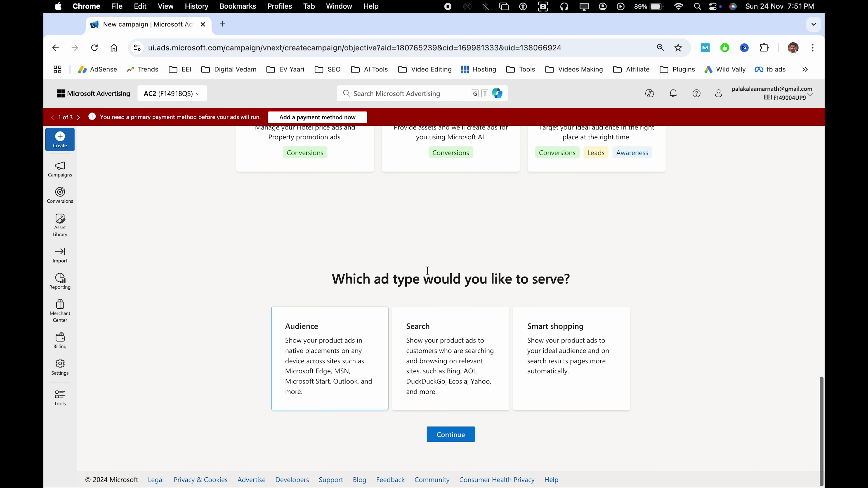
triple_click(363, 274)
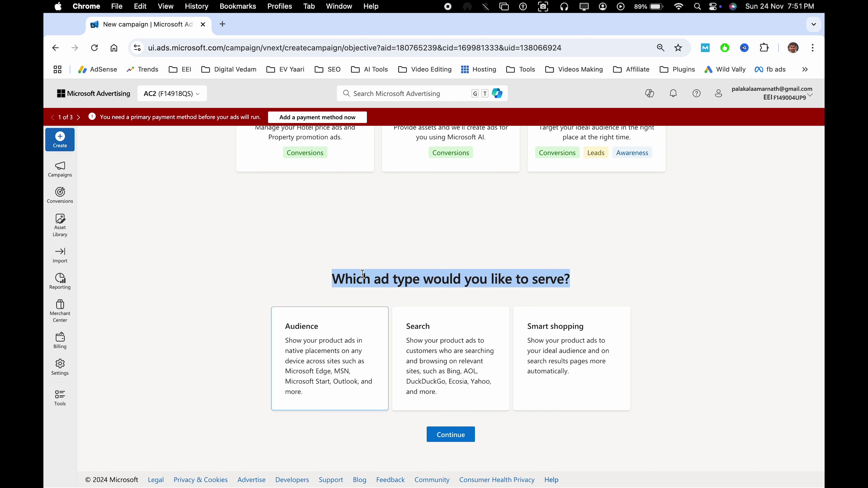
click(418, 284)
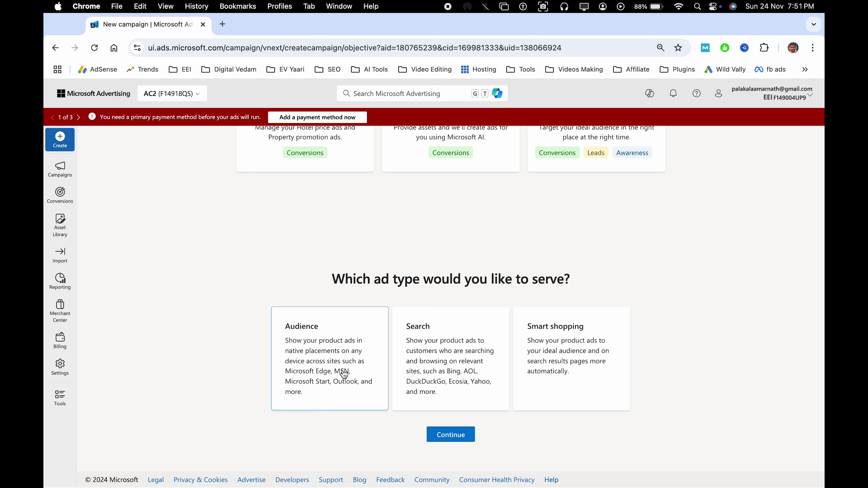
click(456, 437)
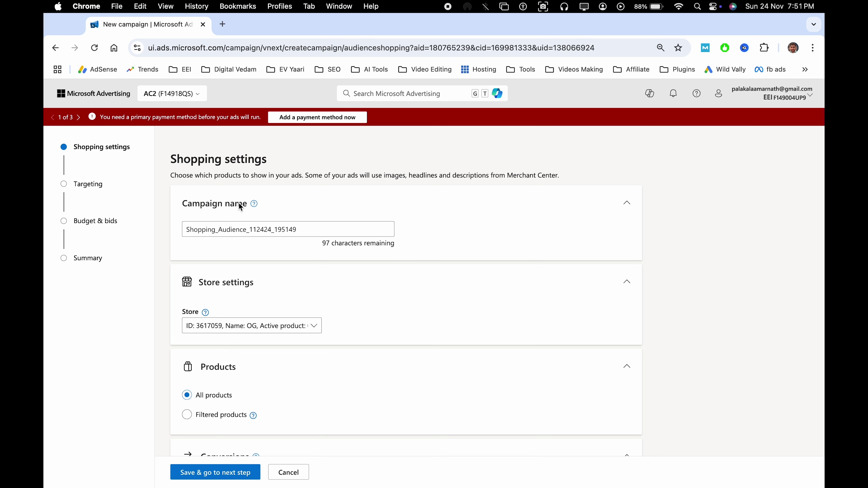
- Review the shopping campaign's name, store, product and conversion settings, and discard the campaign
double_click(224, 226)
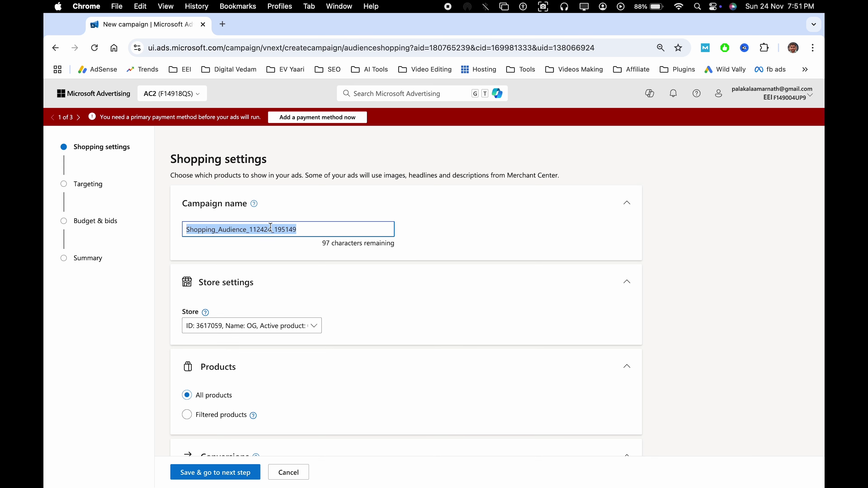
click(439, 218)
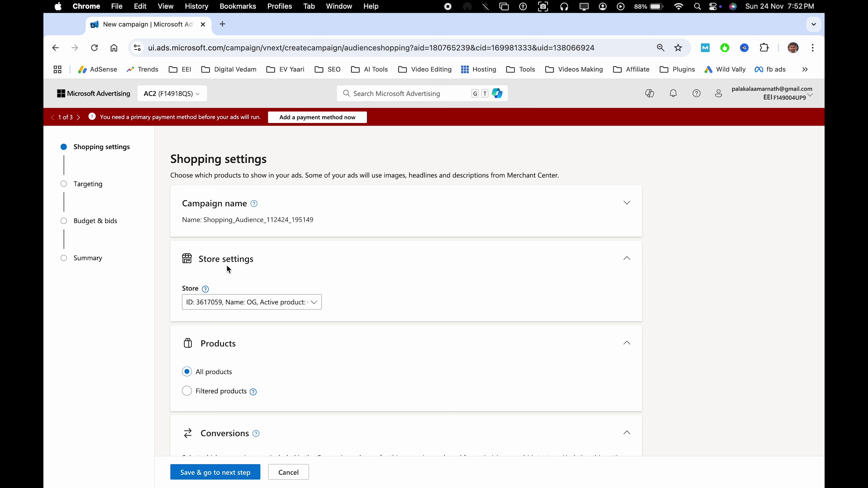
click(218, 305)
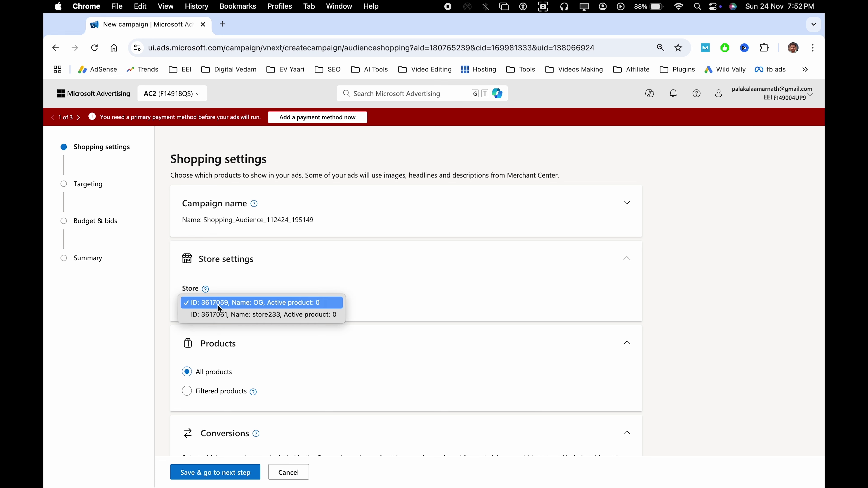
click(446, 276)
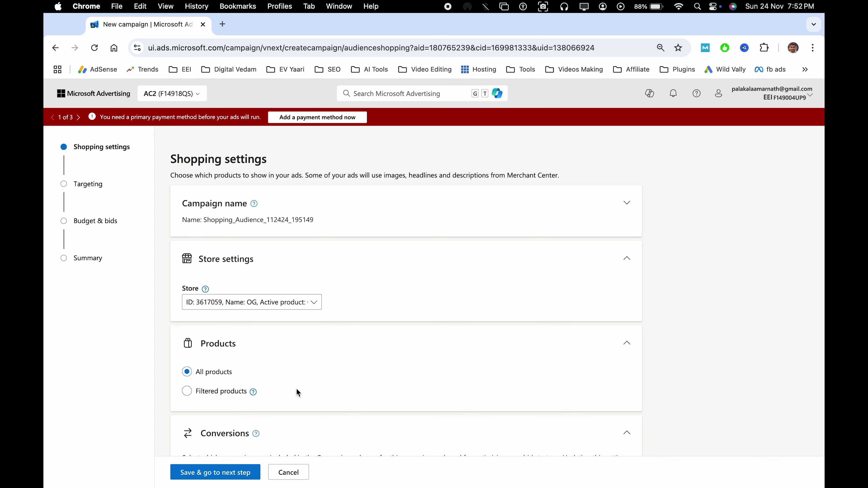
scroll(297, 393, down, 3)
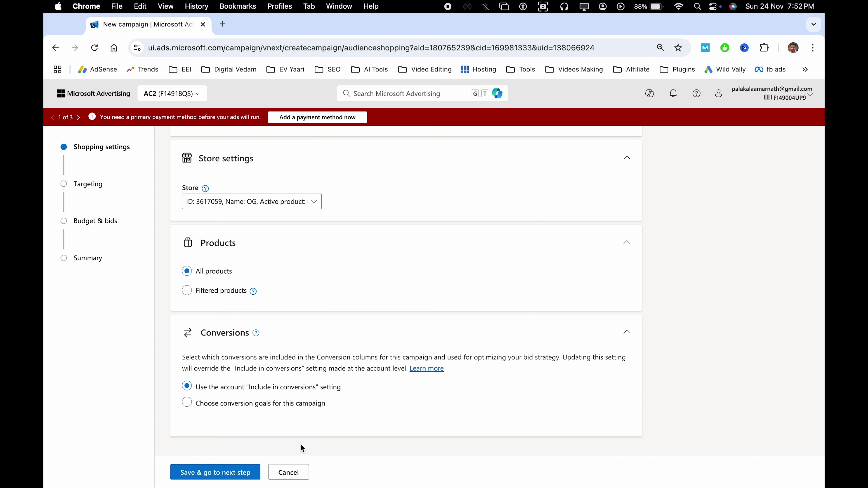
click(291, 476)
click(445, 312)
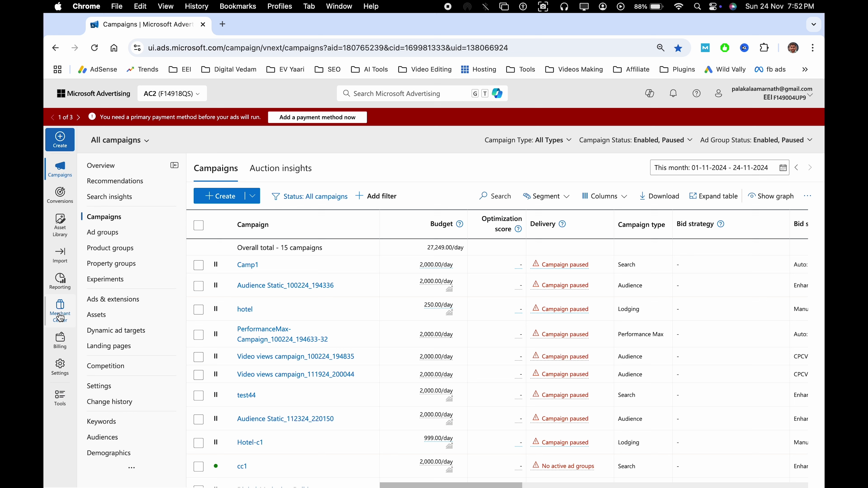
- Pin the Property Center, Microsoft Store Ads and Business locations tools to the main navigation
click(60, 403)
click(279, 216)
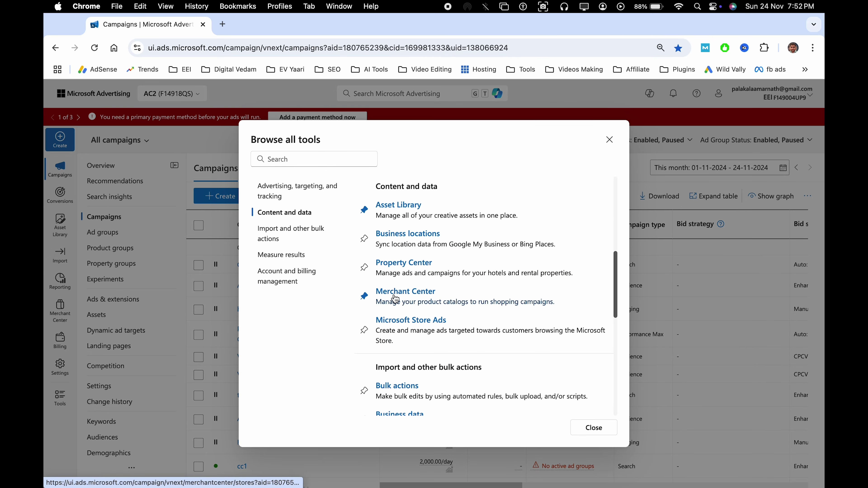
click(364, 267)
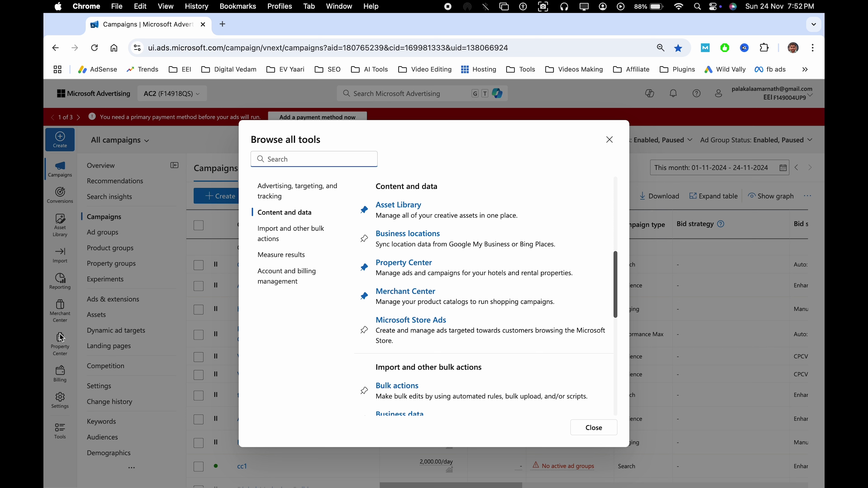
click(365, 331)
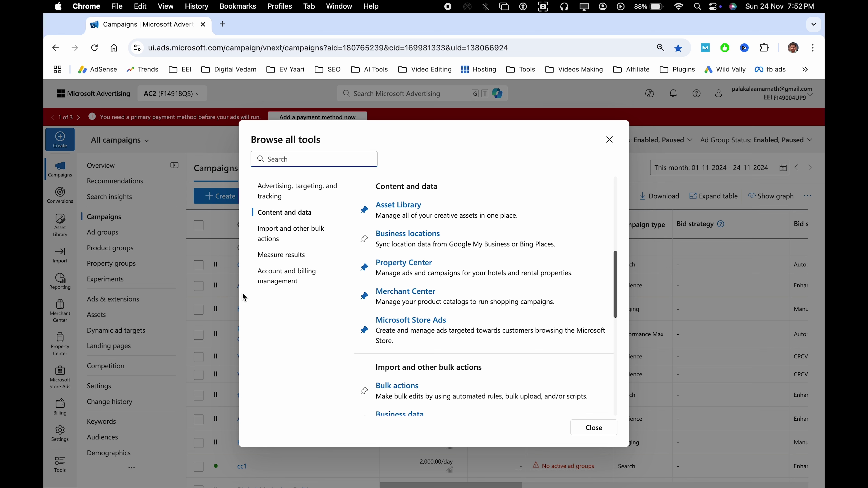
click(365, 239)
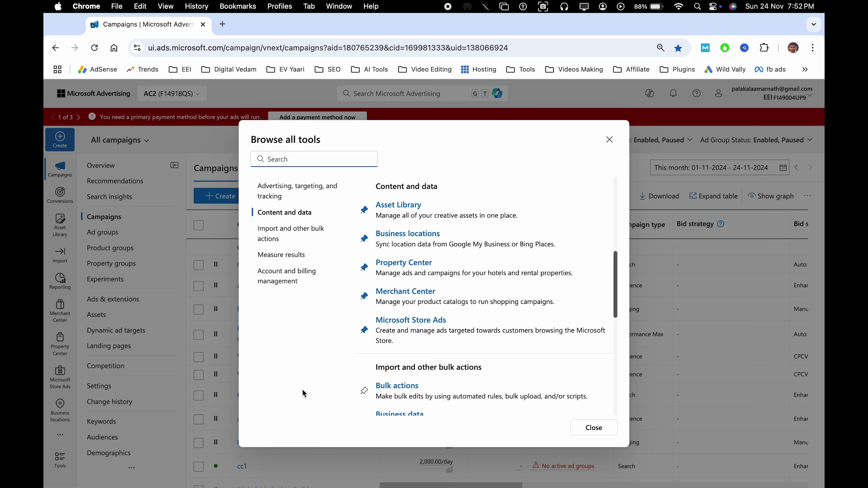
click(582, 431)
- Start a new Merchant Center store, choosing to create it manually, and proceed to its store info
click(63, 309)
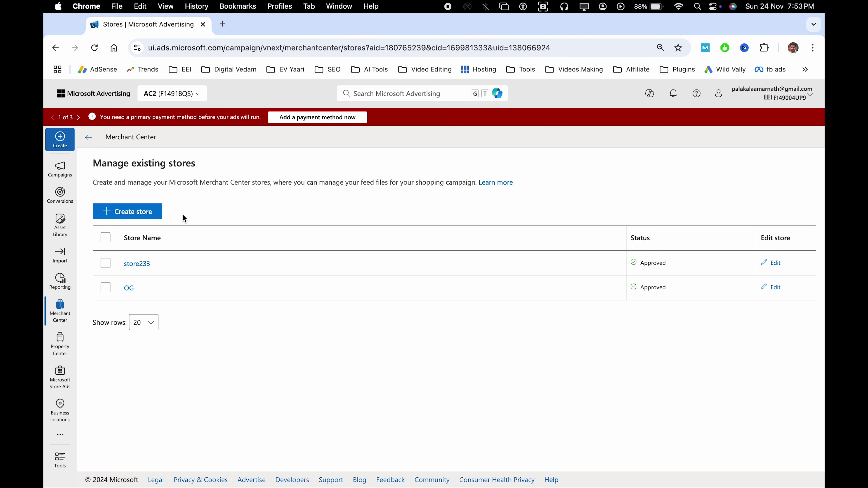
click(126, 215)
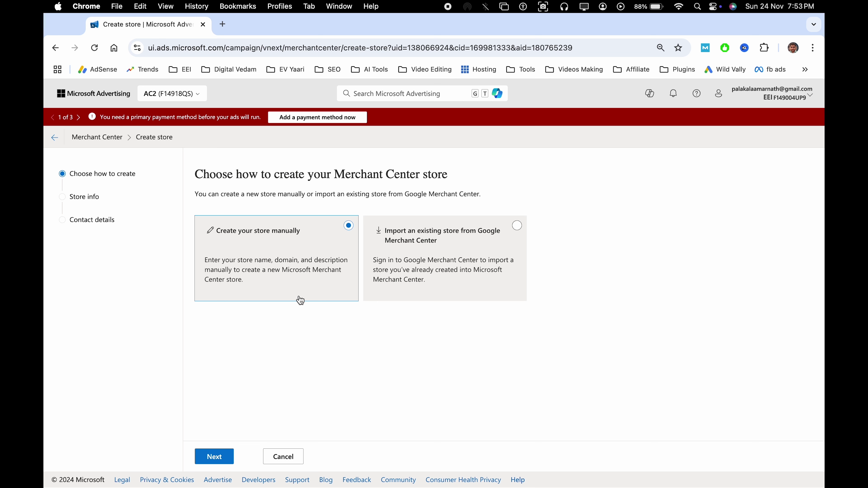
click(445, 286)
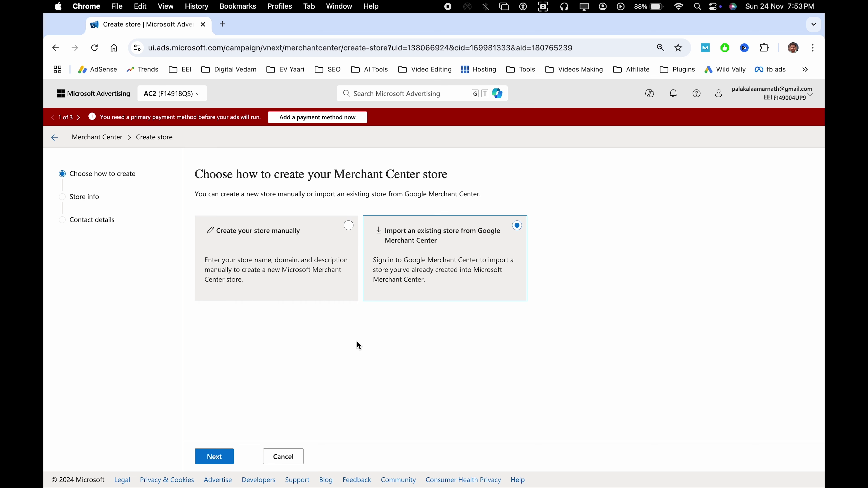
click(281, 259)
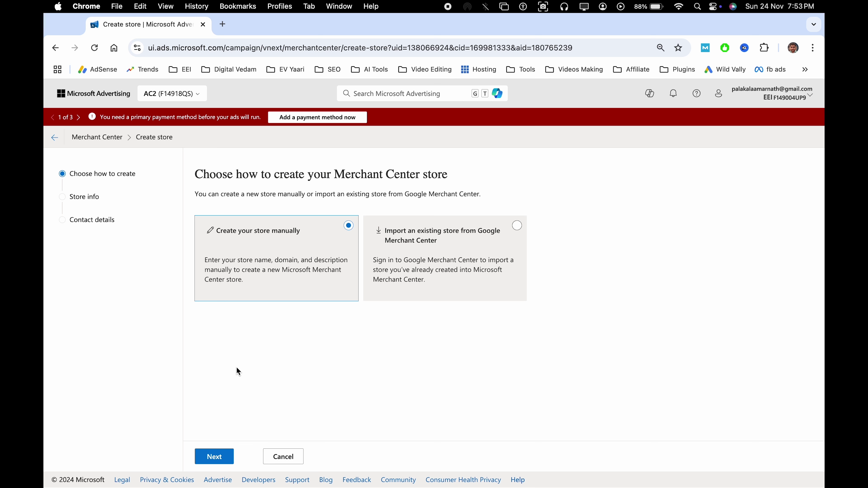
click(216, 457)
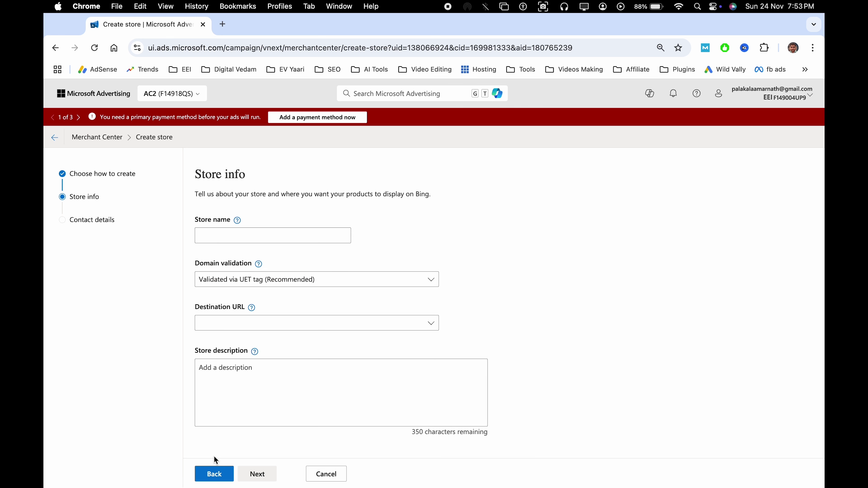
click(225, 232)
click(208, 254)
click(261, 284)
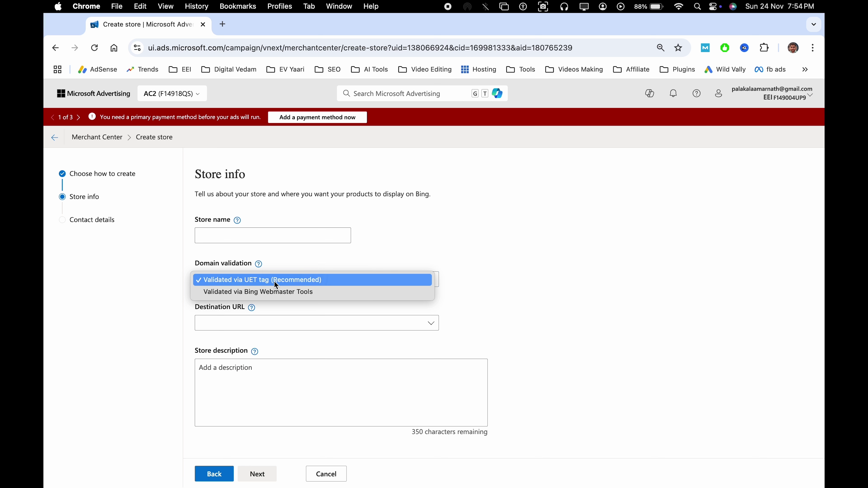
click(241, 293)
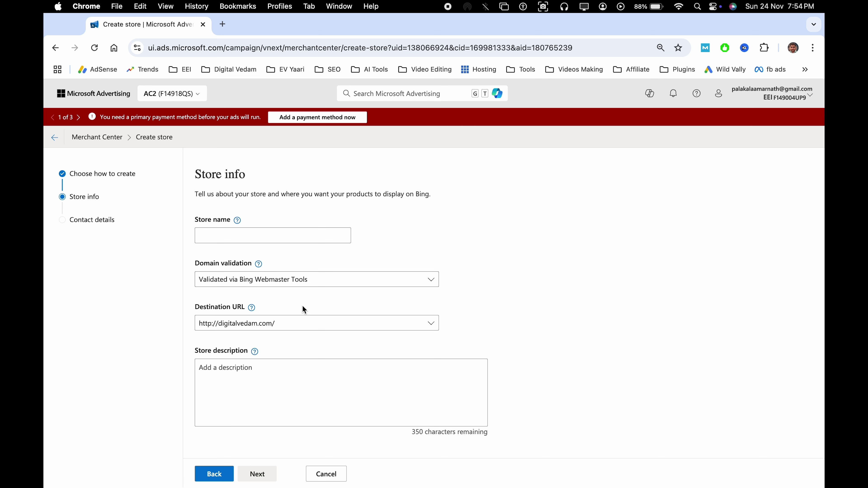
click(225, 236)
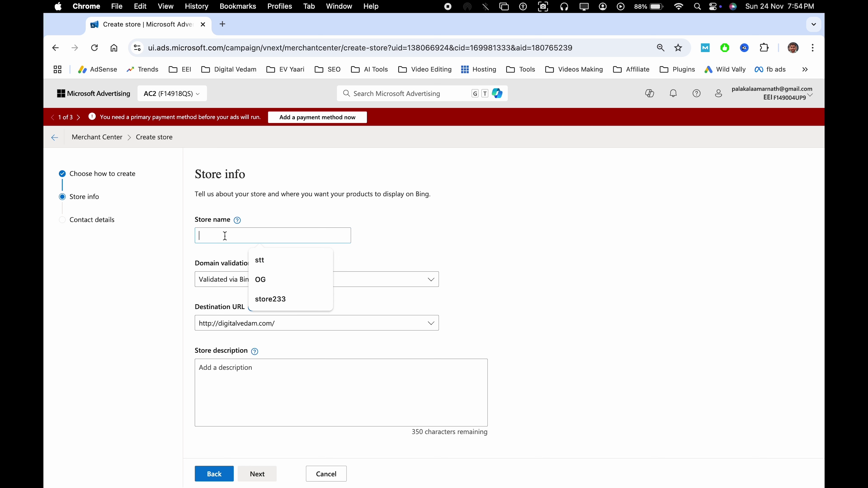
text(Stora)
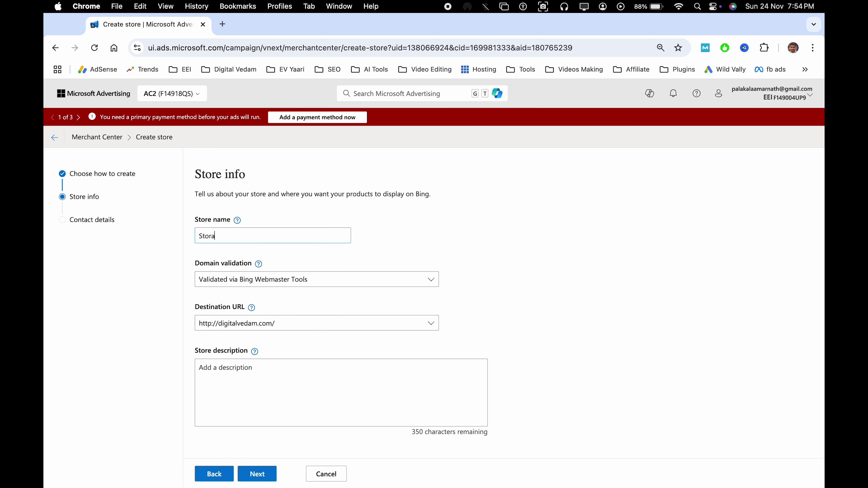
key(BackSpace)
text(e3)
click(262, 475)
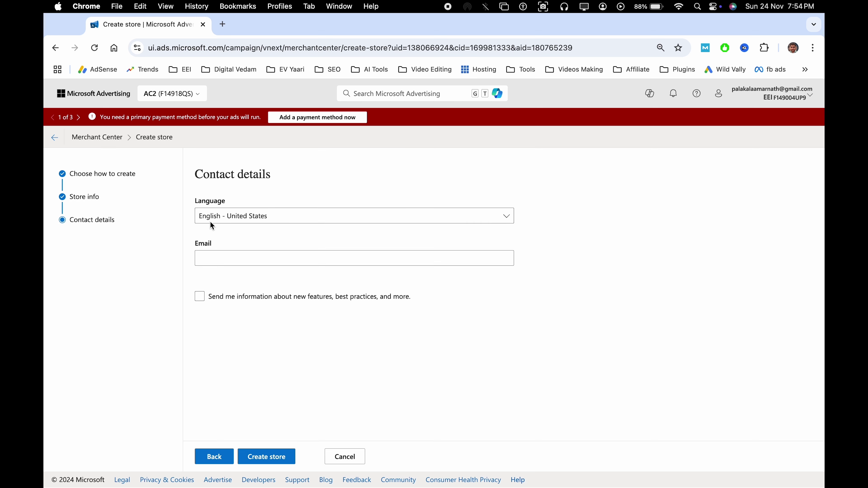
- Fill in the store's contact email, keep English - United States, and submit the store creation, resubmitting it if needed
click(231, 258)
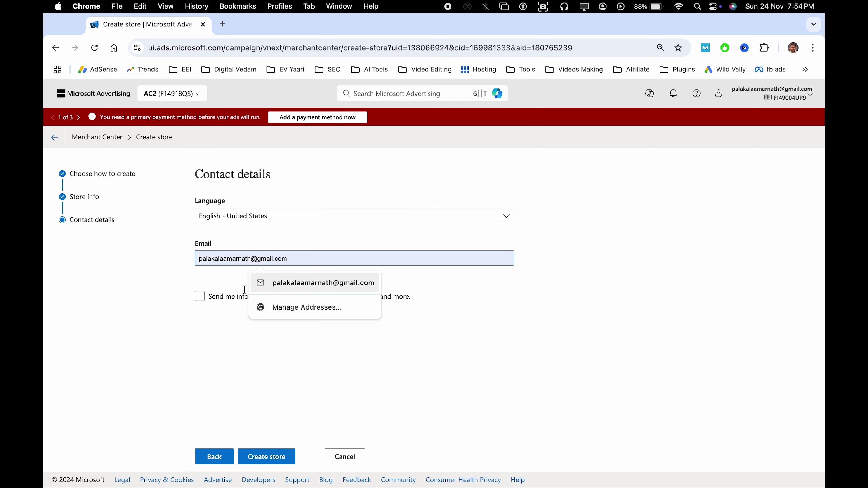
click(192, 367)
click(273, 457)
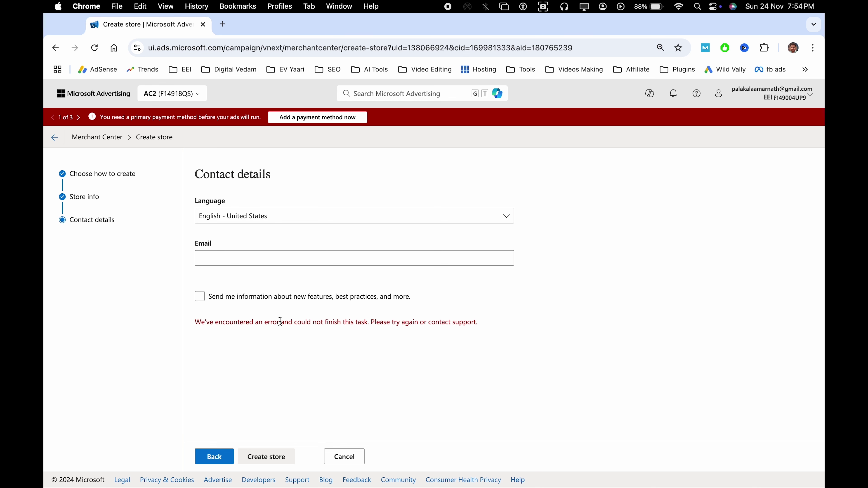
click(240, 254)
click(276, 280)
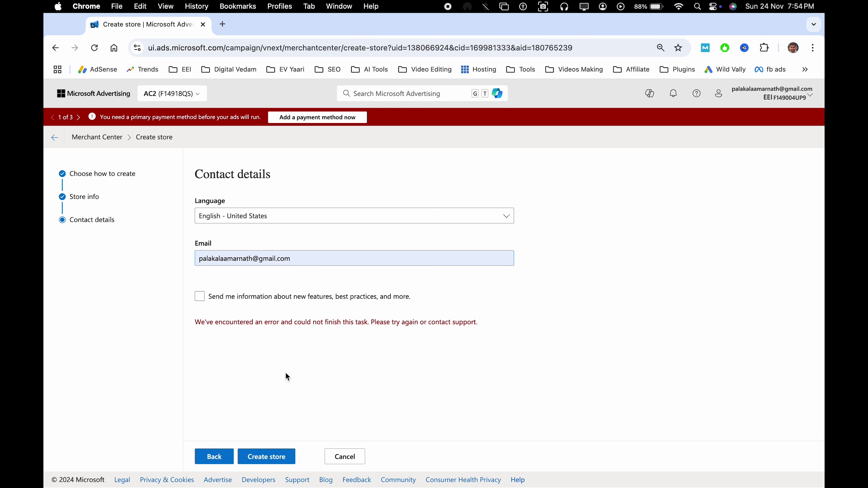
click(281, 458)
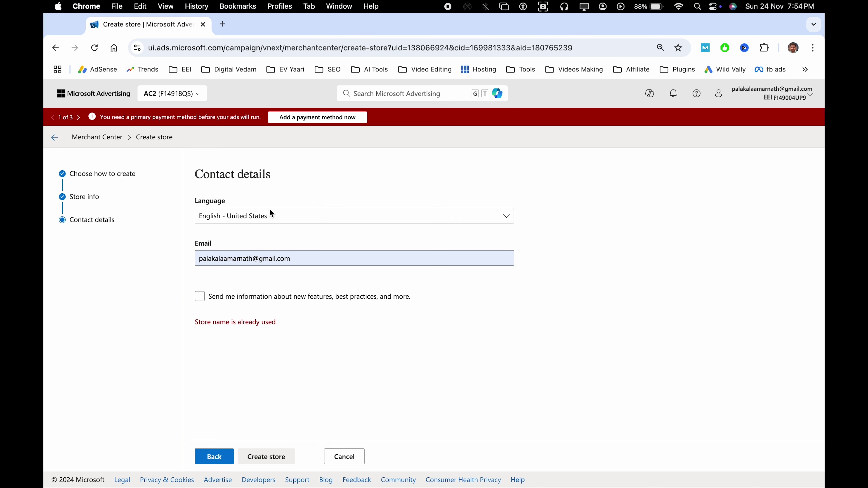
- Go back to the store info, rename the store as Store344, and create it
click(216, 457)
click(240, 236)
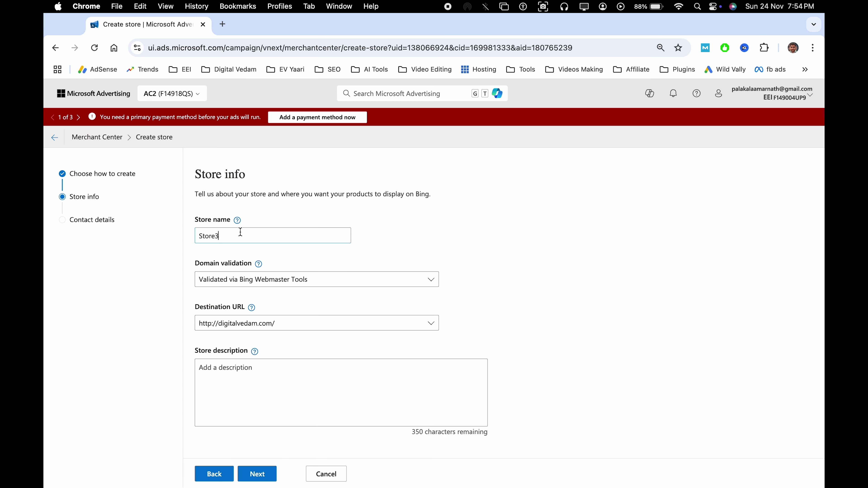
text(44)
click(264, 479)
click(278, 464)
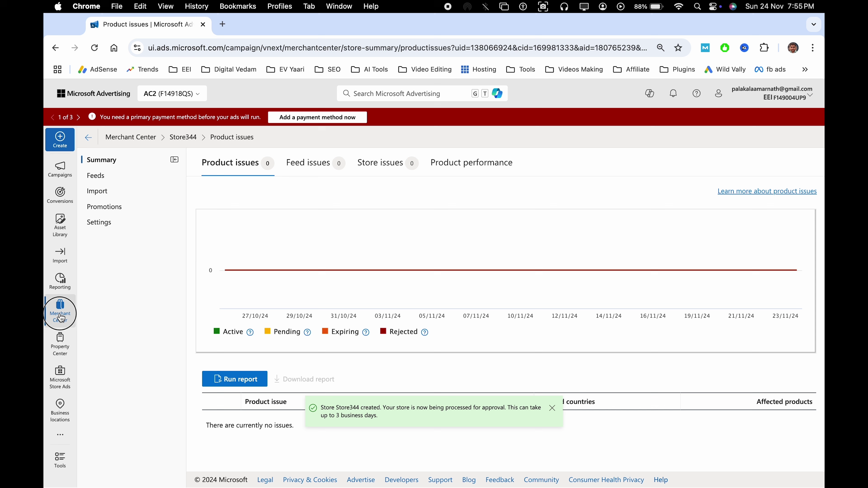
- View the list of existing Merchant Center stores and check the bulk actions by selecting all stores and clearing the selection
mouse_move(58, 317)
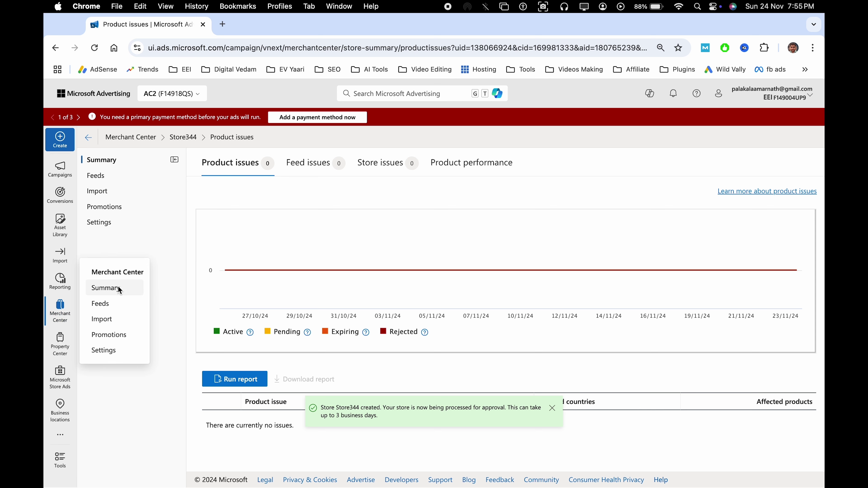
click(124, 289)
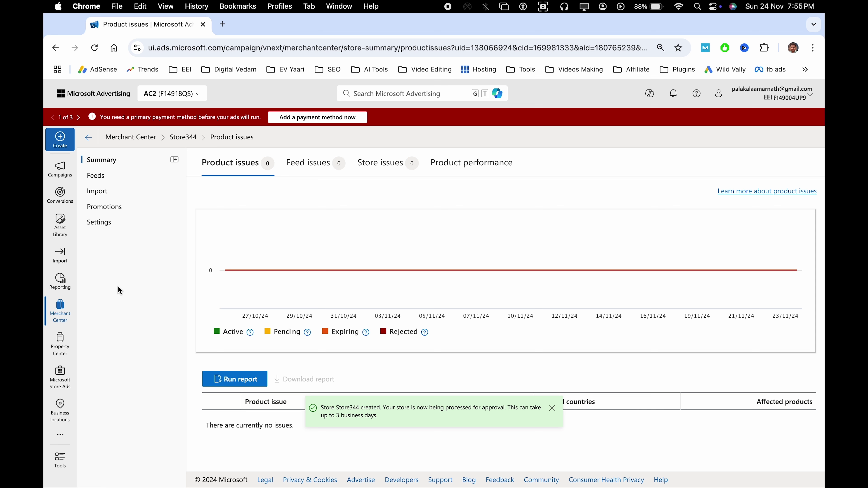
click(124, 137)
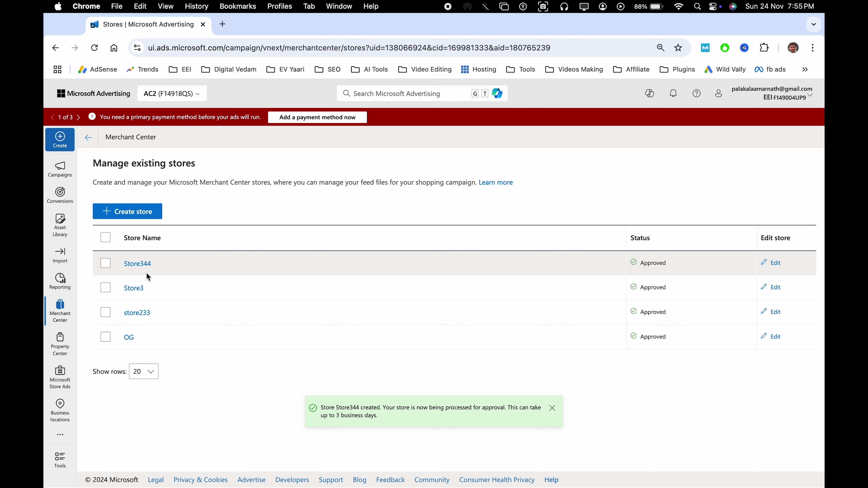
click(105, 240)
click(106, 240)
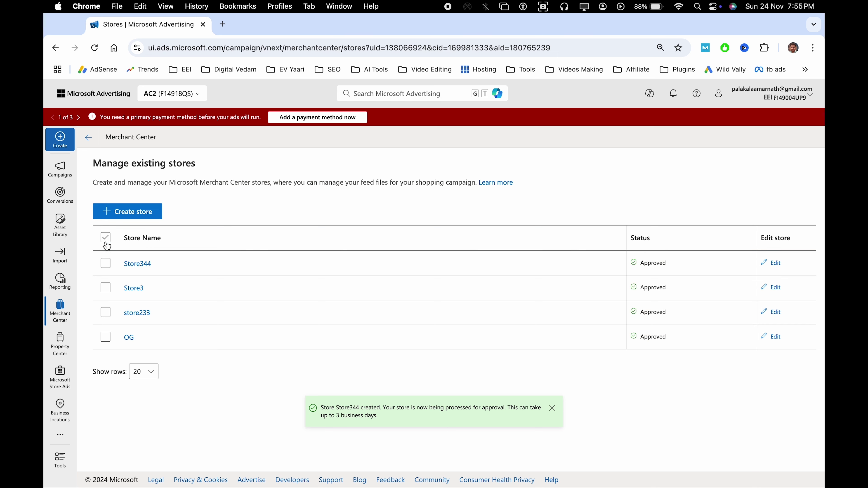
click(107, 240)
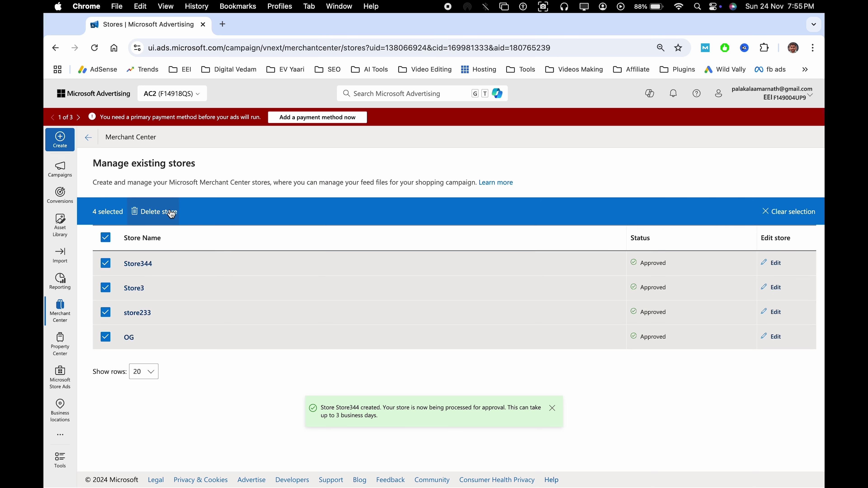
click(106, 240)
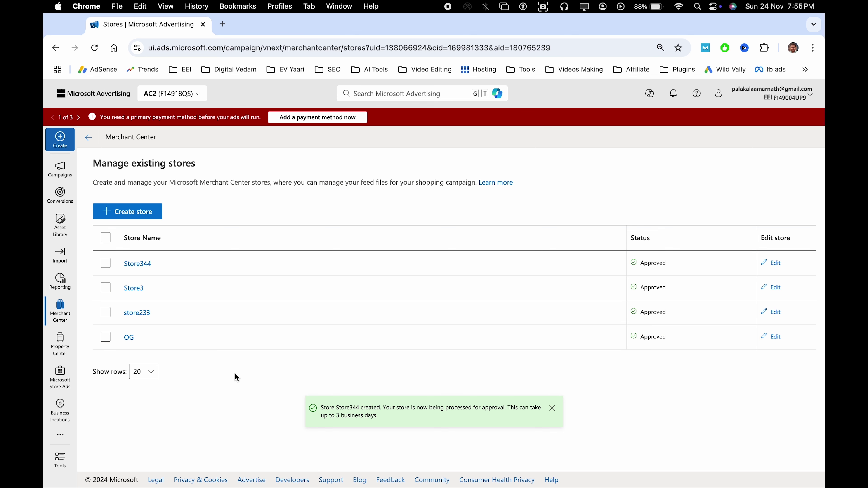
- Review the editable details of the OG store and close them without making changes
click(776, 338)
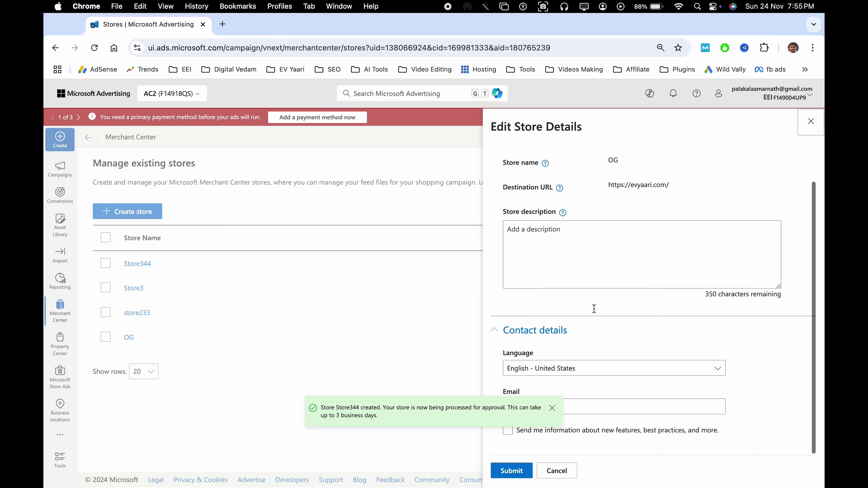
scroll(594, 307, down, 2)
click(554, 408)
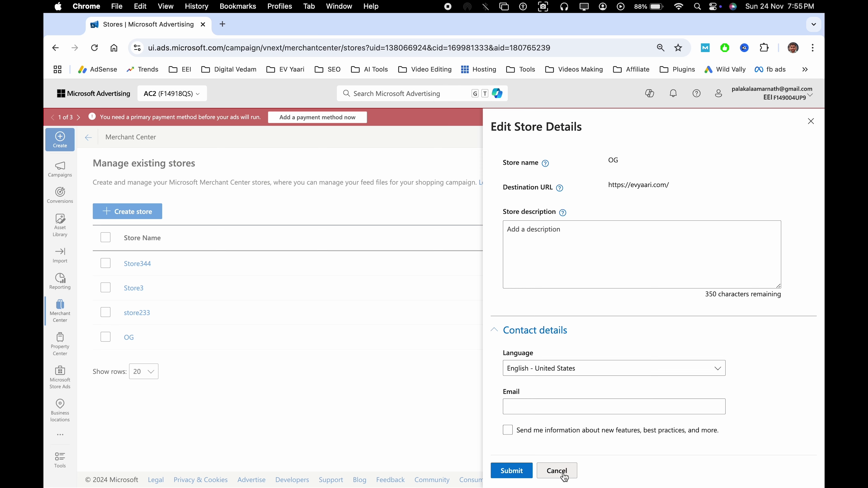
click(557, 471)
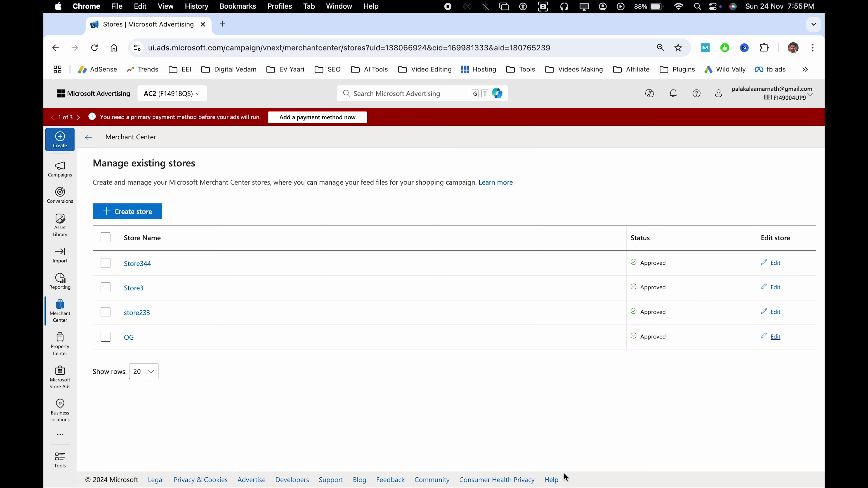
- Open the OG store, view its feeds and the Google Merchant Center import setup, and leave the import
click(129, 337)
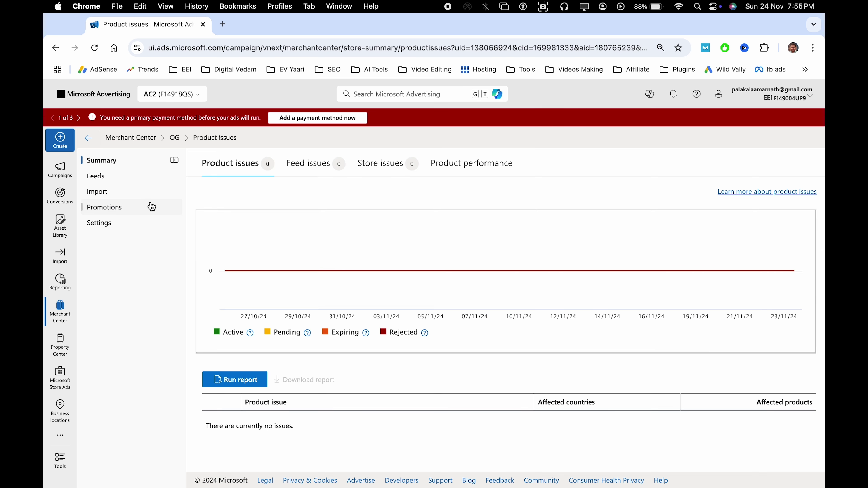
click(106, 181)
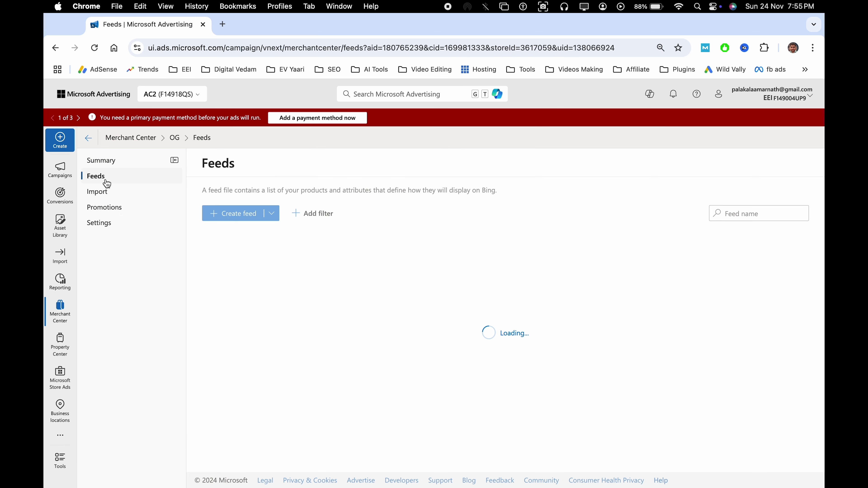
click(119, 194)
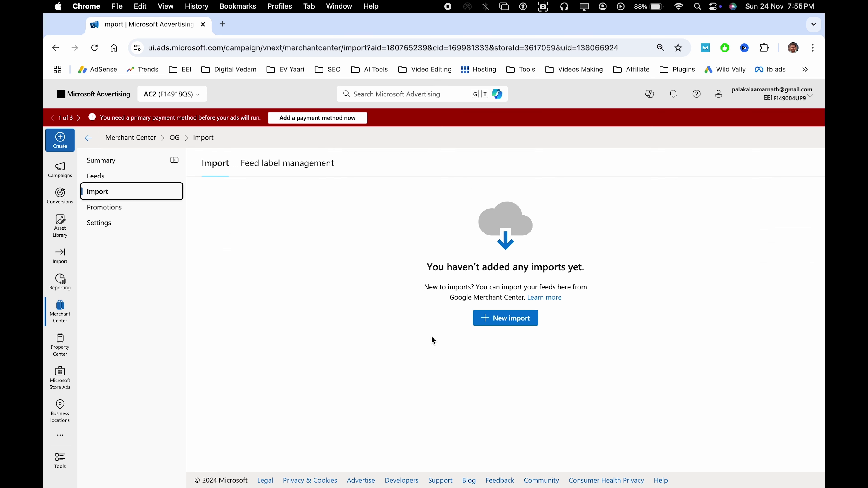
click(510, 326)
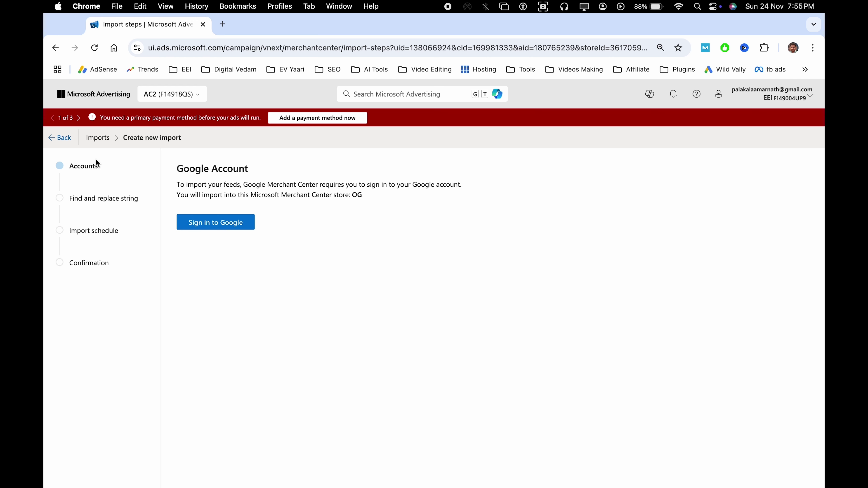
click(53, 144)
- Start creating a new feed for the OG store and review the feed types, keeping Online Product
click(128, 177)
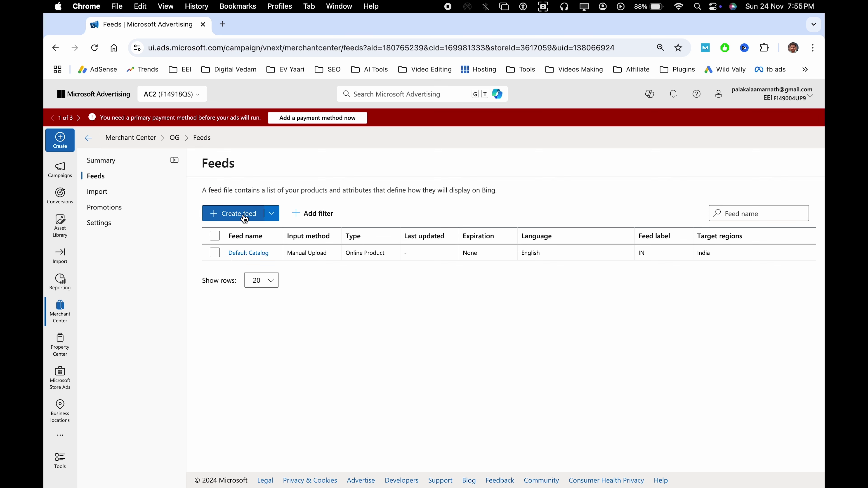
click(270, 218)
click(254, 240)
click(247, 220)
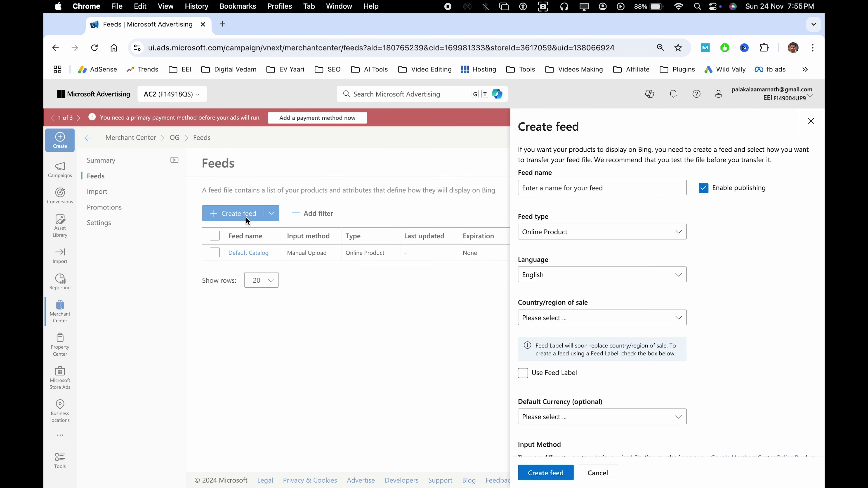
click(570, 189)
click(564, 235)
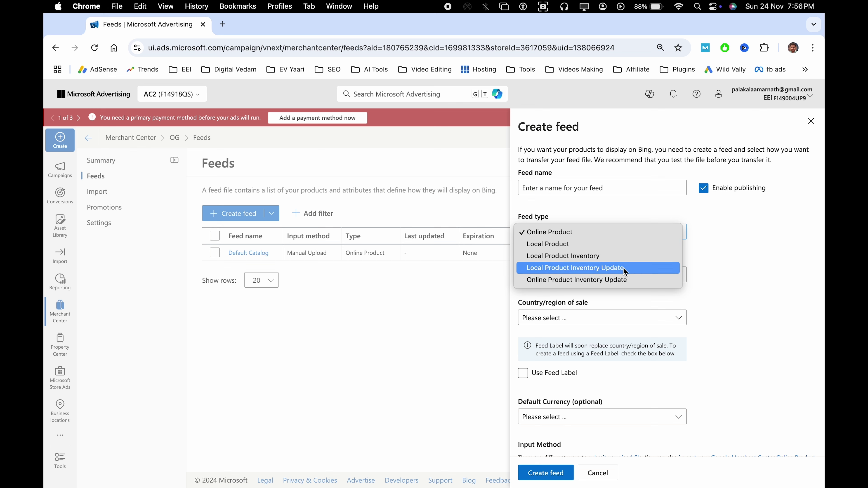
click(724, 289)
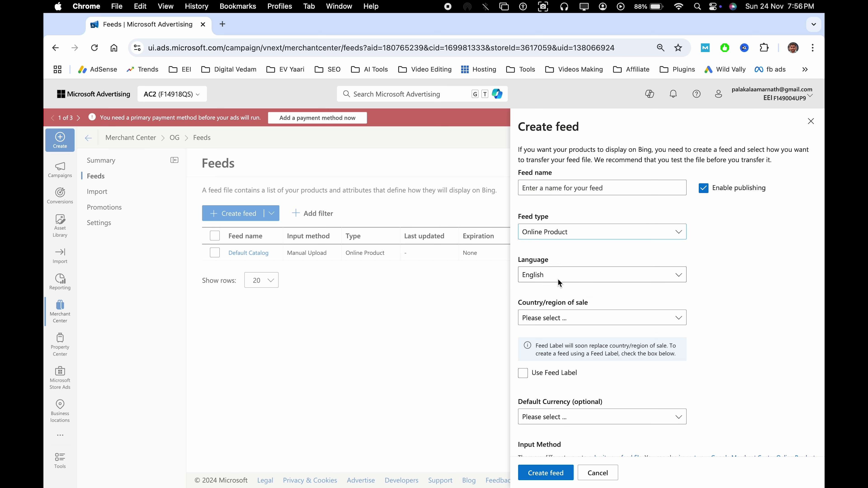
- Set the feed's country/region of sale to India and check the default currency options without choosing one
scroll(558, 279, down, 3)
click(583, 241)
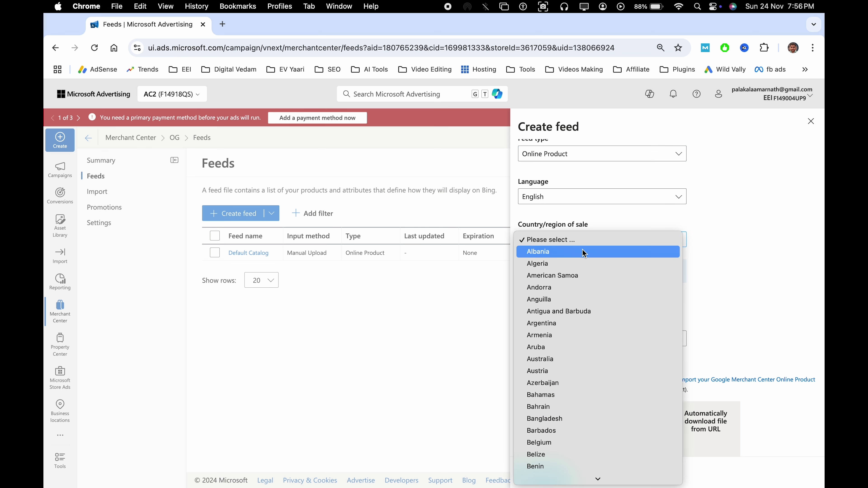
text(india)
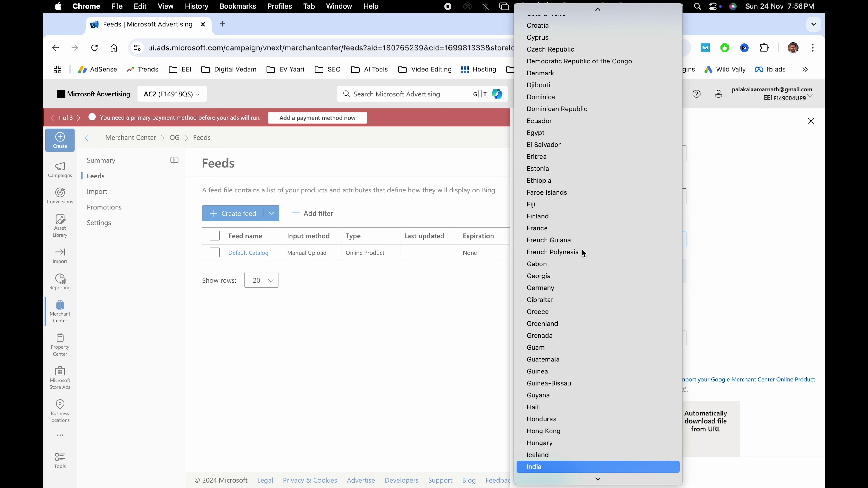
key(Return)
click(602, 282)
click(714, 282)
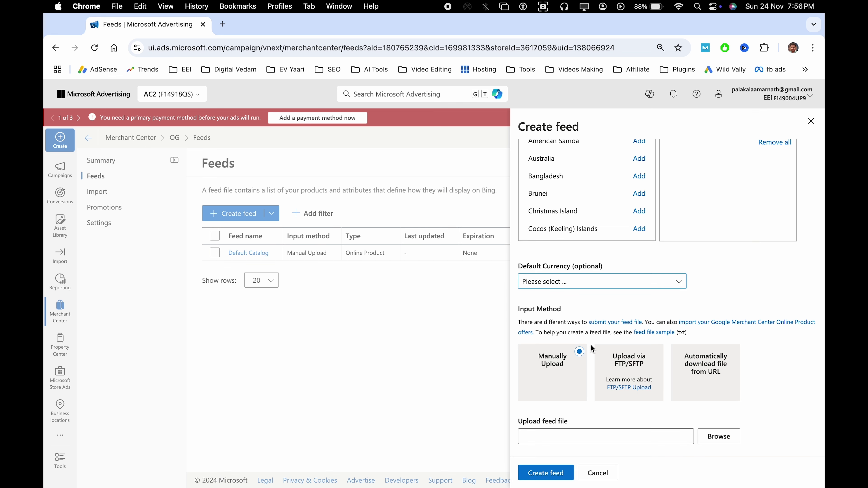
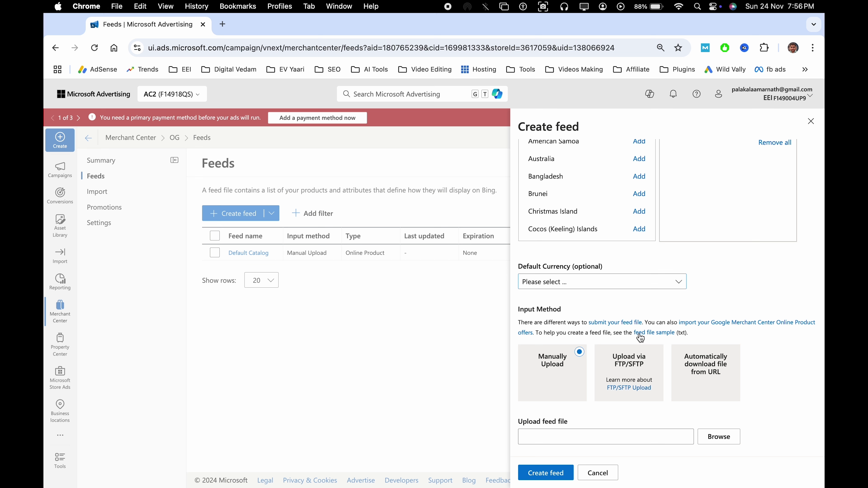
- Check the feed file upload without picking a file, and set the input method to Automatically download file from URL
click(709, 439)
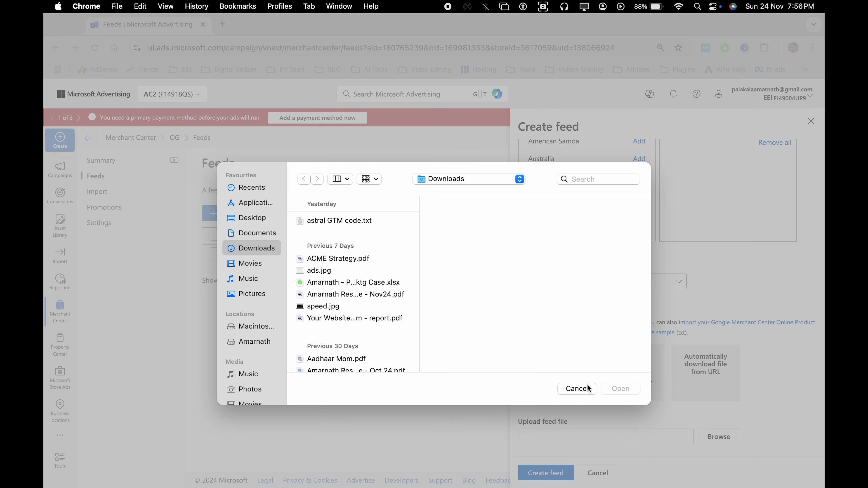
click(581, 389)
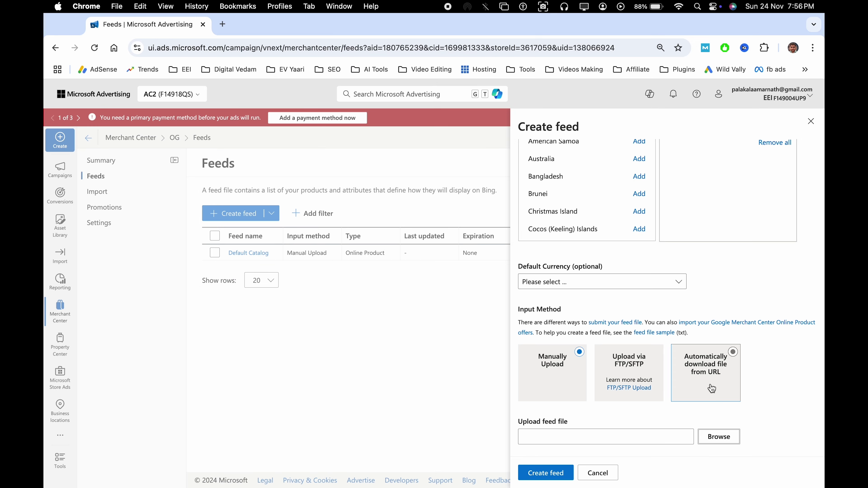
click(714, 385)
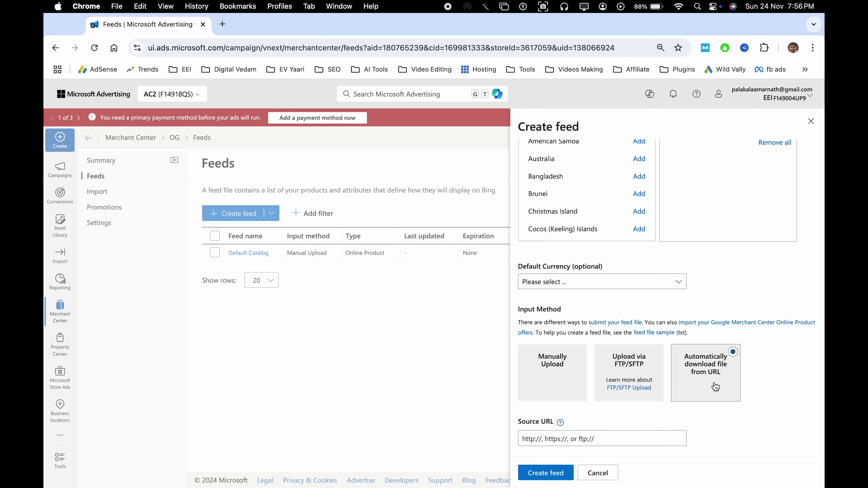
- Review the source URL, user name, password and download schedule settings for the automatic feed download
scroll(708, 373, down, 5)
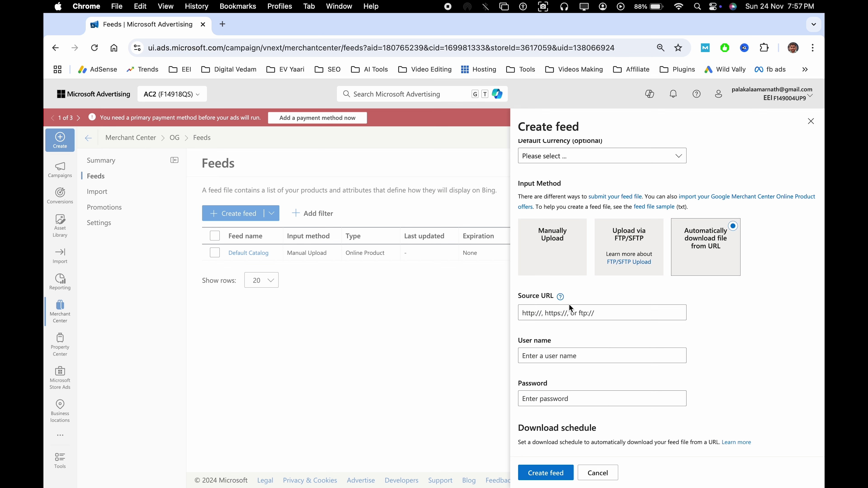
click(556, 308)
click(555, 358)
scroll(622, 370, down, 5)
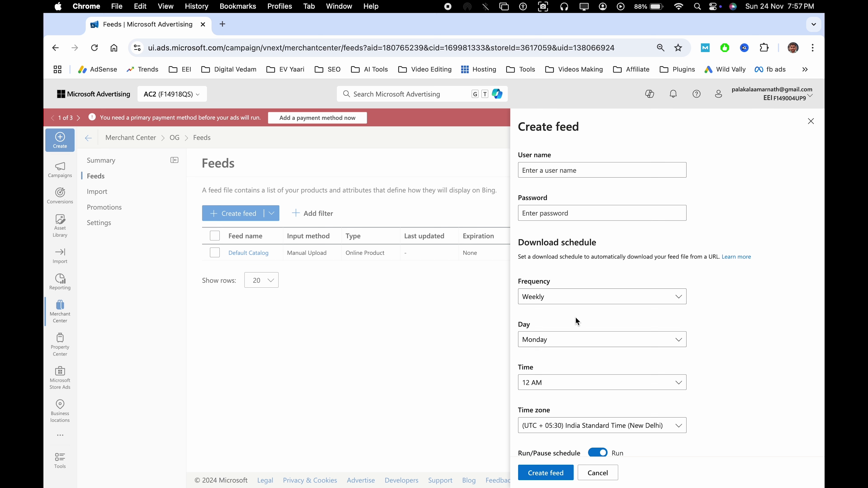
- Check the Upload via FTP/SFTP input method and its file name field, and cancel the feed creation
scroll(576, 317, up, 8)
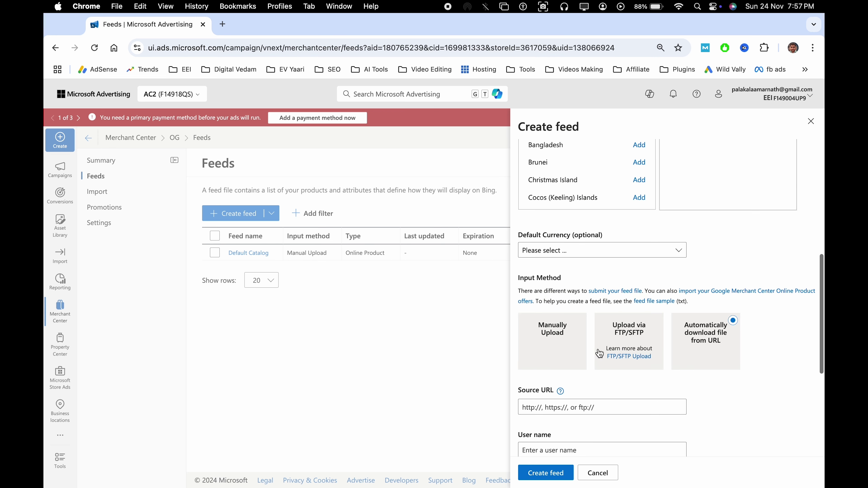
click(630, 344)
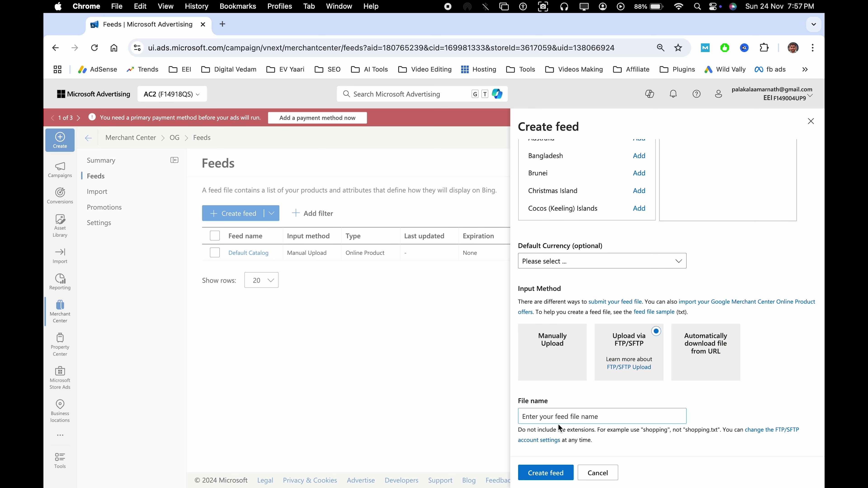
click(608, 479)
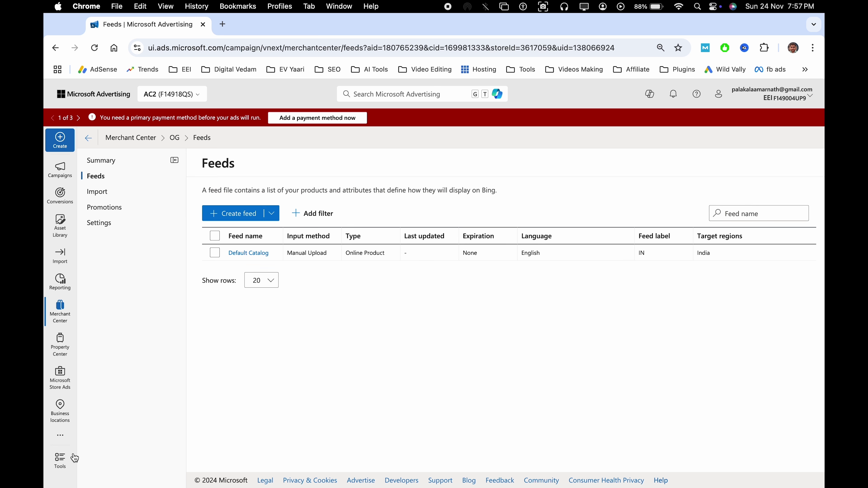
- Start a new campaign without a goal, with the Shopping campaign type and the Audience ad type
click(60, 146)
scroll(513, 350, down, 2)
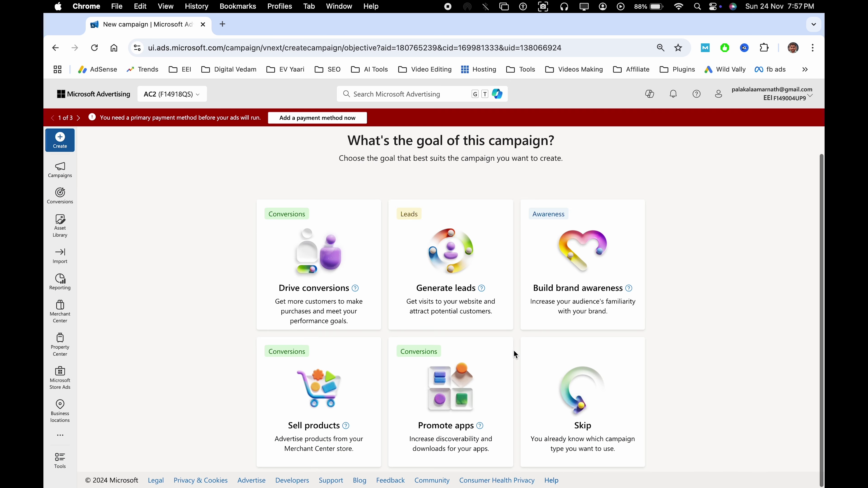
click(607, 401)
scroll(450, 316, down, 5)
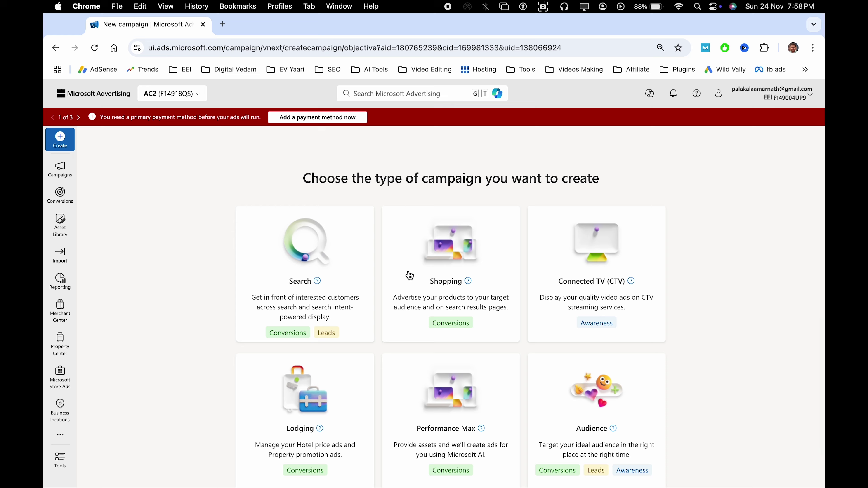
scroll(410, 276, down, 5)
click(302, 355)
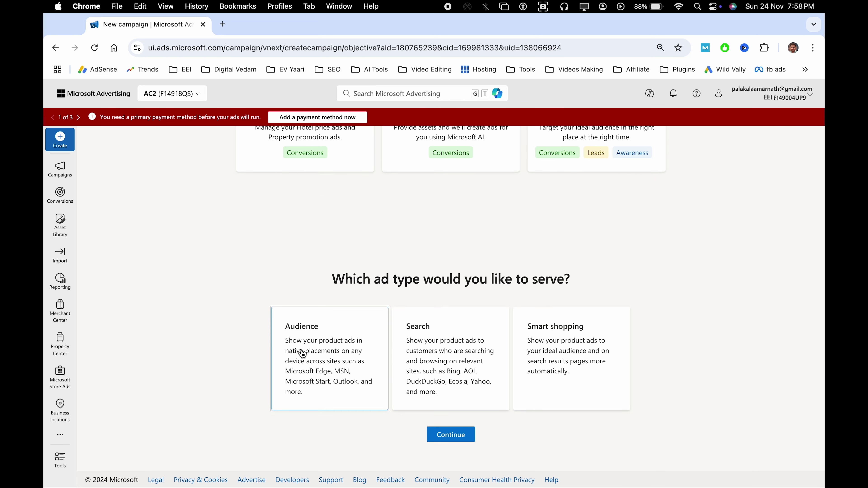
click(451, 435)
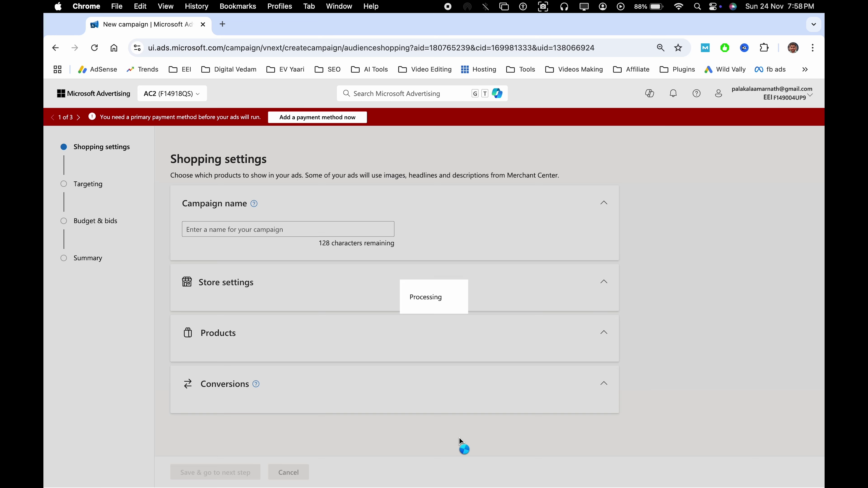
- Check the suggested campaign name and the available stores, keeping the name and the OG store
double_click(236, 226)
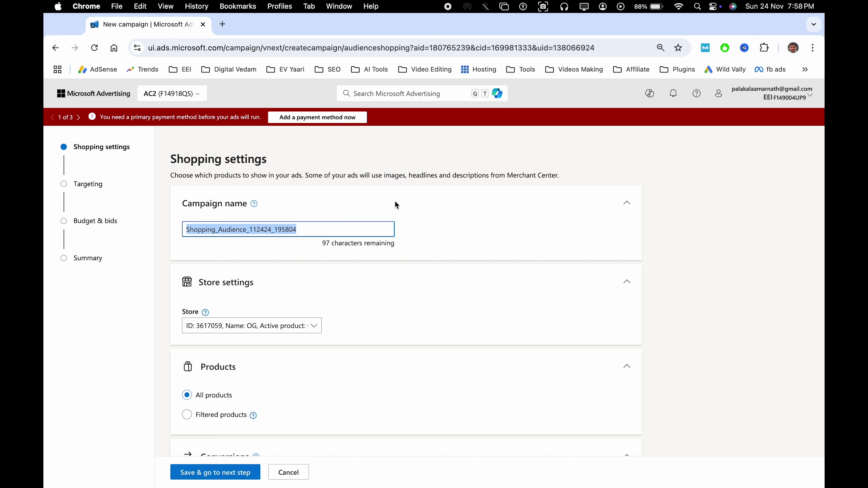
click(462, 170)
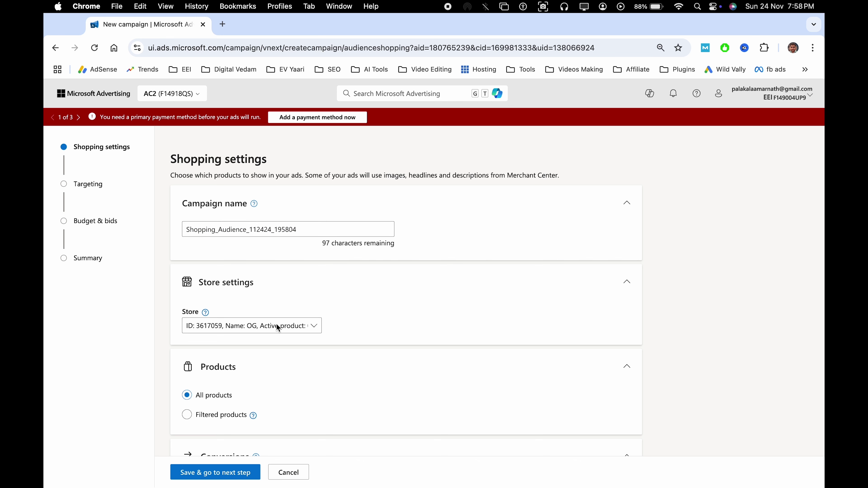
click(221, 329)
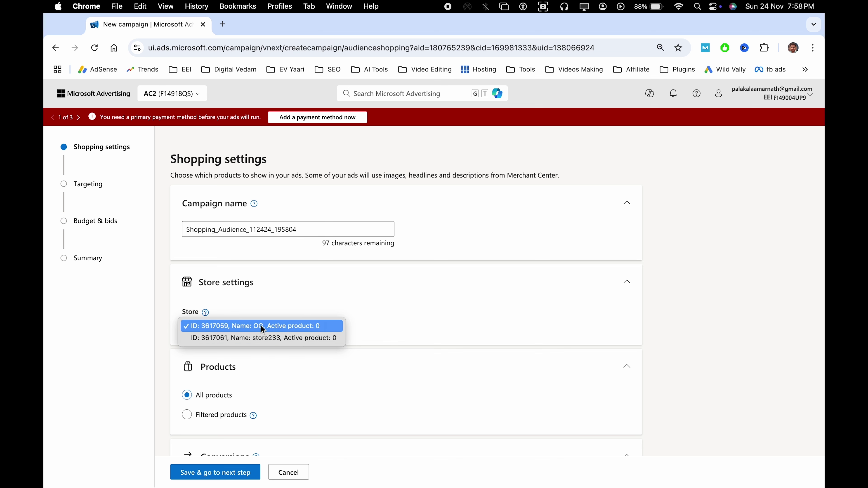
click(304, 334)
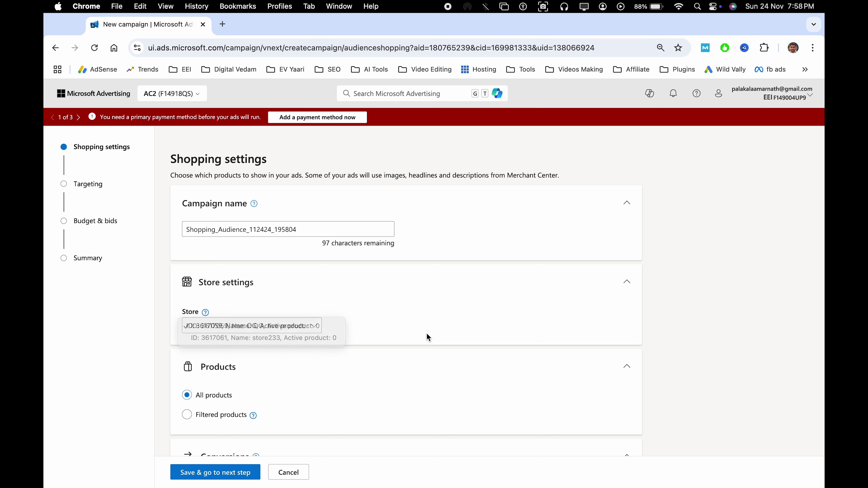
- Check the attribute options for Filtered products and set the campaign back to All products
scroll(427, 333, down, 5)
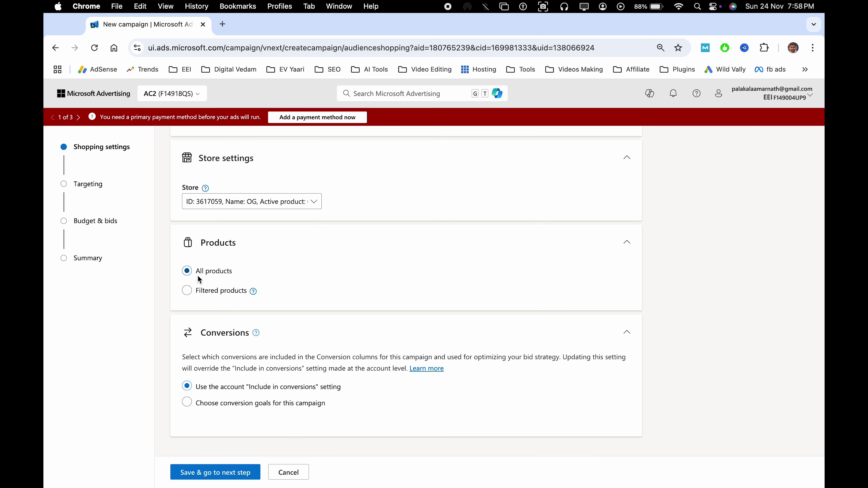
click(187, 296)
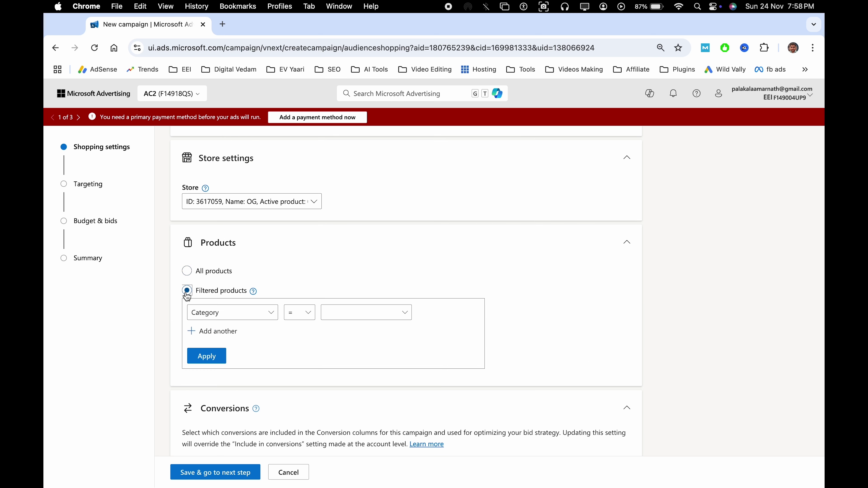
click(223, 314)
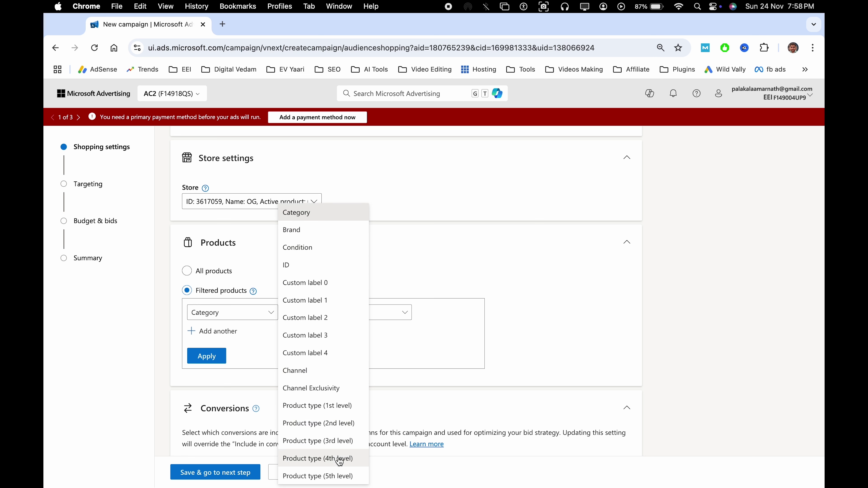
click(405, 358)
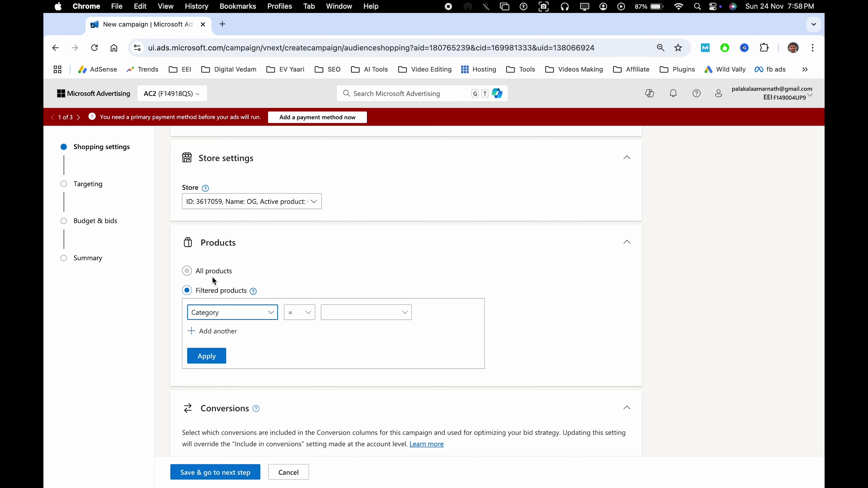
click(187, 271)
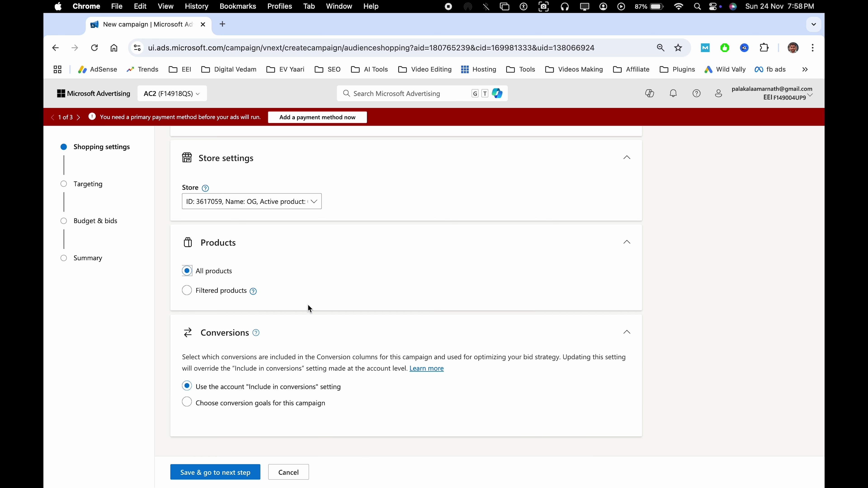
- Keep the account "Include in conversions" setting and save the shopping settings to proceed to targeting
click(324, 319)
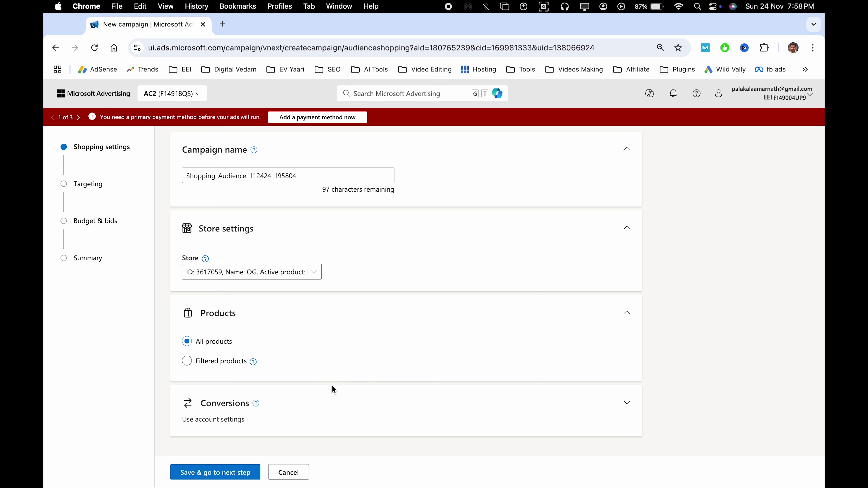
click(331, 403)
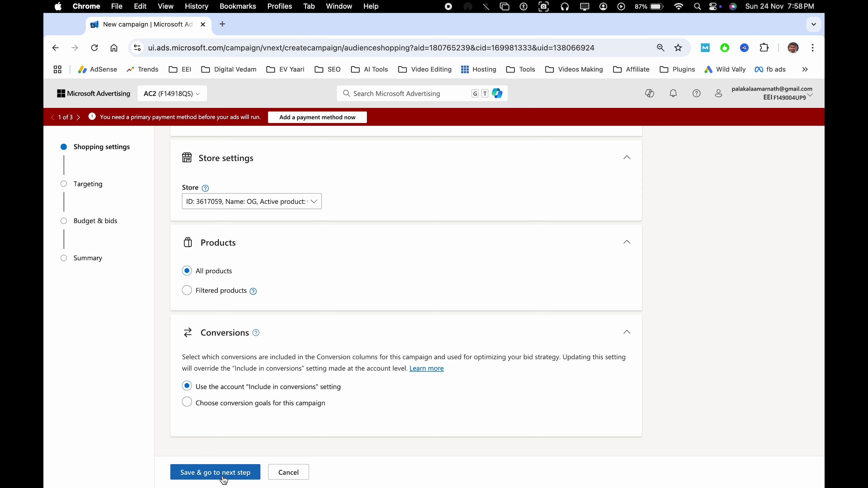
click(233, 481)
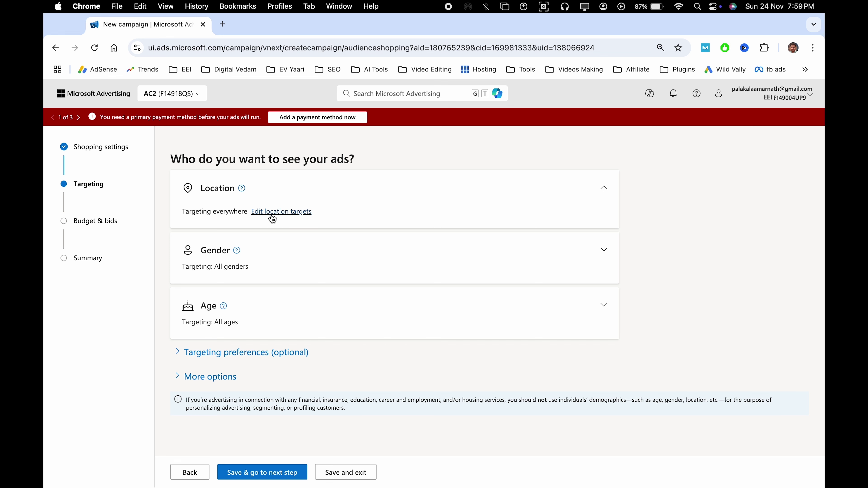
- Change the location targeting to specific locations and target Canada (country/region)
click(283, 213)
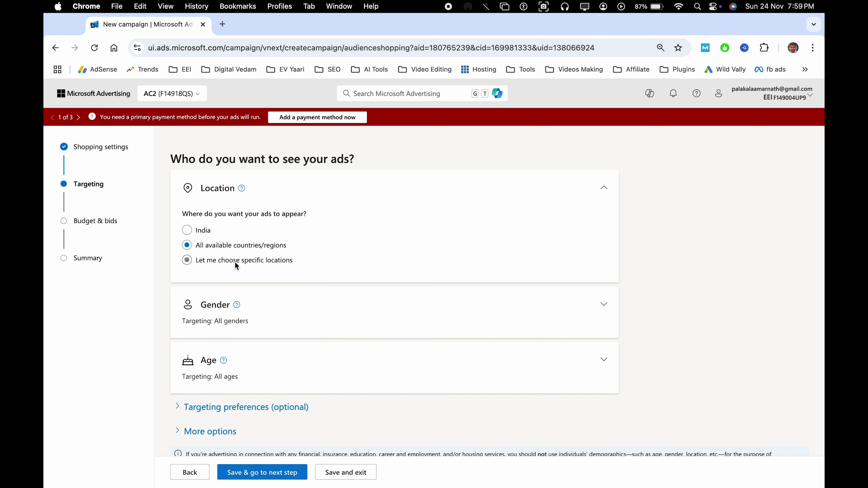
click(190, 260)
scroll(301, 311, down, 5)
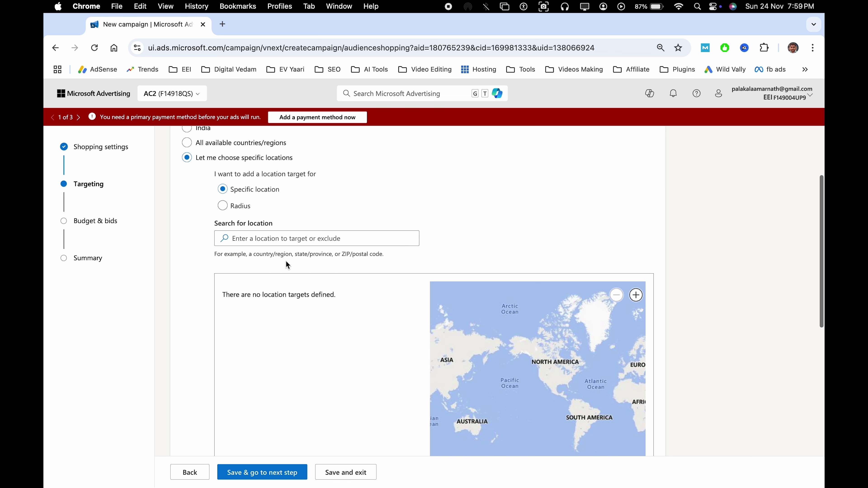
click(267, 241)
text(canada)
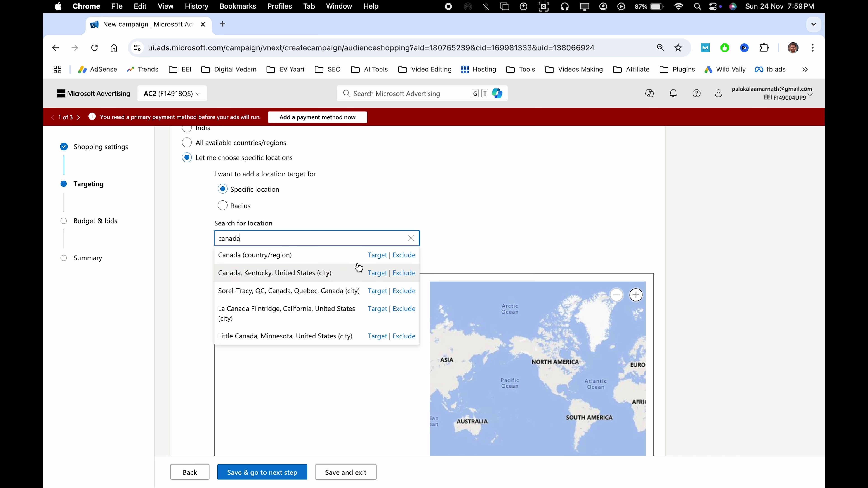
click(377, 255)
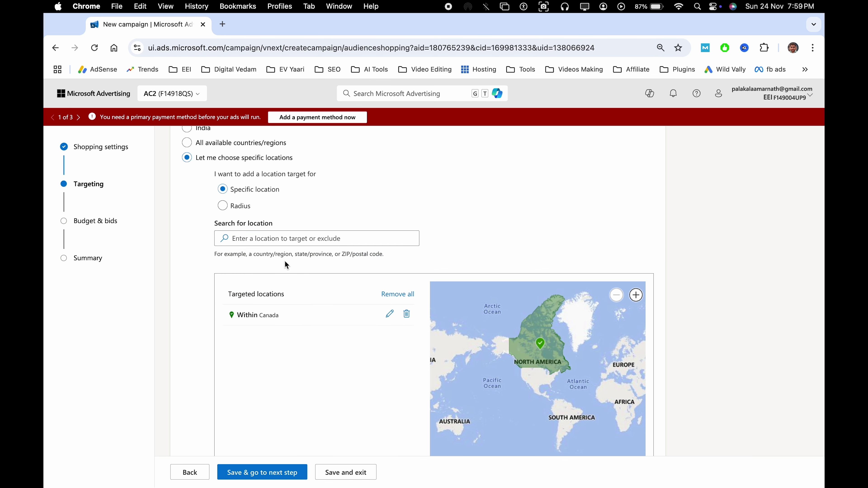
- Review the gender and age targeting groups, excluding the 65+ age range and including it again
scroll(213, 276, up, 2)
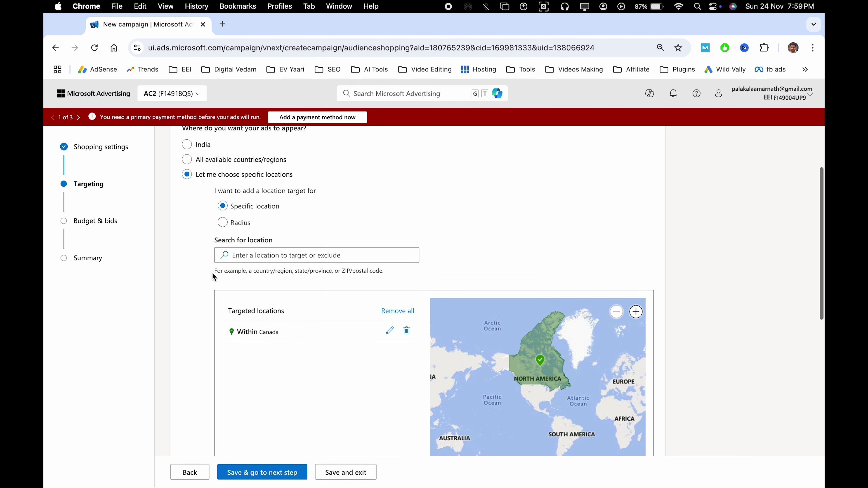
scroll(214, 277, down, 5)
scroll(214, 276, down, 3)
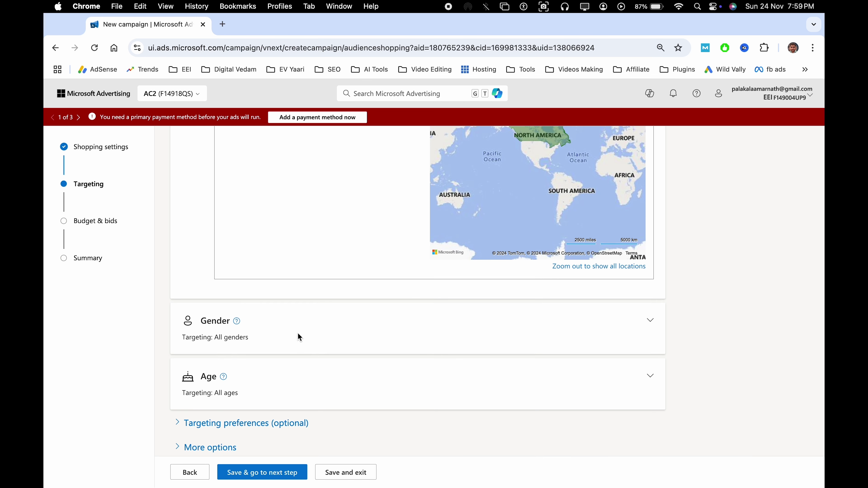
click(294, 322)
scroll(269, 297, down, 3)
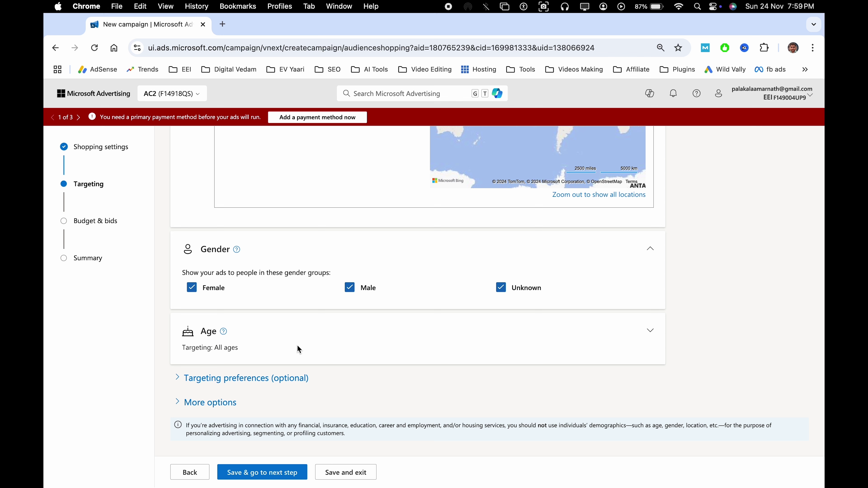
click(266, 337)
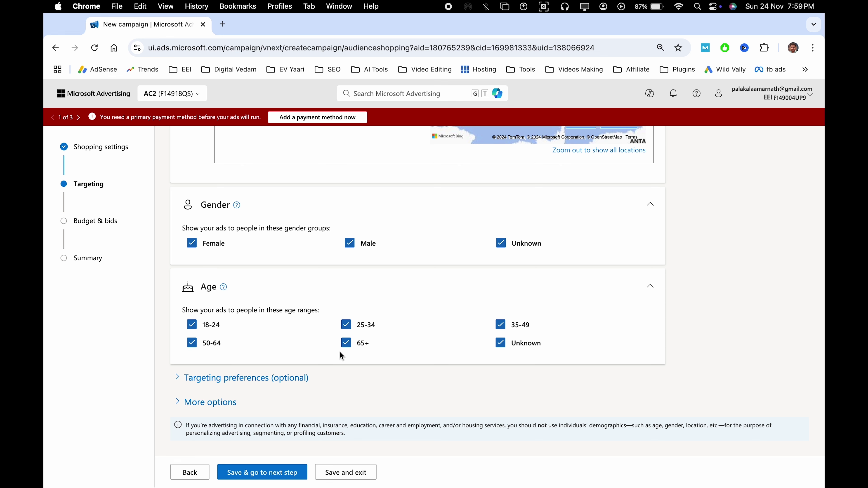
click(347, 343)
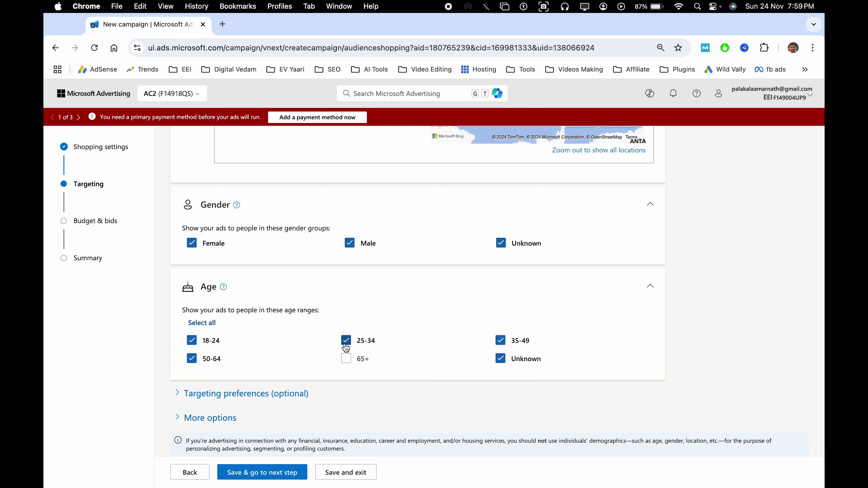
click(347, 361)
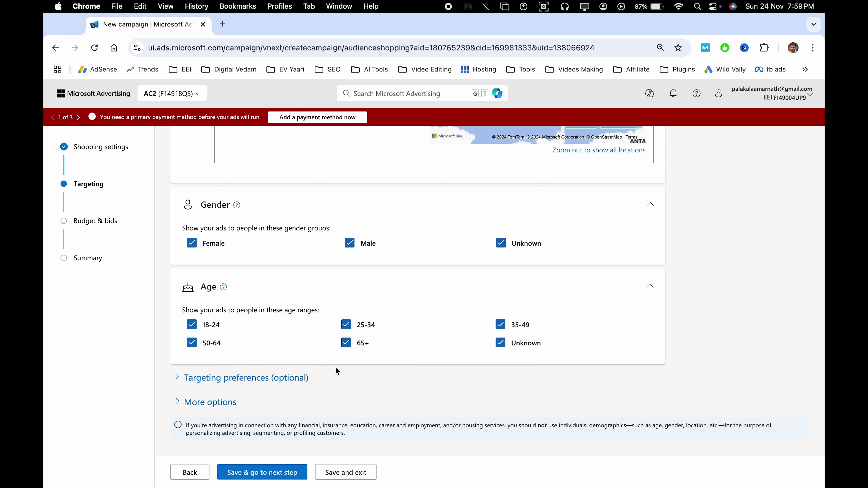
- Expand the audience settings in the optional targeting preferences and choose In-market audiences as the audience type
click(191, 380)
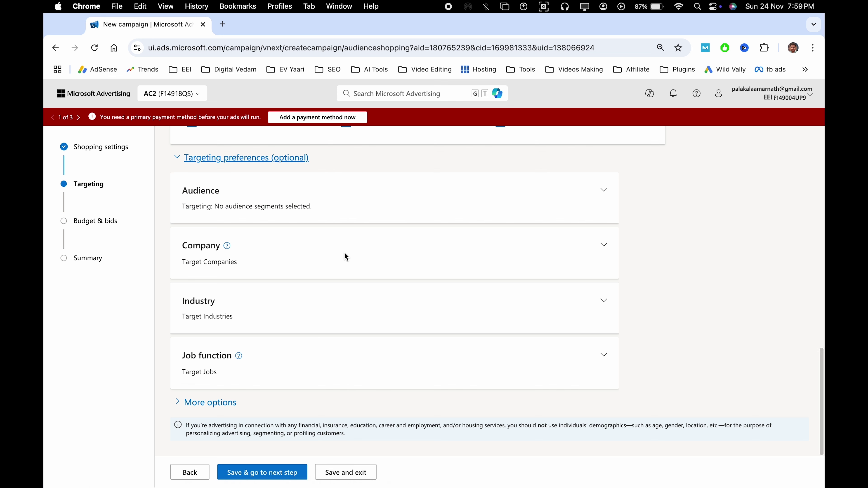
scroll(346, 256, up, 2)
click(428, 245)
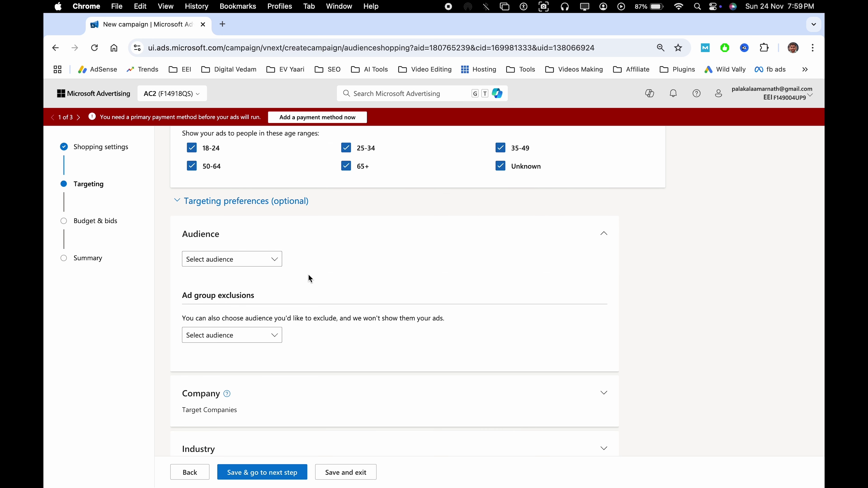
click(207, 261)
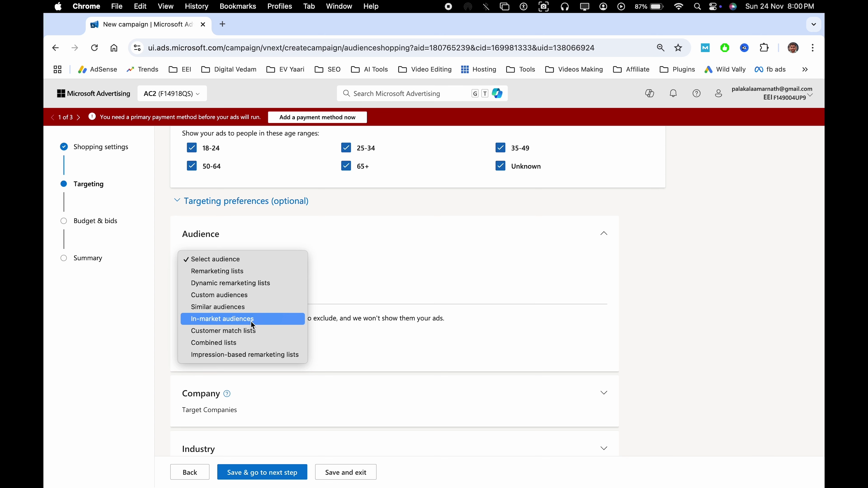
click(201, 322)
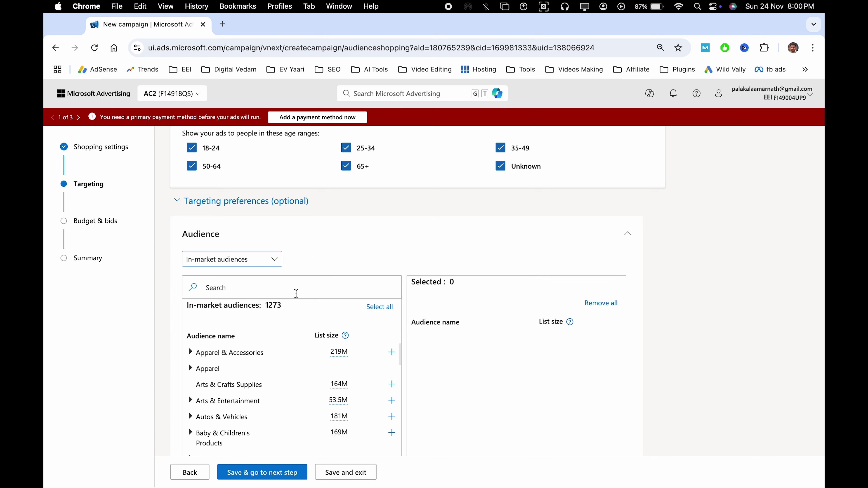
- Collapse and reopen the Audience section, and examine the list of available in-market audiences
click(467, 249)
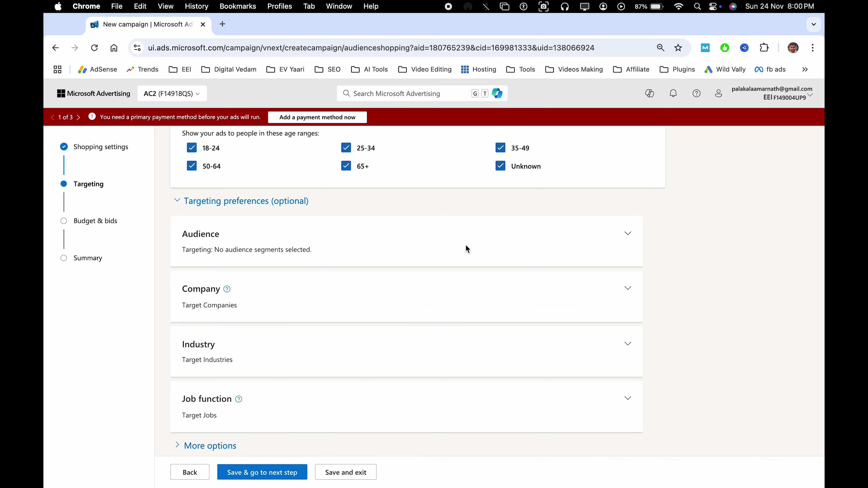
click(359, 249)
scroll(454, 267, down, 5)
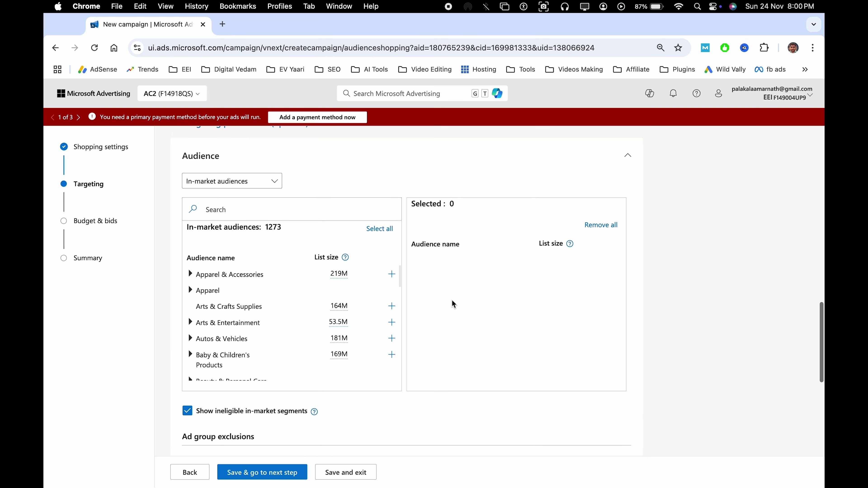
scroll(452, 302, up, 3)
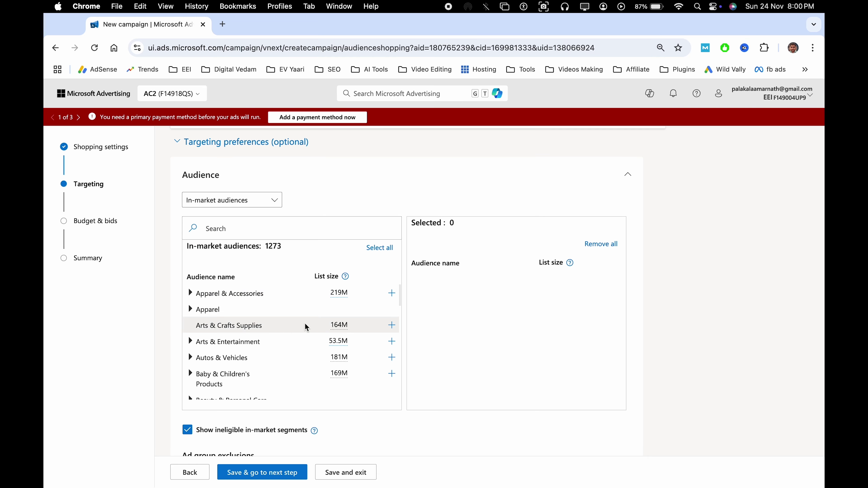
scroll(289, 311, down, 1)
scroll(288, 310, up, 1)
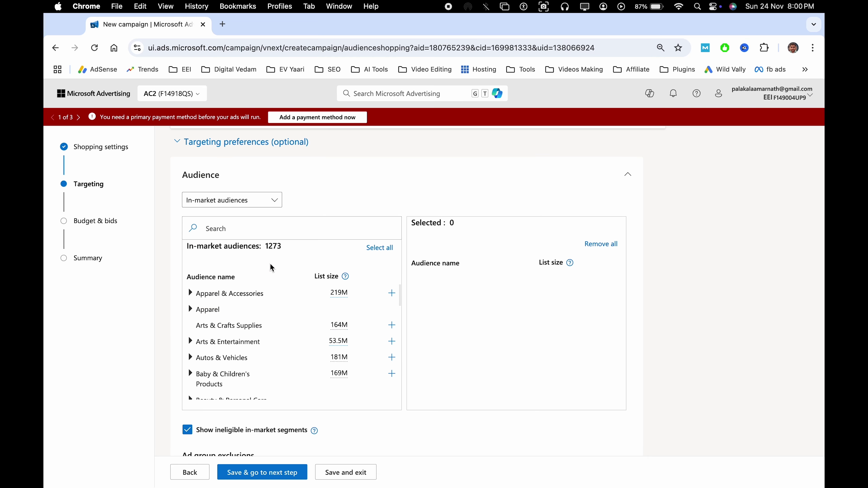
click(264, 234)
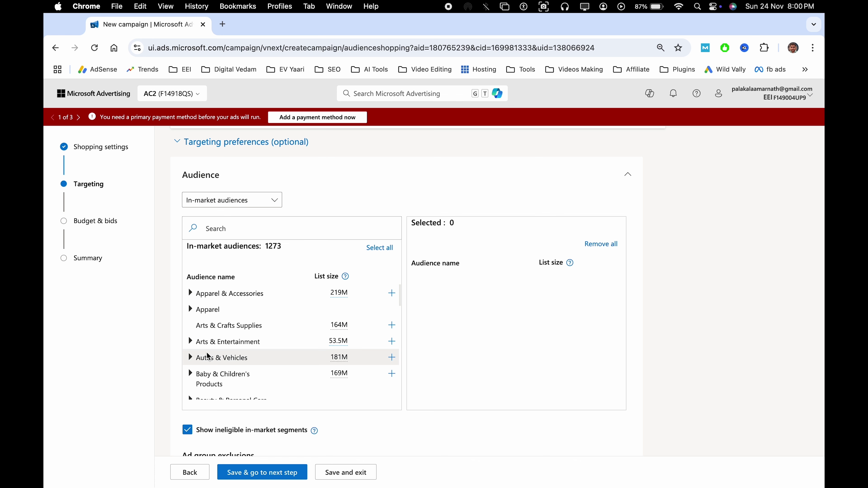
- Expand the Autos & Vehicles category and review its in-market subcategories
scroll(194, 364, down, 1)
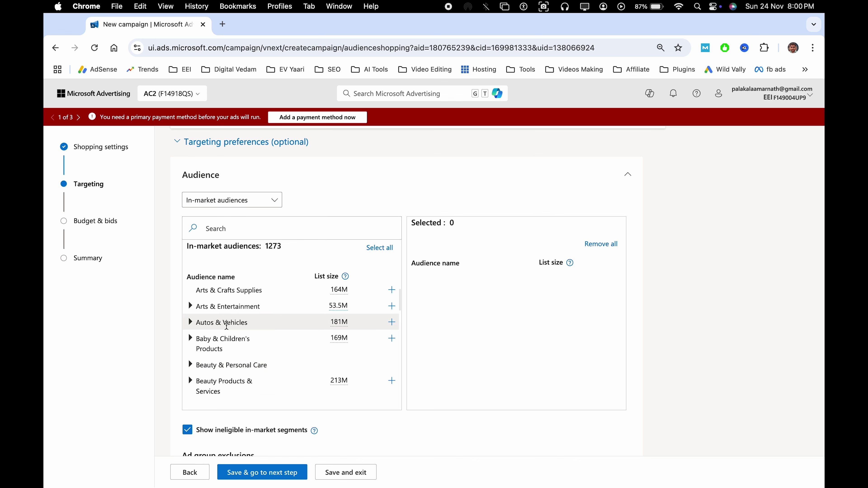
click(191, 323)
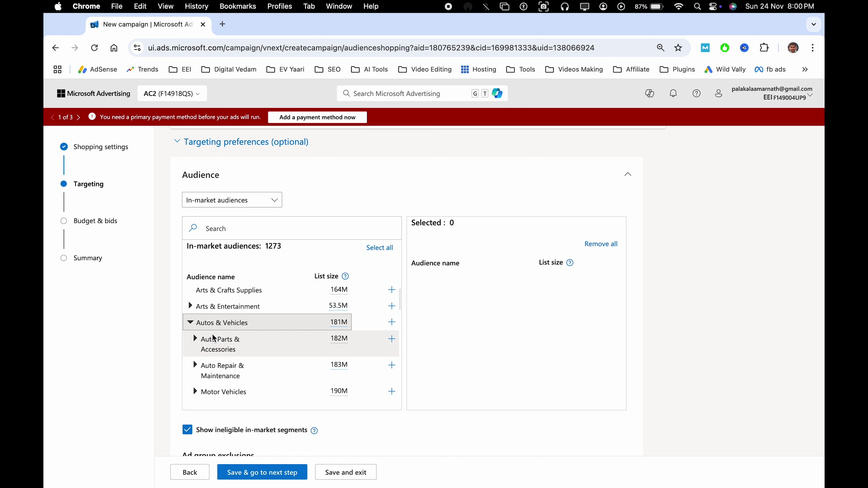
scroll(251, 348, down, 2)
scroll(240, 337, up, 2)
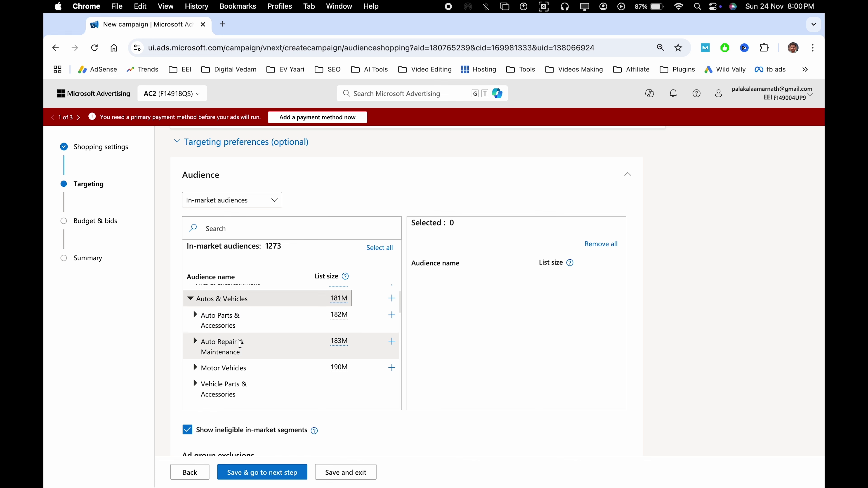
scroll(225, 352, down, 1)
scroll(225, 352, down, 3)
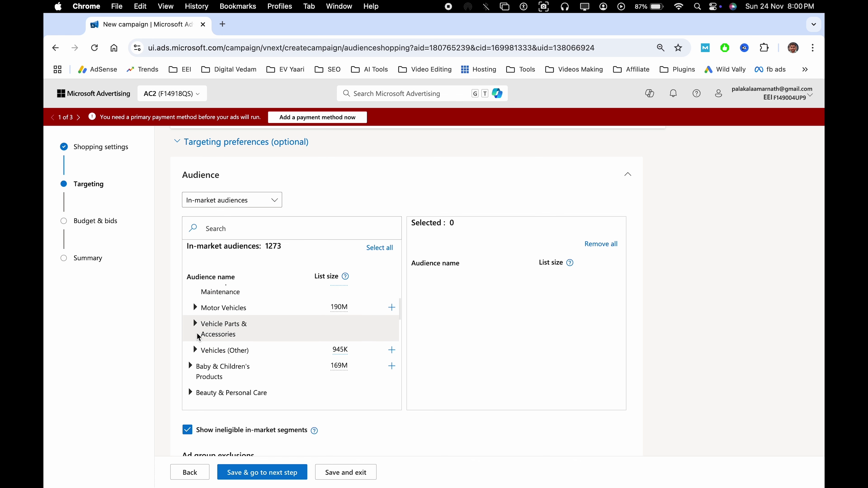
- Expand the Motor Vehicles subcategory and check which locations the Motor Vehicles (Used) audience serves
click(195, 307)
scroll(287, 308, down, 3)
scroll(287, 308, up, 1)
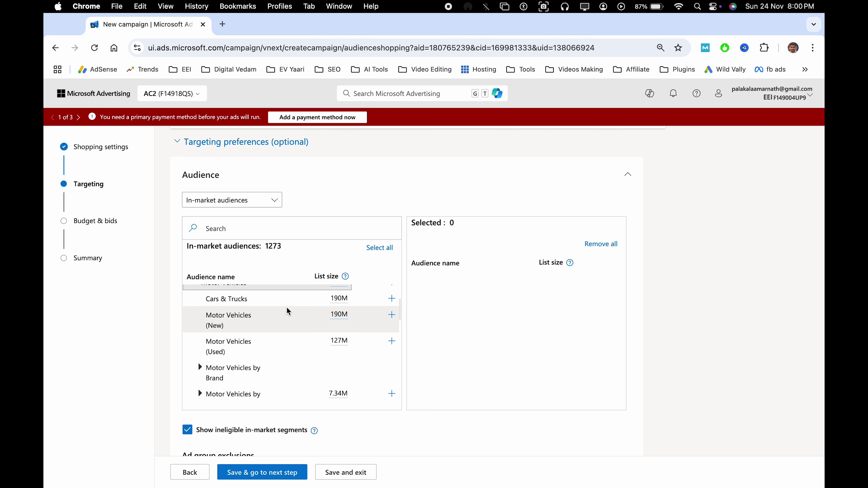
click(340, 302)
scroll(309, 343, up, 1)
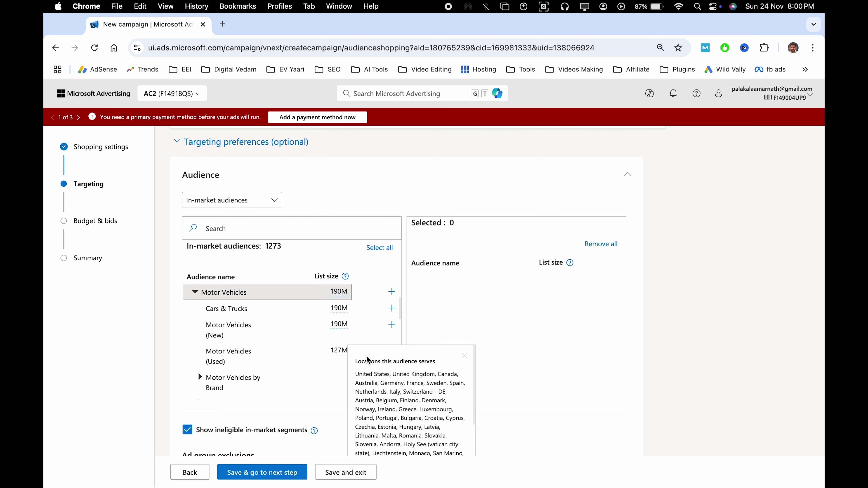
click(339, 349)
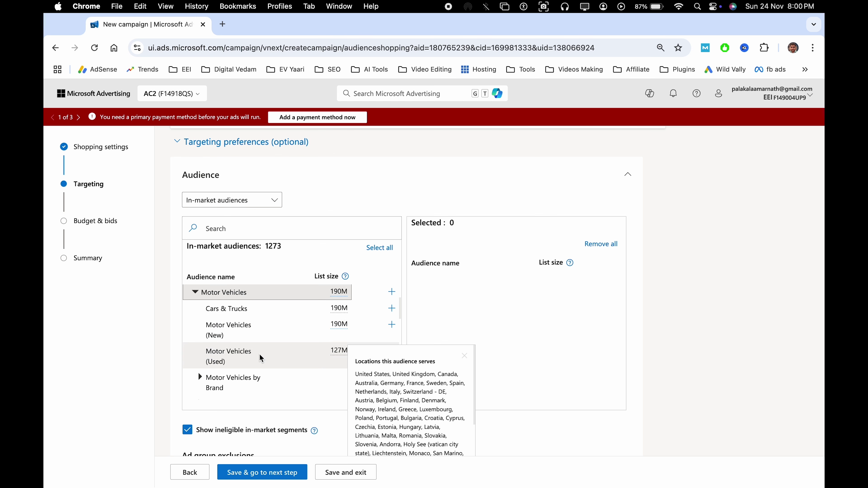
- Add the Motor Vehicles (Used) in-market audience to the selected audiences
click(465, 356)
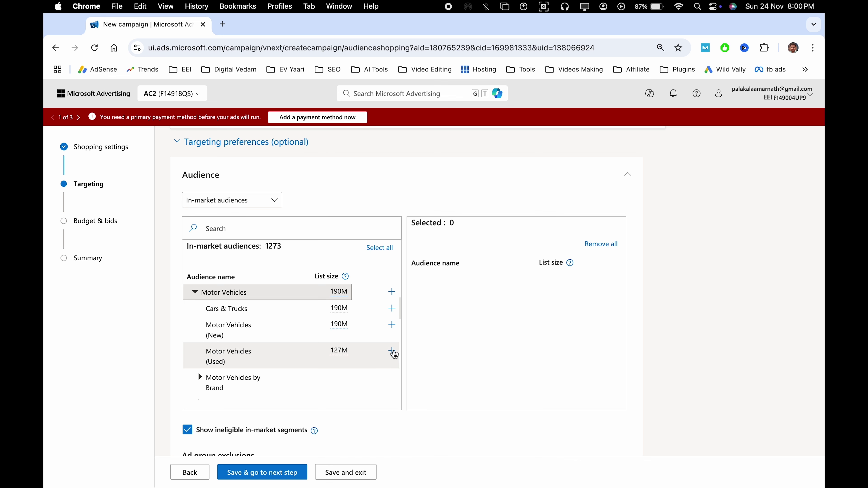
click(392, 351)
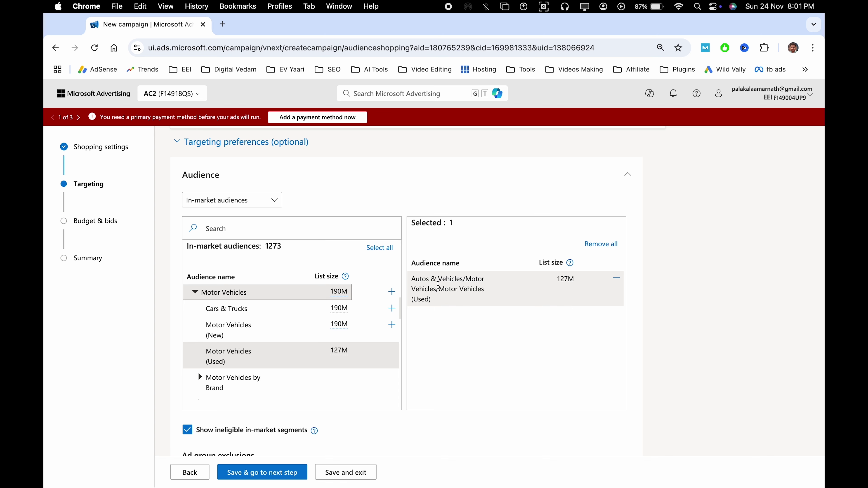
- Search for google in the Company targeting and target people who work for Google
scroll(392, 328, down, 8)
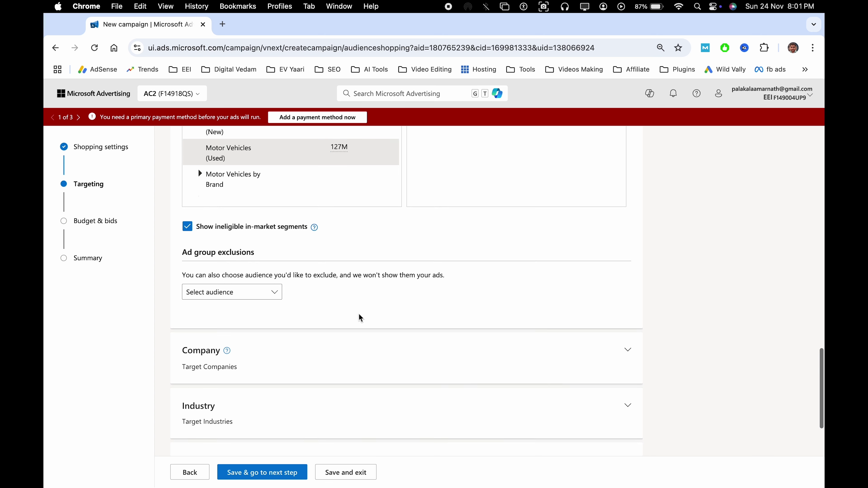
click(300, 281)
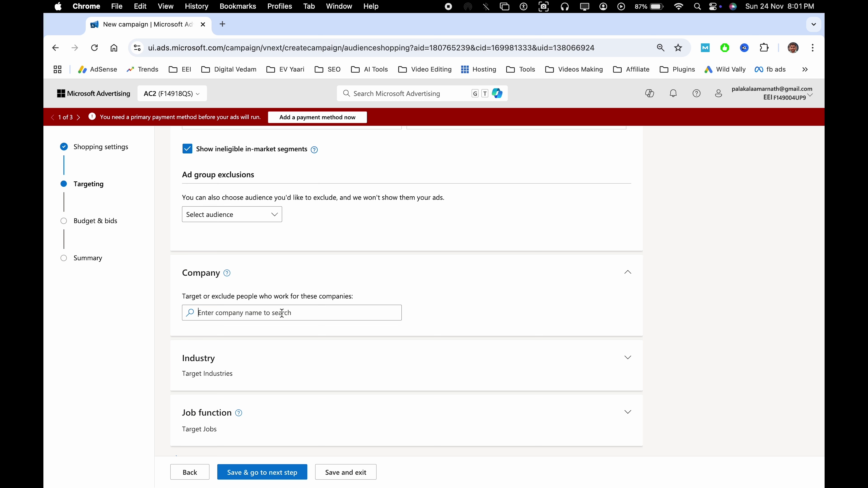
text(google)
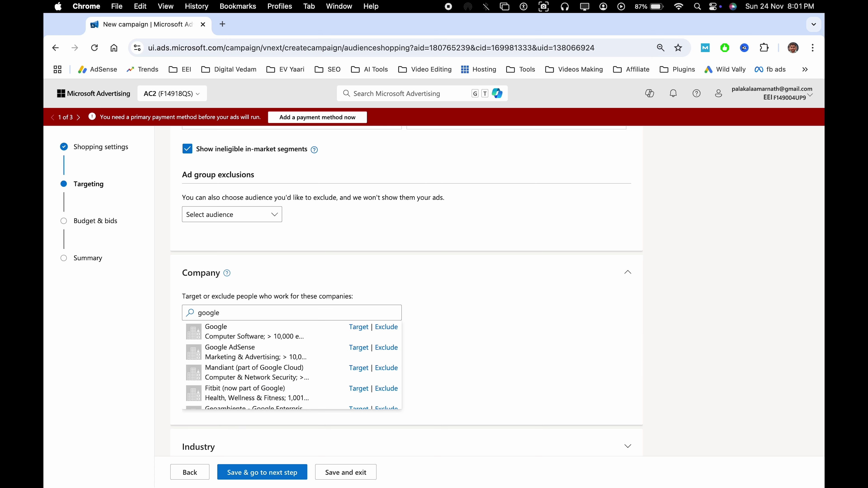
click(355, 328)
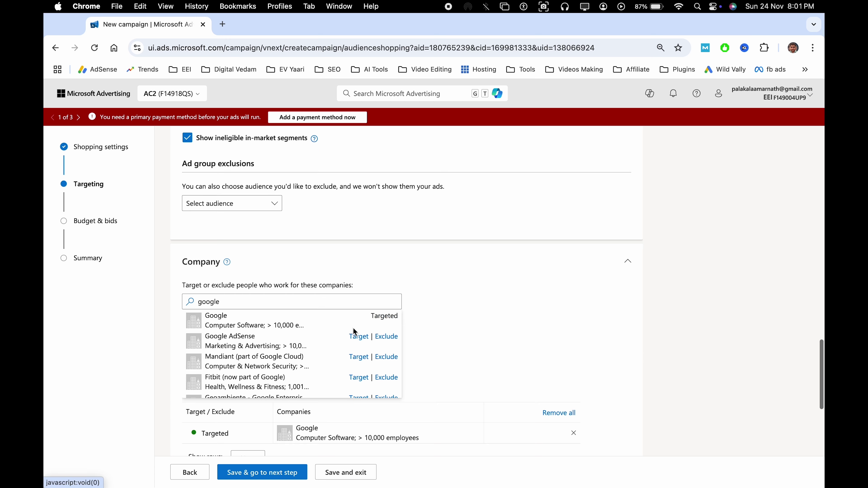
click(435, 283)
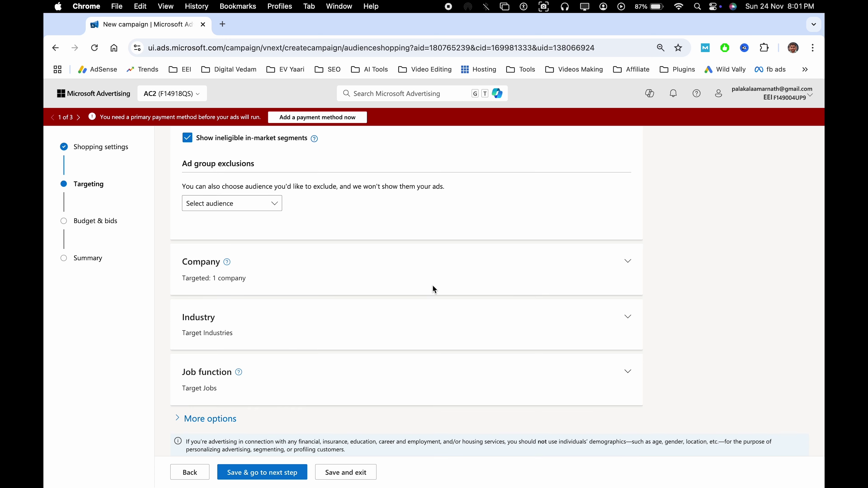
click(215, 279)
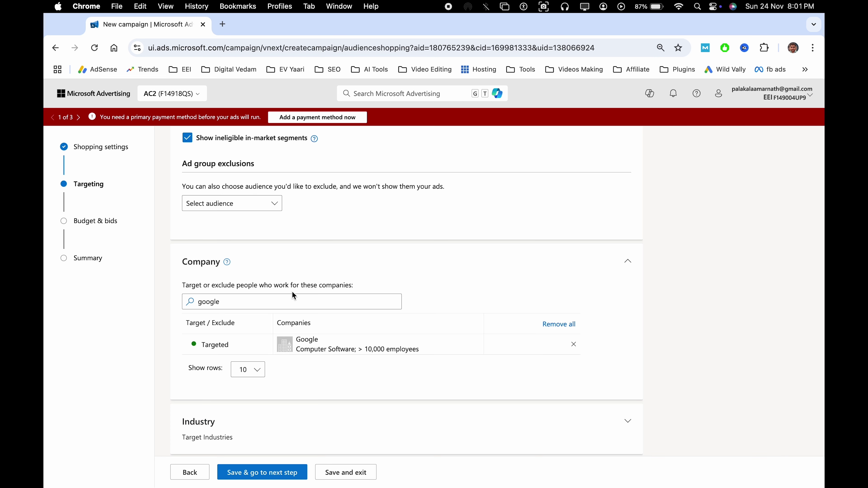
- Examine the Industry targeting categories, including the industries under Recreation & Travel, and collapse the section
scroll(351, 330, down, 2)
scroll(353, 335, down, 3)
click(237, 307)
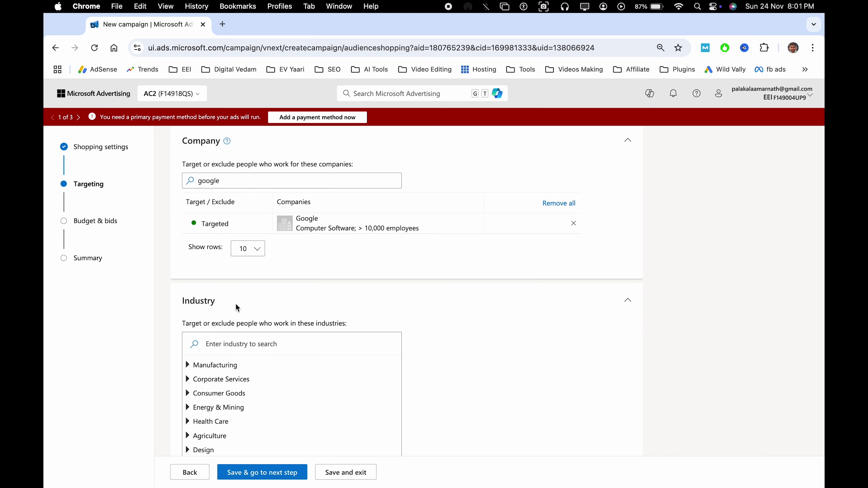
scroll(449, 312, down, 4)
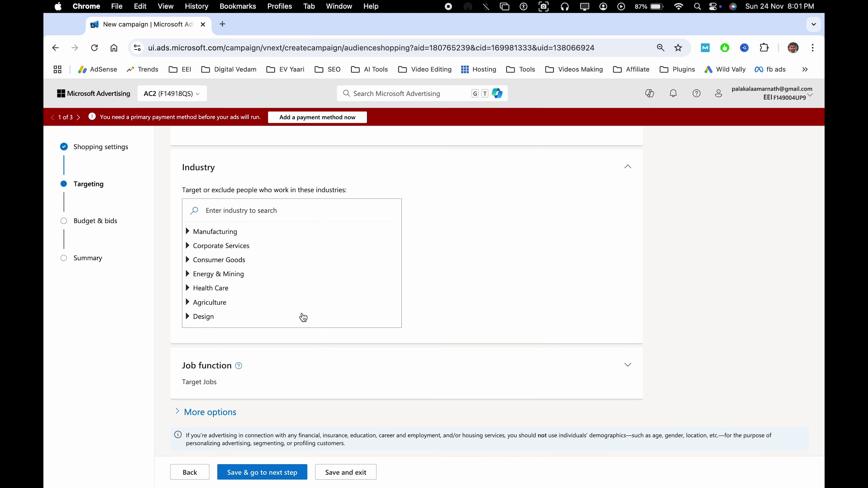
scroll(301, 314, up, 1)
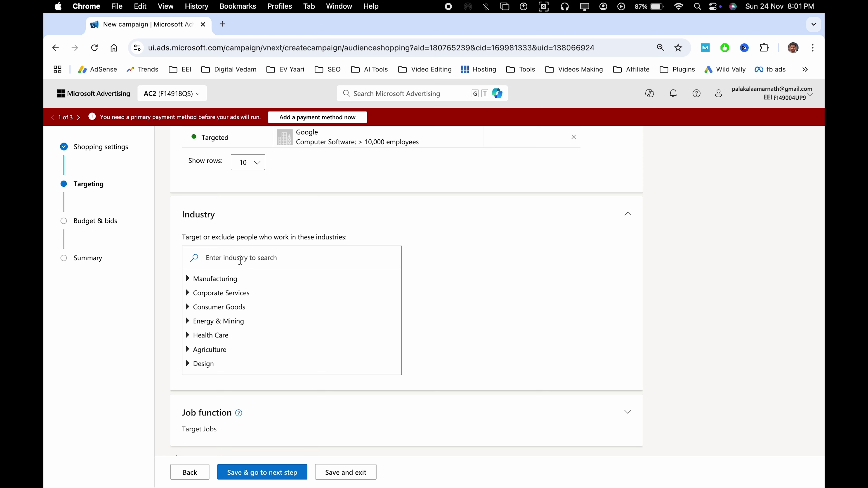
scroll(236, 308, down, 5)
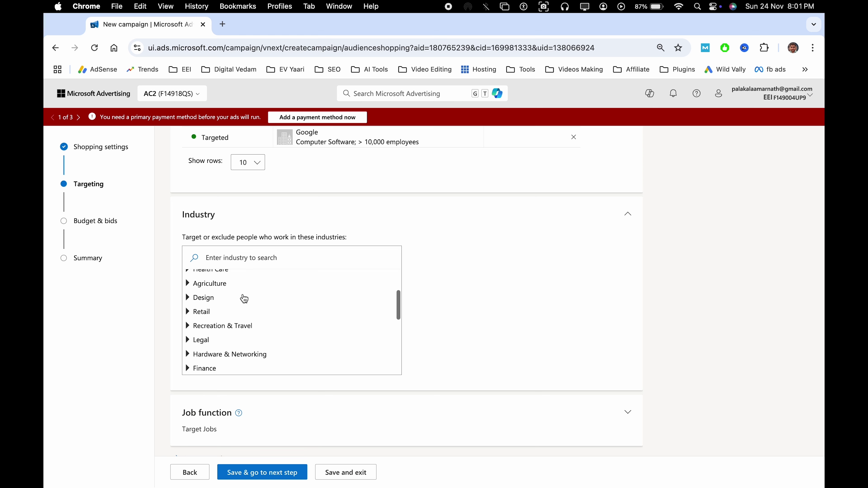
scroll(236, 315, up, 3)
click(253, 332)
scroll(253, 329, down, 2)
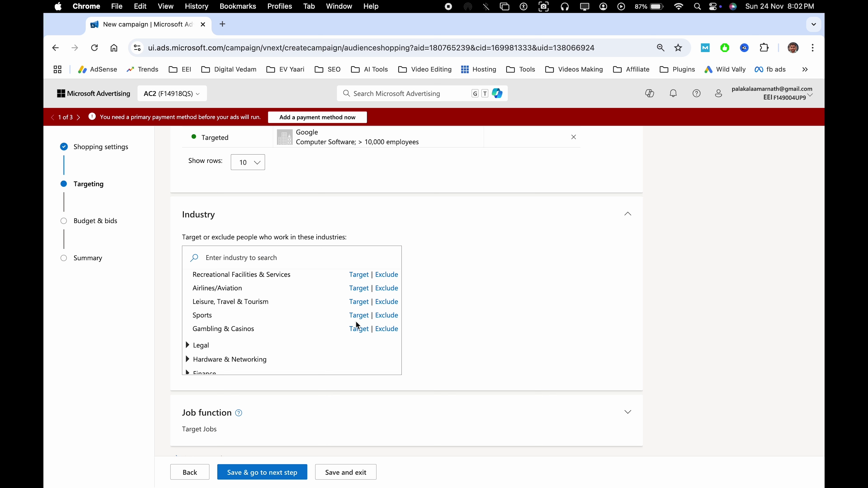
scroll(295, 334, down, 2)
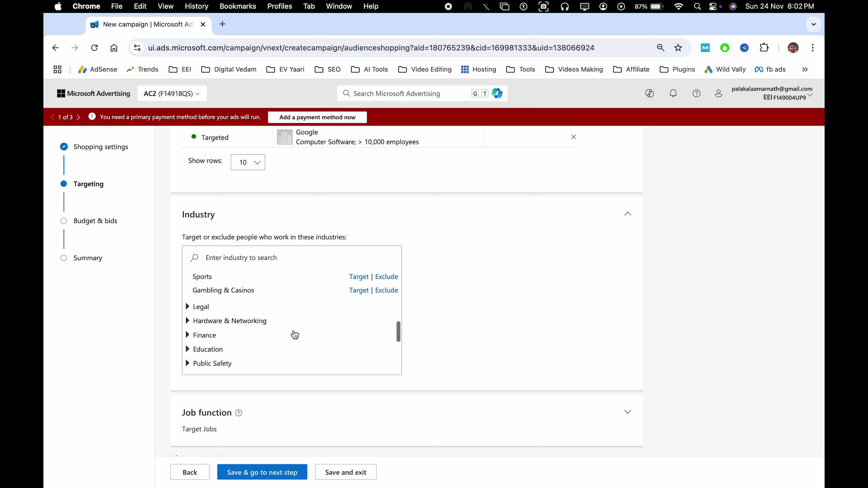
scroll(278, 341, down, 3)
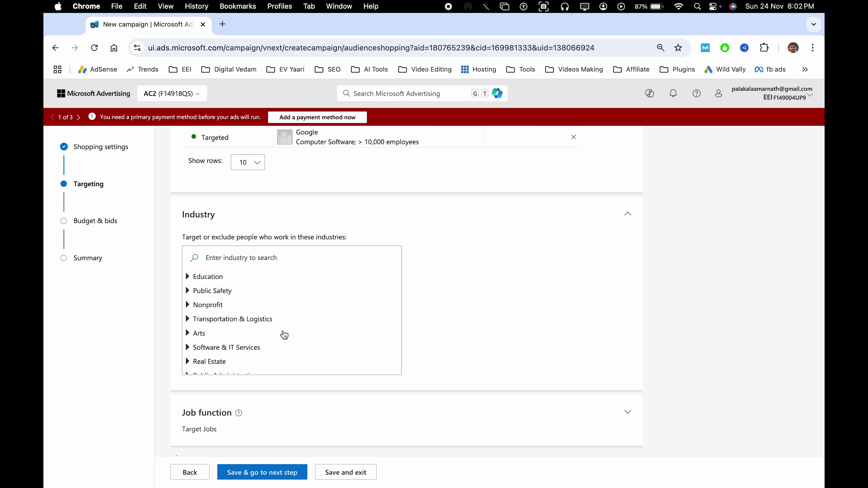
scroll(284, 335, down, 3)
scroll(342, 308, down, 3)
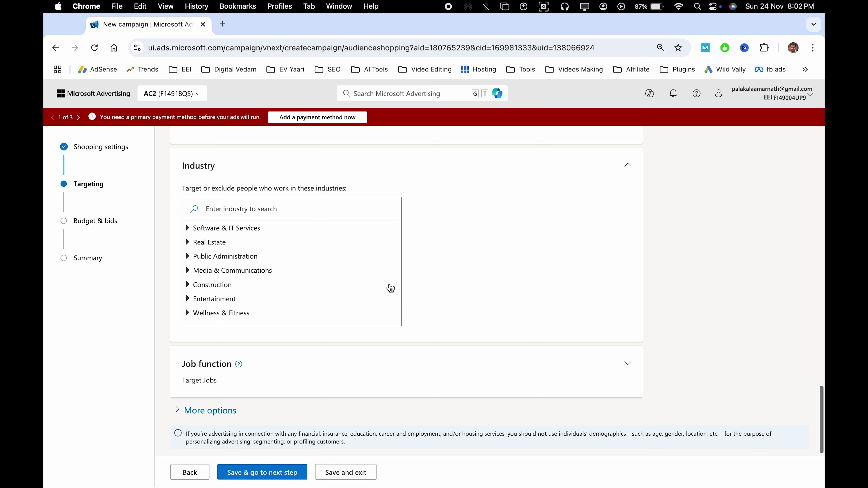
click(629, 167)
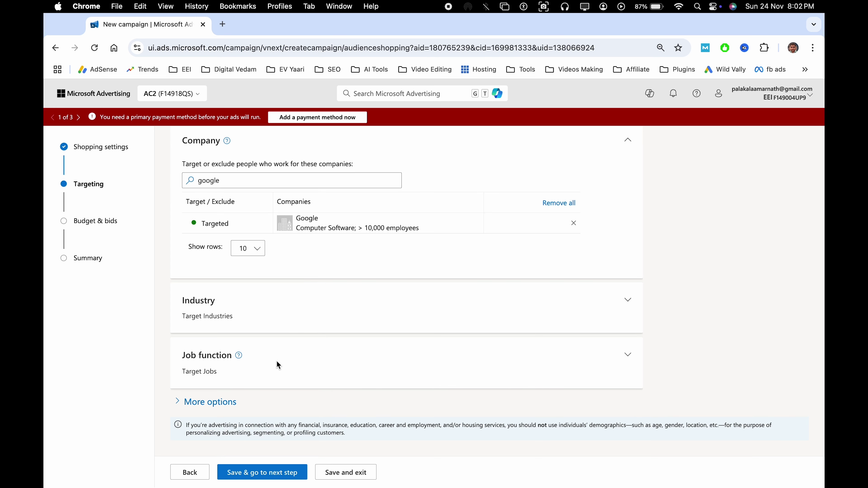
- Examine the job functions available for targeting or exclusion and collapse the section
click(323, 369)
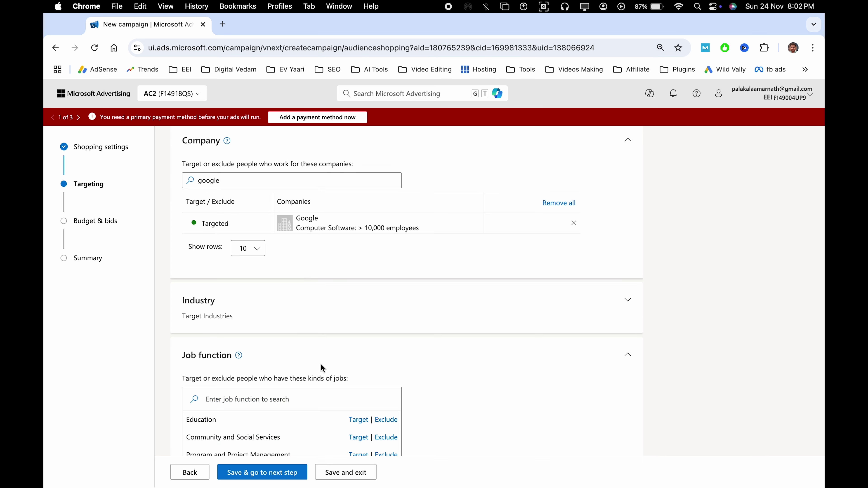
scroll(321, 365, down, 3)
scroll(309, 327, down, 5)
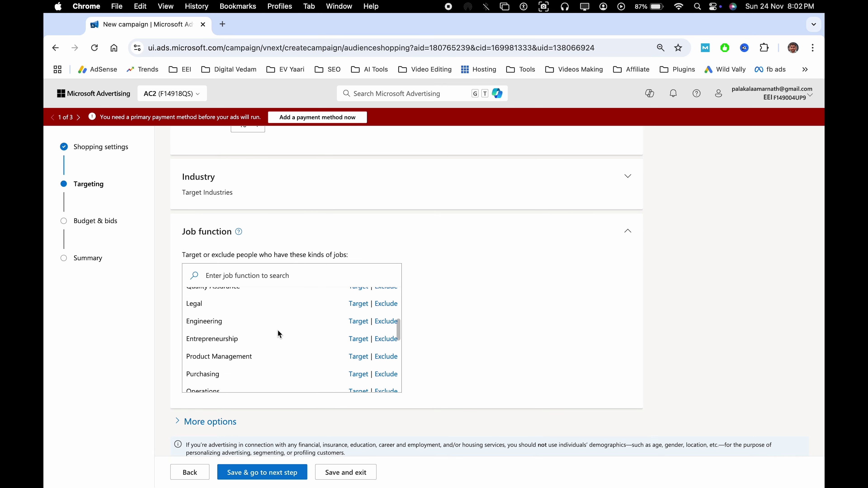
scroll(292, 341, down, 5)
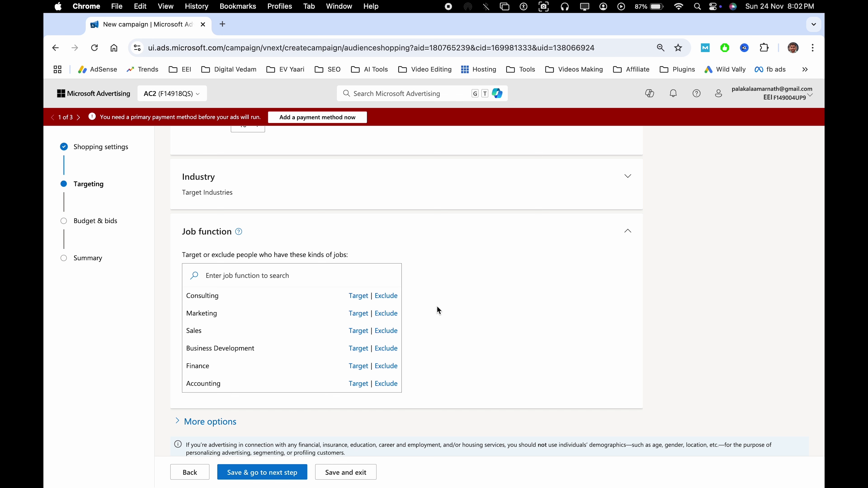
scroll(305, 340, down, 5)
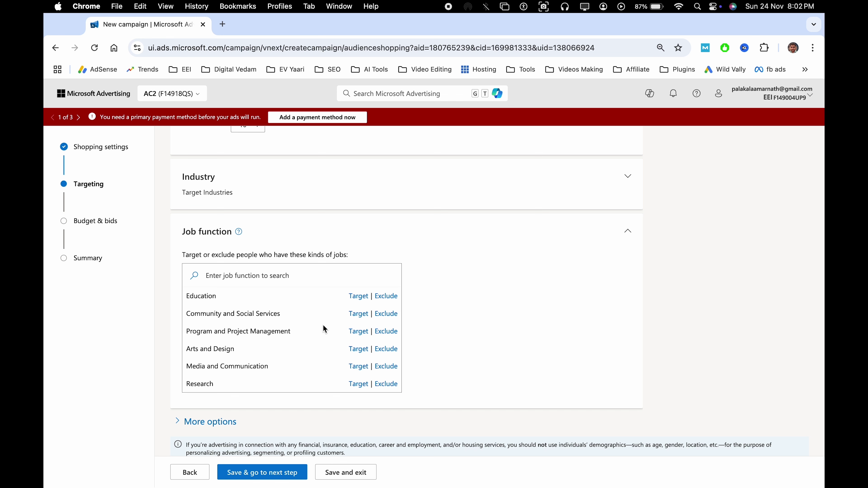
click(628, 231)
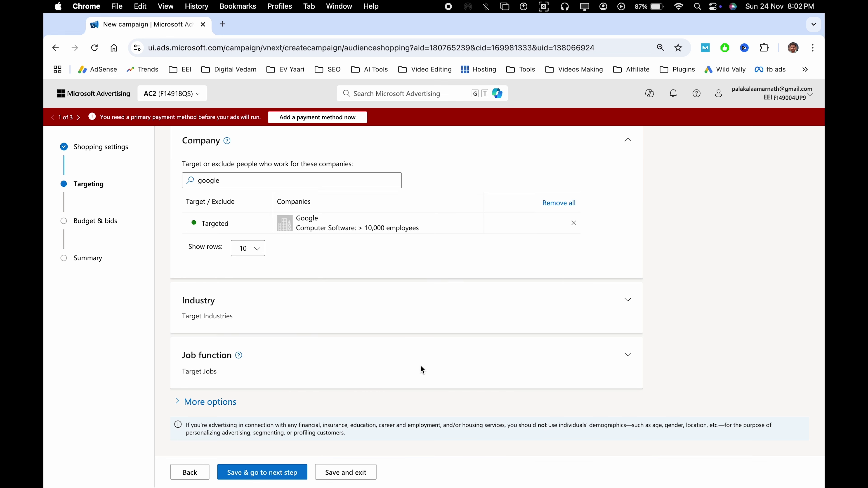
- Expand the additional targeting options and set the campaign to run with no end date
click(209, 403)
scroll(263, 335, down, 5)
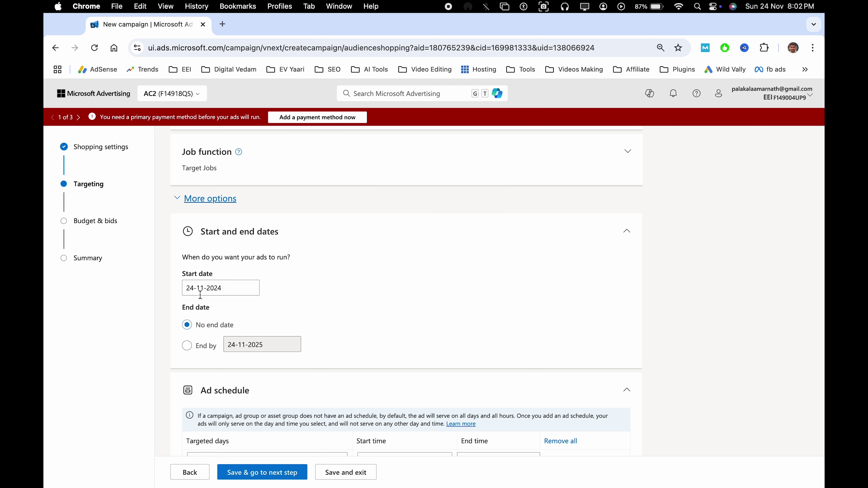
click(187, 346)
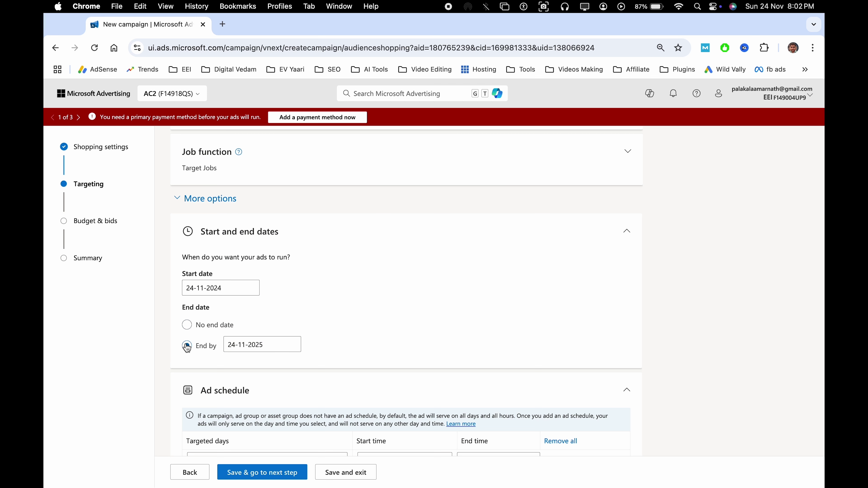
click(187, 326)
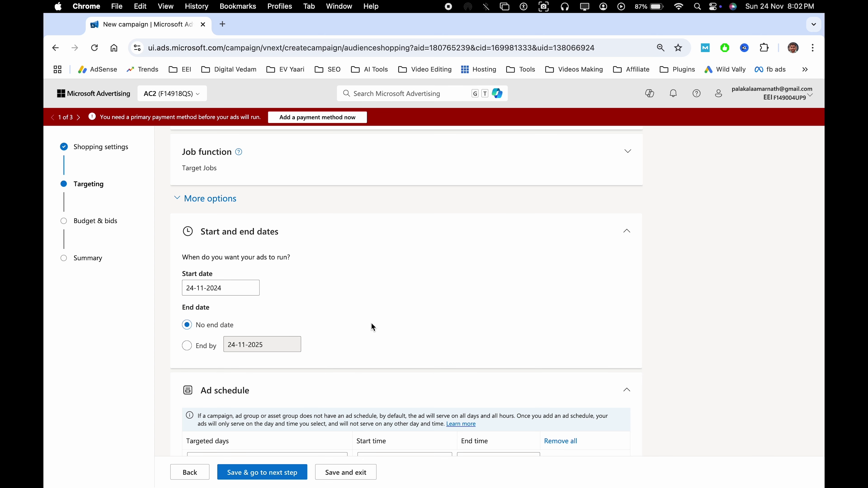
- Check the ad schedule's targeted days, keep All days, and save the targeting to proceed to the budget settings
scroll(322, 366, down, 3)
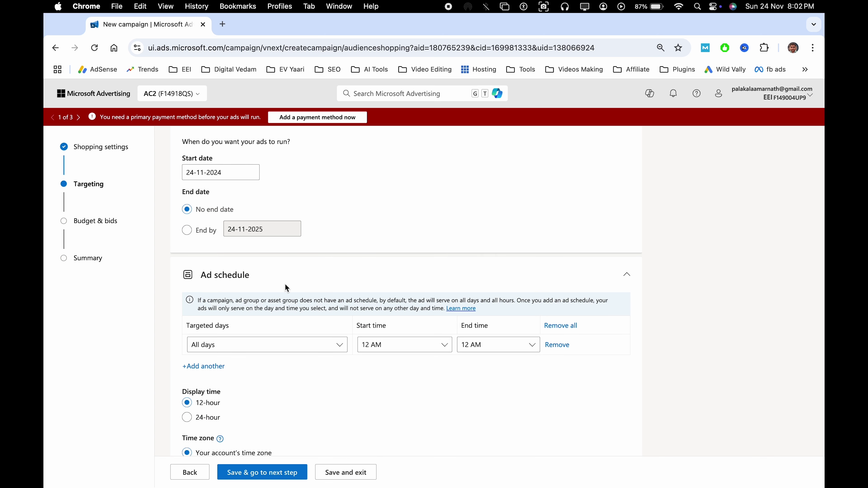
scroll(330, 276, down, 3)
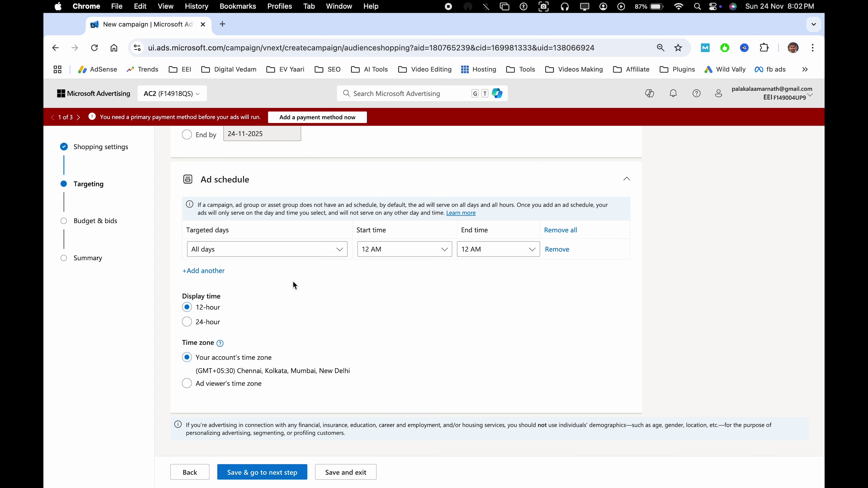
click(257, 253)
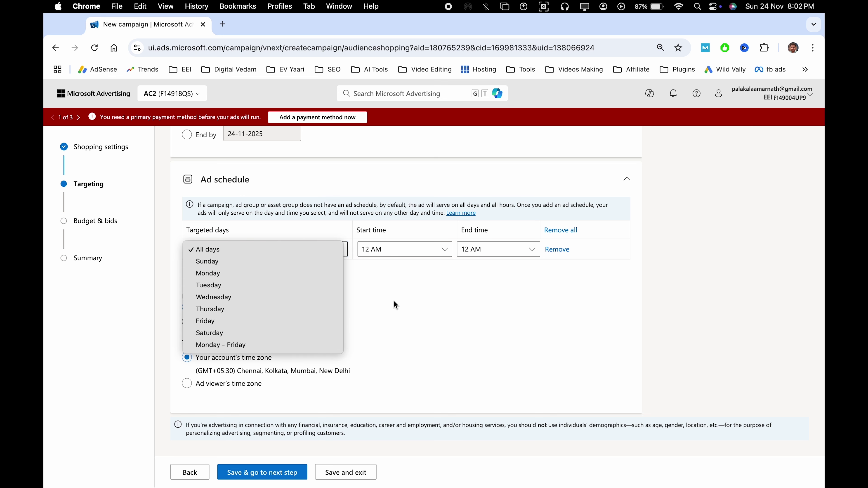
click(420, 285)
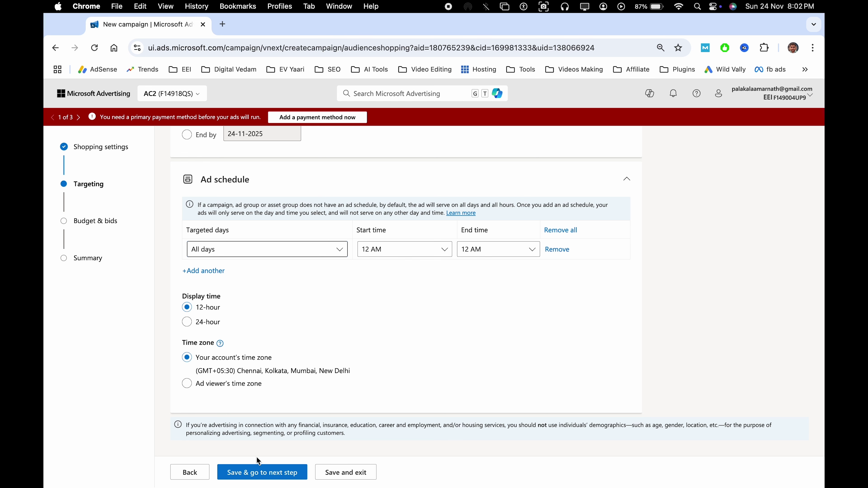
click(269, 475)
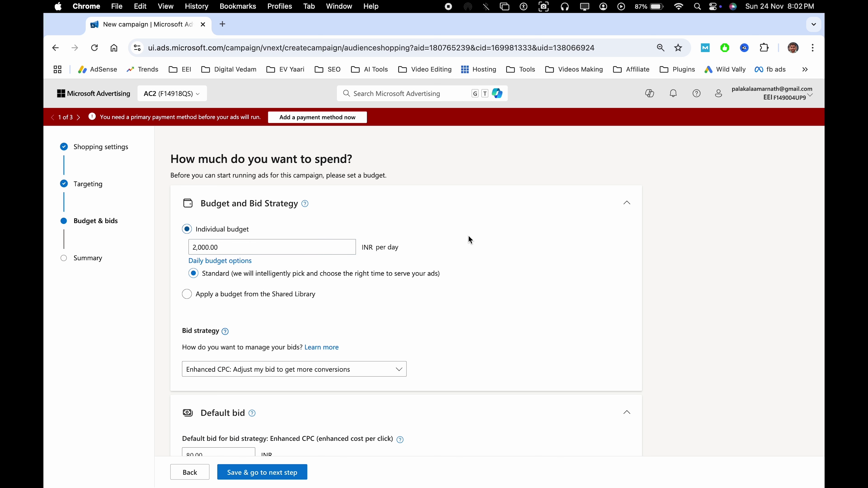
- Review the individual daily budget and the bid strategy settings
key(super+a)
click(321, 247)
key(super+a)
click(488, 259)
scroll(483, 268, down, 2)
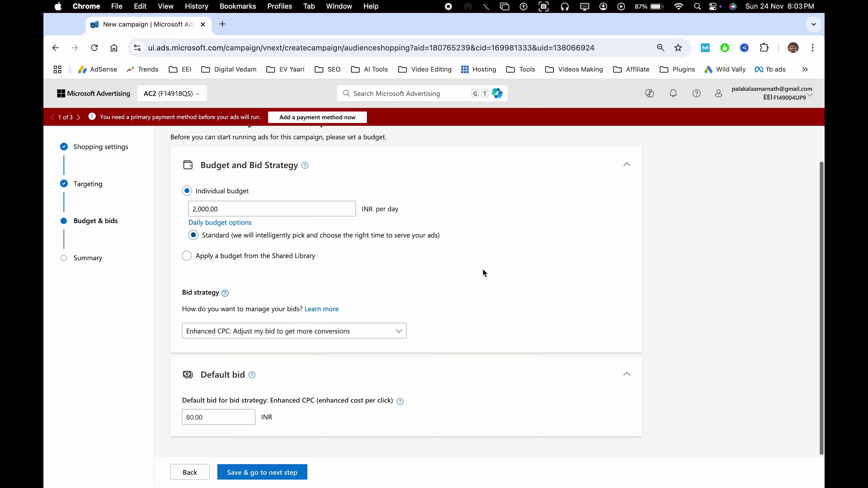
triple_click(237, 309)
click(256, 312)
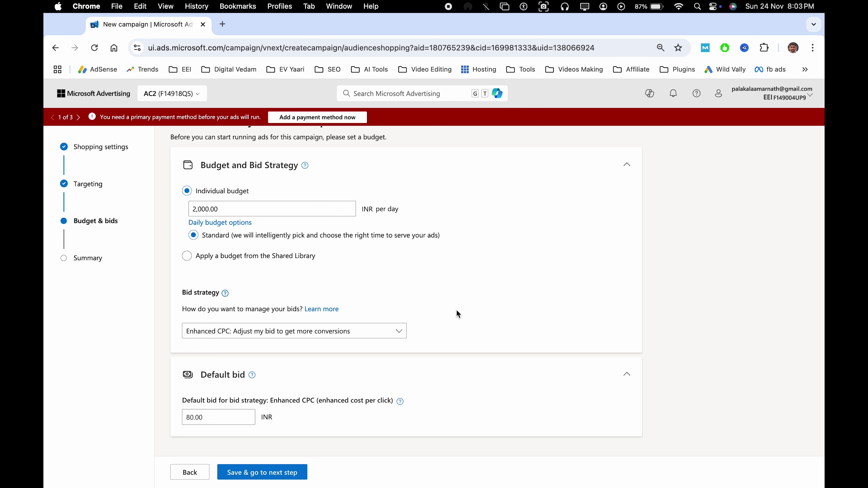
- Set the bid strategy to Maximize Conversions (automated bidding) and enable a target cost per acquisition
click(262, 333)
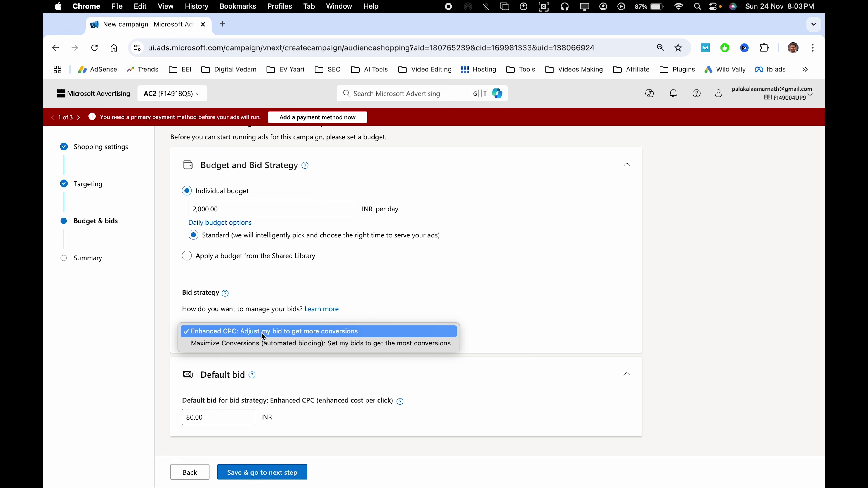
click(270, 343)
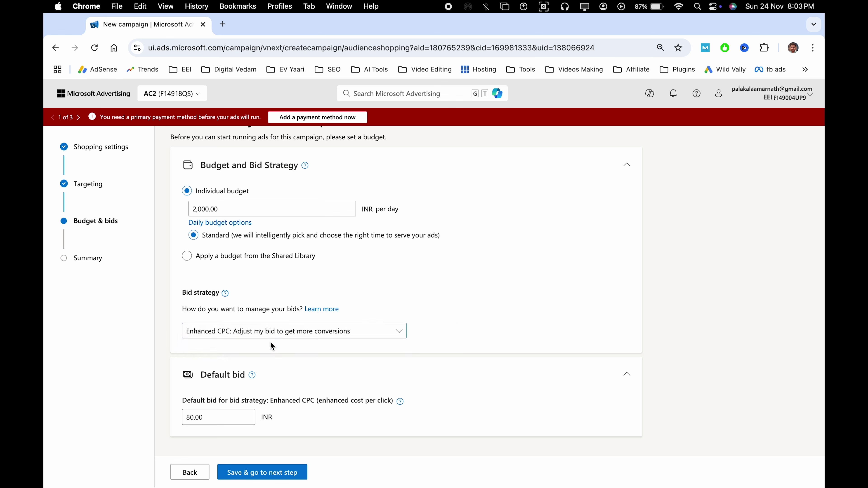
click(187, 385)
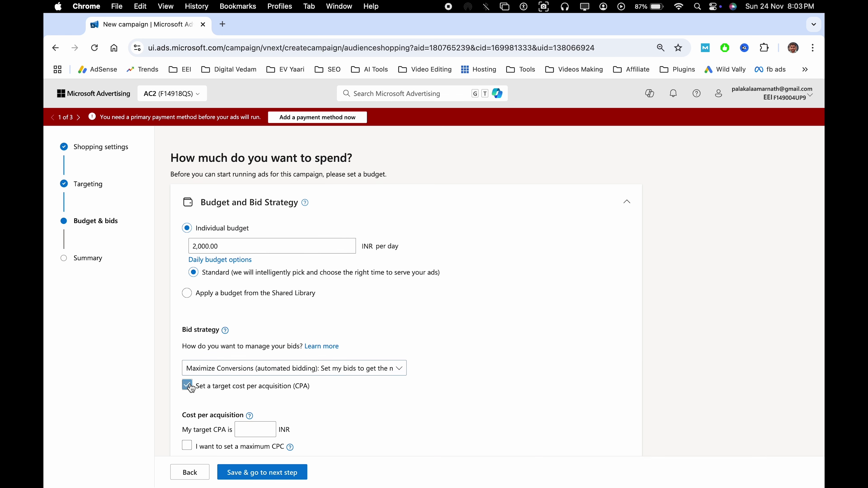
- Set the target cost per acquisition to 777 INR and take the campaign live from its summary
scroll(288, 406, down, 1)
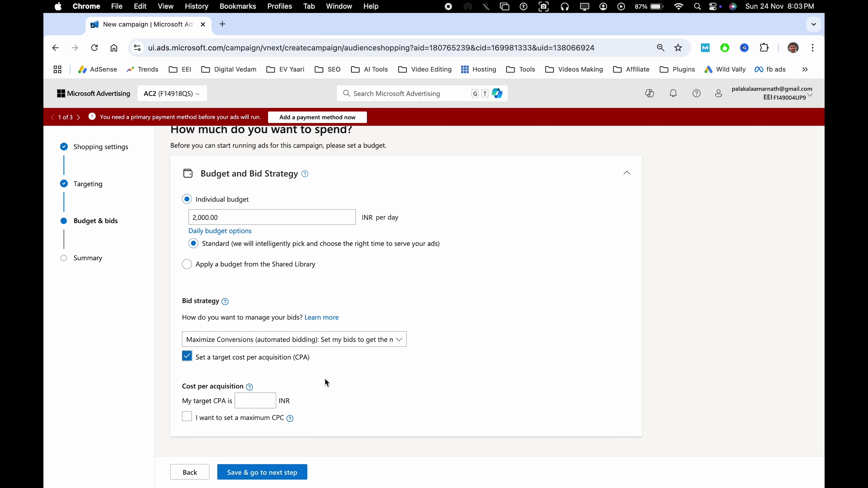
click(256, 399)
text(777)
click(277, 473)
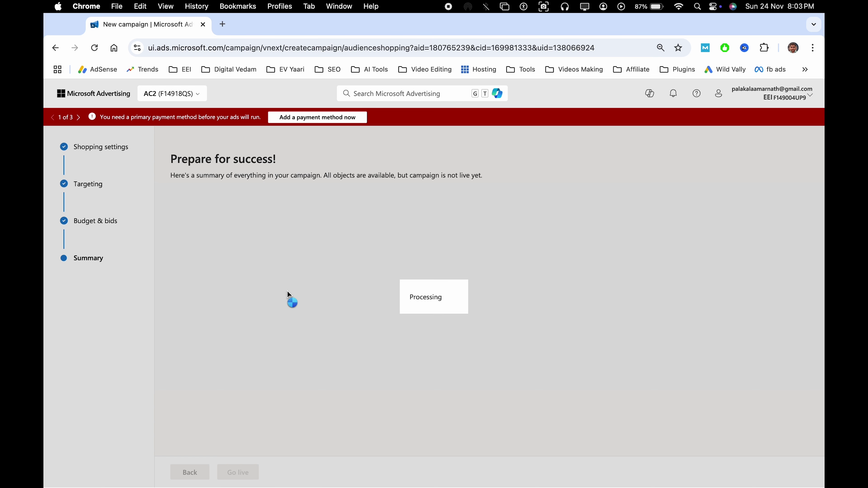
scroll(298, 273, down, 5)
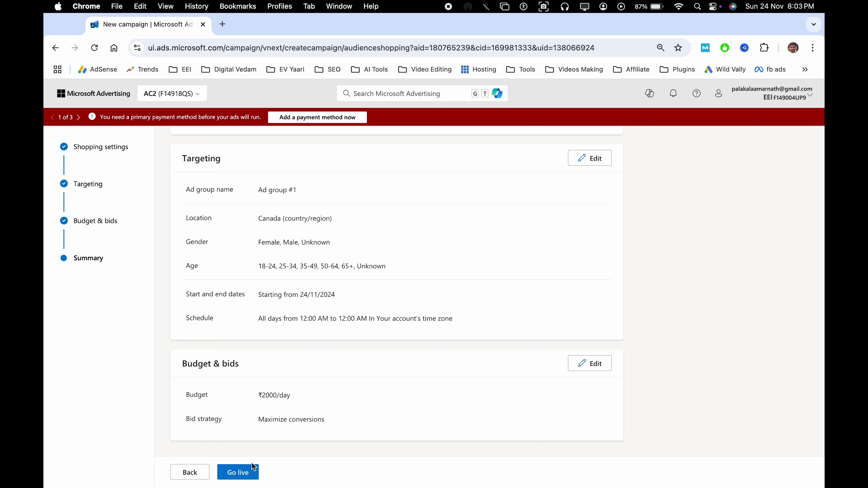
click(239, 473)
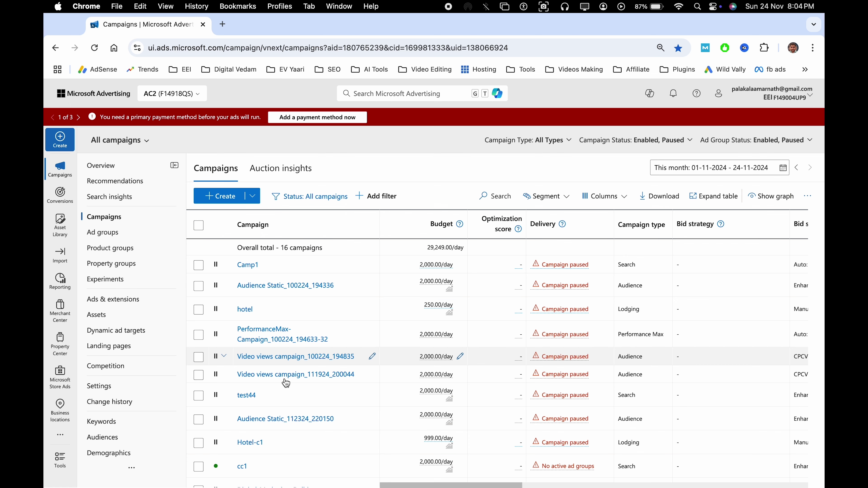
- Find the new Shopping_Audience campaign in the campaign list, view its ad groups, and return to the account level
scroll(287, 404, down, 5)
scroll(287, 425, down, 2)
scroll(222, 277, up, 2)
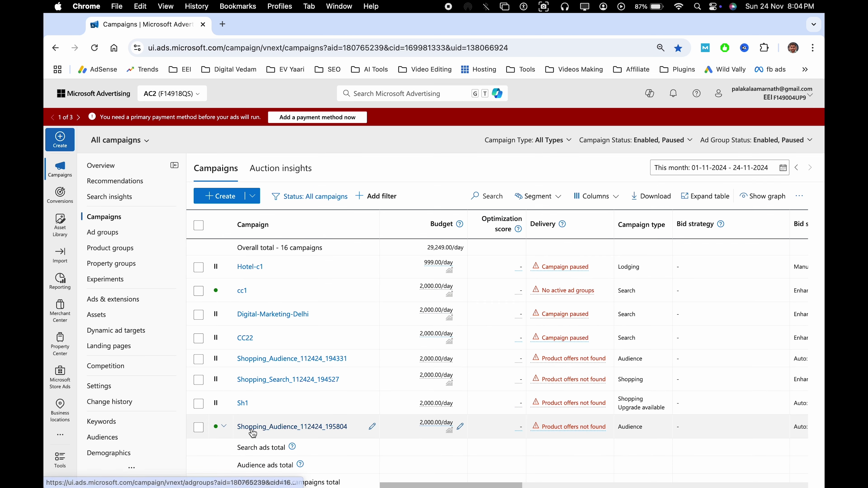
click(283, 431)
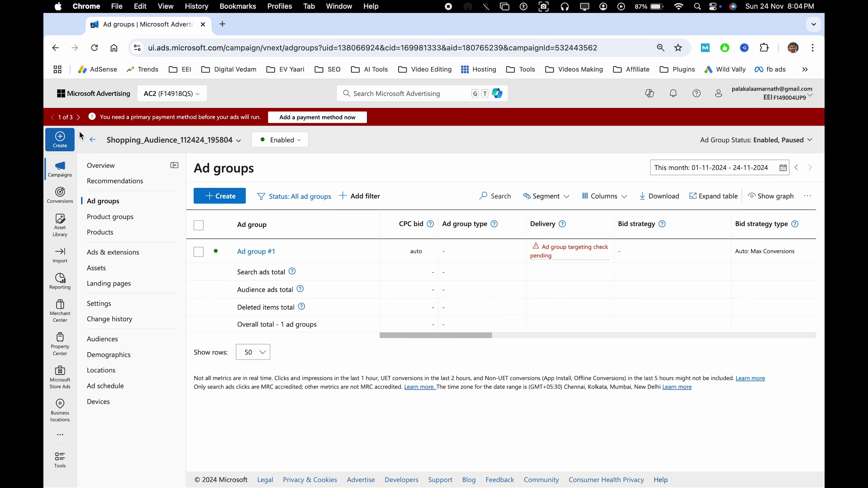
click(92, 140)
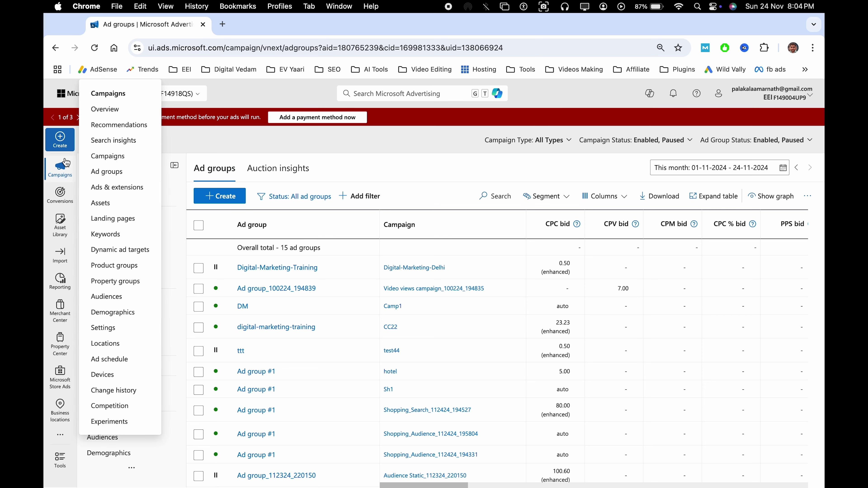
- Start a new shopping campaign, skipping the goal selection and choosing Search as the ad type
click(60, 139)
scroll(417, 340, down, 2)
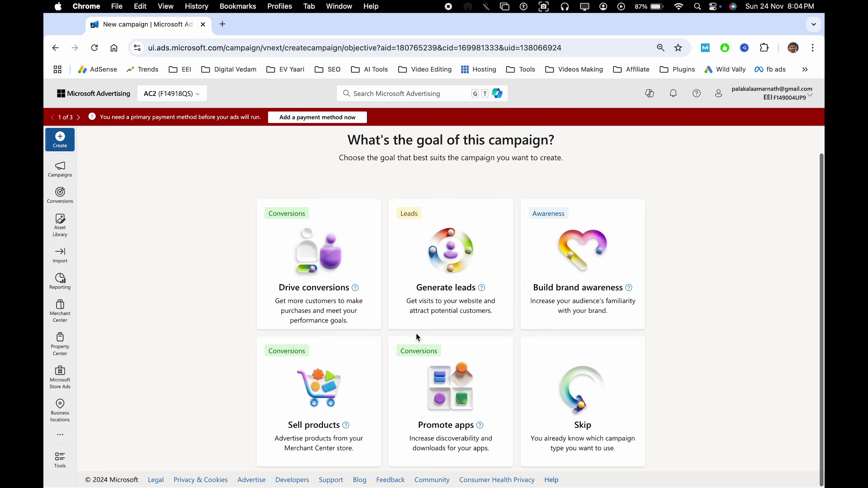
click(576, 386)
click(464, 297)
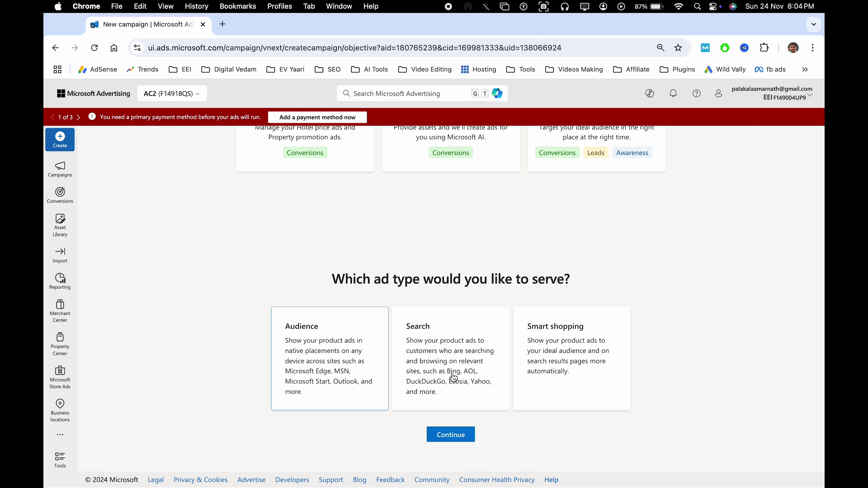
click(453, 378)
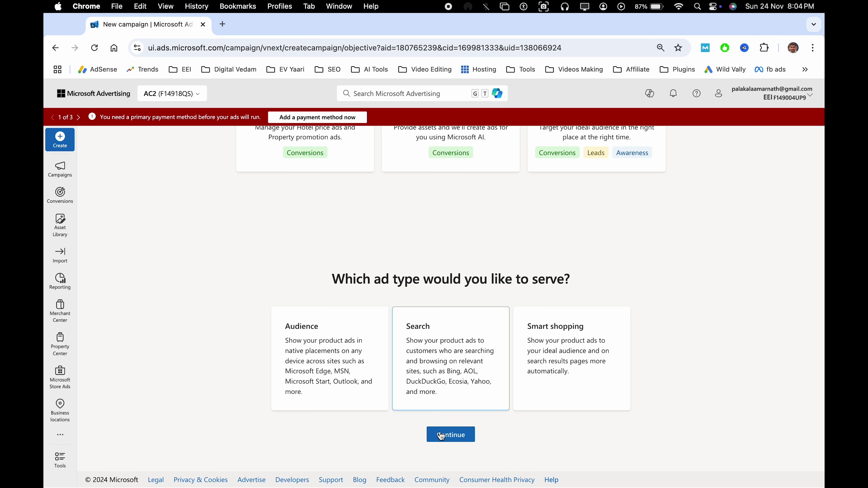
click(462, 441)
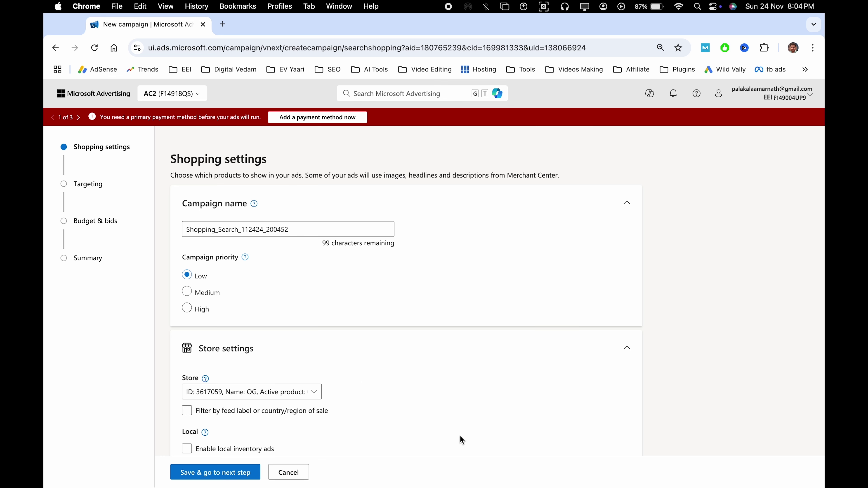
- Keep the default campaign name, low priority and selected store, and enable local inventory ads
click(228, 232)
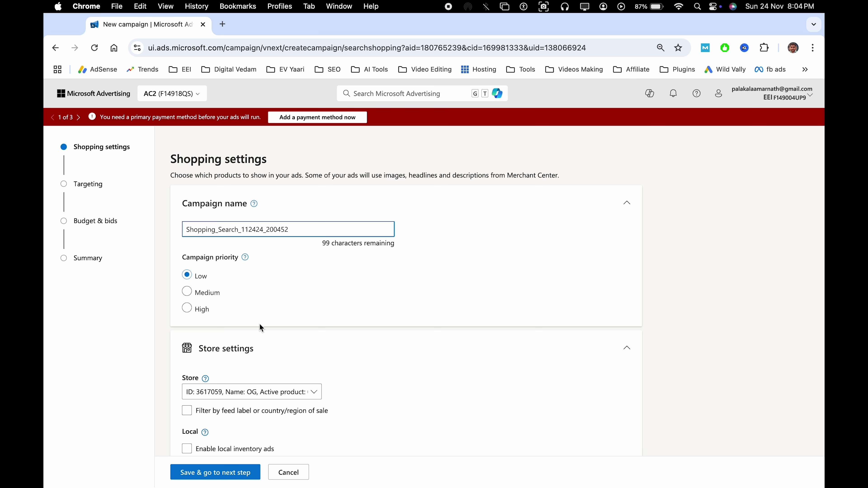
scroll(254, 327, down, 3)
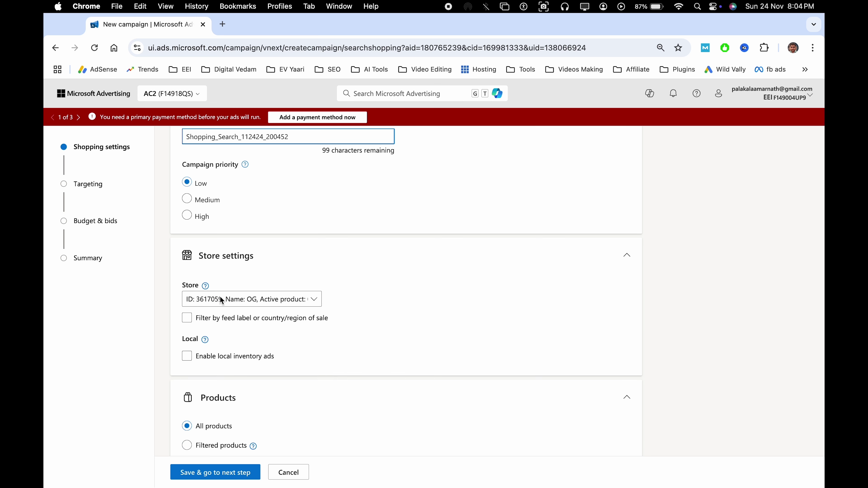
click(395, 288)
scroll(376, 286, down, 3)
click(187, 246)
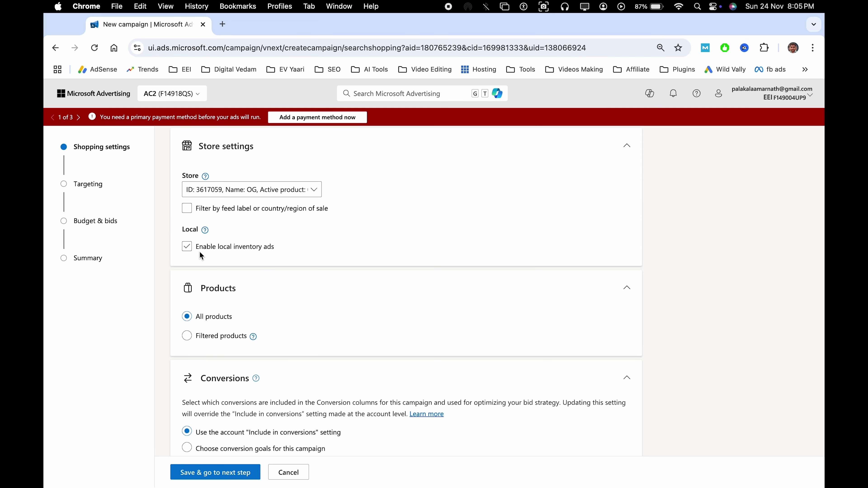
click(187, 251)
click(189, 253)
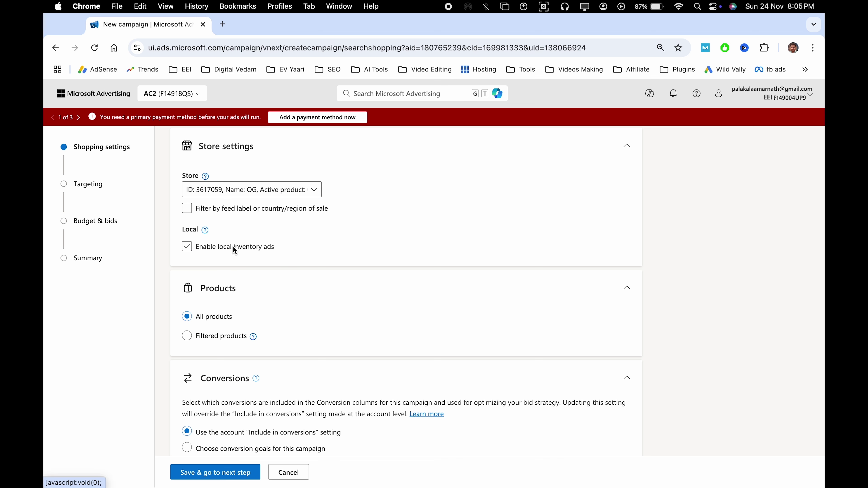
click(189, 247)
- Check the filtered products option, keep All products, and save the shopping settings to proceed to targeting
scroll(278, 304, down, 3)
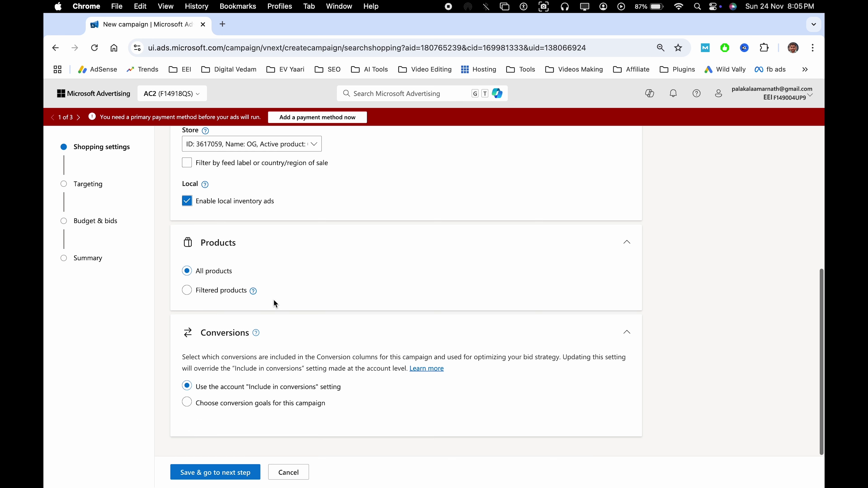
click(187, 291)
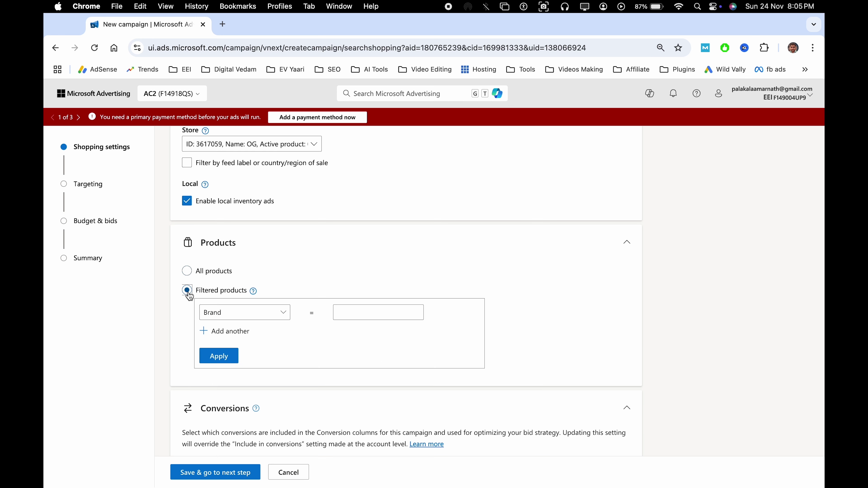
click(187, 271)
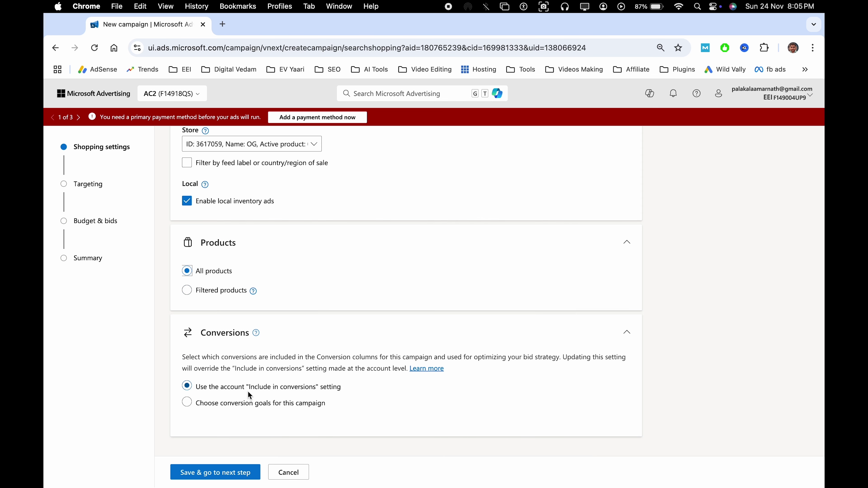
click(229, 472)
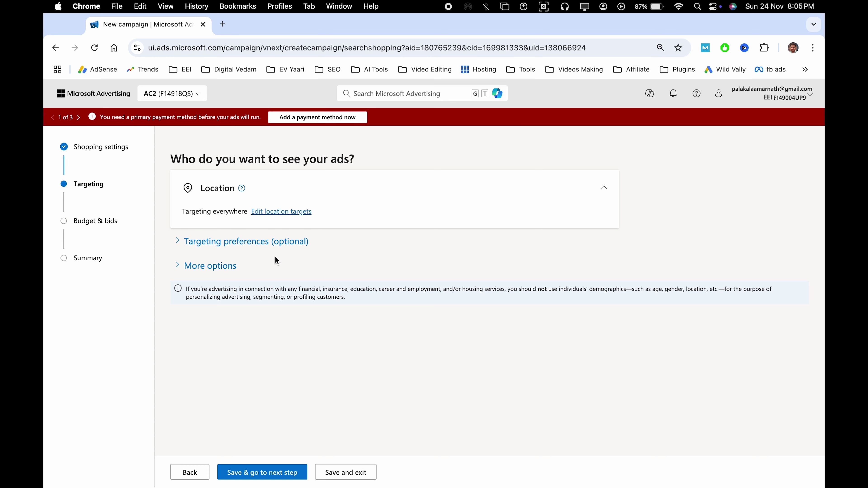
- Switch the location targeting to specific locations and target Canada (country/region)
click(278, 213)
click(235, 261)
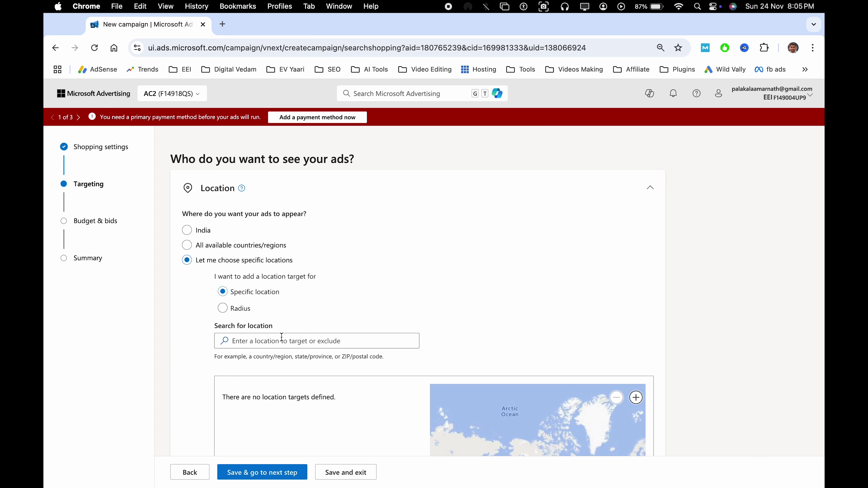
click(281, 340)
text(canada)
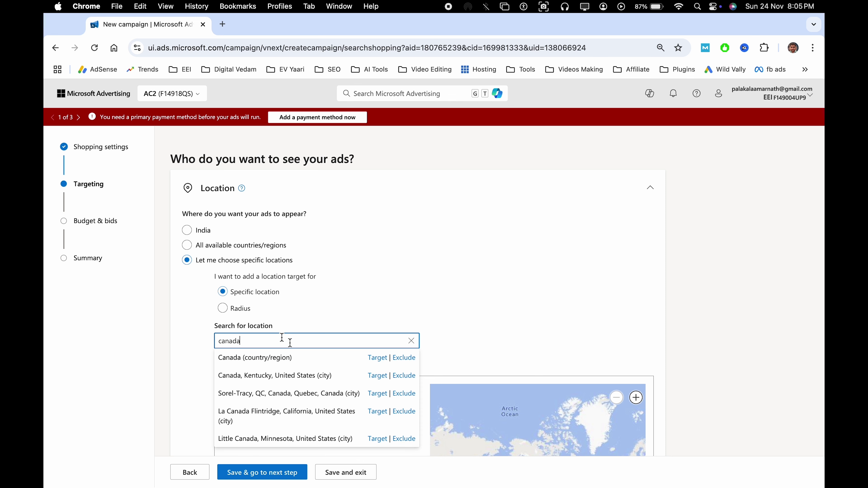
click(377, 358)
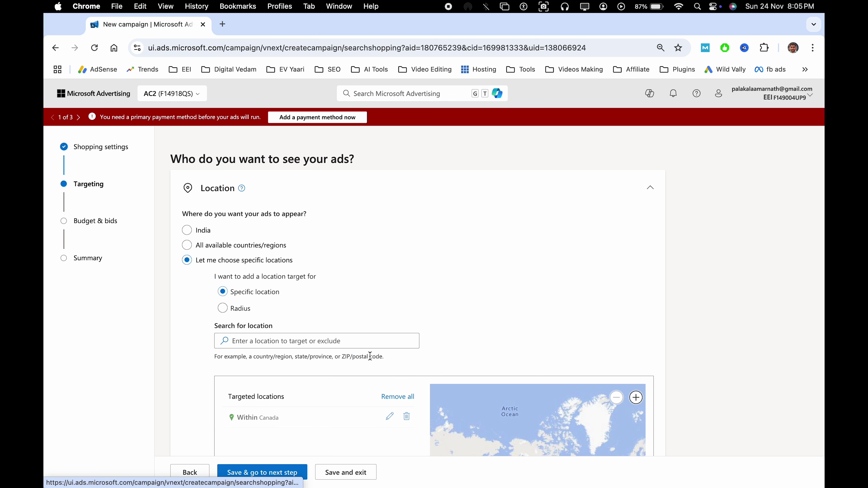
- Add a radius target of 25 miles around Toronto, Ontario, Canada, and remove the country-wide Canada target
scroll(289, 344, down, 3)
click(267, 261)
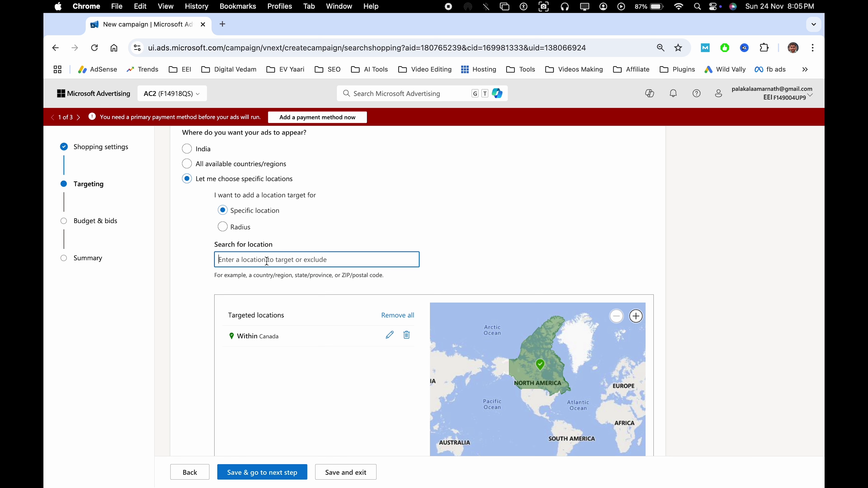
click(226, 228)
click(278, 261)
text(tor)
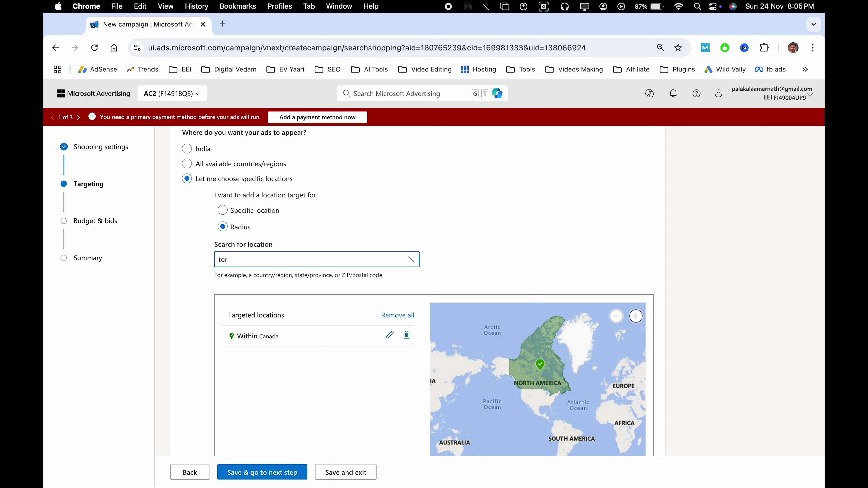
text(o)
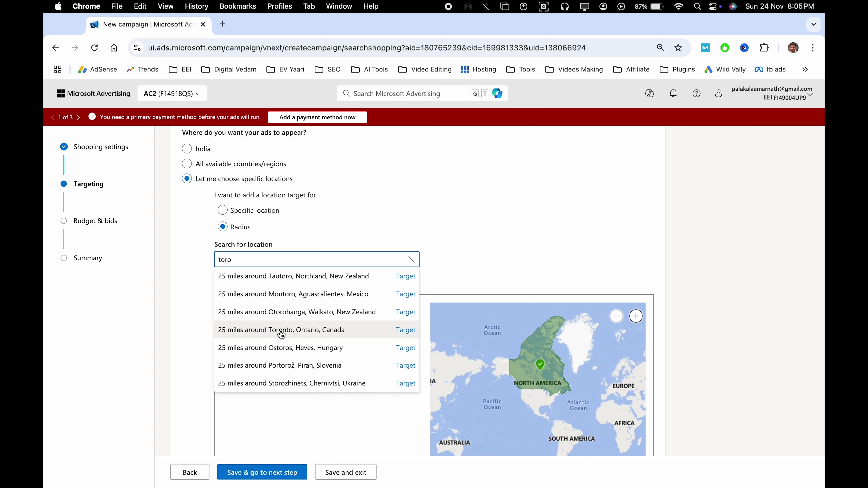
click(406, 330)
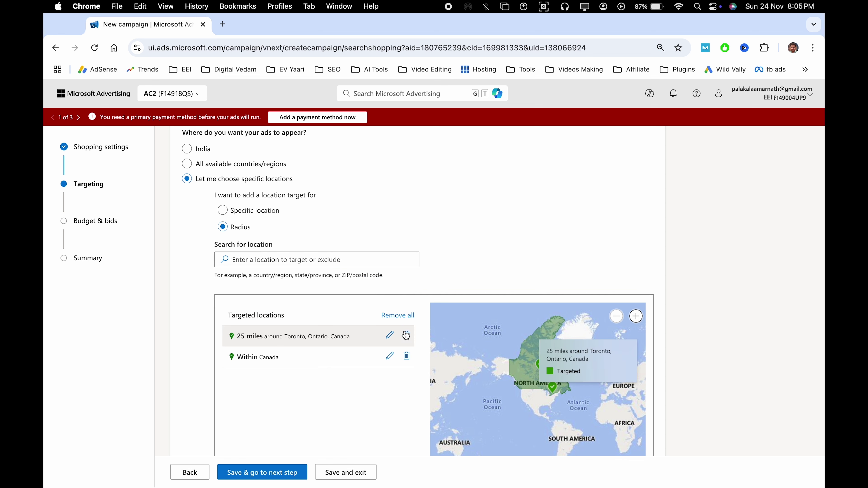
click(407, 357)
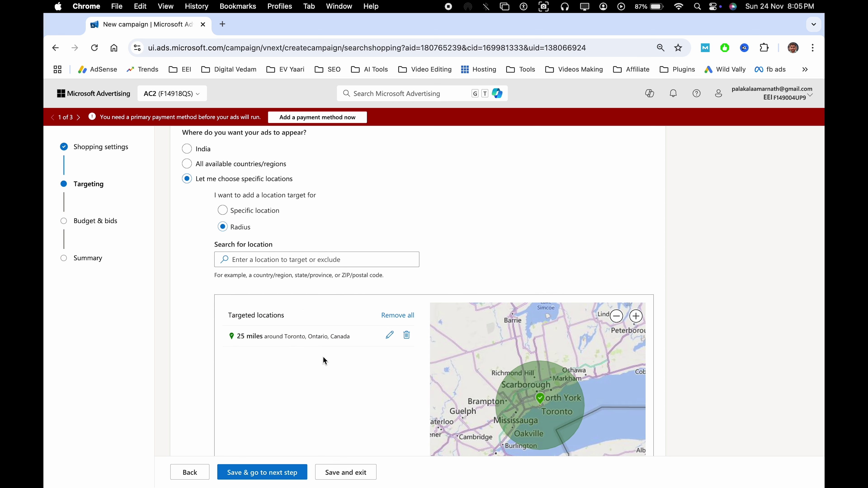
click(390, 335)
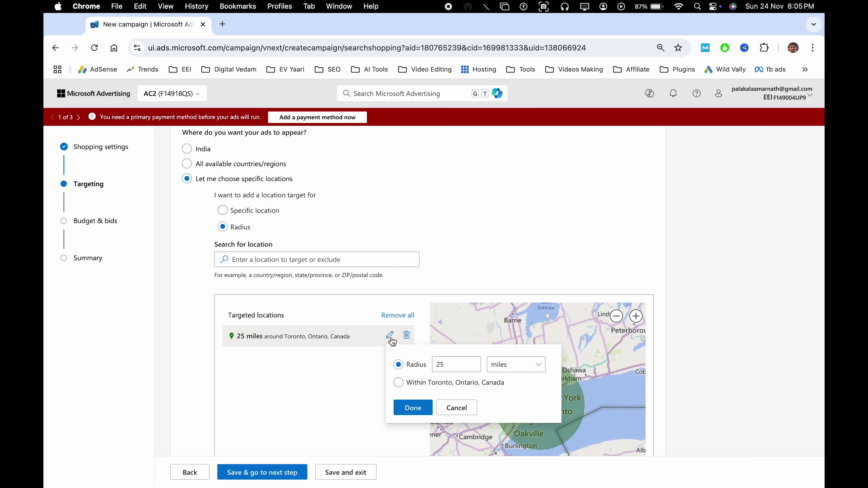
click(461, 369)
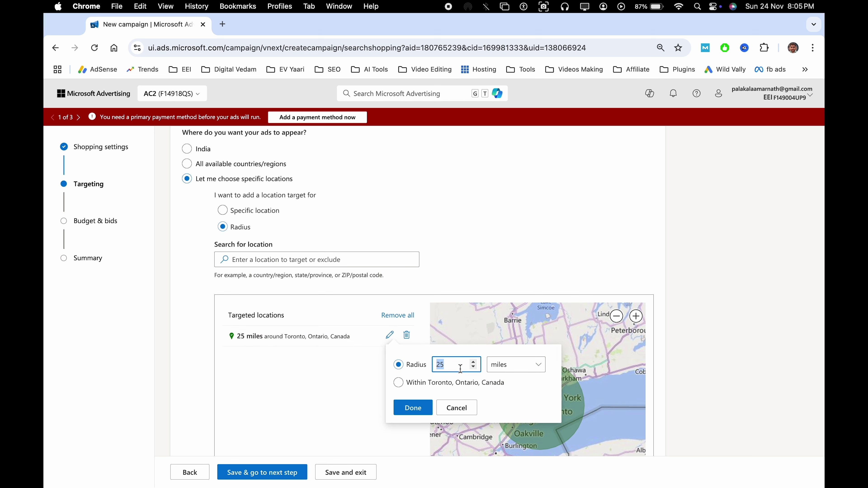
text(29)
click(513, 368)
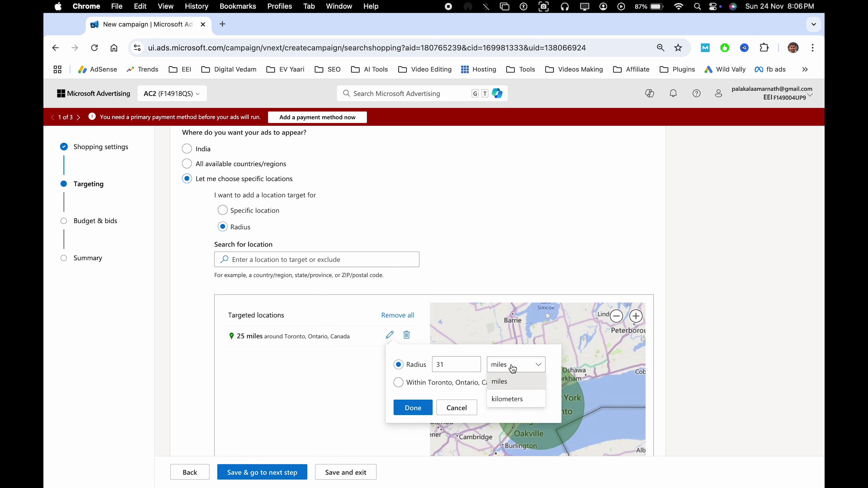
click(523, 398)
click(462, 409)
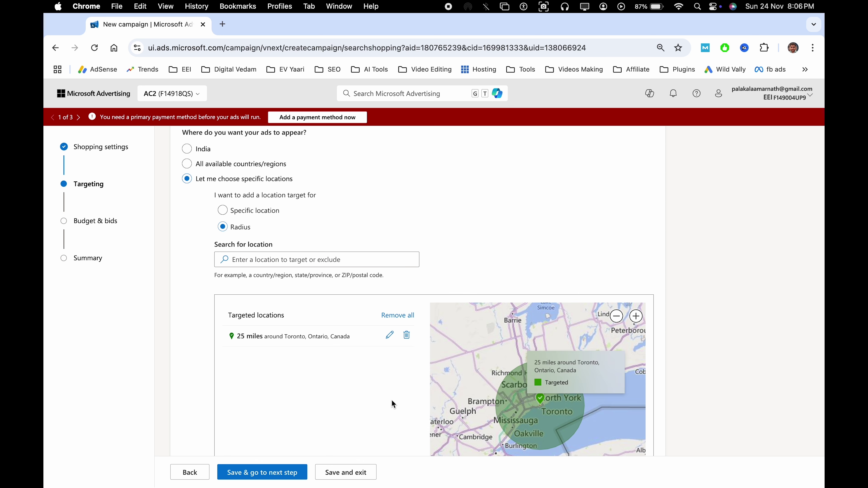
- In the optional targeting preferences, set device bid modifiers and decrease the Computers bid by 70%
scroll(326, 381, down, 2)
scroll(328, 385, down, 6)
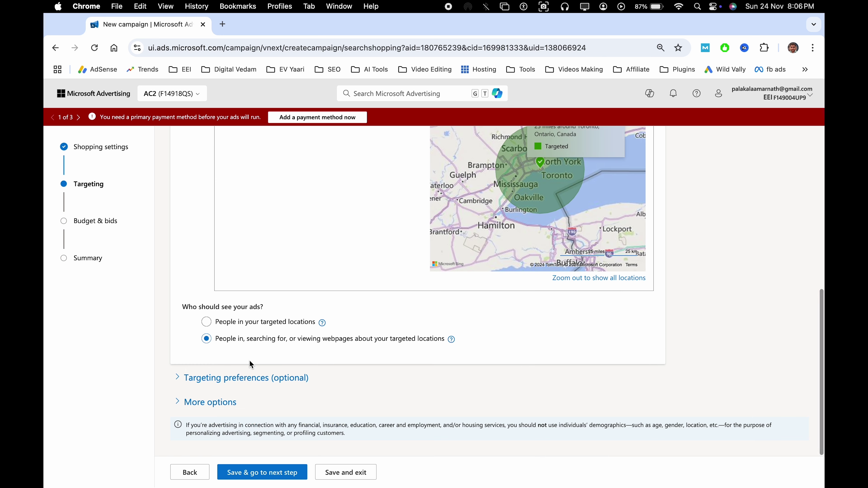
click(239, 387)
scroll(239, 386, down, 3)
click(334, 358)
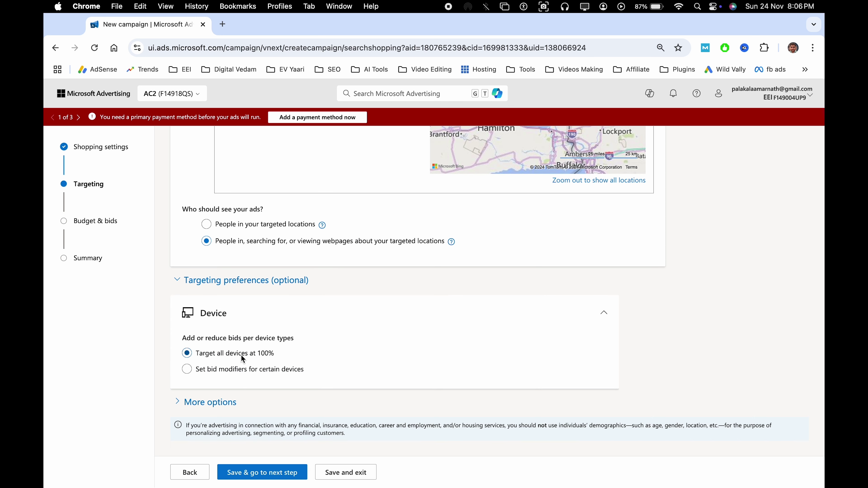
click(230, 371)
scroll(230, 371, down, 3)
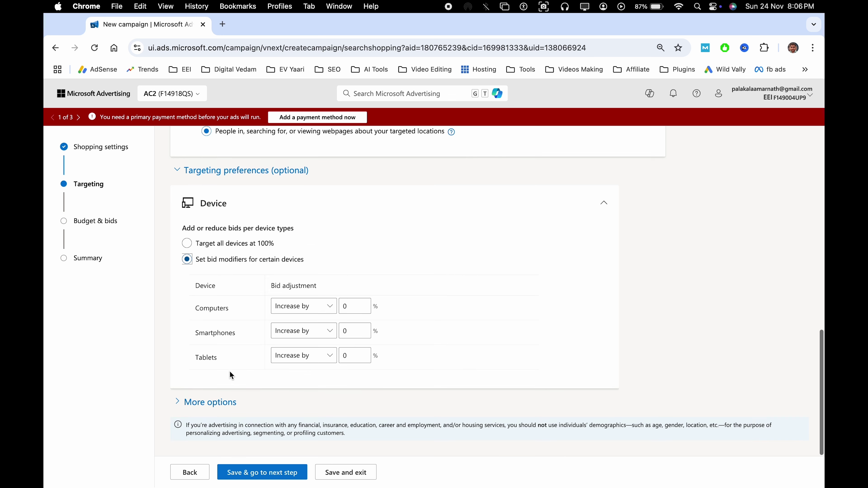
click(316, 311)
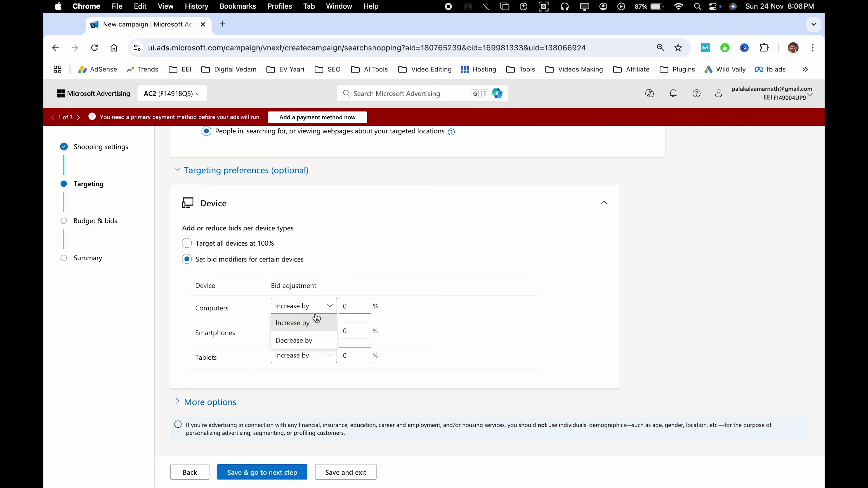
click(318, 341)
click(349, 309)
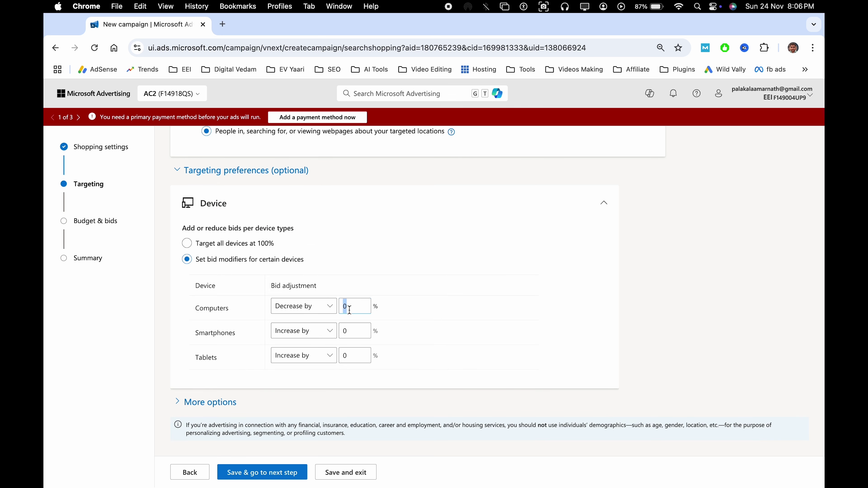
text(70)
- Review the date and ad schedule options, limit ad distribution to Microsoft sites and select traffic, and save the targeting
click(209, 402)
scroll(222, 342, down, 7)
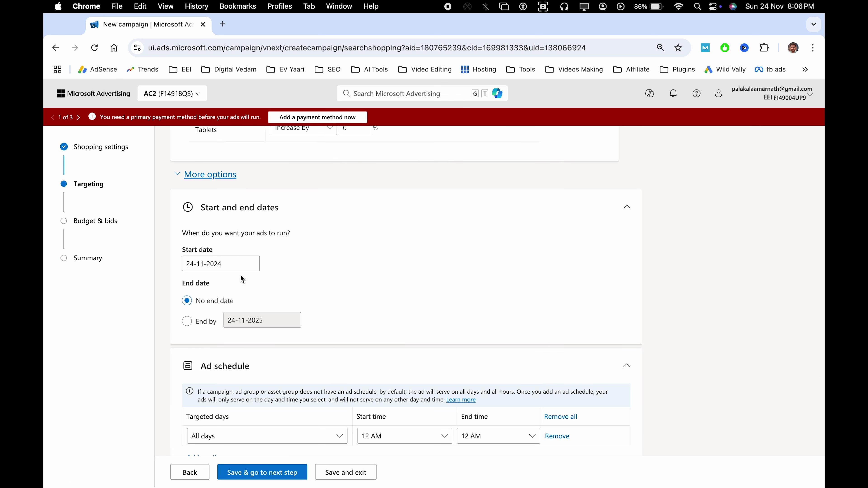
scroll(349, 306, down, 10)
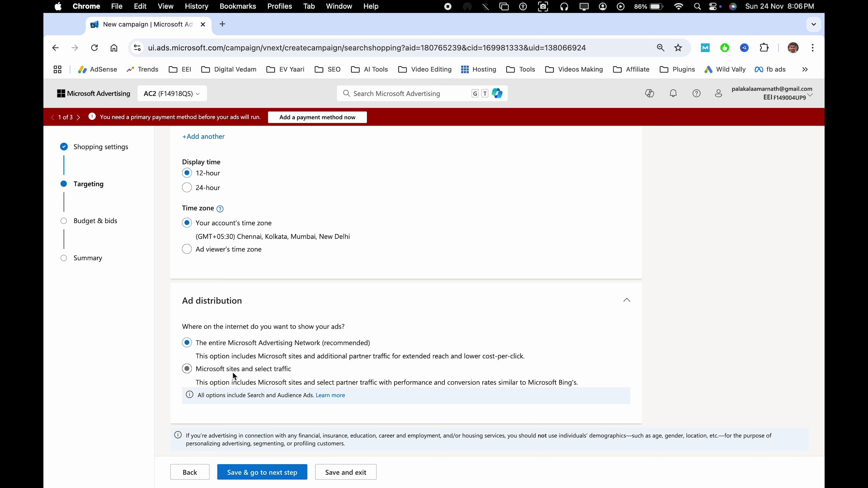
click(187, 369)
scroll(247, 388, down, 1)
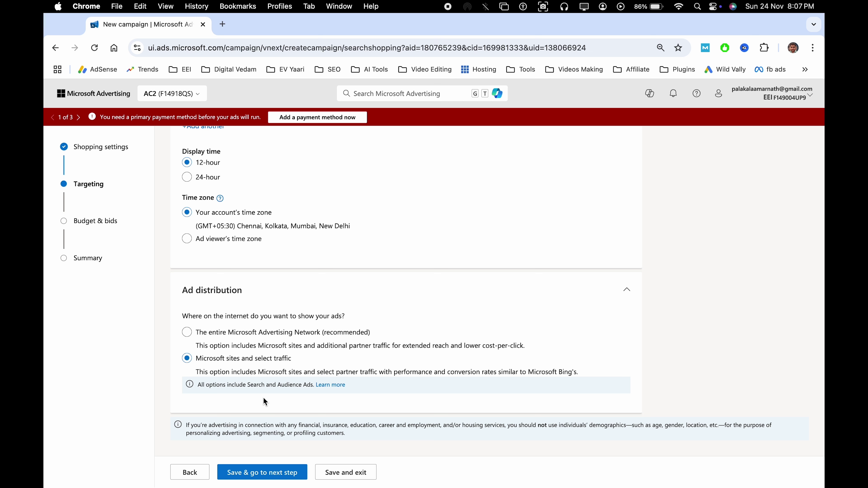
click(257, 474)
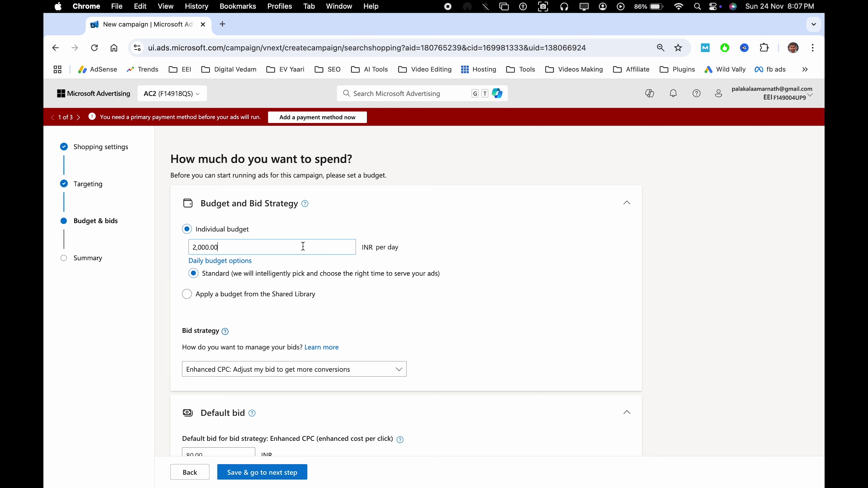
- Try the Target ROAS bid strategy for the campaign and read its conversion goal requirement
scroll(487, 261, down, 2)
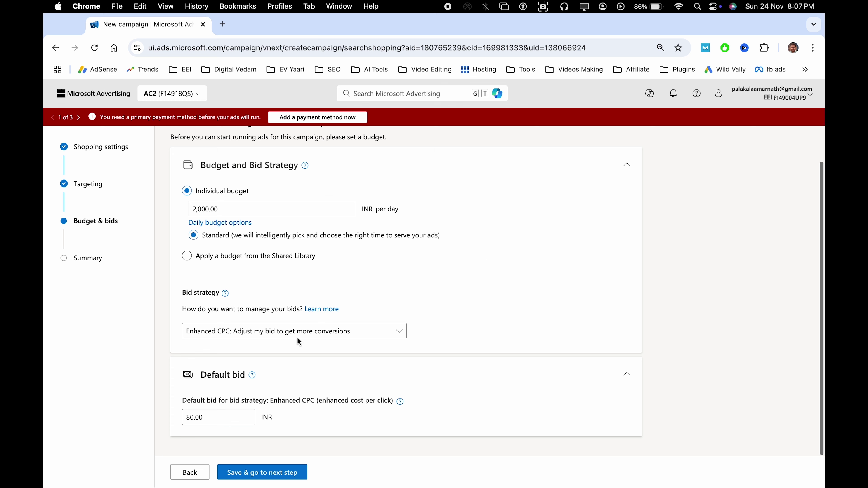
click(224, 333)
click(267, 356)
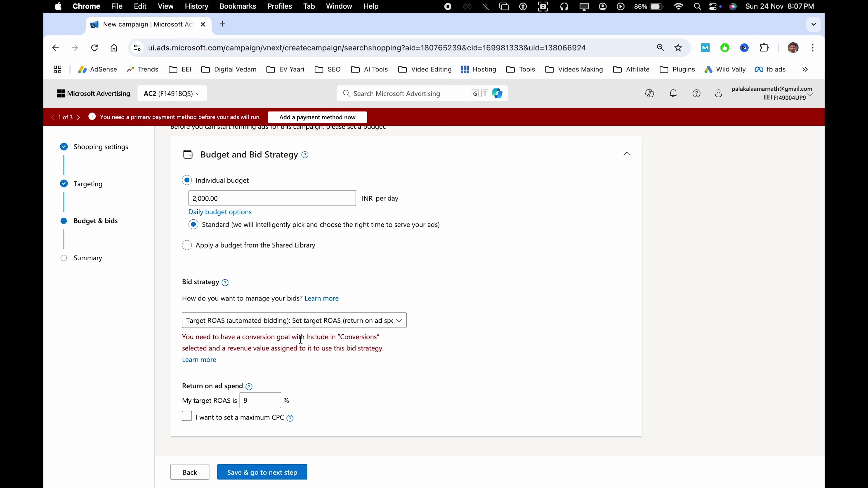
triple_click(270, 338)
click(324, 340)
scroll(324, 340, up, 2)
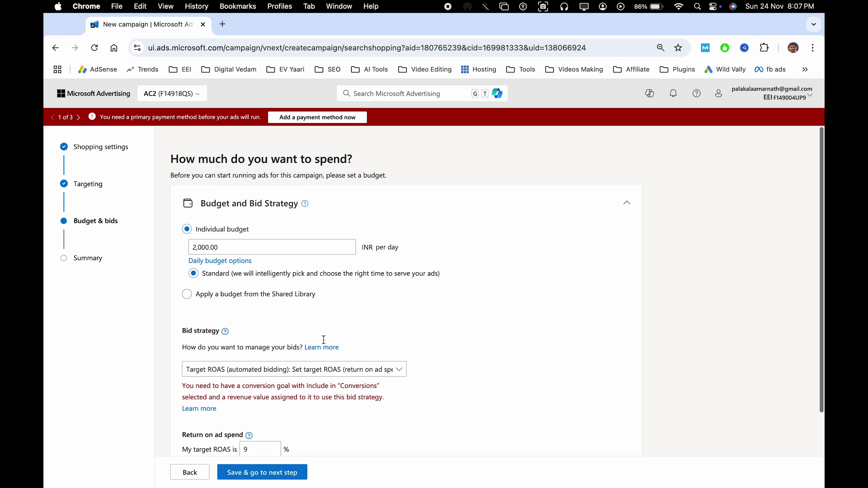
scroll(323, 340, down, 2)
- Return to the shopping settings, choose campaign-specific conversion goals, add the TY goal, and save
click(187, 472)
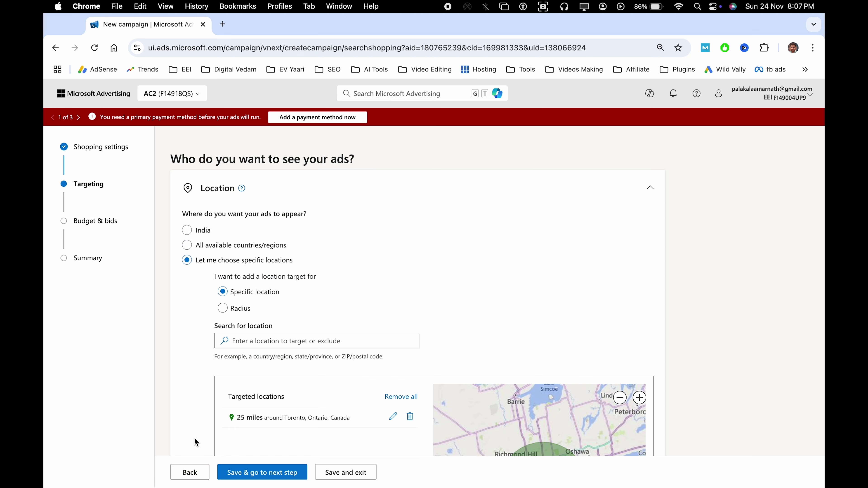
scroll(197, 442, down, 10)
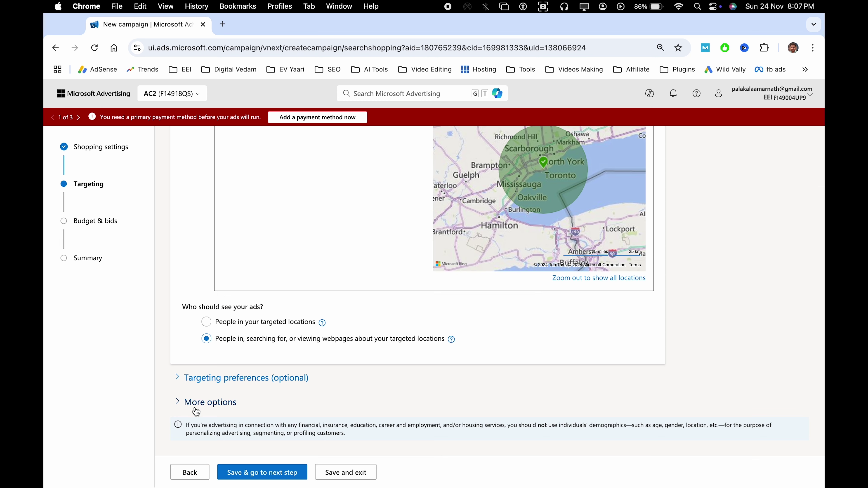
click(197, 478)
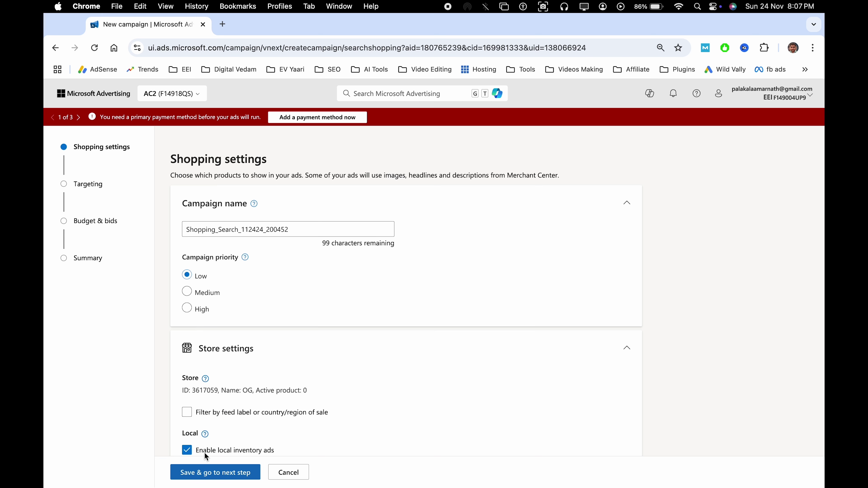
scroll(271, 356, down, 7)
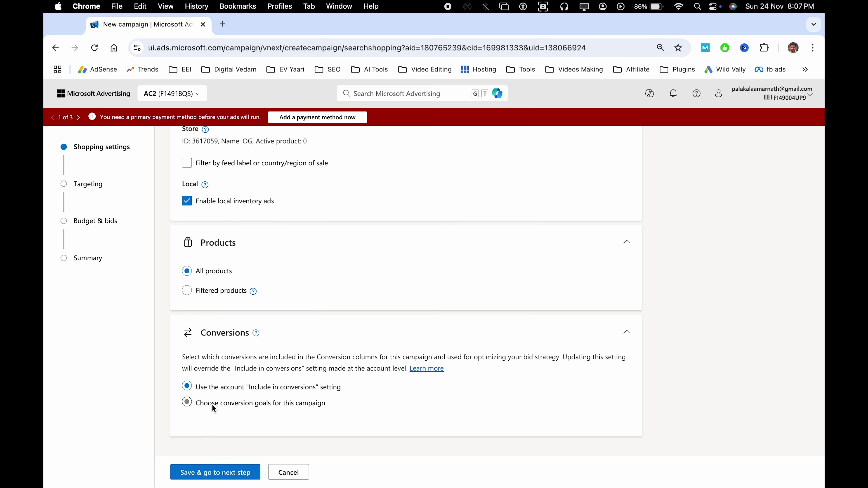
click(187, 403)
scroll(233, 335, down, 6)
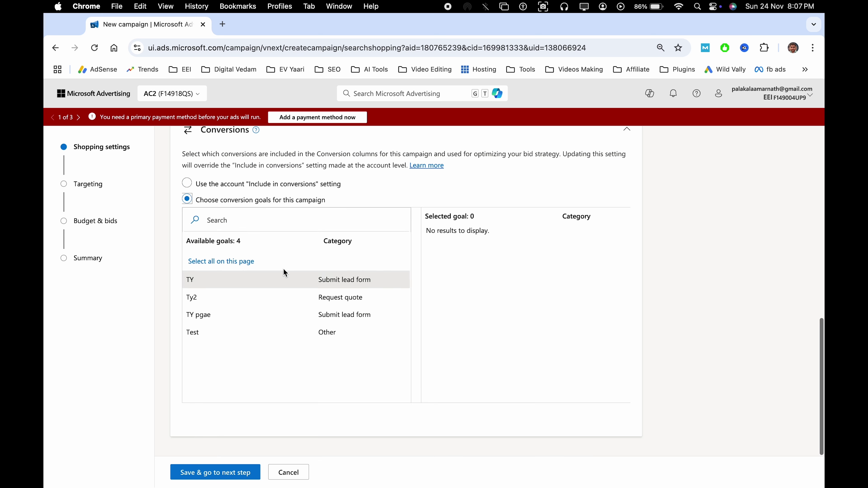
click(231, 284)
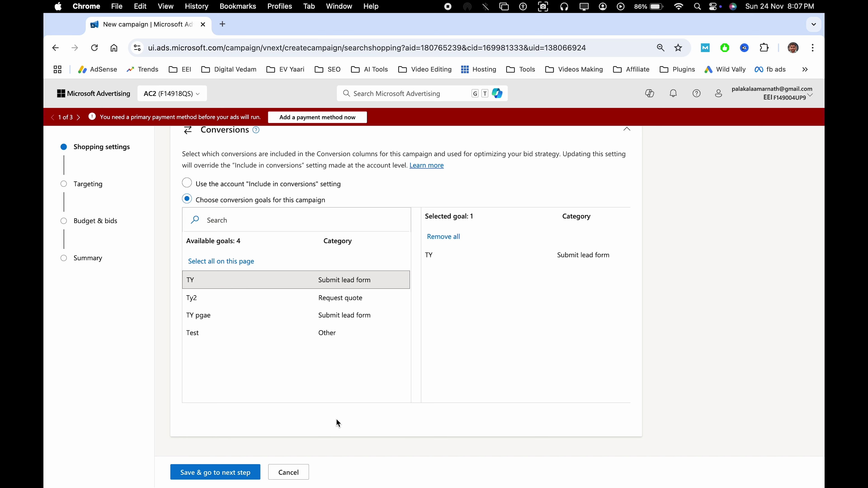
click(241, 475)
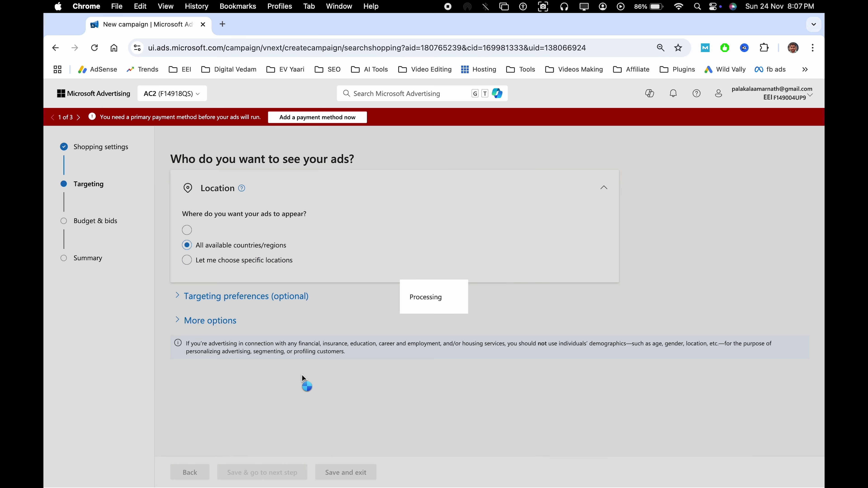
- Accept the saved targeting and the 2,000 INR daily budget with Enhanced CPC, and publish the campaign from the summary
scroll(271, 311, down, 8)
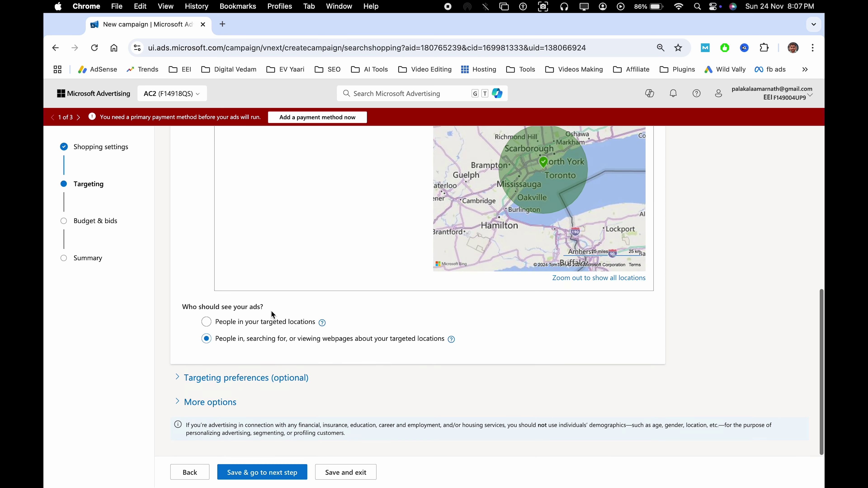
click(258, 468)
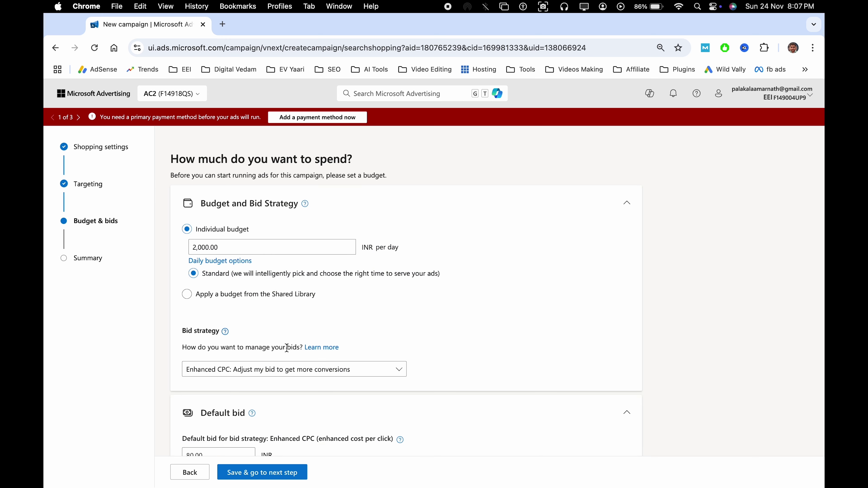
scroll(286, 347, down, 2)
click(270, 472)
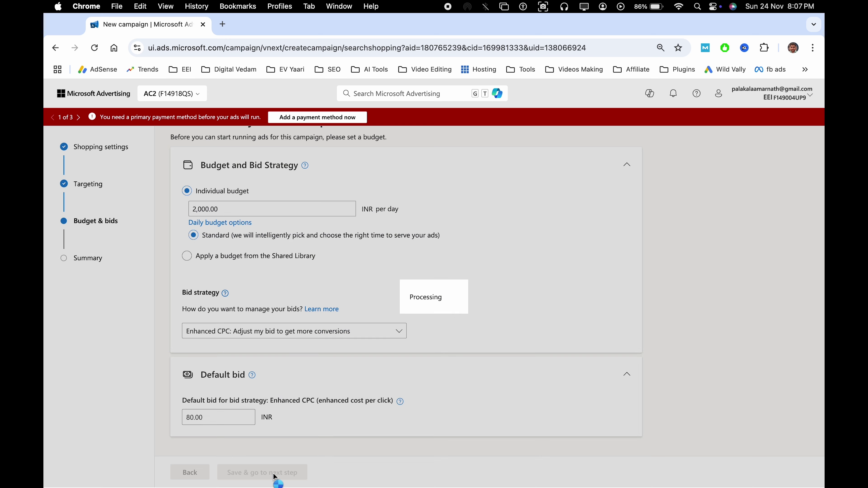
scroll(305, 376, down, 6)
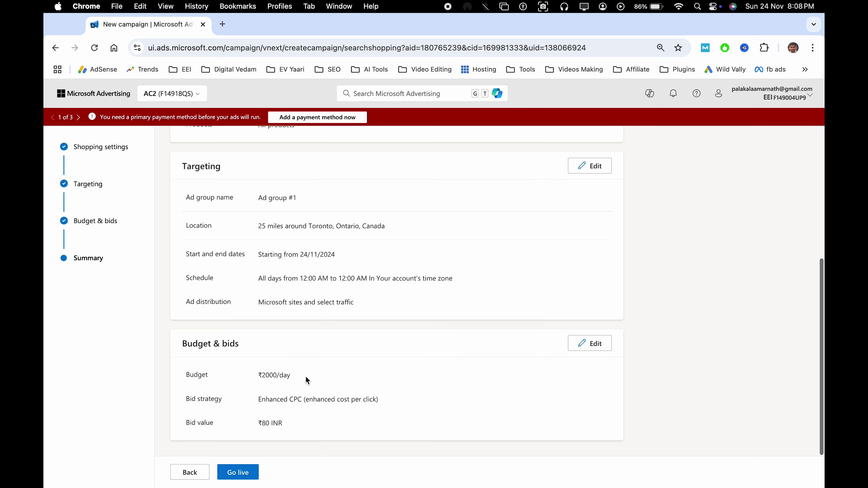
click(238, 472)
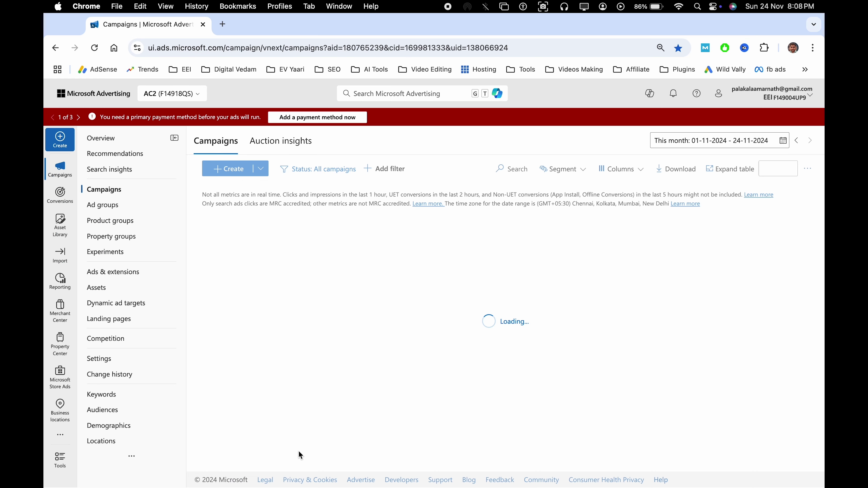
- Pause the campaigns Shopping_Audience_112424_195804 and Shopping_Search_112424_200452
scroll(281, 366, down, 5)
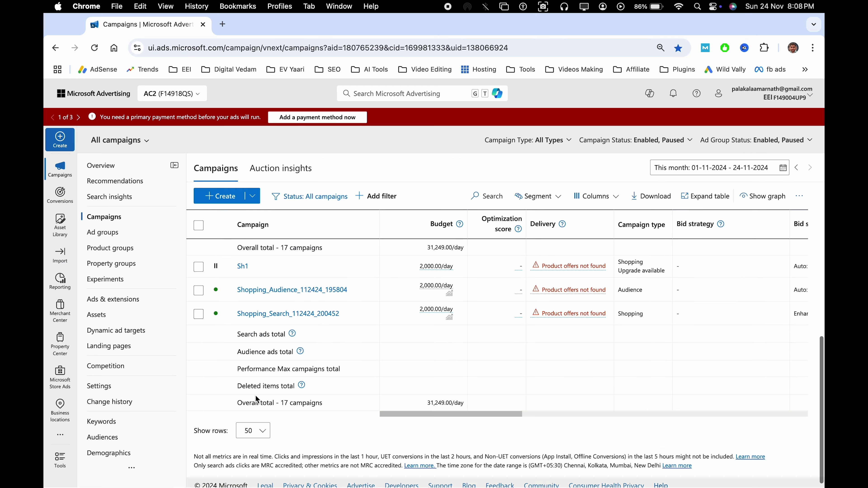
click(226, 309)
click(230, 309)
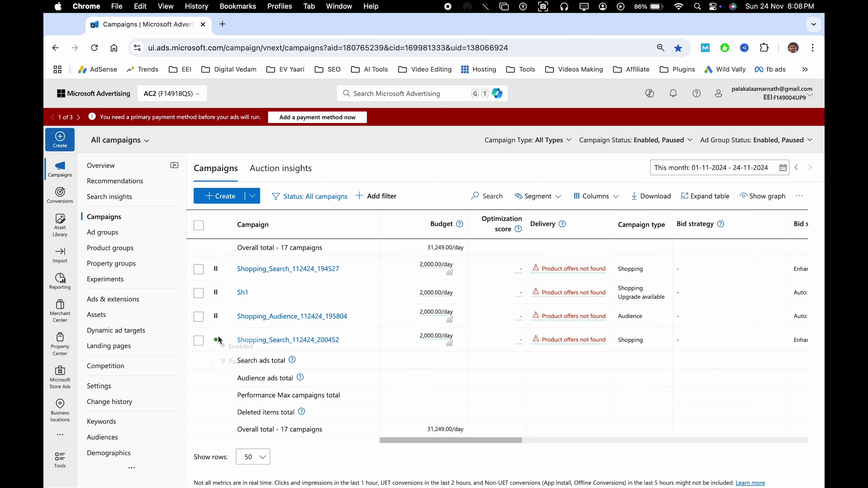
click(216, 339)
click(232, 362)
- Start a new shopping campaign, skipping the goal selection and choosing the Smart shopping ad type
click(60, 140)
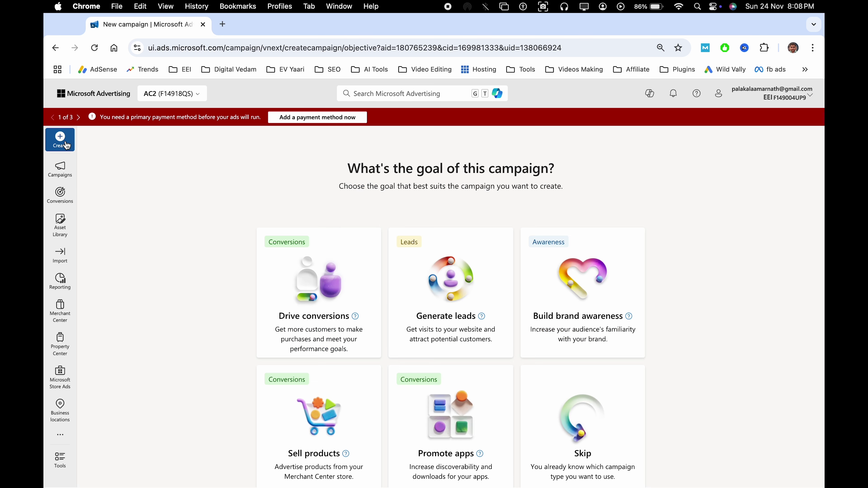
scroll(231, 345, down, 5)
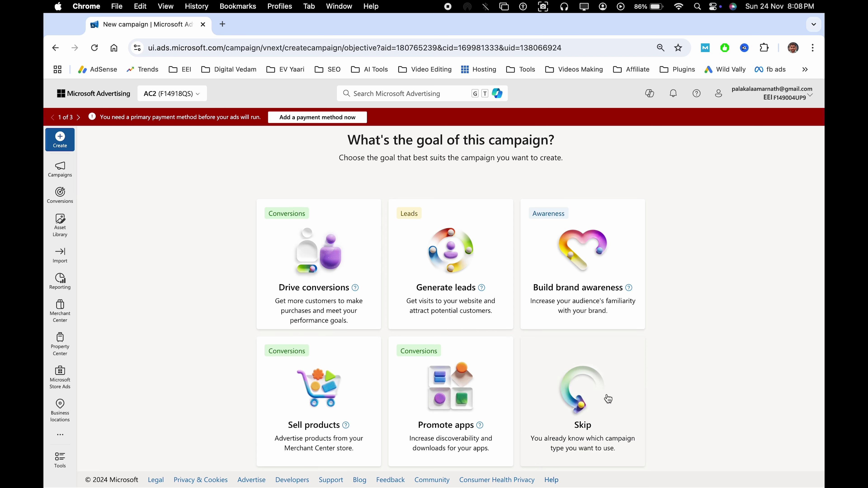
click(581, 318)
click(468, 298)
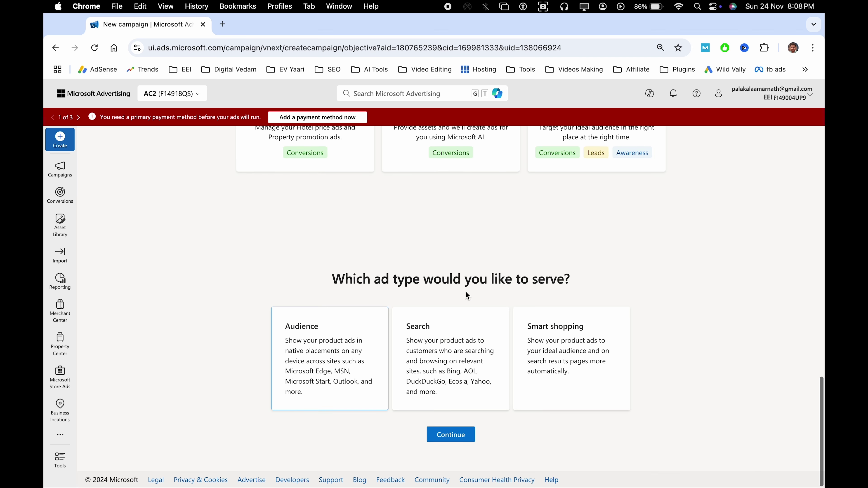
click(572, 358)
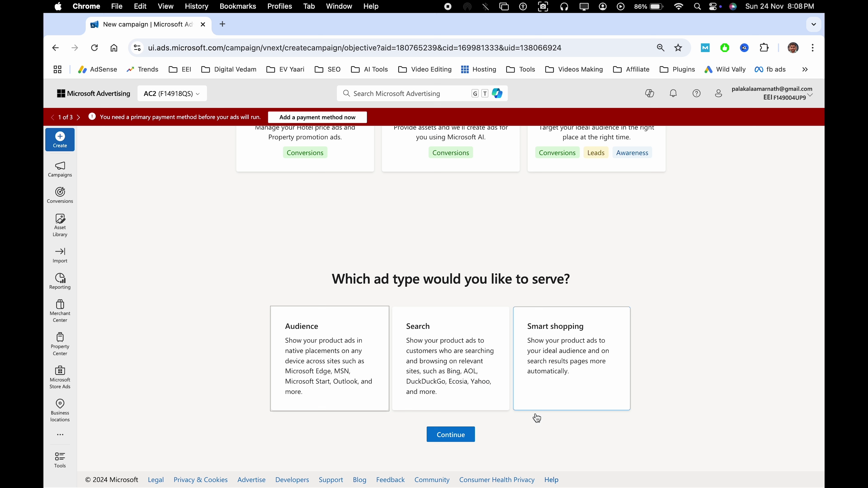
click(449, 439)
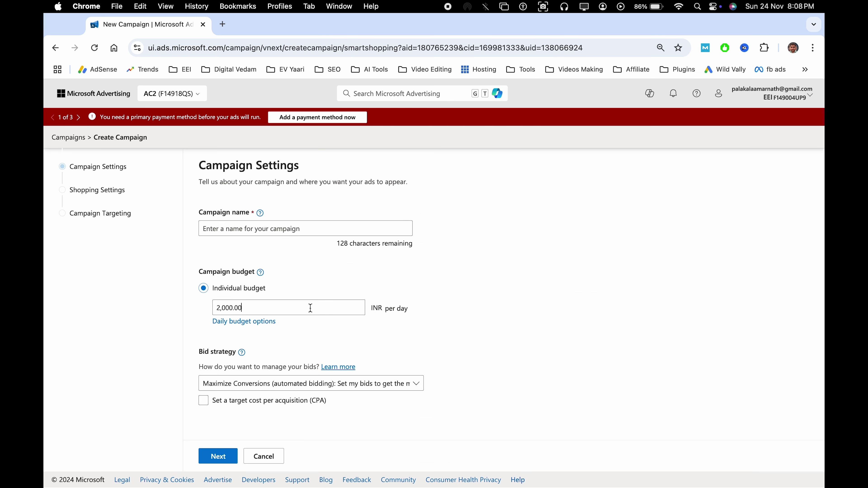
- Check the bid strategy options, keep Maximize Conversions, name the campaign ship1, and proceed to the shopping settings
click(233, 389)
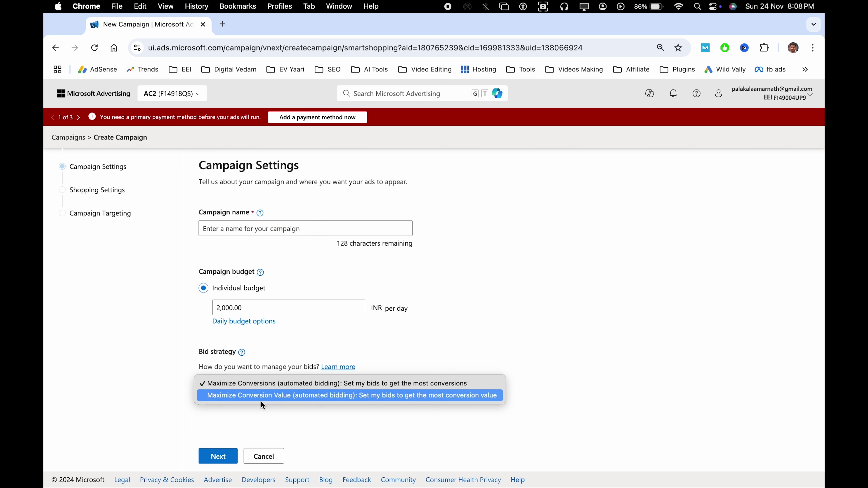
click(295, 424)
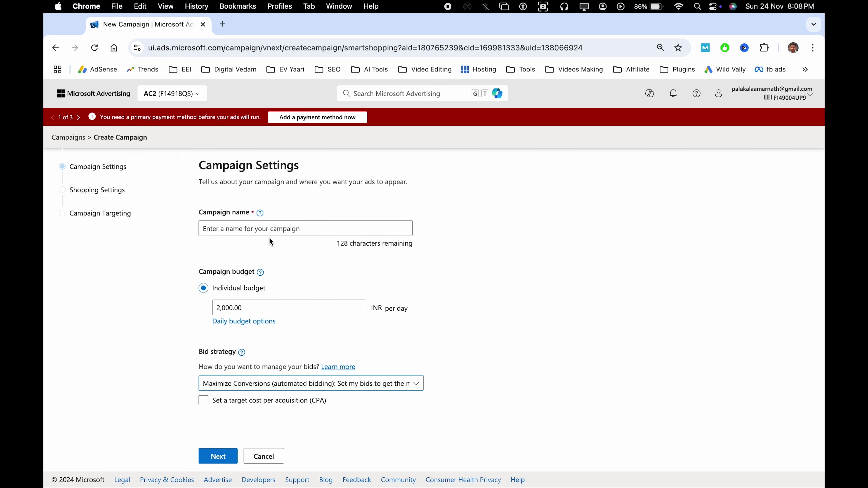
text(ship1)
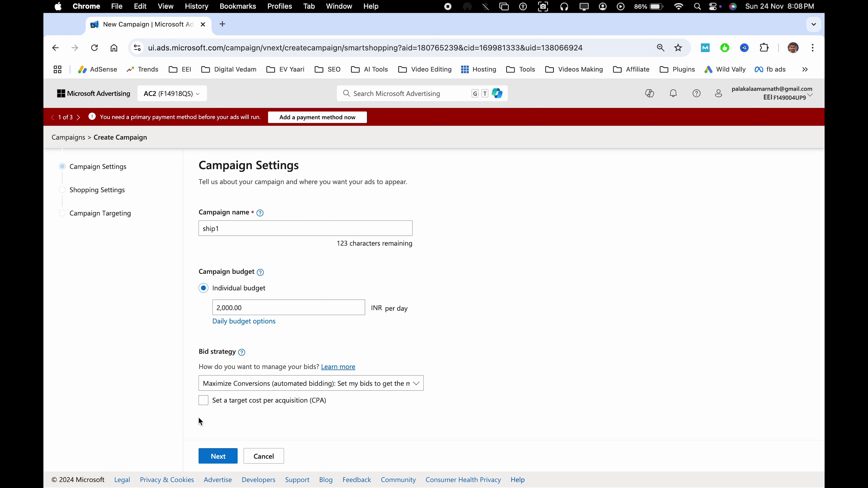
click(219, 456)
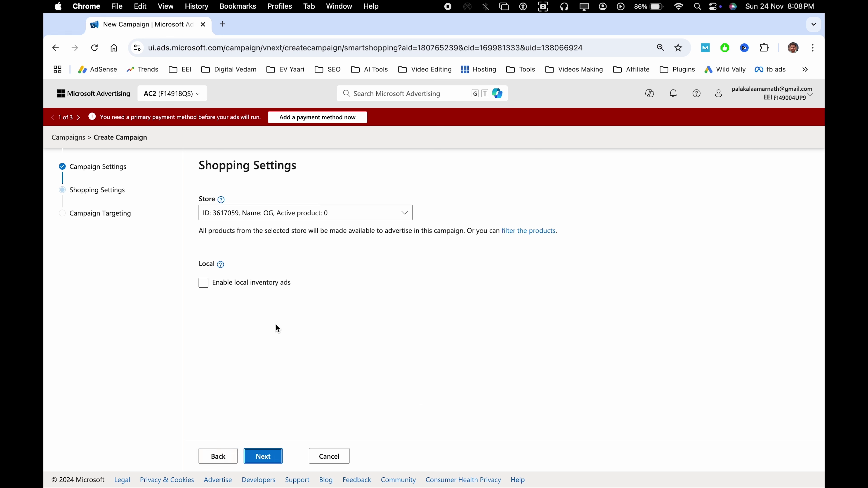
- Select the store store233, enable local inventory ads, and proceed to the campaign targeting
click(262, 212)
click(278, 225)
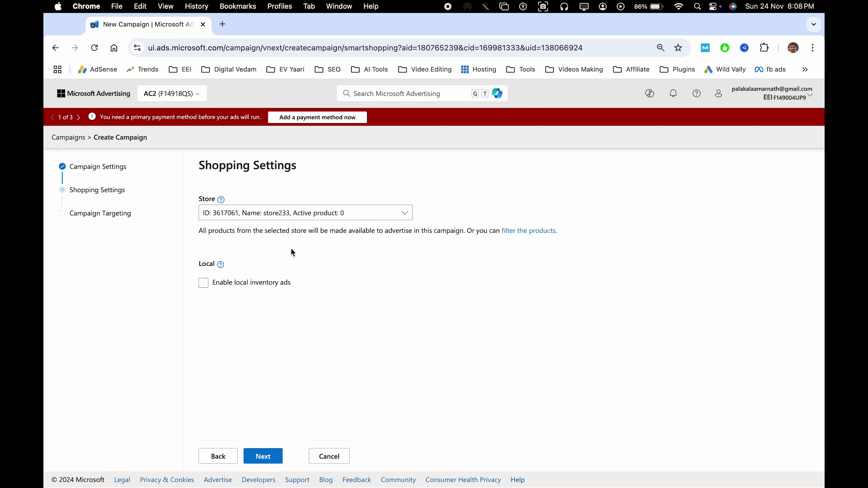
click(204, 284)
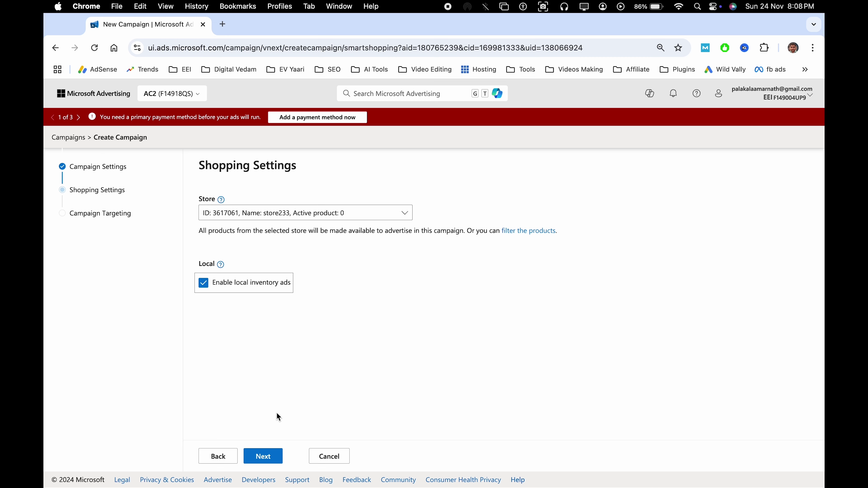
click(269, 459)
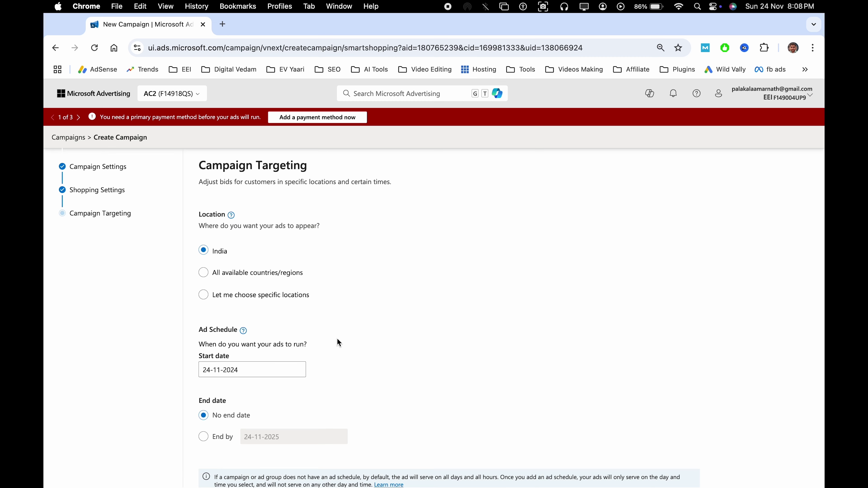
- Review the targeting, keeping India, no end date and the all-days schedule, and save the Smart shopping campaign
scroll(338, 339, down, 3)
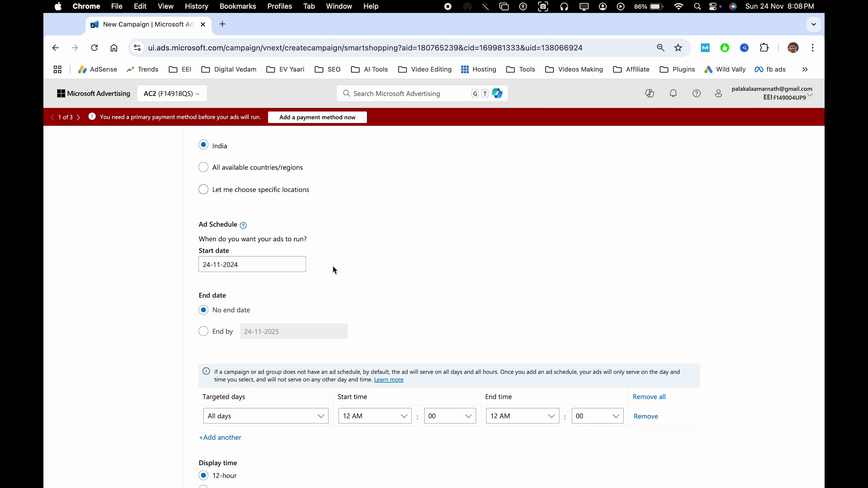
scroll(338, 274, down, 3)
scroll(344, 289, down, 2)
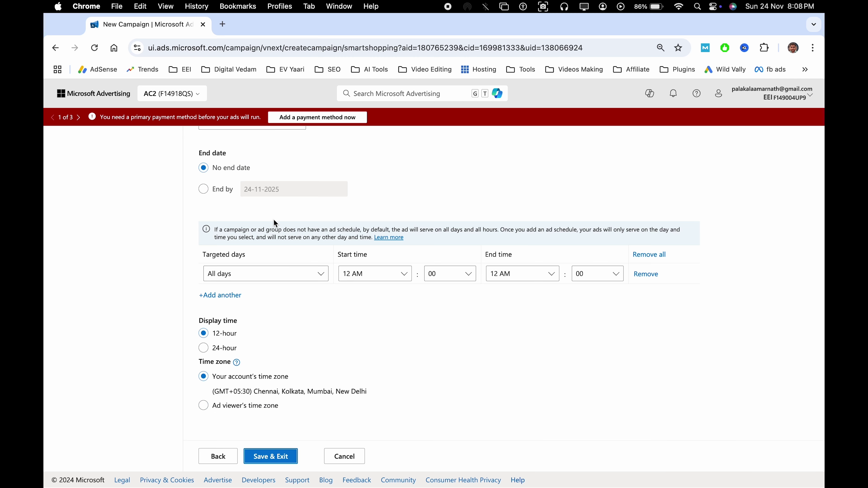
scroll(253, 214, up, 4)
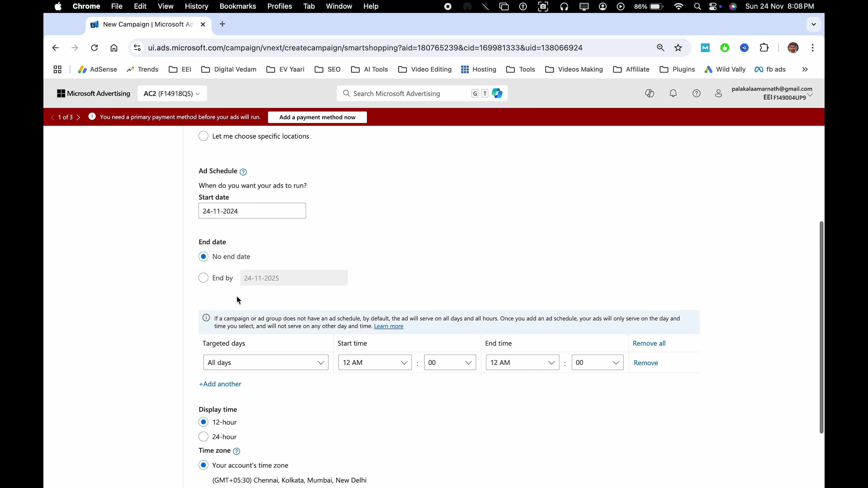
scroll(263, 360, down, 4)
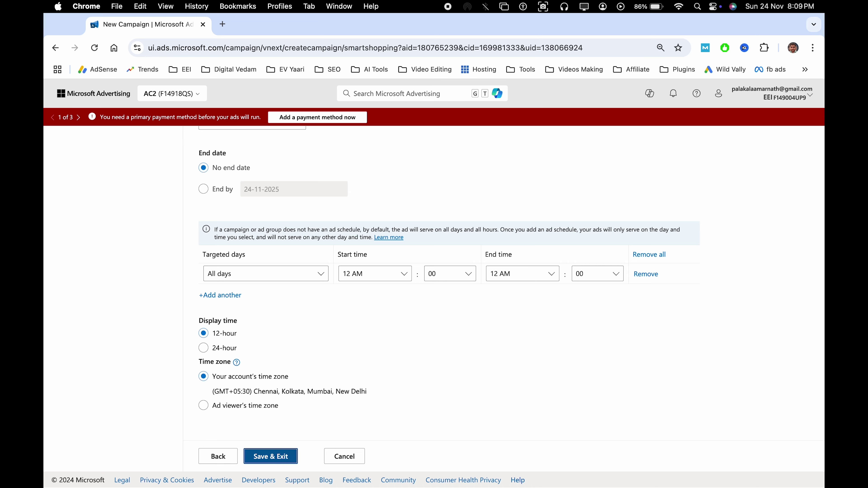
click(272, 457)
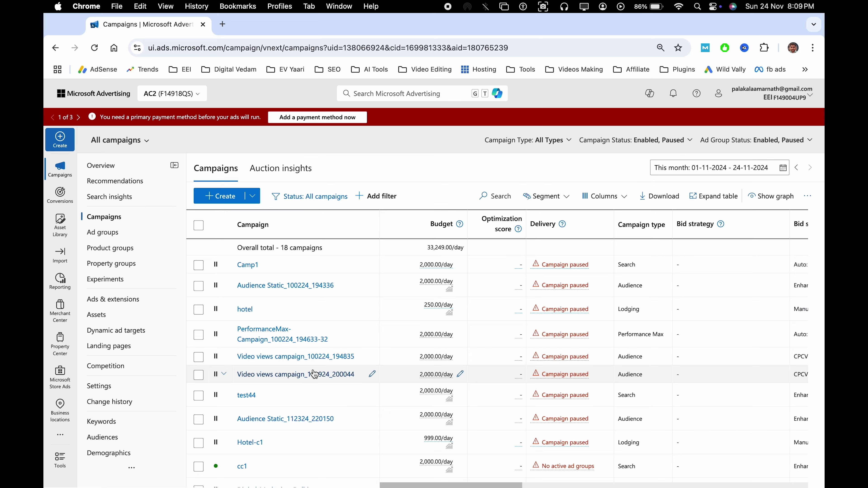
- Pause the campaign ship1 in the campaign list
scroll(314, 374, down, 5)
click(224, 415)
click(235, 441)
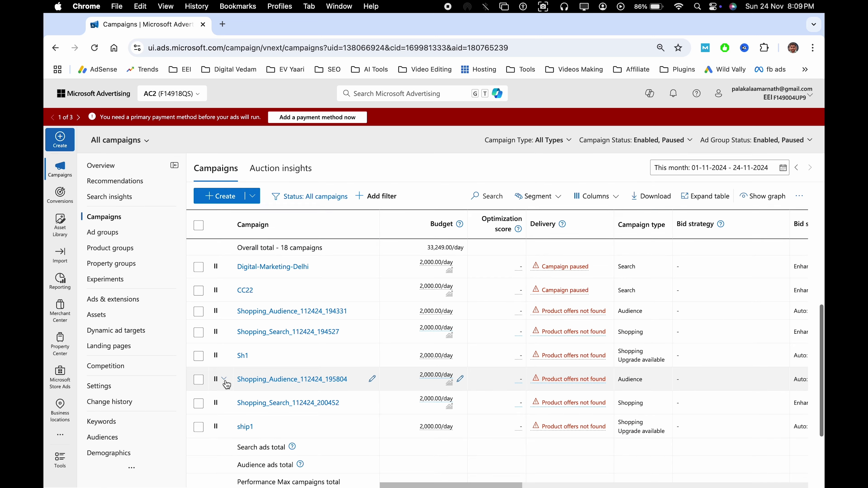
scroll(229, 342, up, 2)
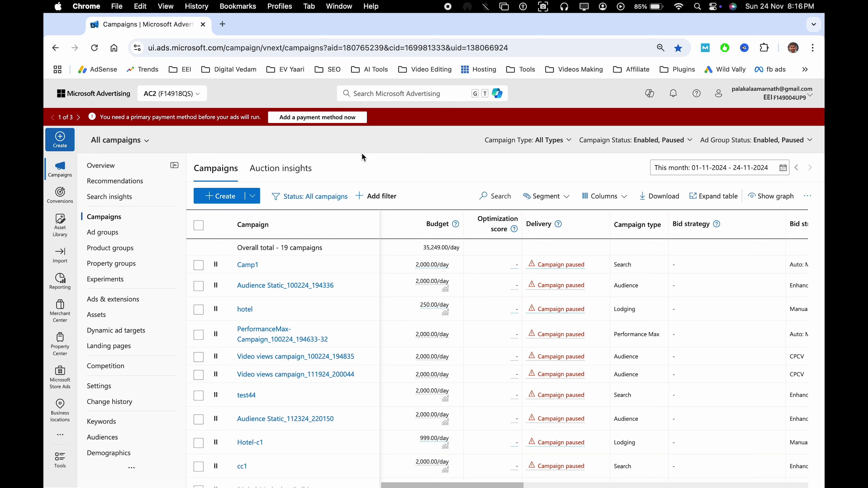
- Start a new campaign, skipping the goal selection and choosing the Connected TV (CTV) type
mouse_move(56, 179)
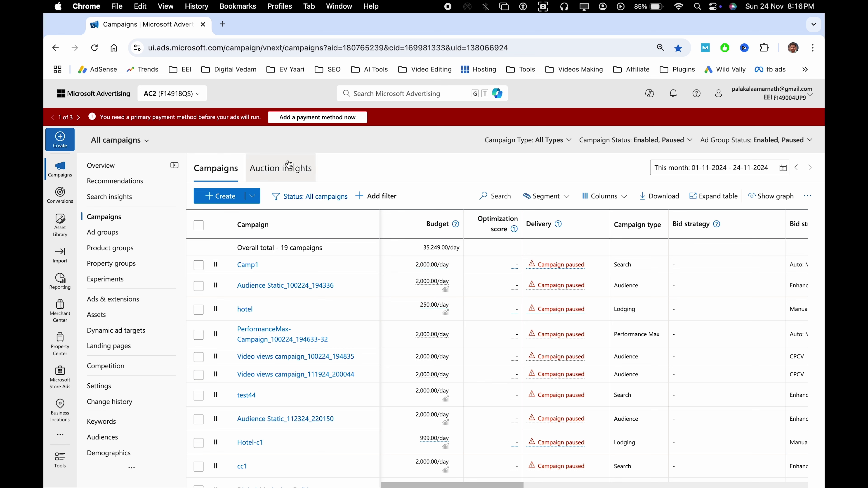
click(218, 201)
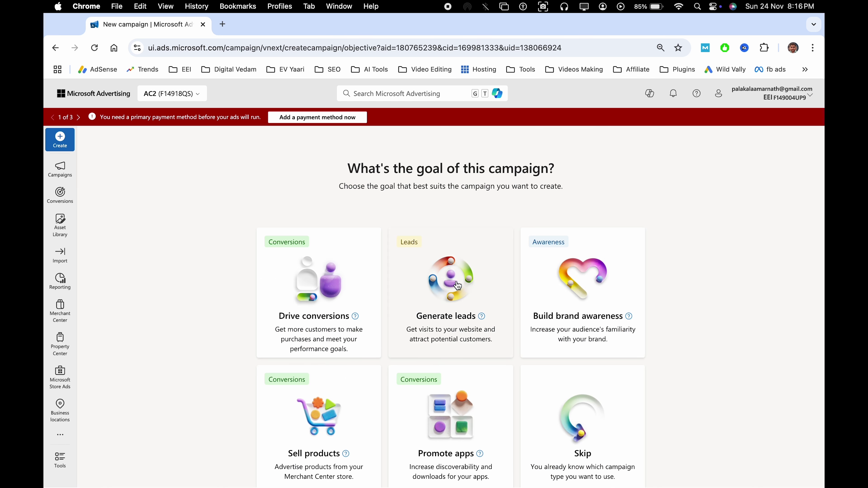
scroll(446, 382, down, 2)
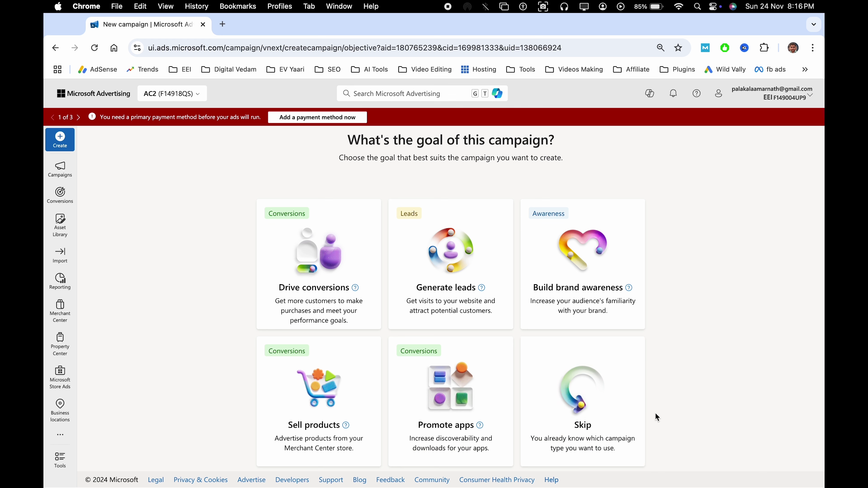
click(601, 412)
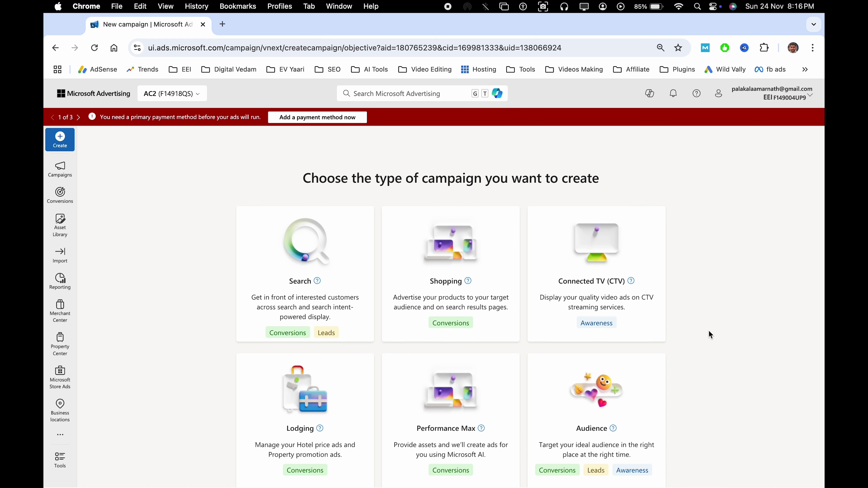
scroll(710, 335, down, 2)
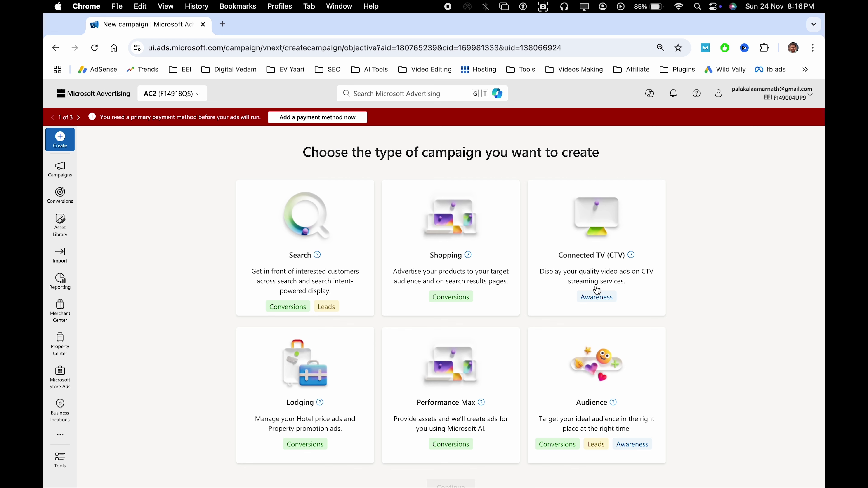
click(565, 267)
scroll(560, 335, down, 2)
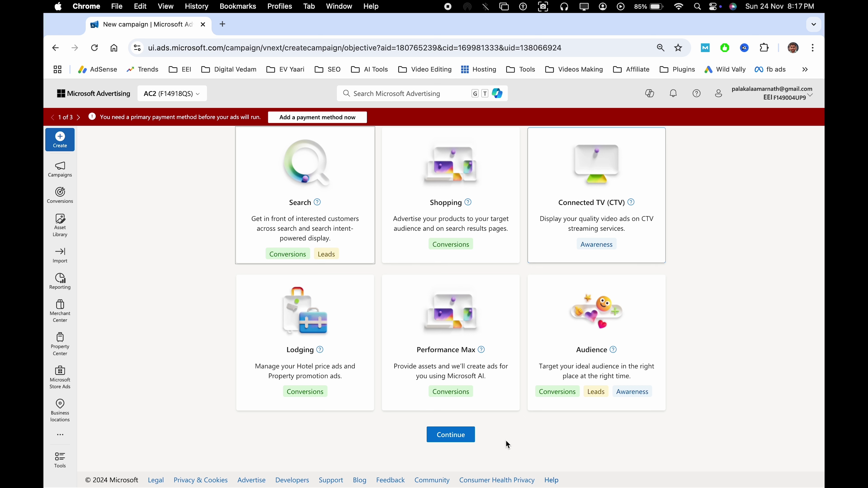
click(450, 443)
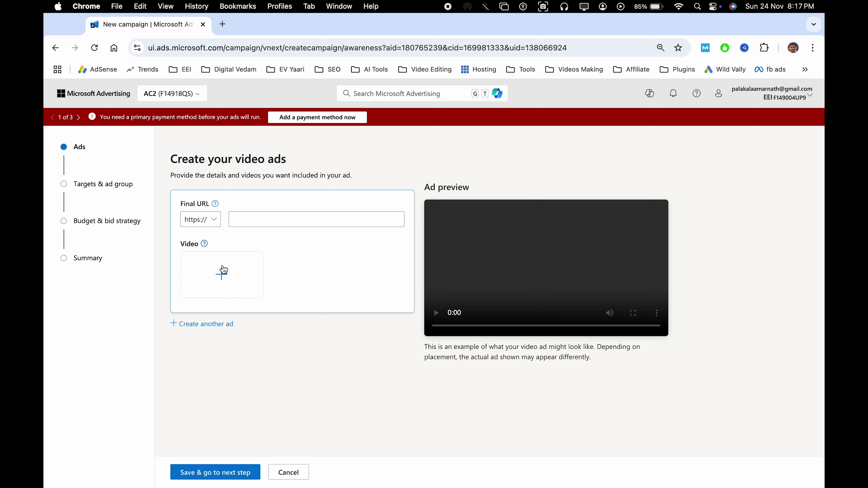
click(198, 223)
click(270, 224)
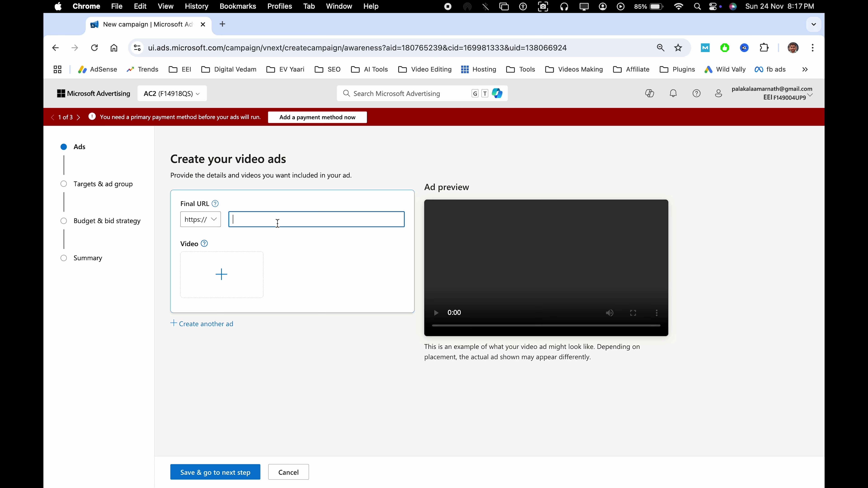
text(digitalvedam.com/)
click(371, 182)
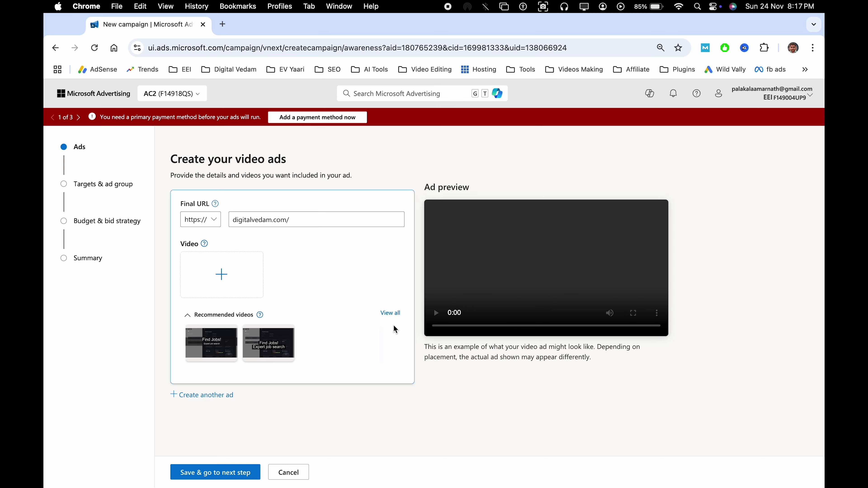
click(391, 314)
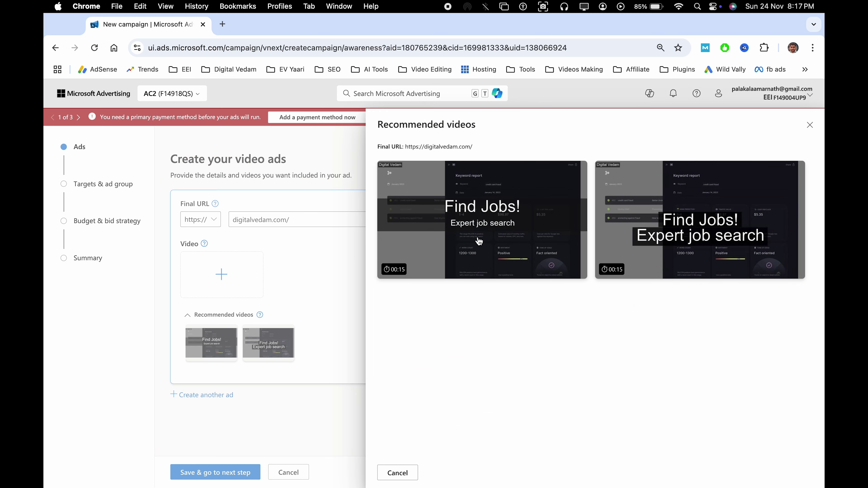
click(496, 264)
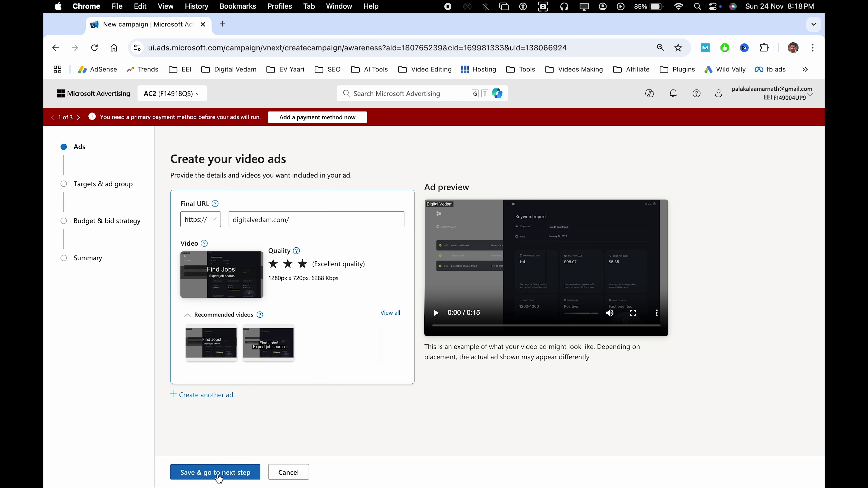
click(219, 478)
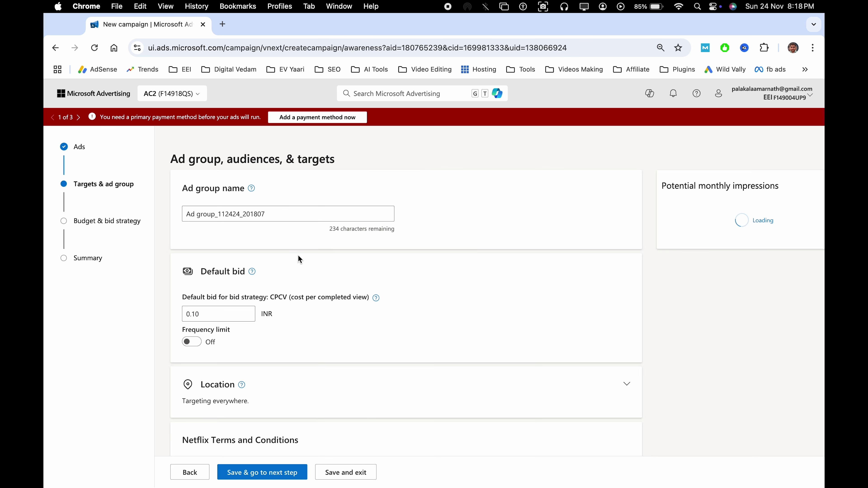
- Set the ad group's default CPCV bid to 1 INR
triple_click(212, 223)
click(261, 229)
scroll(261, 229, down, 3)
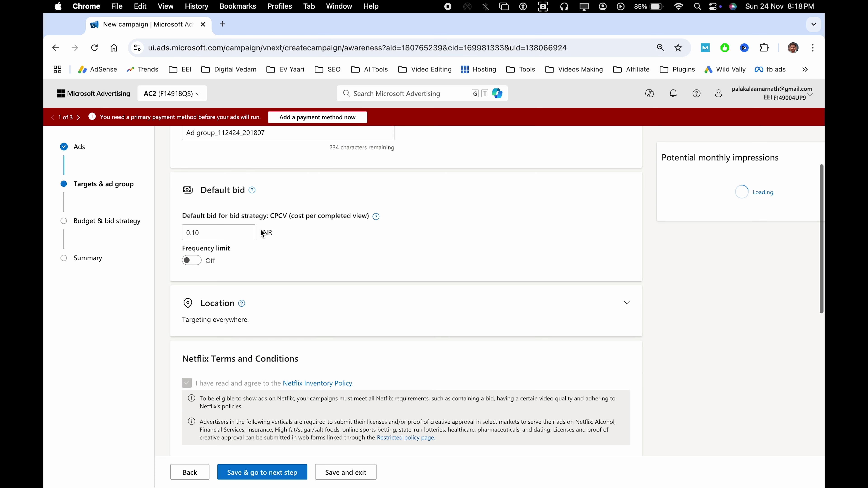
scroll(297, 248, up, 1)
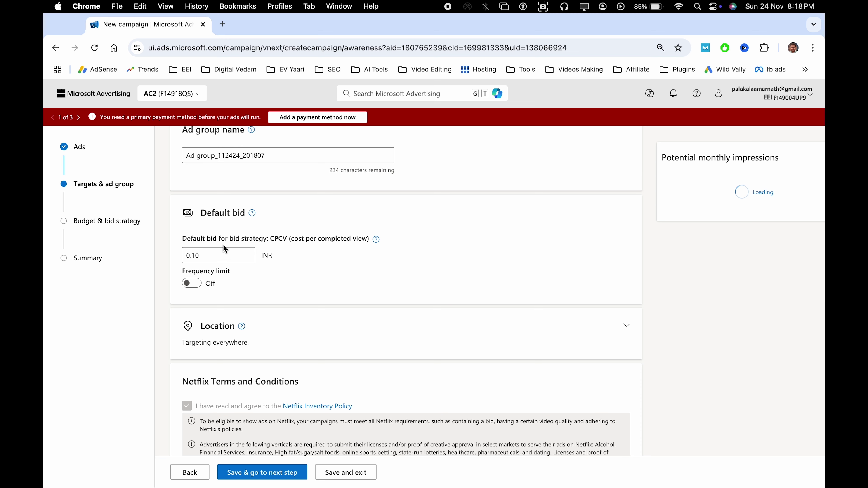
click(228, 257)
scroll(228, 257, up, 1)
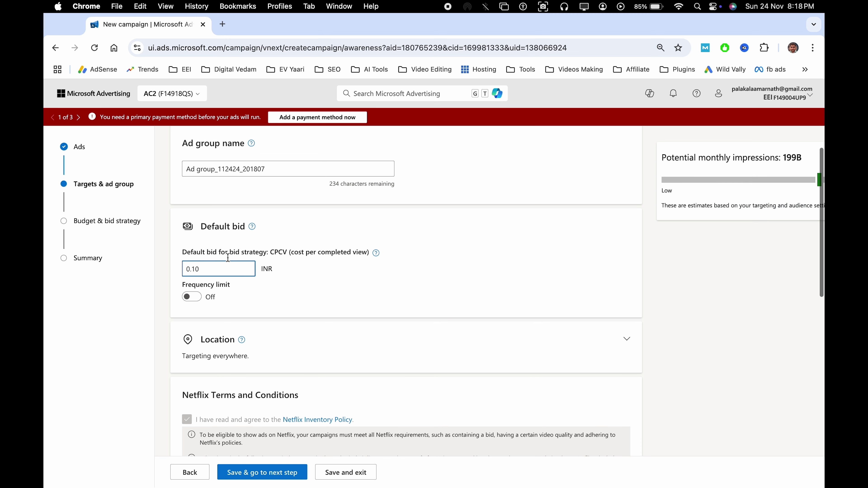
double_click(227, 274)
click(232, 274)
double_click(232, 274)
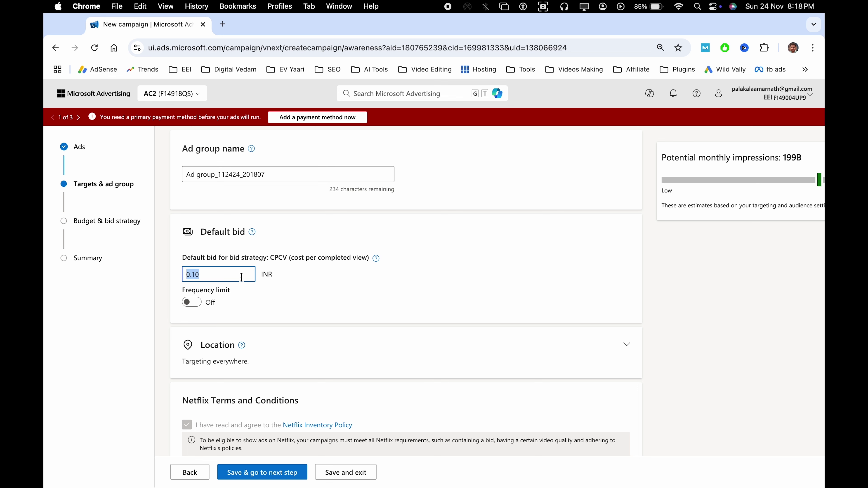
text(1)
click(401, 277)
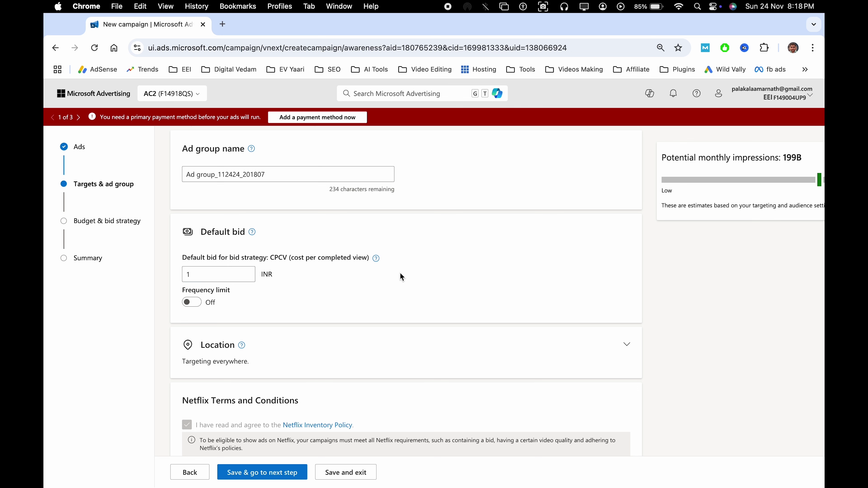
- Turn on the frequency limit and set it to 1 time per day
scroll(407, 274, down, 3)
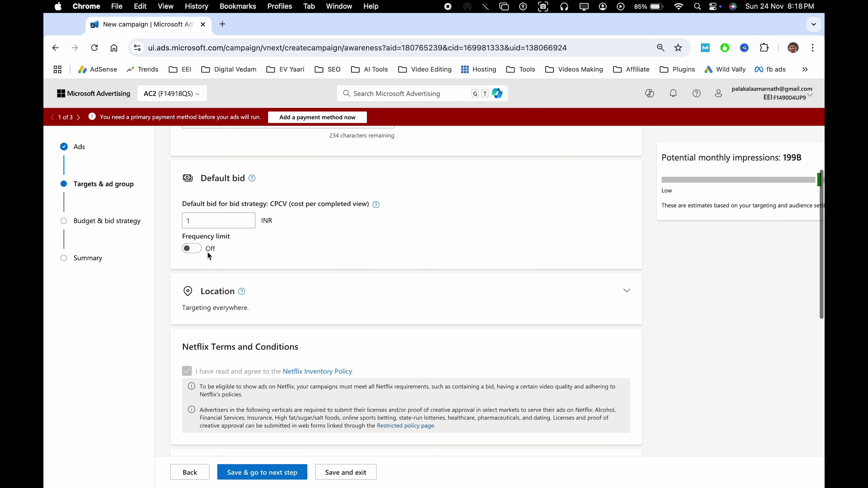
click(200, 253)
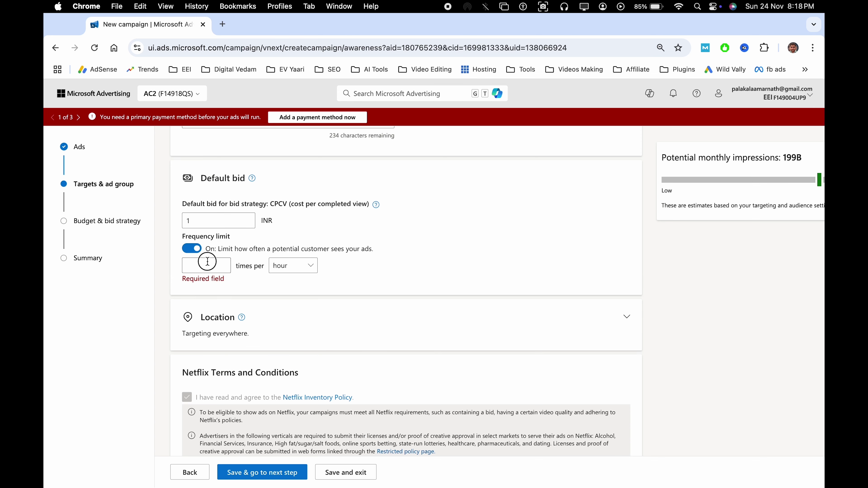
click(208, 261)
click(295, 271)
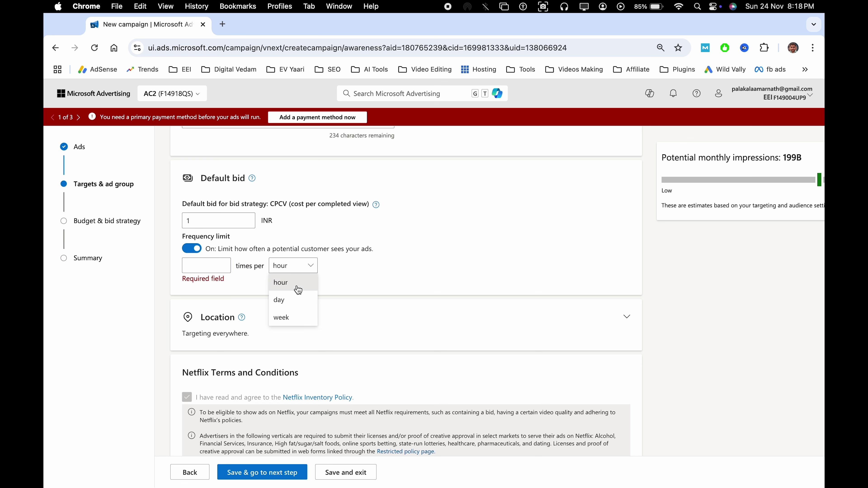
click(301, 303)
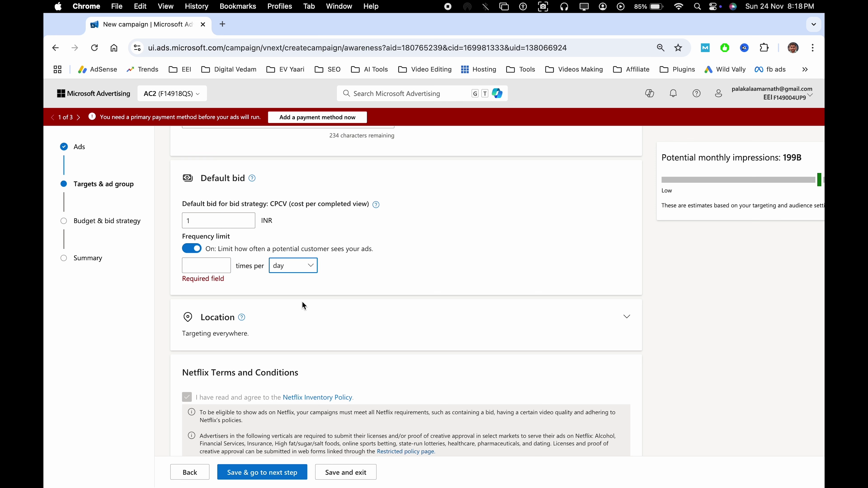
key(shift+Tab)
text(1)
- Change the frequency limit's period to week, keeping the count at 1
click(298, 270)
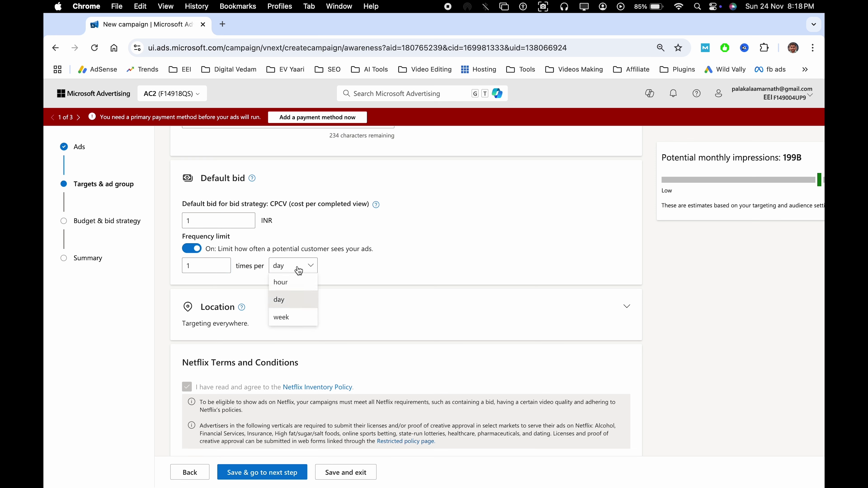
click(291, 316)
click(211, 268)
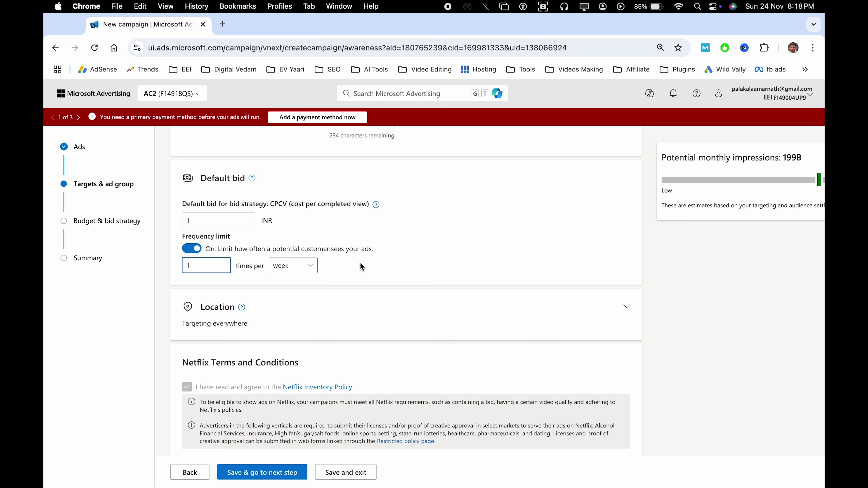
click(379, 261)
click(280, 272)
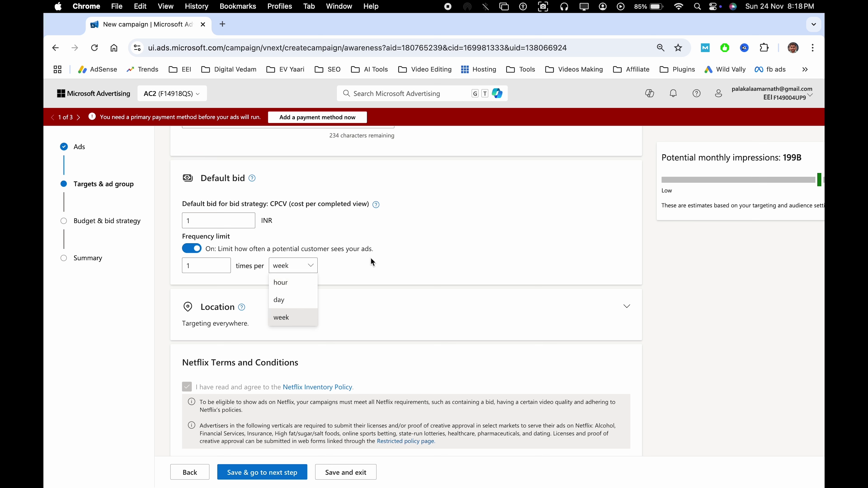
click(392, 259)
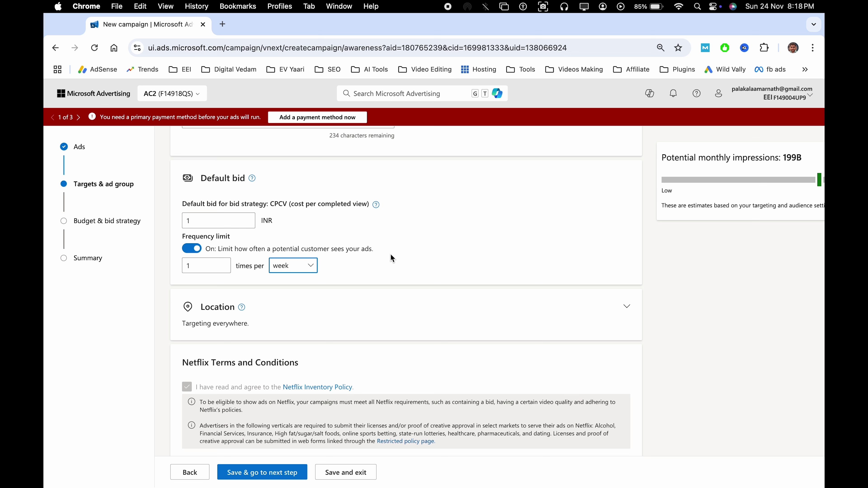
click(377, 265)
click(205, 266)
click(398, 269)
- Edit the ad group's location targets to use specific locations and target the country Canada
click(297, 321)
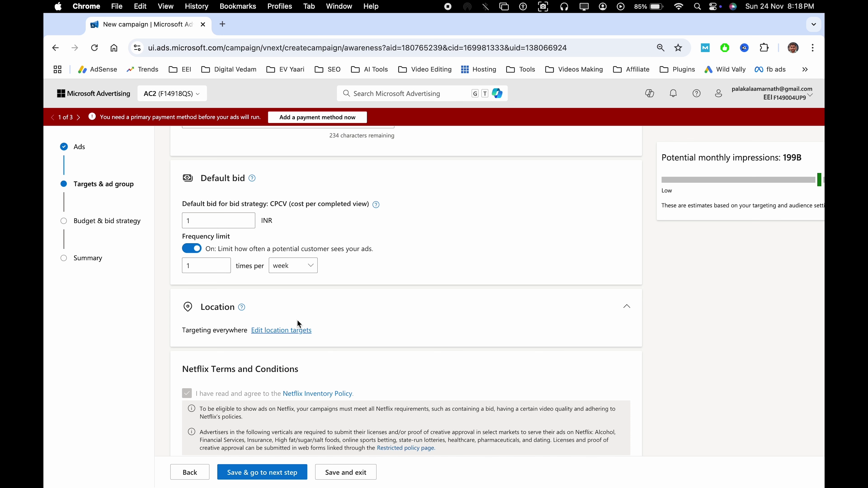
click(303, 331)
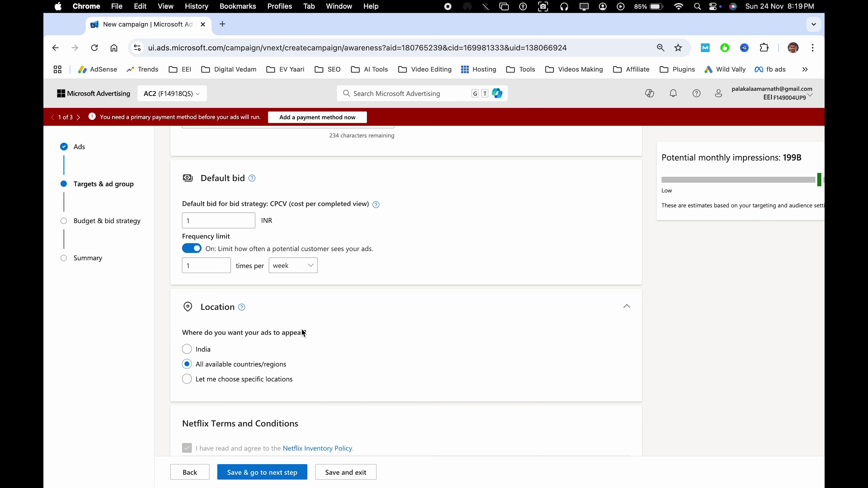
scroll(294, 326, down, 3)
click(212, 294)
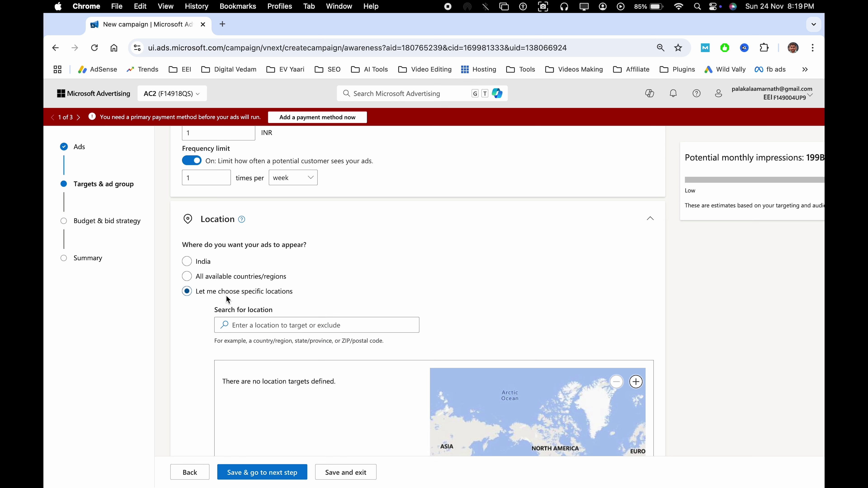
click(187, 277)
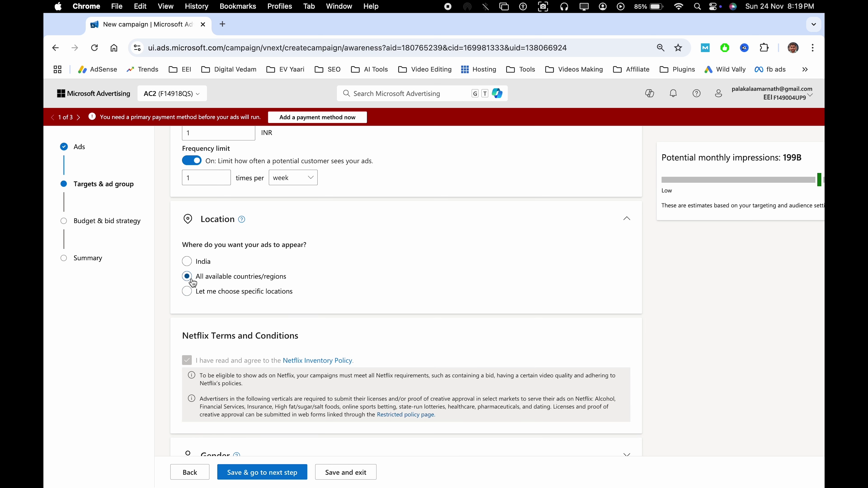
click(208, 290)
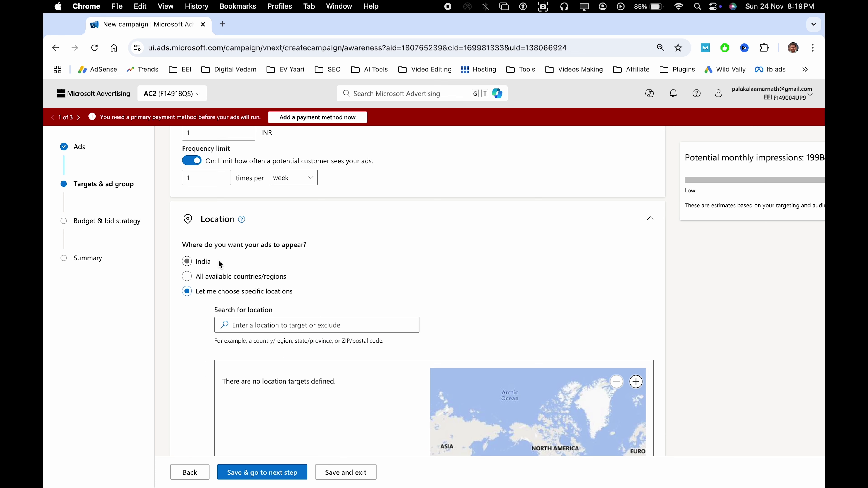
click(275, 328)
text(canada)
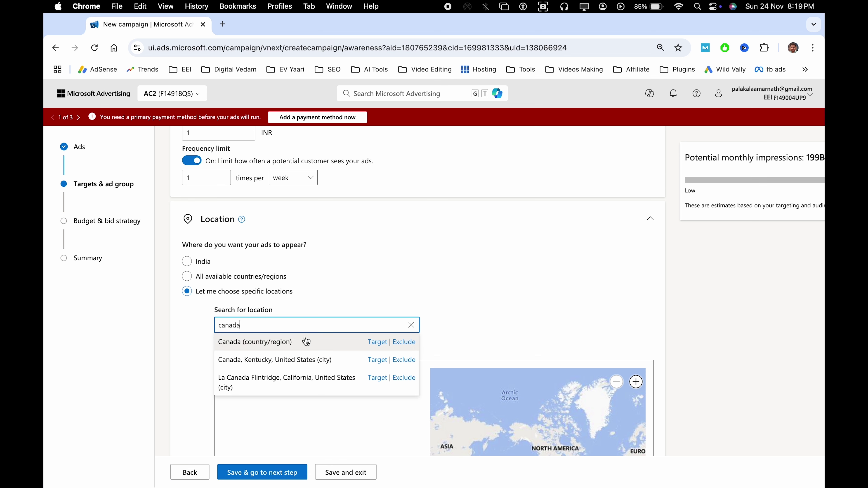
click(378, 343)
- Expand the gender targeting, exclude the Male group and include it again so all gender groups are targeted
scroll(287, 384, down, 6)
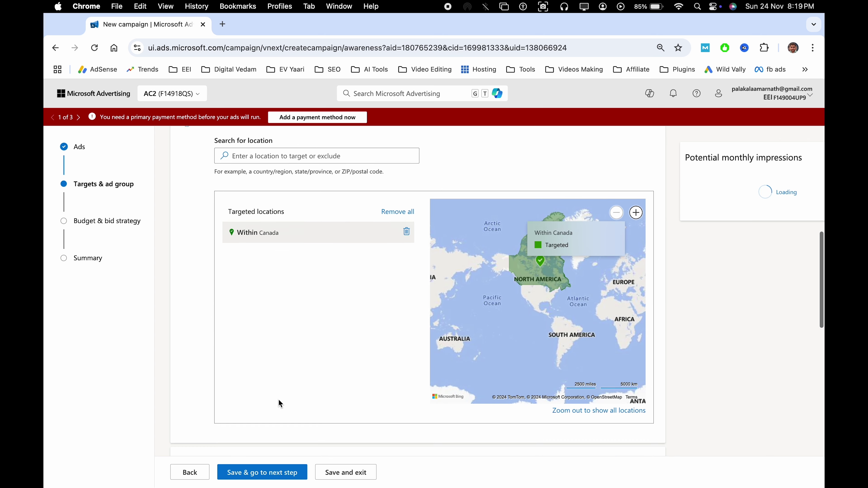
scroll(192, 316, down, 4)
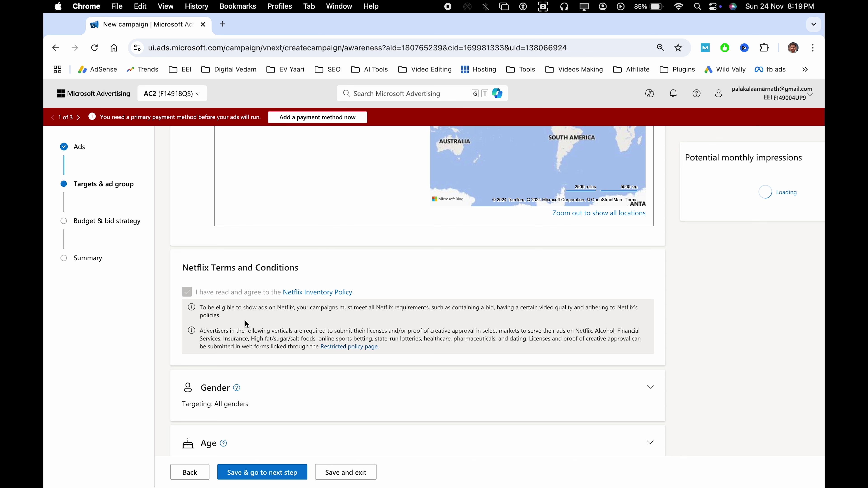
click(188, 294)
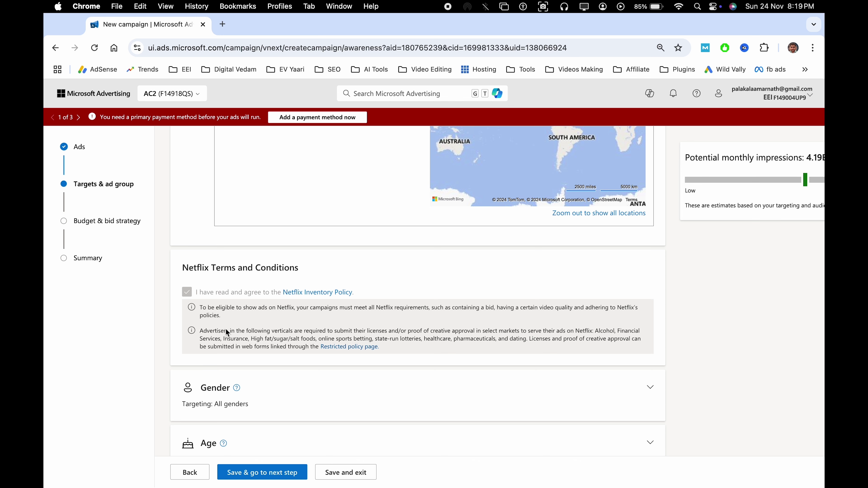
scroll(236, 335, down, 3)
click(301, 305)
scroll(300, 302, down, 2)
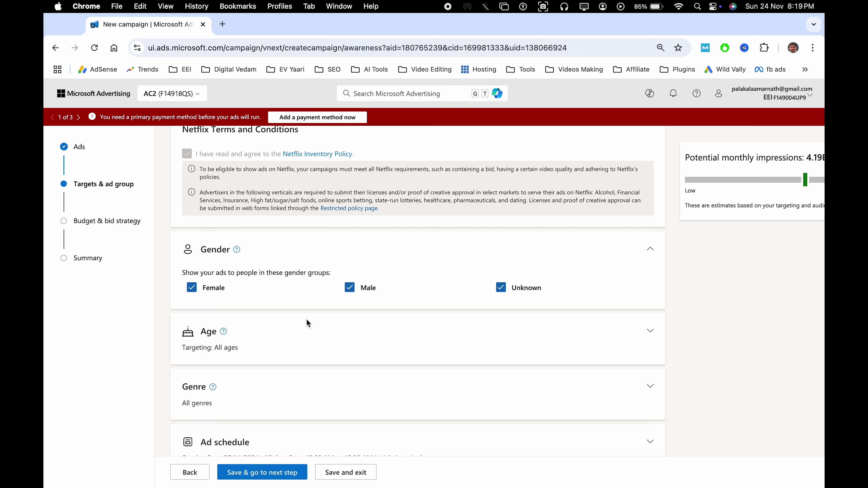
click(352, 287)
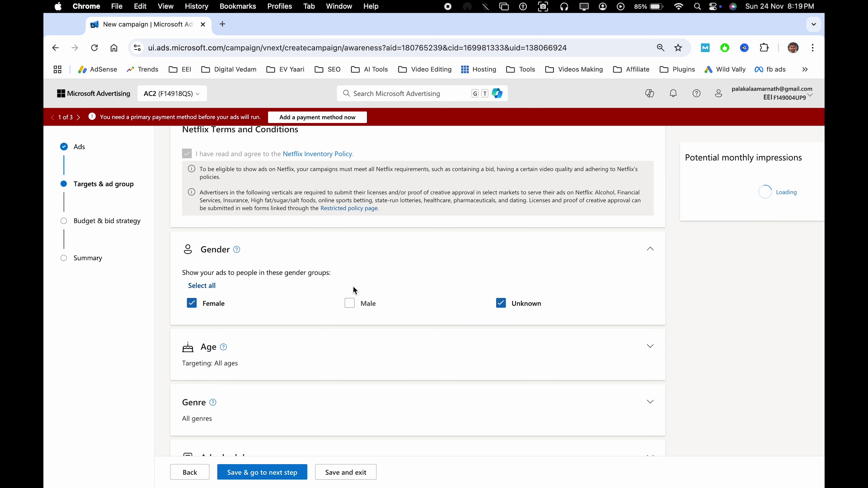
click(353, 303)
- Expand the age targeting and review the available age ranges
click(299, 332)
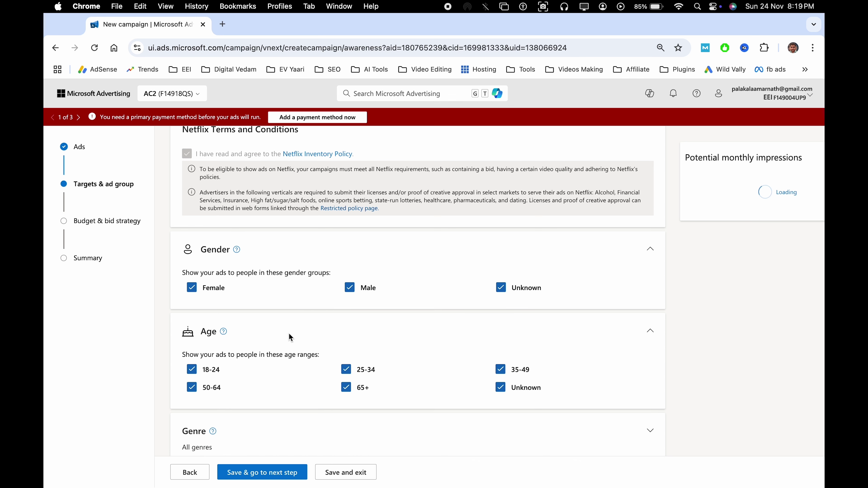
scroll(290, 337, down, 1)
scroll(291, 337, down, 3)
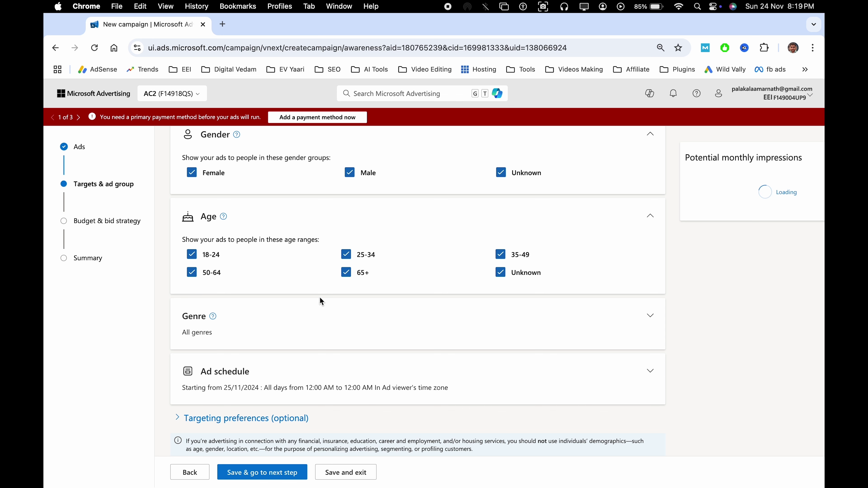
- Expand the genre targeting and switch it from all genres to choosing specific genres
click(328, 321)
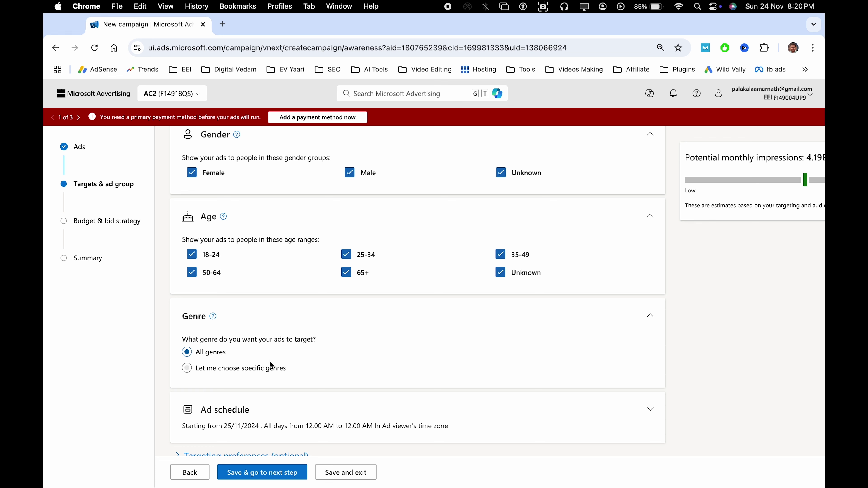
scroll(344, 353, down, 2)
scroll(343, 351, down, 2)
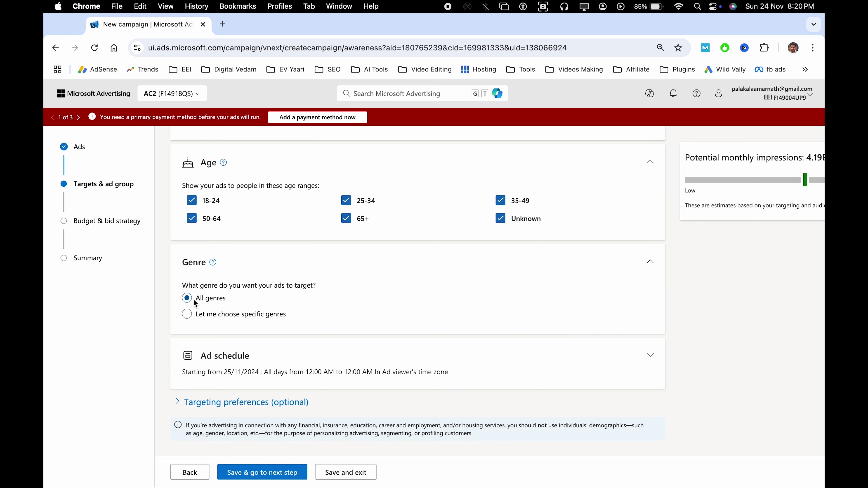
click(222, 320)
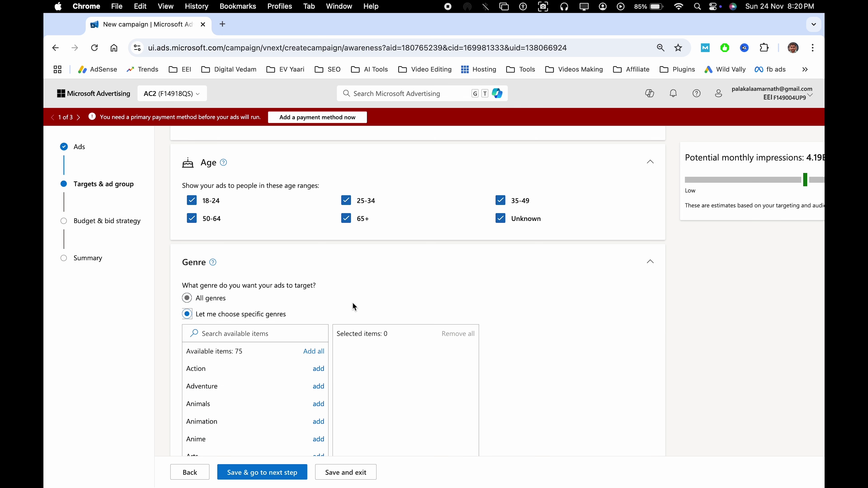
- Browse the available genres and add Comedy to the targeted genres
scroll(355, 306, down, 5)
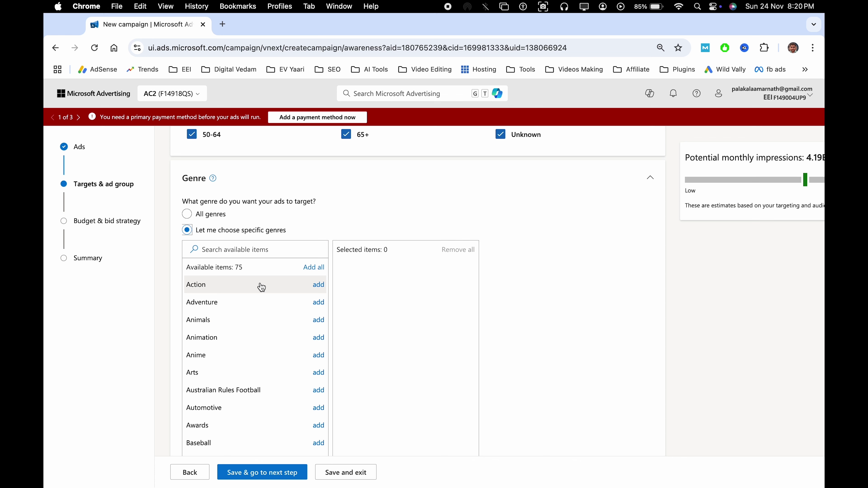
scroll(268, 342, down, 1)
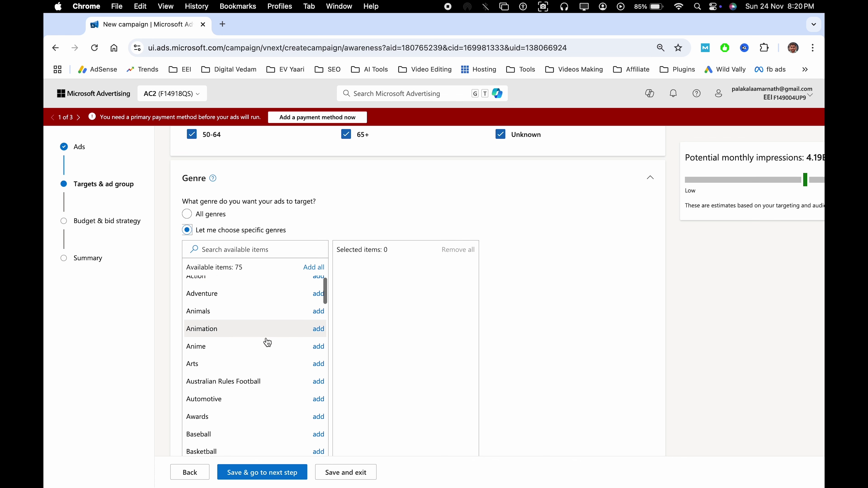
scroll(268, 343, down, 3)
scroll(247, 383, down, 5)
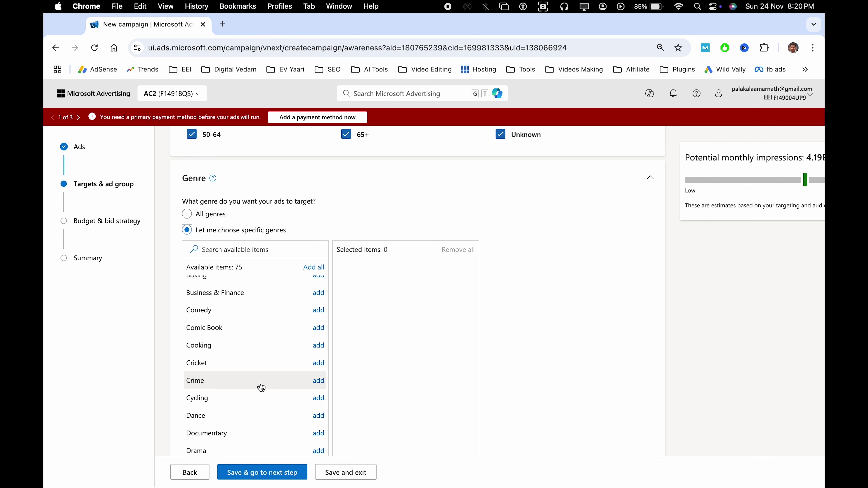
scroll(261, 387, down, 4)
scroll(259, 377, down, 4)
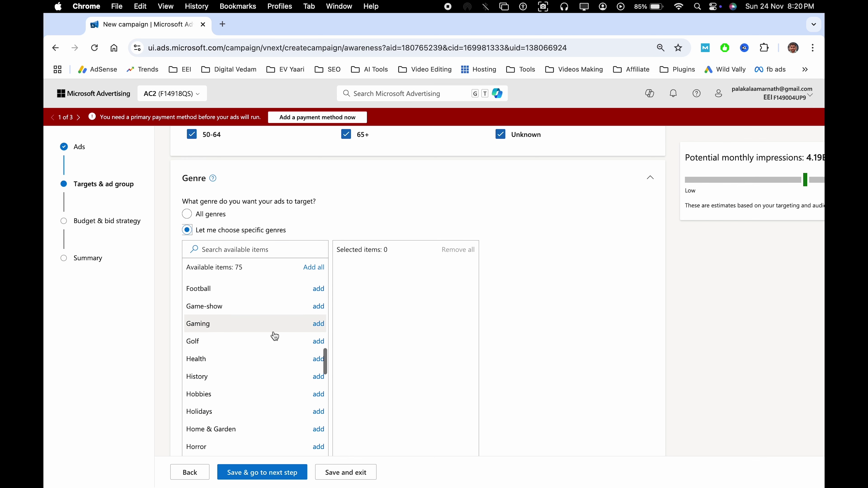
scroll(275, 337, up, 10)
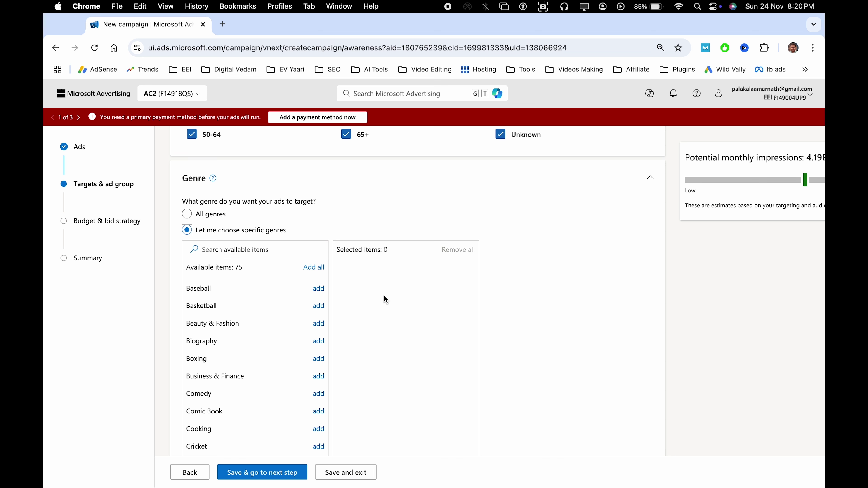
scroll(384, 298, down, 5)
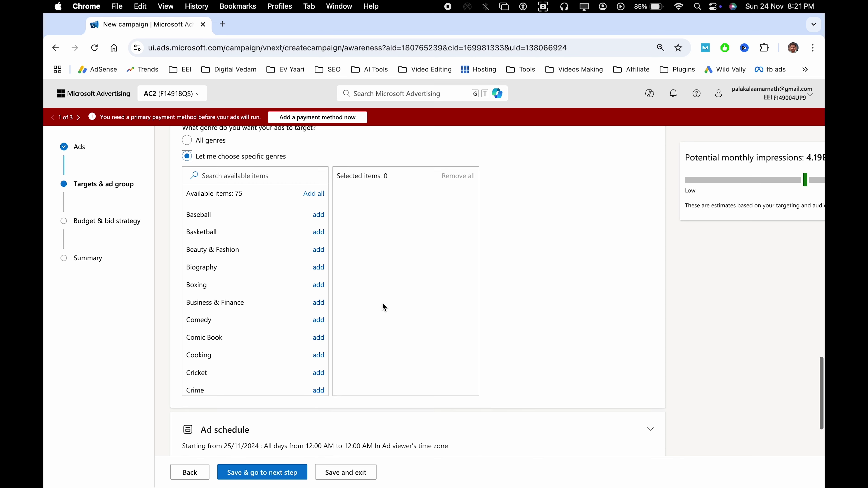
scroll(383, 307, up, 2)
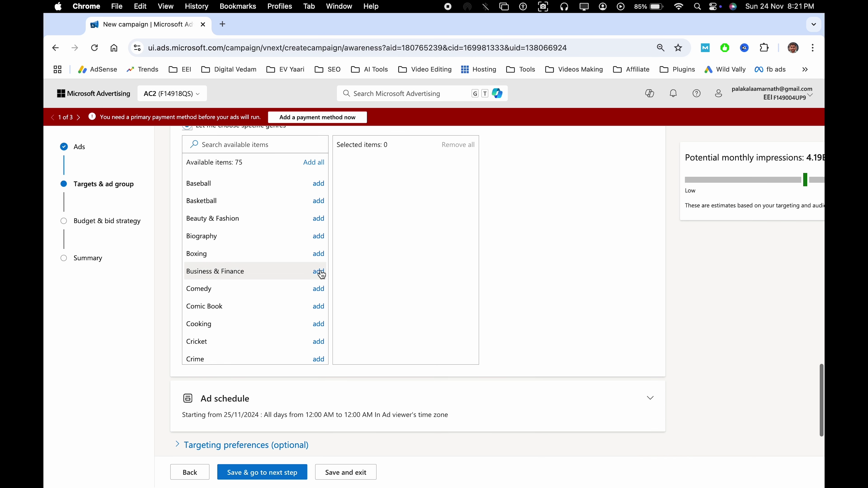
click(319, 289)
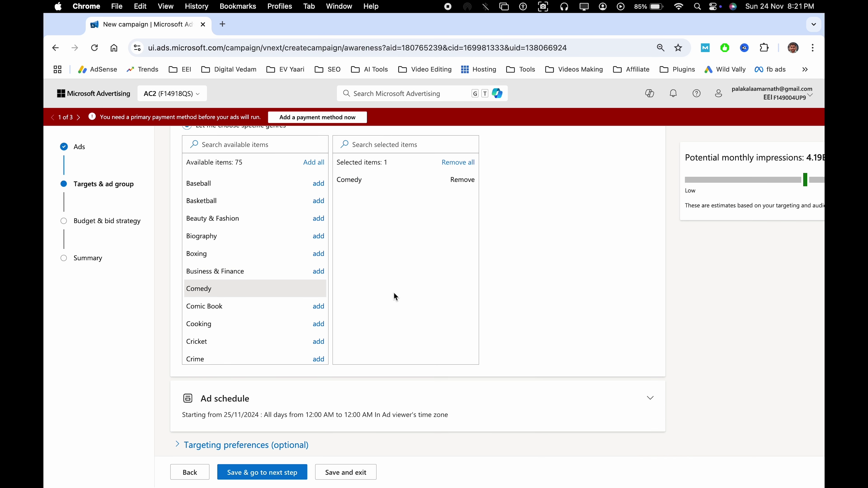
- Examine the full potential monthly impressions estimate for the current targeting
scroll(395, 295, up, 1)
scroll(395, 297, up, 2)
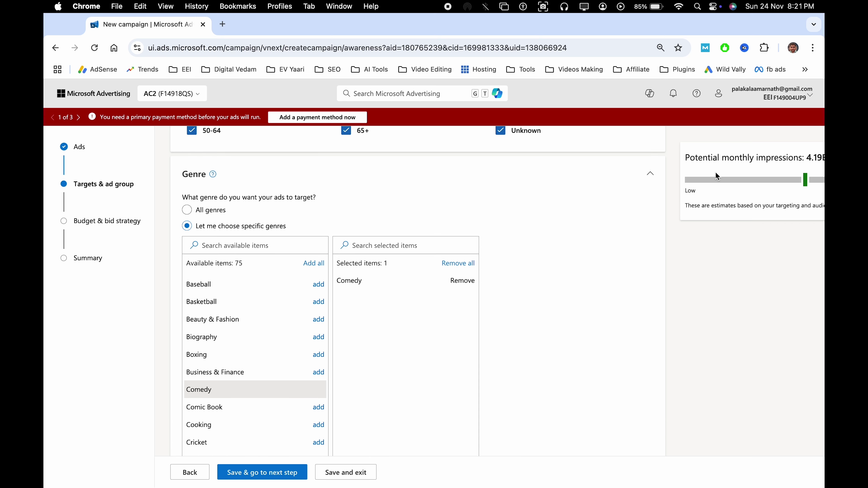
double_click(717, 159)
drag(717, 159, 783, 162)
click(782, 162)
scroll(720, 202, right, 3)
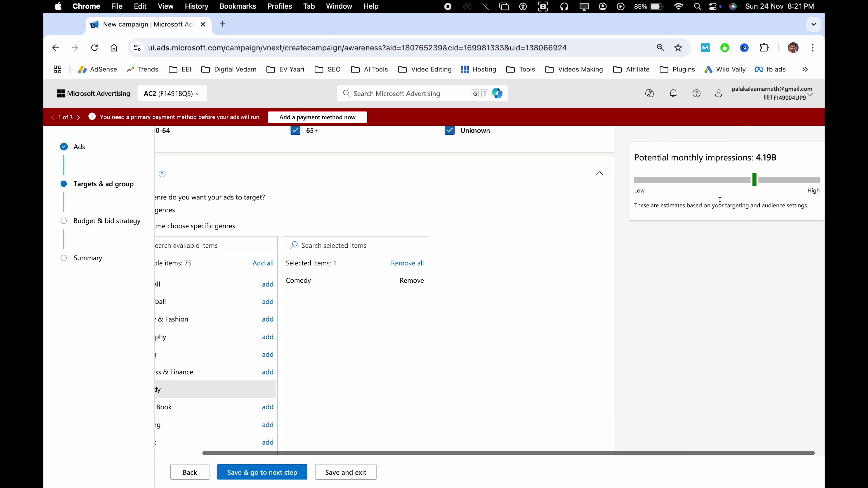
scroll(721, 202, left, 3)
- Expand the ad schedule, check the start date, and switch the end date to End by and back to No end date
scroll(450, 351, down, 4)
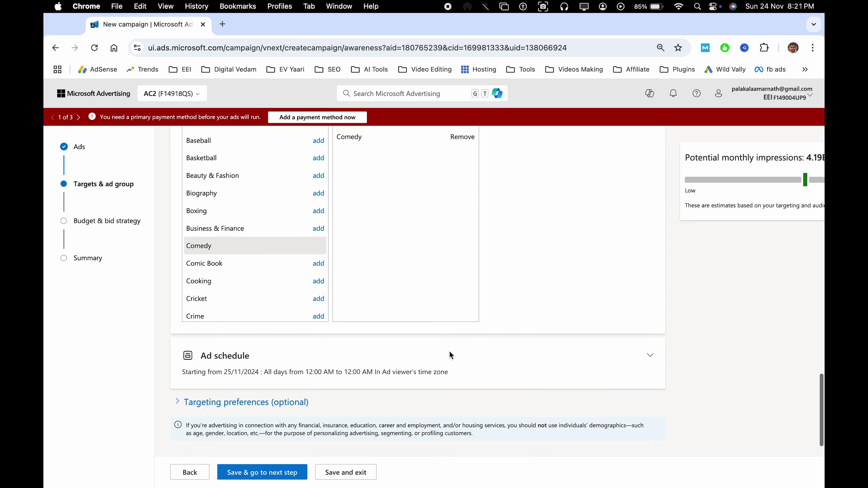
click(324, 355)
scroll(323, 355, down, 5)
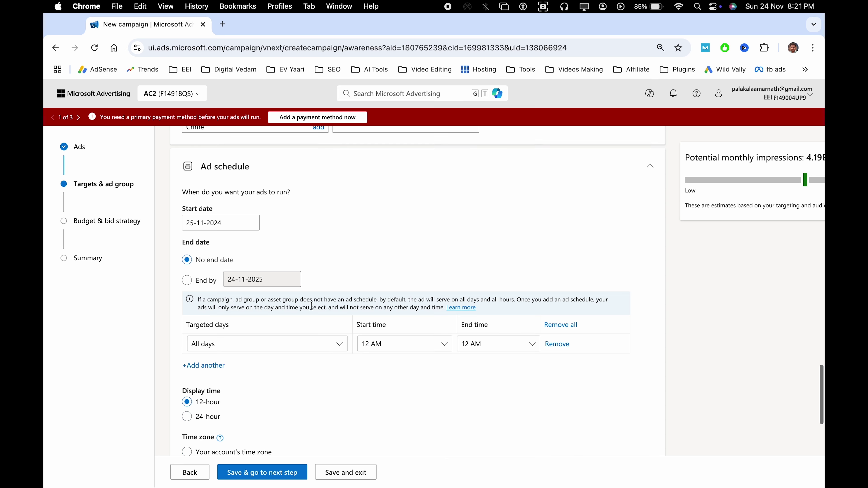
click(200, 219)
click(335, 245)
click(187, 281)
click(187, 260)
- Try Monday as the ad schedule's targeted day and return the setting to All days
scroll(330, 327, down, 5)
click(266, 226)
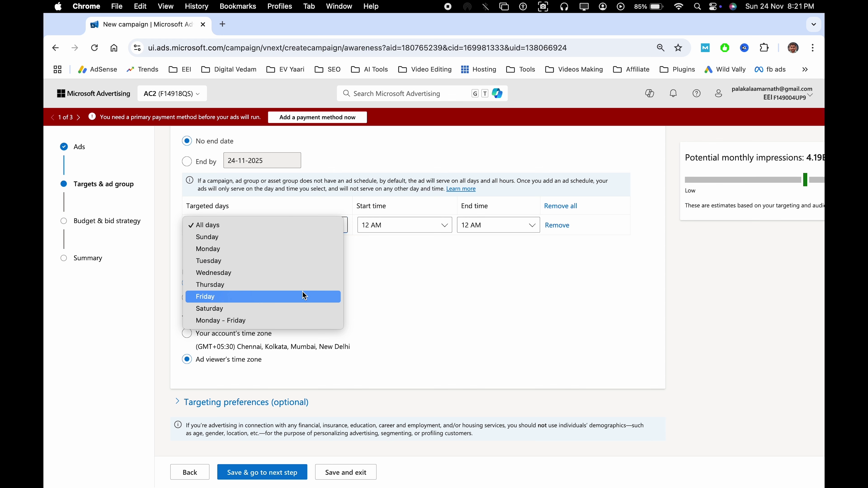
click(262, 247)
click(238, 225)
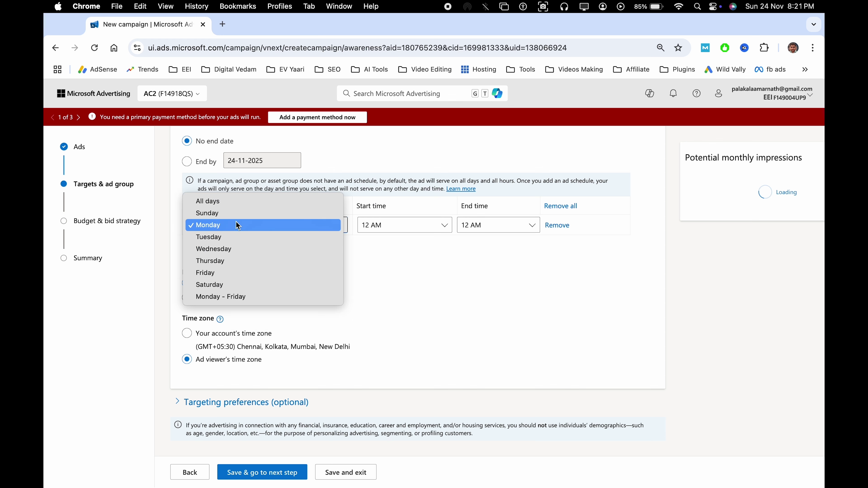
click(272, 203)
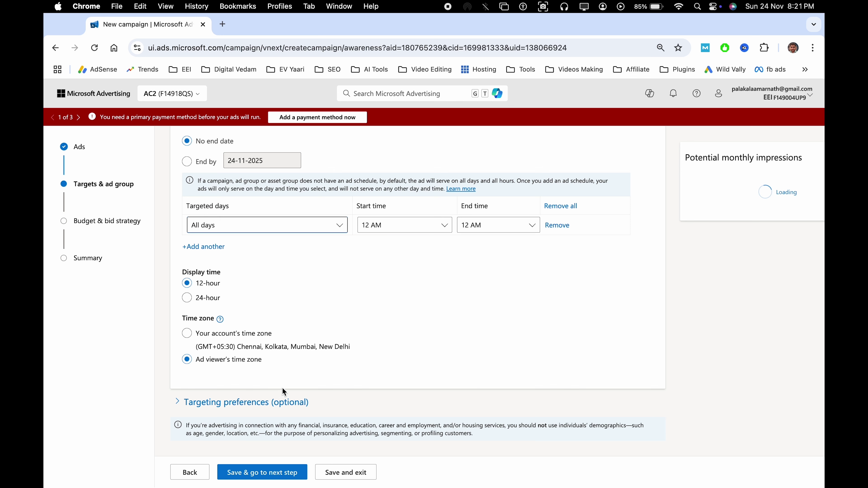
- Open the optional audience targeting preferences and switch the audience list type to In-market audiences
click(283, 403)
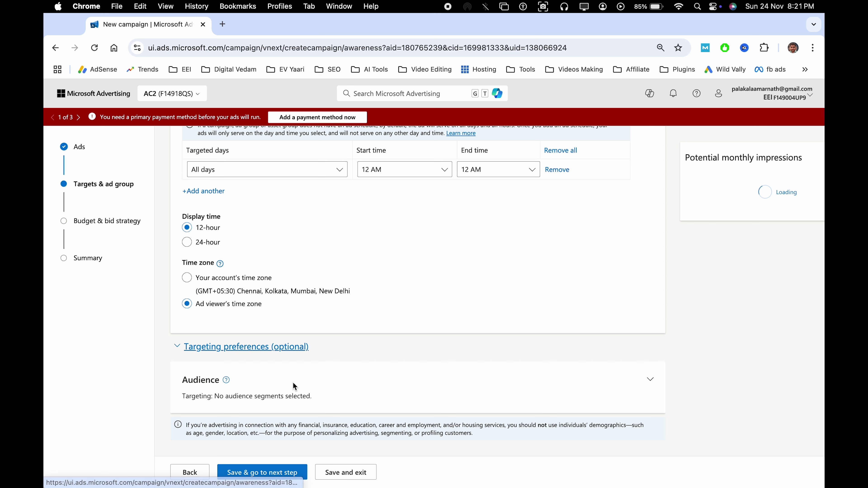
click(294, 386)
scroll(356, 361, down, 5)
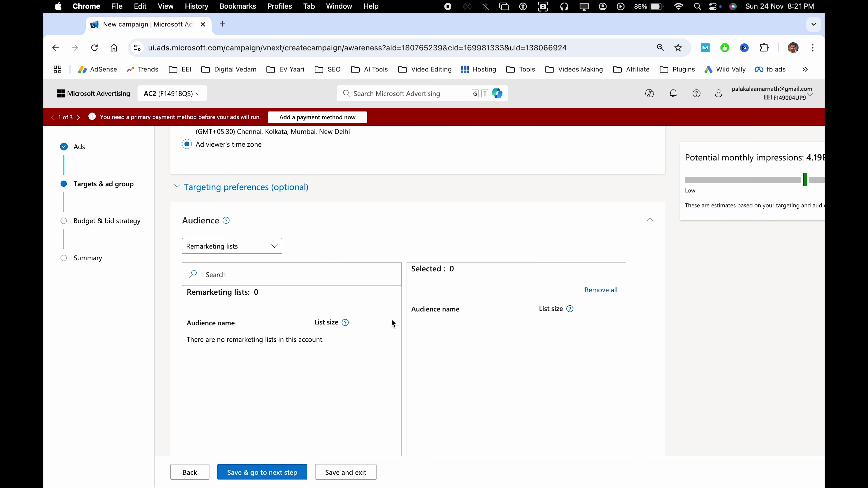
click(254, 242)
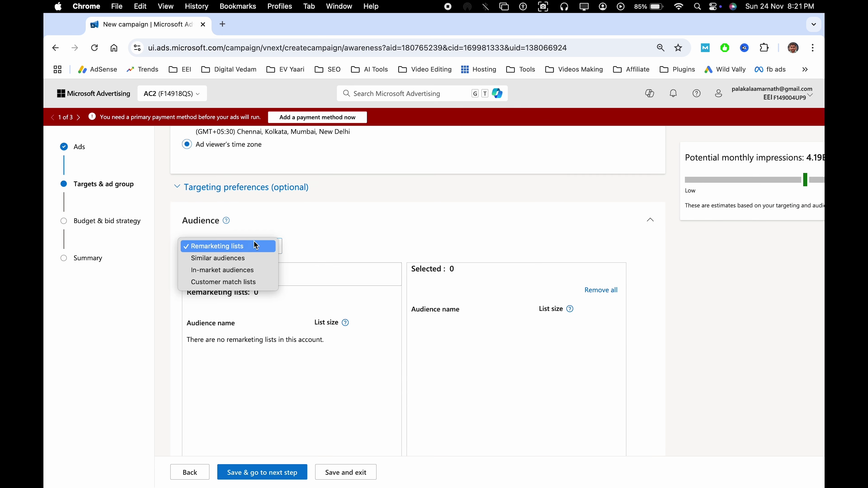
click(262, 270)
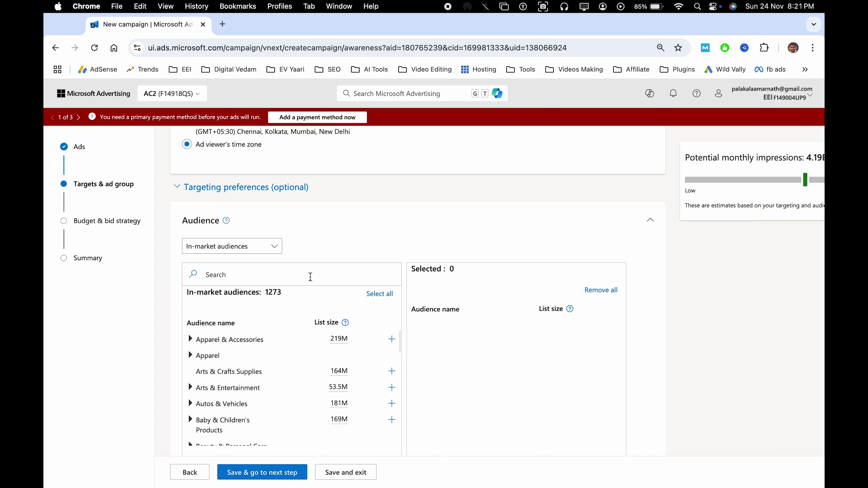
- Browse the in-market audiences, collapse the Audience section with no segments selected, and save the targeting to continue to the budget settings
scroll(308, 343, down, 4)
scroll(281, 361, up, 5)
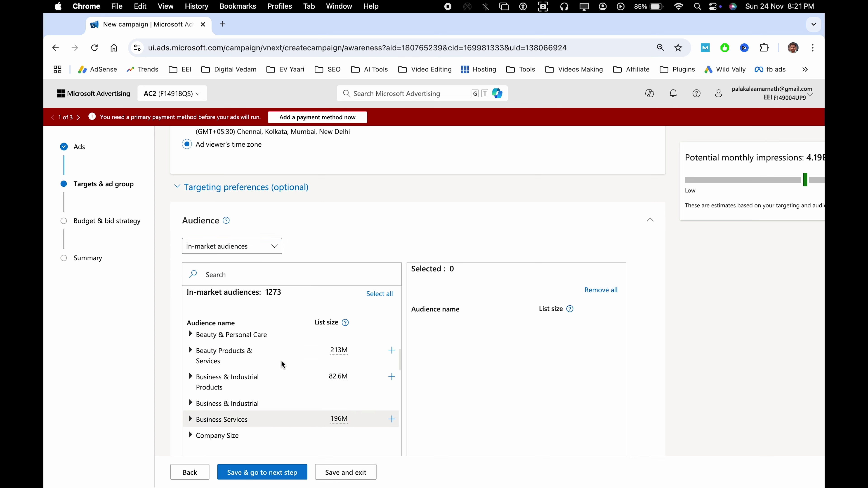
click(650, 221)
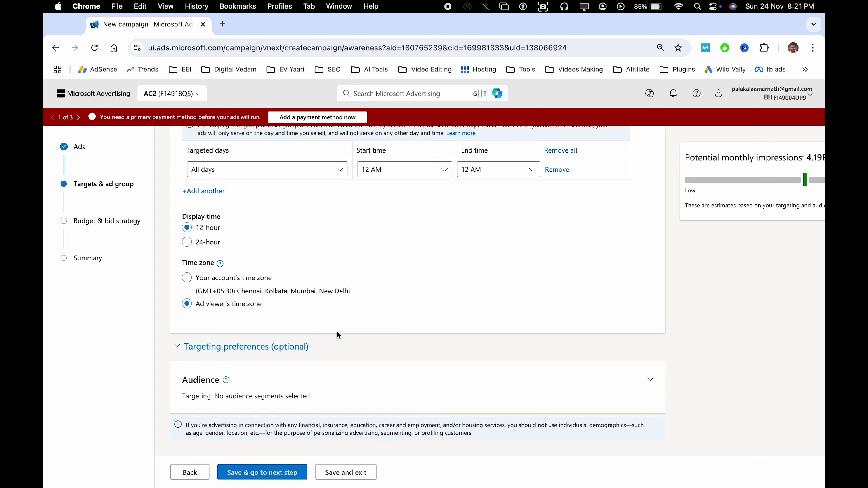
click(262, 473)
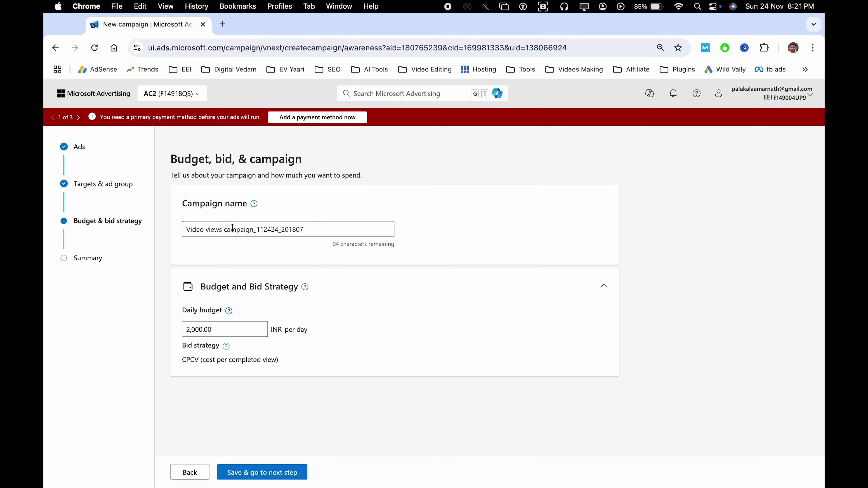
- Check the campaign name and the daily budget, keep both as they are, and save to continue to the summary
click(231, 228)
triple_click(232, 227)
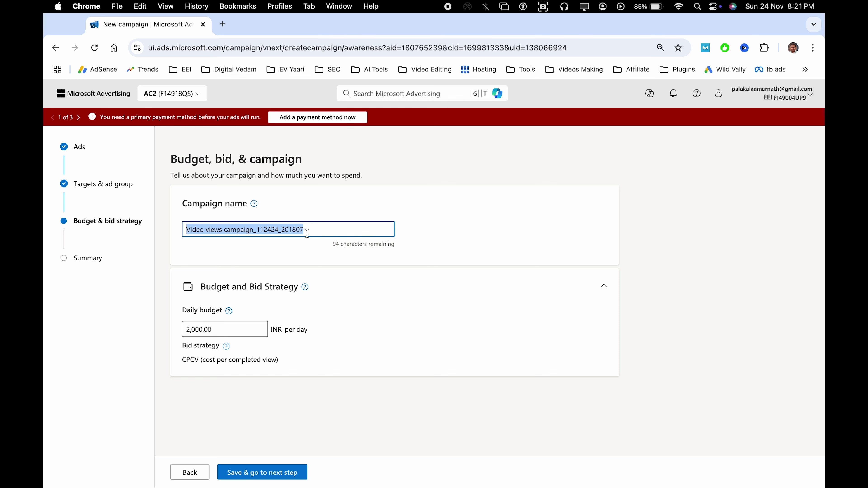
click(324, 231)
click(234, 329)
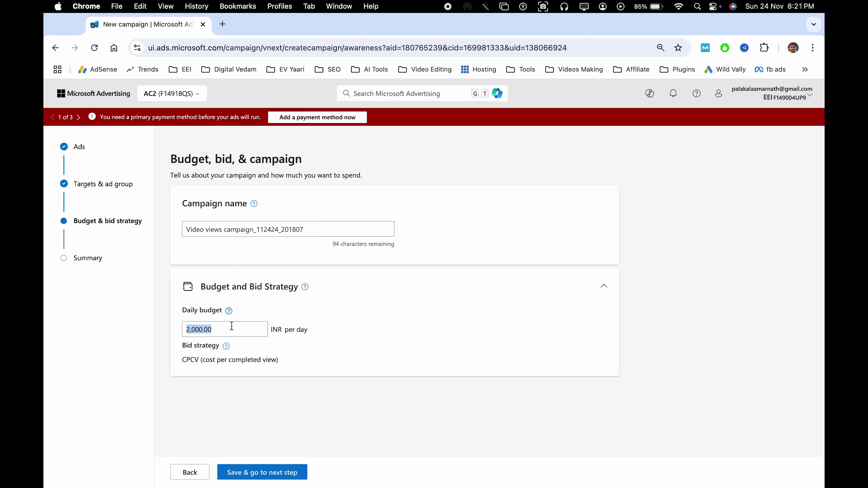
click(250, 328)
triple_click(312, 331)
click(342, 403)
click(267, 479)
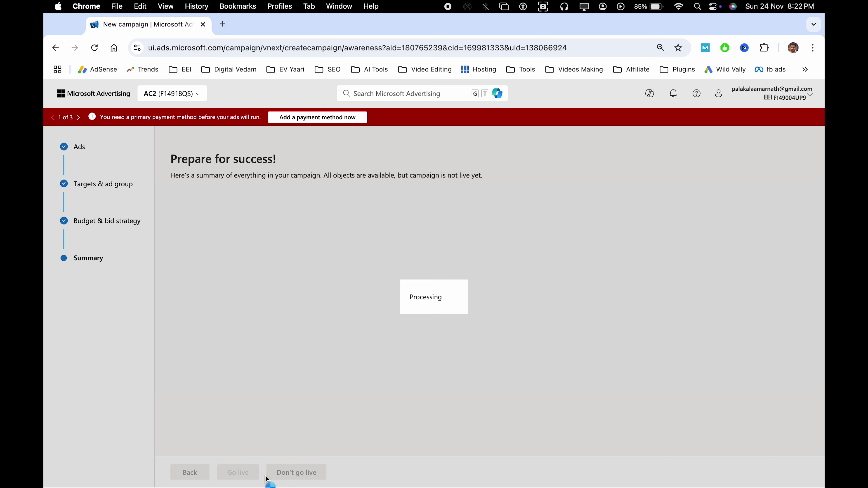
- Review the campaign summary, finish the video campaign without going live, and look through the campaigns list
scroll(289, 321, down, 5)
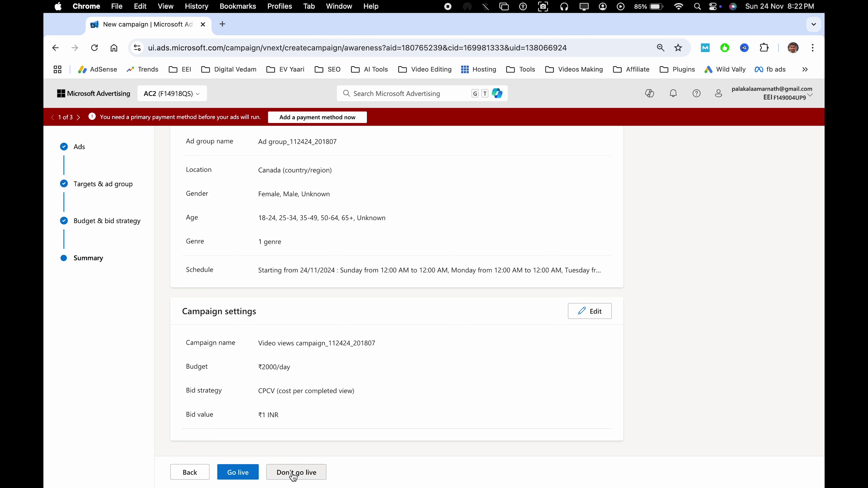
click(304, 479)
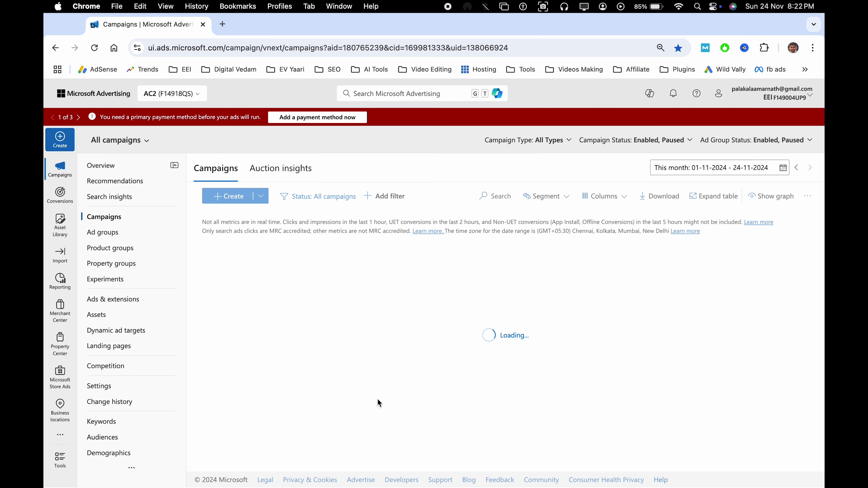
scroll(372, 393, down, 15)
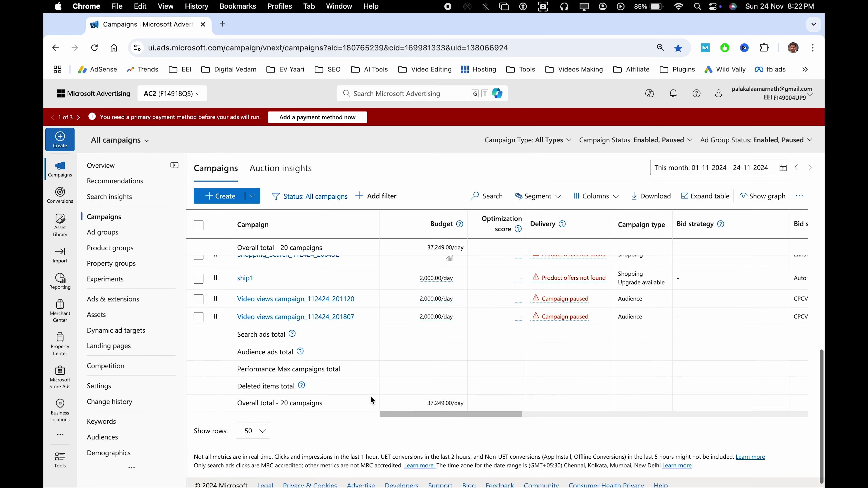
scroll(346, 364, up, 15)
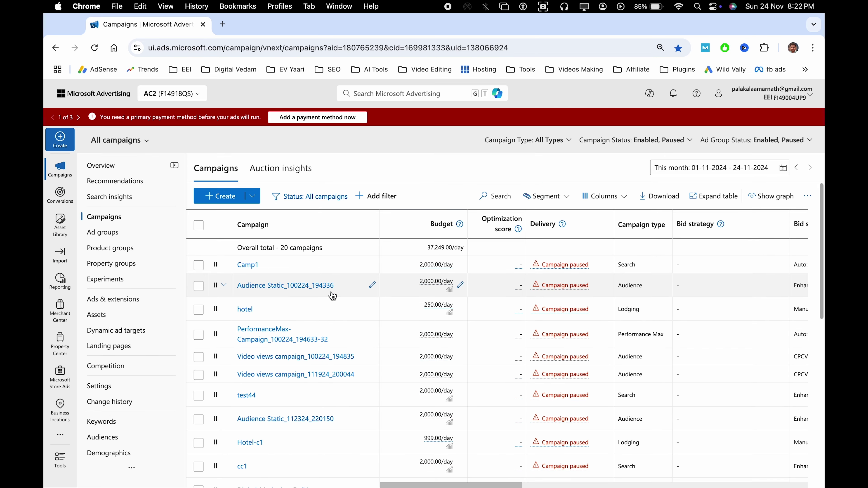
- Start another campaign with the Build brand awareness goal and select Connected TV (CTV) as its campaign type
click(208, 195)
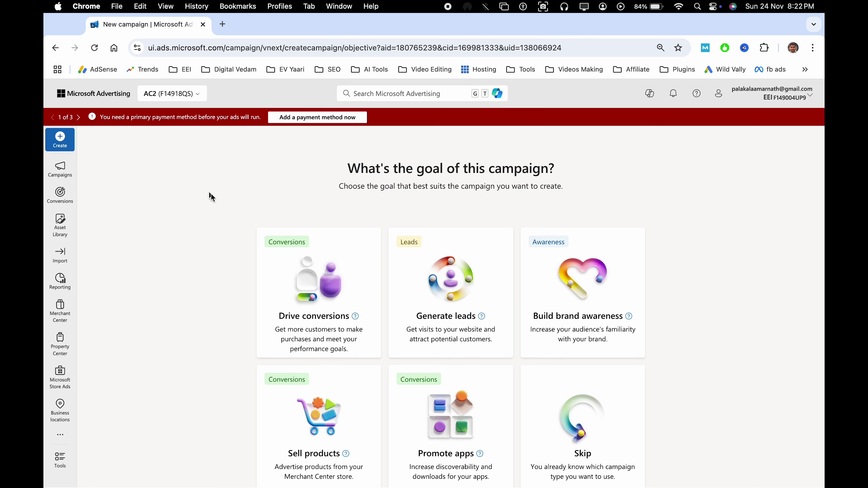
click(530, 316)
click(712, 183)
scroll(712, 186, up, 5)
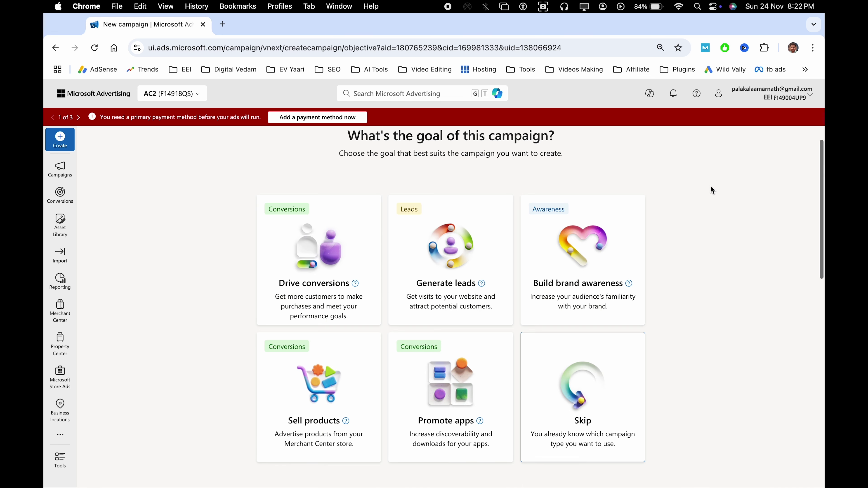
click(566, 277)
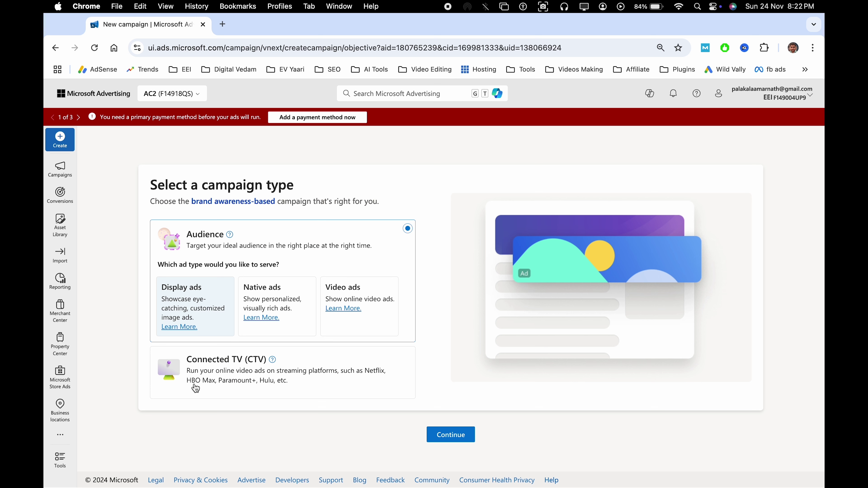
click(271, 390)
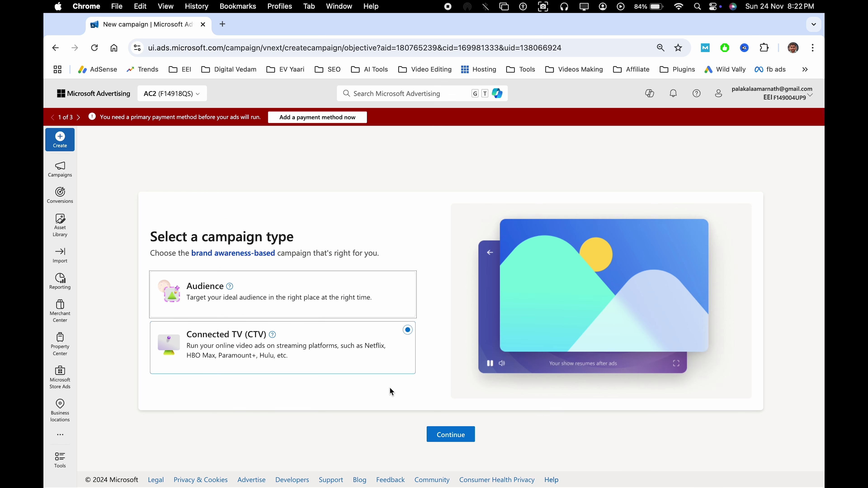
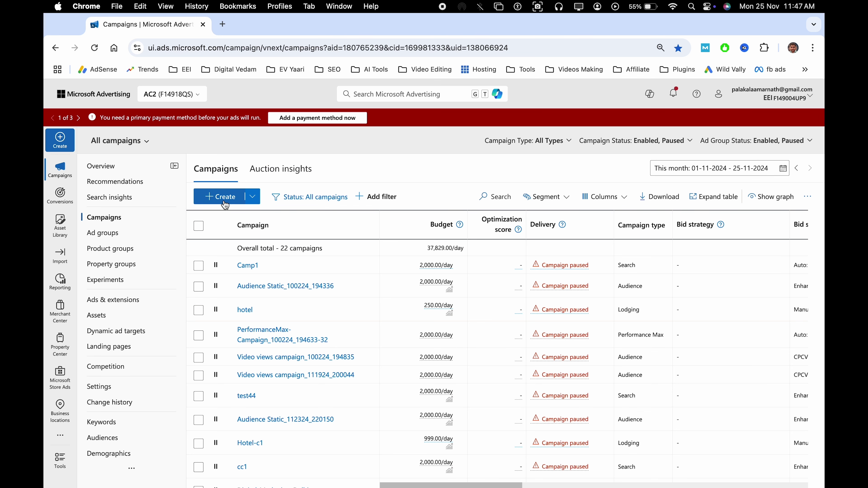
- Start a new campaign from the campaigns list, skip the goal selection, and review the available campaign types
click(211, 205)
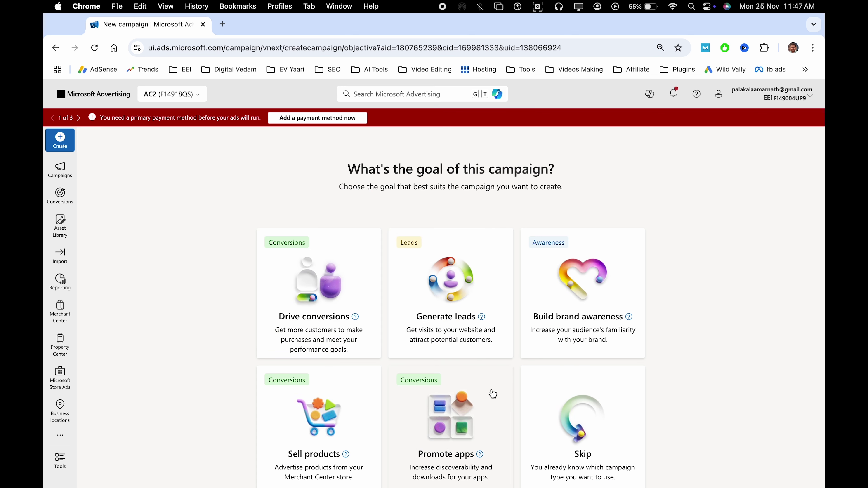
scroll(490, 394, down, 2)
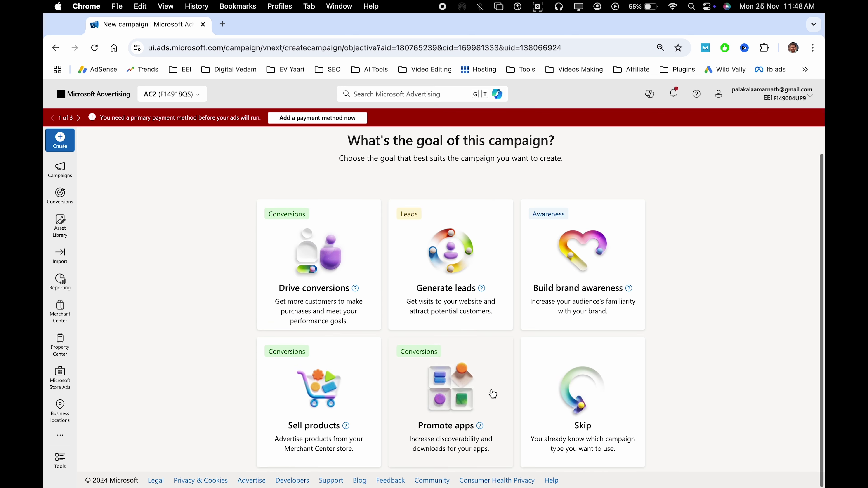
click(613, 400)
scroll(737, 294, down, 1)
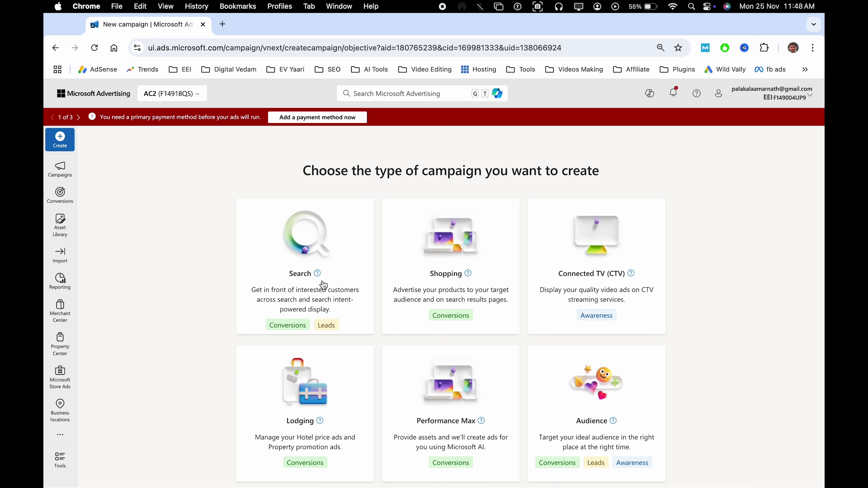
scroll(360, 406, down, 5)
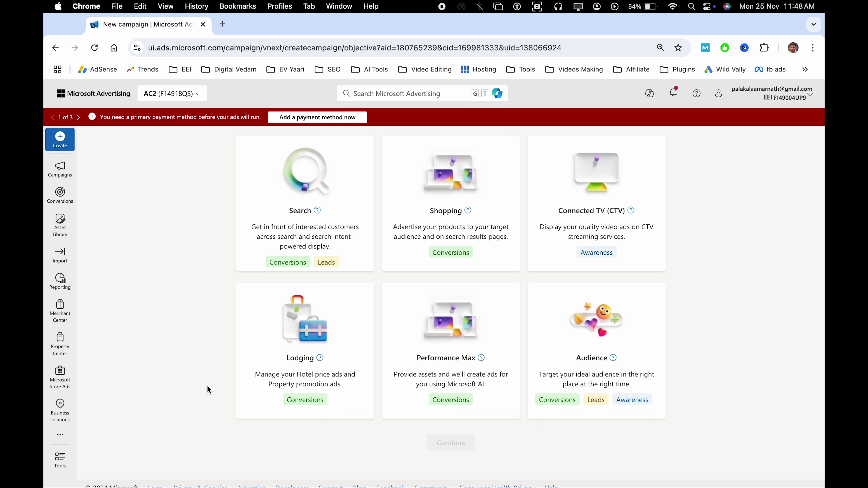
- Choose Lodging as the campaign type and continue to its setup form
click(324, 336)
scroll(326, 333, up, 3)
scroll(338, 383, down, 3)
scroll(340, 389, down, 1)
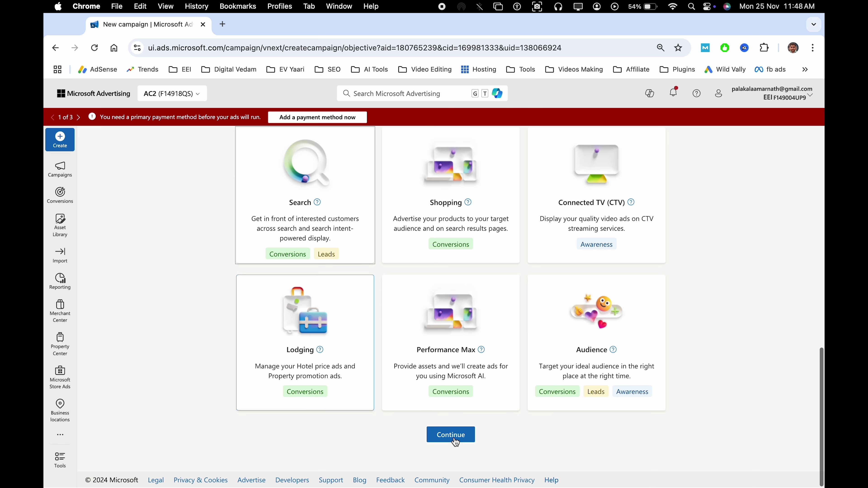
click(452, 436)
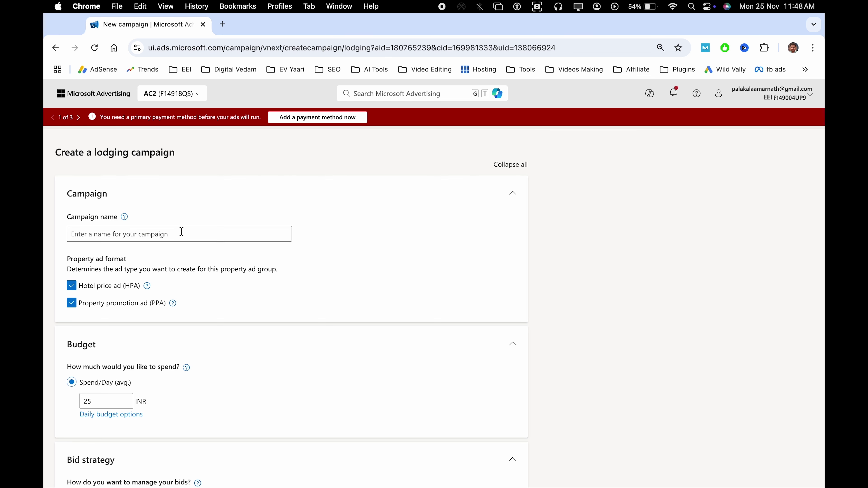
- Name the lodging campaign Lodging-C1
click(181, 232)
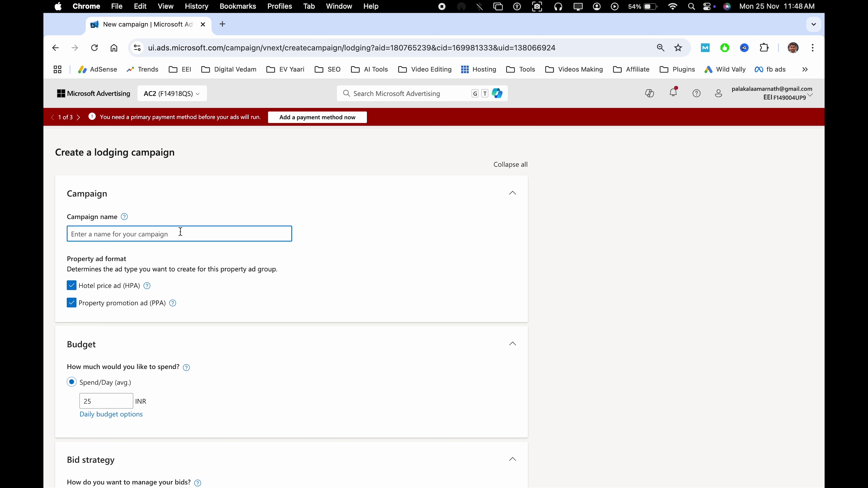
text(Lodging)
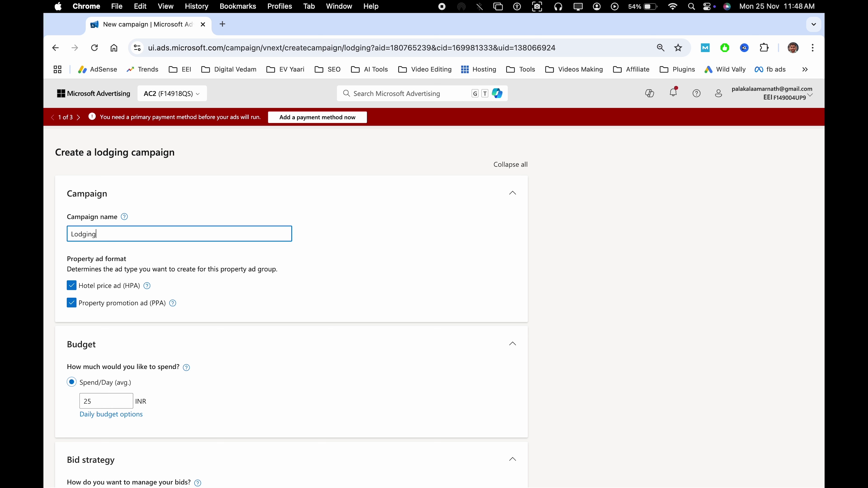
text(-C1)
click(364, 245)
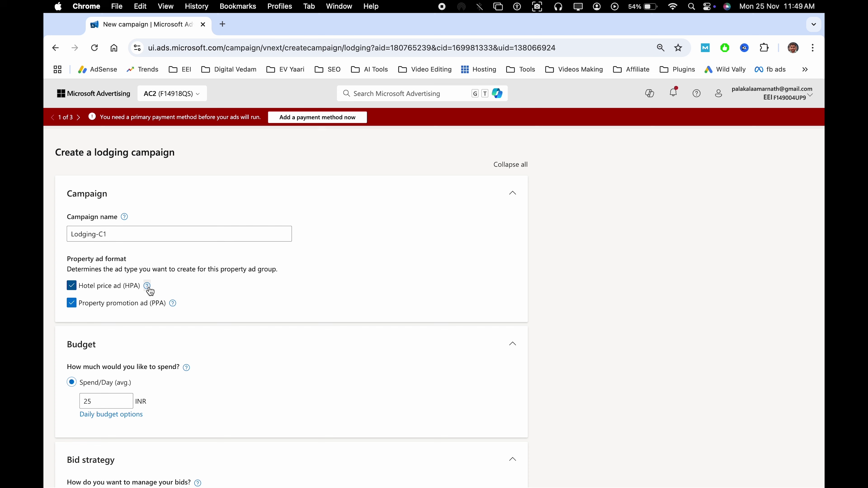
- Read the help on hotel price ads and property promotion ads, and disable the Property promotion ad (PPA) format
mouse_move(149, 288)
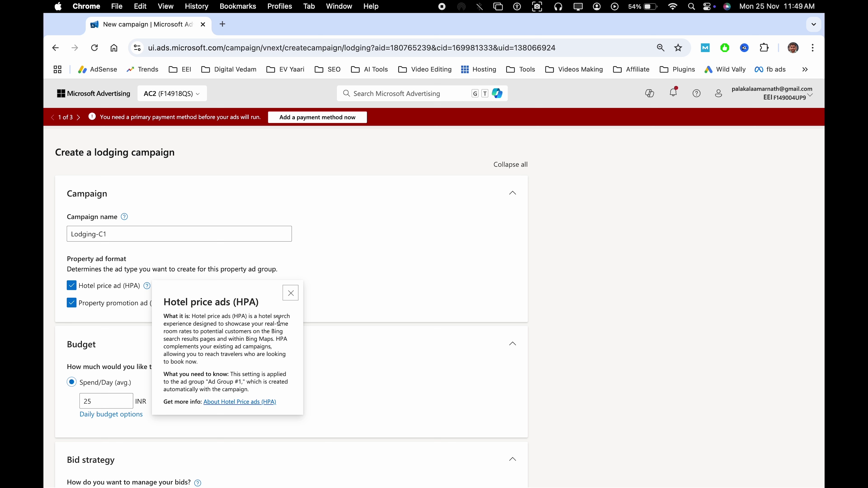
click(349, 321)
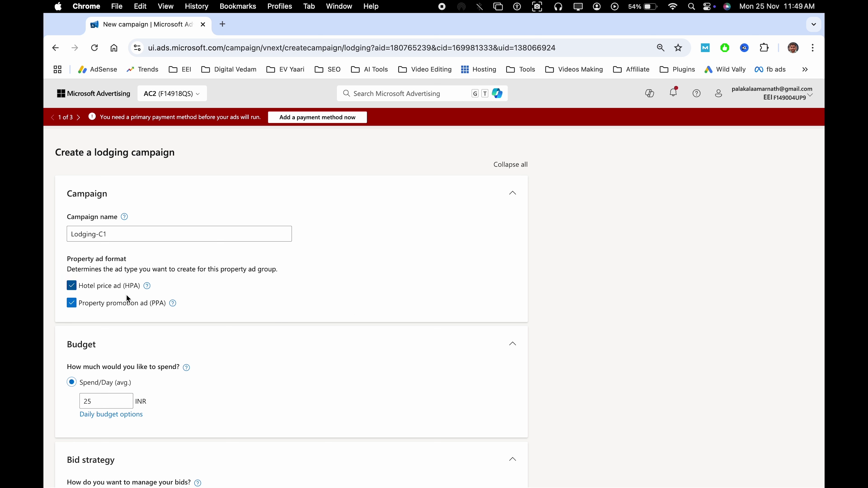
click(174, 305)
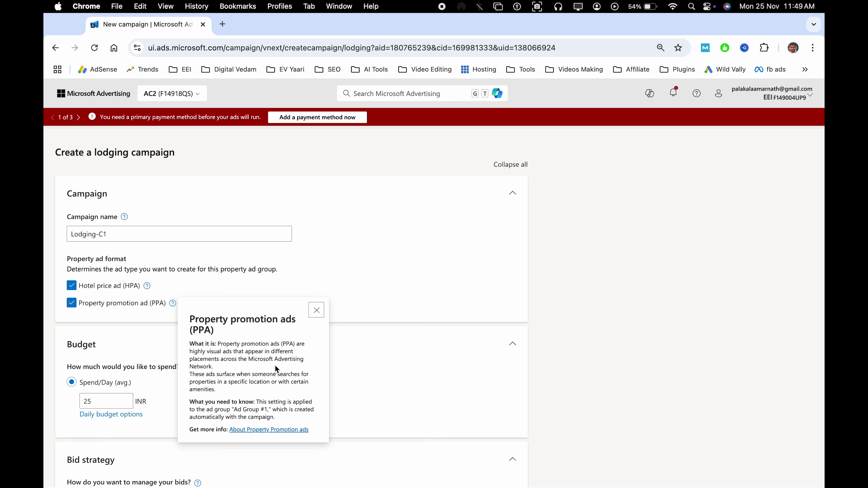
click(317, 310)
click(71, 303)
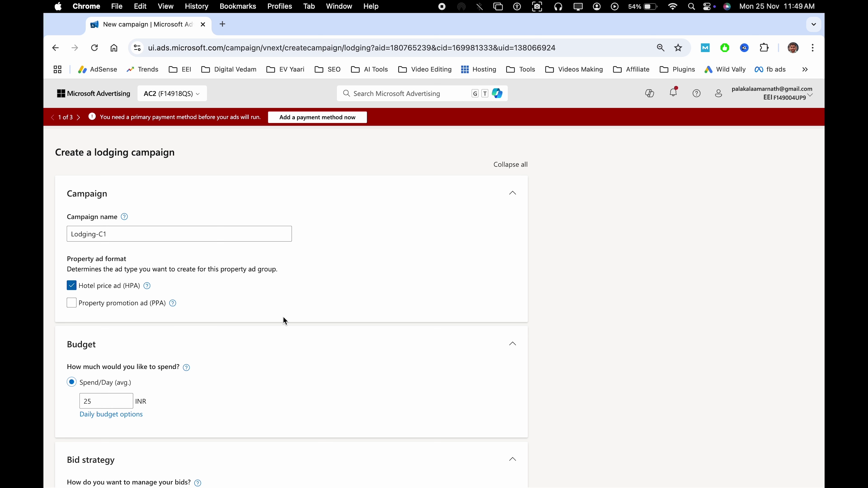
- Set the lodging campaign's average daily spend to 500 INR
scroll(269, 309, down, 3)
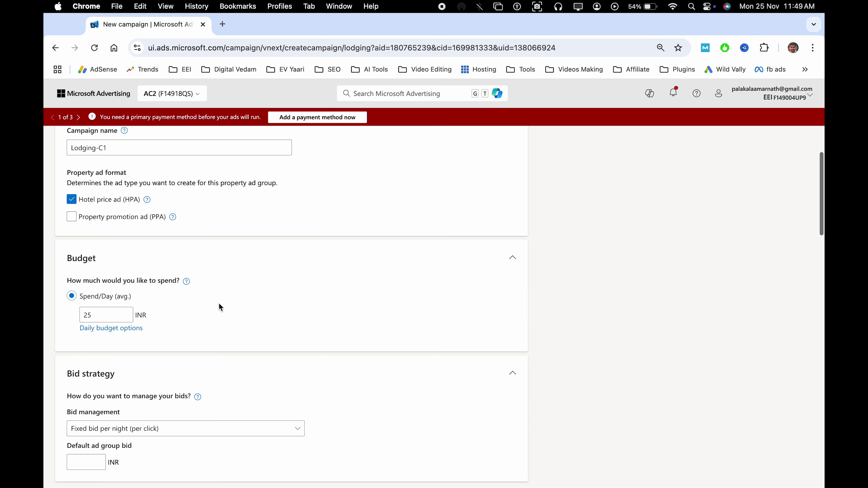
click(102, 318)
double_click(101, 318)
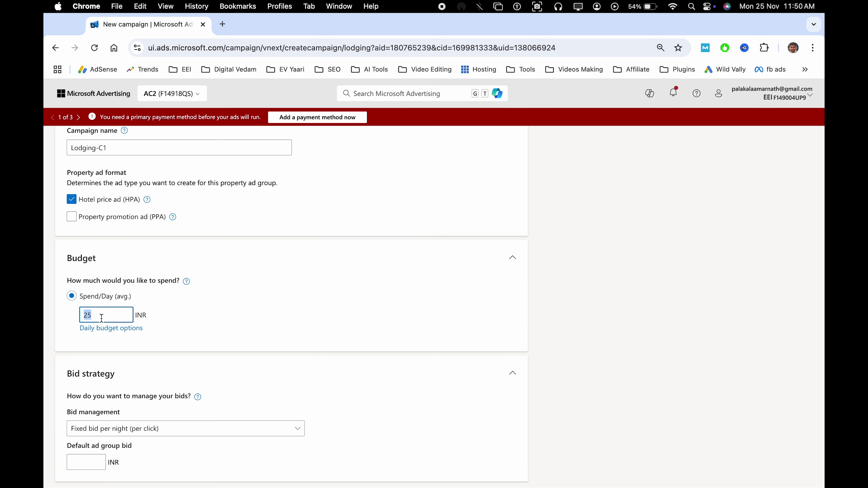
text(500)
click(234, 317)
- Keep bid management on Fixed bid per night (per click) and set the default ad group bid to 45 INR
scroll(293, 327, down, 5)
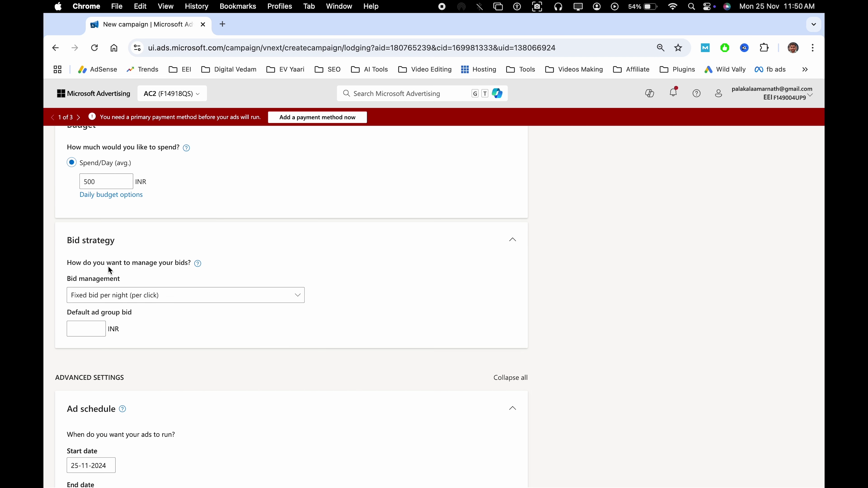
click(152, 294)
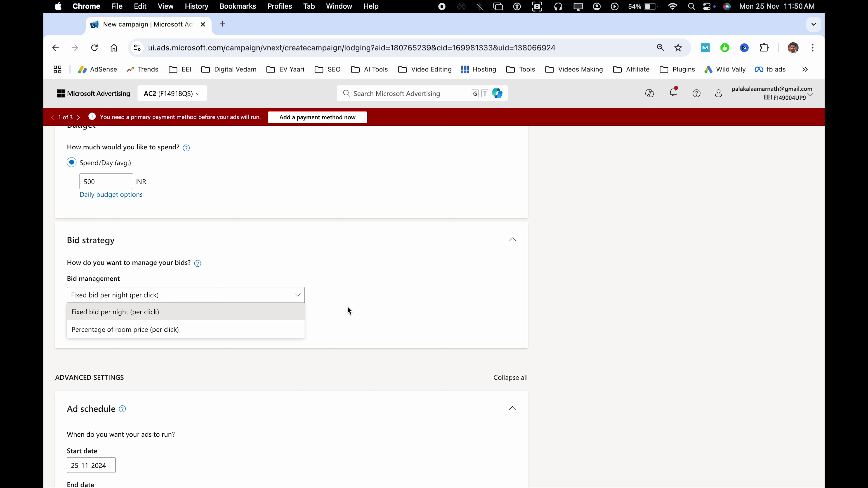
click(109, 312)
click(84, 325)
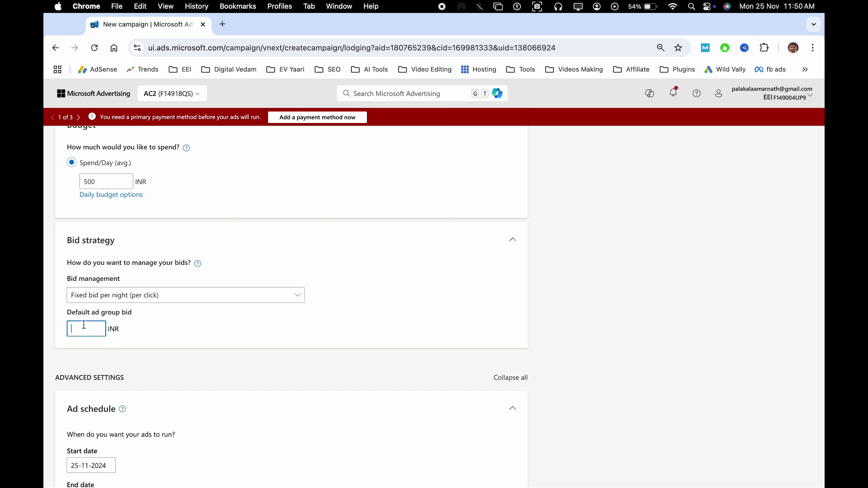
text(45)
click(188, 338)
- Switch bid management to Percentage of room price (per click), with a 30% default ad group bid and a 40 INR maximum effective bid limit
click(167, 301)
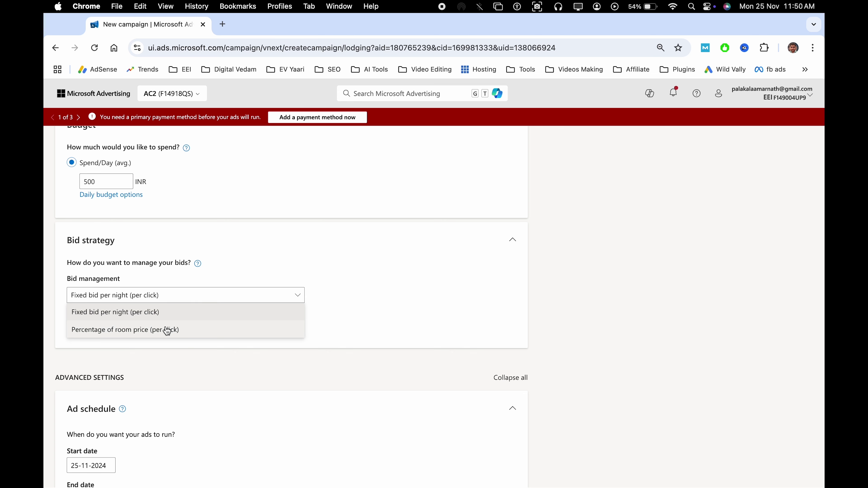
click(167, 330)
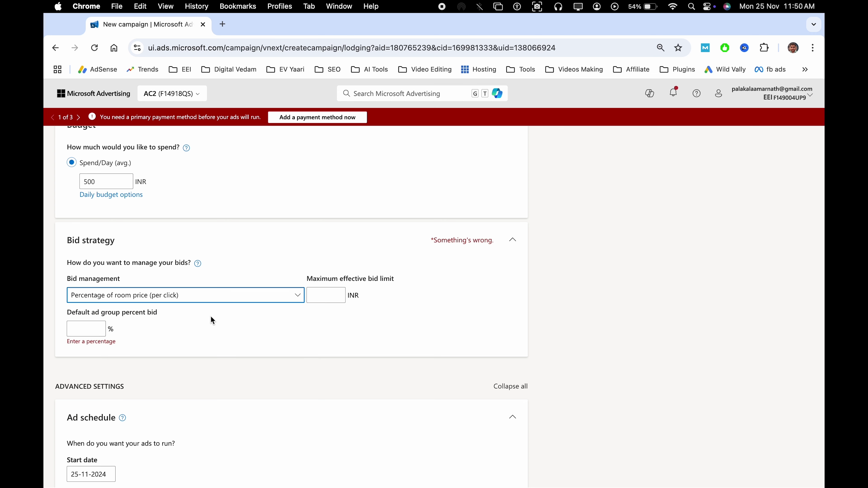
click(87, 330)
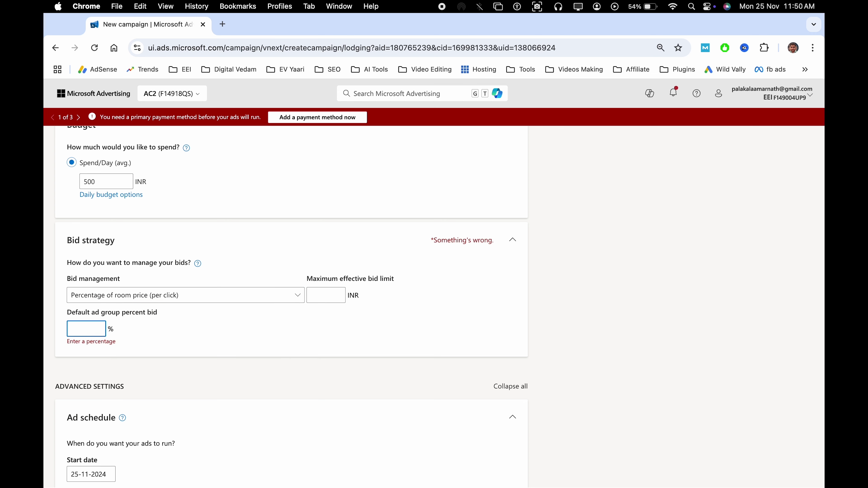
text(30)
click(206, 322)
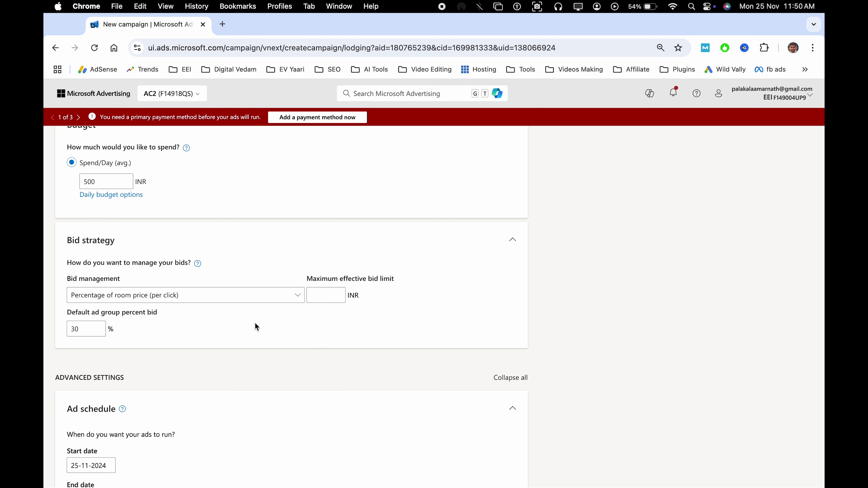
click(324, 294)
text(40)
click(318, 335)
- Review the ad schedule settings and the available targeted days options
scroll(268, 337, down, 6)
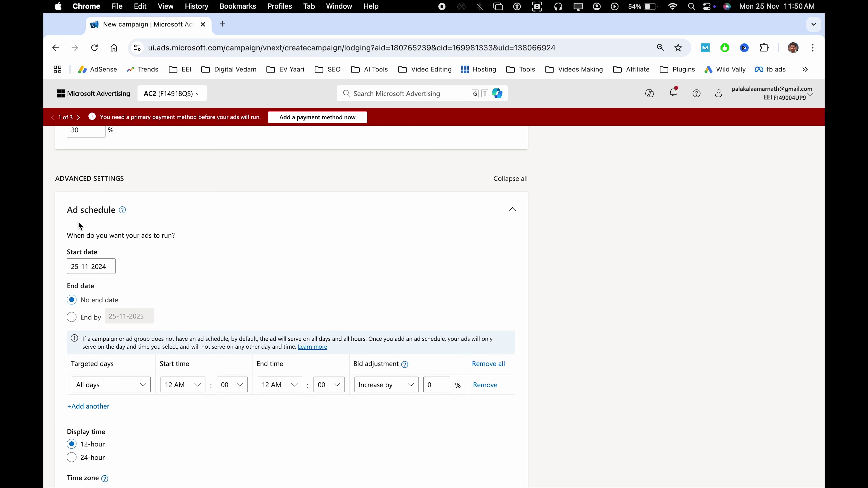
scroll(220, 274, down, 1)
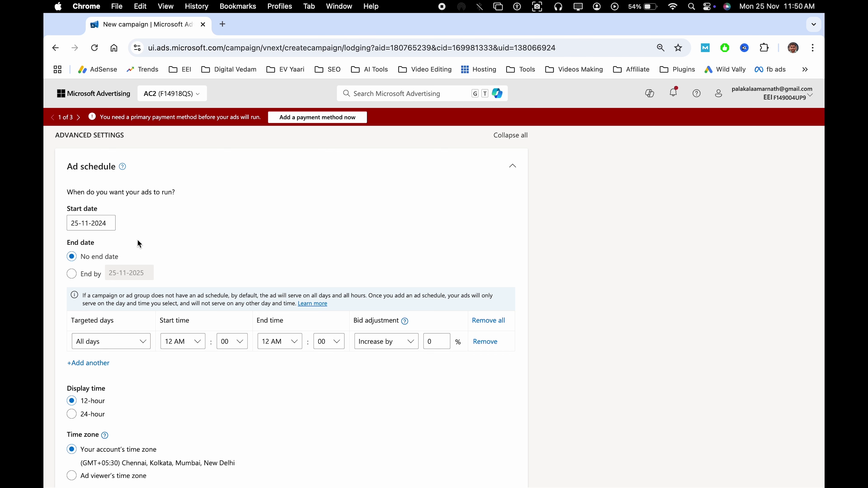
scroll(218, 269, down, 3)
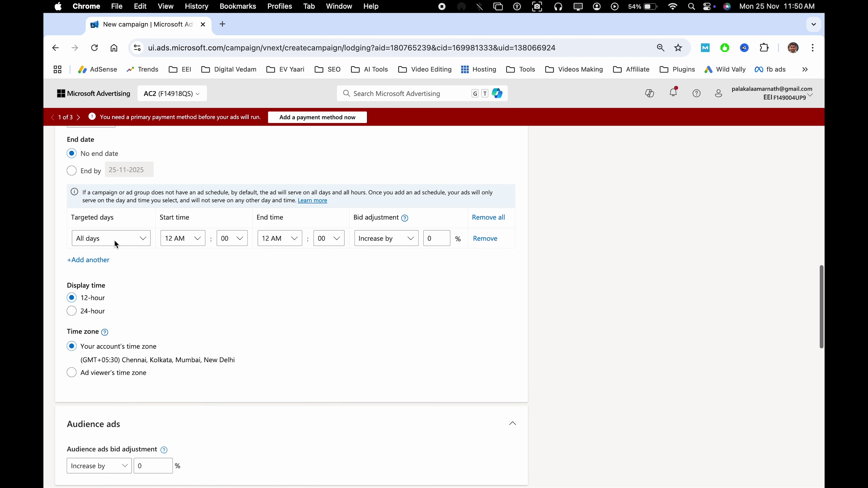
click(114, 239)
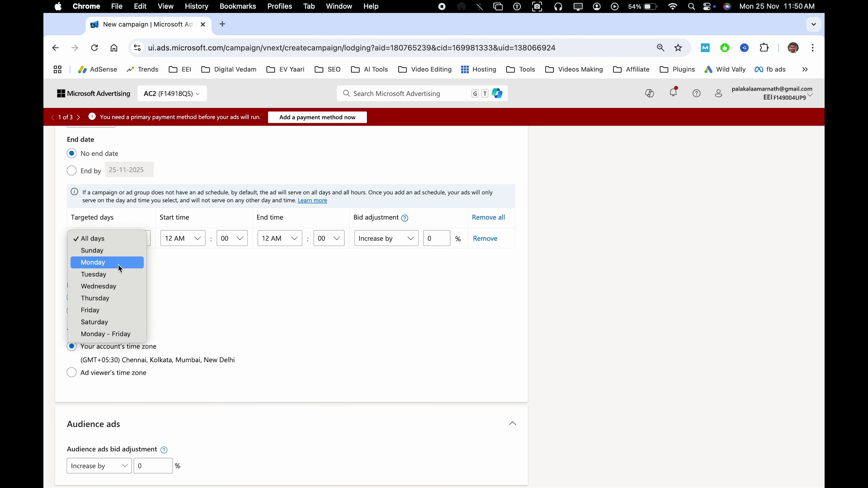
click(234, 276)
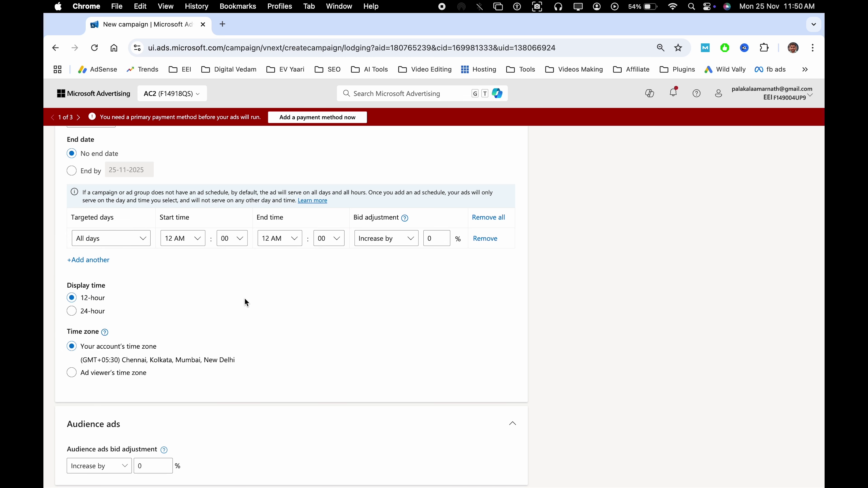
- Examine the bid adjustment setting for audience ads
scroll(245, 299, down, 7)
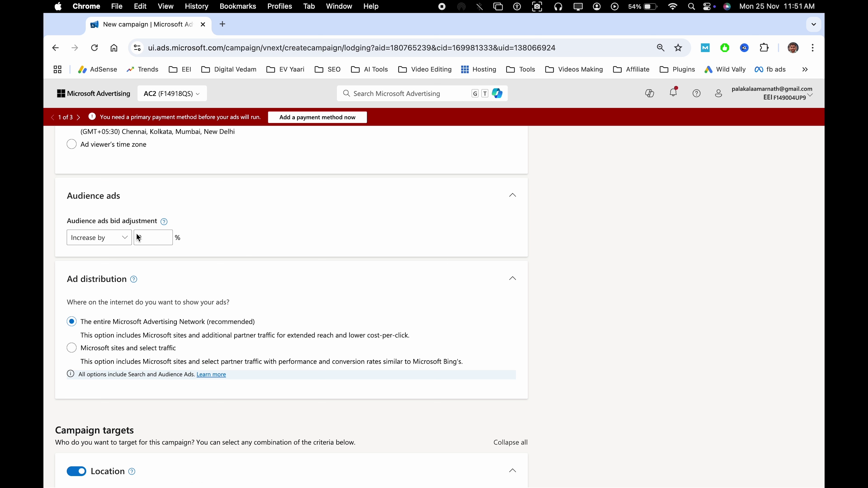
click(241, 225)
click(148, 241)
click(160, 241)
click(267, 250)
- Compare the ad distribution options and keep The entire Microsoft Advertising Network selected
scroll(286, 255, down, 3)
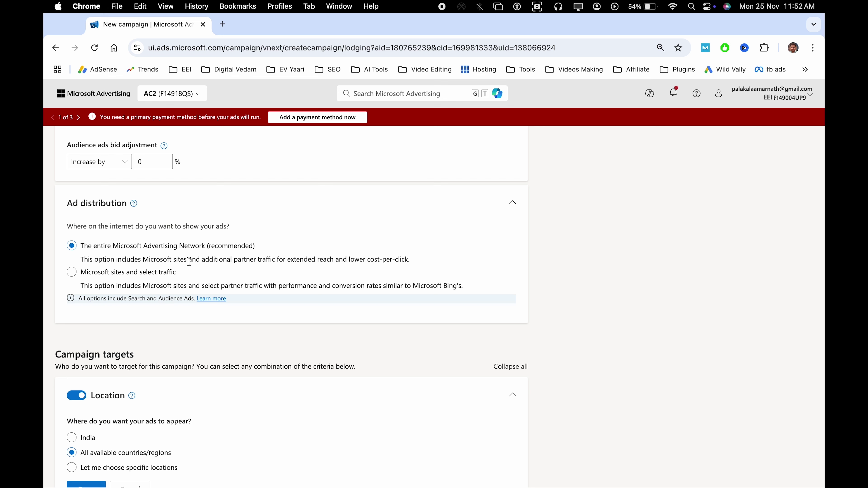
click(72, 272)
click(72, 246)
- Choose specific locations for the campaign's location targeting and target Canada
scroll(290, 269, down, 3)
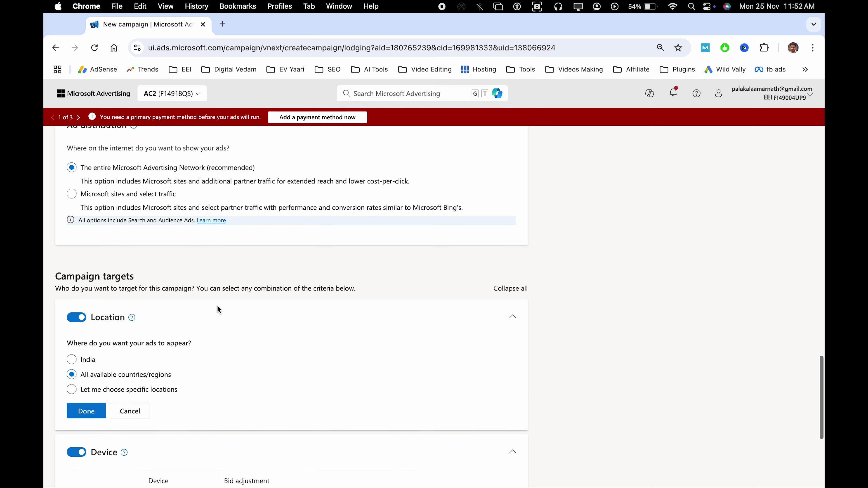
scroll(217, 305, down, 5)
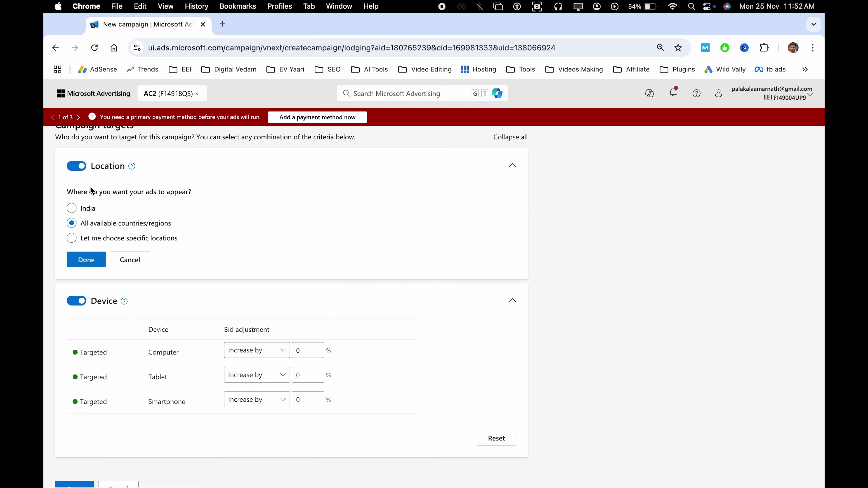
click(72, 239)
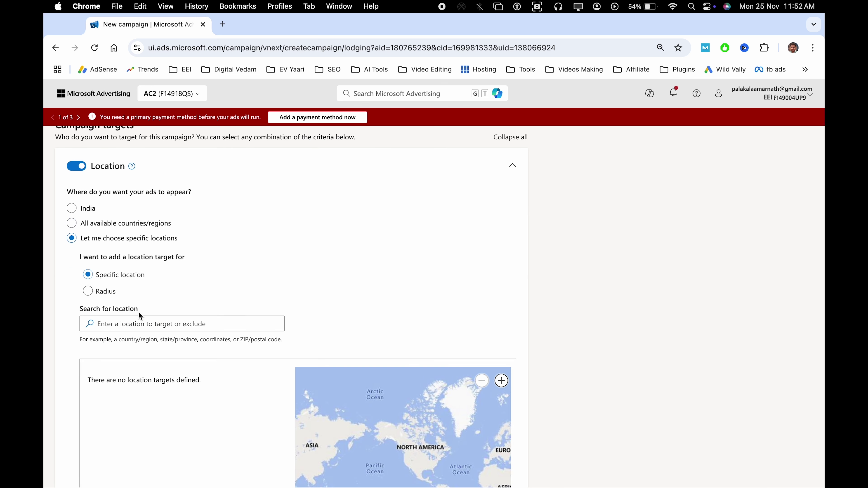
click(139, 322)
text(ca)
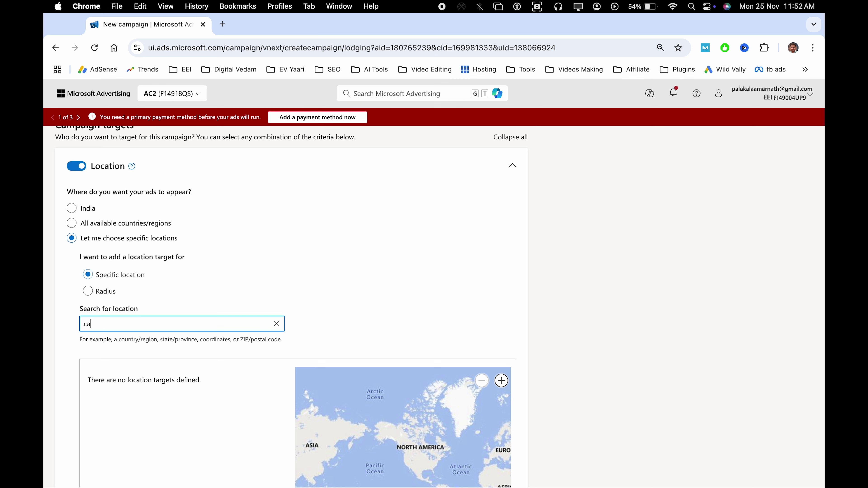
text(nada)
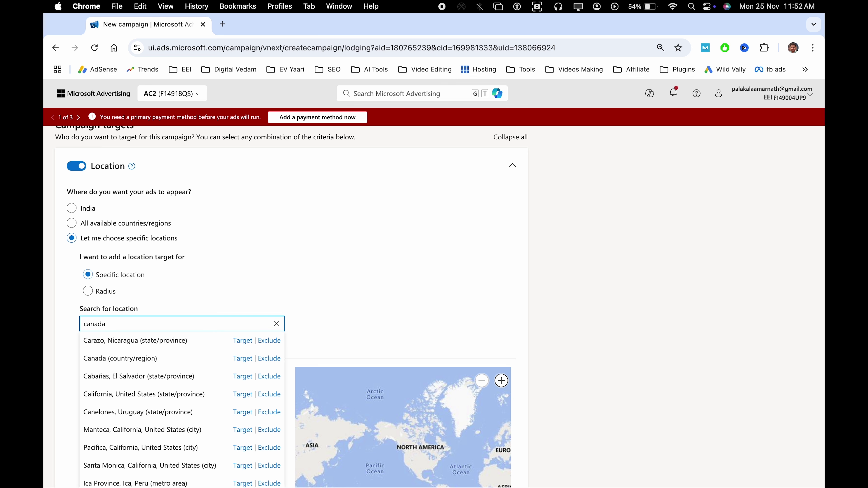
click(241, 342)
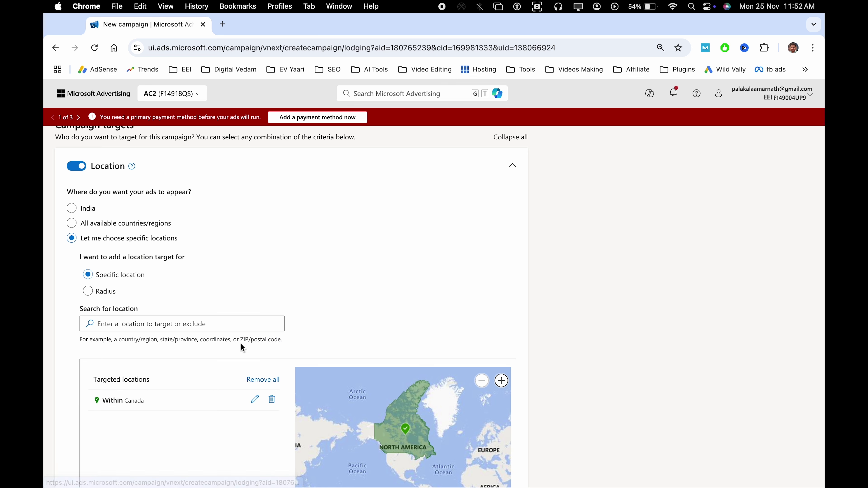
- Add a radius location target of 25 miles around Los Vega, Mexico
scroll(159, 320, down, 3)
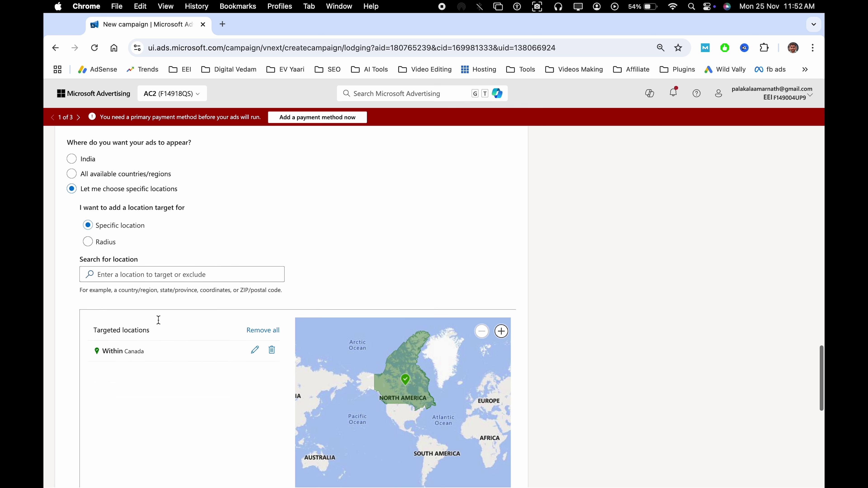
click(147, 234)
click(90, 204)
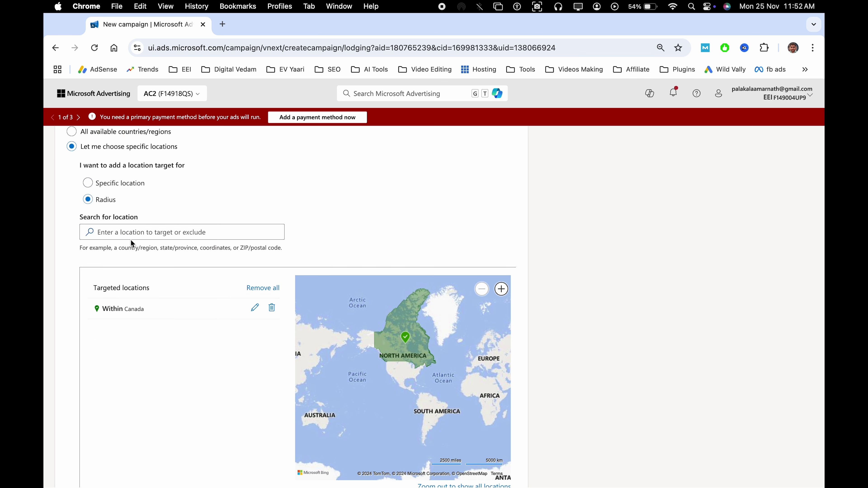
click(137, 234)
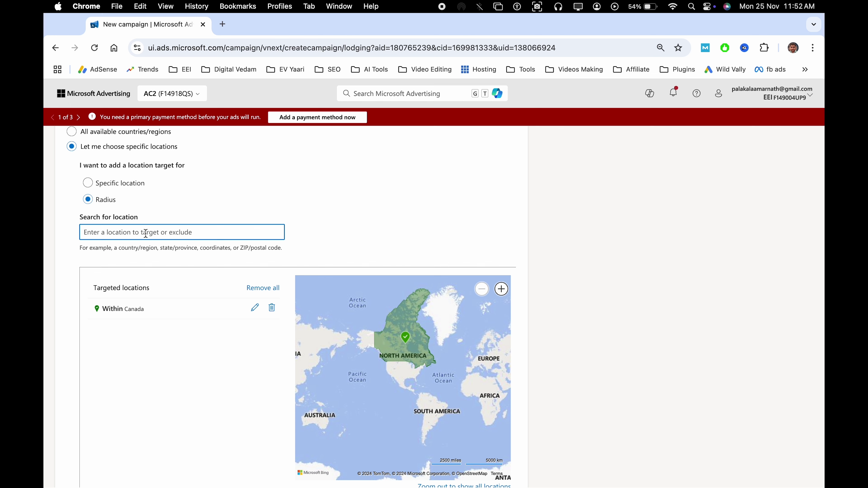
text(los vega)
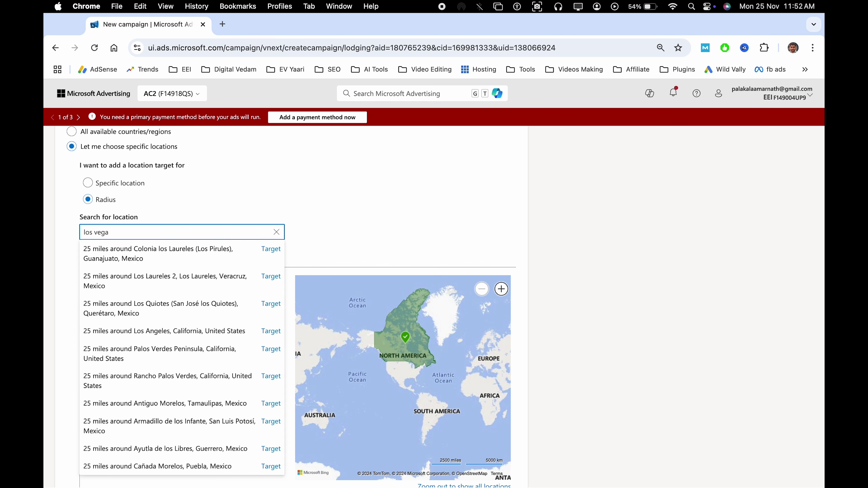
key(Return)
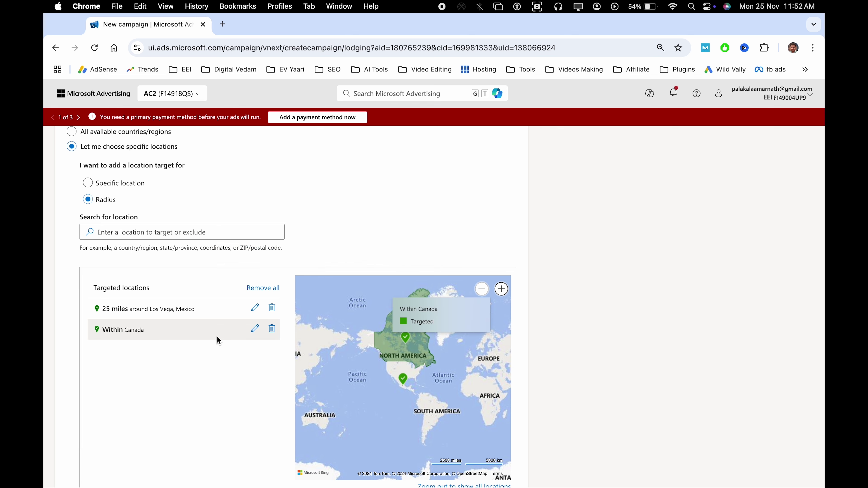
- Change the Los Vega radius target's unit to kilometers and confirm the campaign's location targets
click(254, 308)
double_click(325, 336)
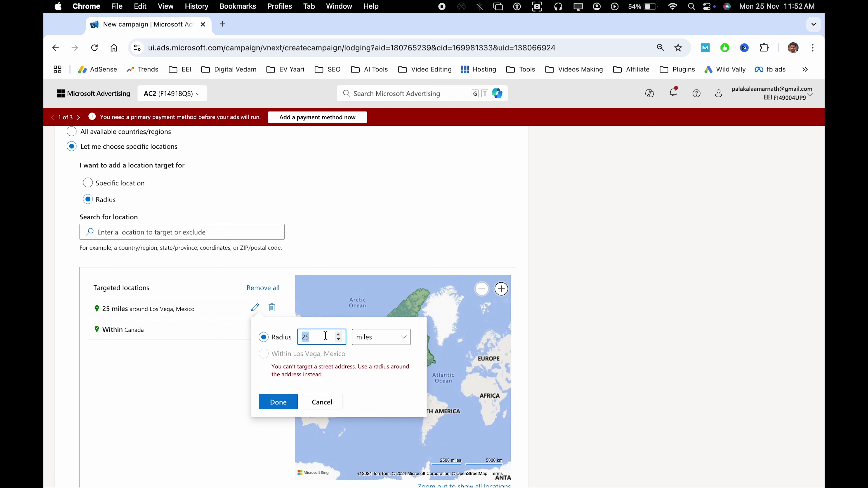
click(379, 342)
click(381, 367)
click(282, 407)
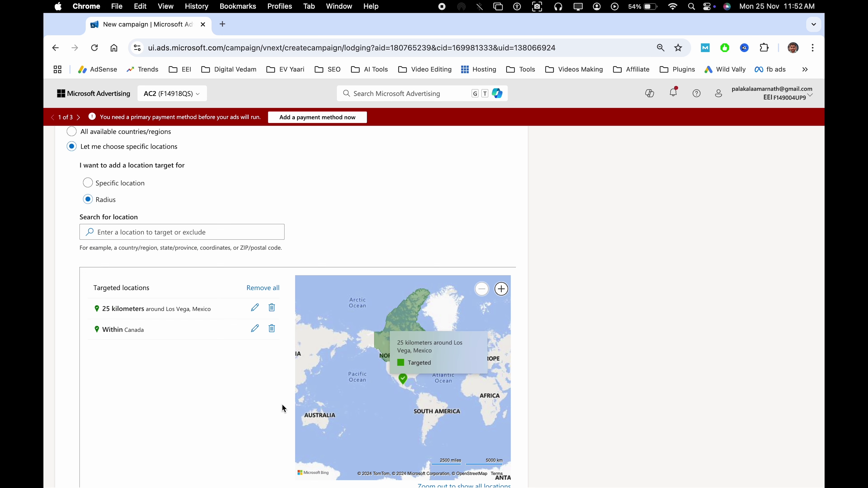
scroll(207, 356, down, 2)
scroll(207, 355, down, 3)
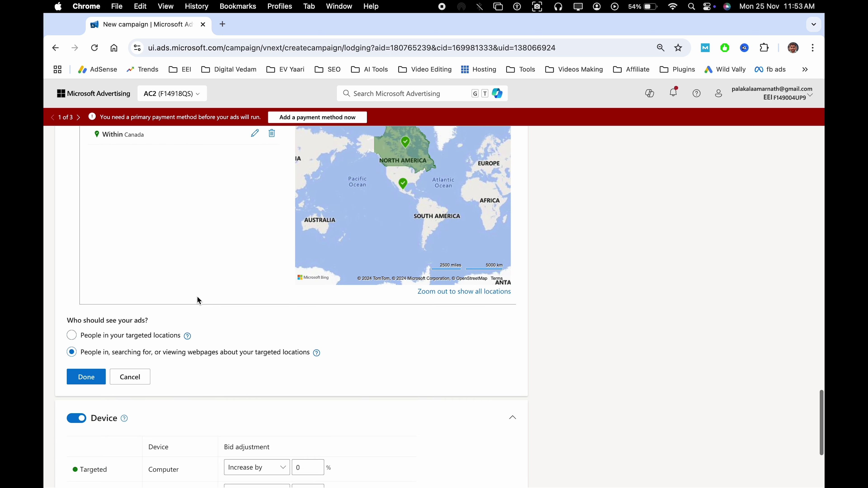
click(86, 378)
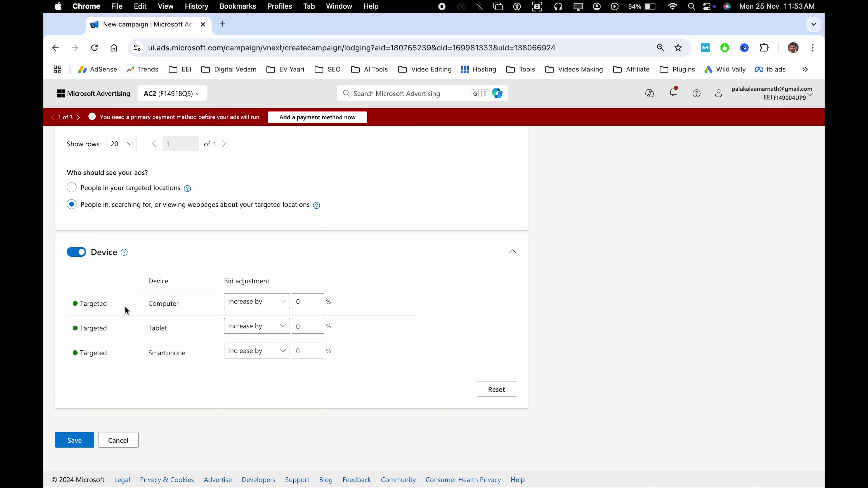
- Check the device bid adjustment options for computers
click(252, 302)
click(271, 339)
click(283, 307)
click(283, 318)
click(428, 389)
- Review the complete lodging campaign setup and save the campaign
scroll(209, 389, up, 20)
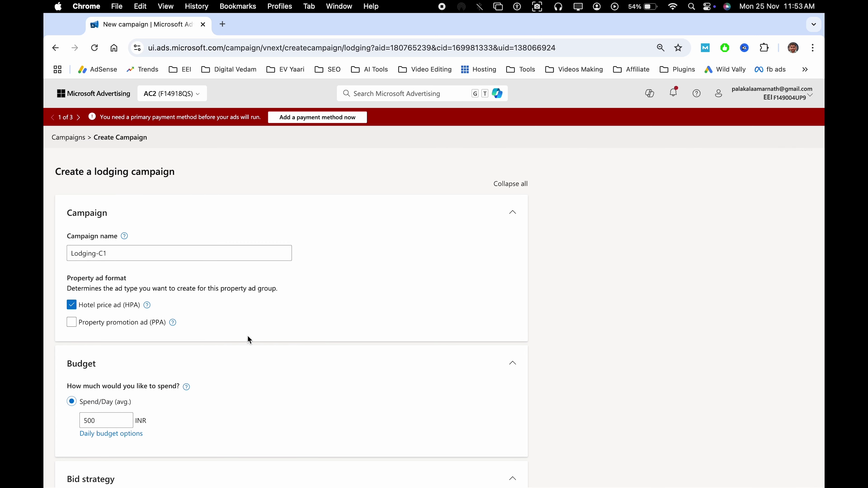
scroll(267, 331, down, 15)
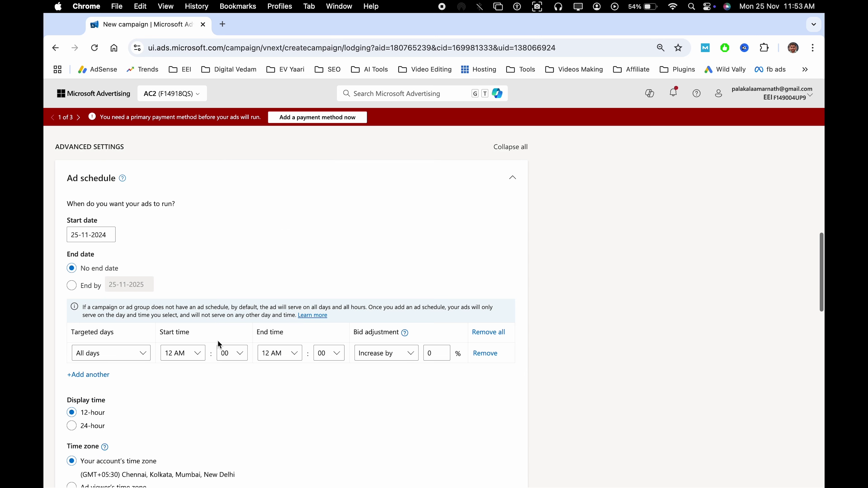
scroll(250, 298, up, 15)
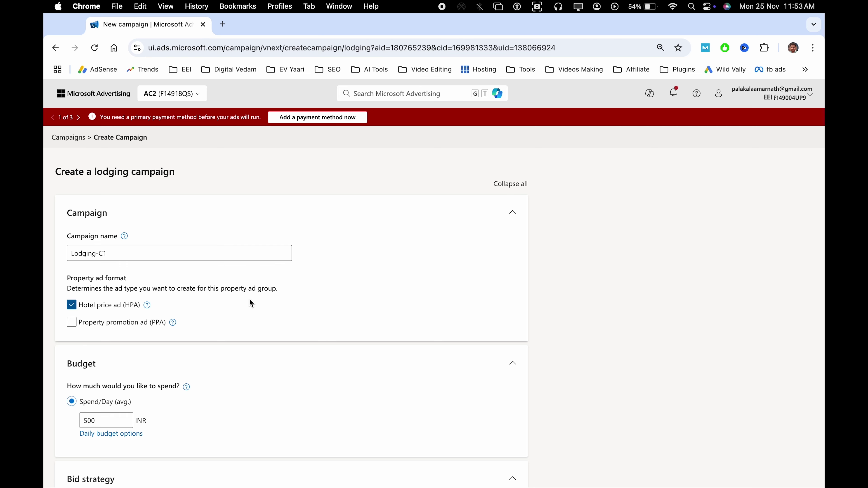
scroll(240, 361, down, 20)
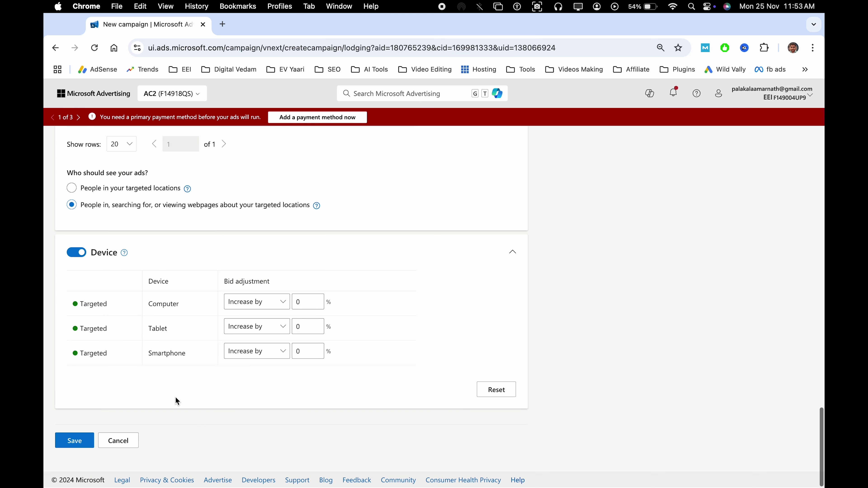
click(69, 445)
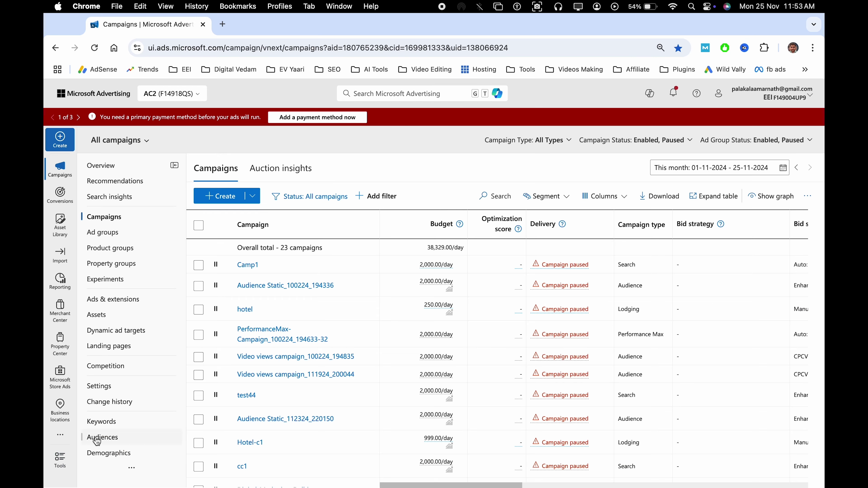
- Find the existing lodging campaign Hotel-c1 in the campaigns list and open its ad groups
scroll(342, 376, down, 10)
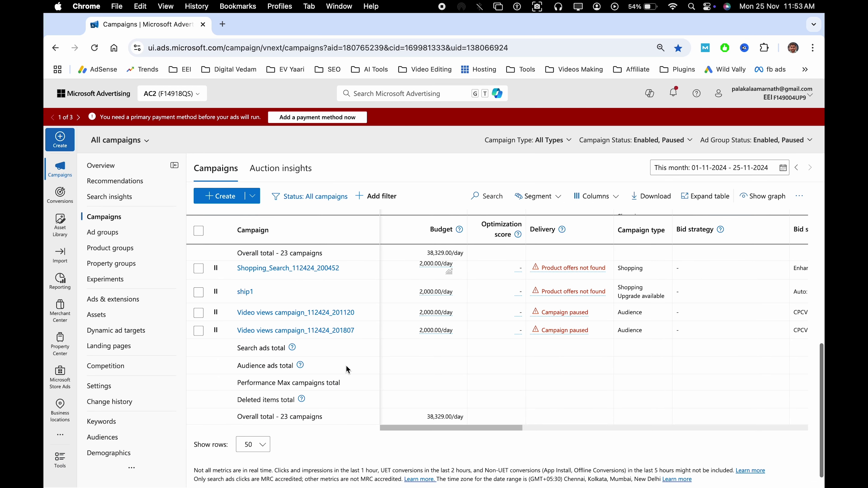
scroll(346, 366, up, 10)
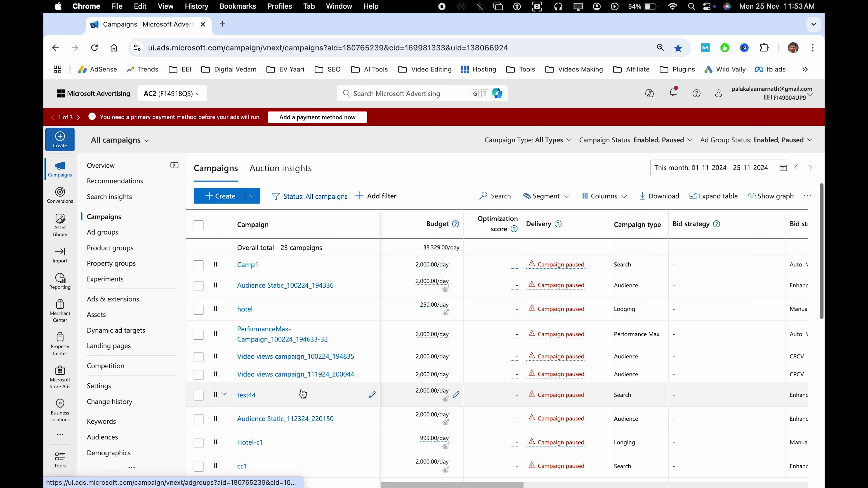
scroll(291, 370, down, 5)
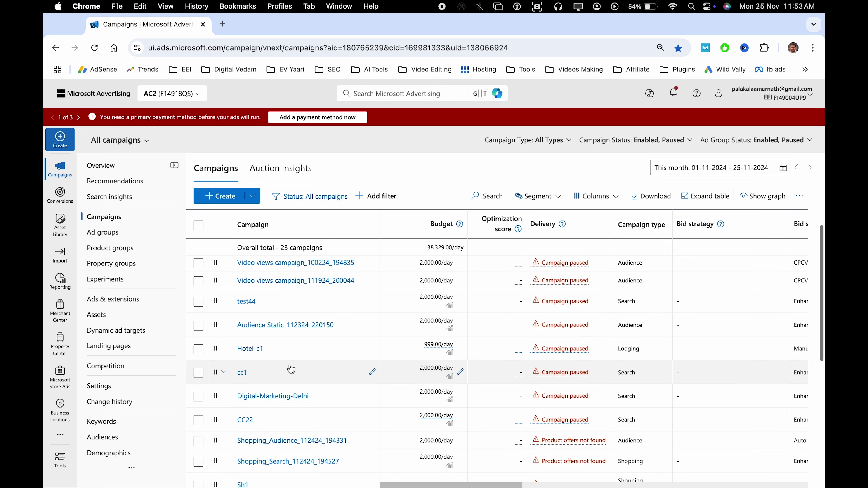
click(253, 348)
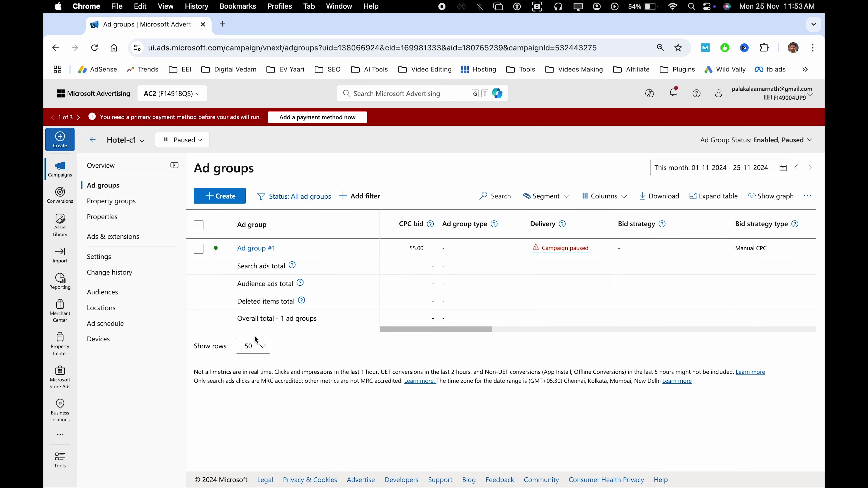
- Check the property groups and properties of the Hotel-c1 campaign
click(134, 205)
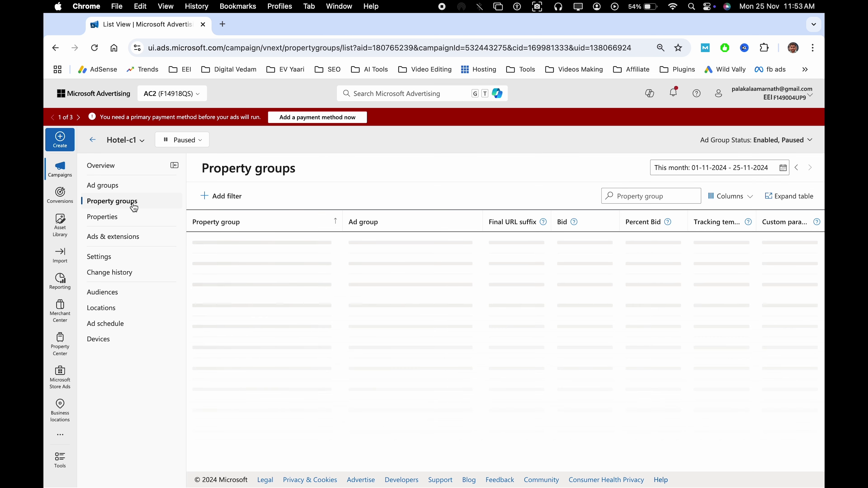
click(113, 221)
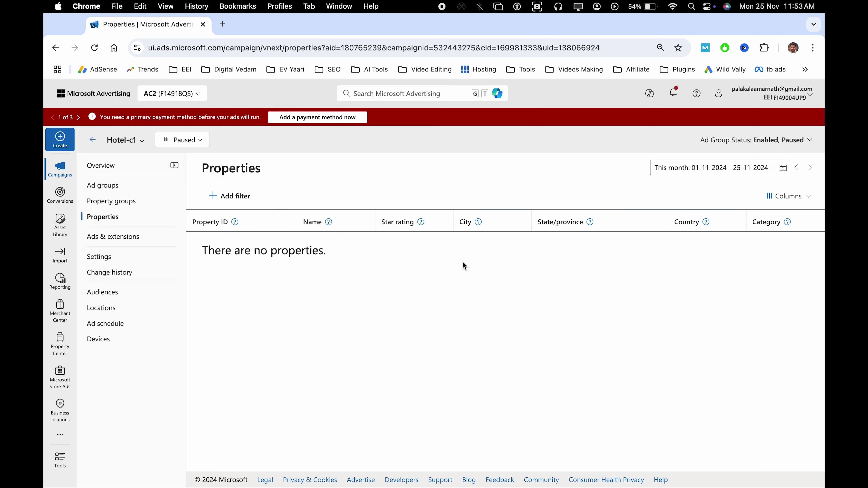
click(118, 236)
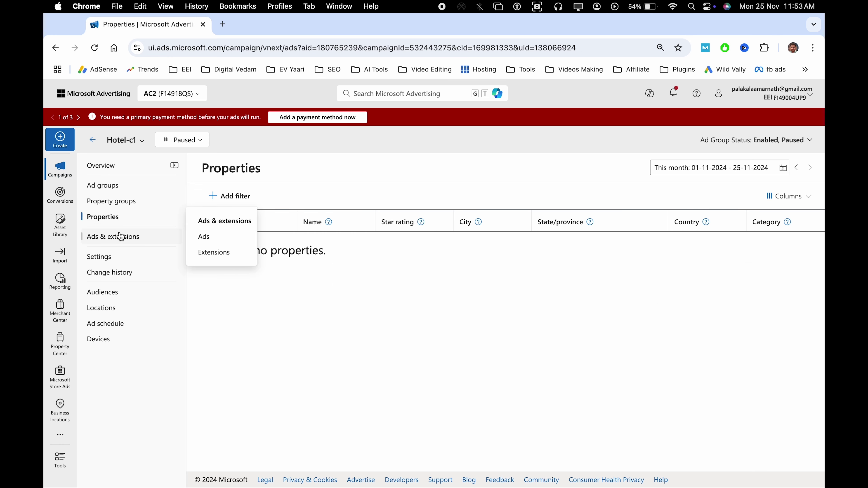
click(144, 217)
click(153, 204)
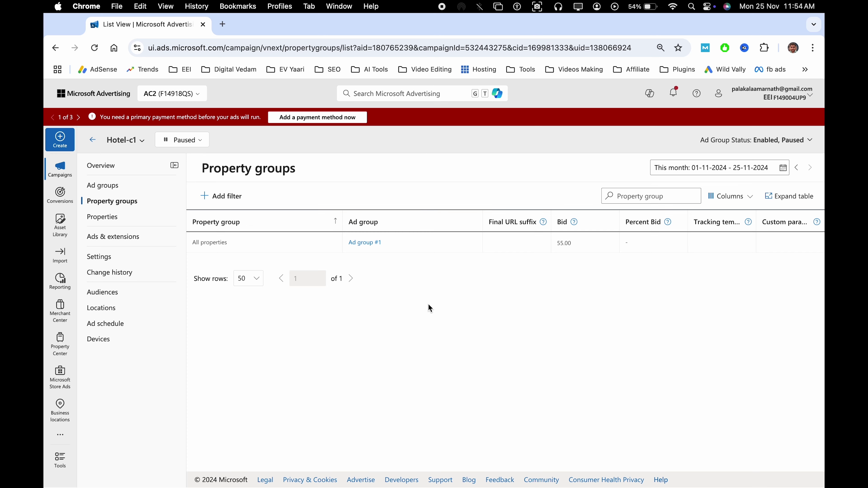
- Look through the content and data tools in the full tool list, and open the Property Center overview
click(61, 465)
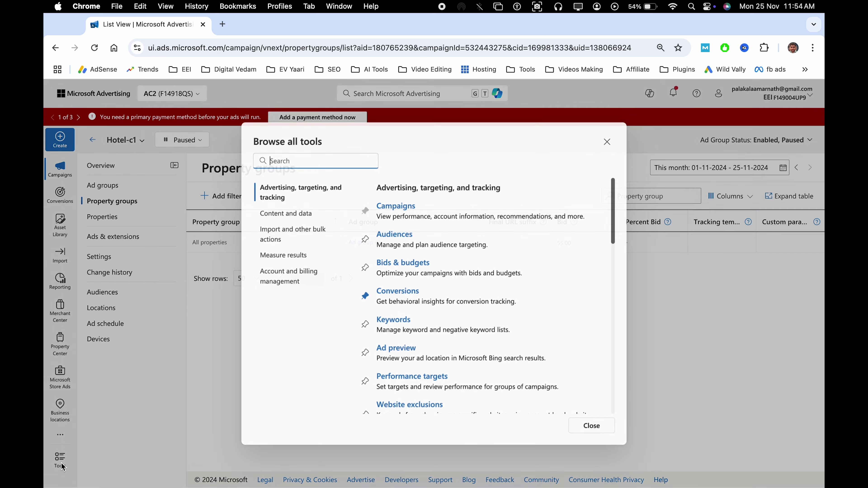
click(285, 216)
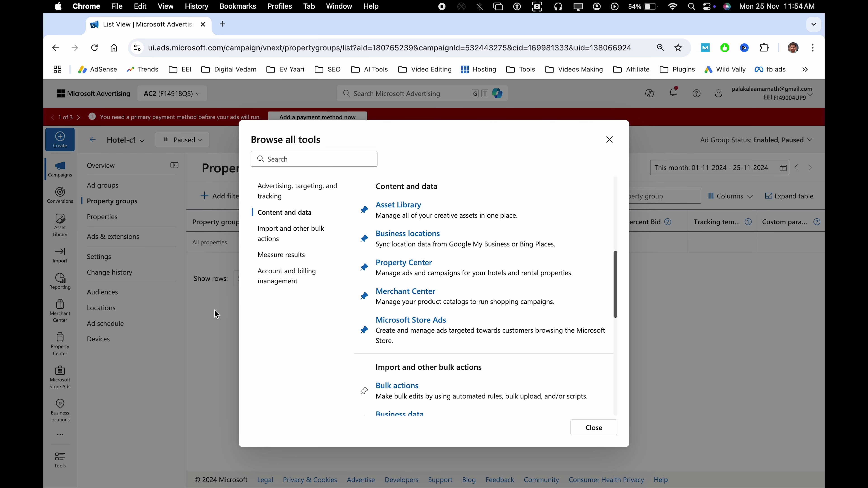
click(584, 428)
mouse_move(54, 354)
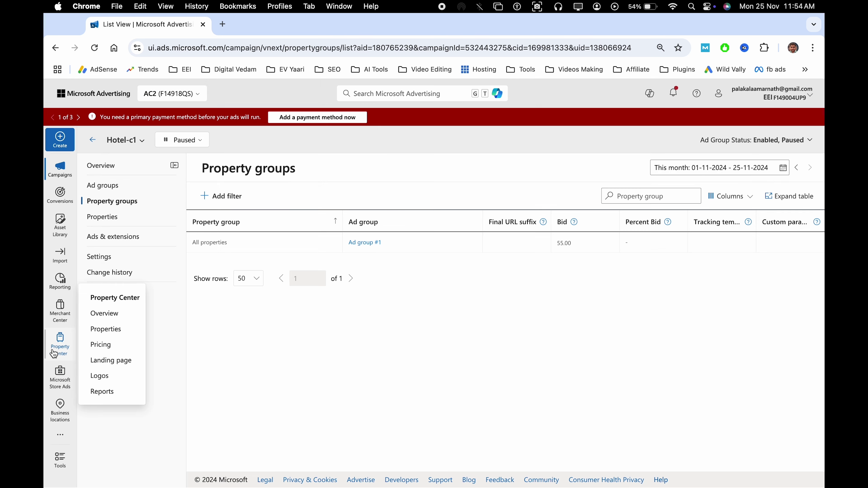
click(60, 351)
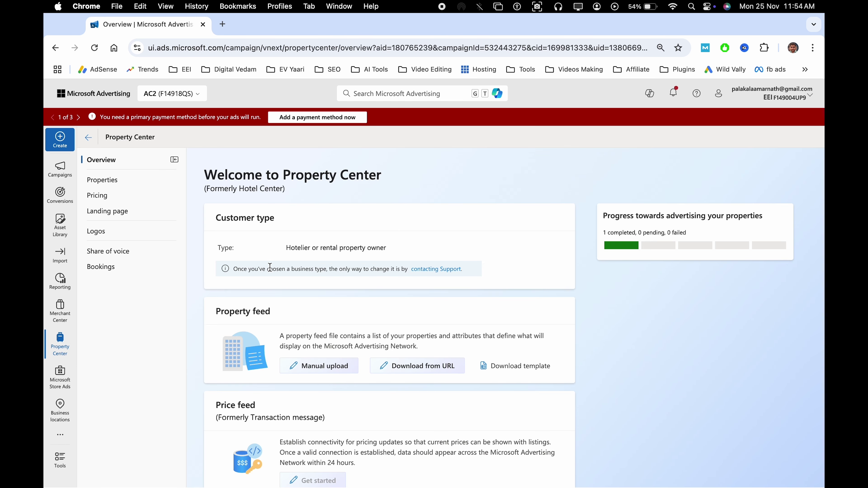
- Read the Property feed description and its upload, URL download and template options in the Property Center
scroll(270, 267, down, 2)
scroll(270, 267, down, 3)
triple_click(251, 208)
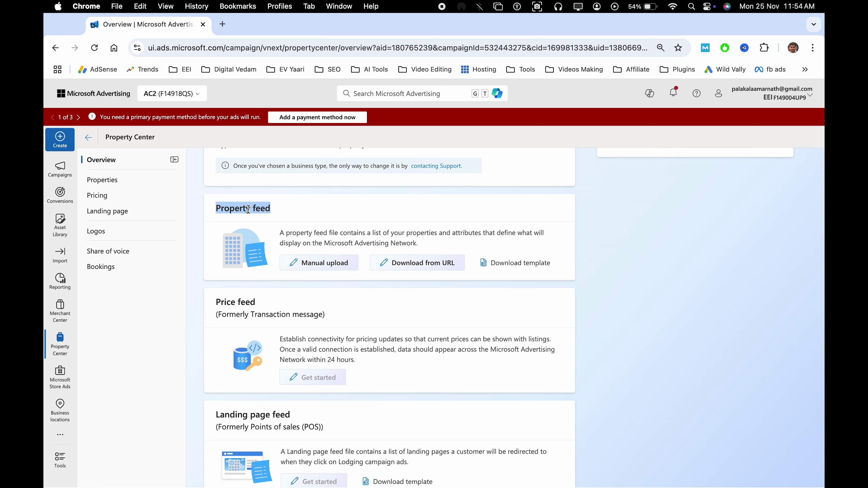
click(318, 207)
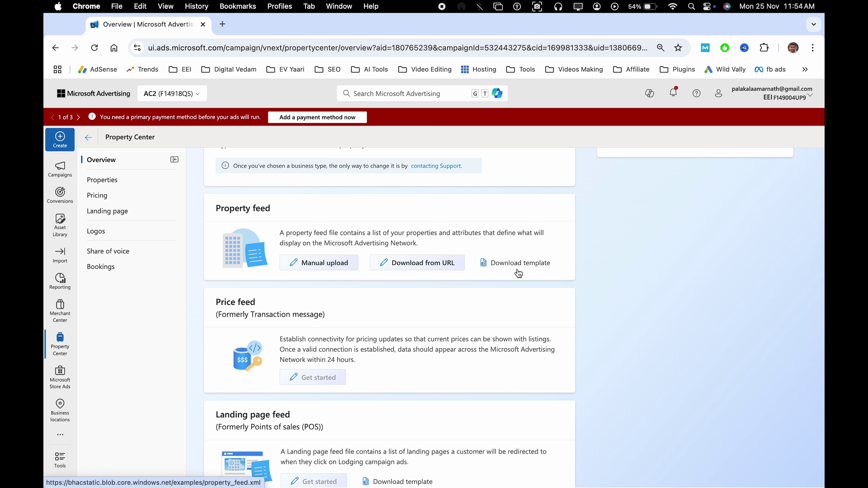
triple_click(454, 235)
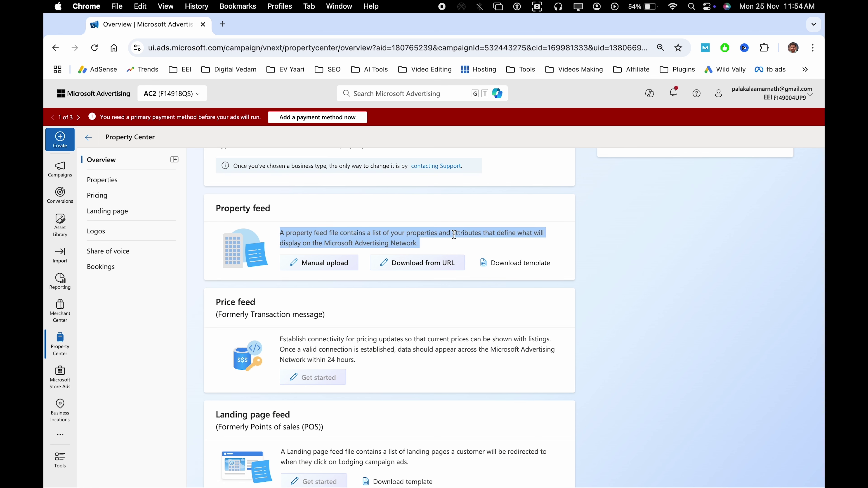
click(521, 235)
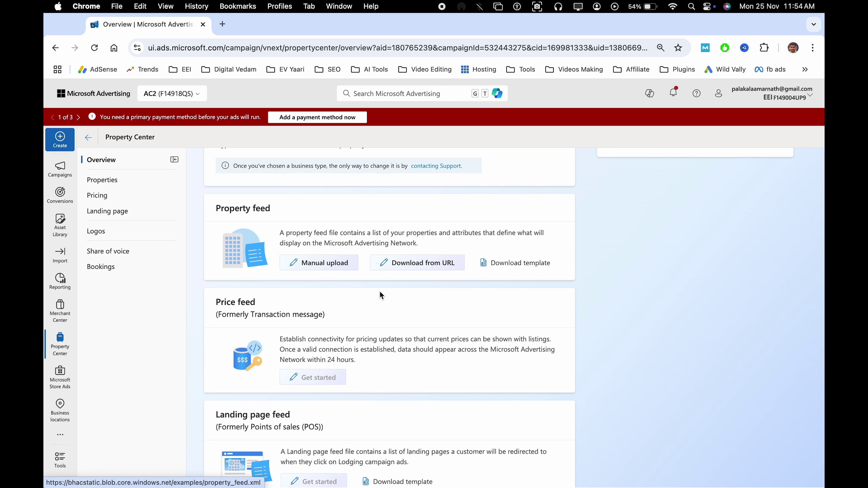
- Check the manual upload form for the property feed, including browsing for a feed file, and close it without uploading
click(321, 265)
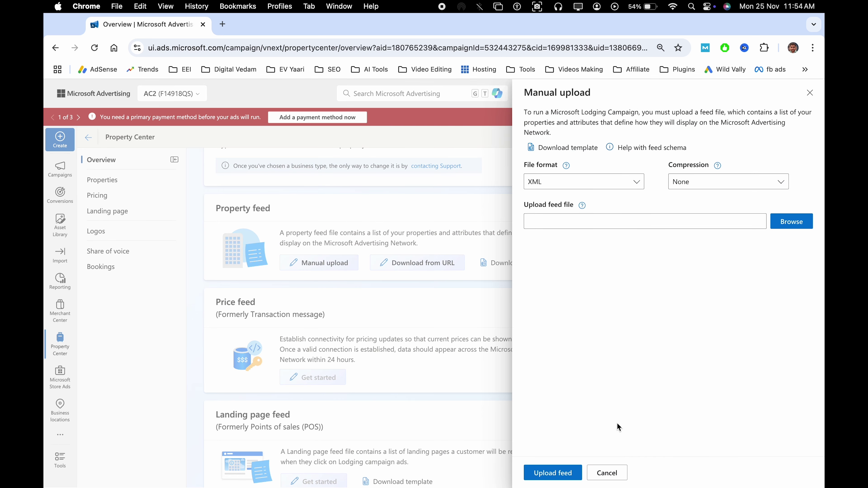
click(793, 222)
click(577, 389)
click(608, 473)
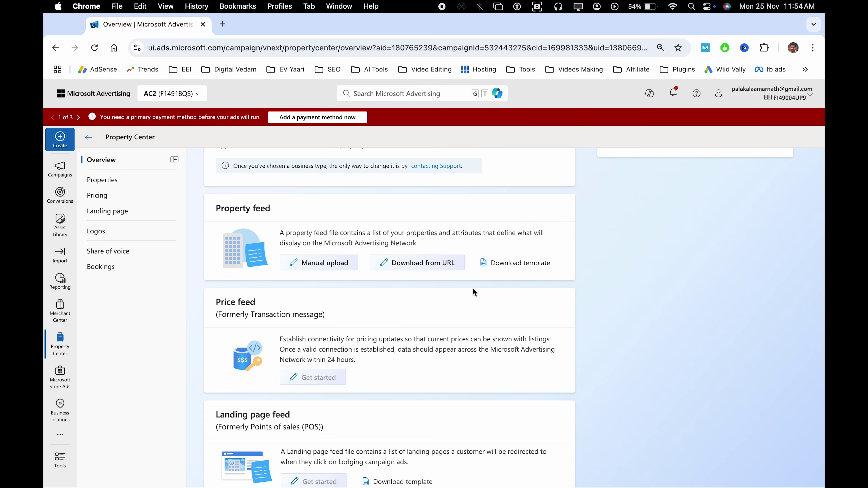
- Examine the property feed's Download from URL settings, including credentials and the download schedule, and close them without saving
click(413, 268)
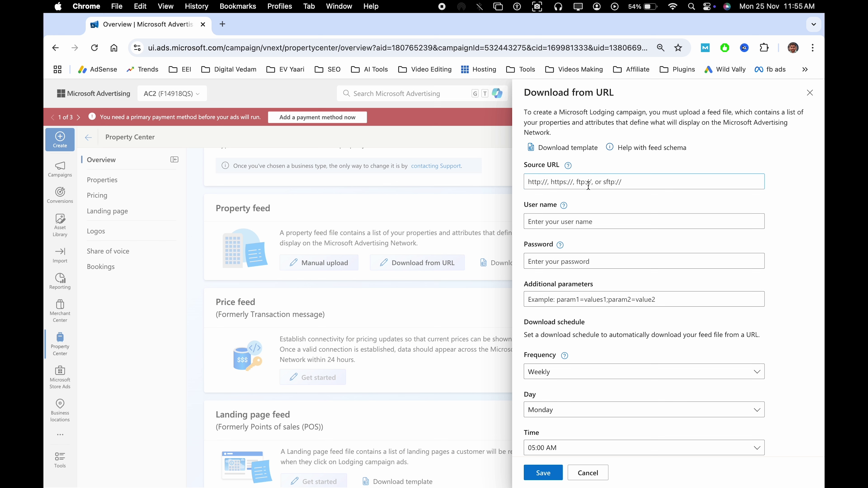
click(564, 221)
scroll(584, 297, down, 3)
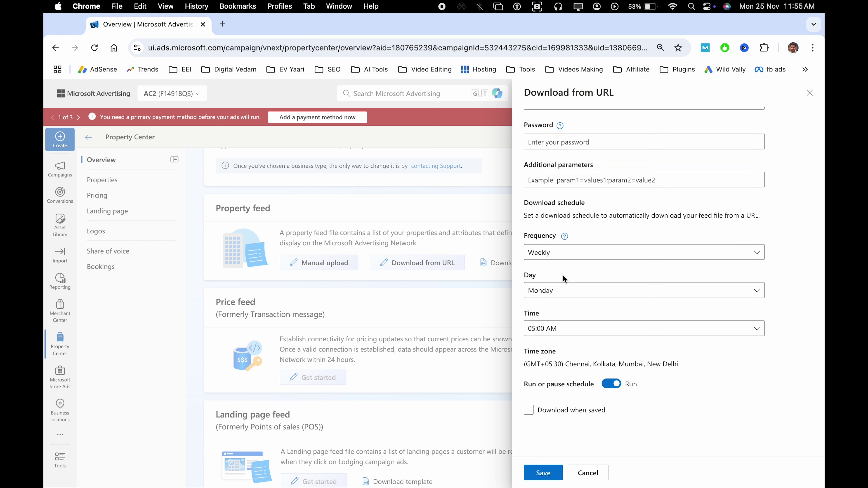
click(565, 410)
click(585, 472)
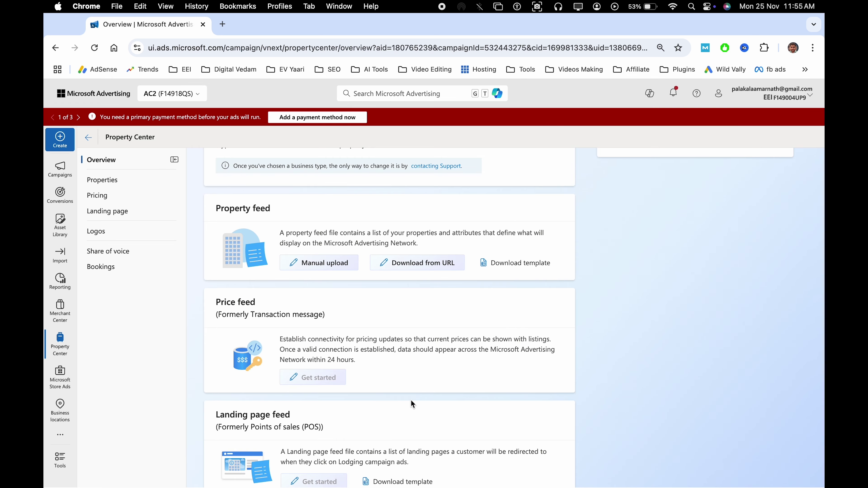
- Read the Price feed, Landing page feed and Logo sections of the Property Center overview
scroll(411, 400, down, 4)
scroll(459, 345, up, 7)
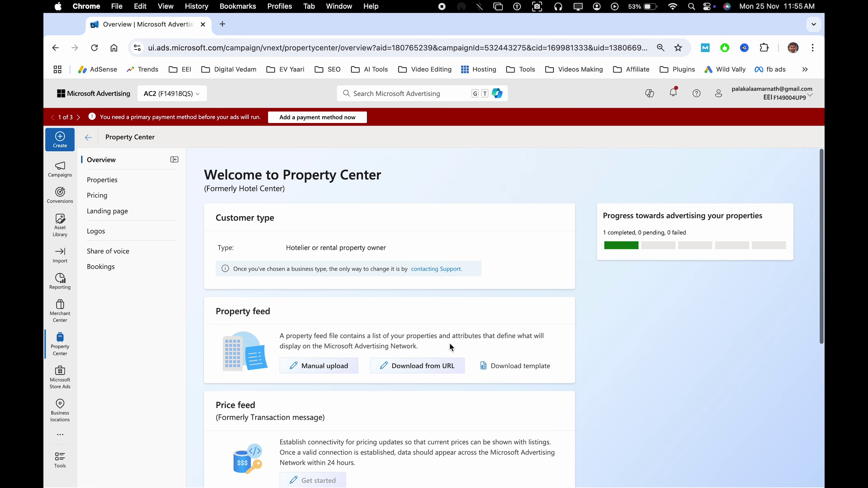
scroll(424, 305, down, 4)
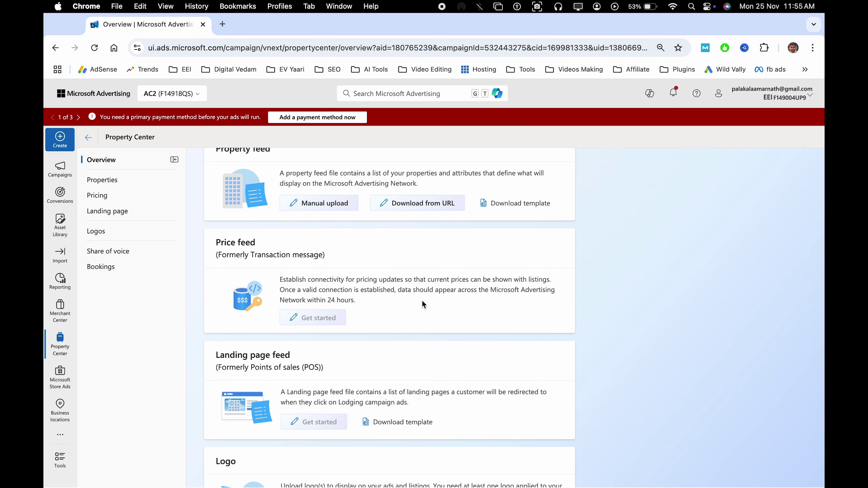
scroll(424, 305, down, 1)
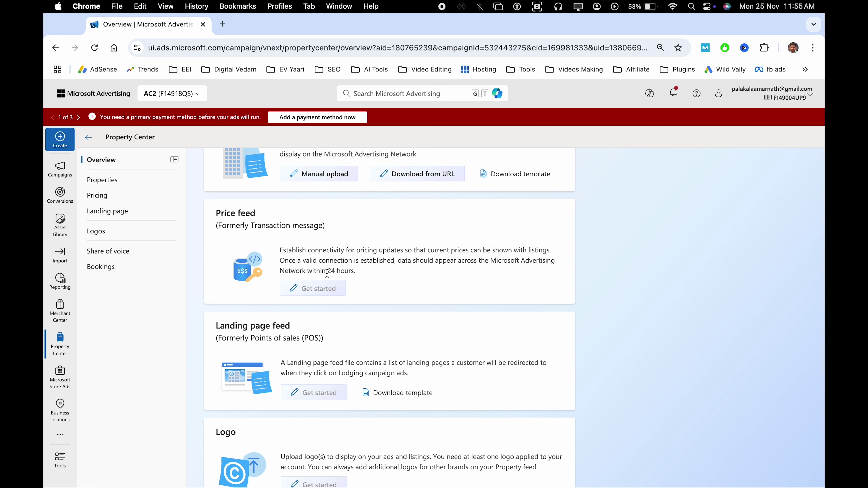
scroll(399, 264, down, 1)
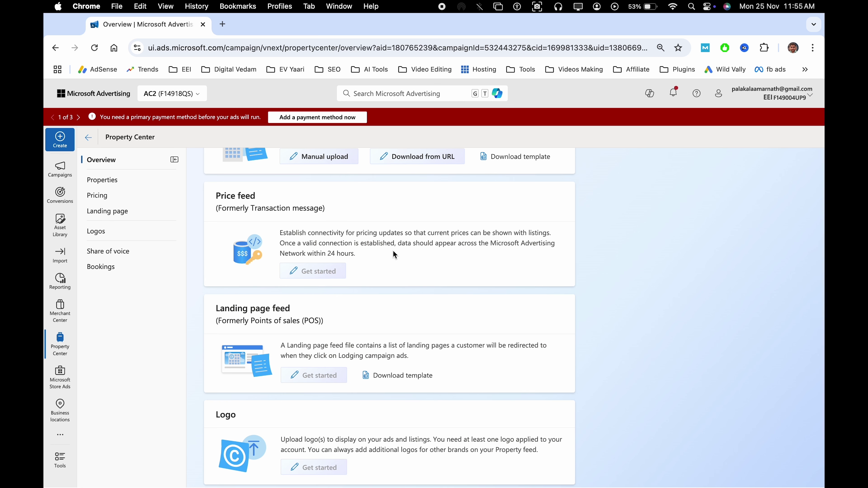
scroll(352, 245, down, 2)
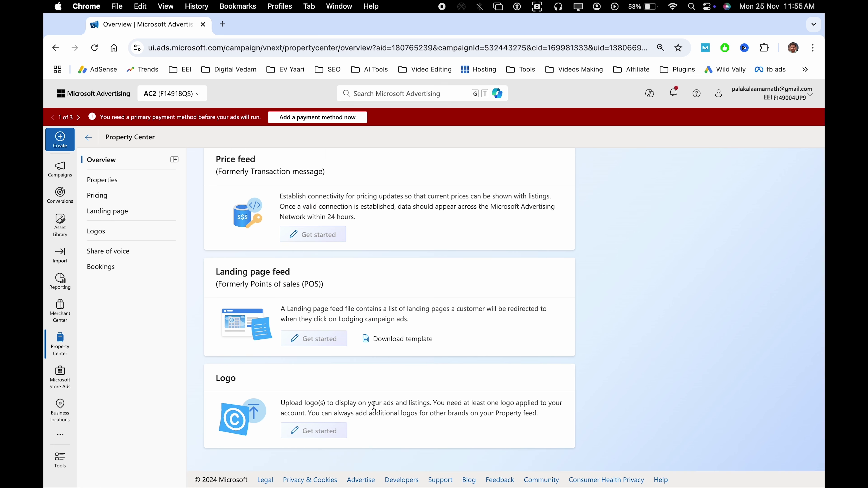
triple_click(384, 407)
click(438, 409)
triple_click(331, 305)
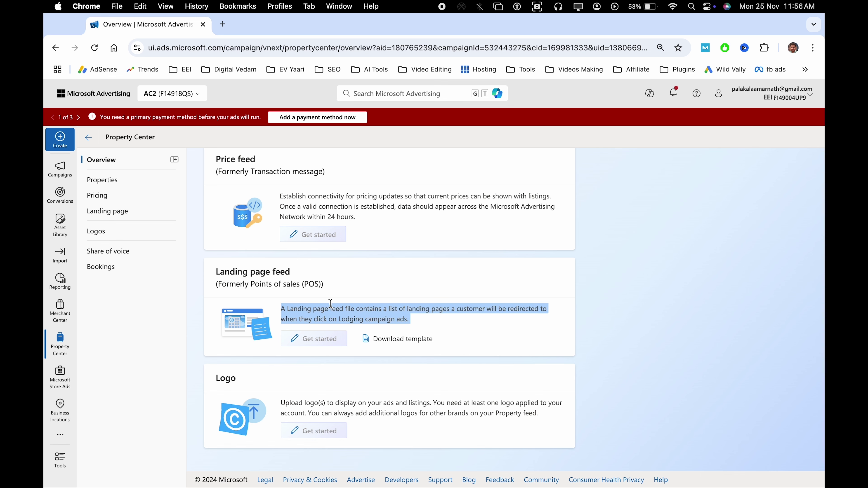
click(409, 308)
scroll(409, 308, up, 2)
scroll(409, 308, up, 6)
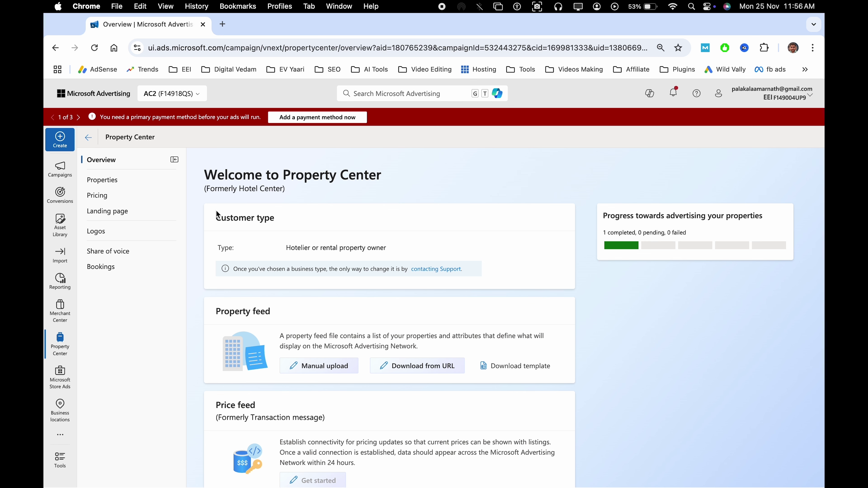
- Check the Property Center's Properties, Pricing and Landing page sections
click(131, 187)
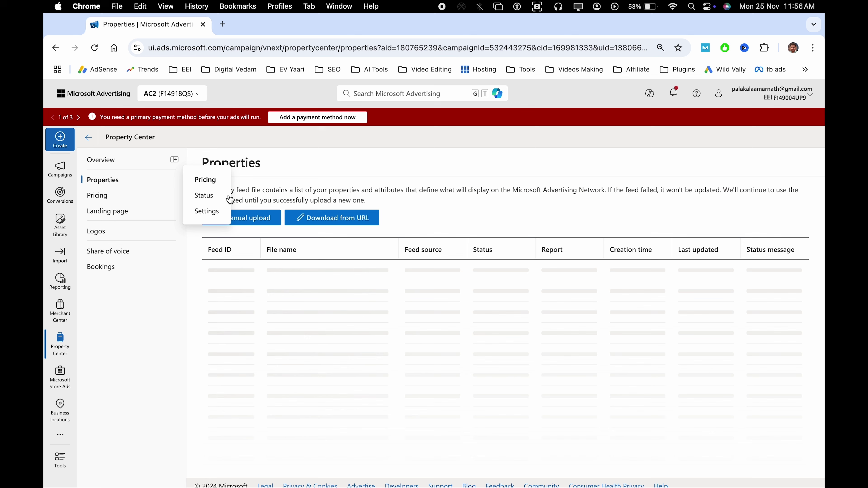
click(130, 198)
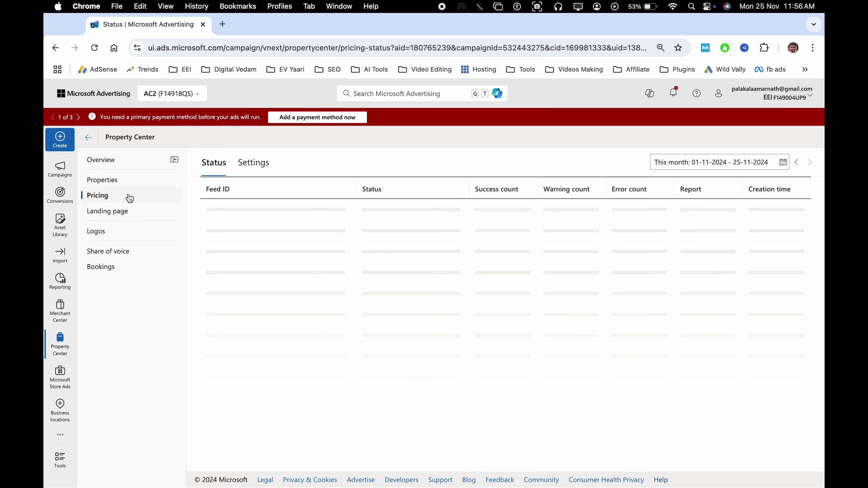
click(143, 212)
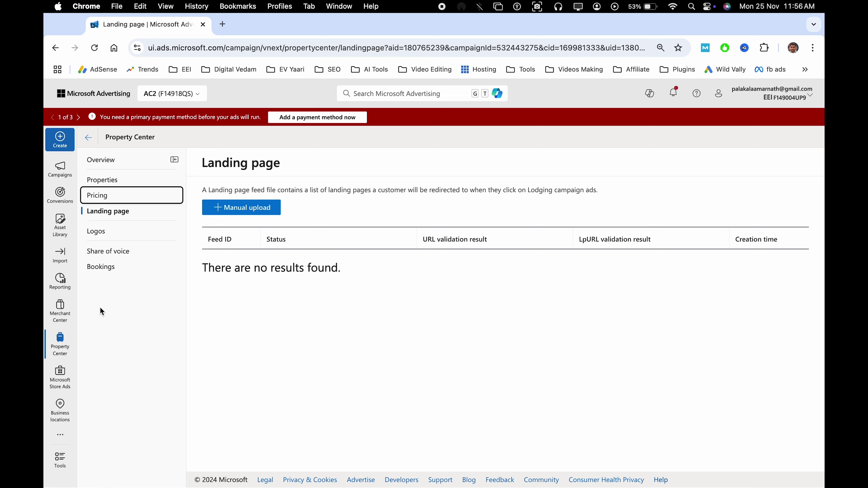
- Return to the list of all campaigns and start creating a new Lodging campaign
click(62, 176)
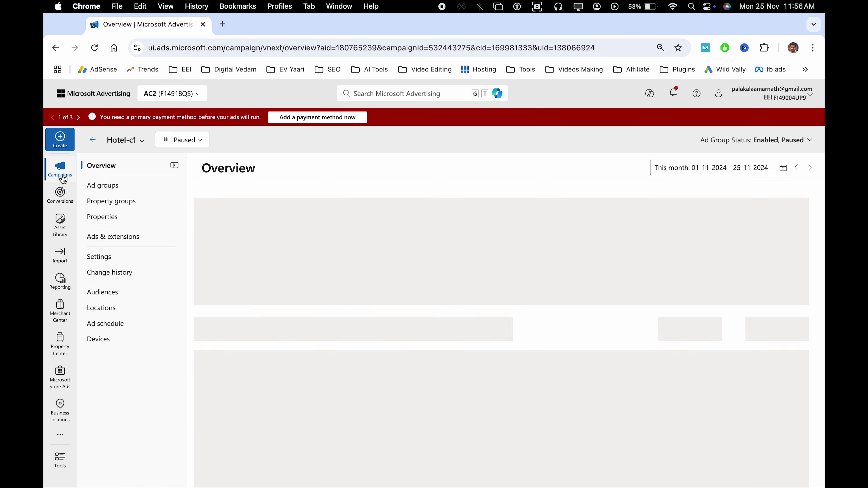
click(92, 141)
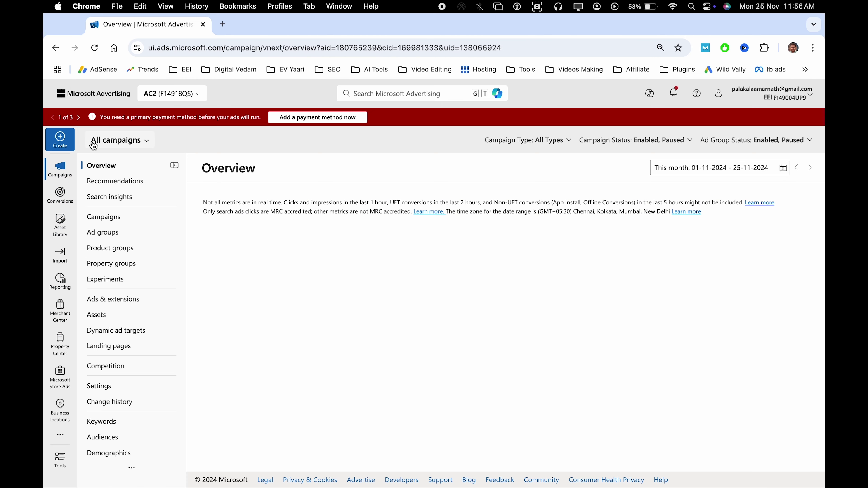
click(116, 218)
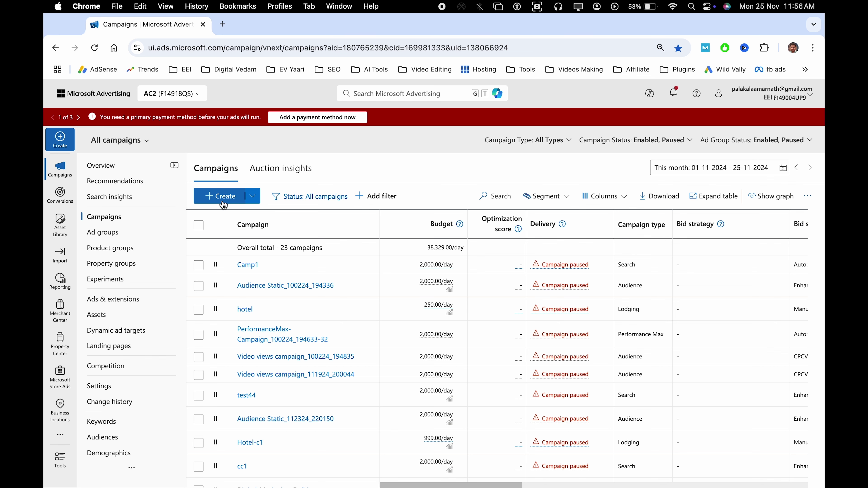
click(212, 198)
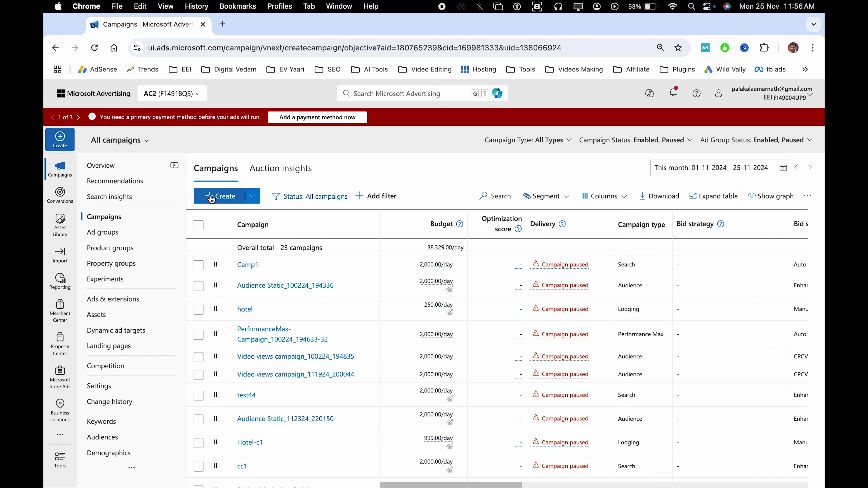
click(626, 394)
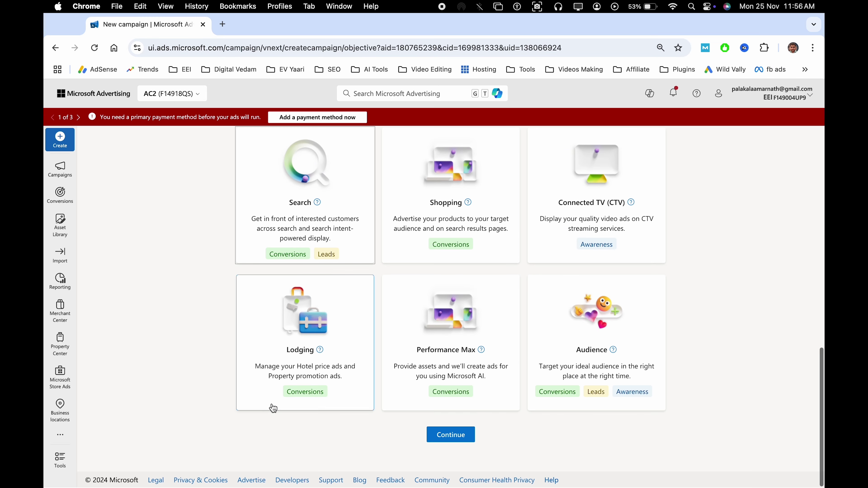
click(466, 437)
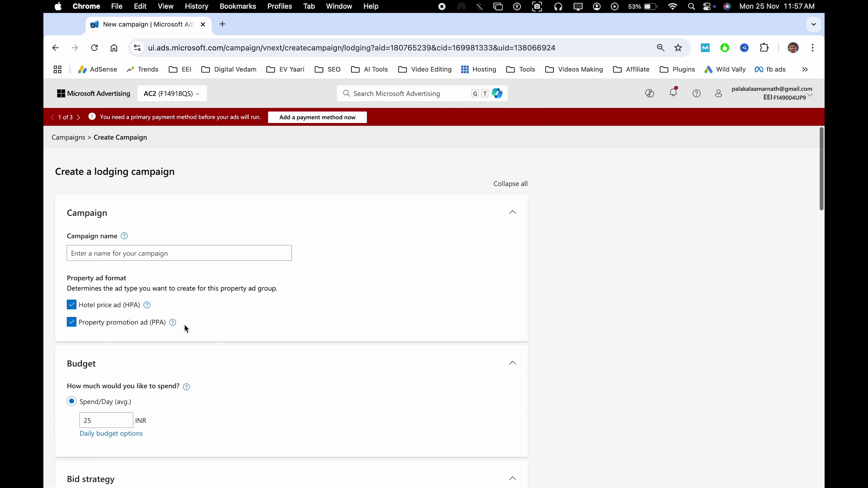
- Name the new lodging campaign FFGJ, keeping both property ad formats selected
click(160, 253)
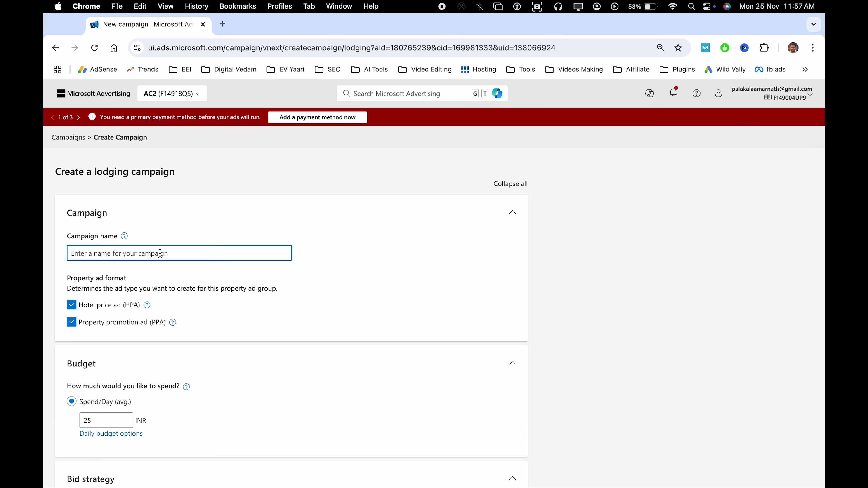
text(FFGJ)
scroll(167, 273, down, 5)
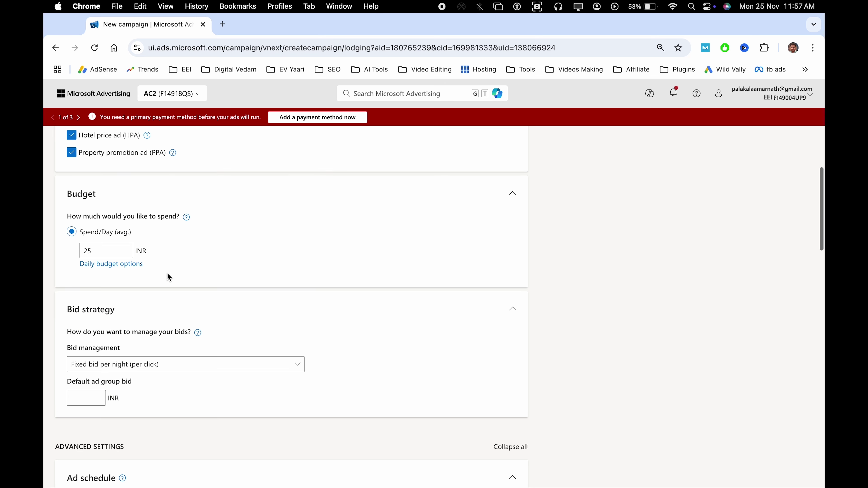
- Set the average daily budget to 250 INR and deselect the Hotel price ad format, leaving only Property promotion ad
click(120, 255)
double_click(120, 255)
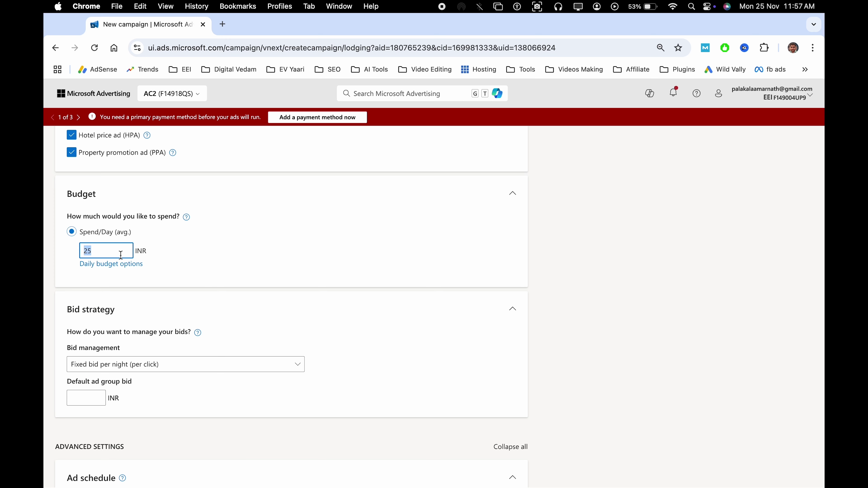
text(250)
click(60, 295)
scroll(62, 298, up, 1)
scroll(61, 298, up, 3)
click(71, 270)
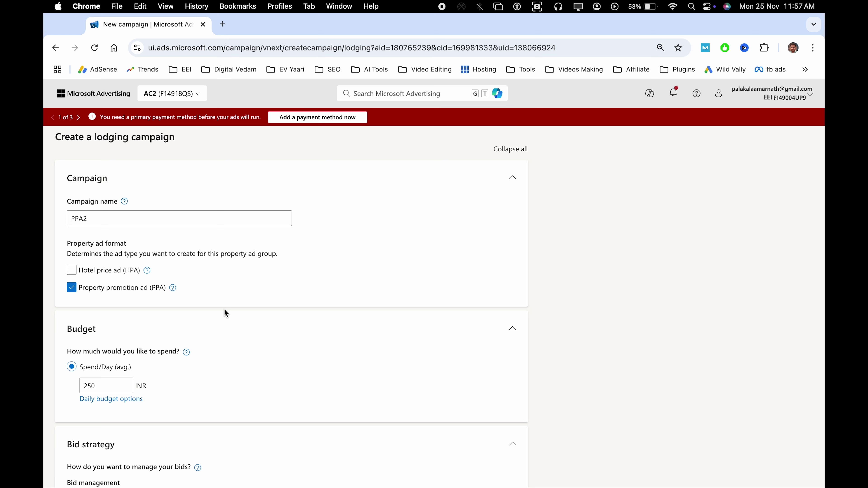
- Compare the bid management options, choose Fixed bid per night (per click), and set the default ad group bid to 44 INR
scroll(224, 309, down, 6)
click(143, 281)
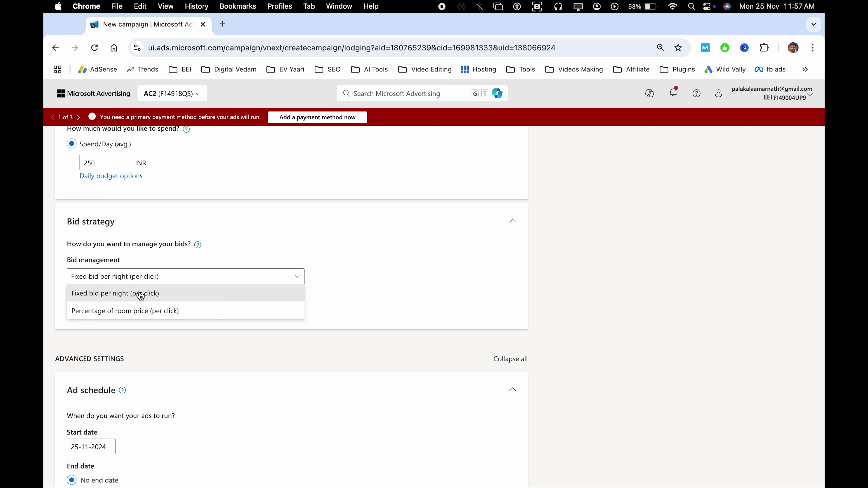
click(150, 312)
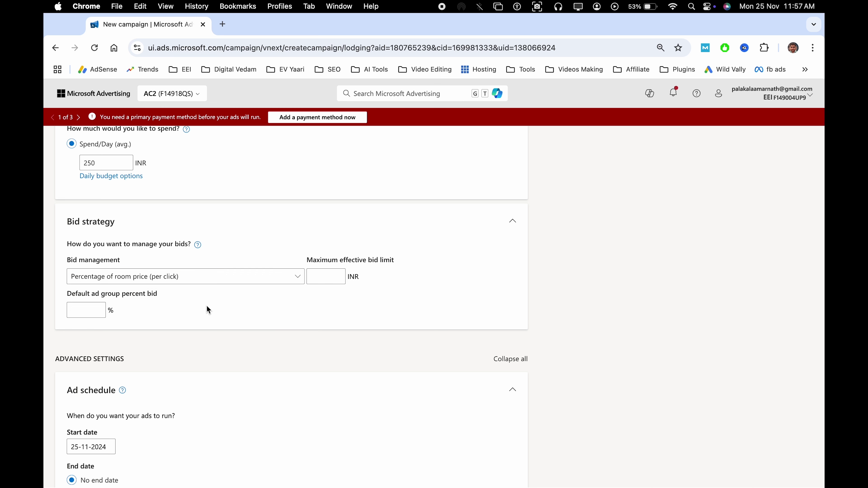
click(158, 286)
click(162, 295)
click(82, 311)
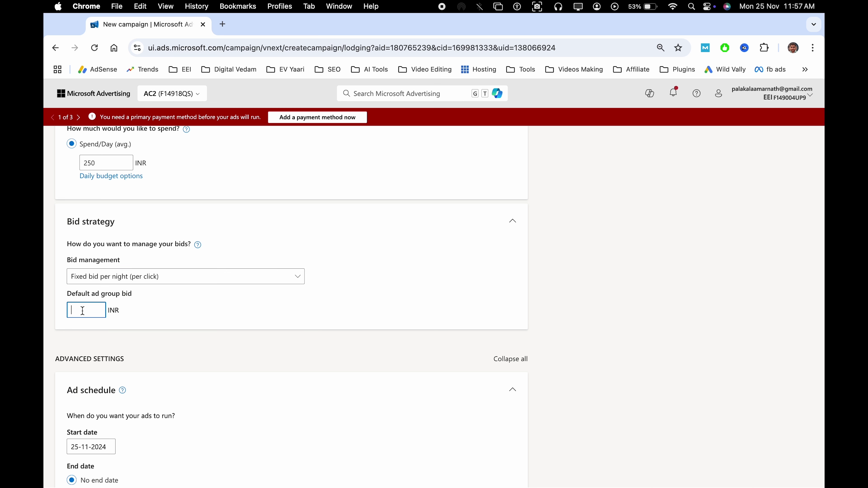
text(44)
click(257, 324)
- Review the ad schedule, Audience ads bid adjustment and ad distribution settings of the lodging campaign
scroll(147, 317, down, 4)
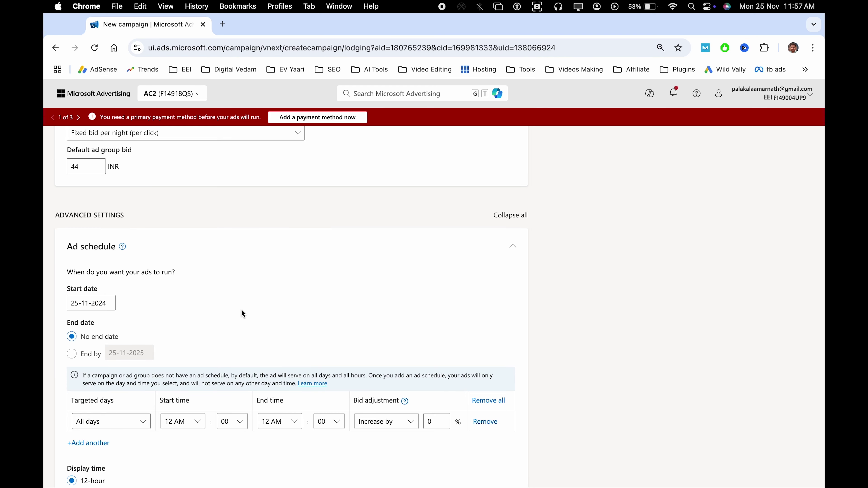
scroll(264, 309, down, 5)
click(109, 243)
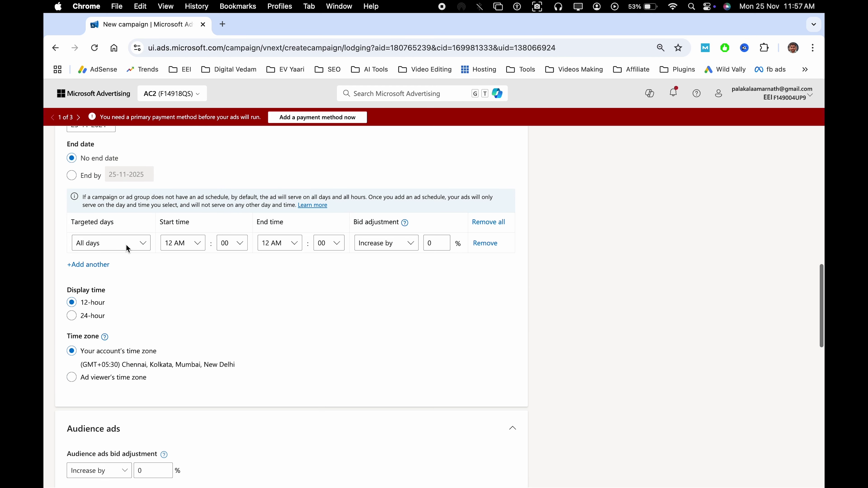
click(280, 275)
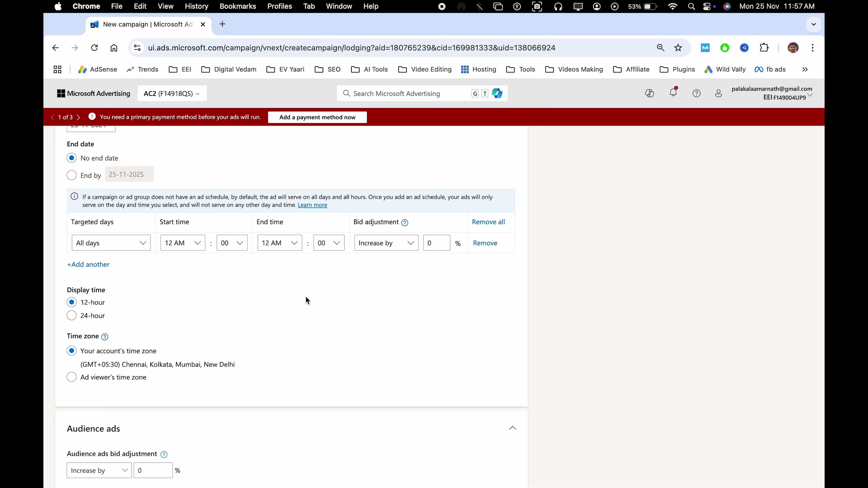
scroll(307, 298, down, 6)
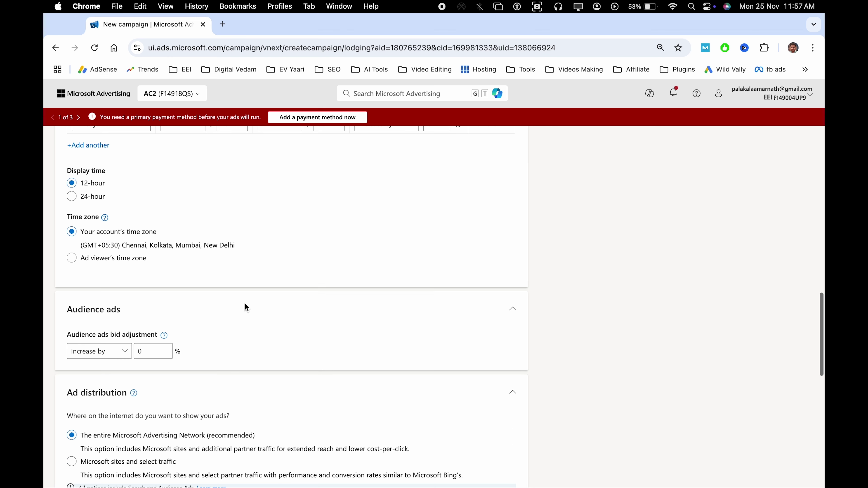
click(145, 250)
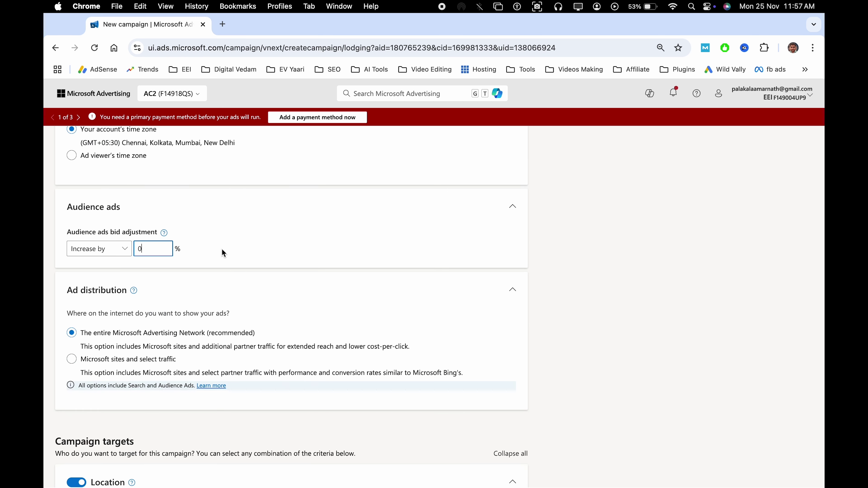
click(271, 258)
scroll(256, 288, down, 3)
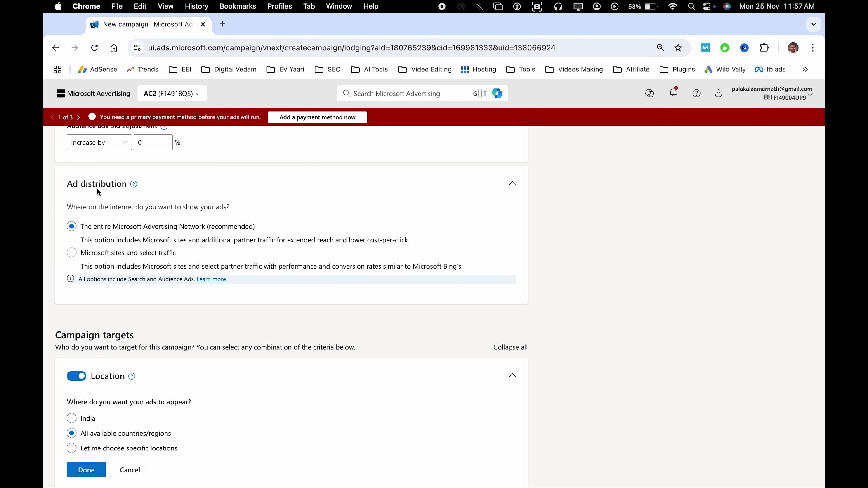
scroll(164, 311, down, 3)
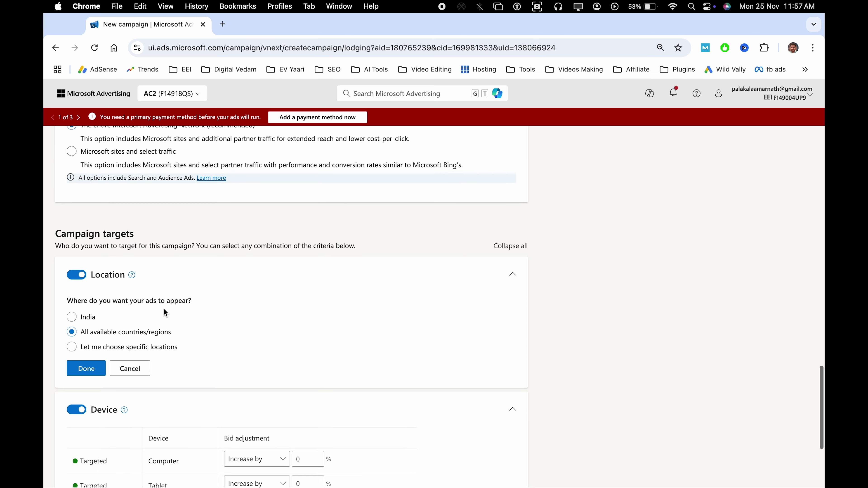
- Choose specific locations for the campaign, target Germany (country/region), and confirm the location settings
click(83, 352)
scroll(204, 371, down, 3)
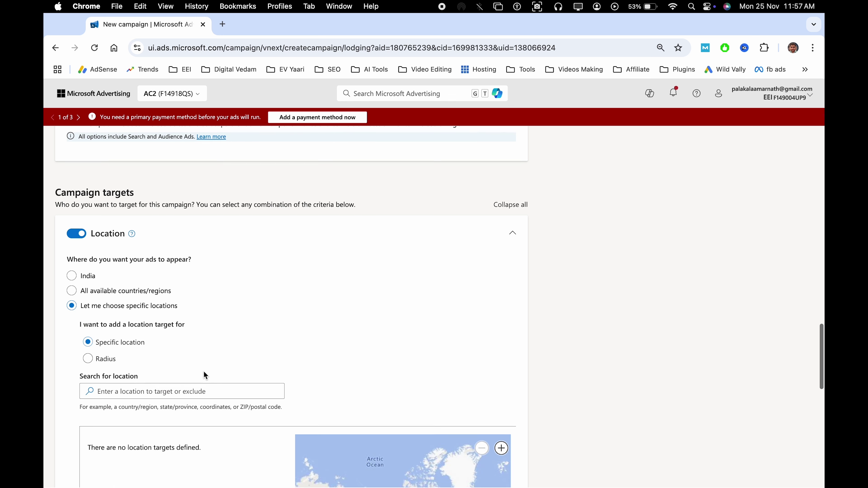
click(147, 329)
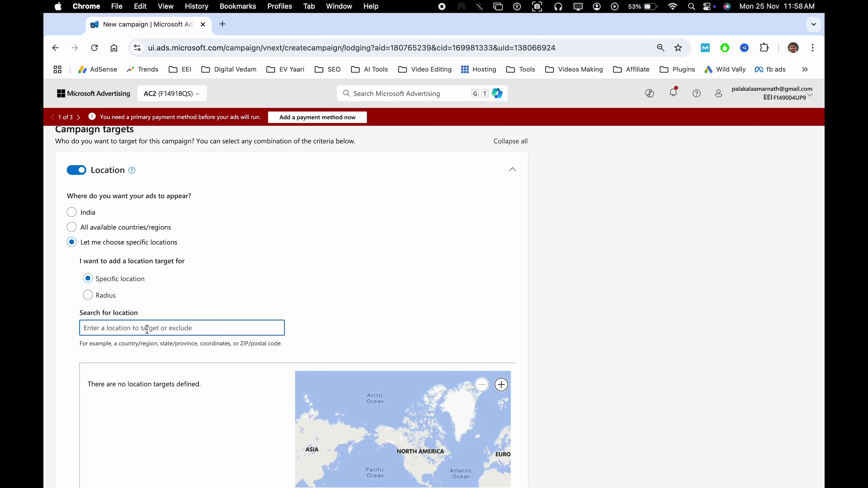
text(german)
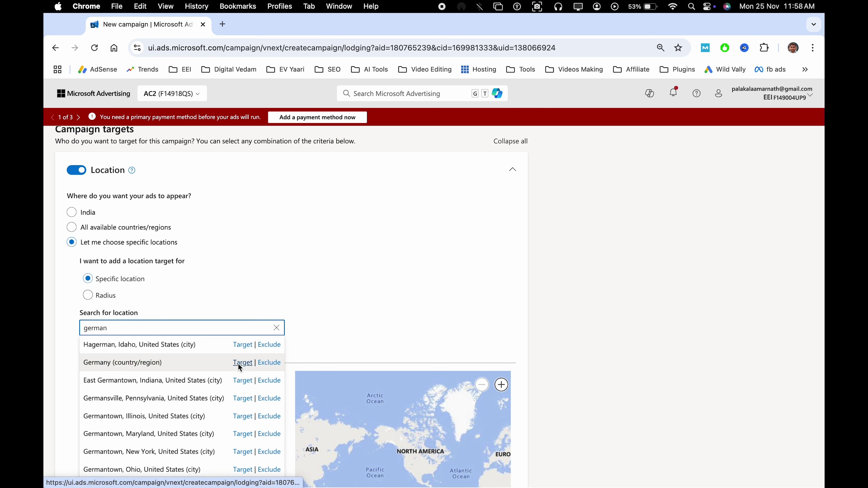
click(239, 364)
scroll(297, 352, down, 10)
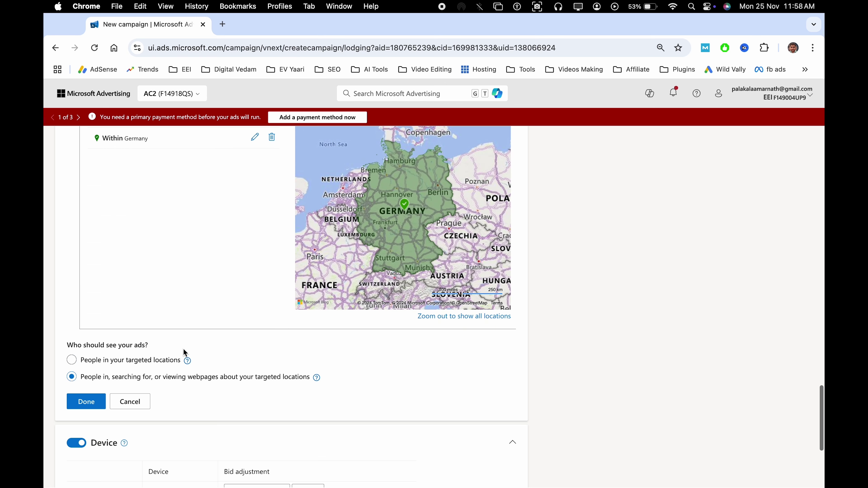
scroll(137, 328, down, 5)
click(81, 287)
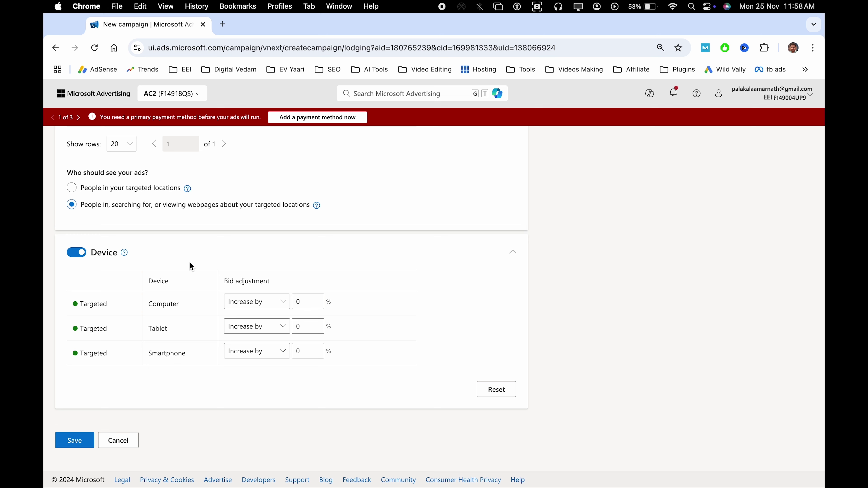
- Check the bid adjustment options for tablets in the device targets and save the lodging campaign
scroll(189, 272, up, 1)
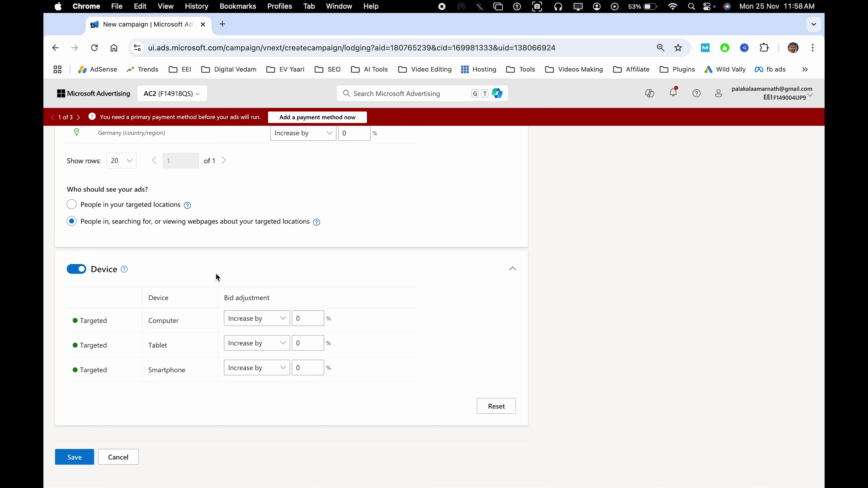
click(267, 345)
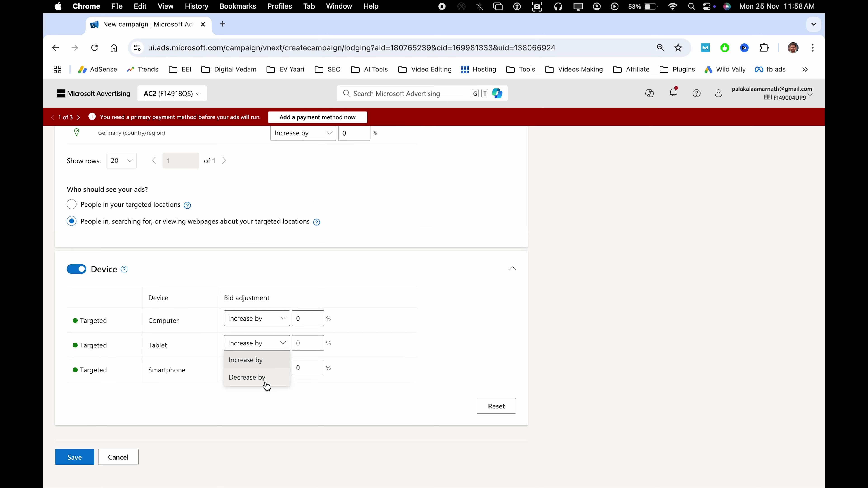
click(261, 414)
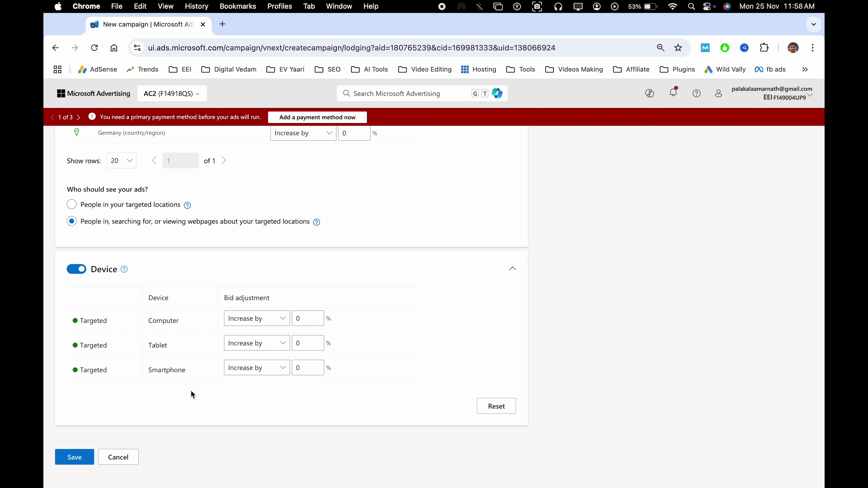
click(84, 455)
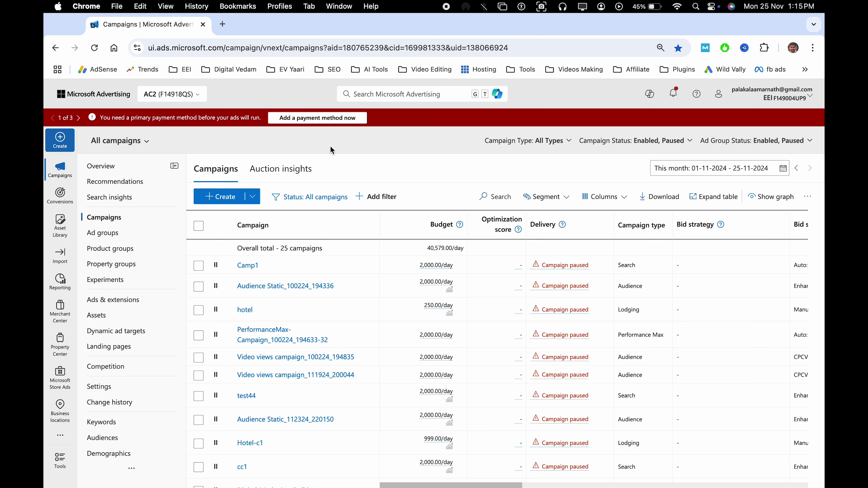
- Start creating another campaign, skip choosing a goal, and continue with the Performance Max campaign type
mouse_move(93, 201)
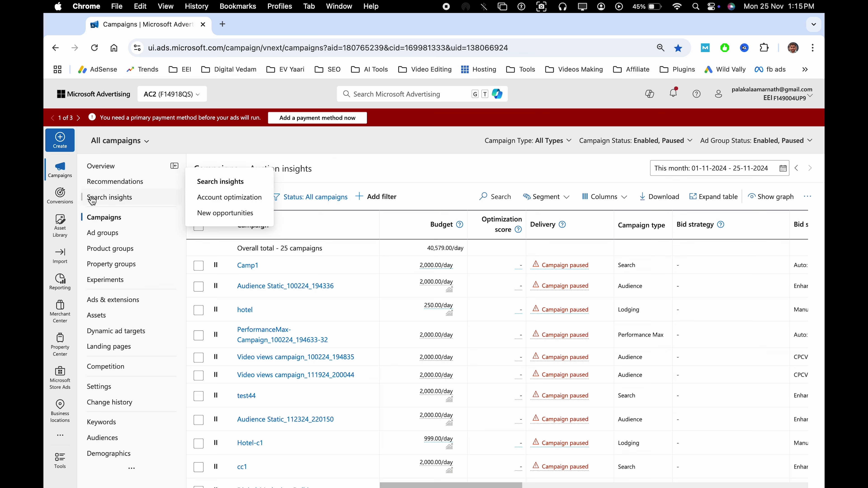
mouse_move(168, 242)
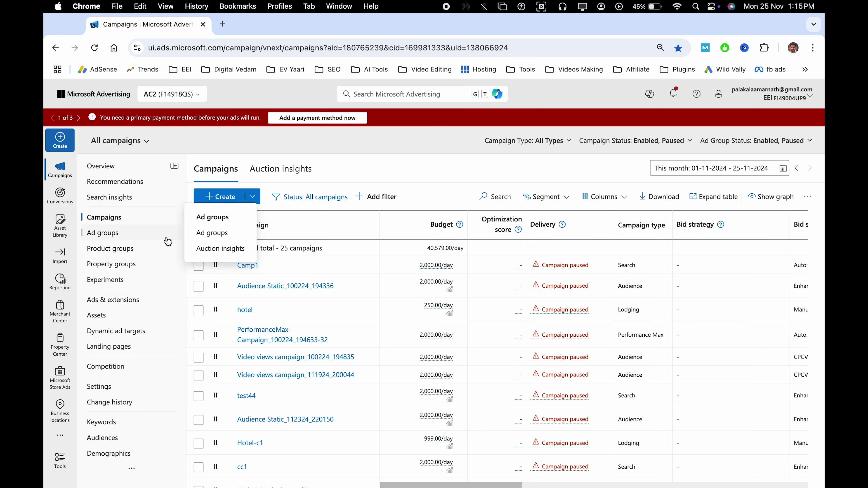
mouse_move(87, 218)
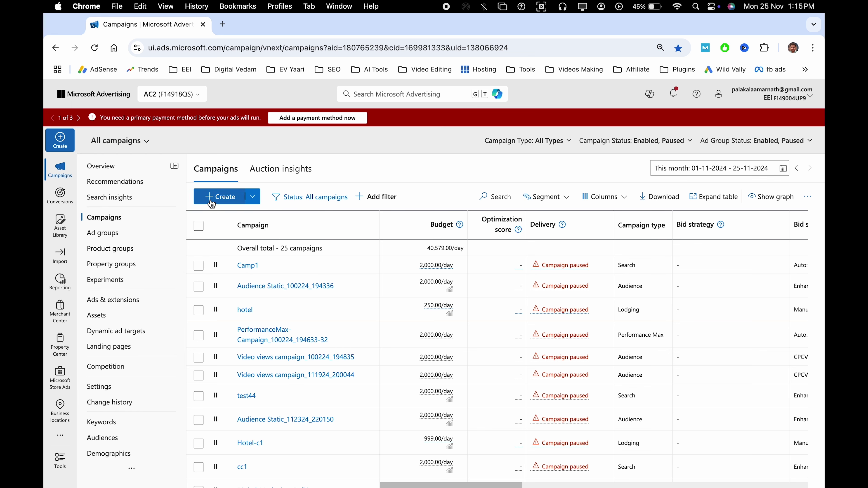
click(225, 202)
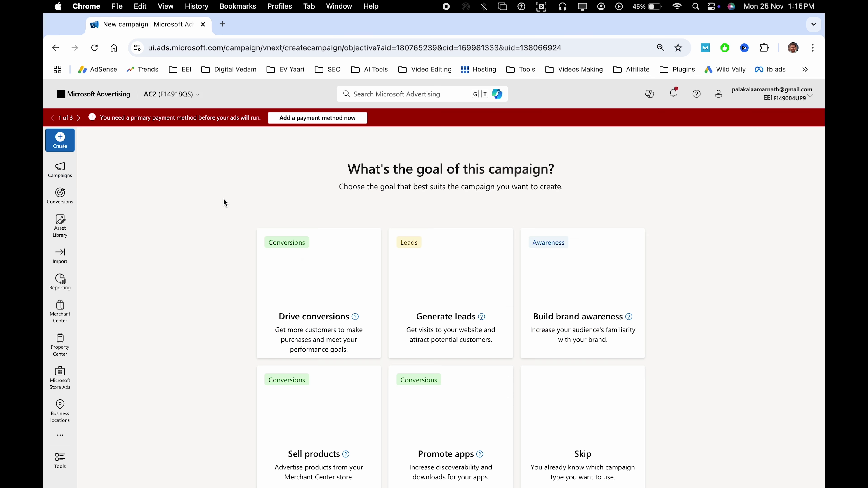
scroll(438, 320, down, 2)
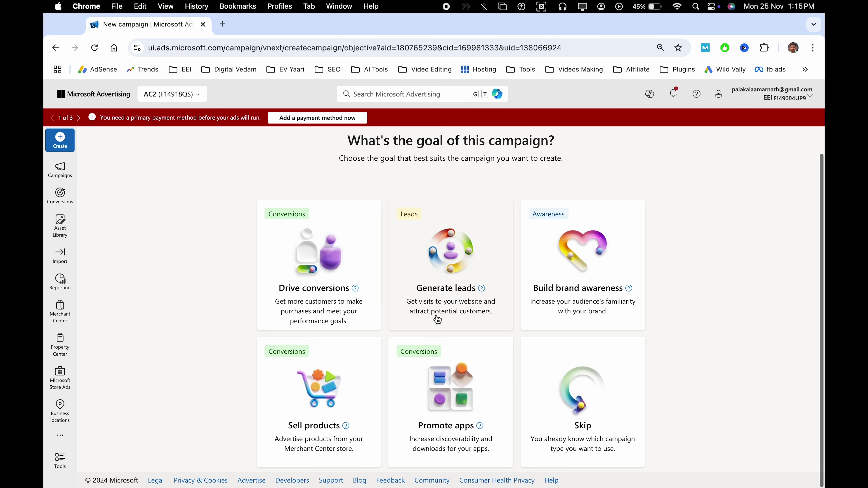
click(587, 415)
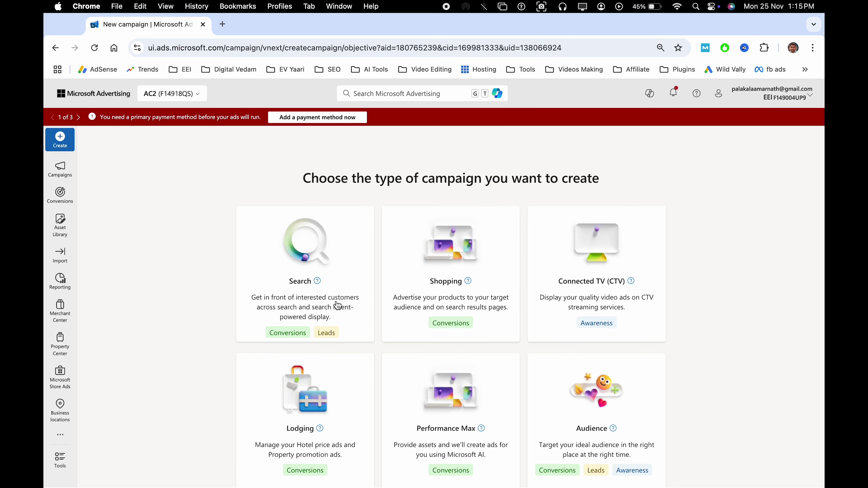
scroll(338, 306, down, 3)
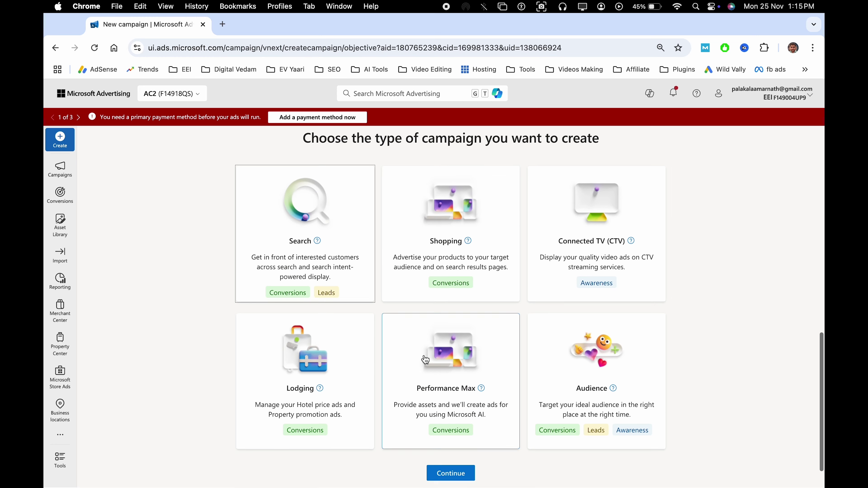
scroll(426, 360, down, 2)
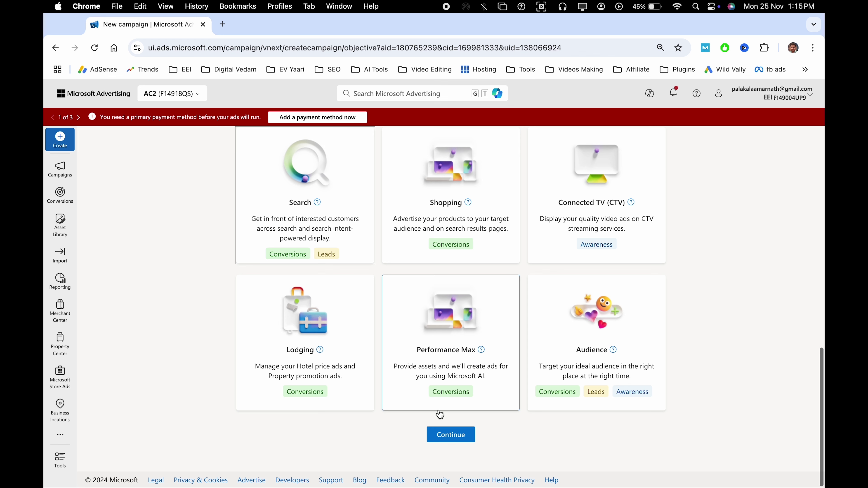
click(453, 439)
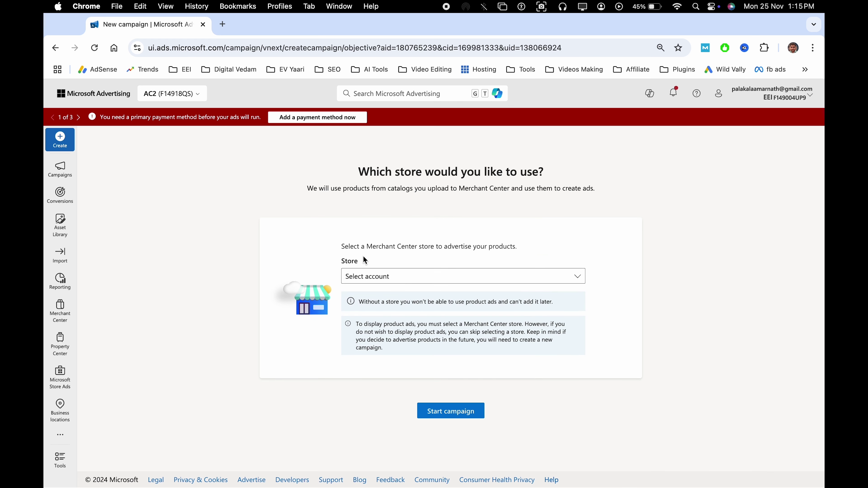
- Check the available Merchant Center stores and start the Performance Max campaign without selecting a store
click(402, 270)
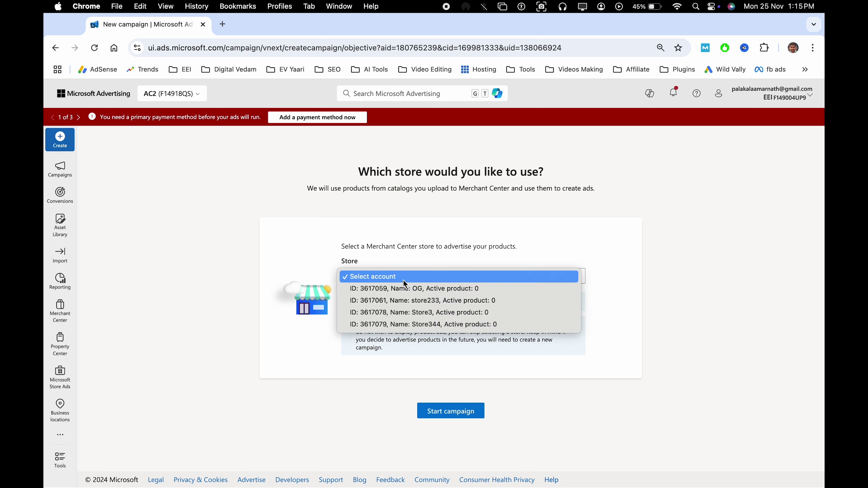
click(382, 244)
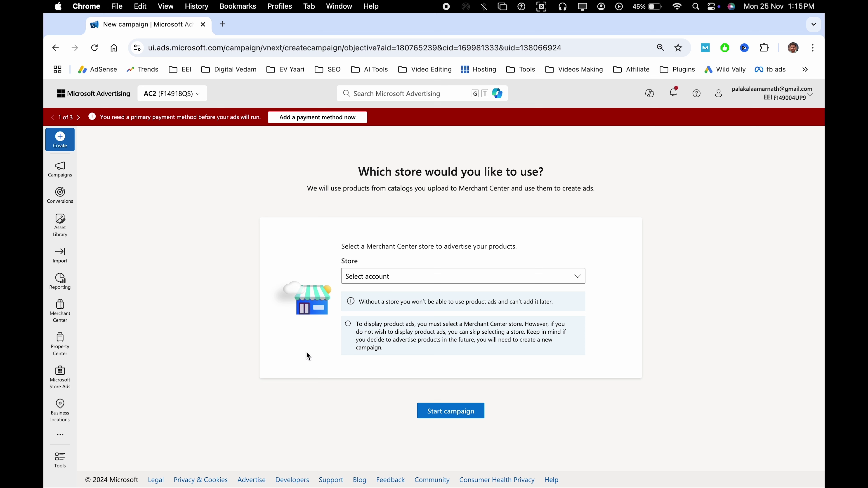
click(457, 419)
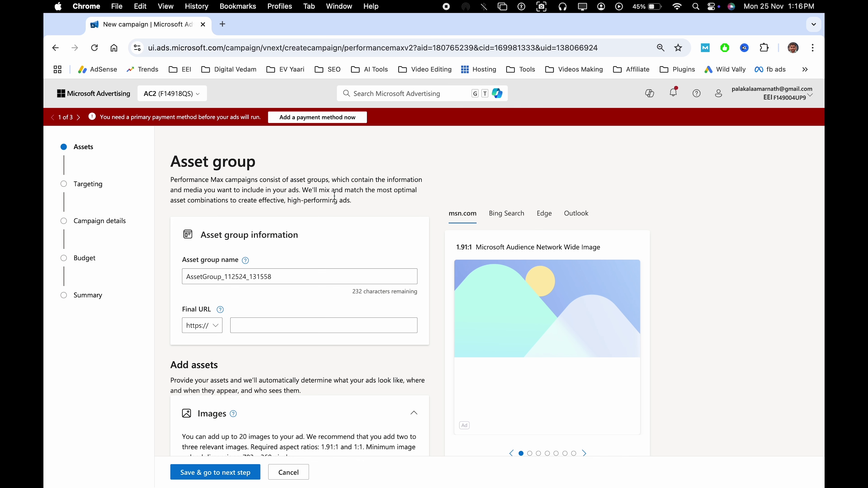
- Review the image and logo asset sections and compare the ad previews for msn.com, Bing Search, Edge and Outlook
scroll(335, 196, down, 6)
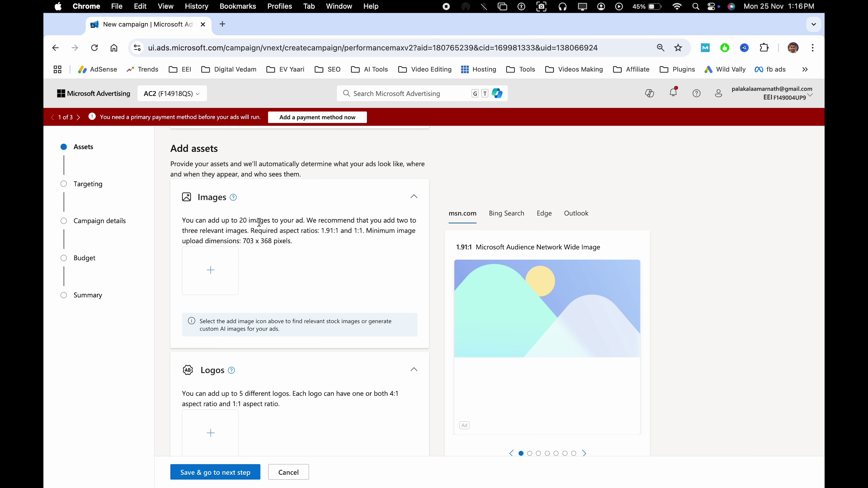
scroll(345, 295, down, 3)
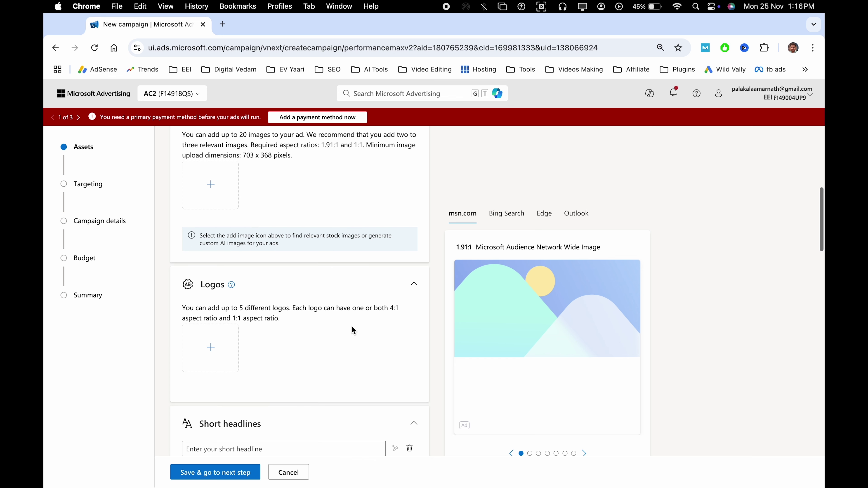
click(518, 222)
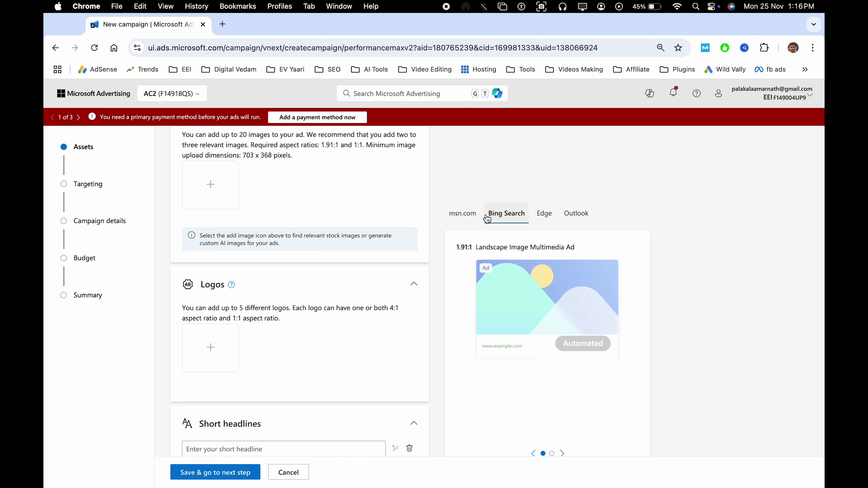
click(461, 218)
click(544, 222)
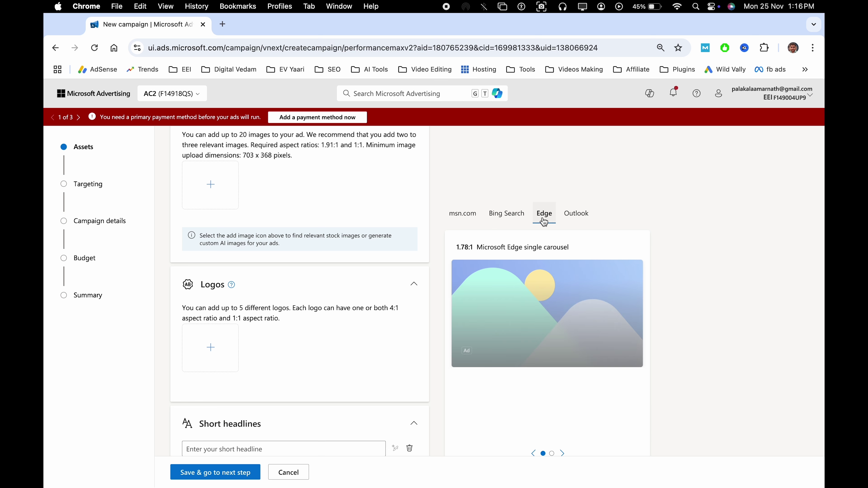
click(577, 221)
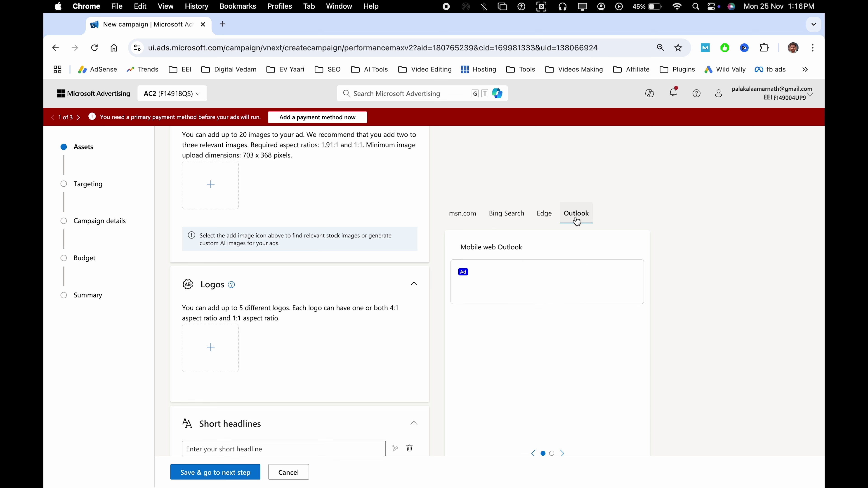
click(478, 219)
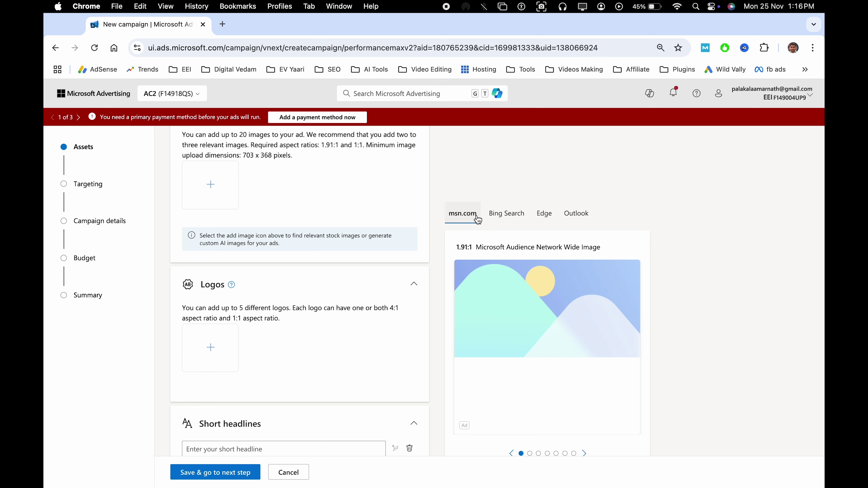
scroll(306, 279, up, 10)
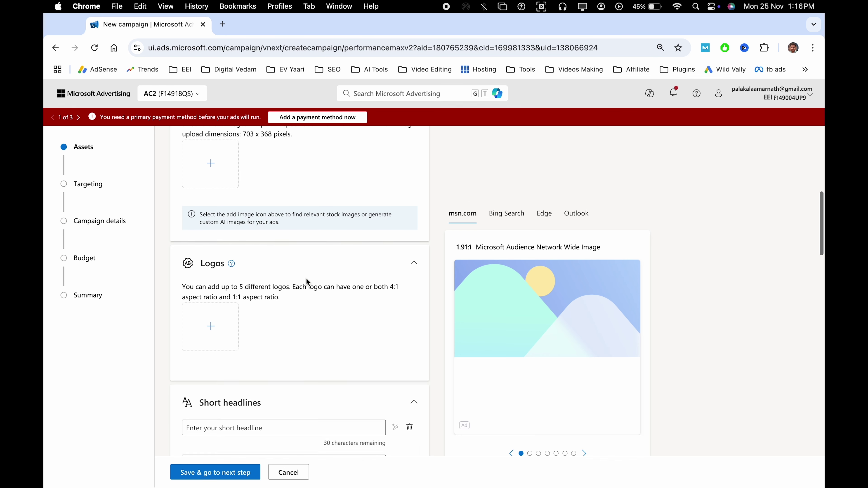
double_click(238, 281)
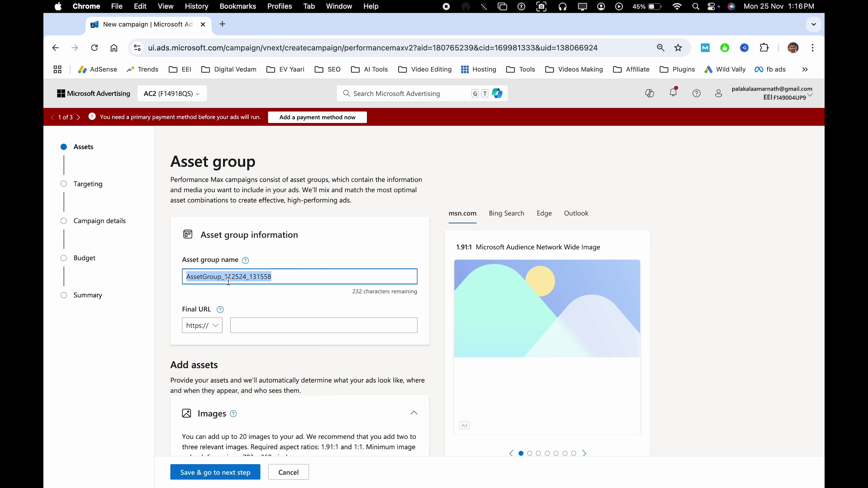
click(281, 278)
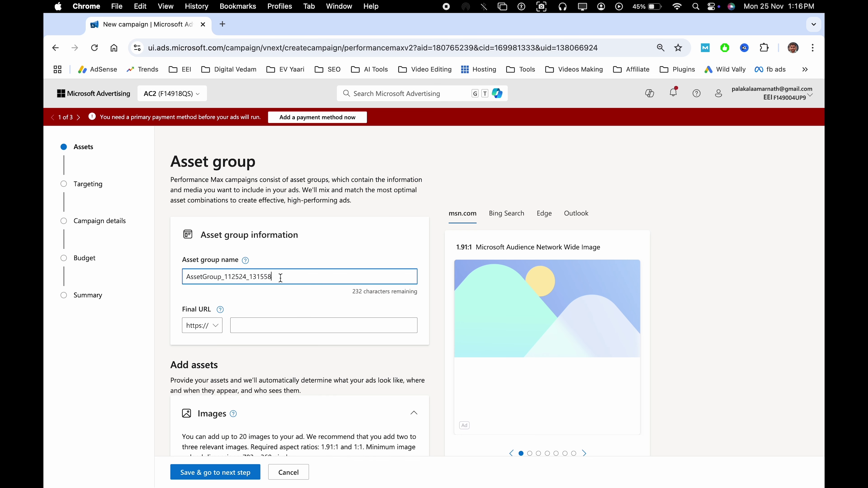
double_click(280, 279)
click(297, 278)
click(295, 320)
text(digitalvedam.com/)
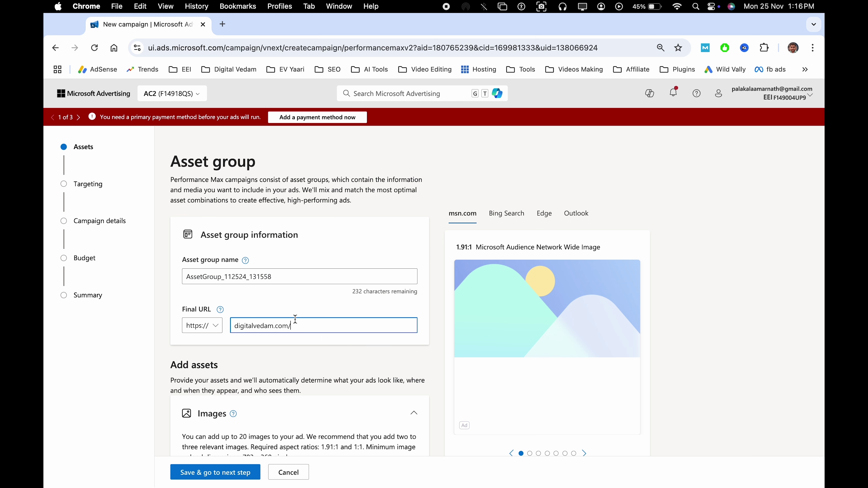
click(437, 294)
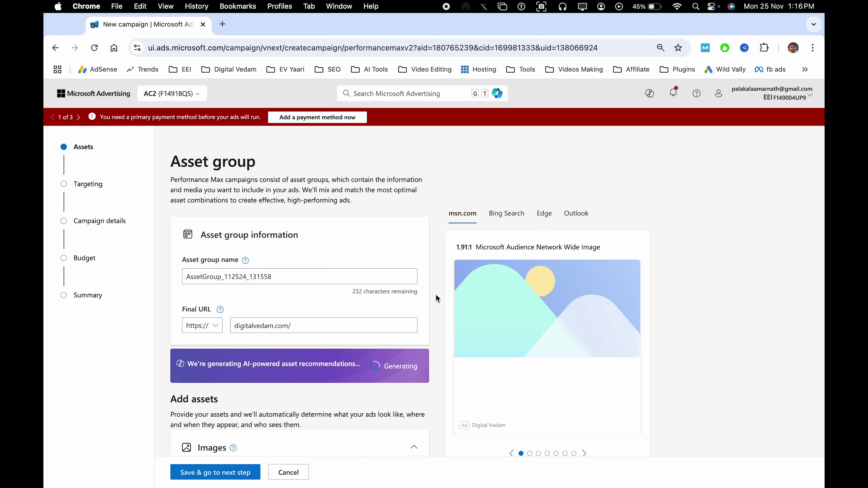
- Examine the recommended images and logo section in the asset group
scroll(340, 288, down, 5)
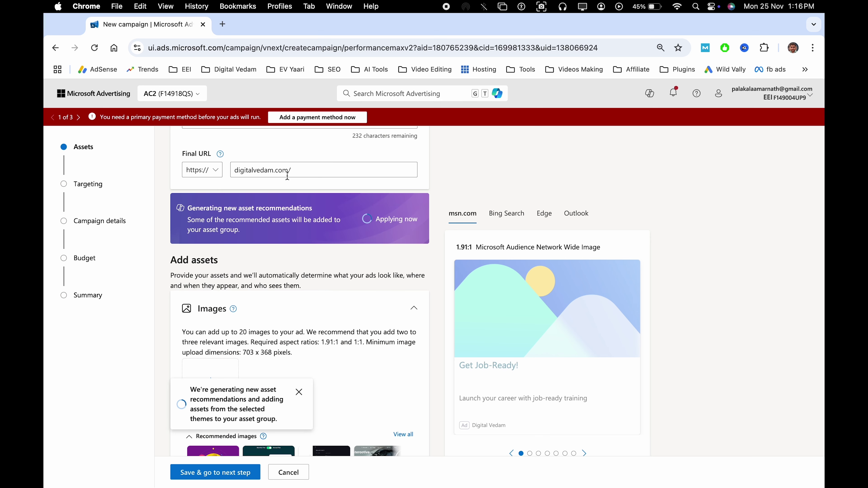
scroll(346, 268, down, 5)
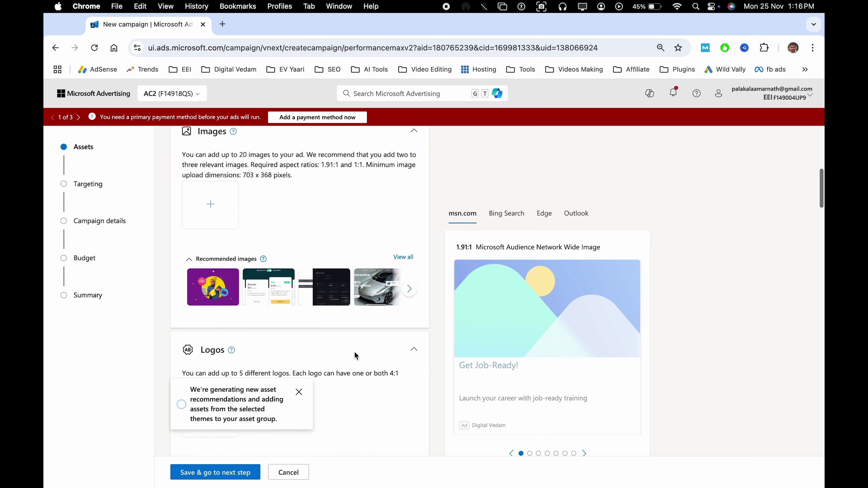
- Review the generated assets in the asset group and preview the car image and the applications image in the ad
scroll(302, 298, down, 10)
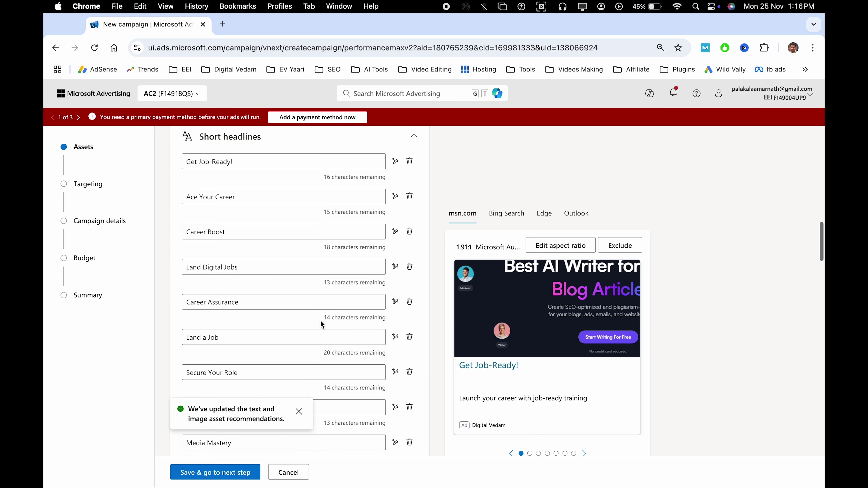
scroll(282, 335, down, 4)
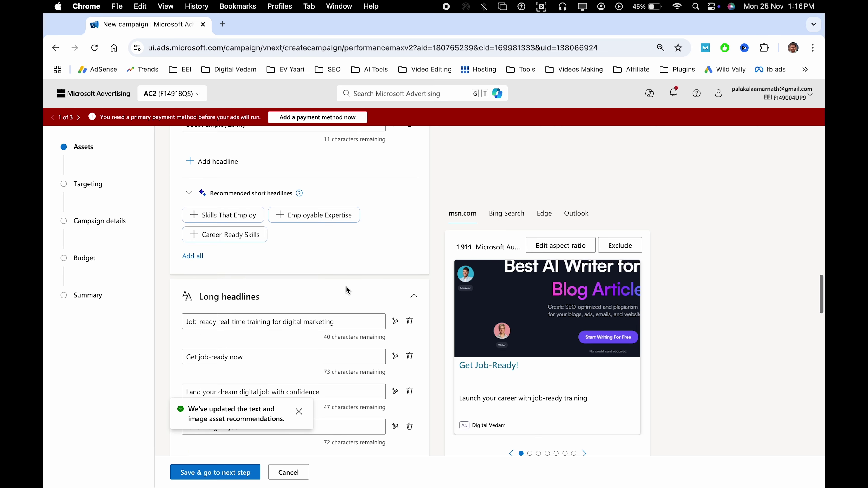
scroll(346, 286, down, 10)
scroll(331, 315, down, 10)
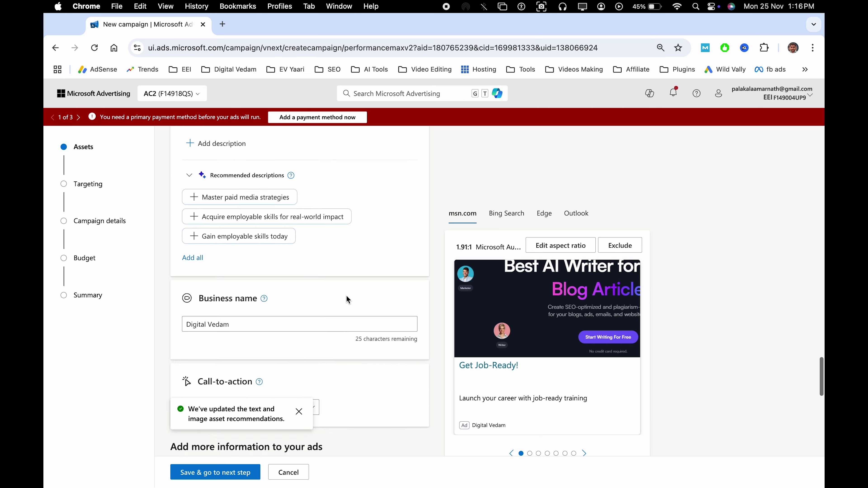
scroll(359, 293, up, 20)
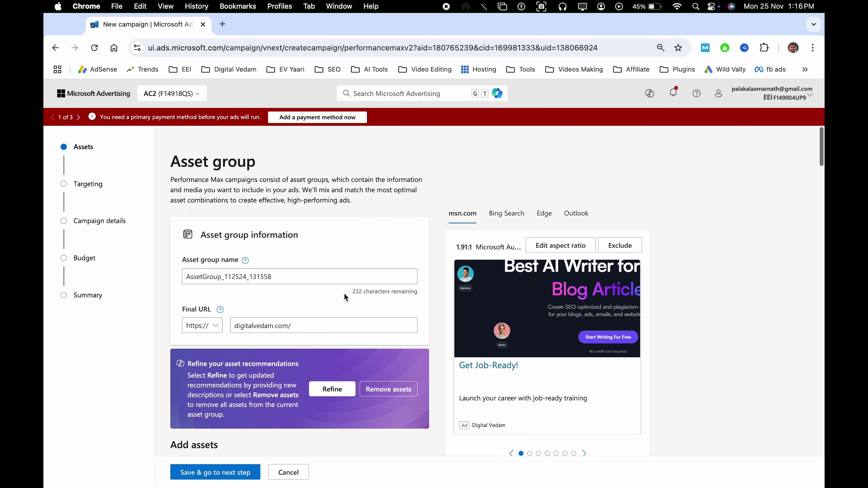
scroll(338, 291, down, 4)
scroll(337, 290, down, 6)
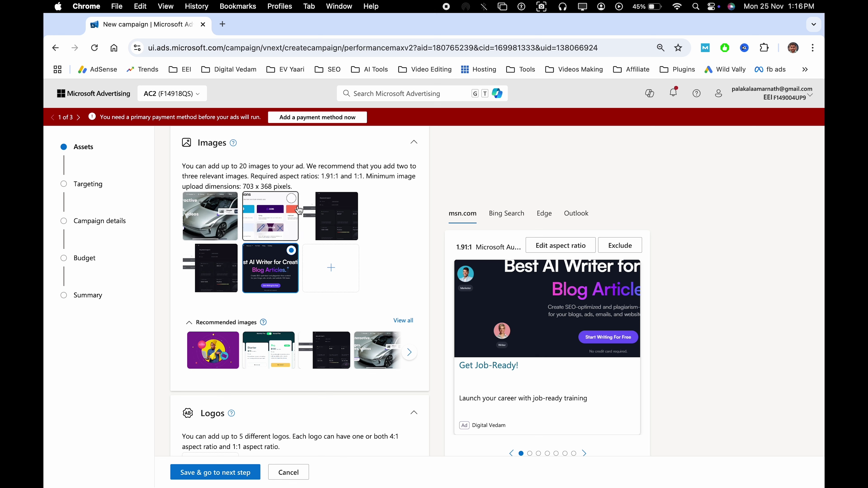
click(230, 200)
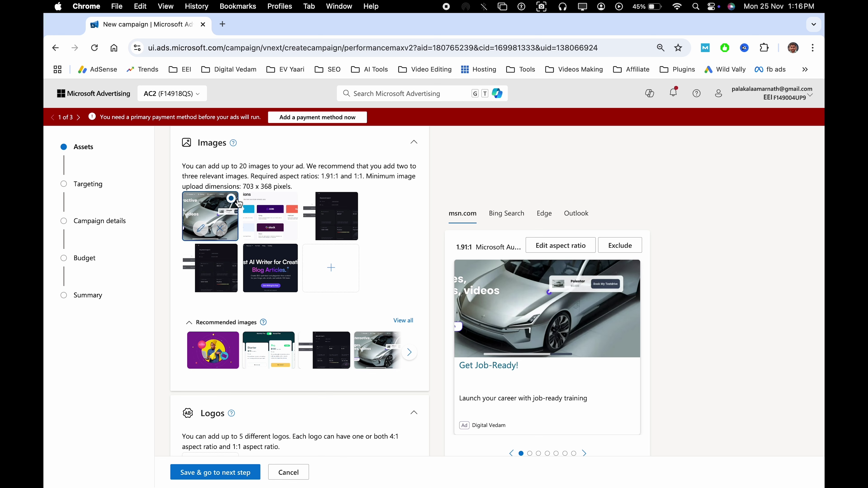
click(291, 201)
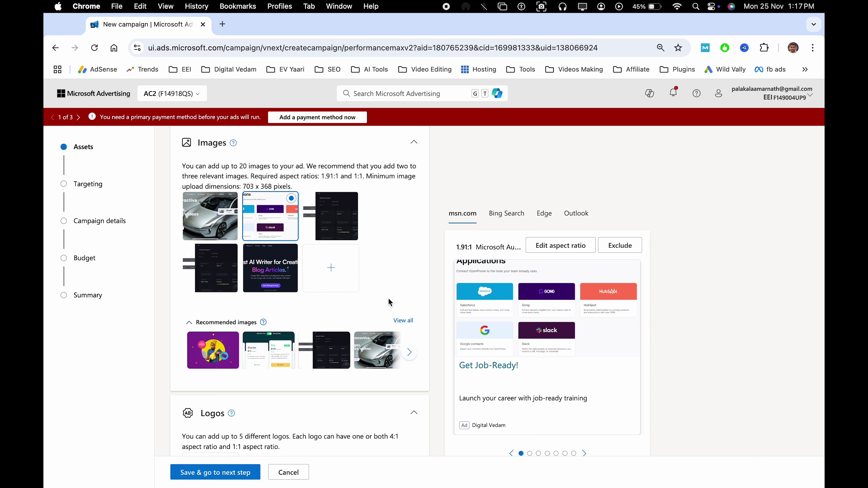
- Add the round Windows logo from the existing images as a square logo
scroll(388, 298, down, 4)
click(220, 350)
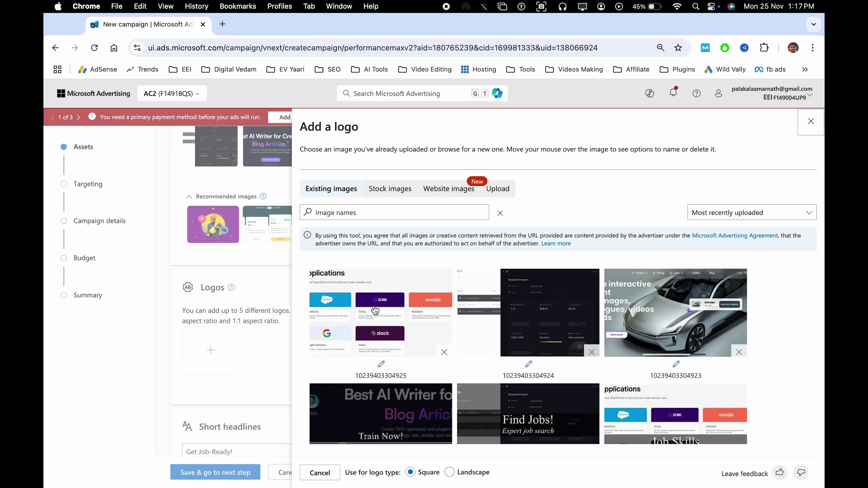
scroll(464, 334, down, 5)
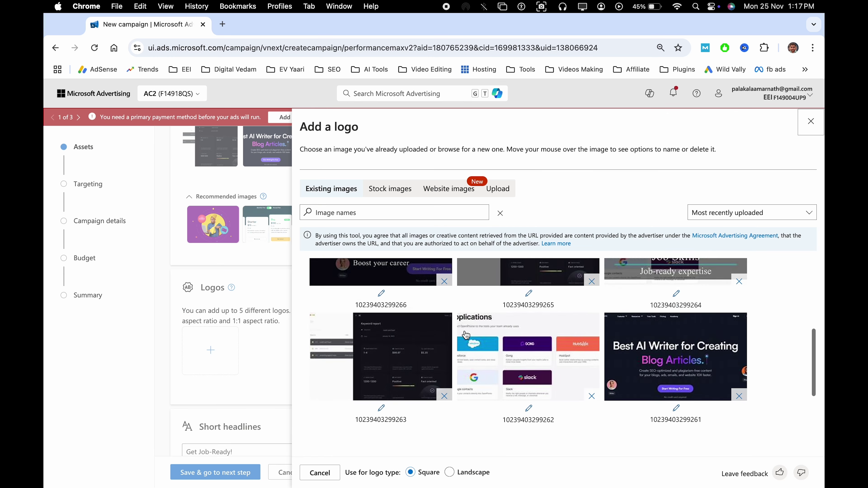
scroll(466, 335, down, 3)
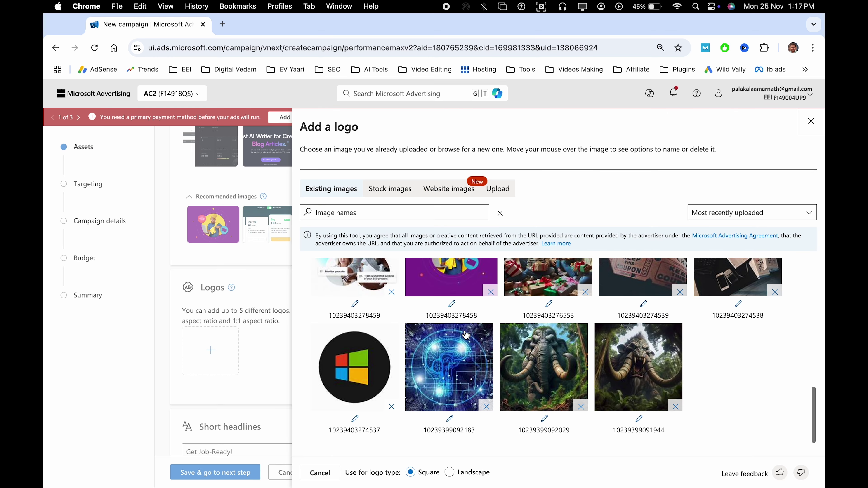
click(376, 363)
scroll(327, 365, down, 5)
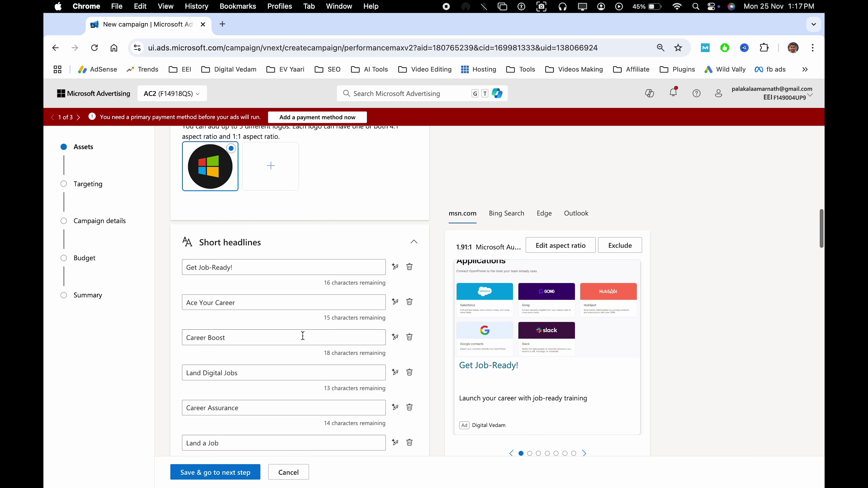
click(266, 268)
click(307, 241)
click(296, 242)
scroll(238, 299, down, 10)
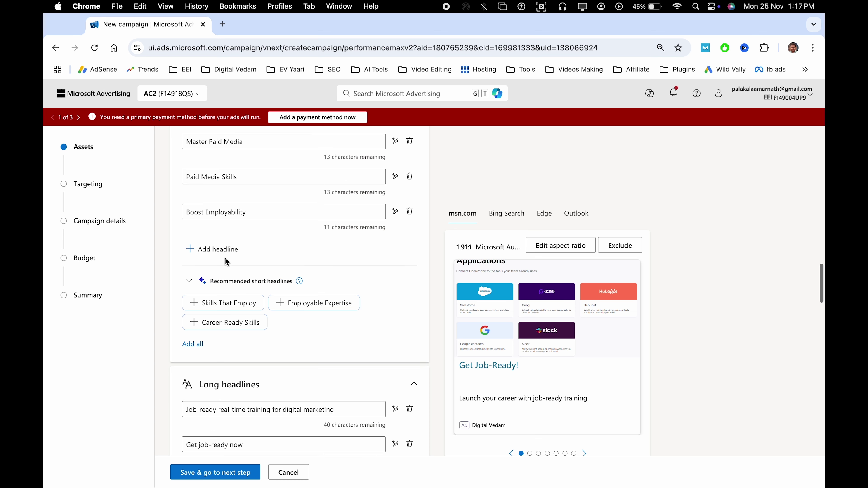
click(218, 247)
click(226, 283)
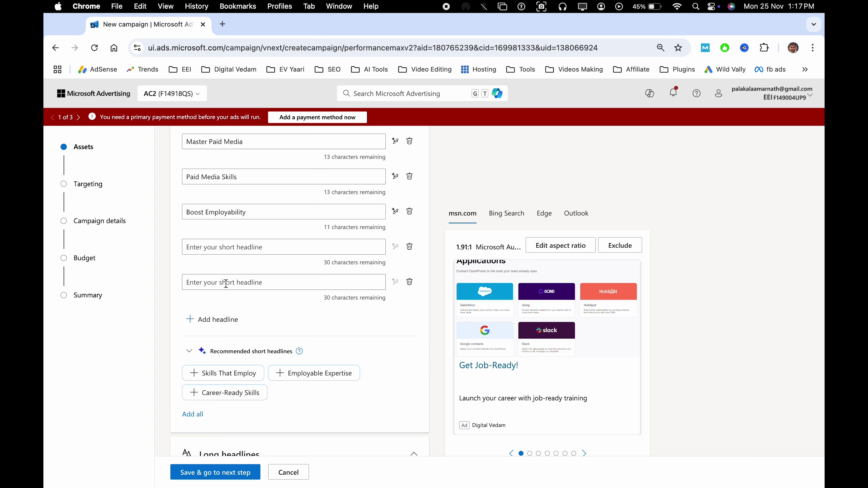
click(234, 320)
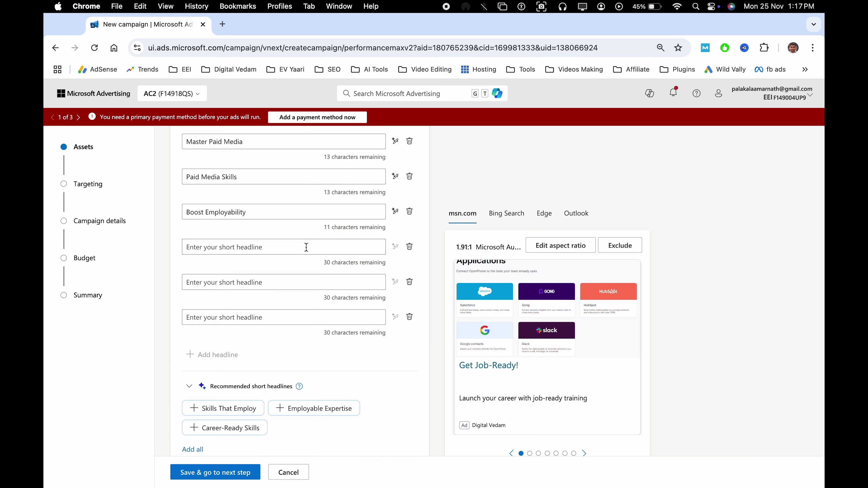
click(412, 250)
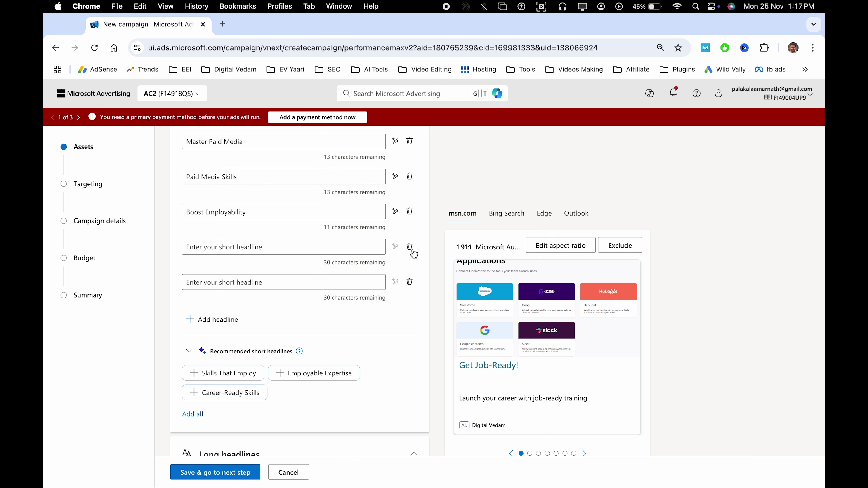
click(413, 252)
click(411, 248)
click(263, 212)
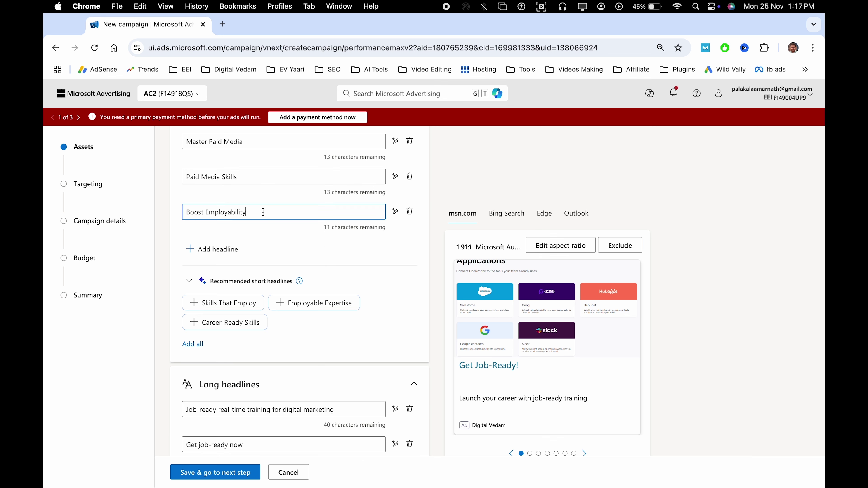
- Add the recommended short headlines "Skills That Employ", "Employable Expertise" and "Career-Ready Skills"
click(238, 302)
click(243, 337)
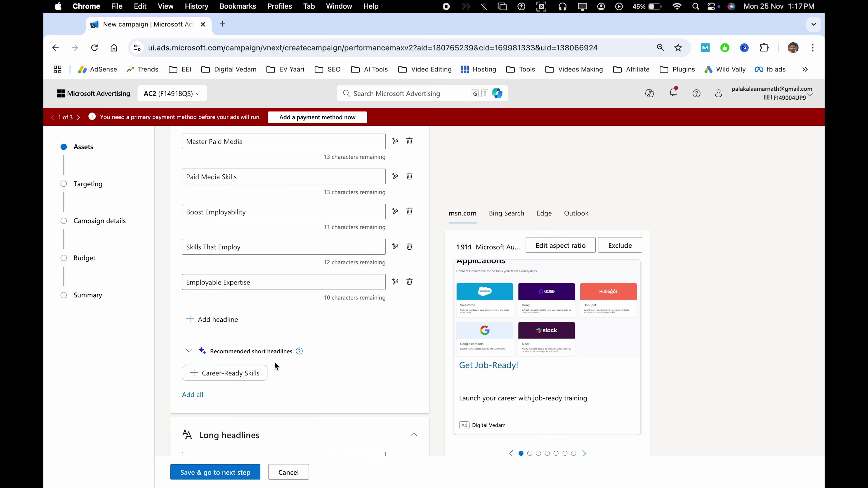
click(253, 373)
- Add one more long headline entry after "Land a digital job" and leave it blank
scroll(298, 350, down, 4)
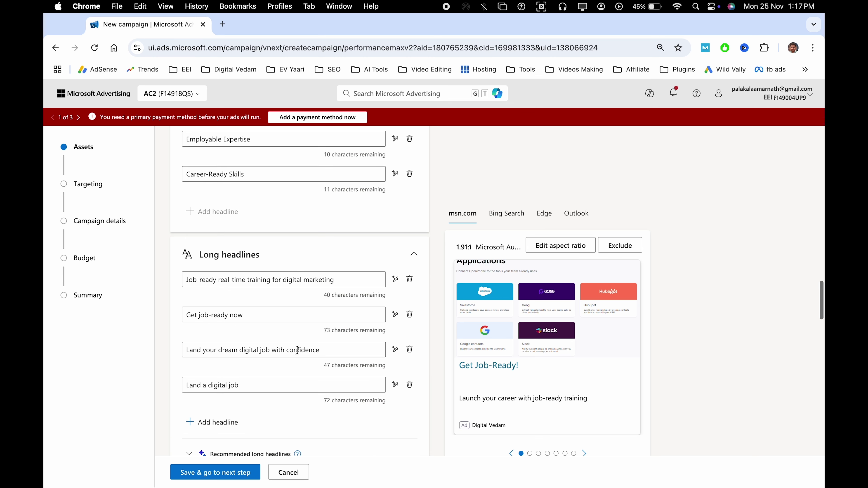
click(242, 279)
key(super+a)
key(Left)
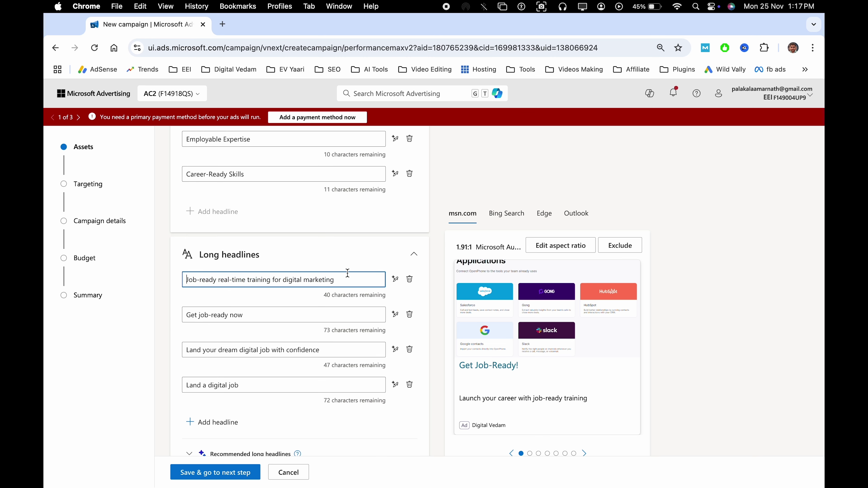
key(super+shift+Right)
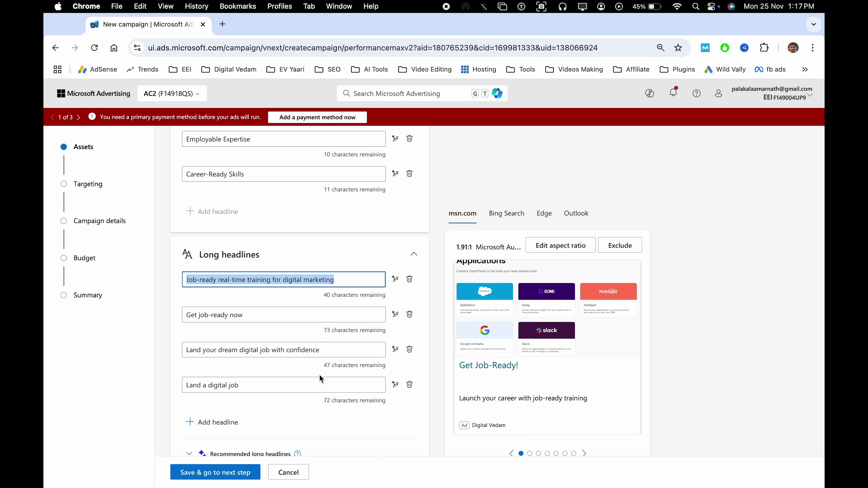
scroll(320, 376, down, 3)
click(226, 341)
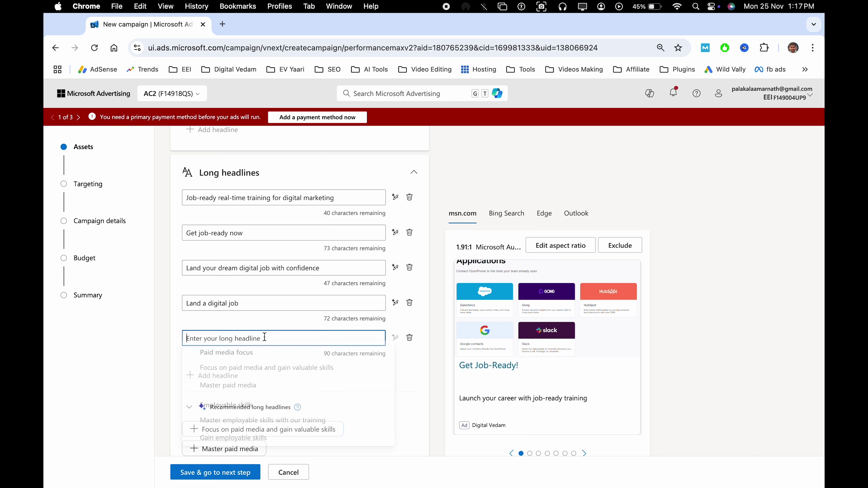
click(425, 363)
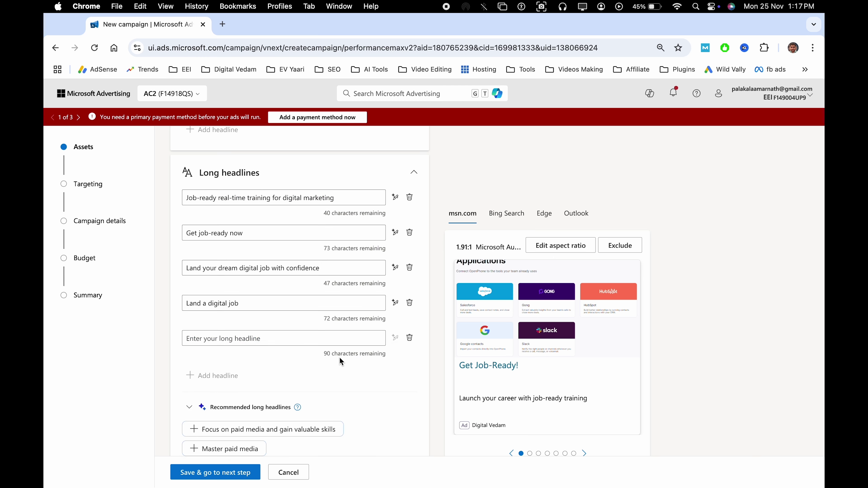
scroll(339, 357, up, 10)
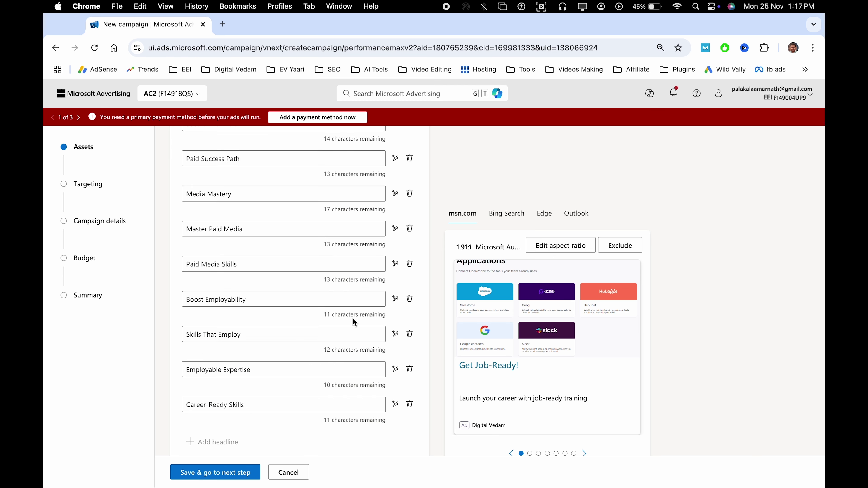
scroll(353, 318, down, 12)
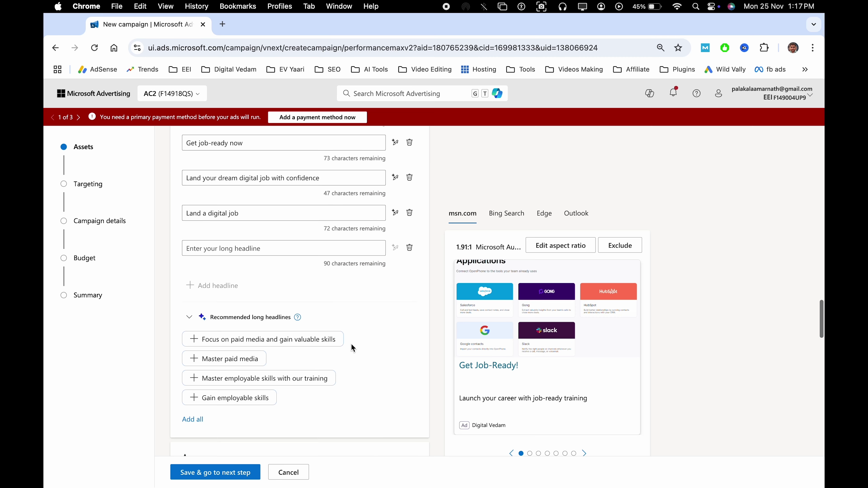
- Add a fifth description using the suggestion "Acquire employable skills for real-world impact"
scroll(353, 348, down, 8)
click(231, 361)
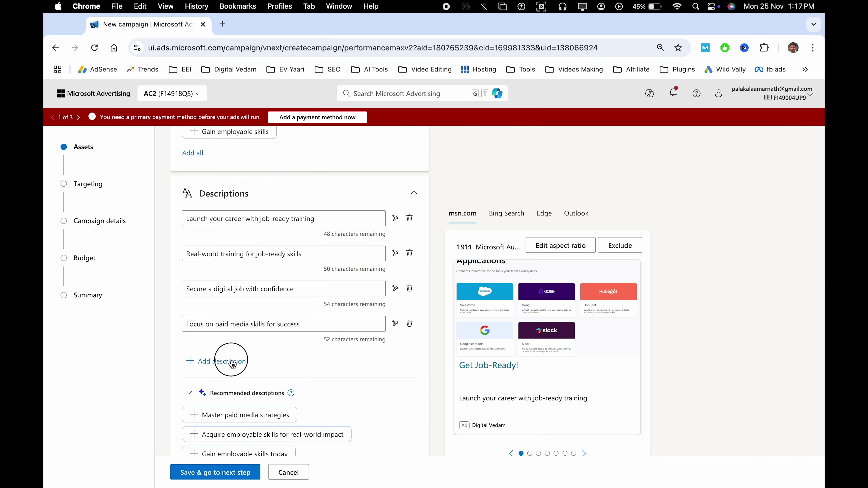
click(249, 361)
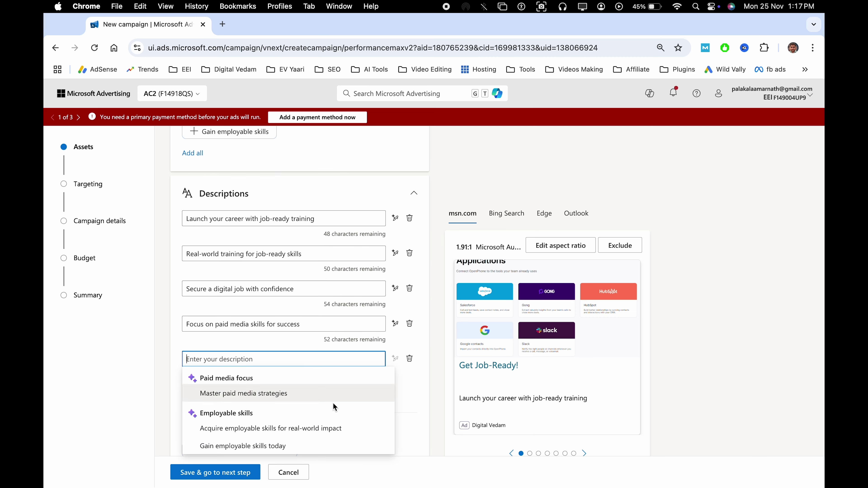
click(273, 428)
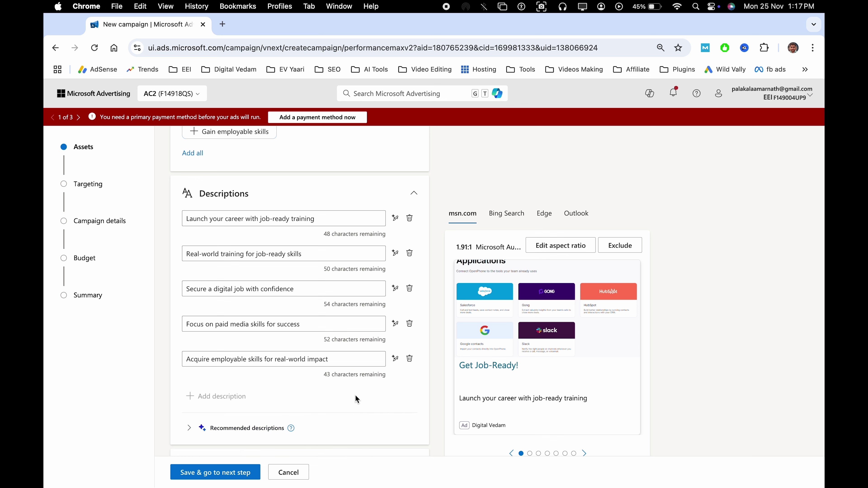
triple_click(321, 364)
click(375, 390)
- Keep the business name as it is and set the ad's call-to-action to Get Demo
scroll(375, 389, down, 5)
click(293, 329)
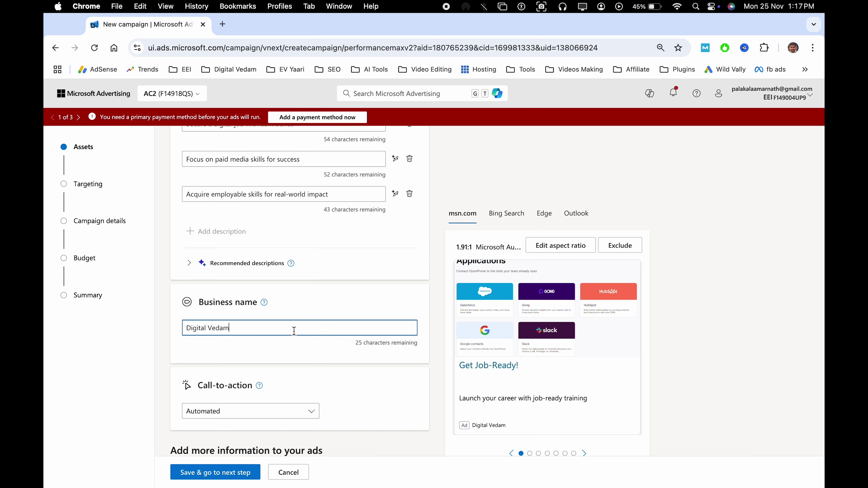
click(335, 356)
scroll(333, 354, down, 6)
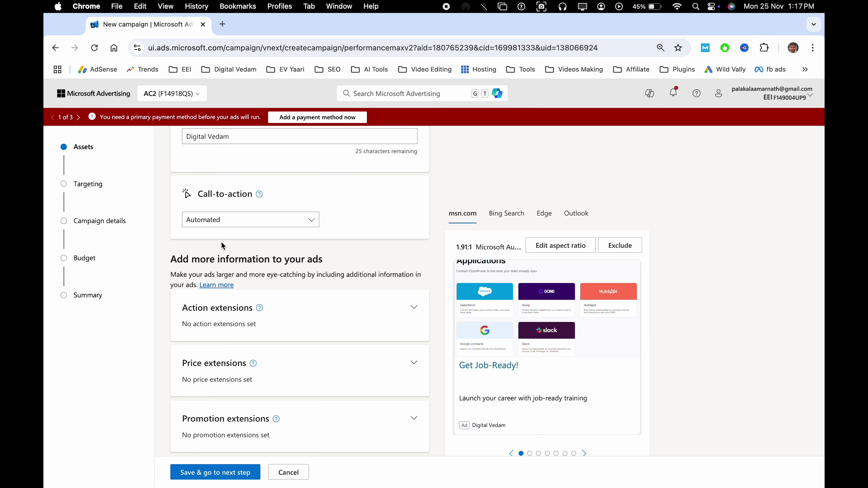
click(262, 226)
scroll(268, 291, down, 6)
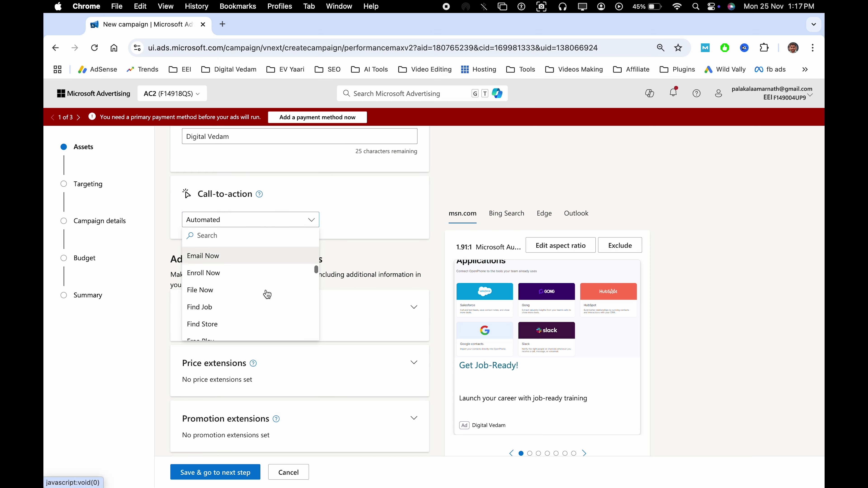
scroll(247, 301, down, 5)
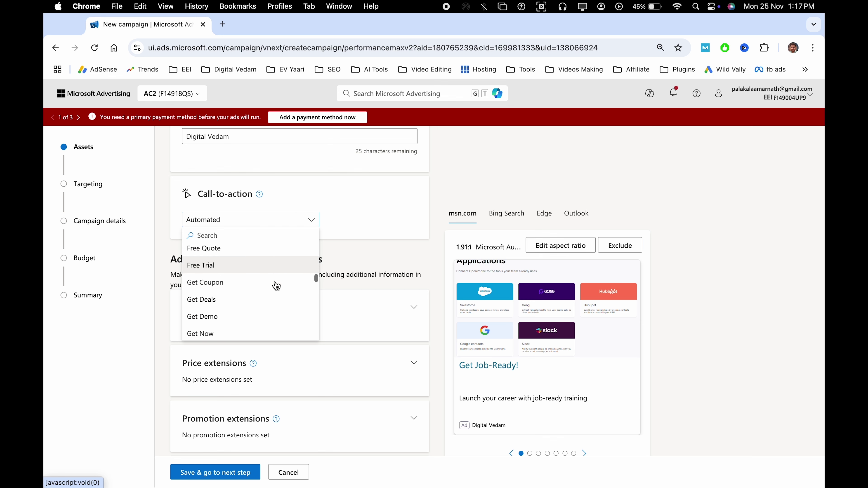
scroll(261, 287, down, 2)
click(229, 250)
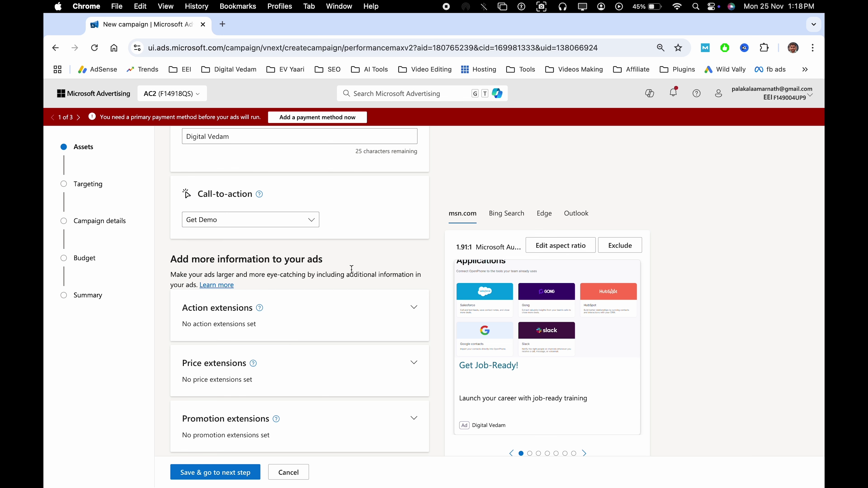
triple_click(294, 259)
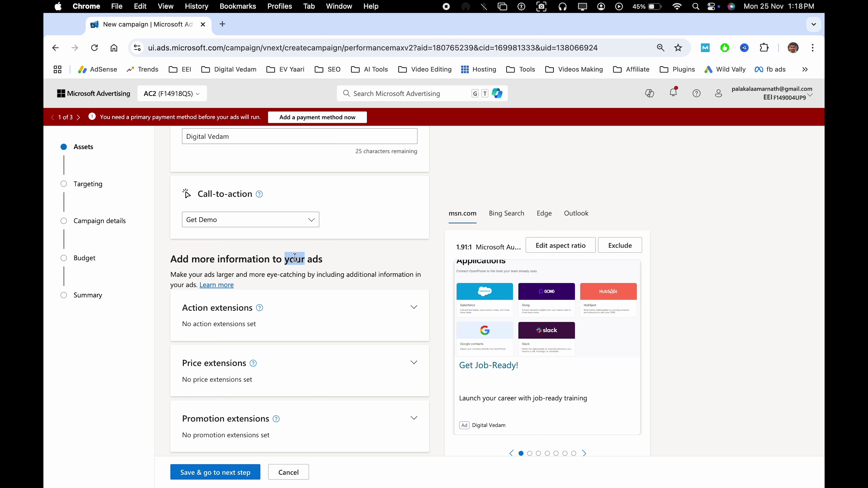
click(361, 262)
triple_click(283, 273)
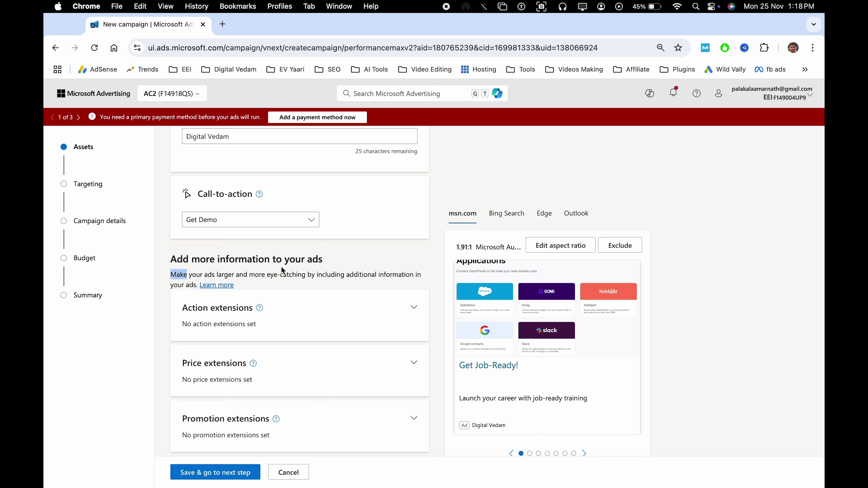
click(332, 259)
- Look through the available call-to-action options and keep Get Demo selected
click(268, 226)
scroll(270, 287, down, 5)
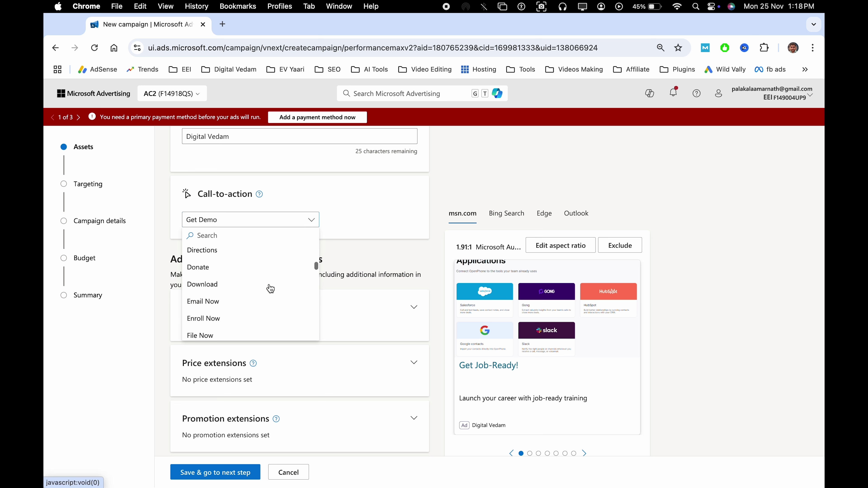
scroll(270, 289, down, 15)
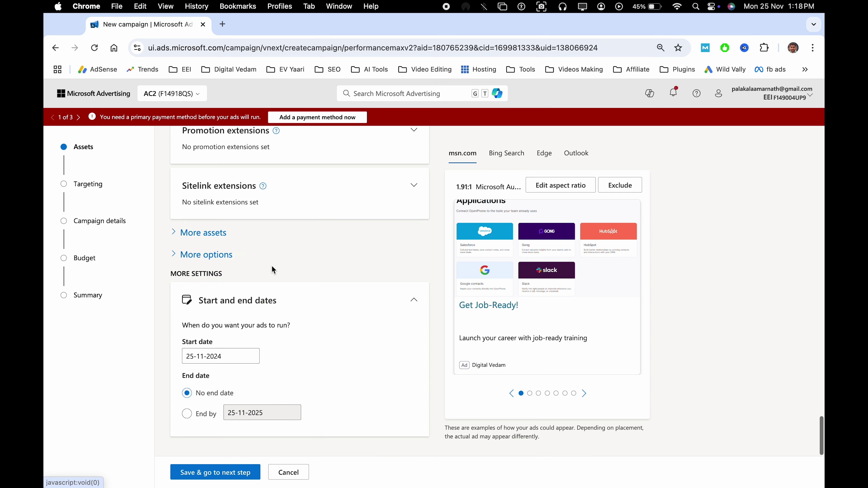
scroll(274, 271, up, 10)
scroll(380, 262, down, 1)
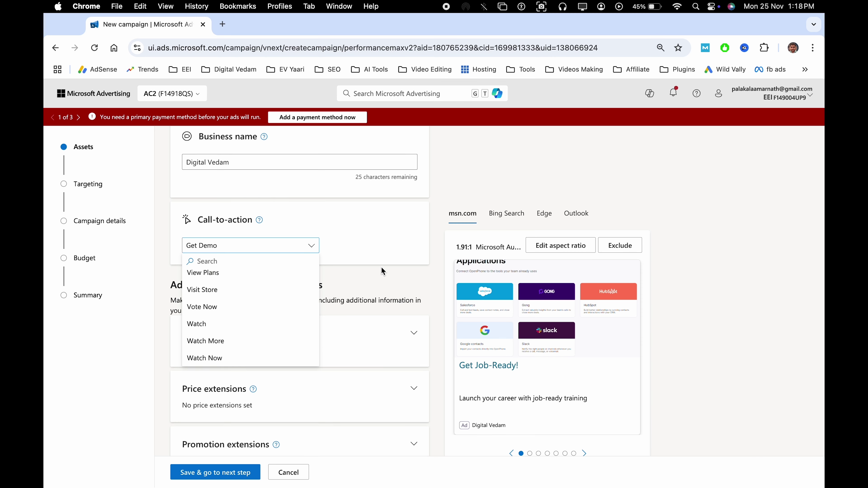
click(382, 270)
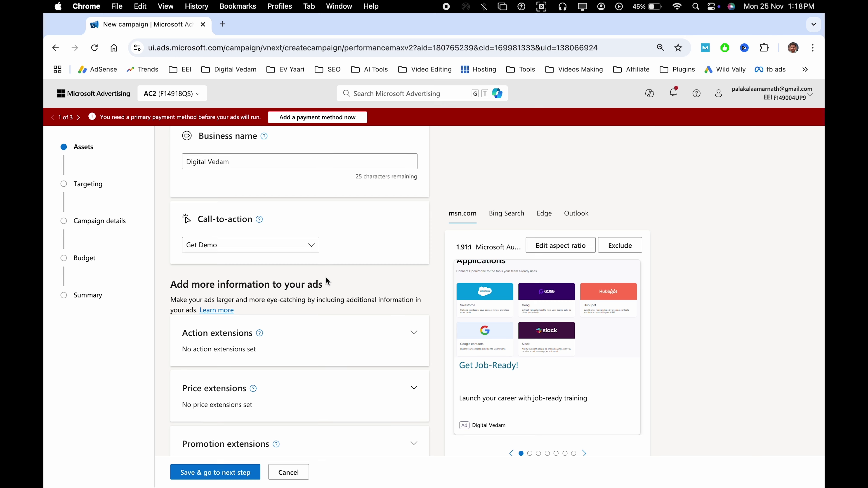
- Expand the action extensions and the additional assets, and review which extension types can be added to the ads
scroll(320, 246, down, 4)
click(314, 204)
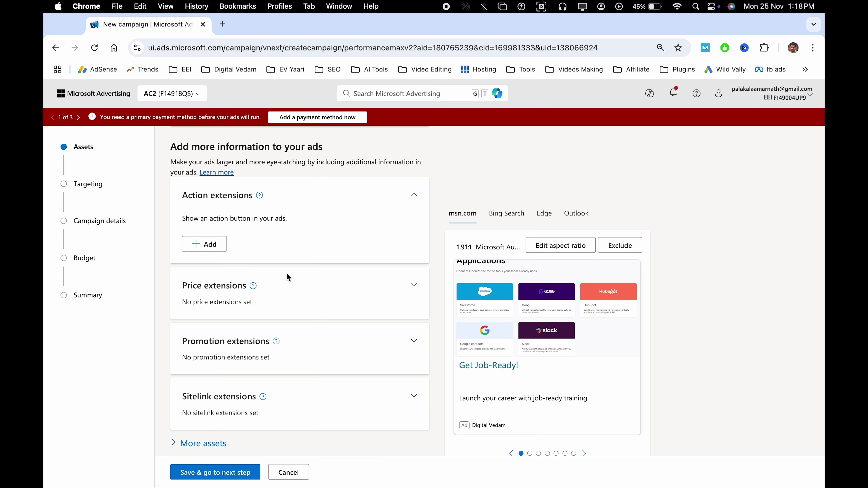
scroll(283, 295, down, 3)
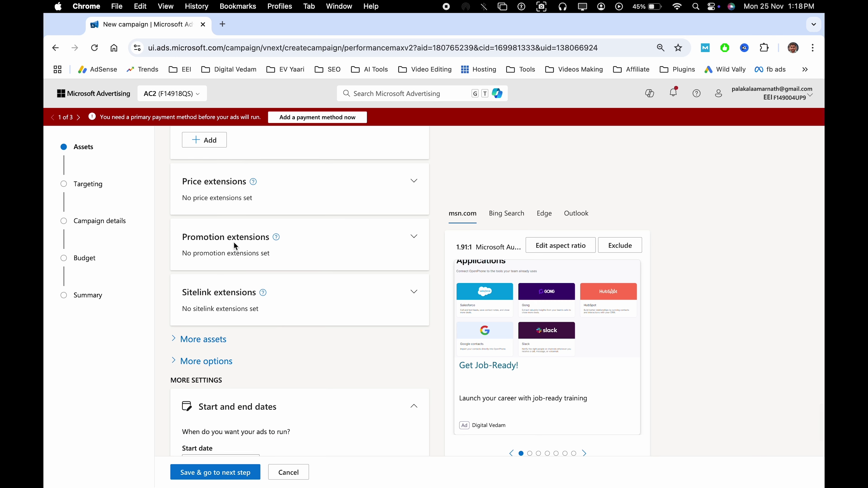
scroll(273, 312, down, 3)
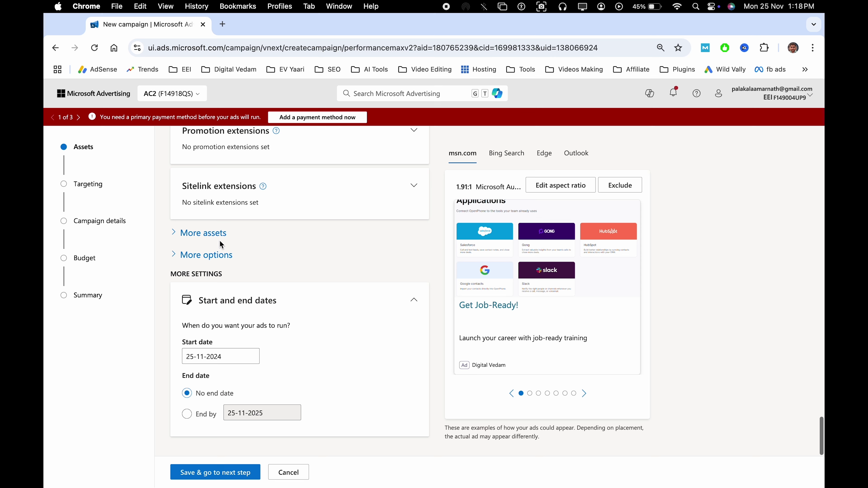
click(212, 234)
scroll(308, 288, down, 9)
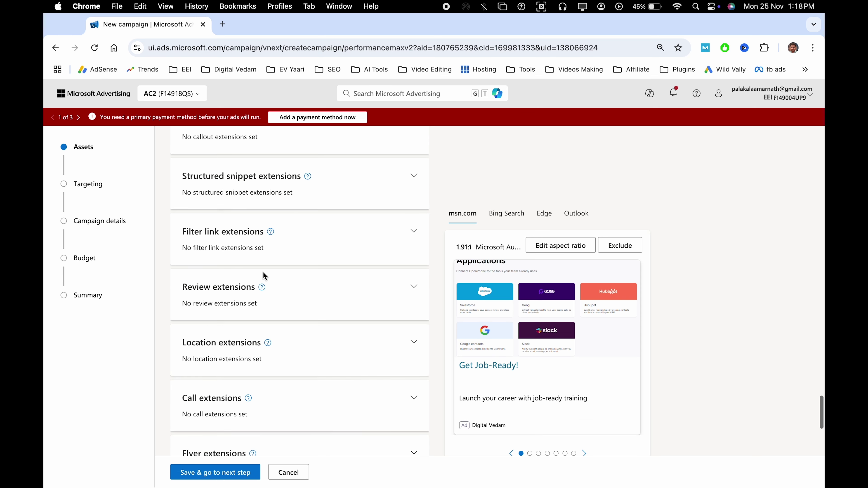
scroll(318, 246, up, 20)
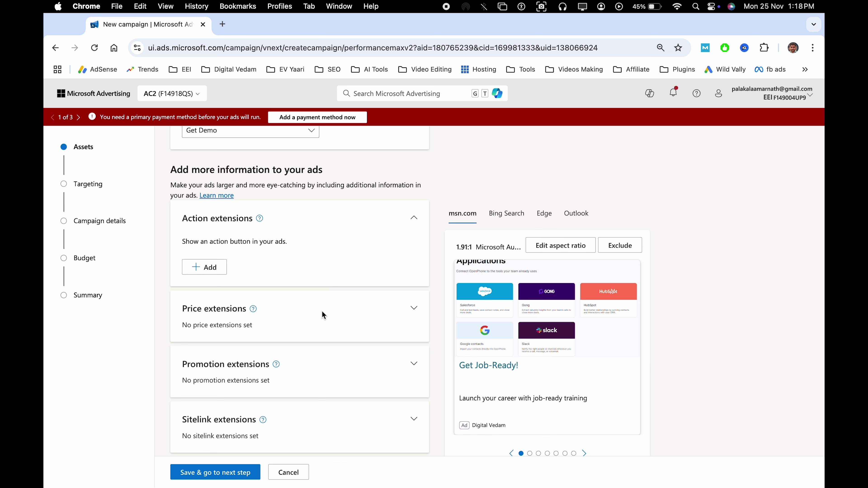
- Preview how the ad appears on Bing Search, including the second preview with the text search ad
click(506, 215)
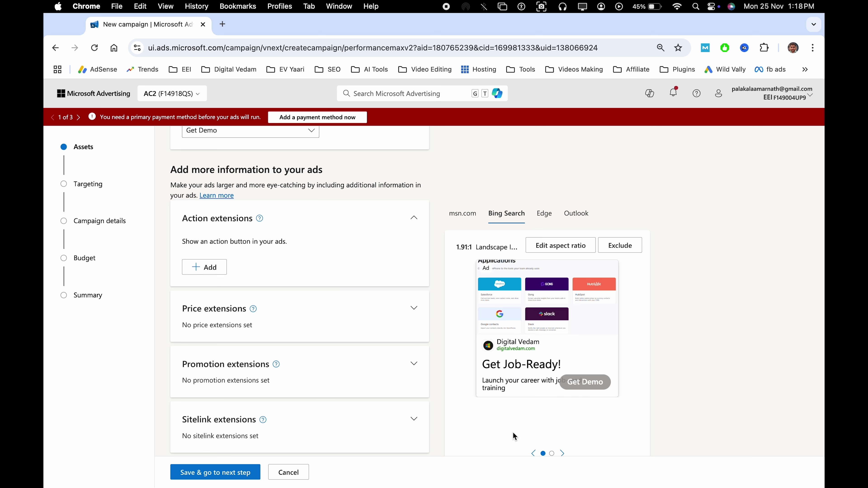
scroll(513, 433, down, 3)
click(552, 454)
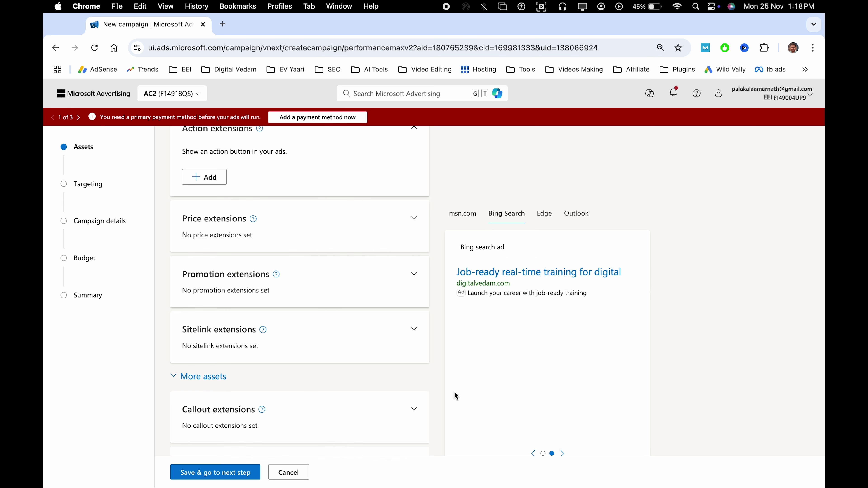
- Check the ad schedule, leaving the start date and No end date as they are, and save the assets to continue to targeting
scroll(280, 347, down, 15)
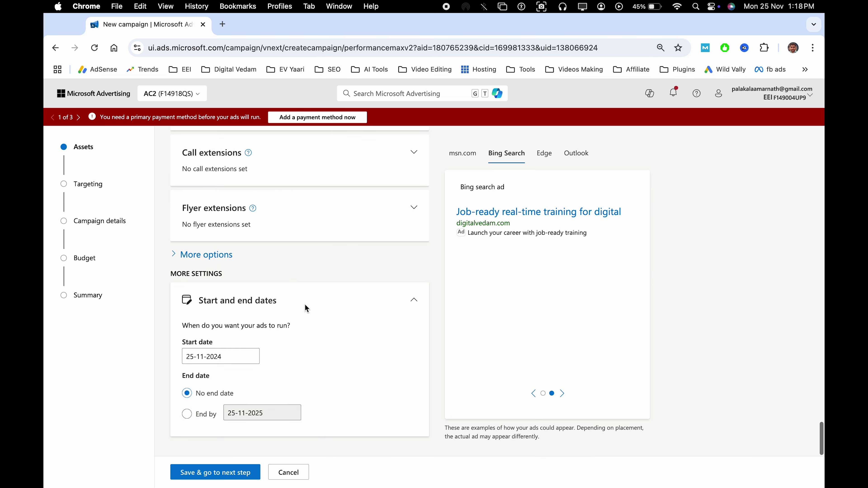
click(201, 357)
click(355, 345)
scroll(251, 383, up, 10)
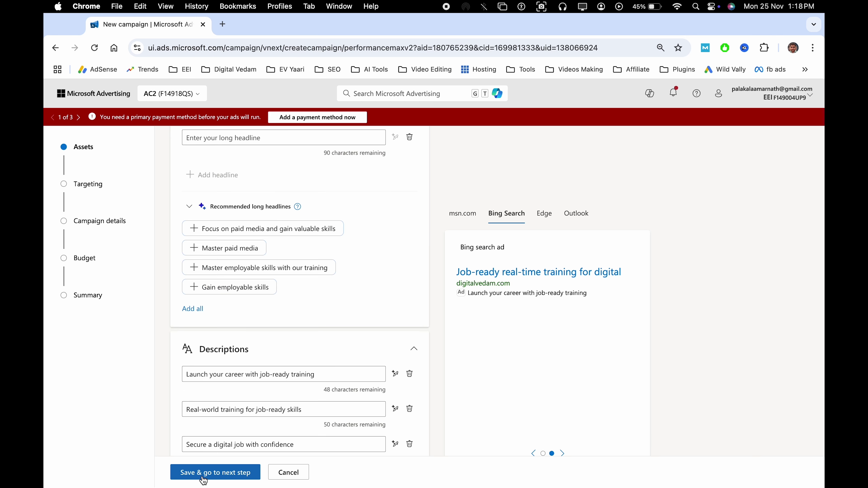
click(193, 474)
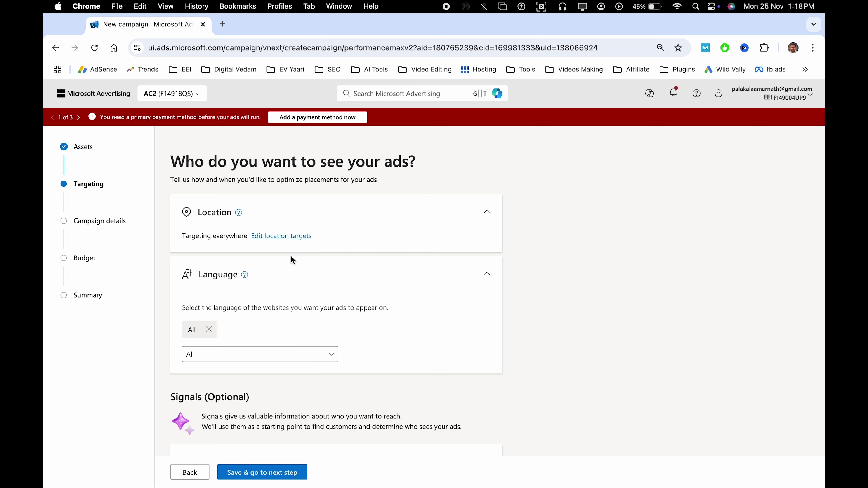
- Switch location targeting to specific locations and target London, England, United Kingdom (city)
click(269, 238)
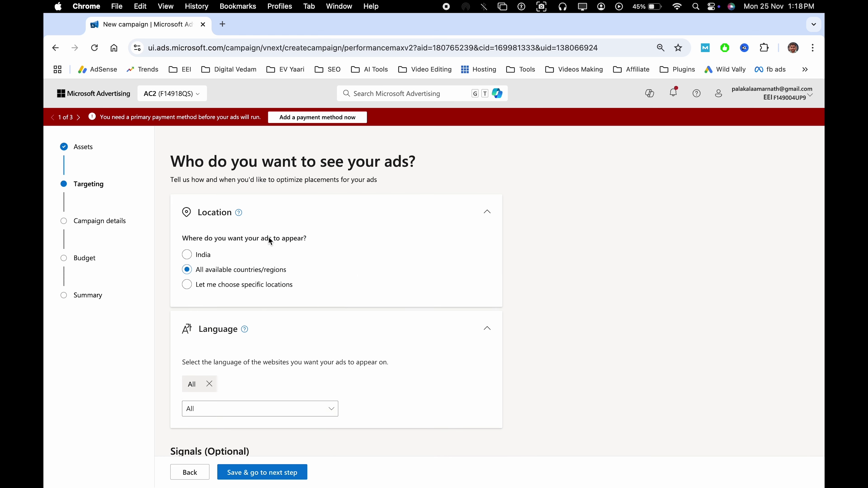
scroll(299, 297, down, 3)
click(187, 195)
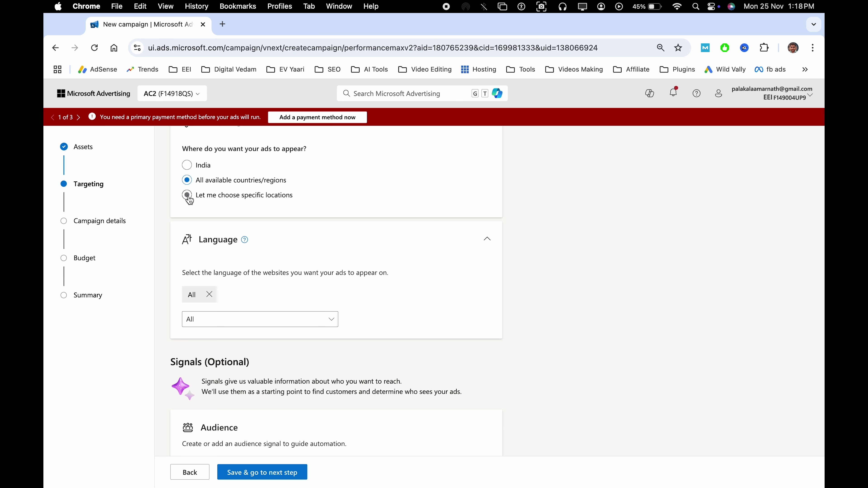
click(252, 281)
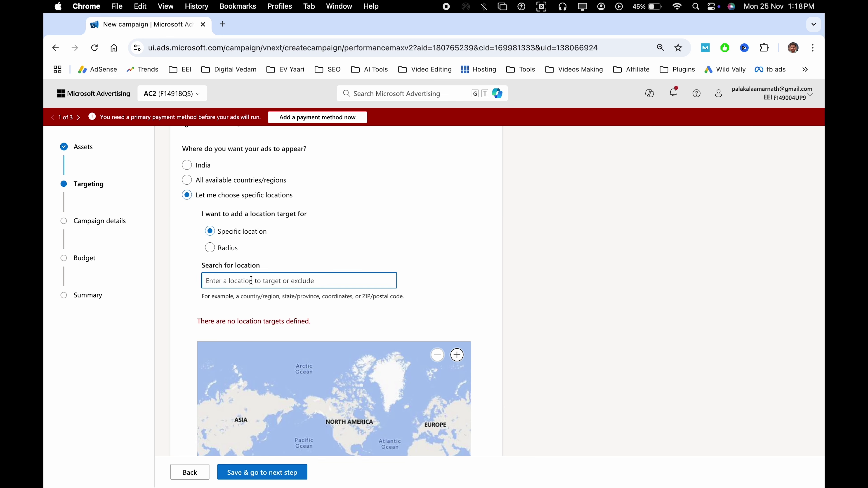
text(london)
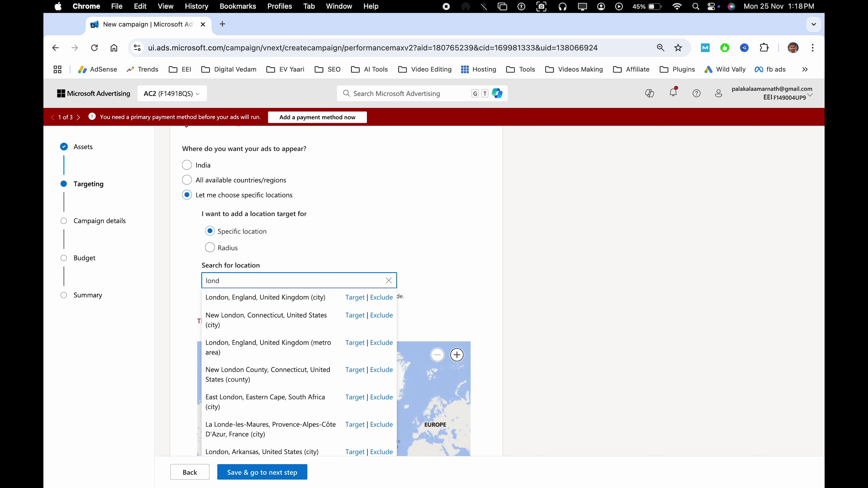
click(350, 298)
- Replace the All language setting with English for the websites the ads appear on
scroll(262, 353, down, 15)
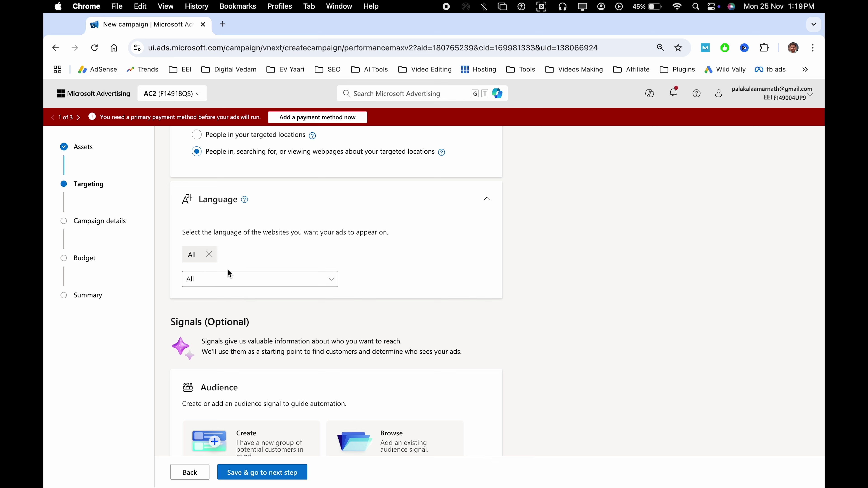
click(213, 257)
scroll(270, 270, down, 3)
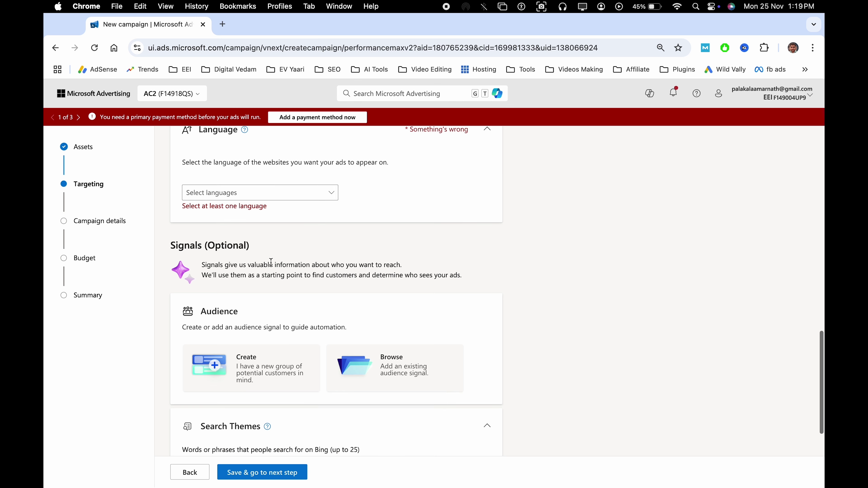
click(250, 200)
click(364, 256)
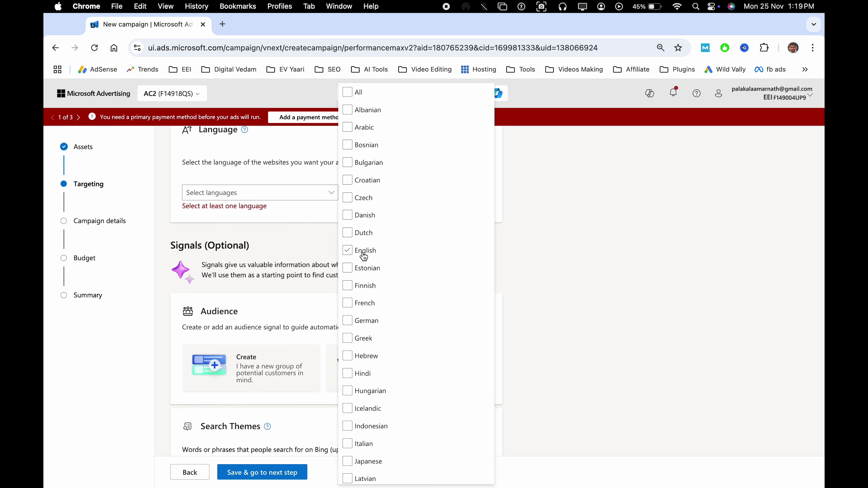
click(231, 232)
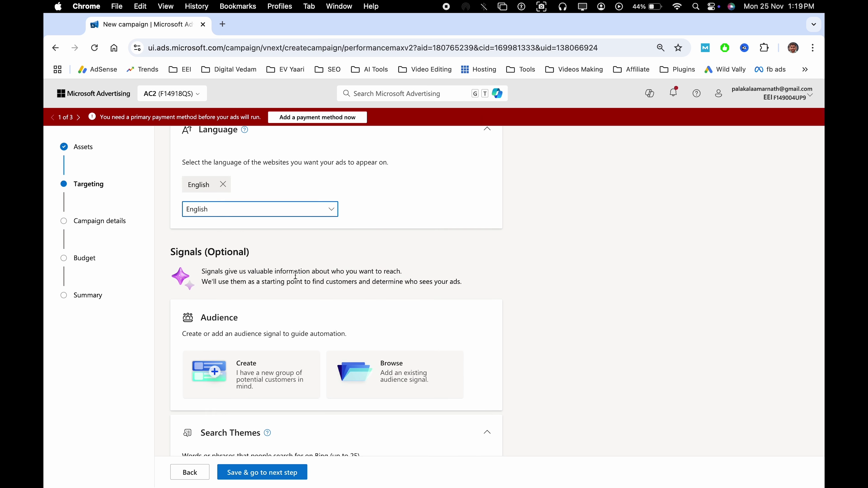
- Add "accouting software" as a search theme in the optional signals
triple_click(281, 273)
click(384, 289)
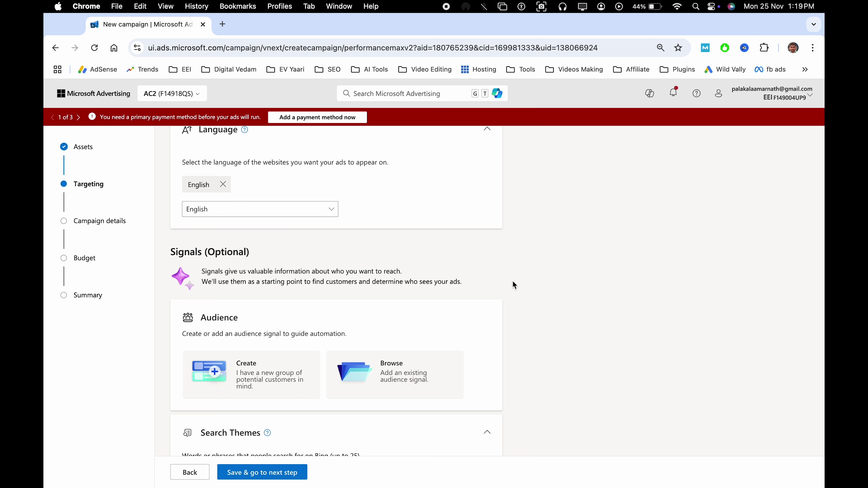
scroll(513, 285, down, 3)
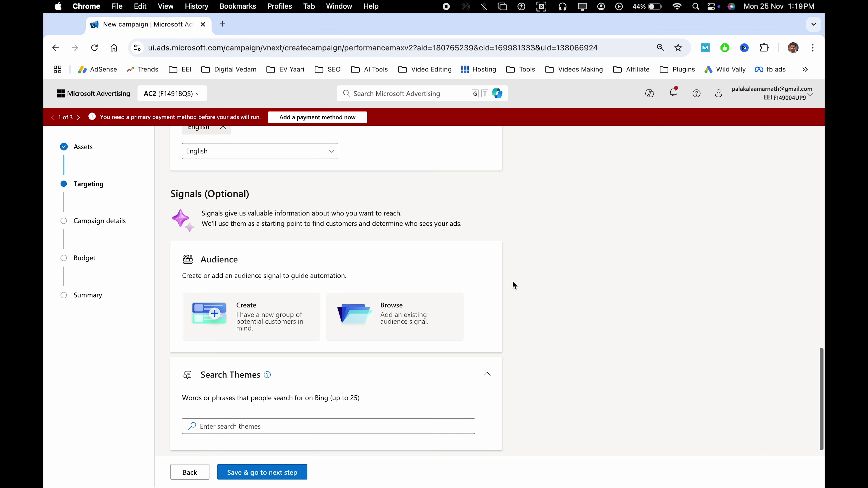
click(249, 414)
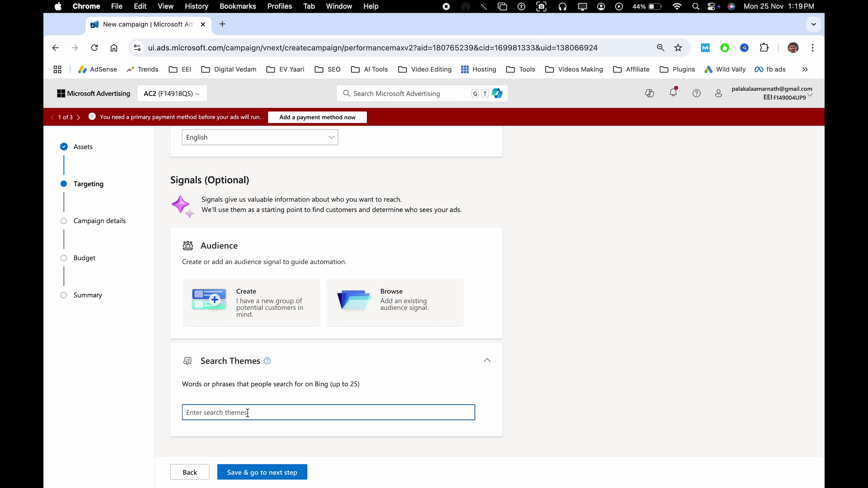
text(ac)
text(ting software)
key(Return)
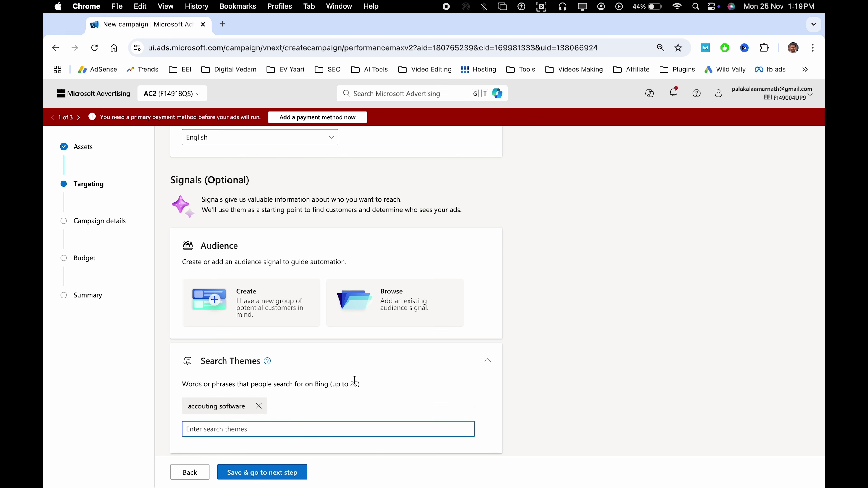
scroll(397, 428, down, 1)
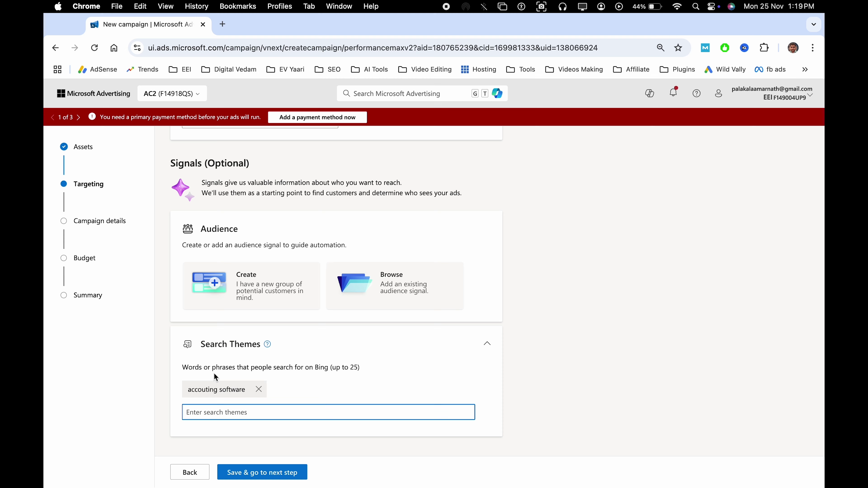
triple_click(205, 366)
click(287, 364)
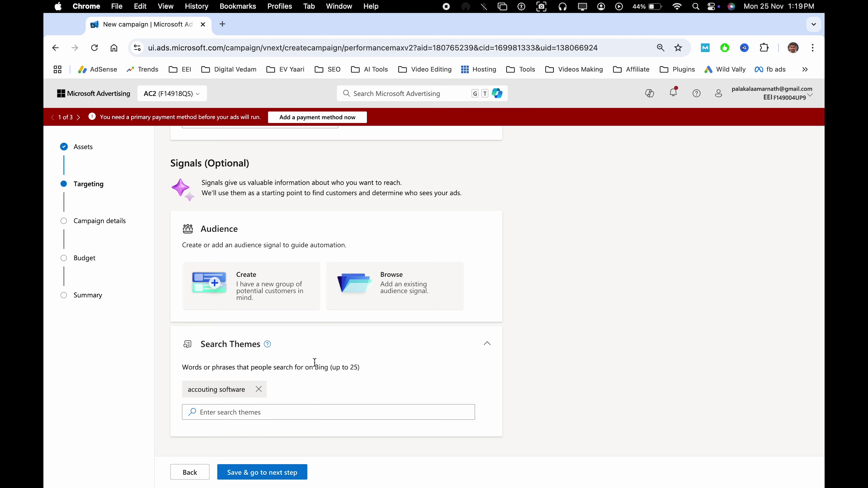
- Start creating an audience signal and look over the in-market interests without adding any
scroll(318, 362, up, 2)
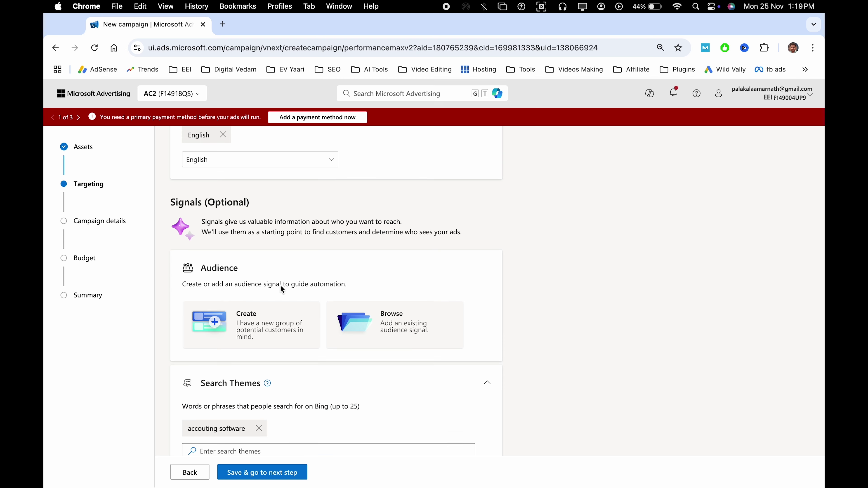
click(260, 339)
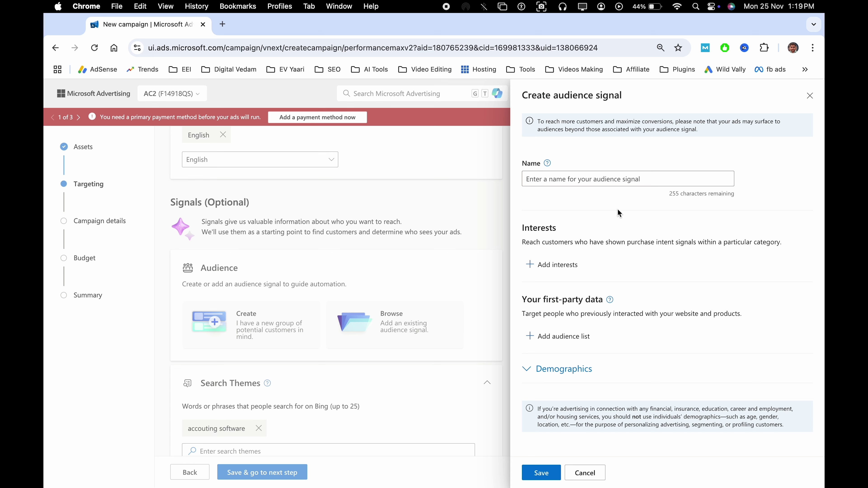
click(571, 265)
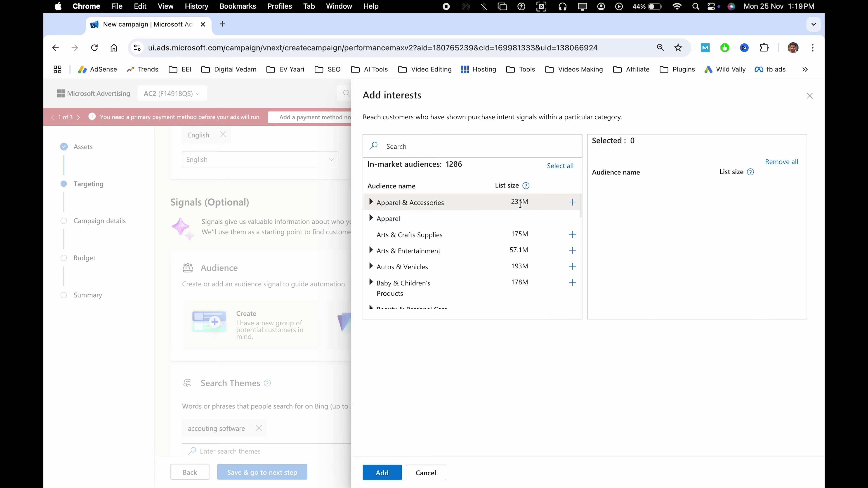
click(439, 469)
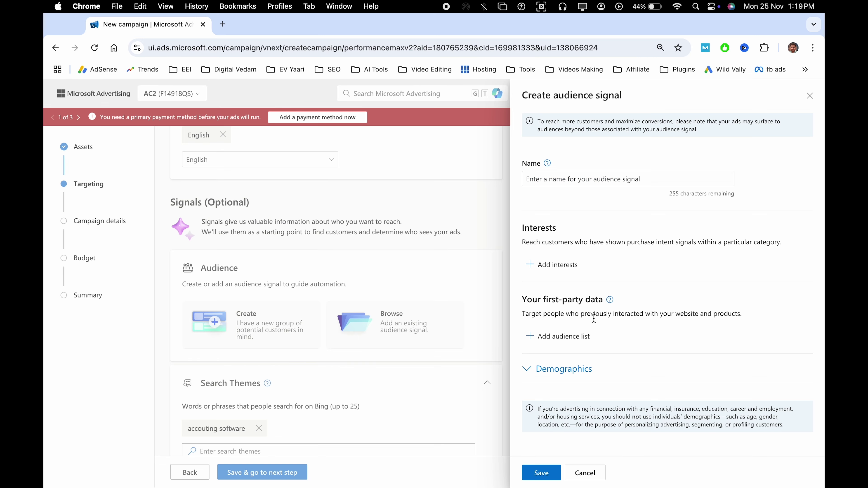
- Review the audience list types offered for the signal's first-party data without adding a list
click(567, 337)
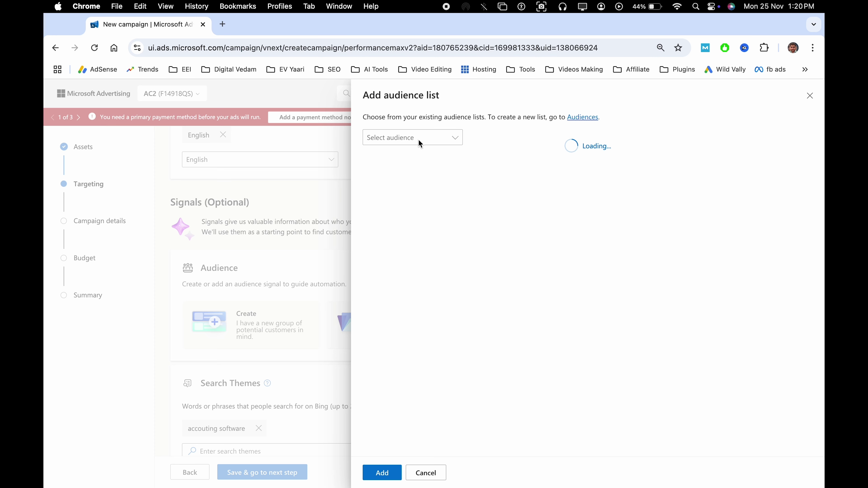
click(438, 141)
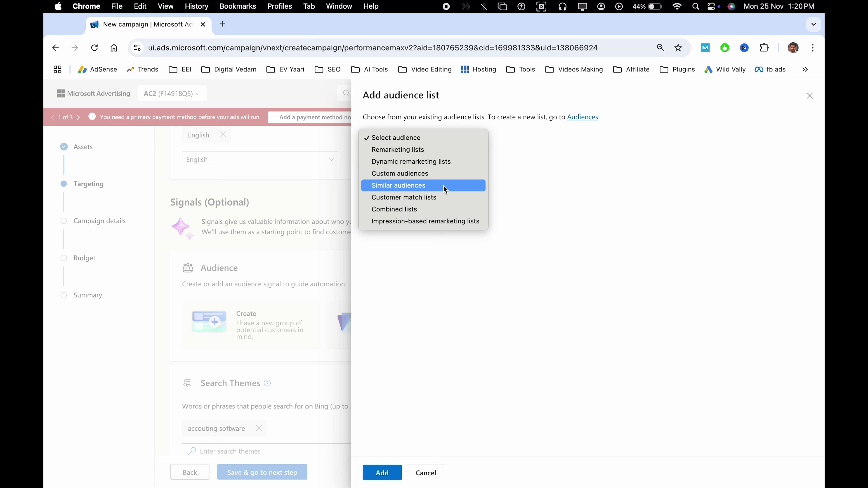
click(462, 270)
click(438, 472)
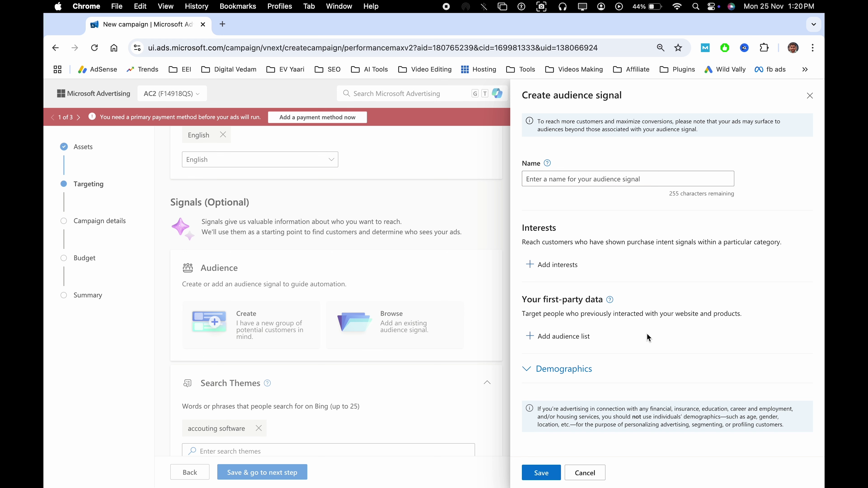
- Look over the age and gender demographics of the audience signal, and cancel creating the signal
click(572, 370)
scroll(671, 297, down, 4)
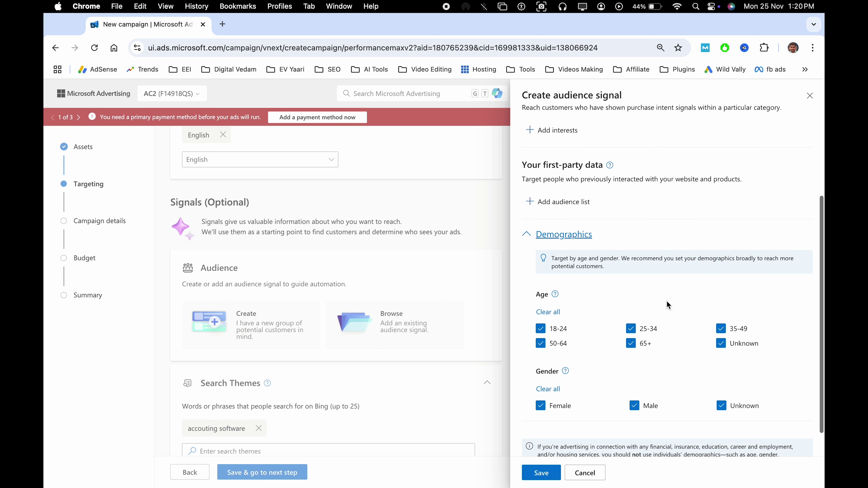
scroll(630, 298, down, 2)
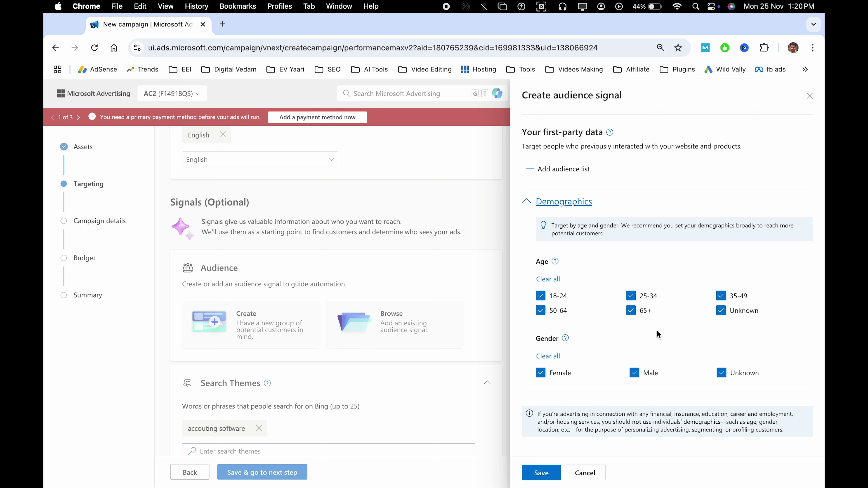
click(636, 375)
click(637, 375)
click(583, 479)
scroll(322, 374, down, 2)
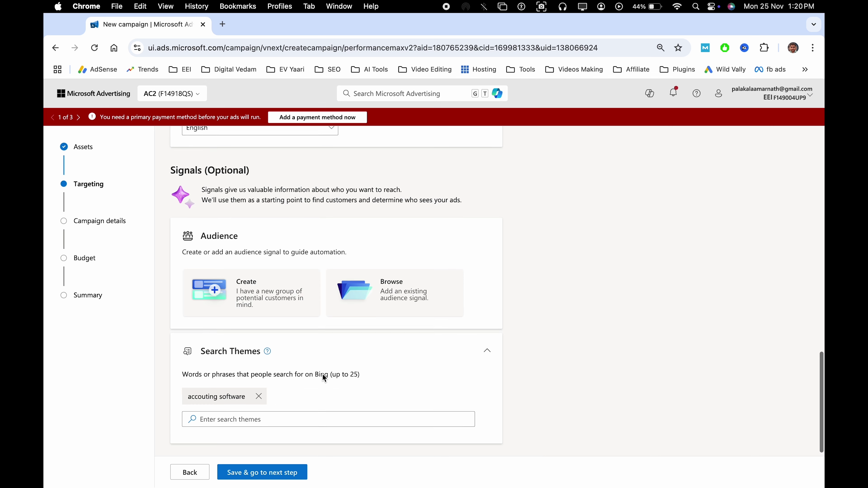
- Save the targeting settings and rename the campaign as PerformanceMax-Campaign_test in the campaign details
click(280, 471)
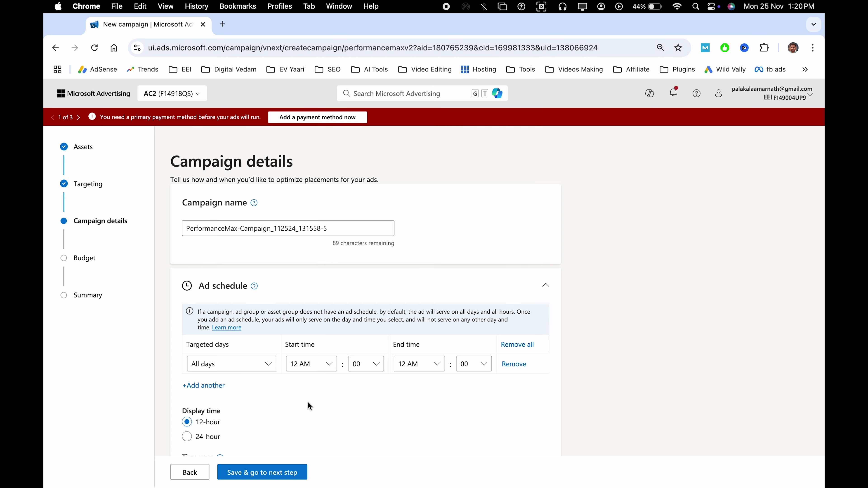
triple_click(263, 228)
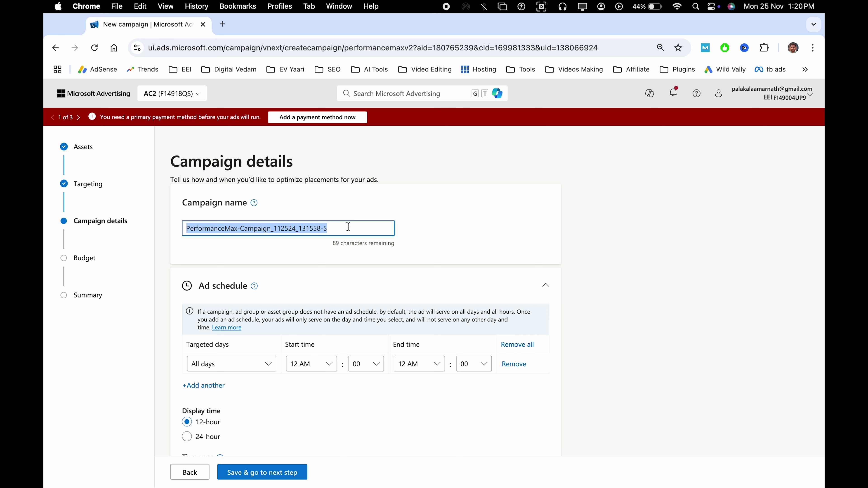
key(Right)
key(BackSpace)
key(BackSpace)
key(BackSpace)
key(BackSpace)
key(BackSpace)
key(BackSpace)
key(BackSpace)
key(BackSpace)
key(BackSpace)
key(BackSpace)
key(BackSpace)
key(BackSpace)
key(BackSpace)
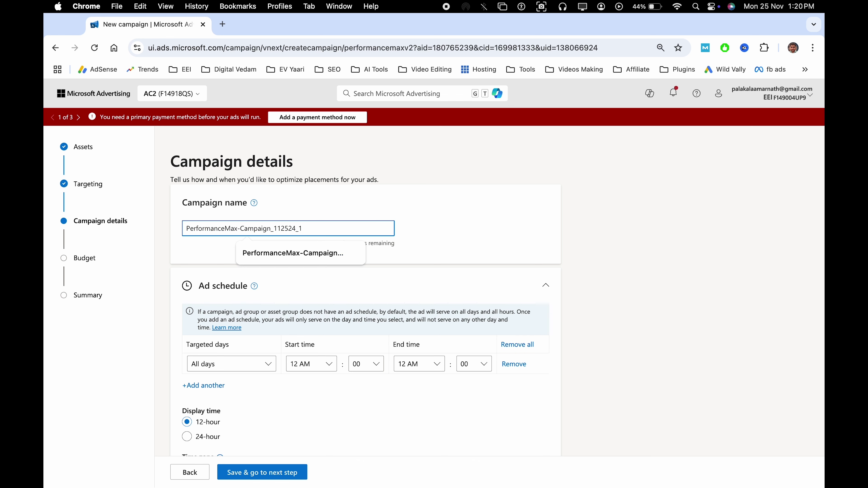
key(BackSpace)
text(test)
click(468, 249)
- Review the campaign's ad schedule, time zone and conversion settings without changing them
scroll(467, 249, down, 5)
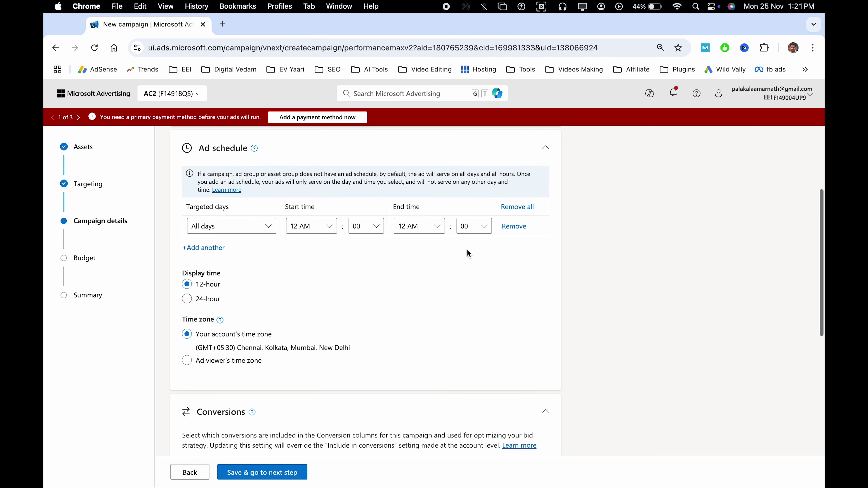
click(225, 231)
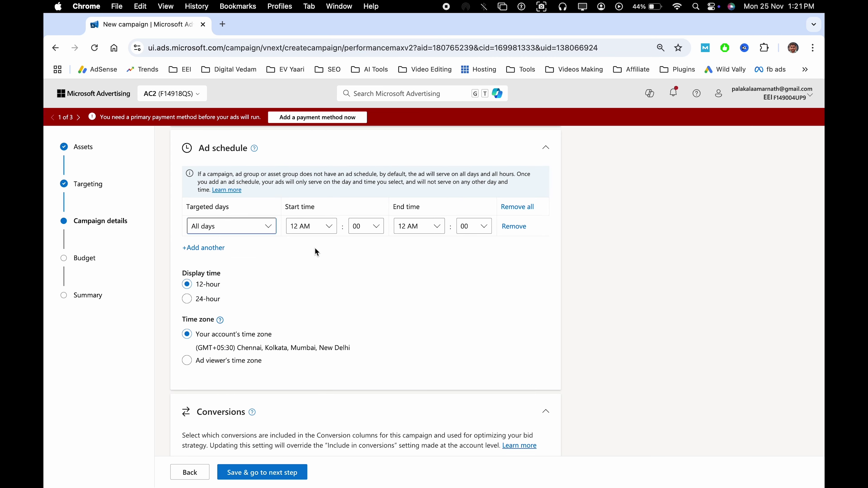
scroll(333, 300, down, 5)
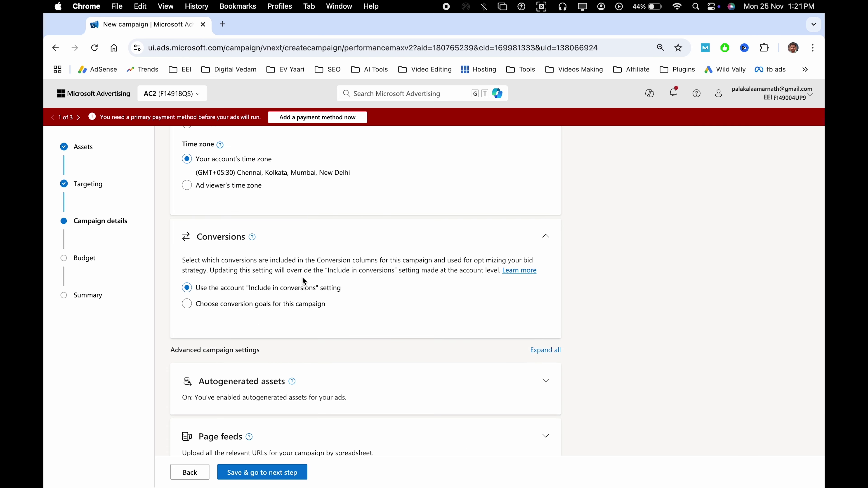
scroll(302, 277, down, 3)
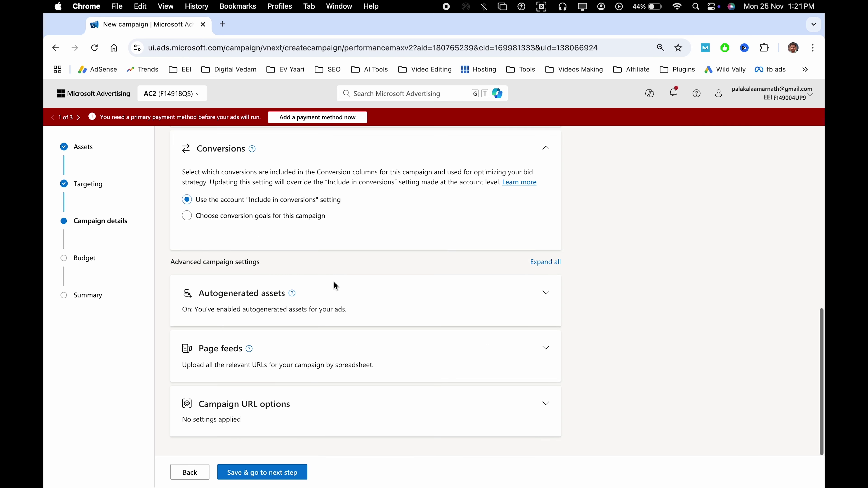
- Expand all advanced campaign settings and examine the autogenerated assets, page feeds and campaign URL options
click(544, 262)
scroll(280, 216, down, 3)
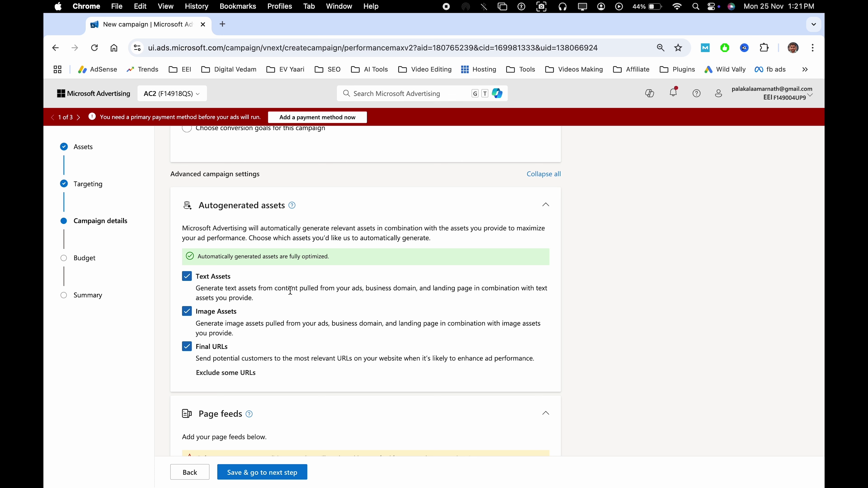
scroll(290, 291, down, 9)
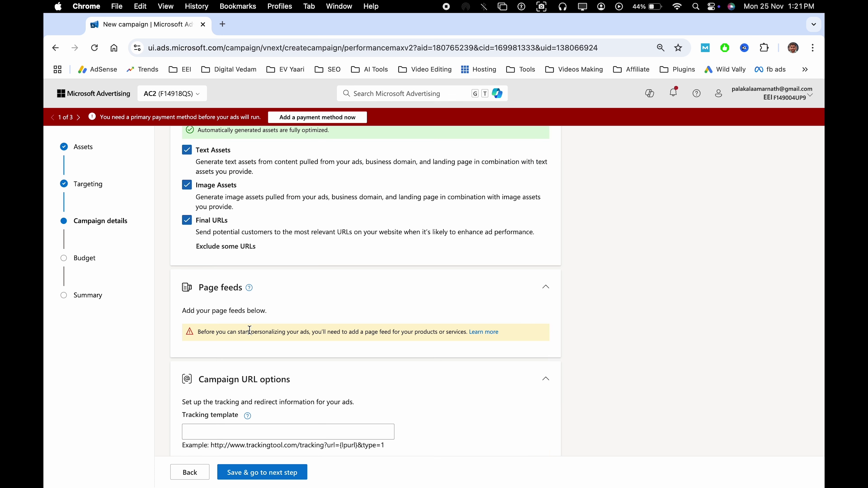
click(298, 294)
click(435, 281)
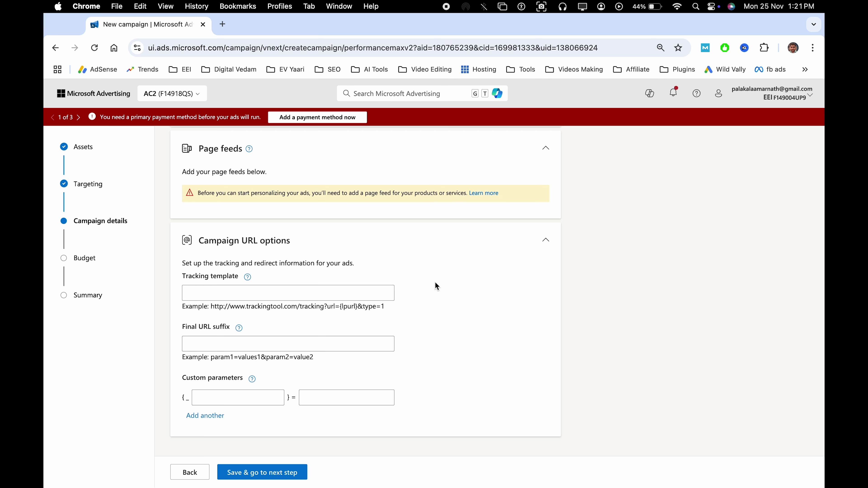
click(331, 343)
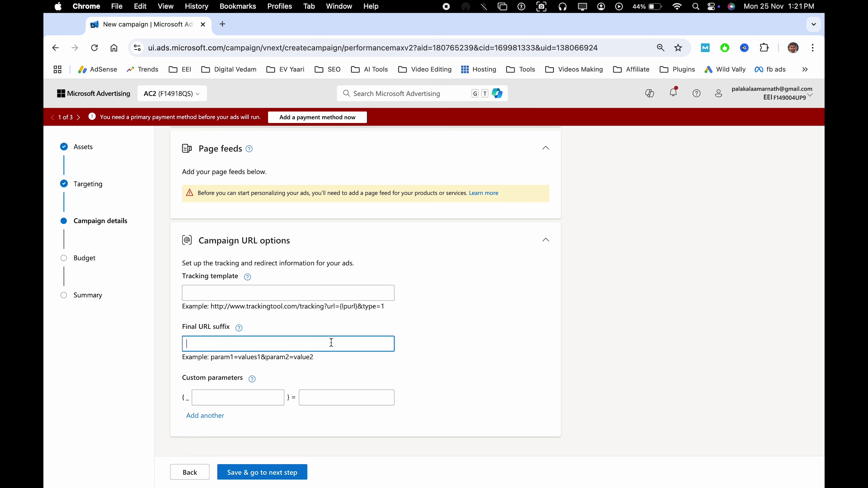
click(439, 328)
click(318, 294)
click(454, 301)
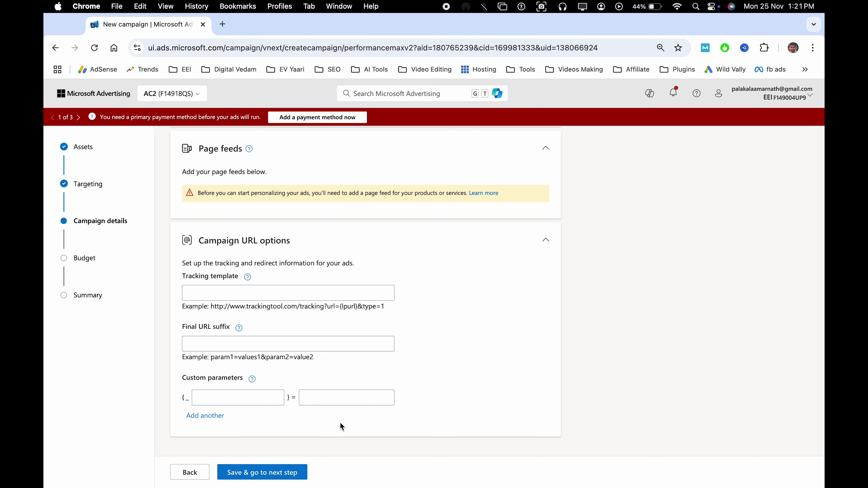
- Save the campaign details and set the campaign's daily budget to 299 INR
click(276, 475)
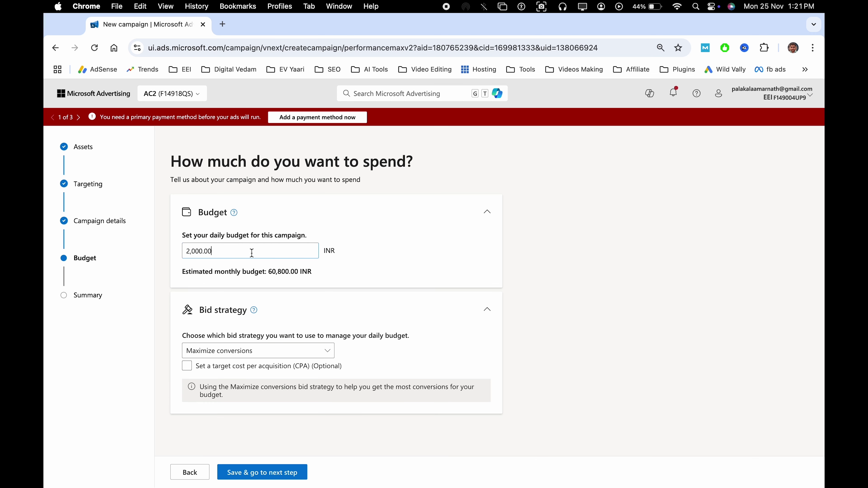
click(252, 253)
text(299)
click(383, 216)
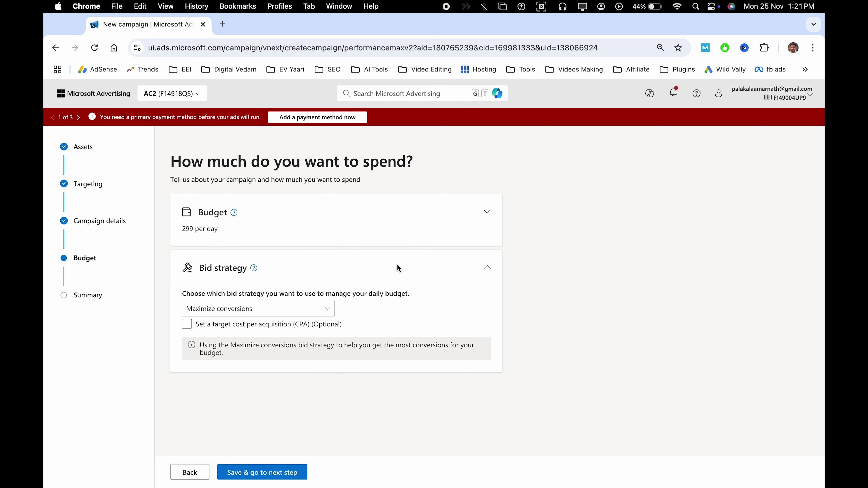
click(419, 218)
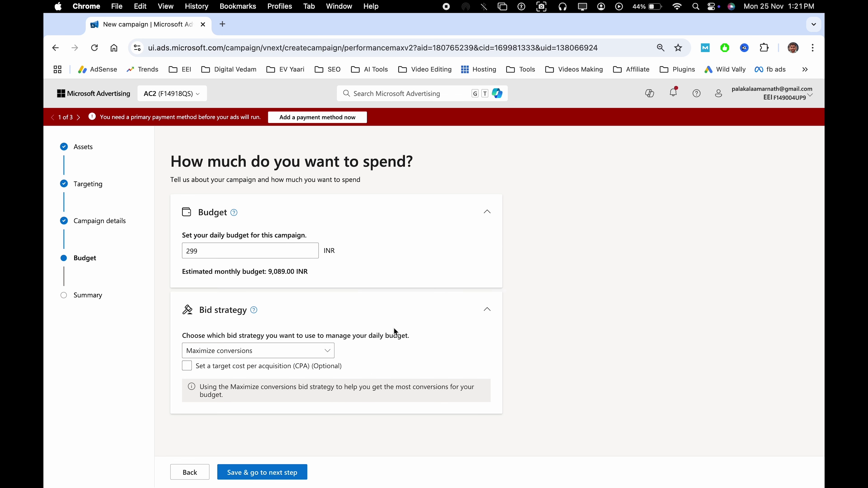
- Try the Maximize conversion value bid strategy with its target ROAS option, and return to Maximize conversions
click(236, 356)
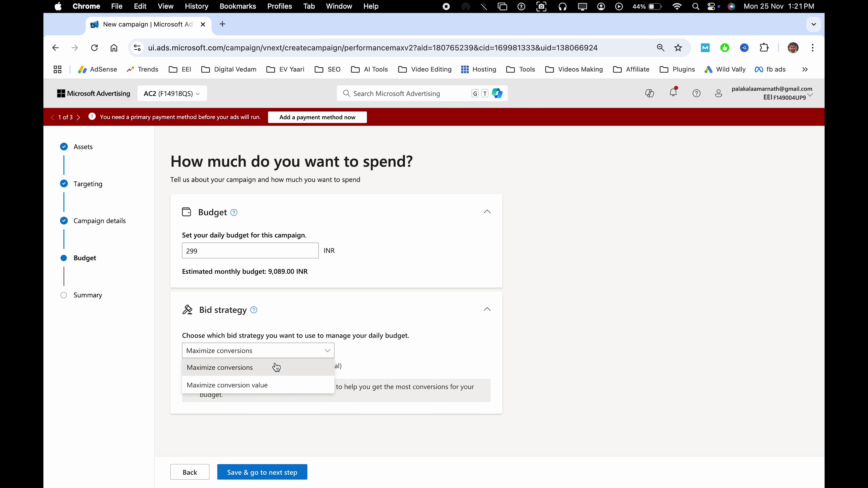
click(273, 386)
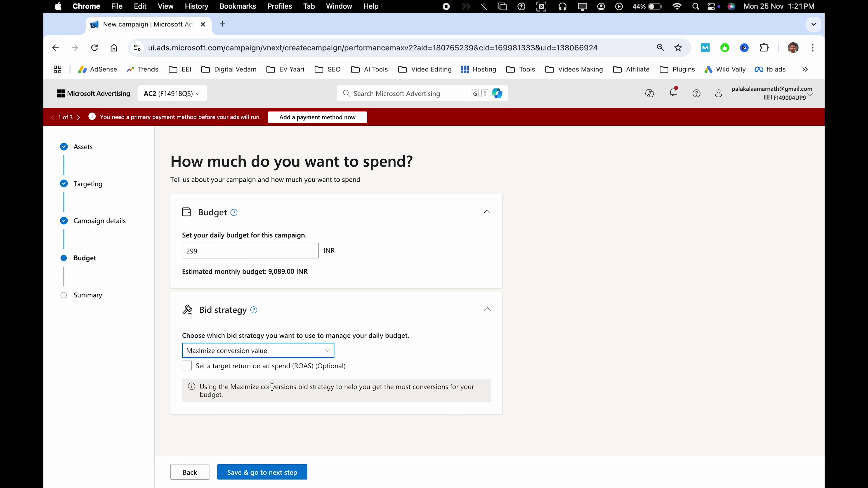
click(188, 367)
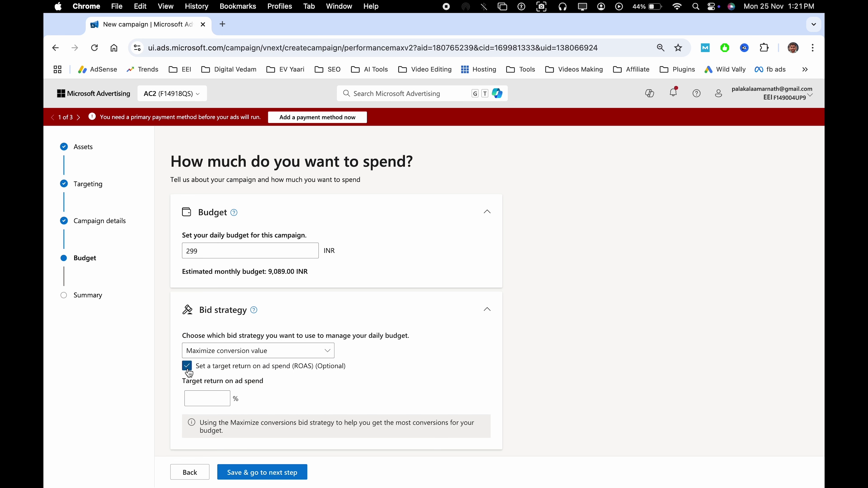
click(187, 368)
click(229, 355)
click(232, 365)
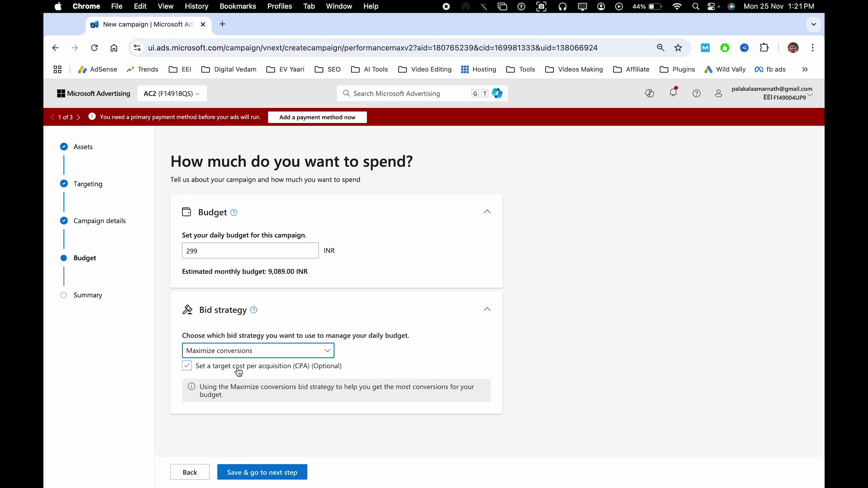
- Try the optional target cost per acquisition setting, and turn it off again without entering an amount
click(188, 367)
click(188, 367)
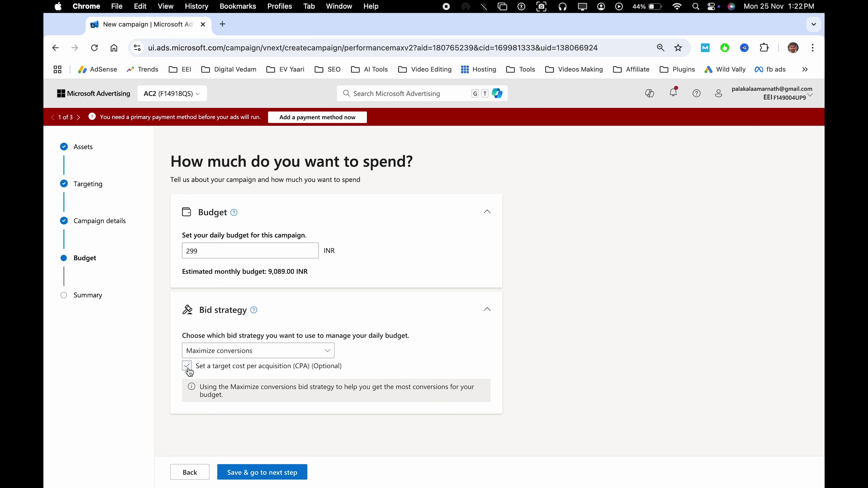
click(187, 367)
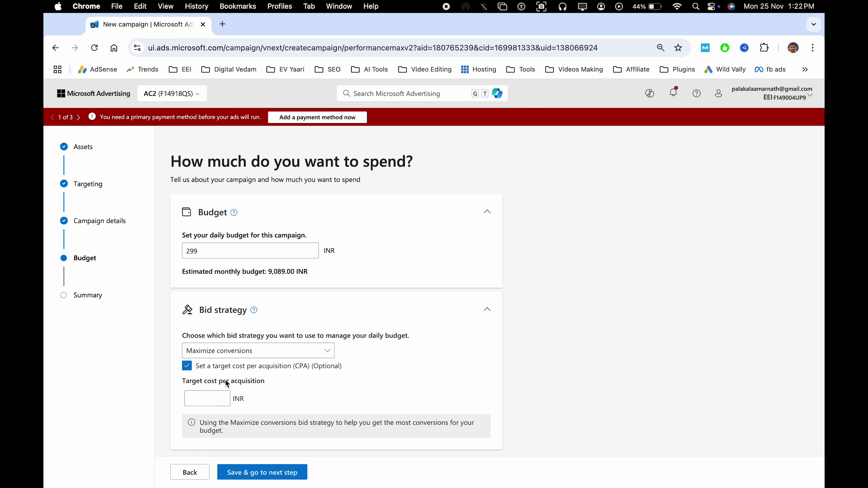
click(189, 368)
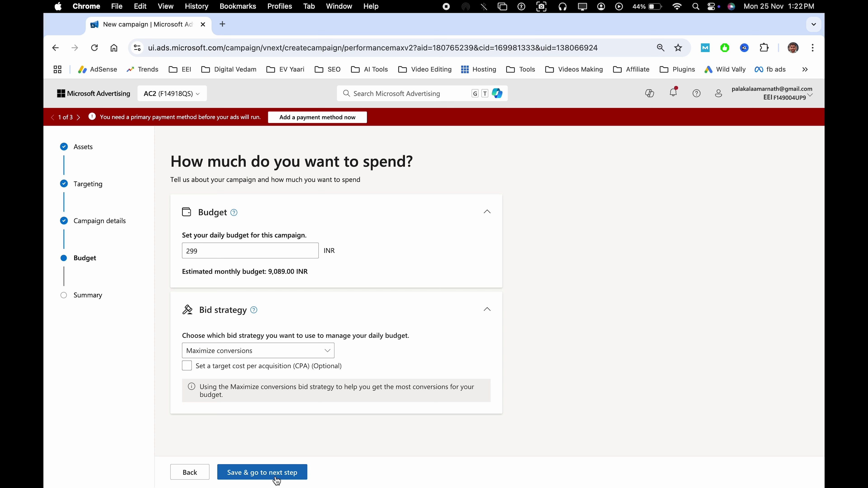
- Save the budget settings, check the campaign summary, and finish the campaign without going live
click(263, 474)
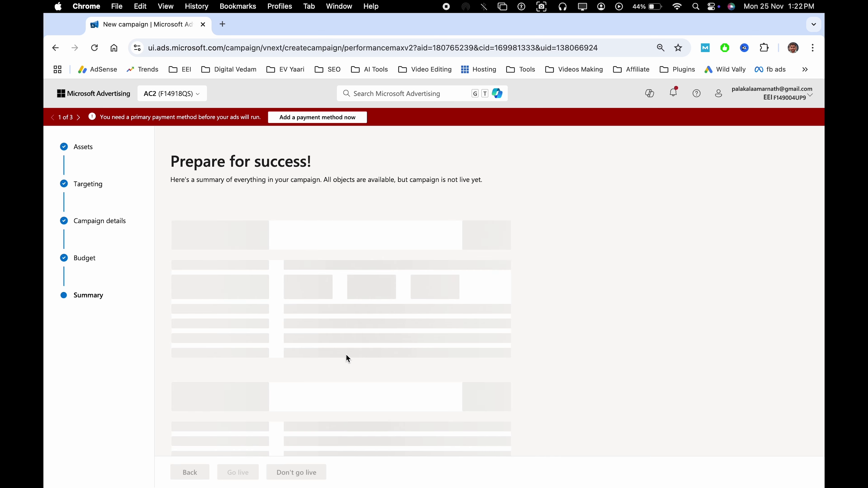
scroll(283, 365, down, 15)
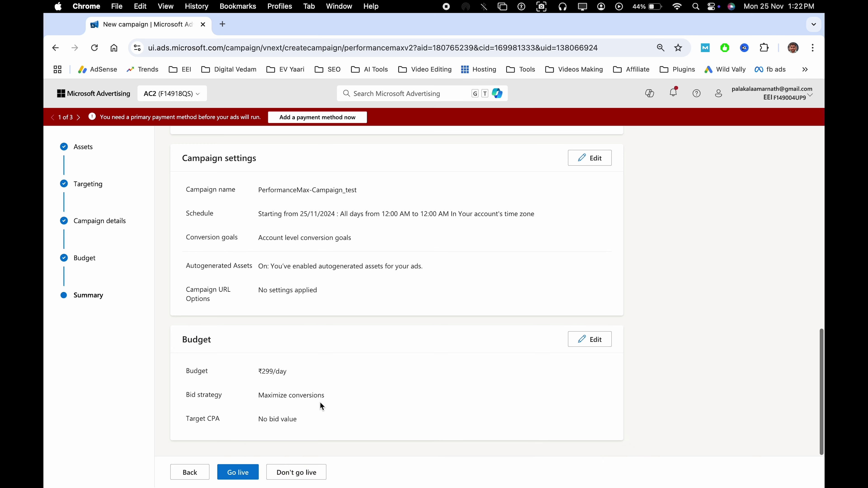
scroll(349, 325, up, 15)
scroll(349, 329, down, 15)
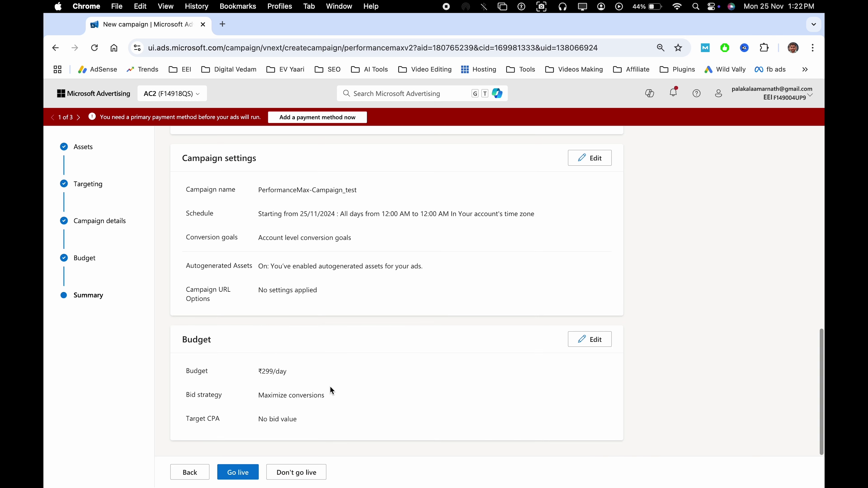
click(296, 476)
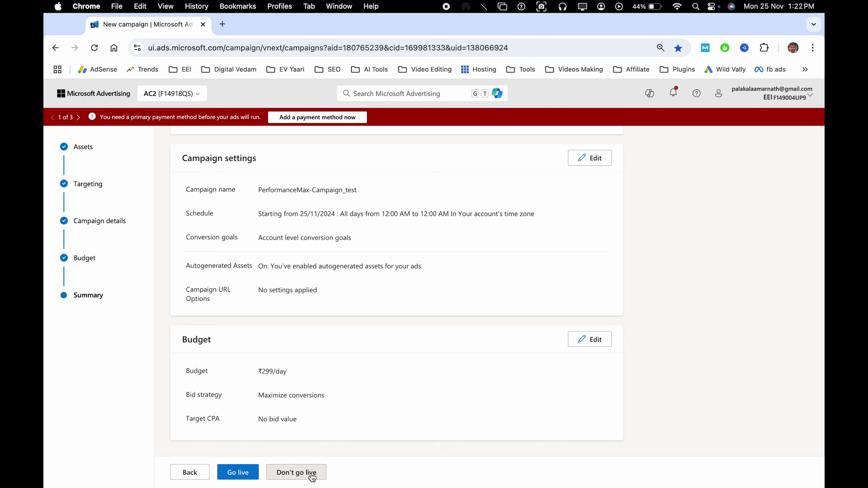
scroll(306, 340, down, 10)
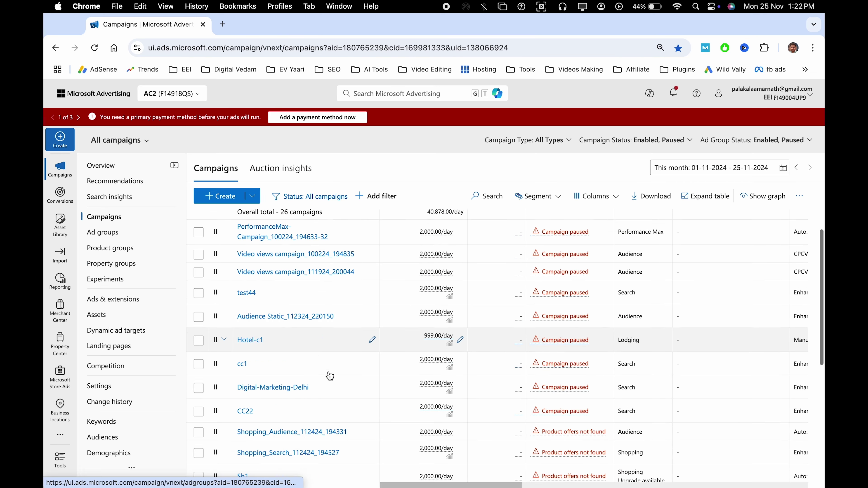
scroll(308, 342, up, 10)
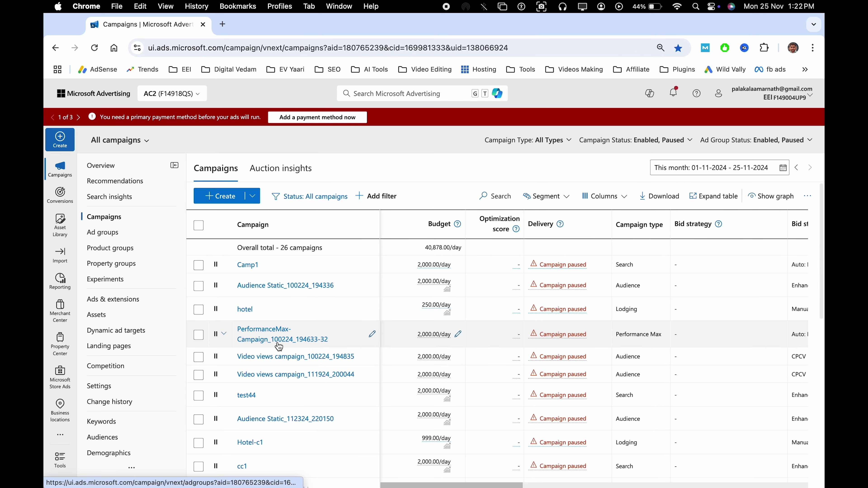
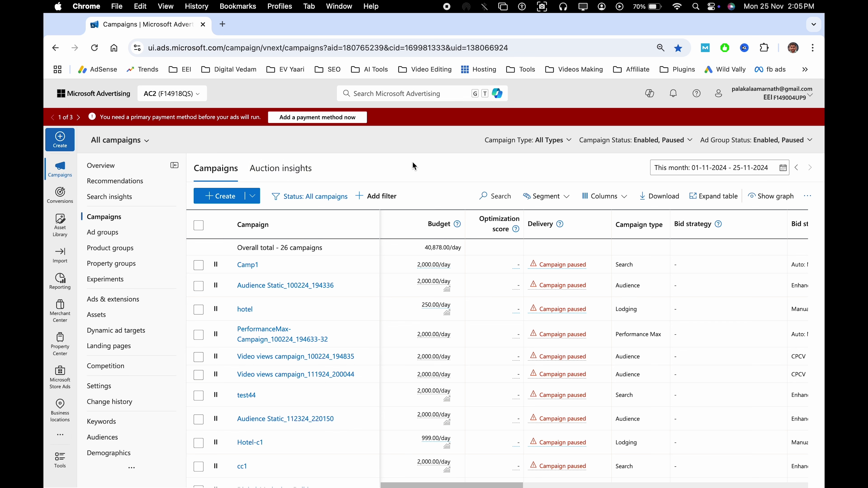
- Start creating another campaign and skip choosing a goal to reach the campaign type selection
mouse_move(65, 176)
click(212, 201)
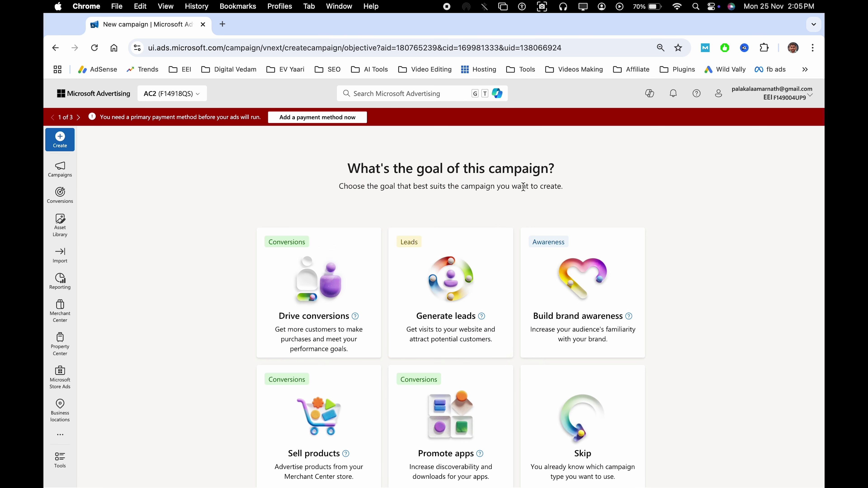
scroll(437, 355, down, 2)
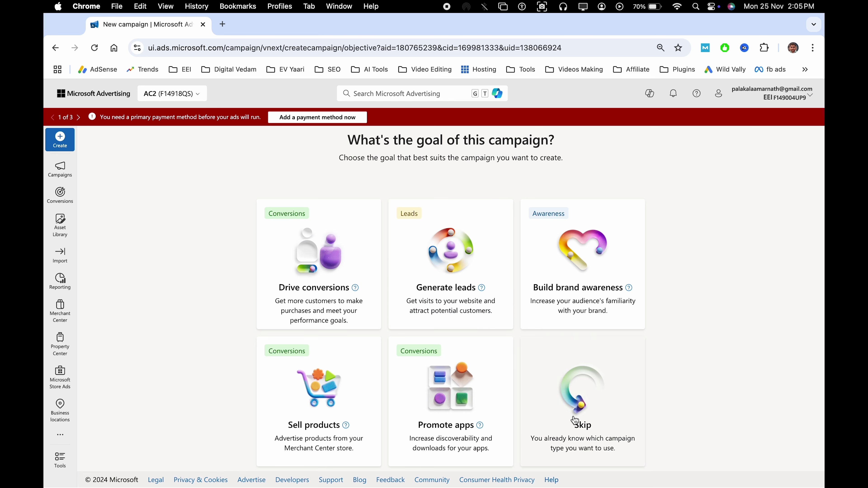
click(597, 412)
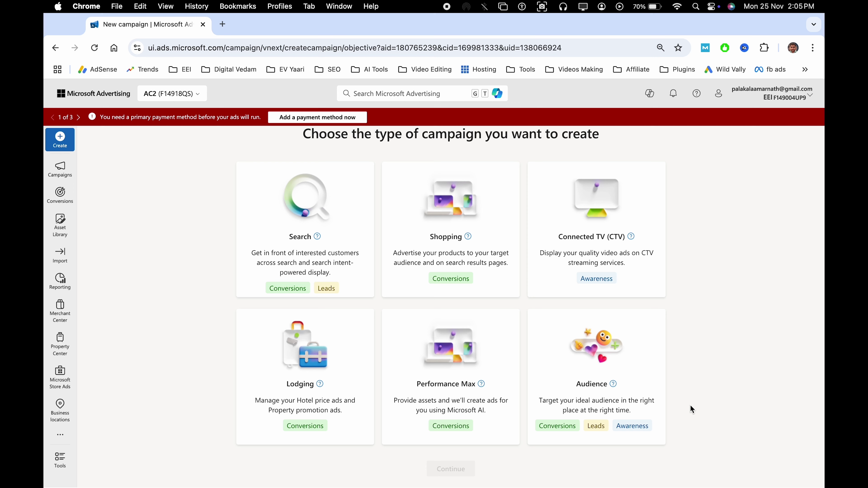
- Choose the Audience campaign type with Native ads as the ad type, and continue to the ad creation page
scroll(664, 409, down, 2)
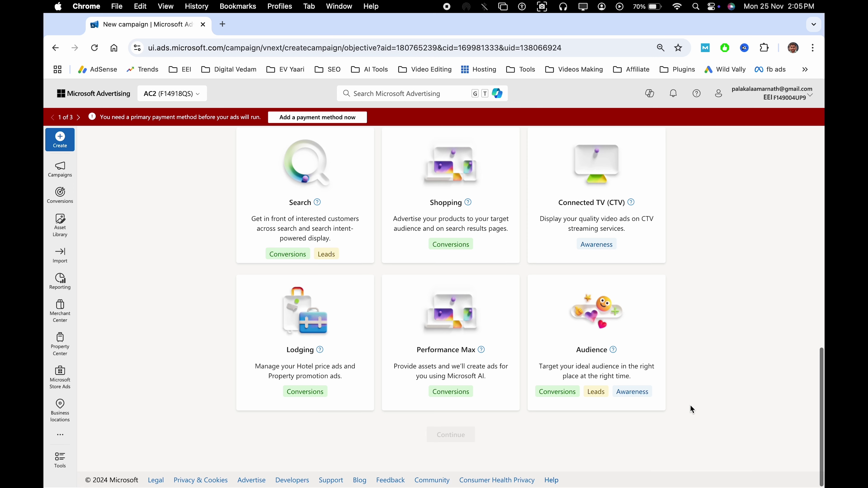
click(616, 354)
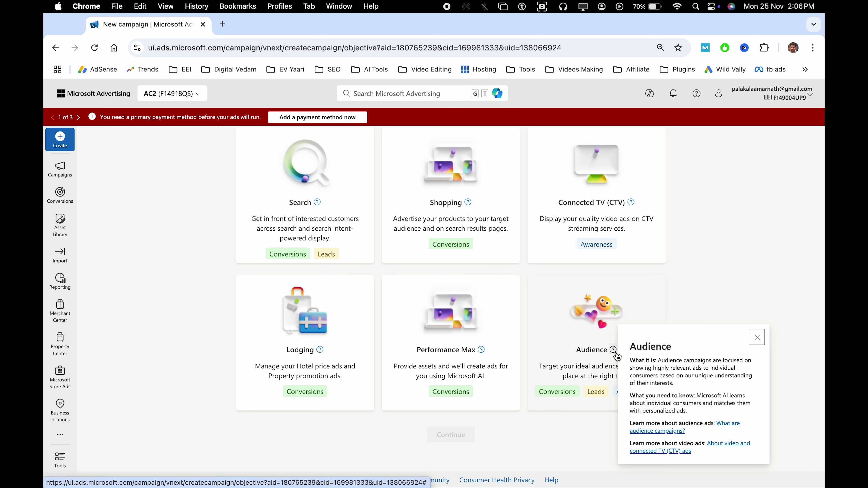
click(617, 357)
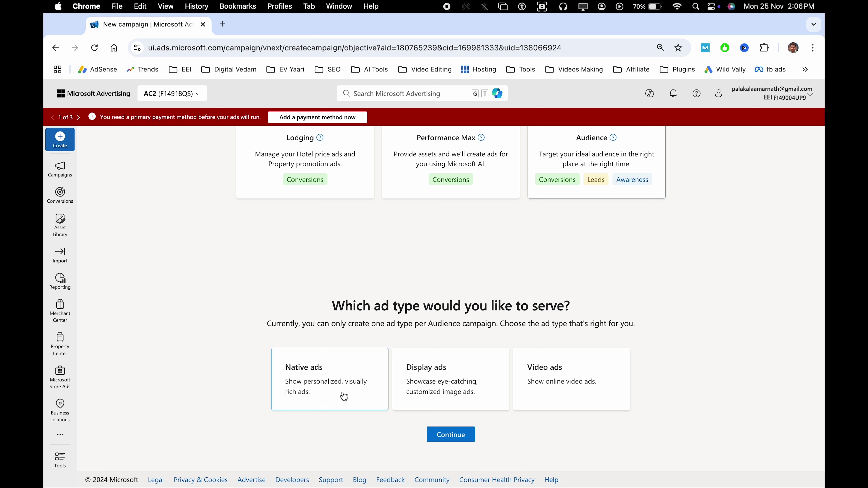
click(457, 394)
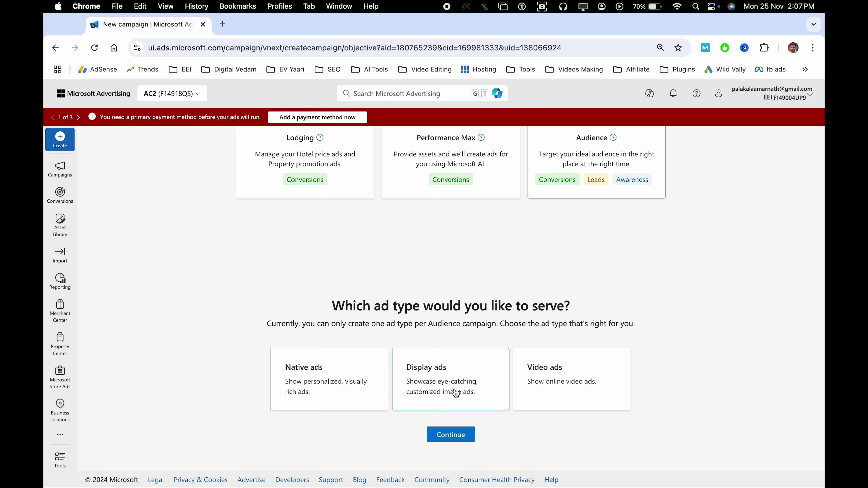
click(563, 386)
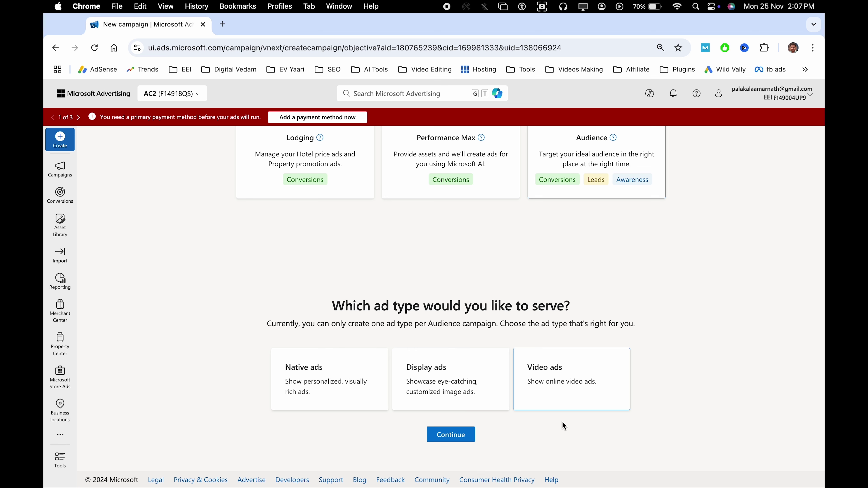
click(297, 375)
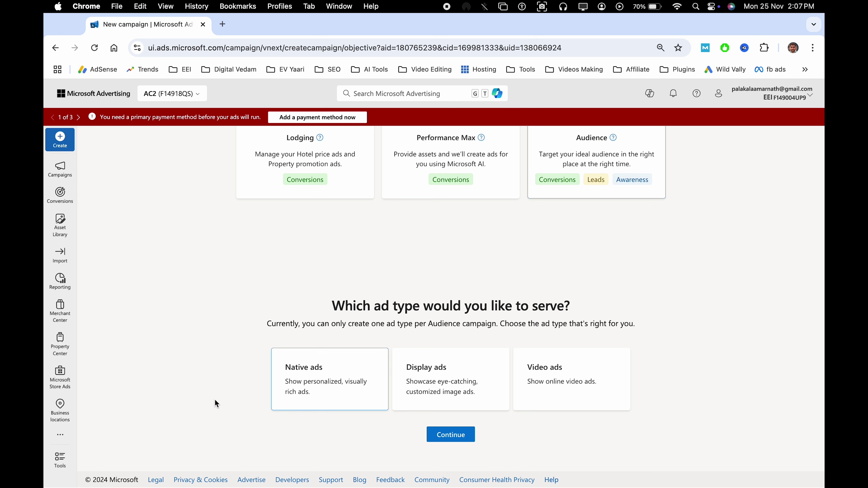
click(452, 435)
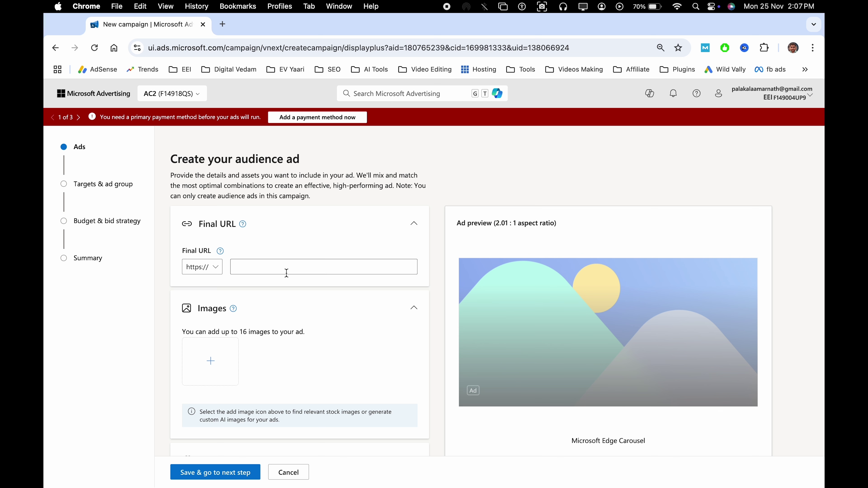
click(301, 271)
text(screen cleaner spray)
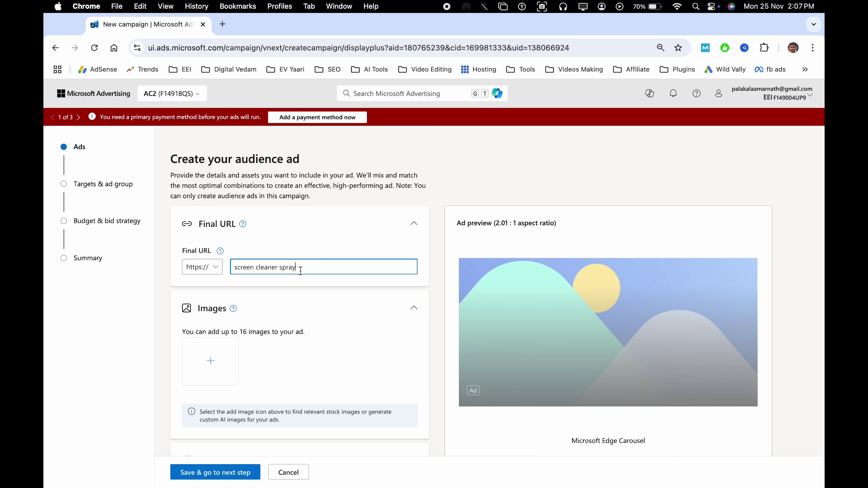
drag(301, 270, 234, 268)
key(BackSpace)
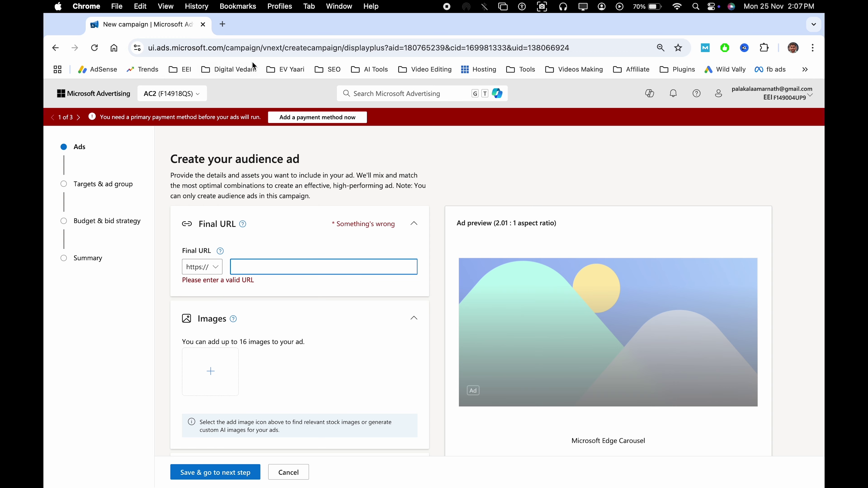
- Open digitalvedam.com in a new browser tab, and set the ad's final URL to digitalvedam.com/ to generate asset recommendations
click(227, 27)
text(digitalvedam.com)
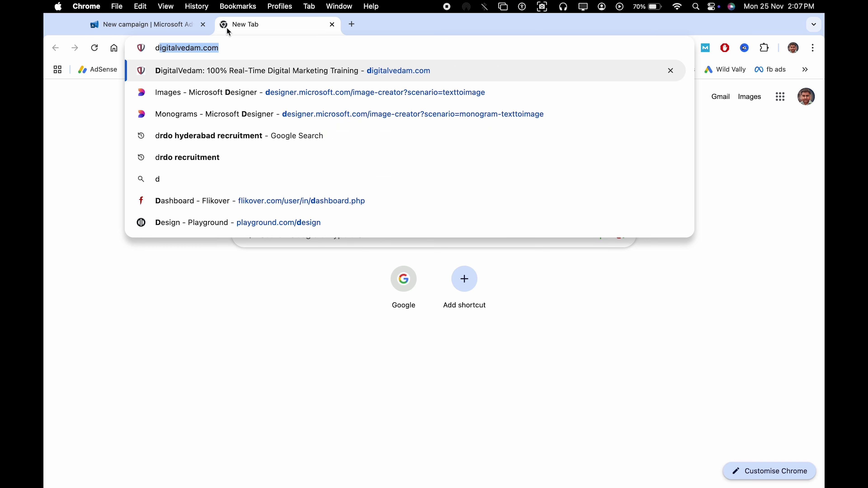
key(Return)
click(148, 24)
click(287, 267)
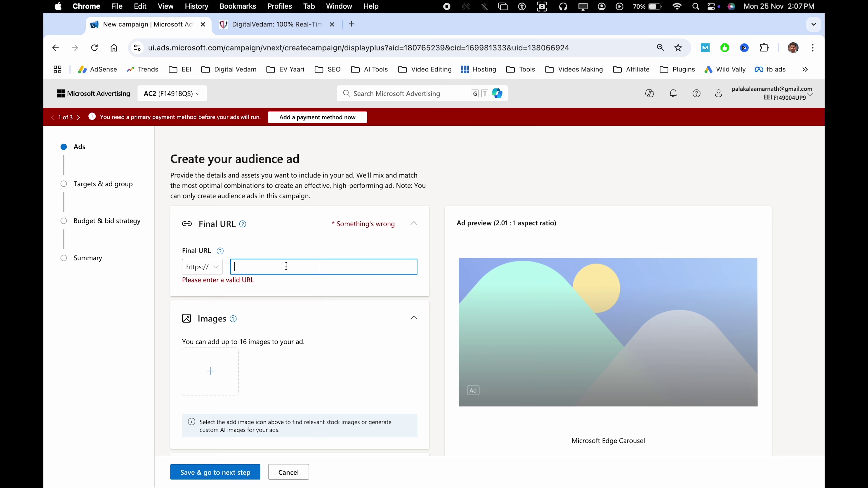
text(digitalvedam.com/)
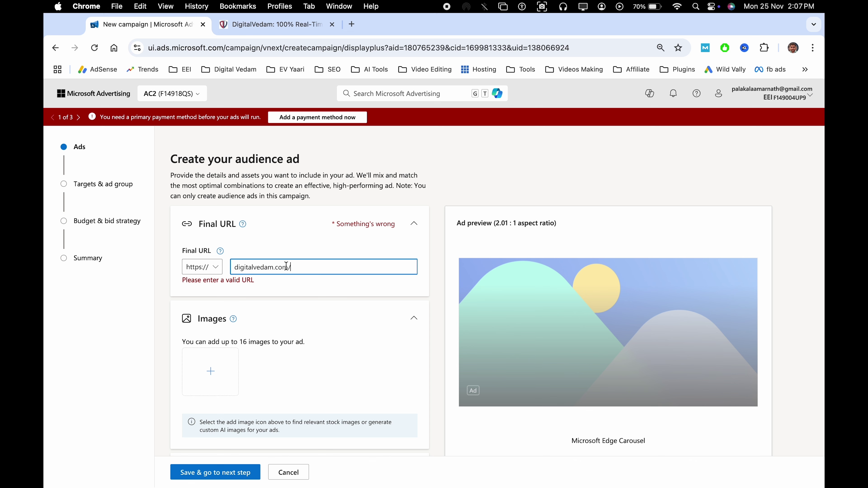
click(443, 281)
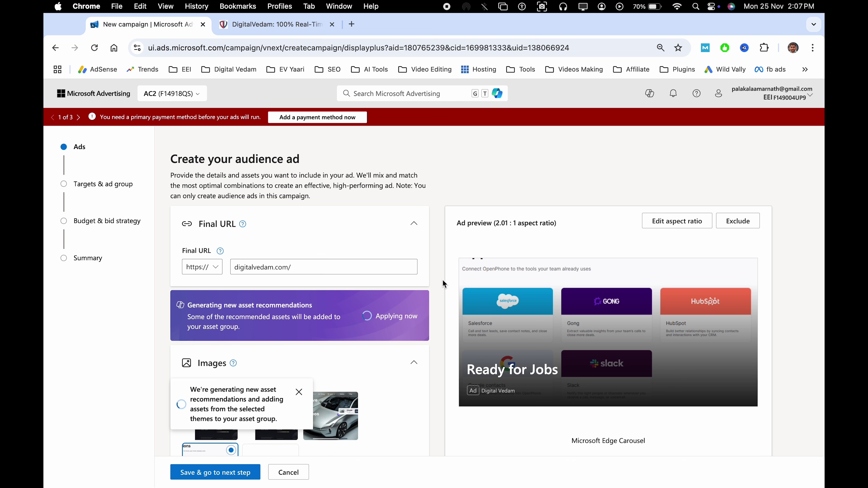
- Examine the generated ad images and go through the ad previews from Microsoft Edge Carousel to Mobile web Outlook
scroll(443, 298, down, 3)
scroll(443, 321, down, 3)
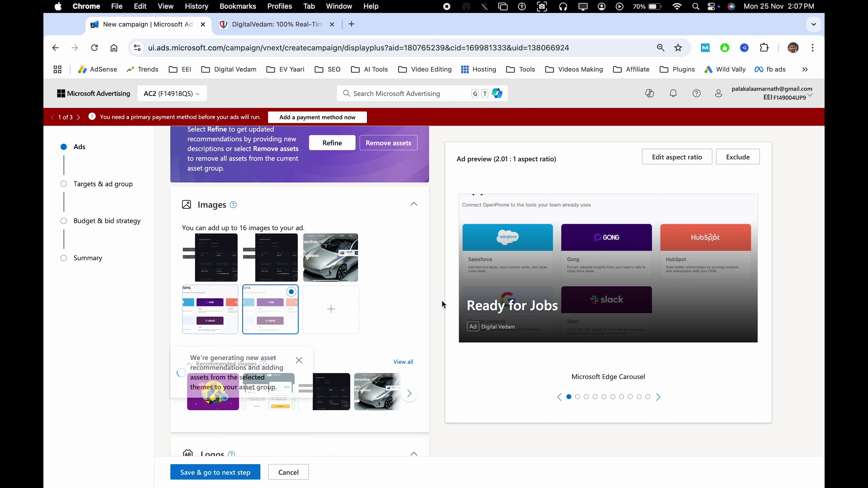
scroll(411, 307, down, 3)
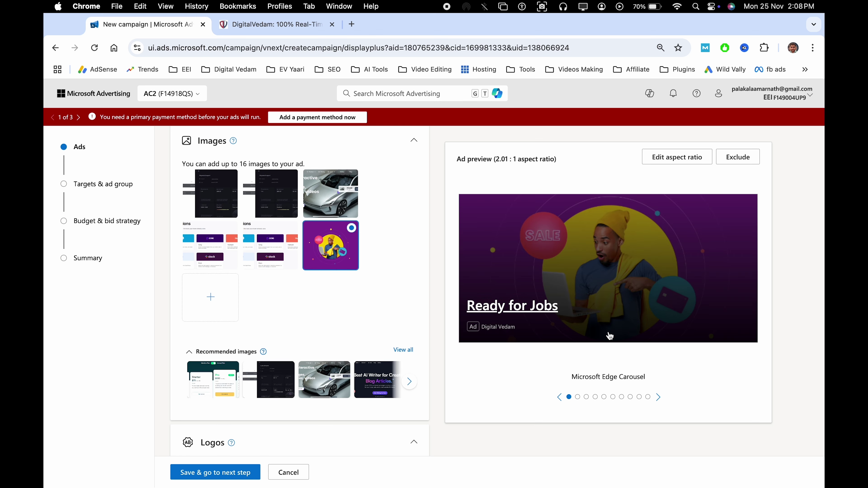
triple_click(608, 377)
click(648, 379)
click(659, 397)
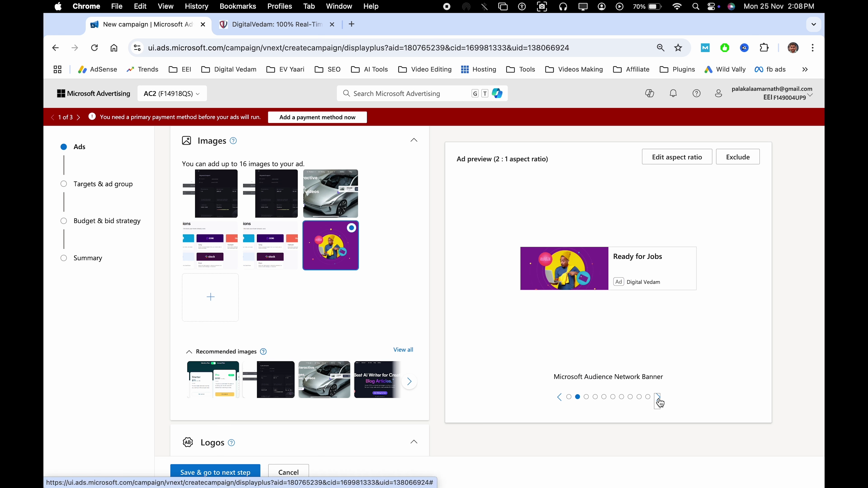
click(659, 400)
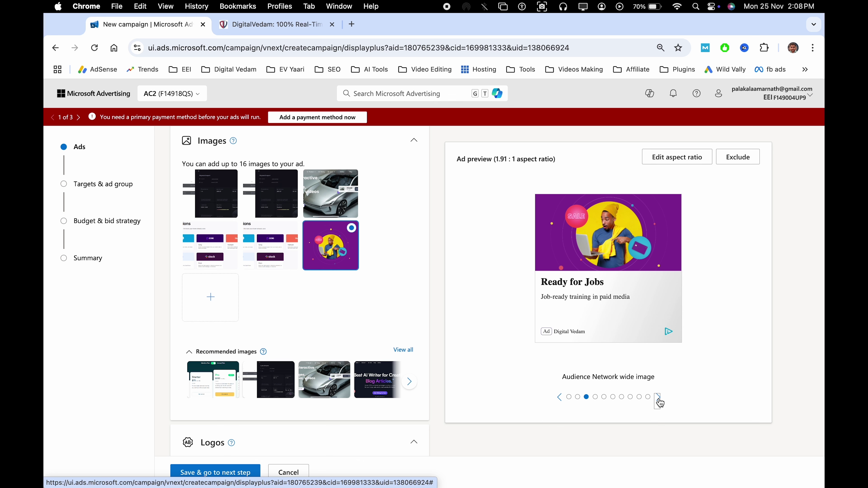
click(659, 400)
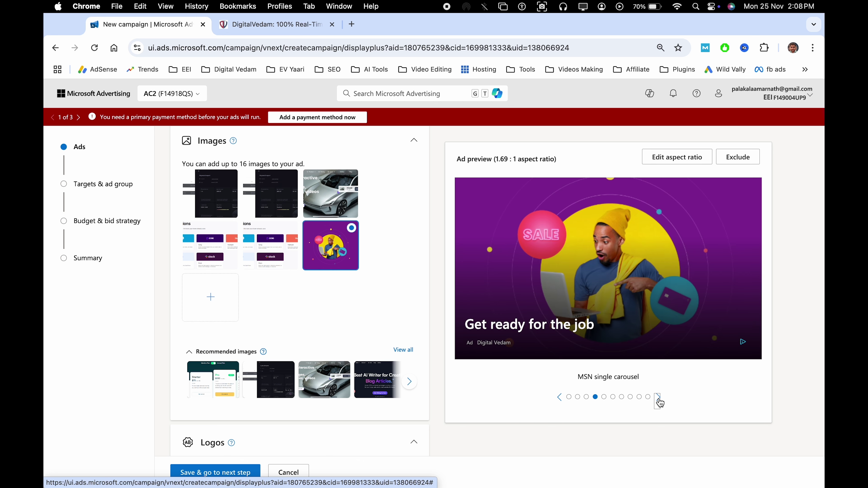
click(659, 400)
click(659, 401)
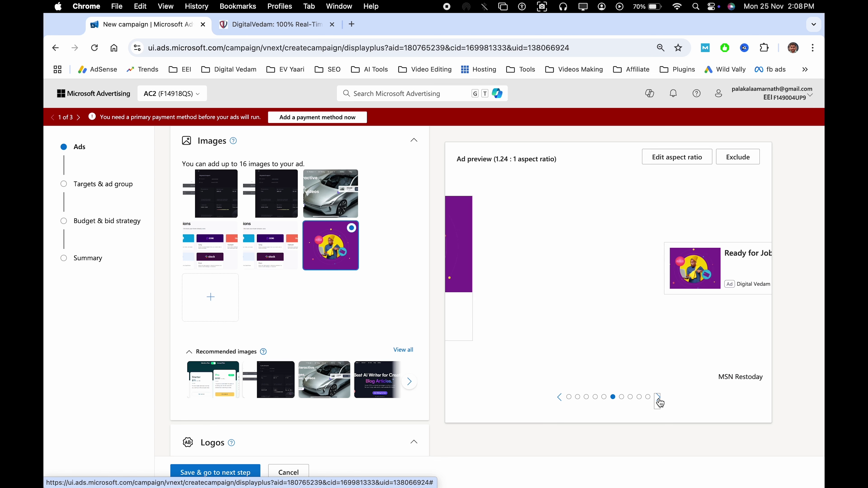
click(659, 400)
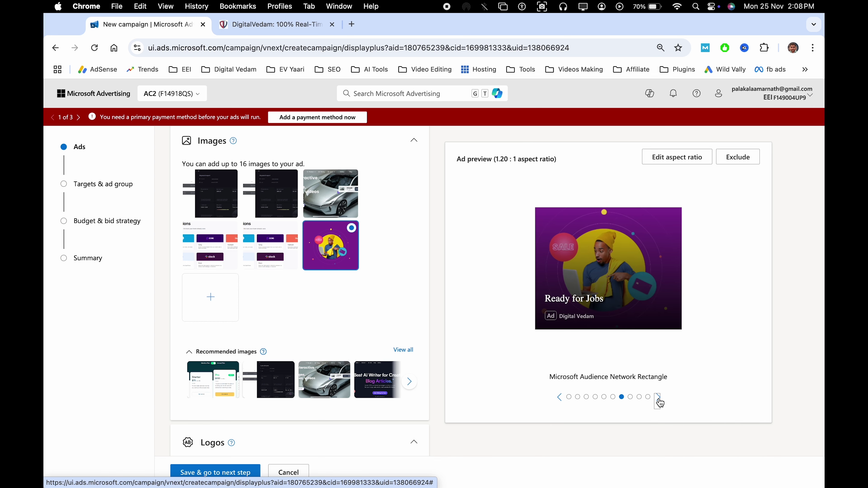
click(659, 401)
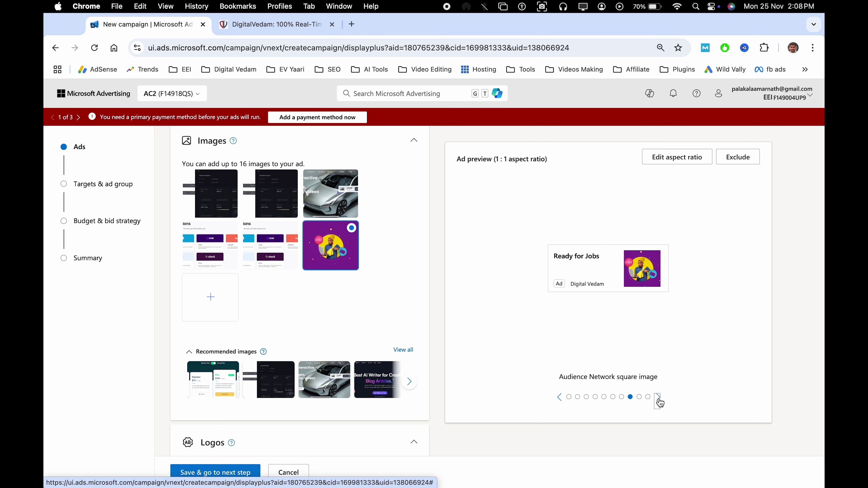
click(659, 400)
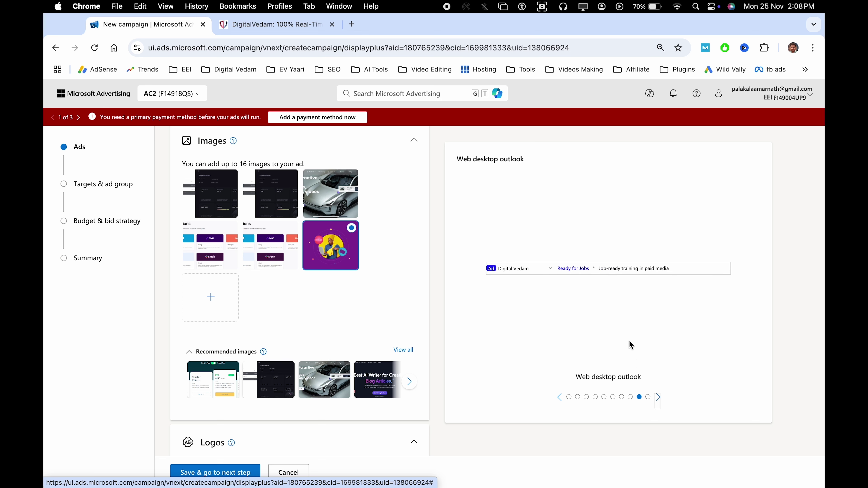
click(659, 401)
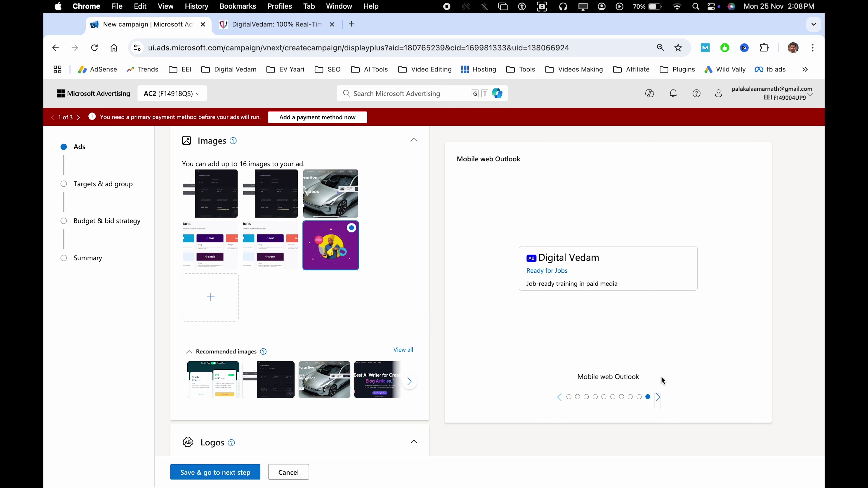
- Add the round black Windows logo from the existing images as the ad's square logo
scroll(308, 277, down, 5)
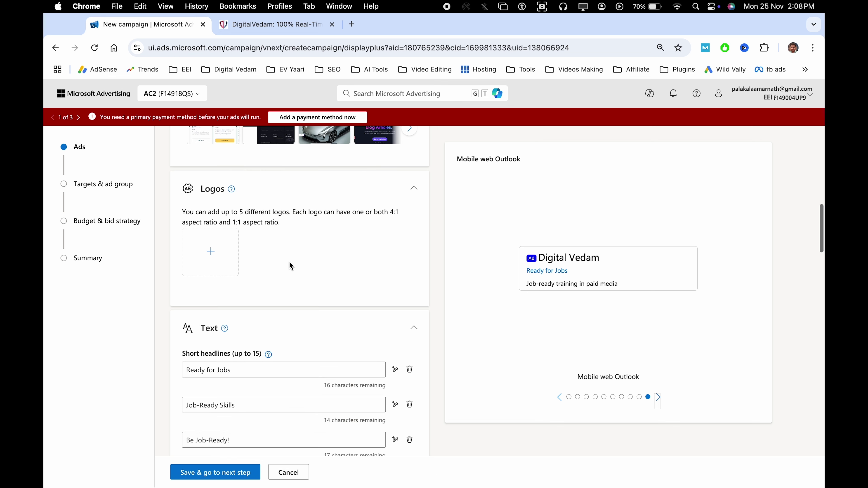
click(224, 264)
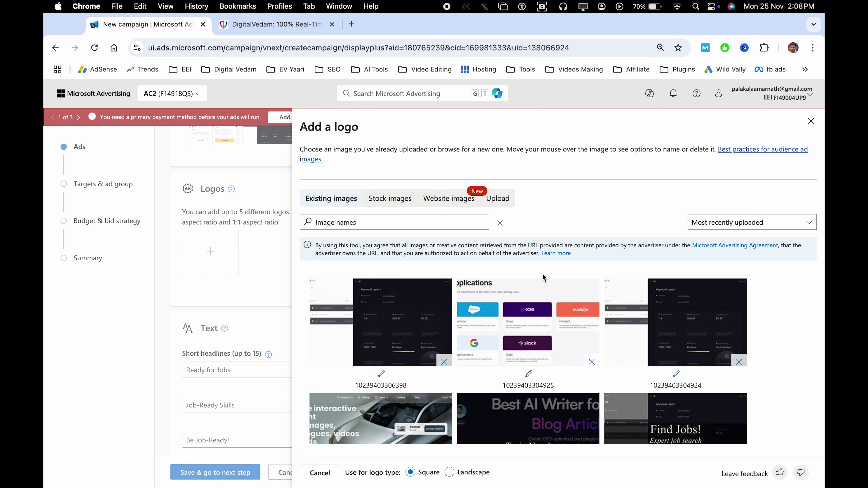
scroll(540, 308, down, 10)
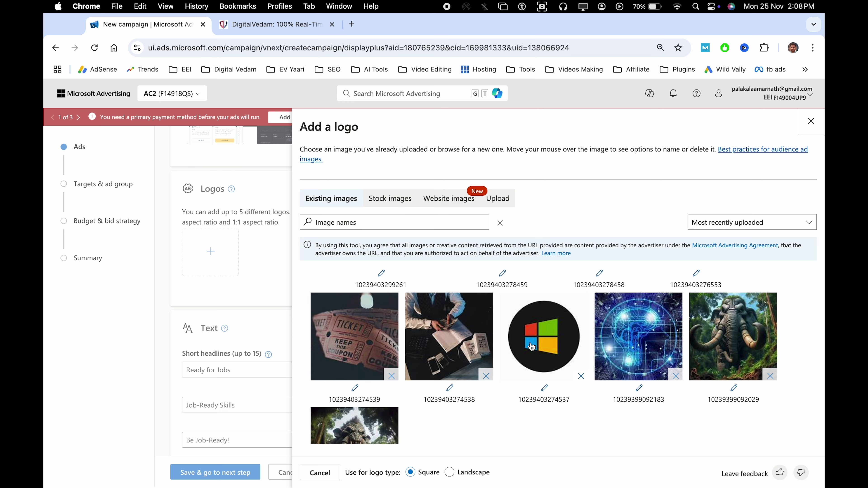
click(532, 347)
- Review the ad's short headlines, long headlines and descriptions with their recommended alternatives, and return to the images
scroll(289, 326, down, 4)
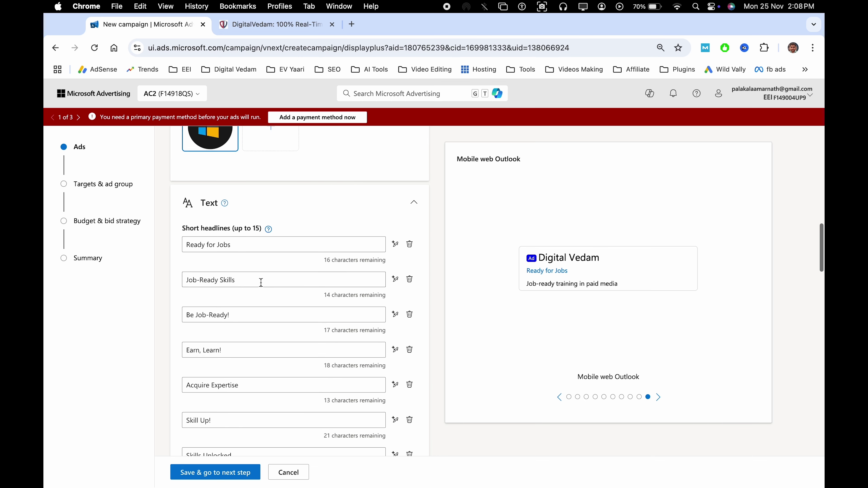
click(251, 244)
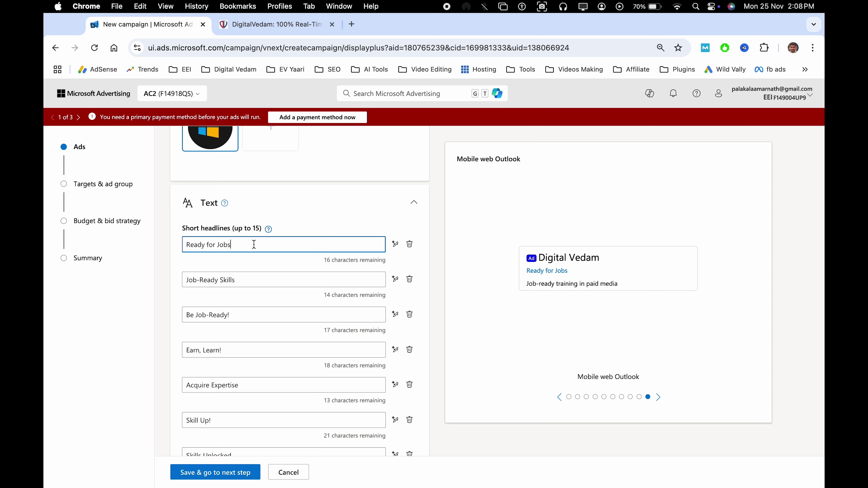
click(269, 265)
scroll(269, 265, down, 5)
scroll(269, 266, down, 10)
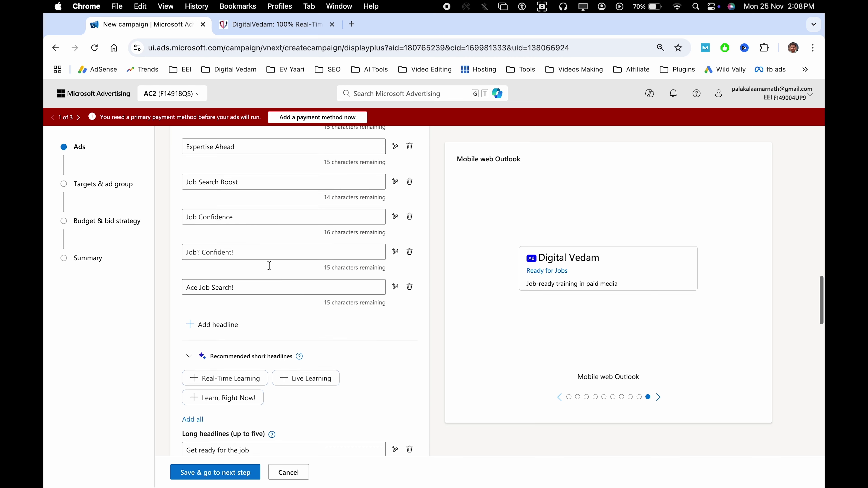
scroll(290, 297, down, 3)
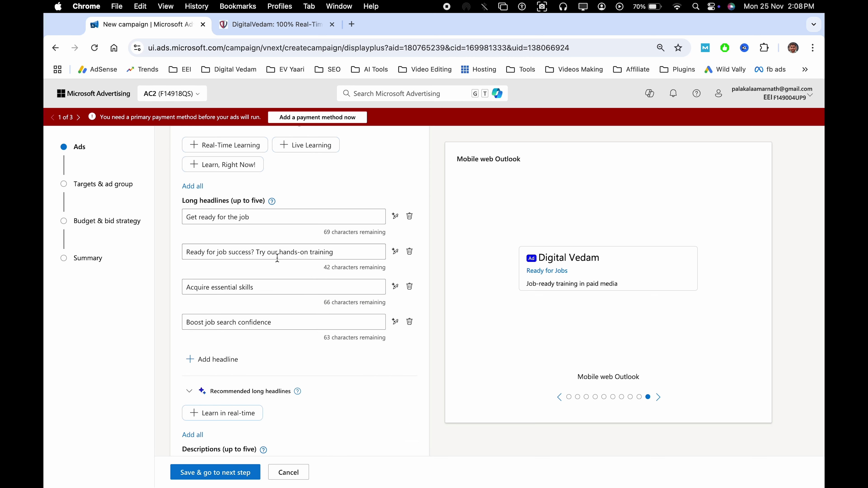
scroll(290, 320, down, 6)
click(226, 285)
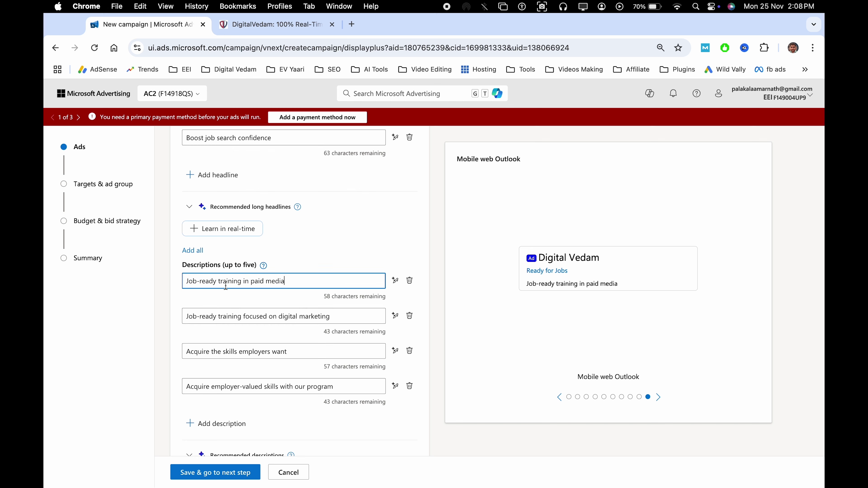
triple_click(288, 283)
click(308, 285)
click(352, 254)
scroll(352, 255, down, 5)
scroll(300, 301, up, 2)
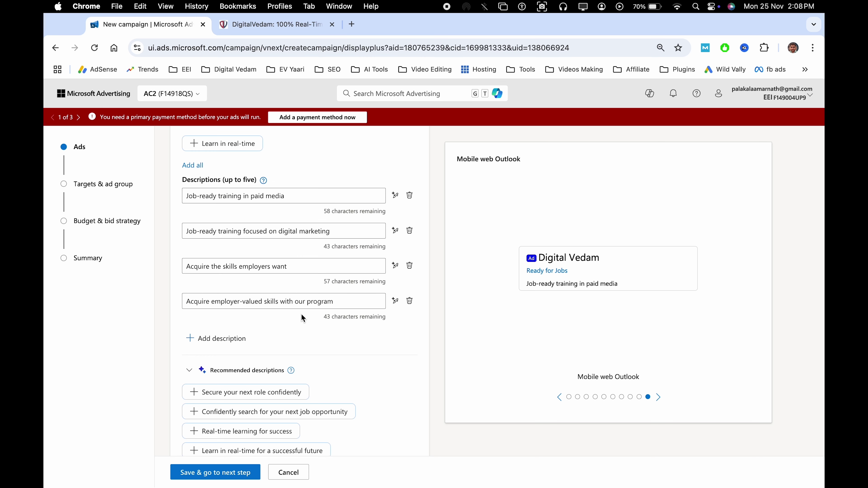
scroll(294, 344, down, 6)
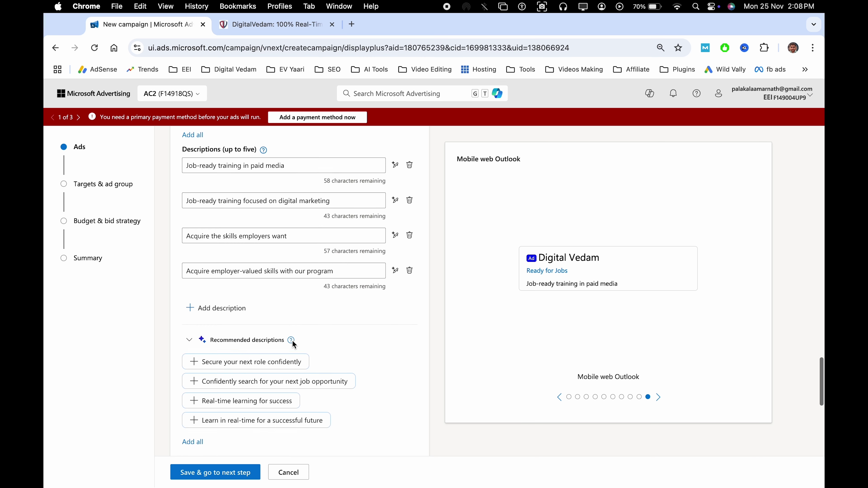
scroll(308, 311, up, 11)
scroll(292, 303, up, 15)
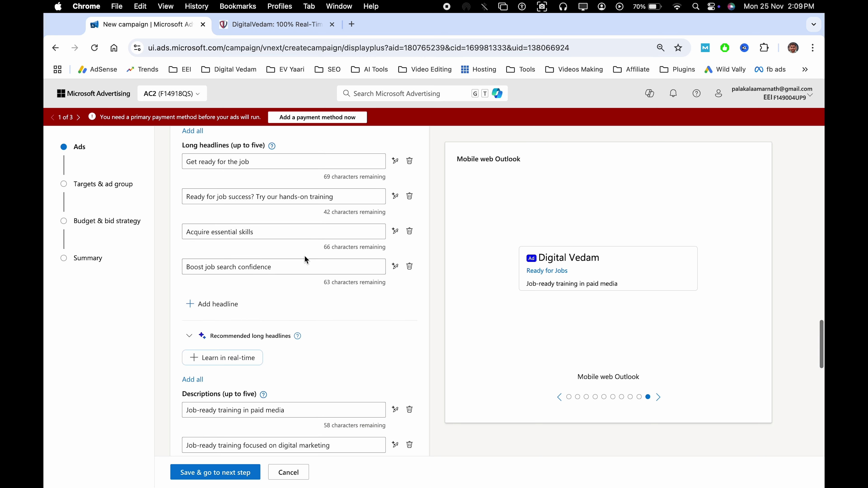
scroll(304, 256, up, 2)
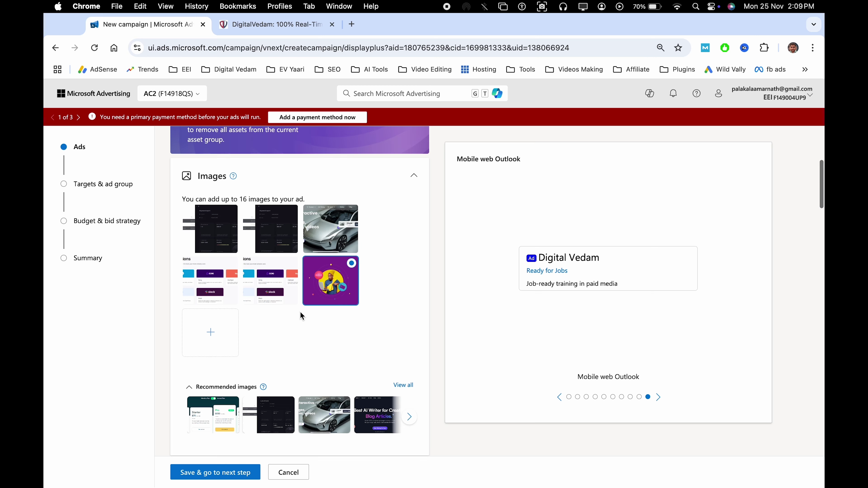
- Review the ad's short headlines from Ready for Jobs to Ace Job Search!, along with the recommended short headlines
scroll(300, 312, down, 15)
scroll(301, 312, up, 8)
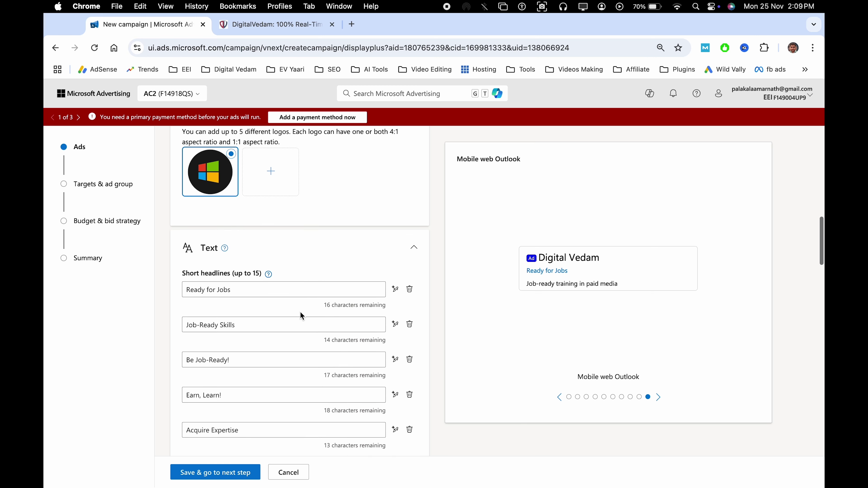
scroll(301, 312, down, 2)
triple_click(250, 217)
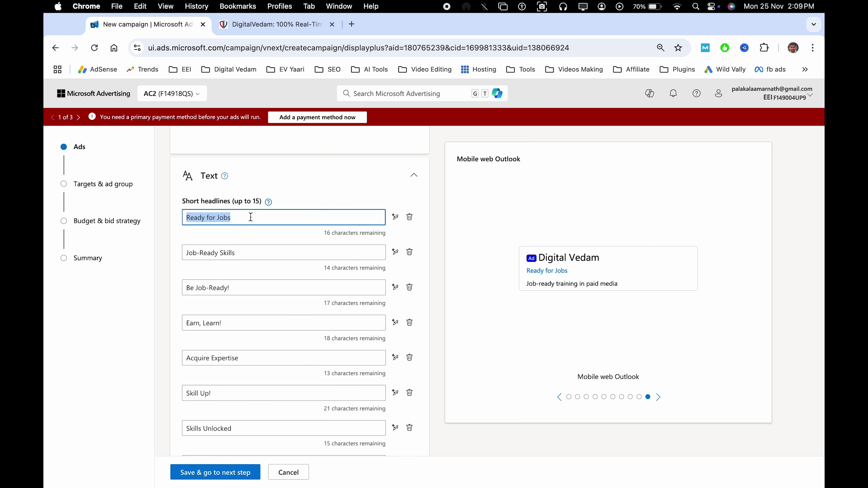
click(283, 250)
triple_click(283, 250)
click(310, 257)
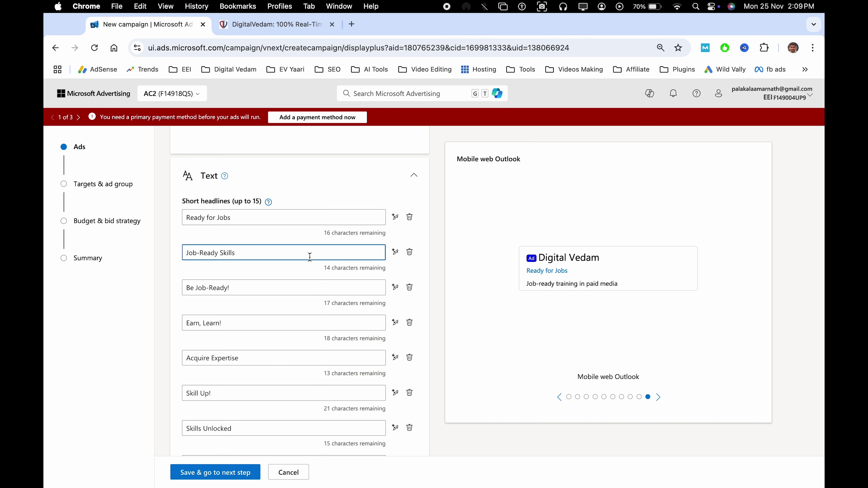
scroll(310, 257, down, 5)
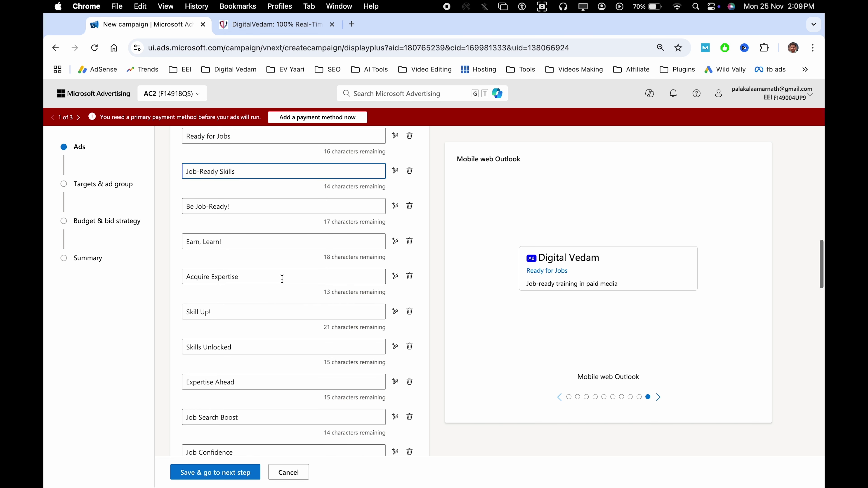
triple_click(281, 277)
click(287, 310)
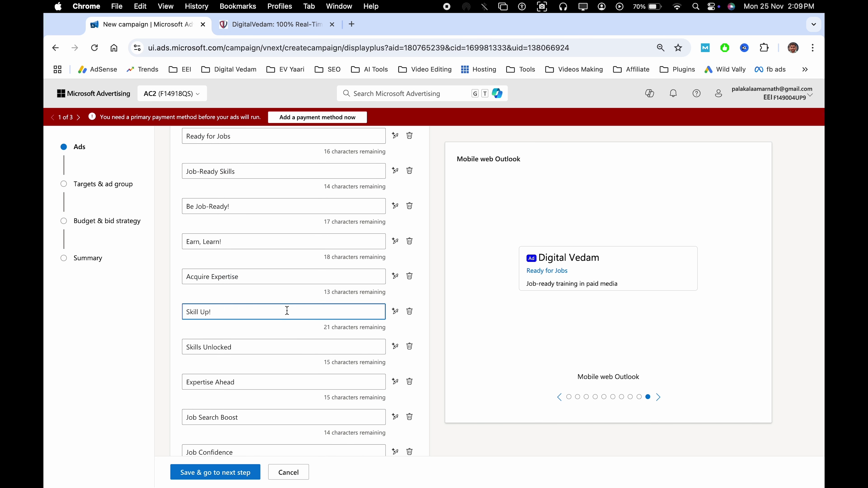
scroll(287, 311, down, 10)
click(291, 310)
triple_click(290, 310)
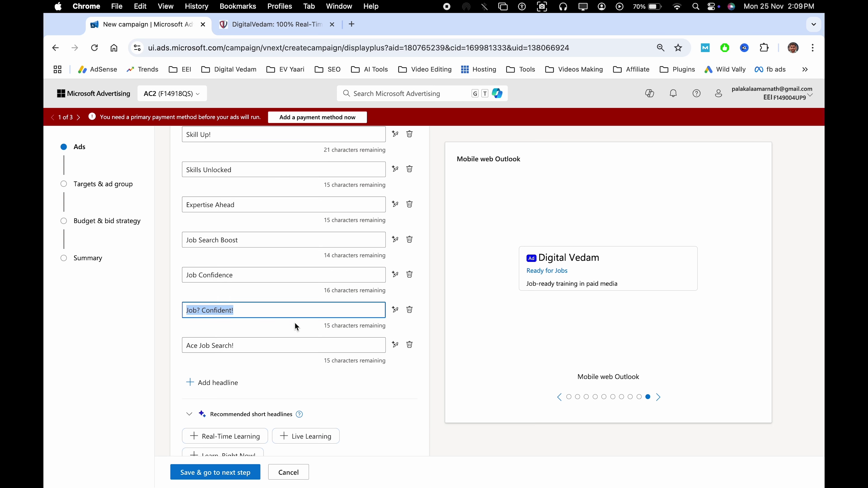
click(296, 326)
scroll(296, 326, down, 12)
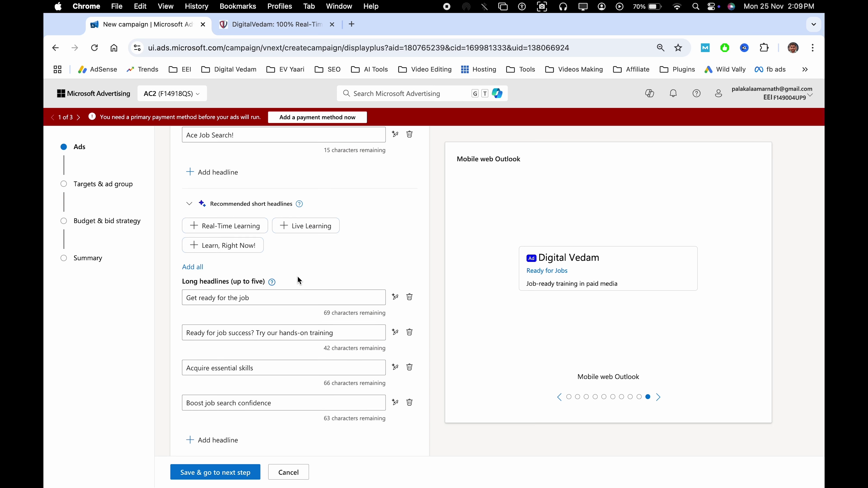
- Review the ad's long headlines, recommended descriptions and business name
click(300, 295)
click(335, 335)
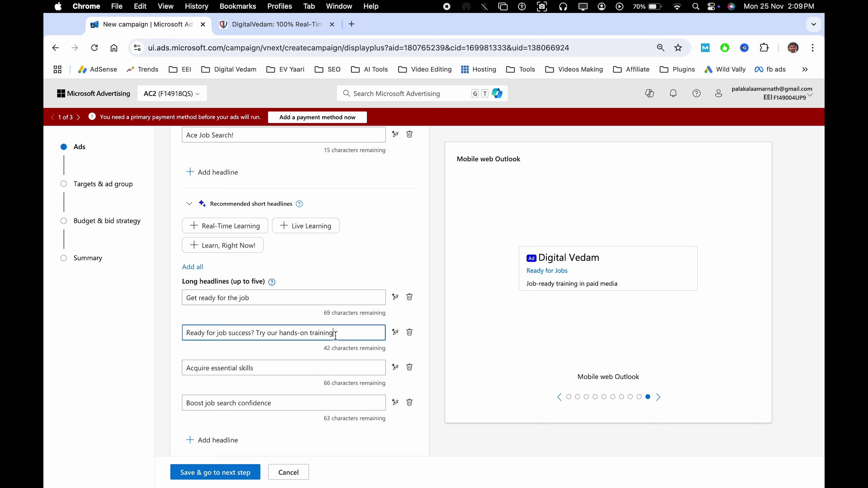
click(292, 366)
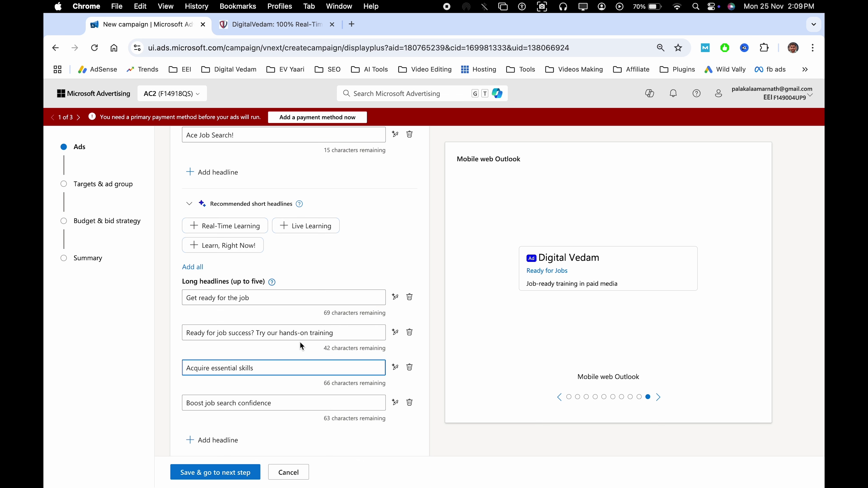
click(303, 352)
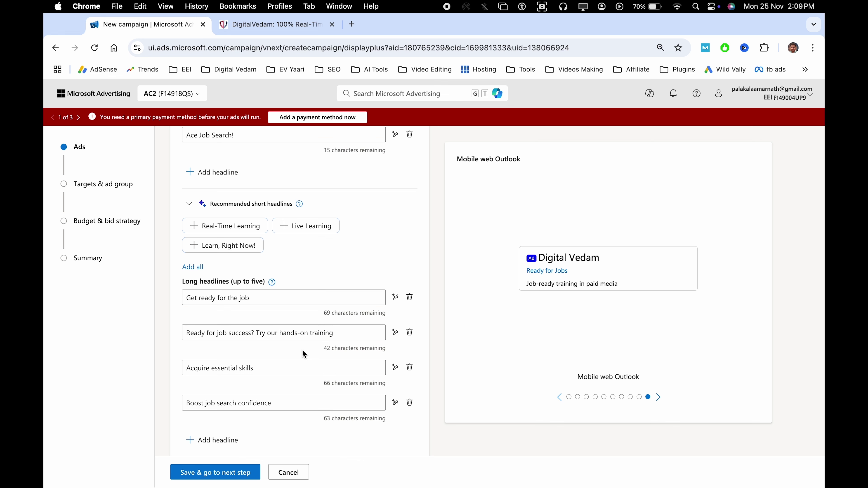
scroll(302, 350, down, 3)
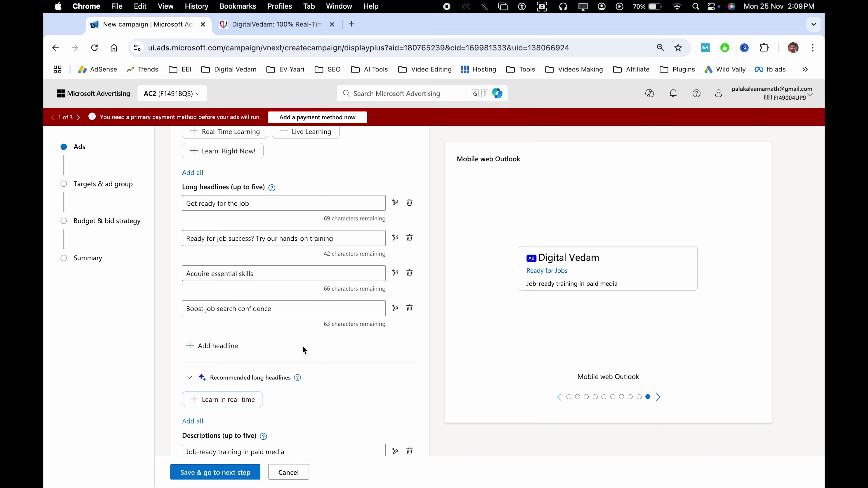
scroll(303, 346, down, 12)
click(255, 257)
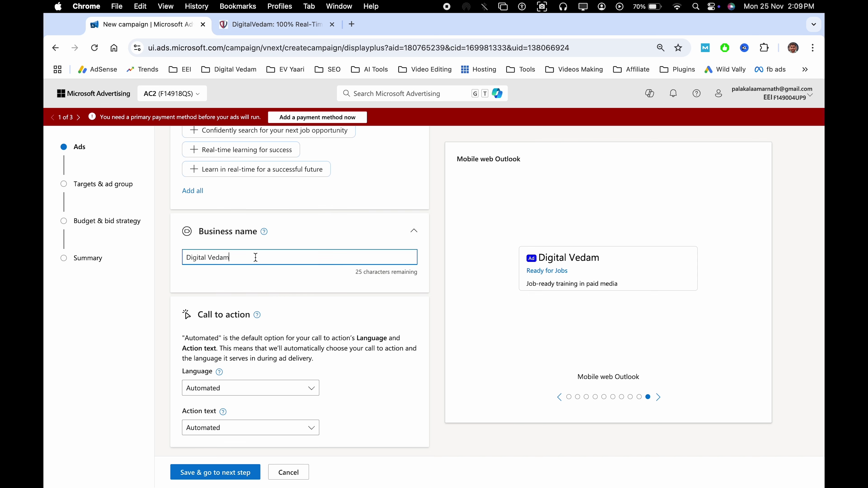
click(302, 288)
scroll(302, 288, down, 2)
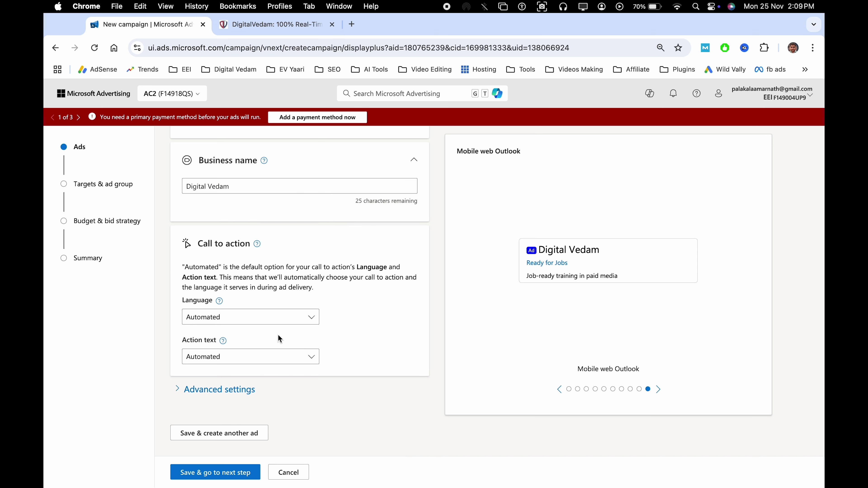
- Set the call to action's language to English and action text to Get Offer, and show the Microsoft Edge Carousel preview
click(232, 321)
scroll(240, 355, down, 3)
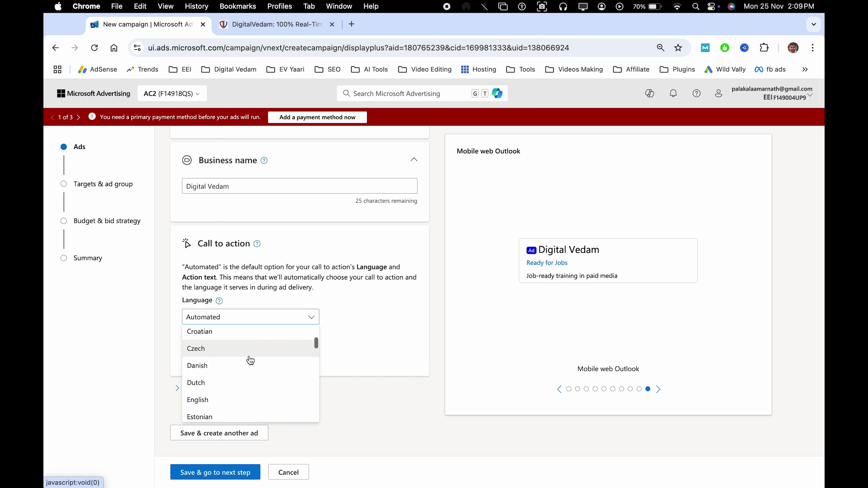
click(252, 403)
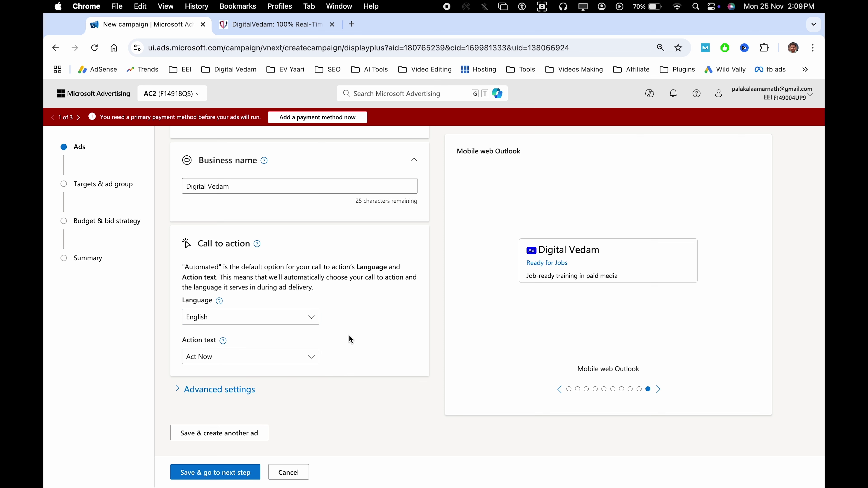
click(222, 359)
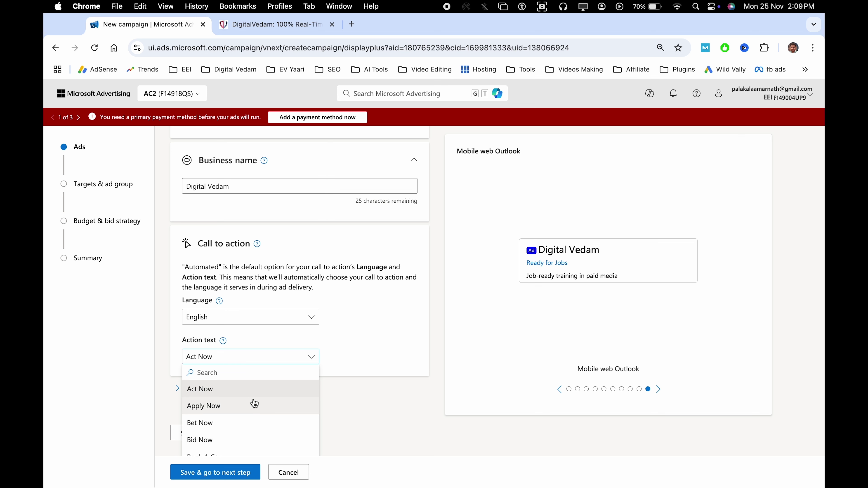
scroll(274, 417, down, 8)
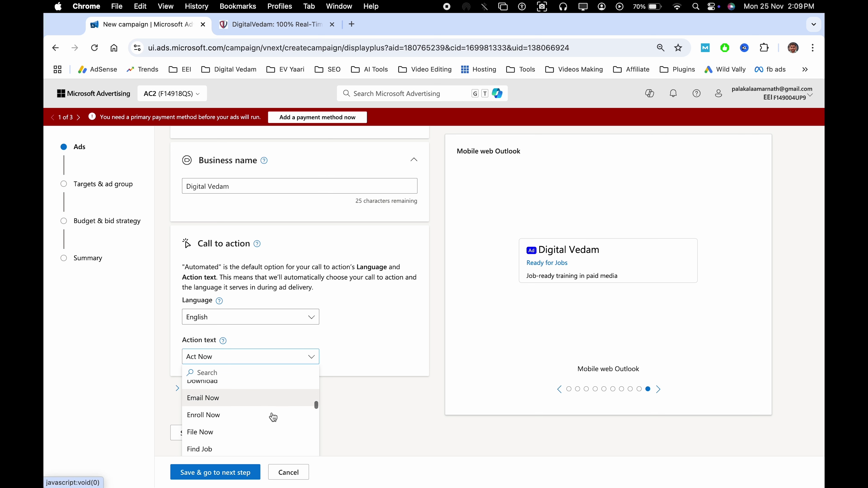
scroll(254, 412, down, 5)
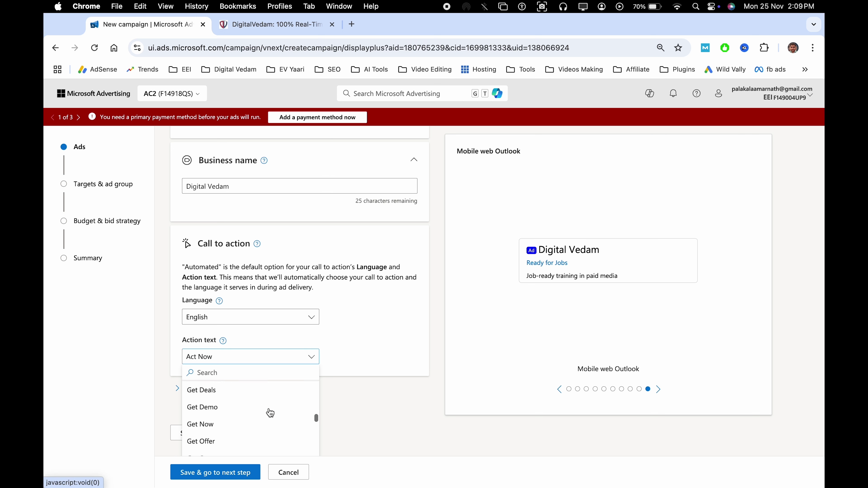
scroll(241, 411, down, 2)
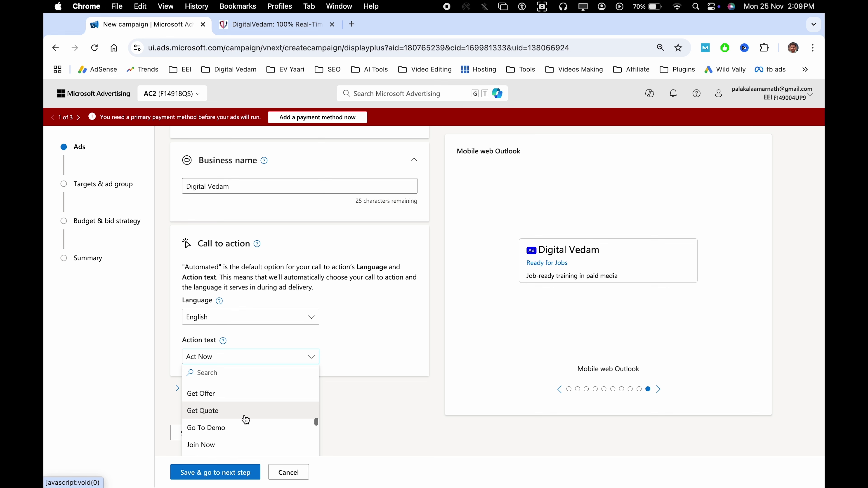
click(237, 395)
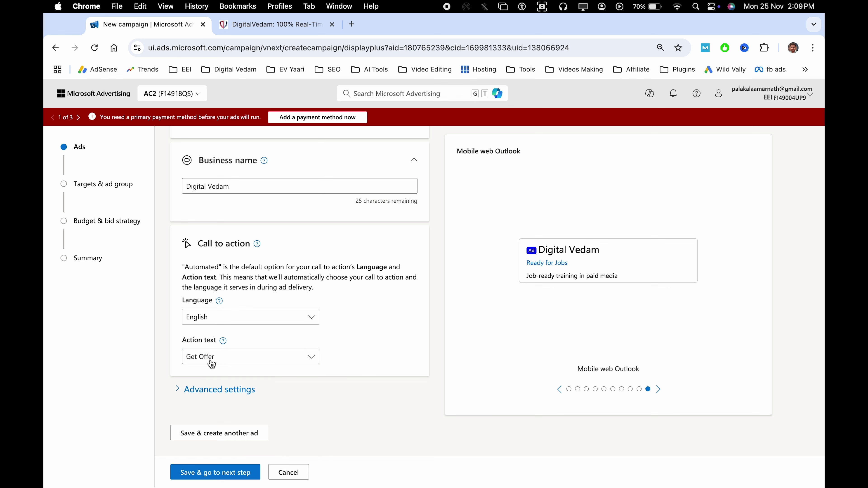
click(569, 390)
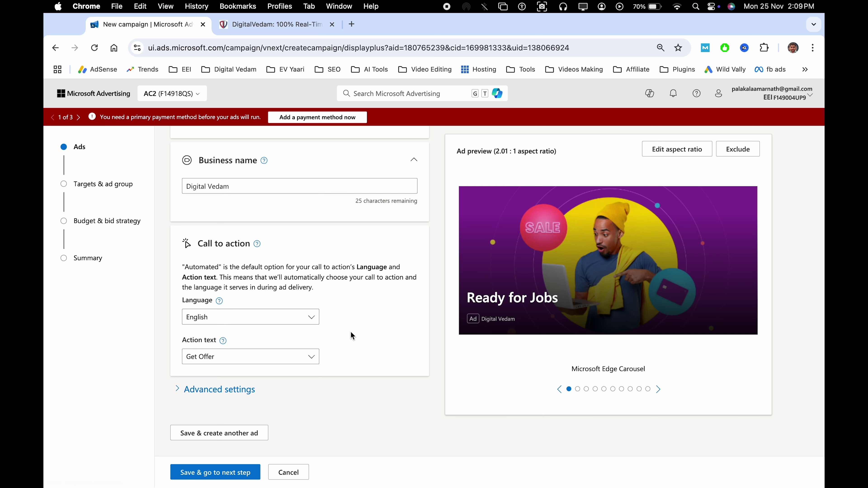
- Expand the ad's advanced settings and examine the mobile URL, advanced URL options, impression tracking URLs and third-party measurement
click(221, 390)
scroll(225, 392, down, 6)
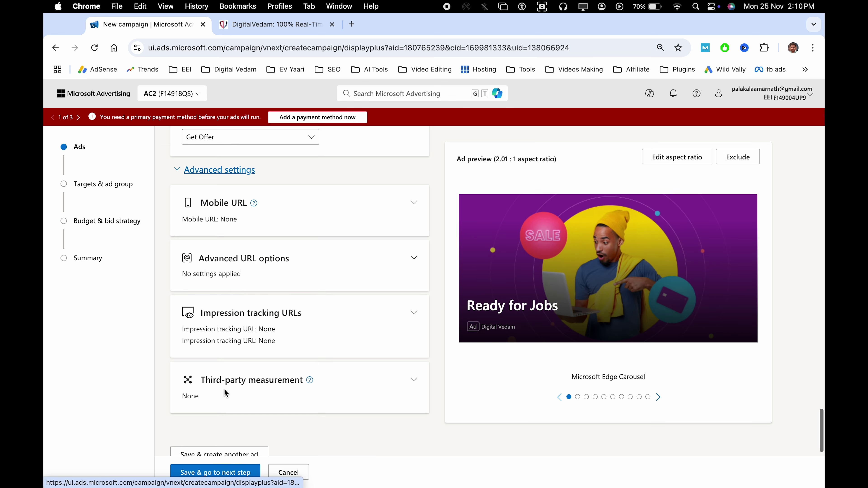
click(302, 210)
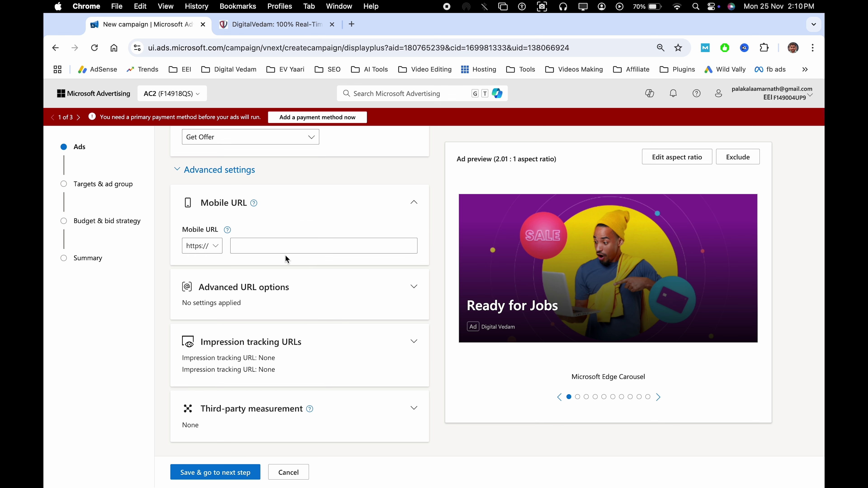
click(355, 245)
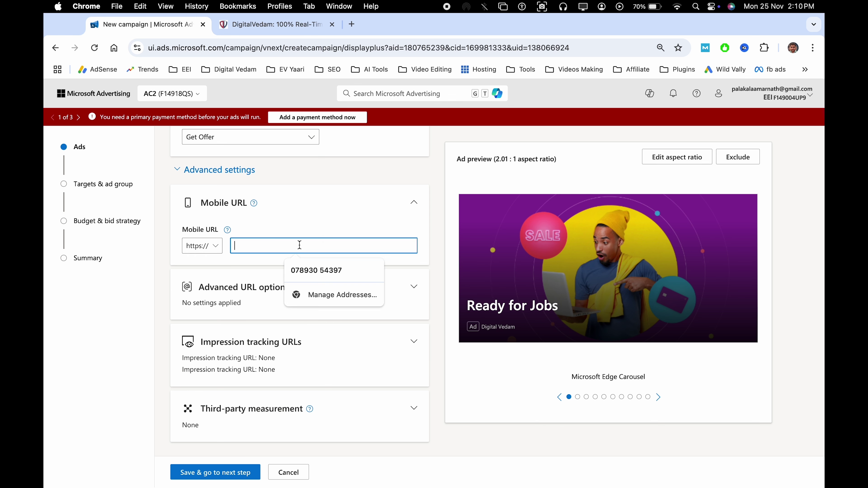
click(439, 267)
scroll(436, 291, down, 3)
click(356, 239)
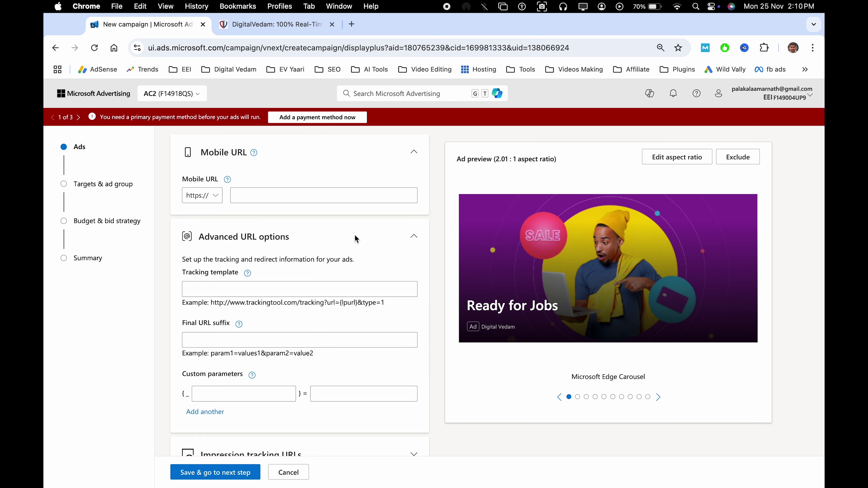
click(309, 286)
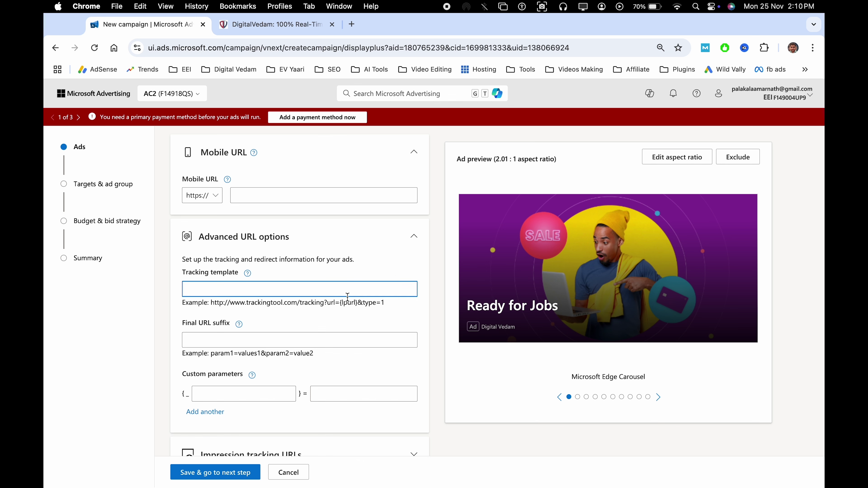
click(353, 312)
scroll(353, 313, down, 3)
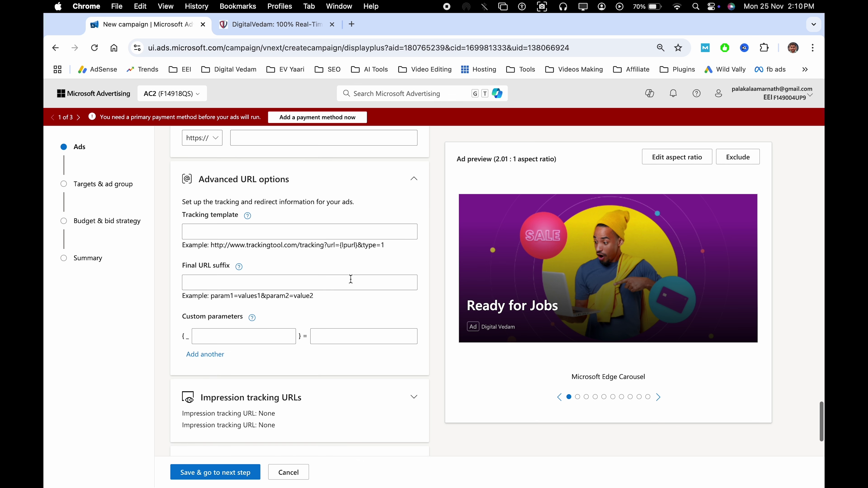
click(307, 232)
scroll(344, 266, down, 10)
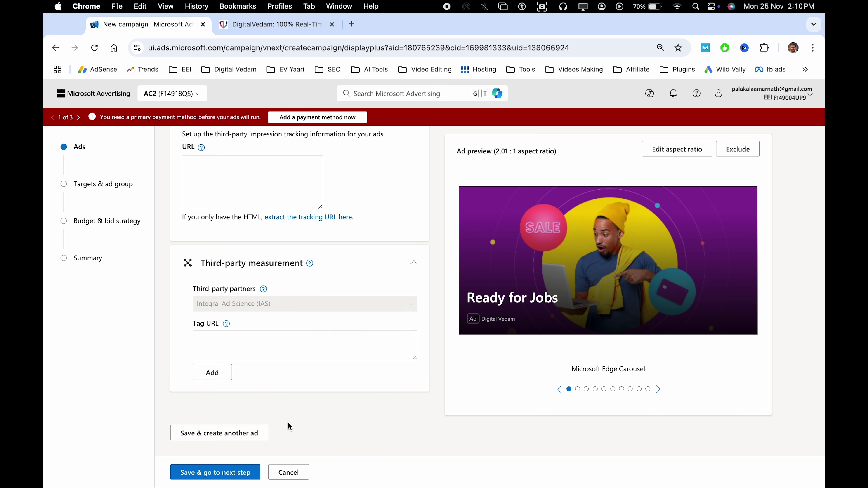
- Save the ad, continue to the ad group and targets stage, and check the ad group name
click(219, 476)
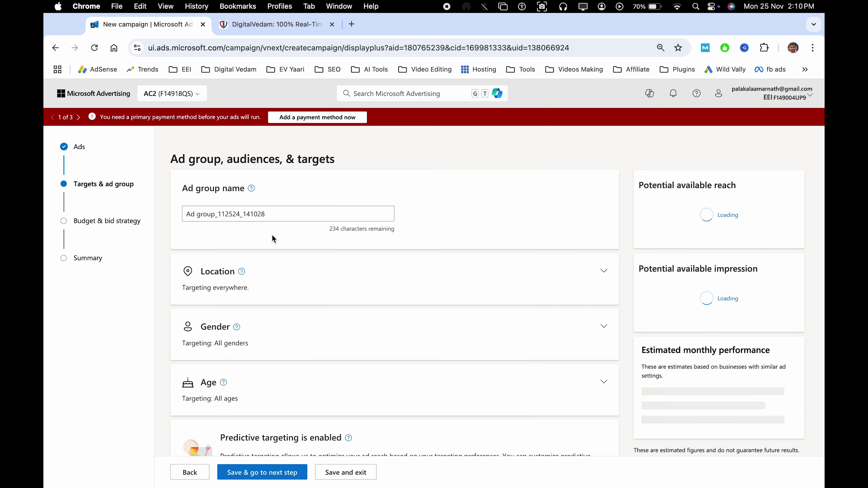
triple_click(298, 213)
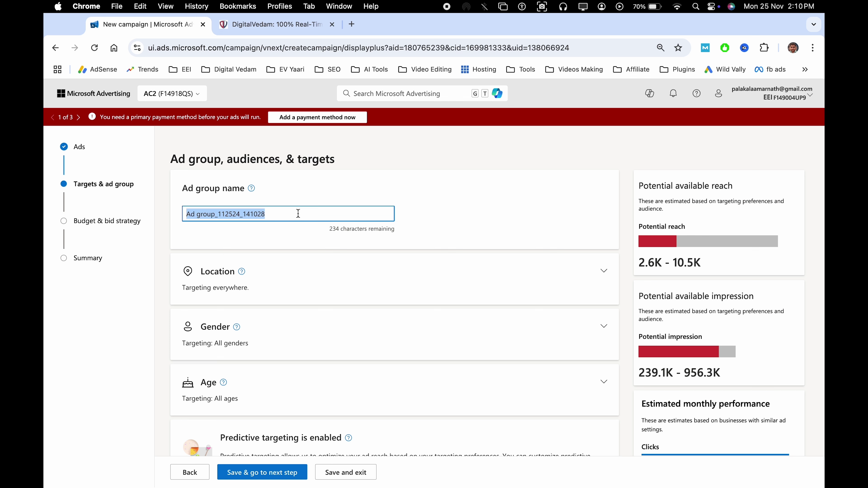
click(322, 243)
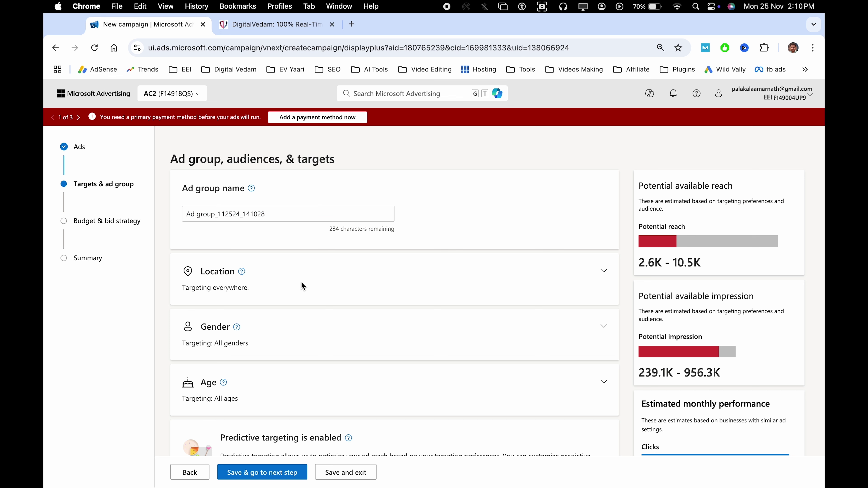
- Edit the ad group's location targets and choose to target specific locations
click(319, 281)
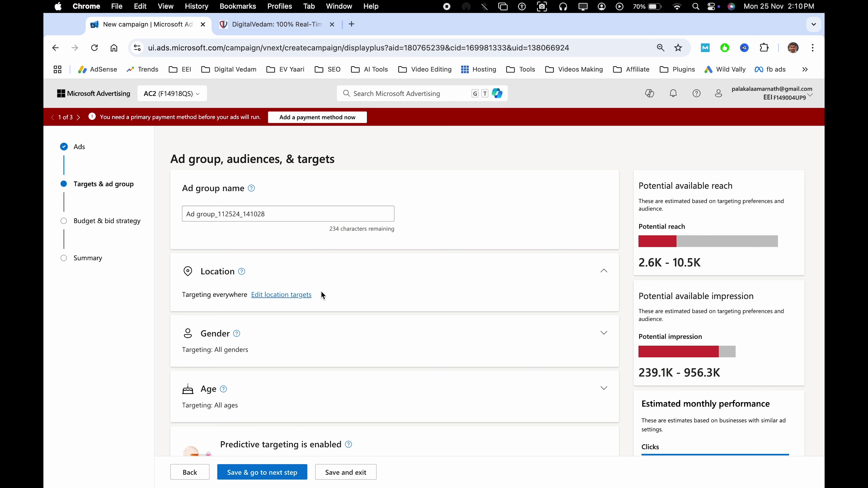
click(290, 294)
scroll(312, 328, down, 1)
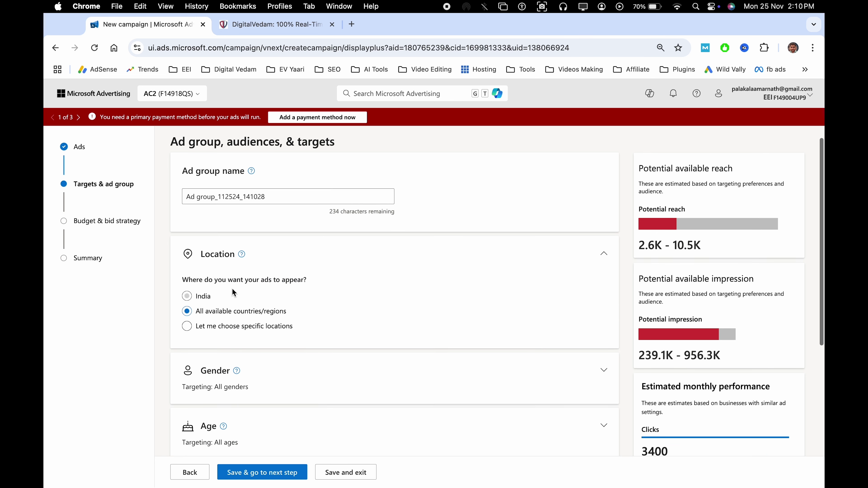
click(186, 328)
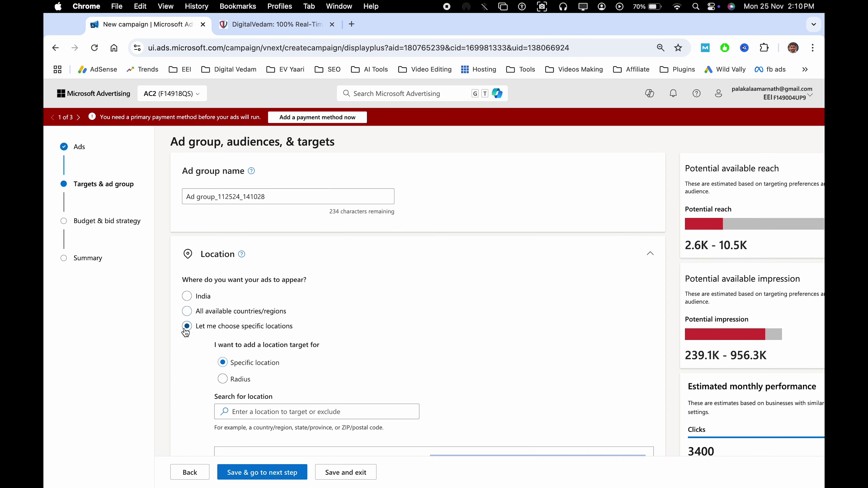
scroll(292, 352, down, 5)
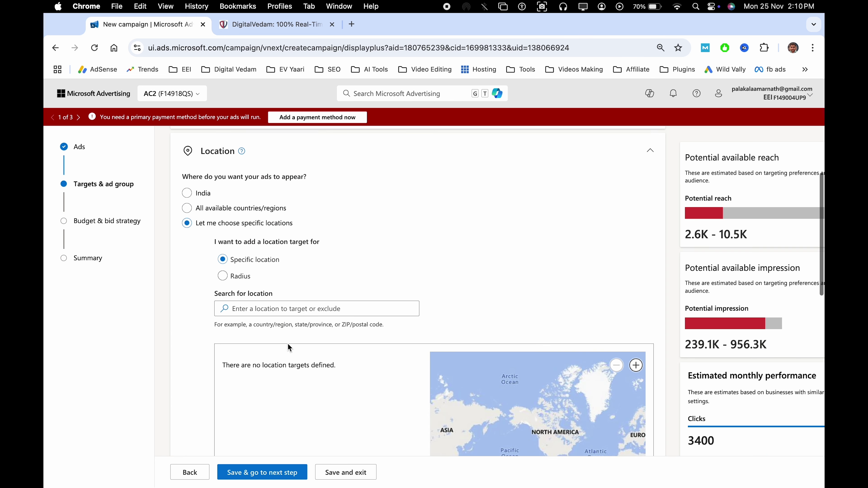
- Add the country Ireland as a targeted location for the ad group
click(269, 305)
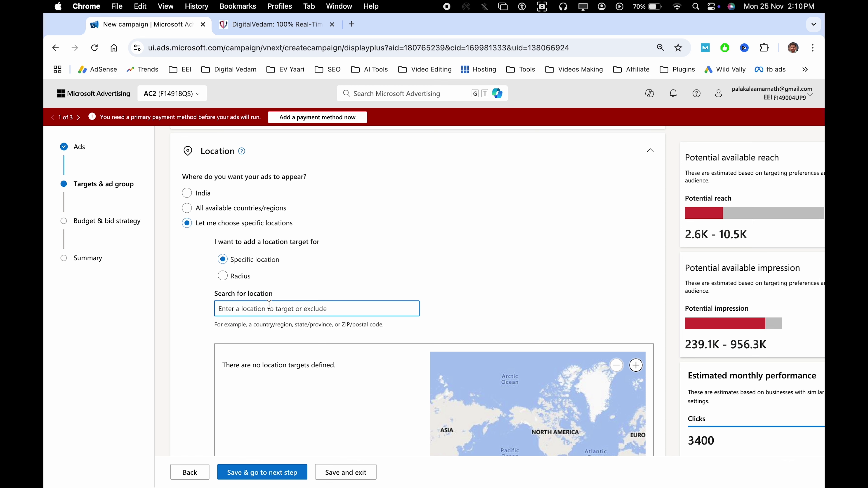
text(ireland)
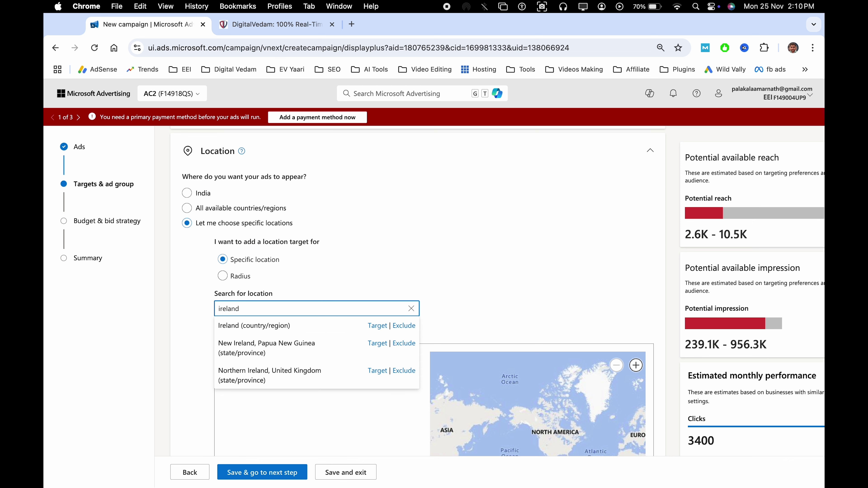
click(374, 326)
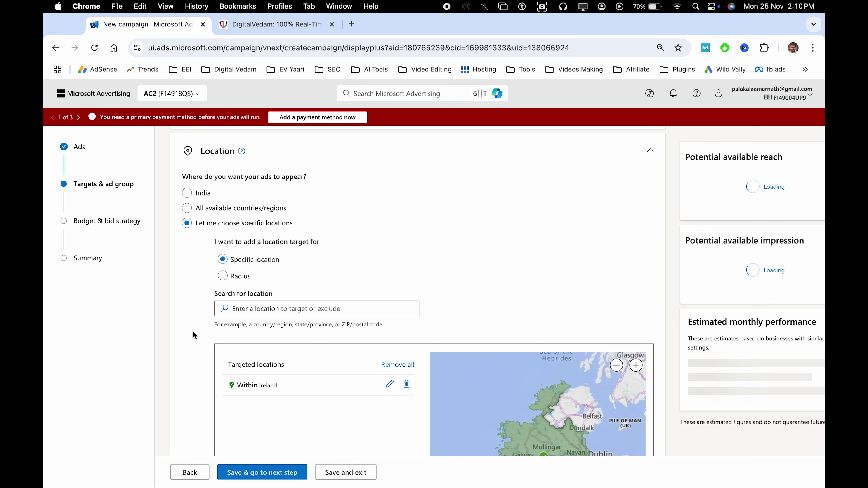
scroll(193, 331, down, 3)
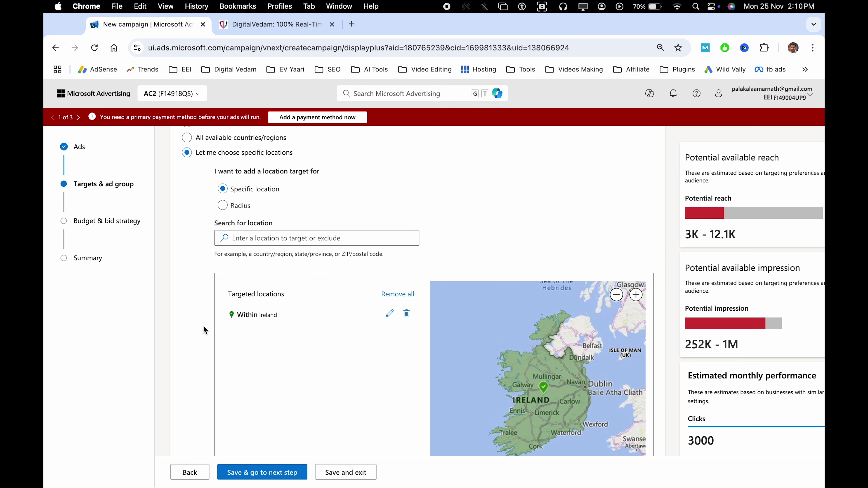
- Search for United Kingdom and add it as a second targeted location
click(261, 236)
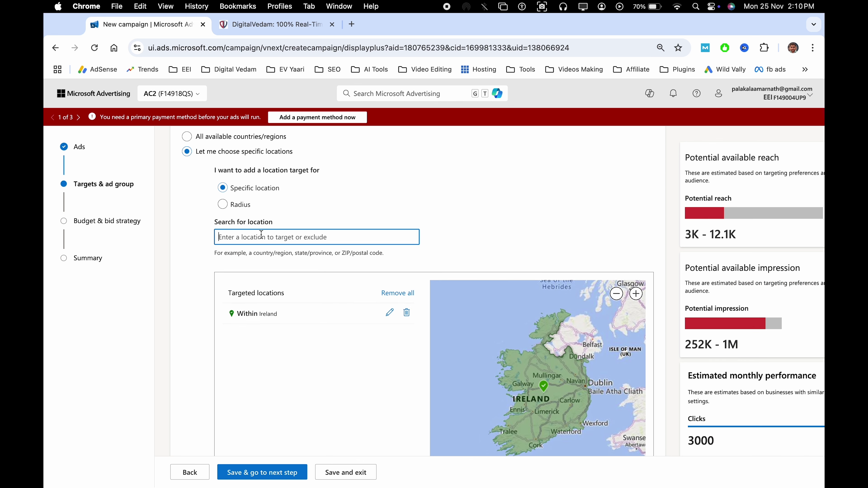
text(u)
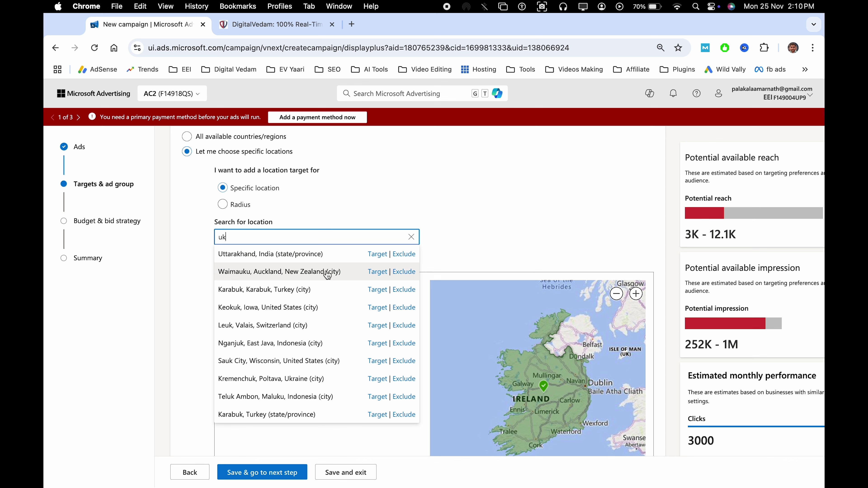
text(k)
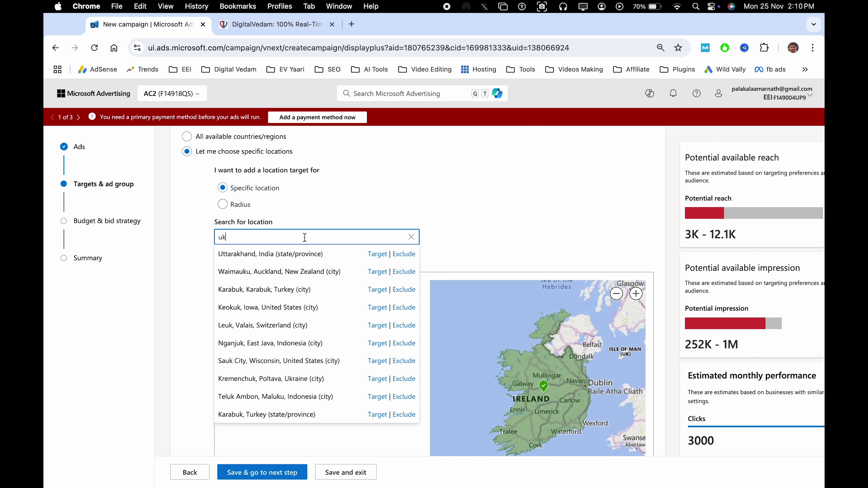
key(super+a)
text(united ki)
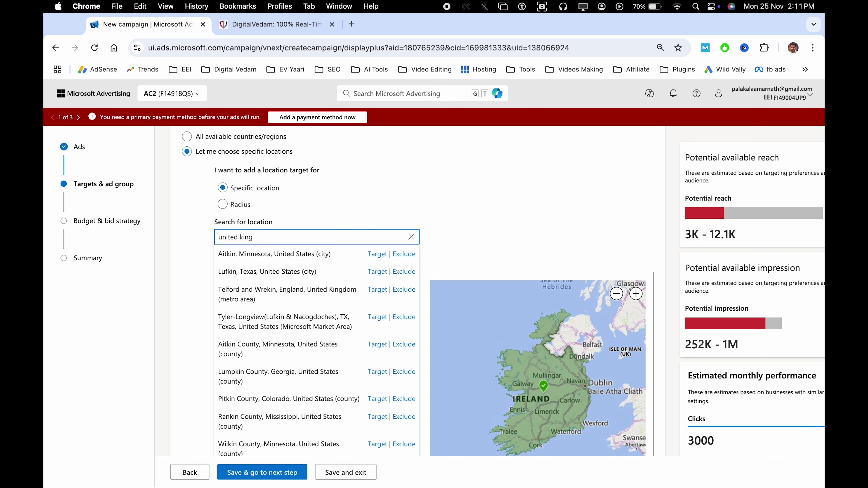
text(ngdom)
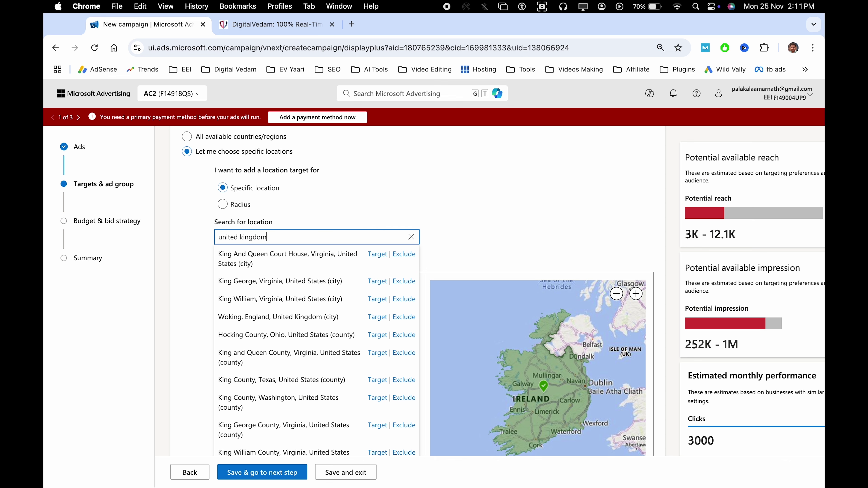
click(370, 259)
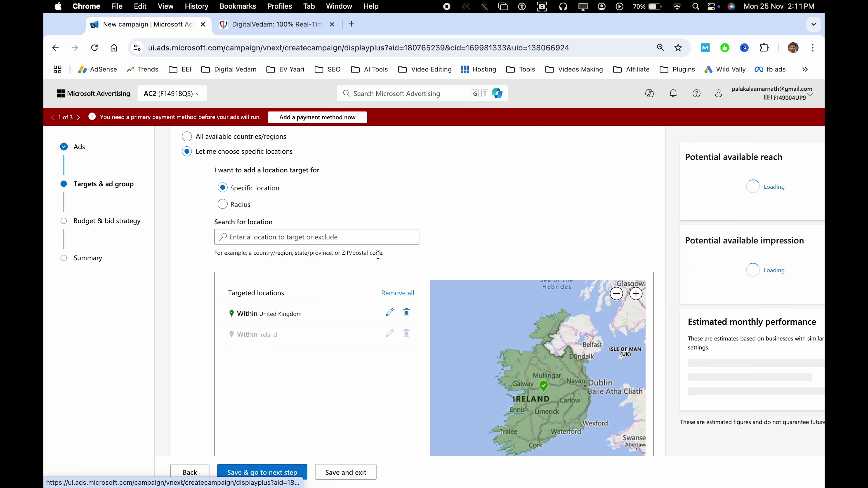
- Expand the gender and age targeting groups, exclude the 25-34 age range and include it again
scroll(316, 277, down, 10)
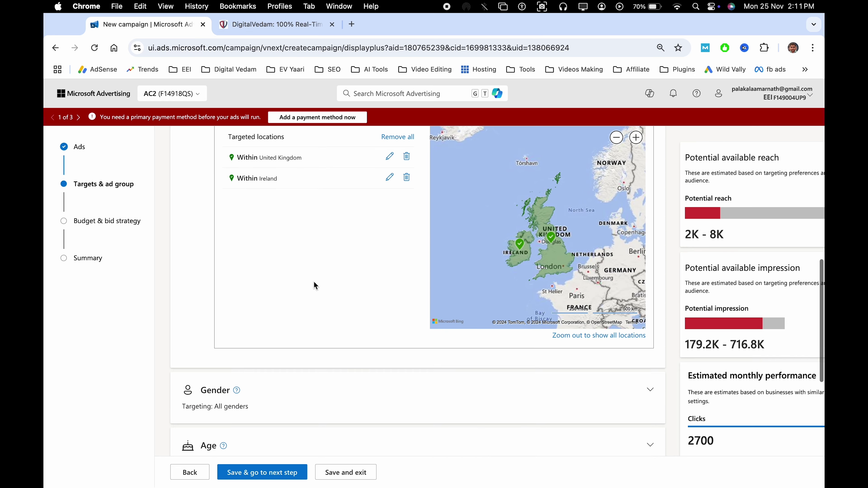
click(282, 244)
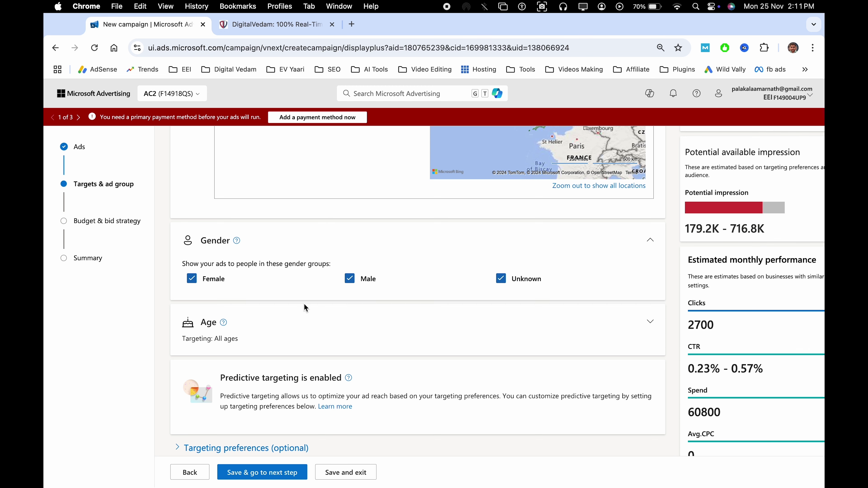
click(334, 333)
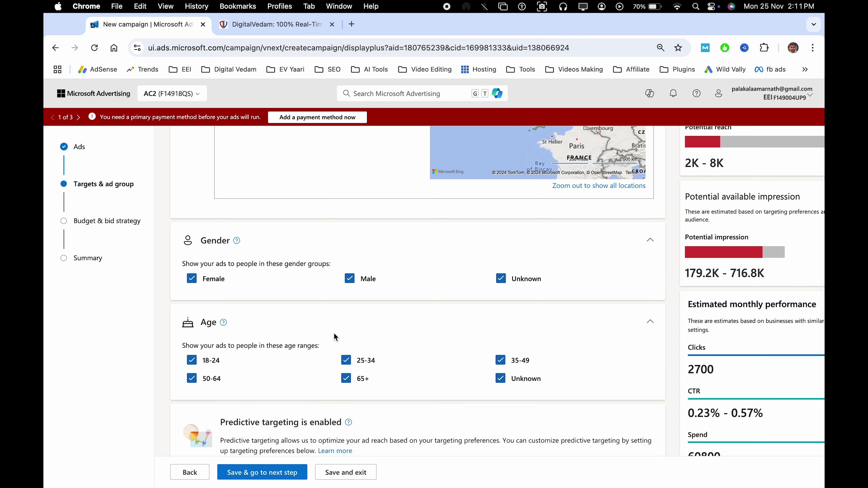
scroll(316, 318, down, 3)
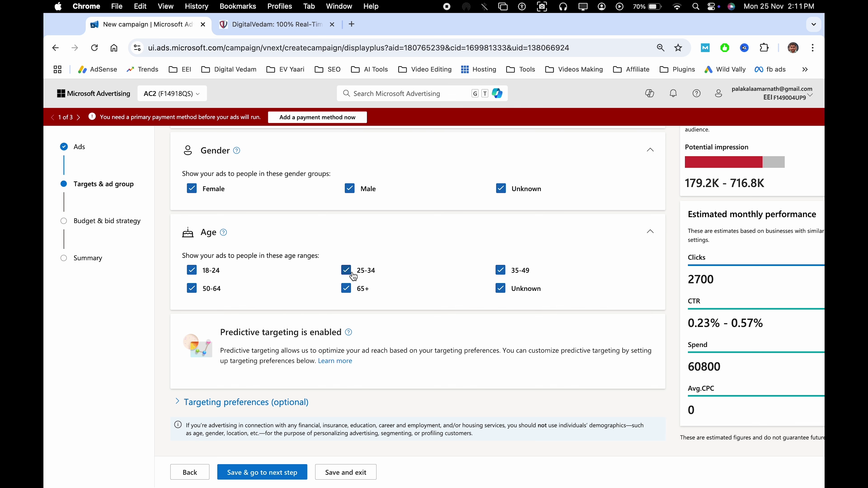
click(346, 270)
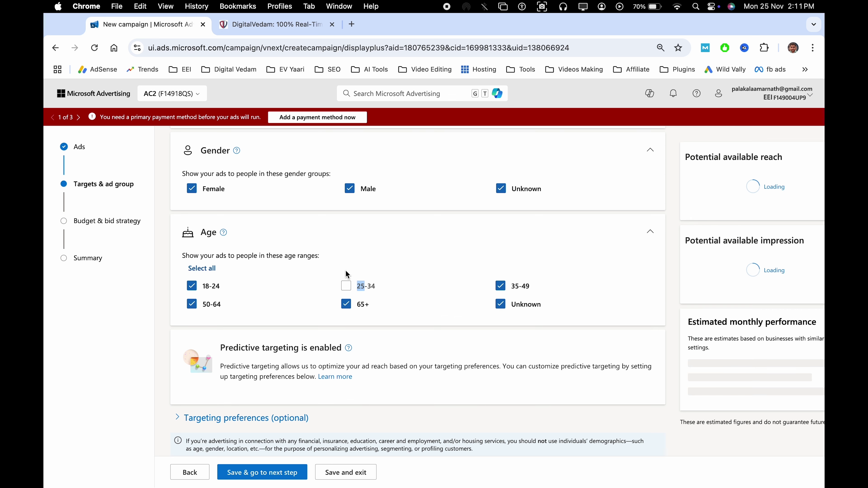
click(347, 287)
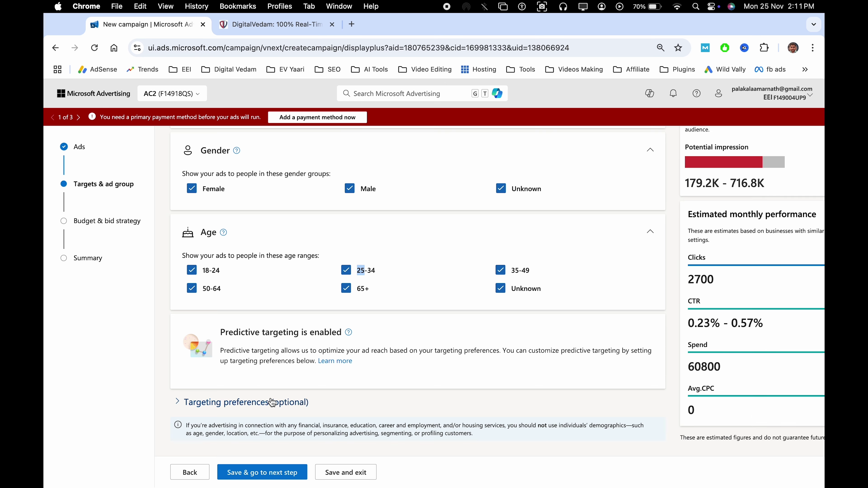
- Expand the optional targeting preferences and choose In-market audiences as the audience type for the ad group
click(236, 407)
scroll(394, 400, down, 3)
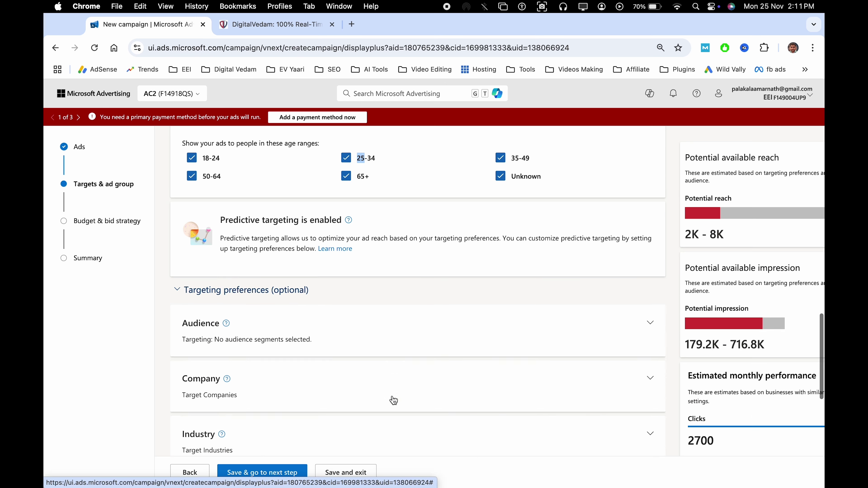
scroll(356, 310, down, 4)
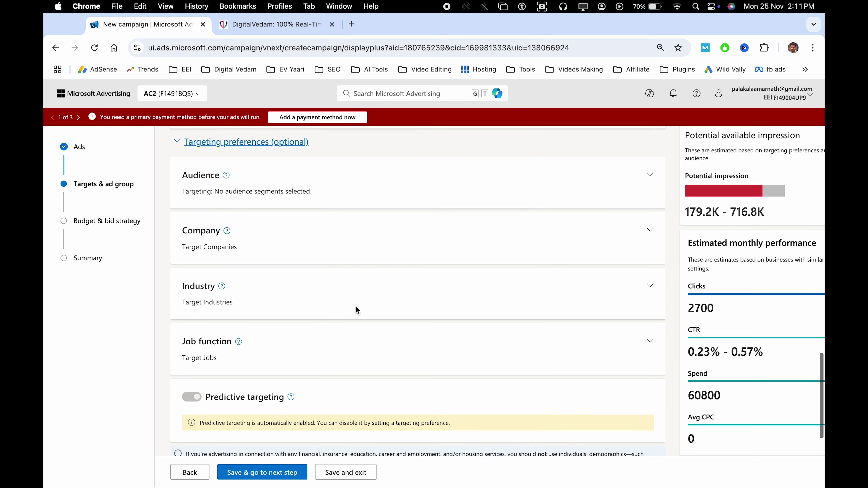
scroll(356, 310, up, 1)
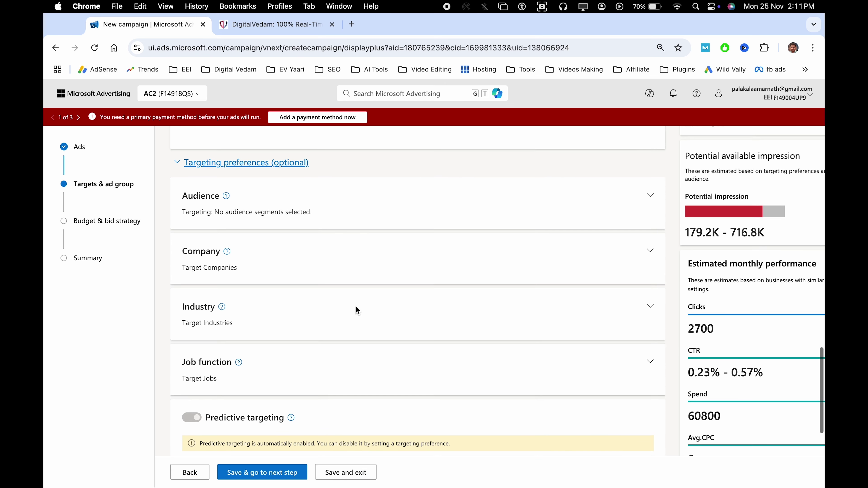
click(279, 200)
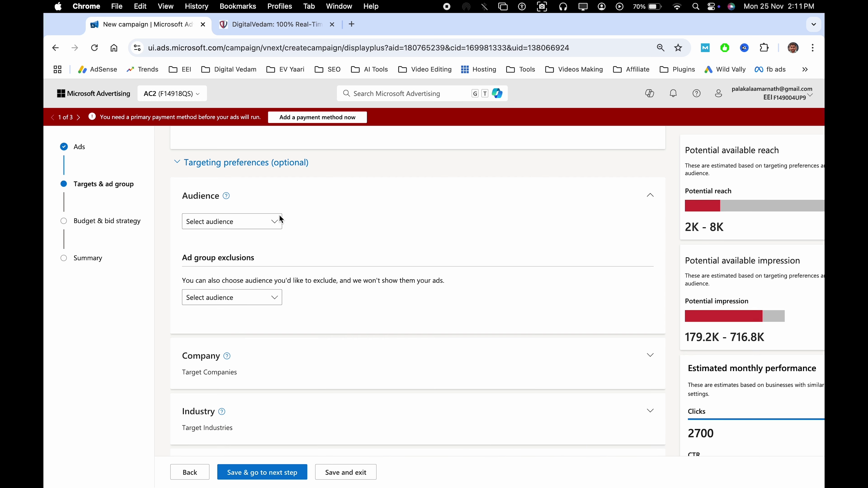
click(255, 228)
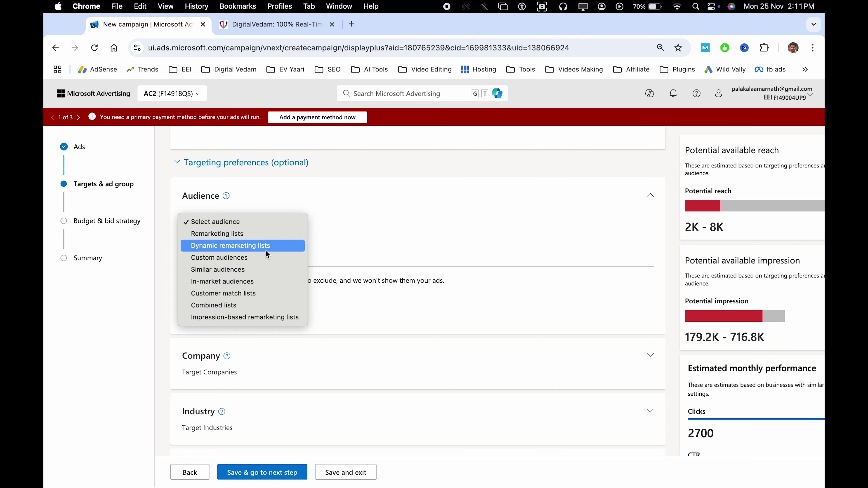
click(255, 281)
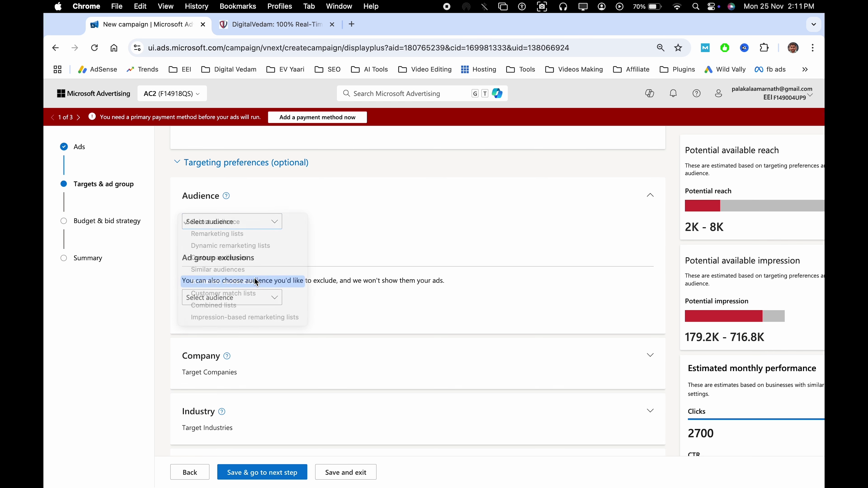
scroll(417, 213, down, 3)
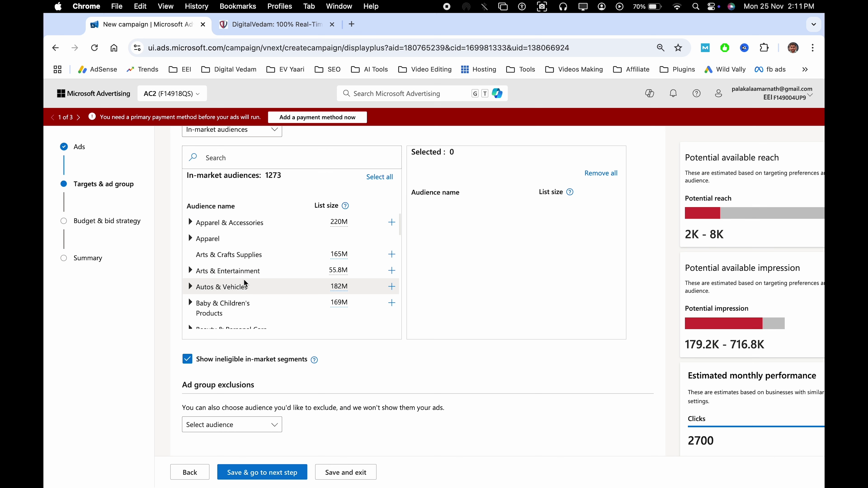
- Search company targeting for microsoft and target Microsoft, DXC Practice for Microsoft and Mphasis Microsoft MBA
scroll(243, 282, down, 5)
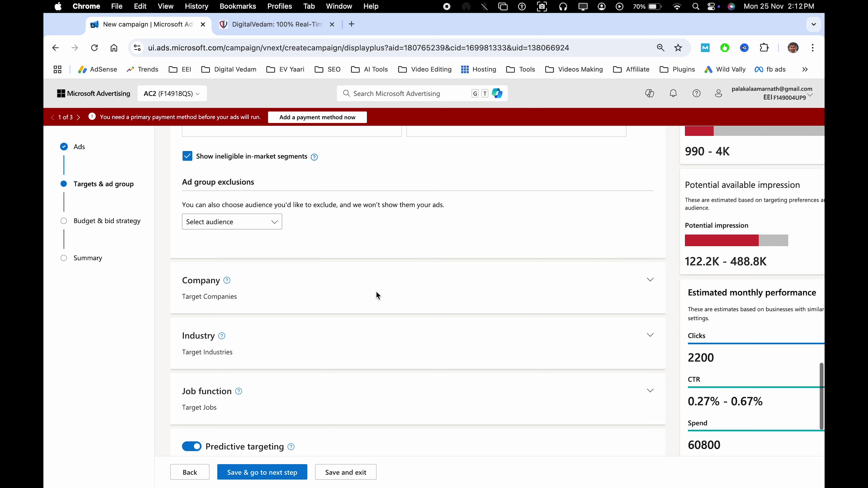
click(296, 288)
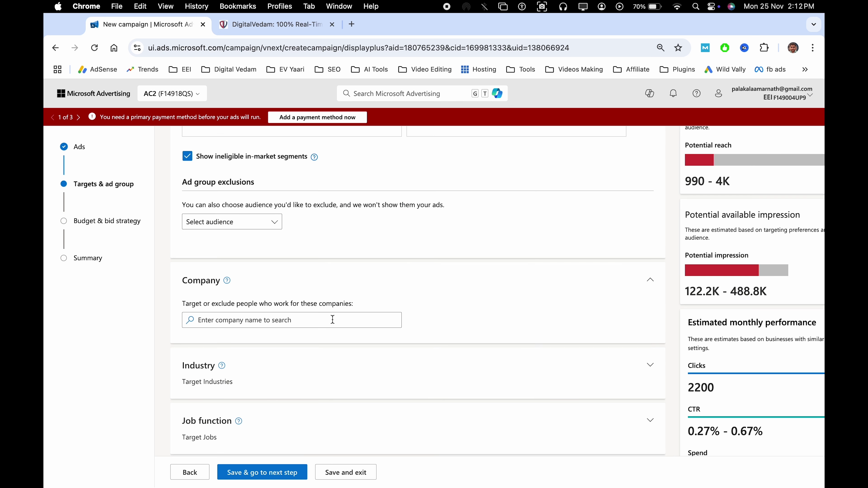
text(microsoft)
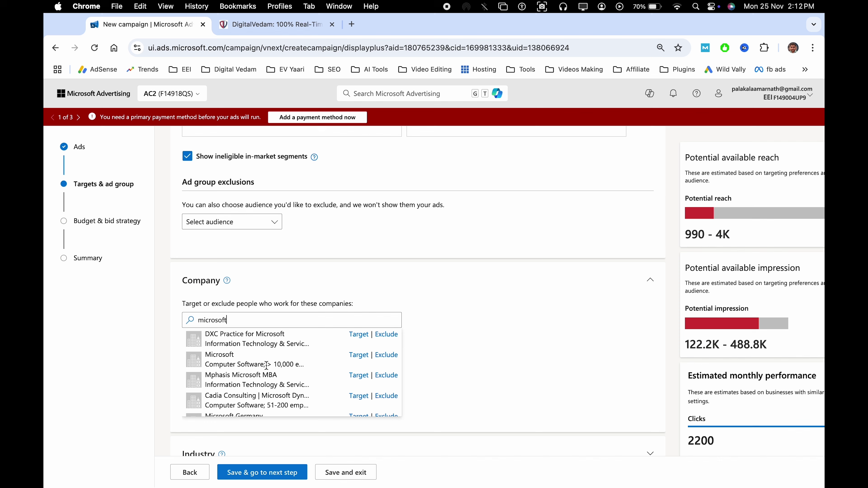
click(358, 356)
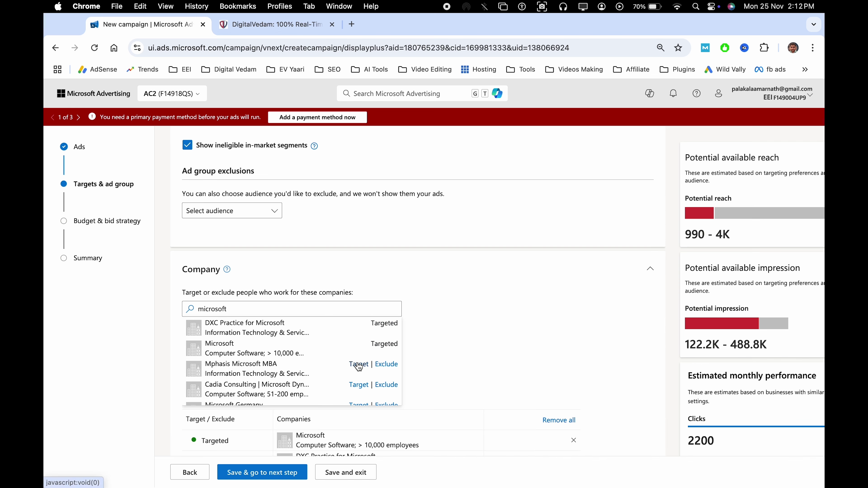
click(359, 364)
scroll(427, 338, down, 5)
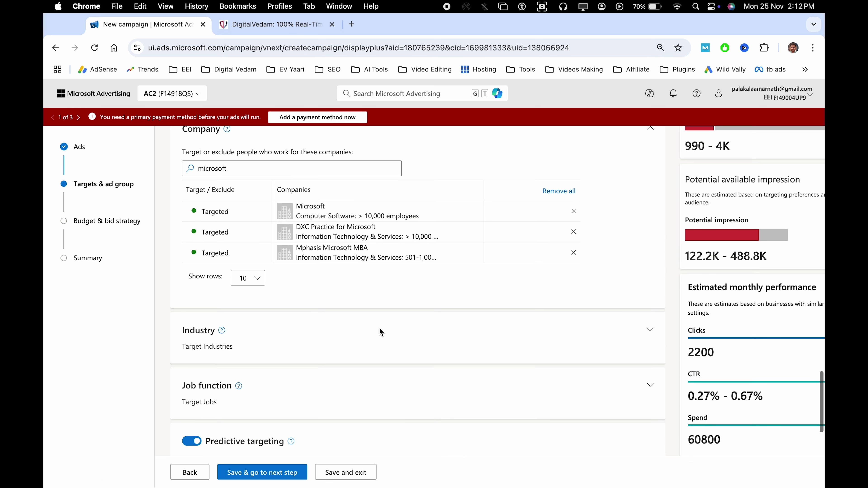
- Target the Commercial Real Estate and Real Estate industries under the Real Estate category of the industry targeting
click(312, 335)
scroll(313, 334, down, 5)
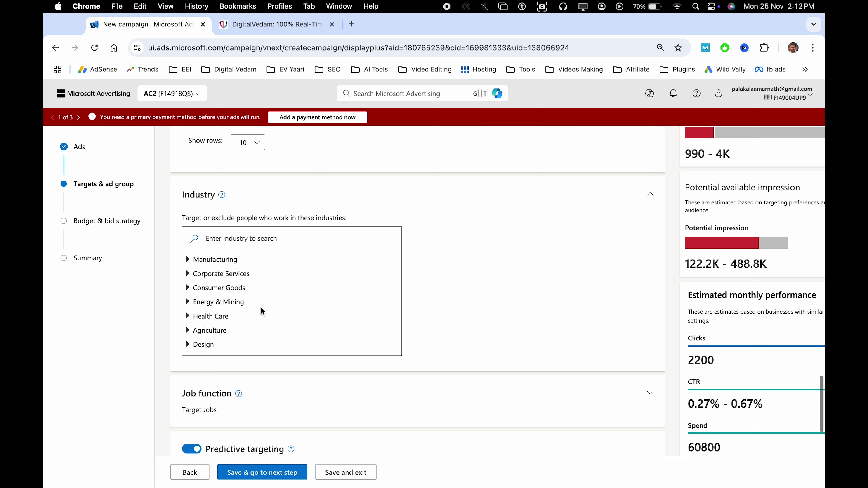
scroll(239, 304, down, 5)
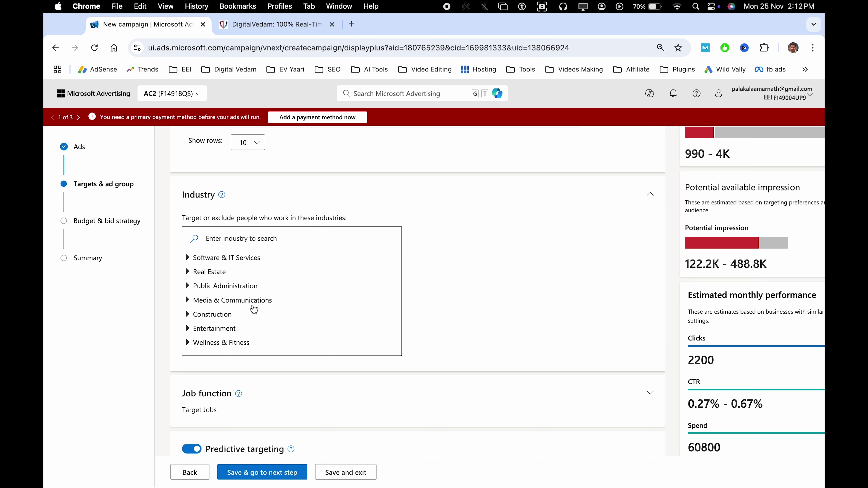
click(222, 273)
click(355, 285)
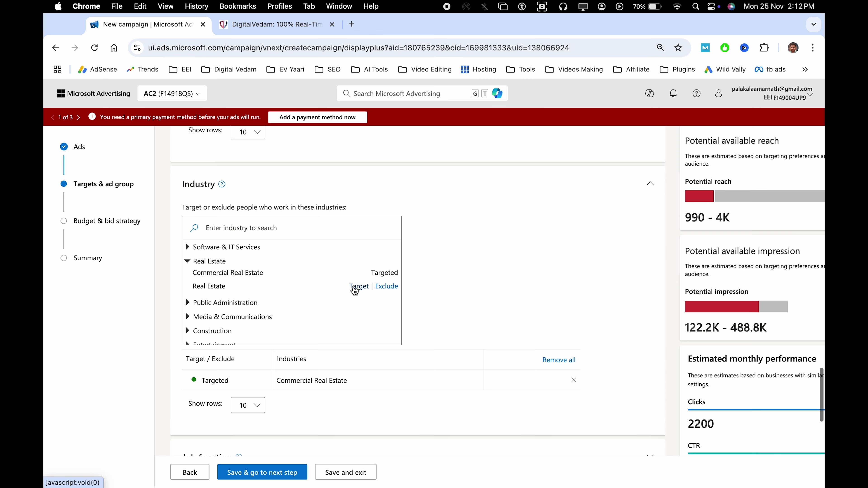
click(355, 286)
scroll(269, 322, down, 1)
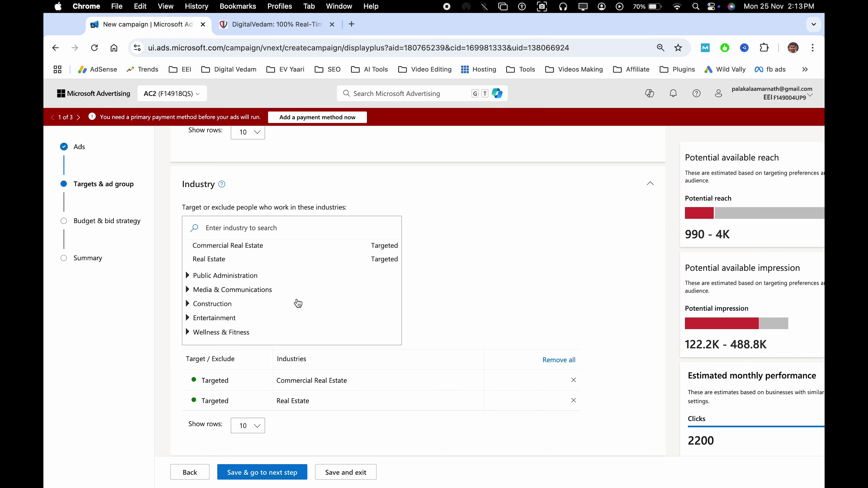
- Expand the job function targeting and look through the list of job kinds
scroll(512, 307, down, 5)
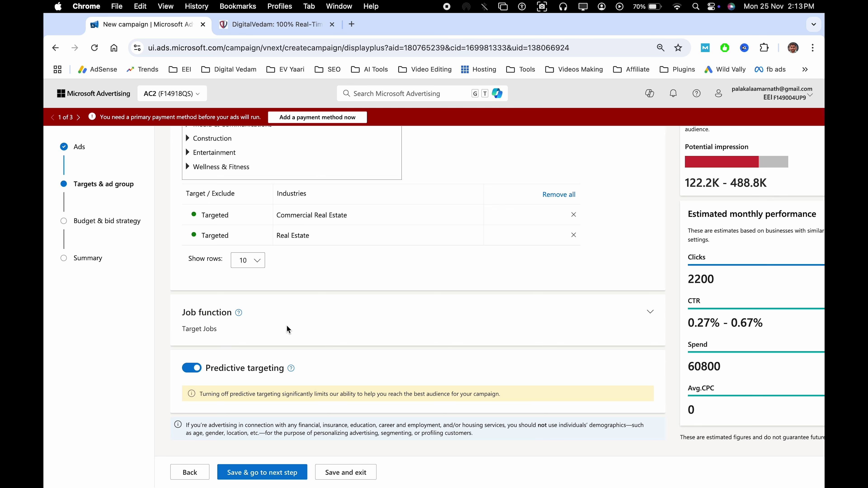
click(318, 321)
scroll(460, 342, down, 4)
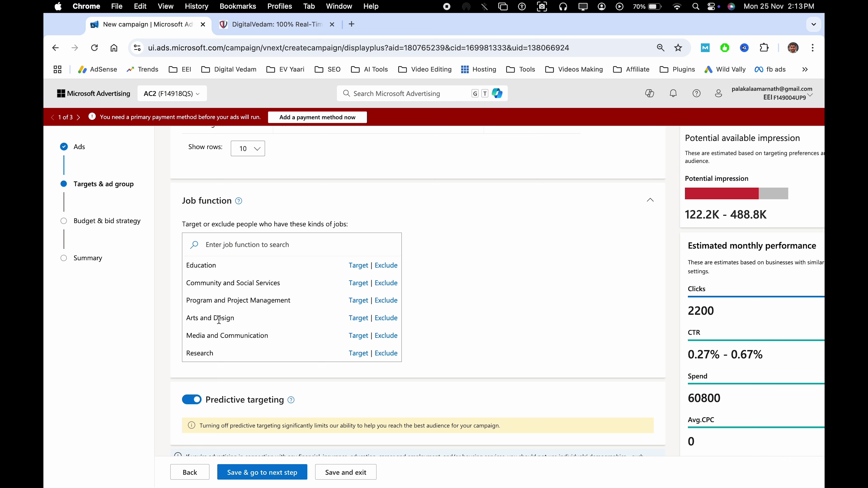
scroll(249, 319, down, 6)
scroll(273, 312, down, 3)
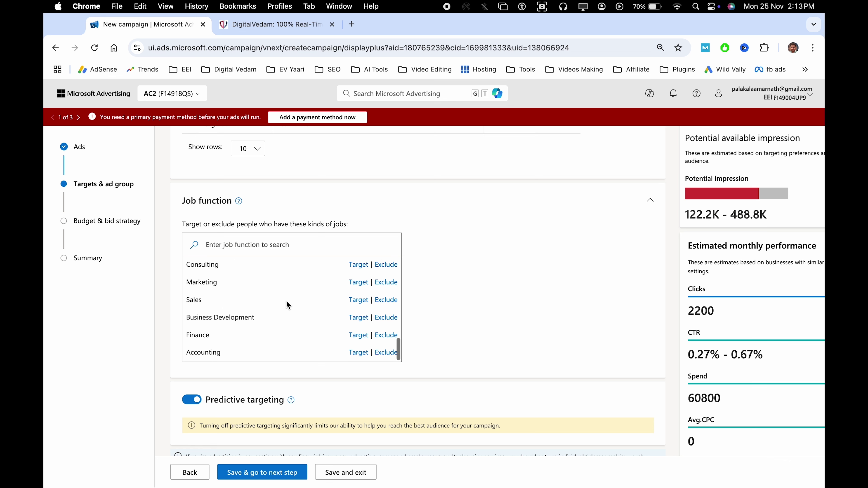
- Target the Entrepreneurship job function, save the ad group targeting and continue to the budget and bid strategy
double_click(211, 284)
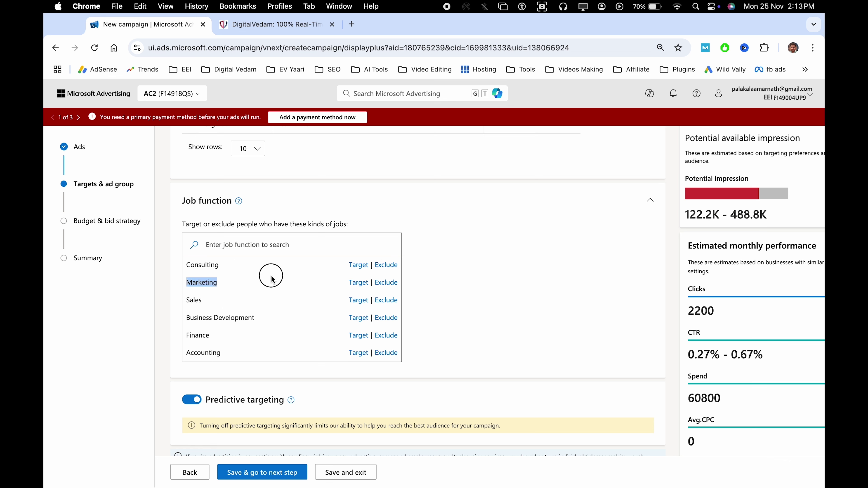
click(282, 283)
scroll(302, 287, up, 3)
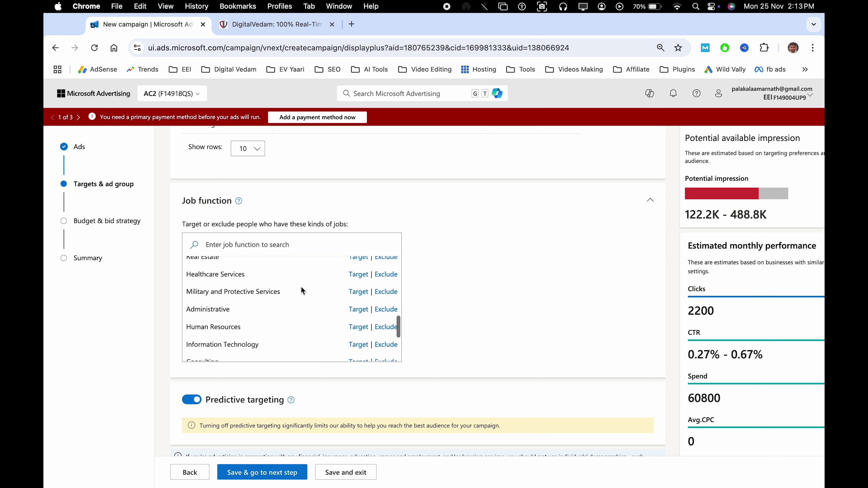
scroll(240, 283, up, 1)
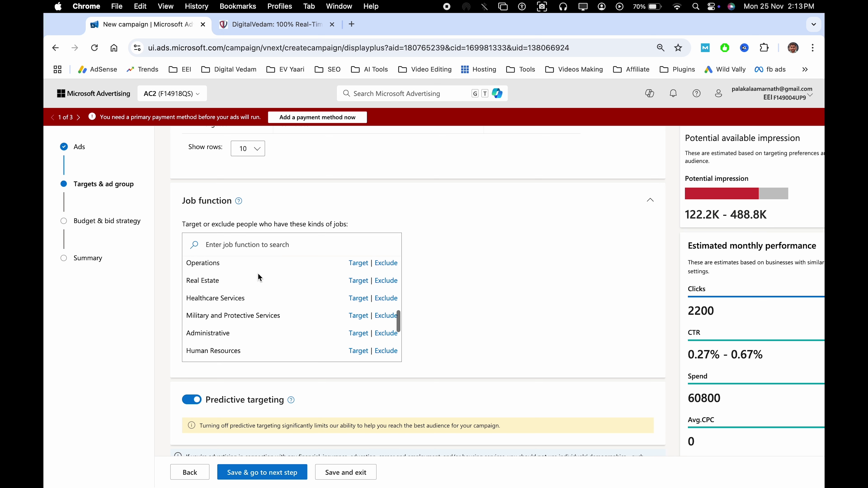
triple_click(200, 281)
click(256, 291)
scroll(256, 291, up, 3)
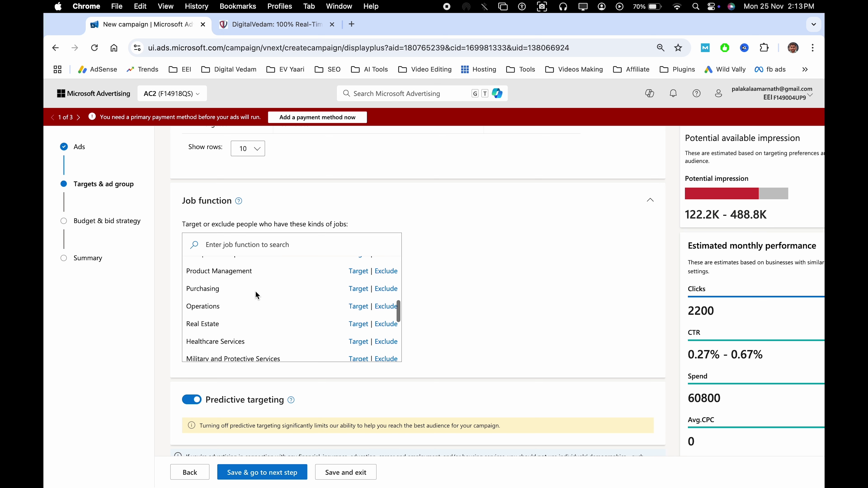
scroll(256, 291, up, 3)
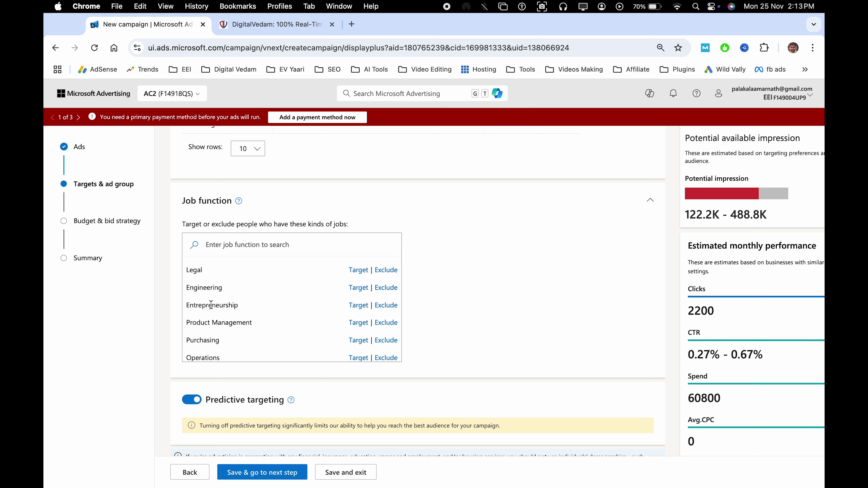
double_click(211, 305)
click(273, 311)
double_click(209, 305)
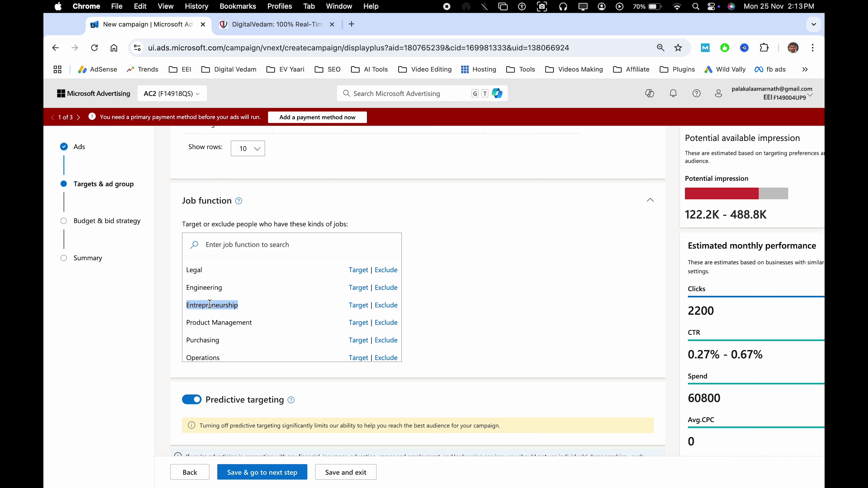
click(364, 305)
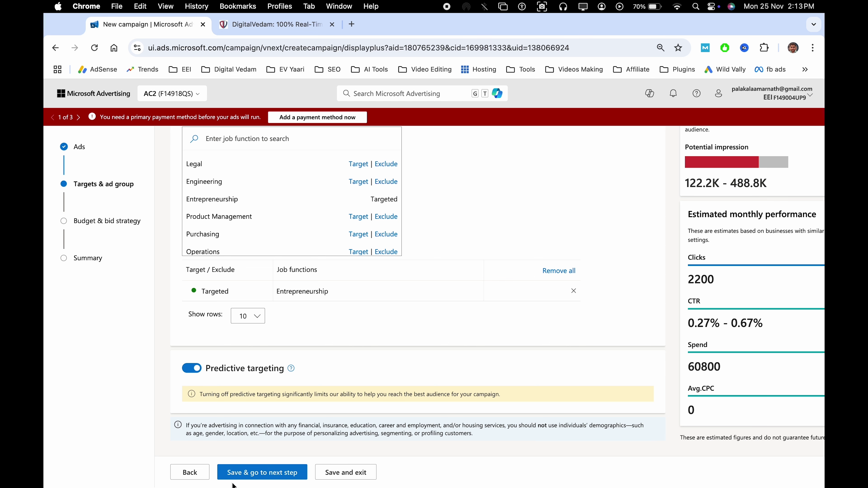
click(268, 476)
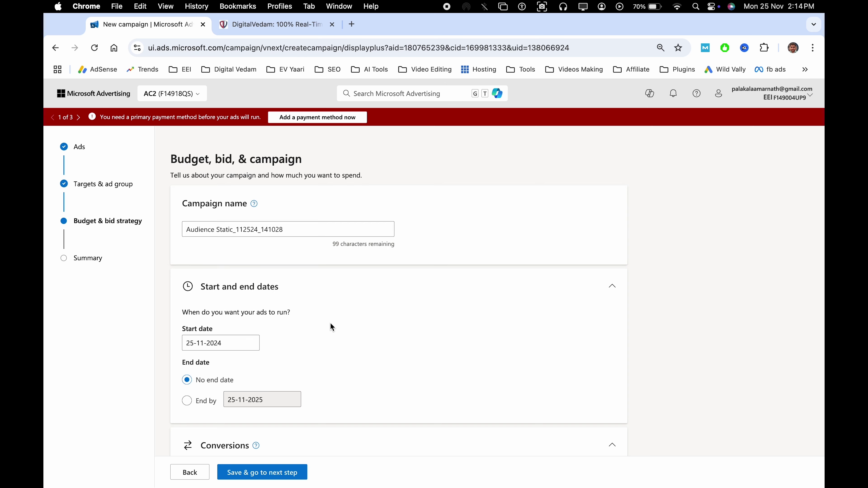
- Review the campaign name, the run dates and the campaign-specific conversion goals, keeping the account "Include in conversions" setting
triple_click(251, 233)
double_click(289, 233)
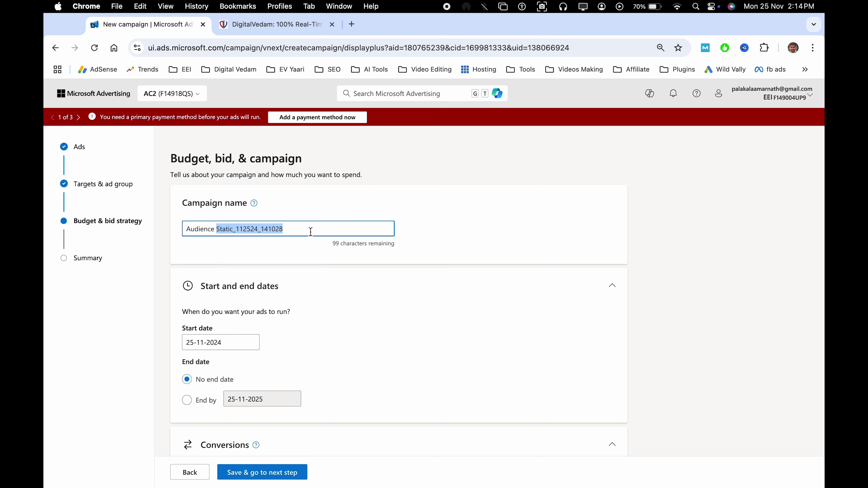
scroll(354, 207, down, 4)
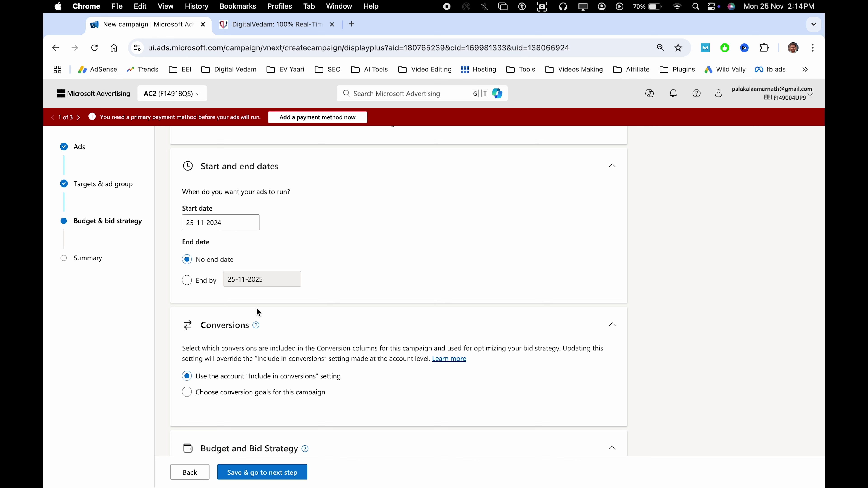
scroll(257, 309, down, 5)
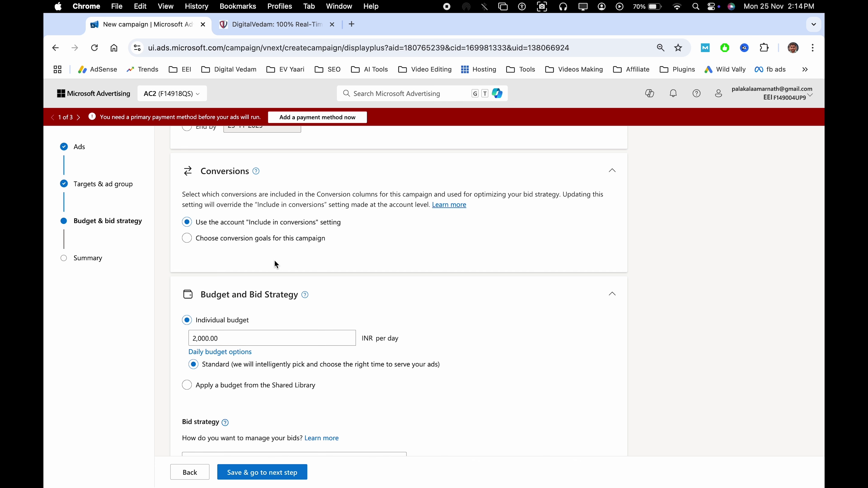
click(202, 241)
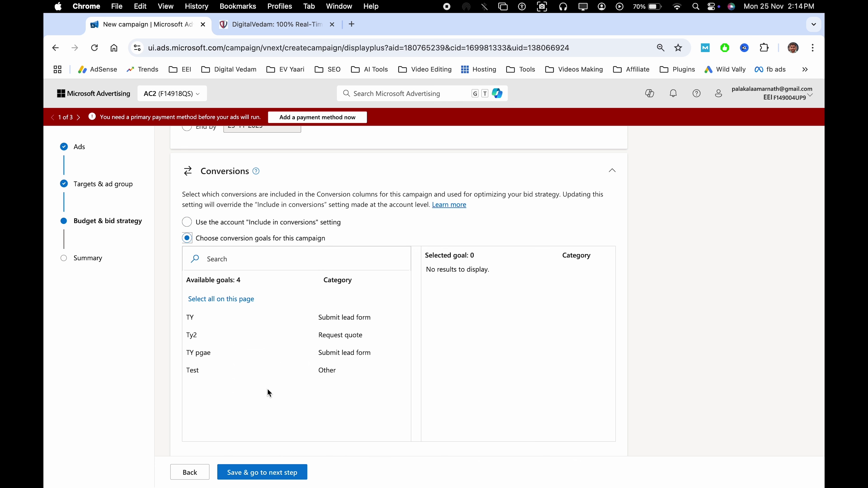
click(187, 223)
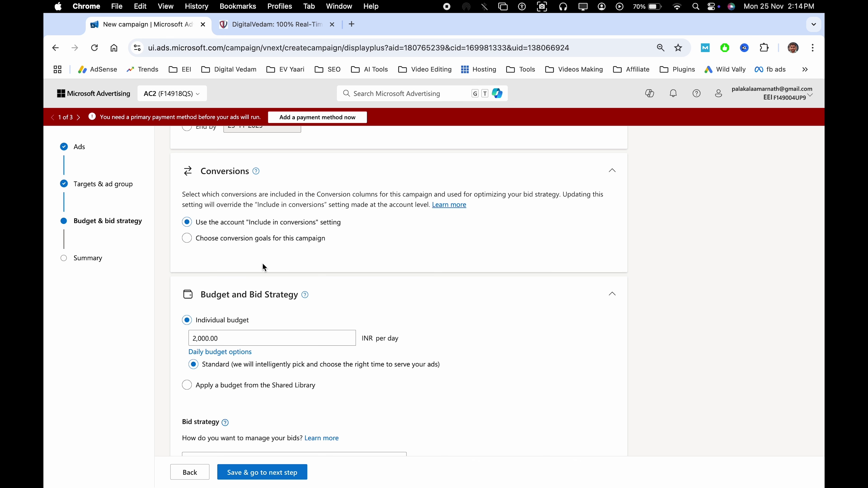
- Set the campaign's individual budget to 200 INR per day
scroll(264, 268, down, 3)
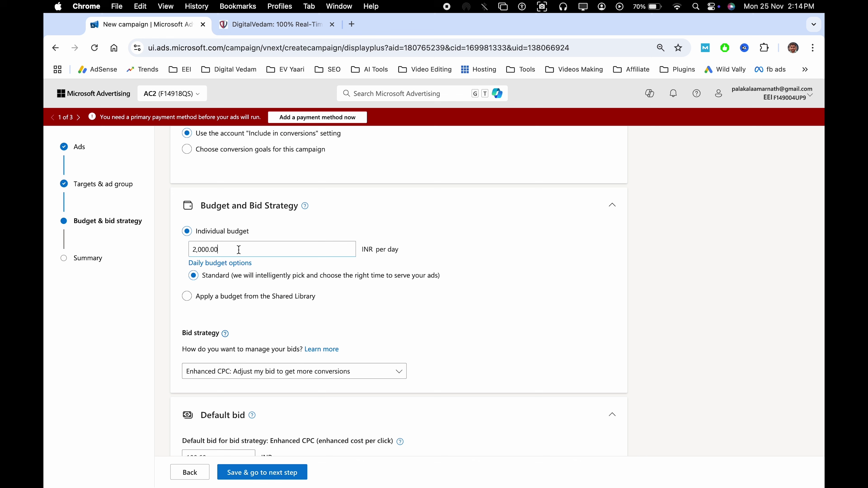
drag(205, 250, 246, 249)
key(BackSpace)
key(Left)
key(Left)
key(BackSpace)
- Try the Maximize Conversions bid strategy and its option to set a target cost per acquisition
scroll(239, 306, down, 2)
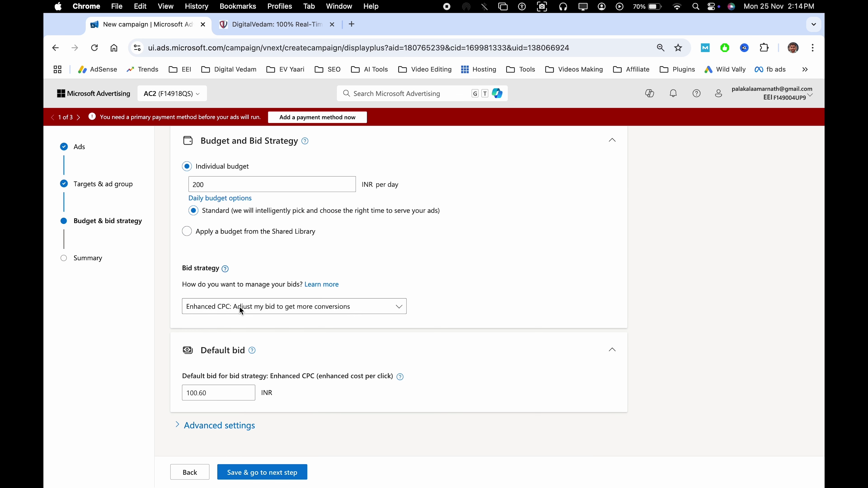
click(260, 308)
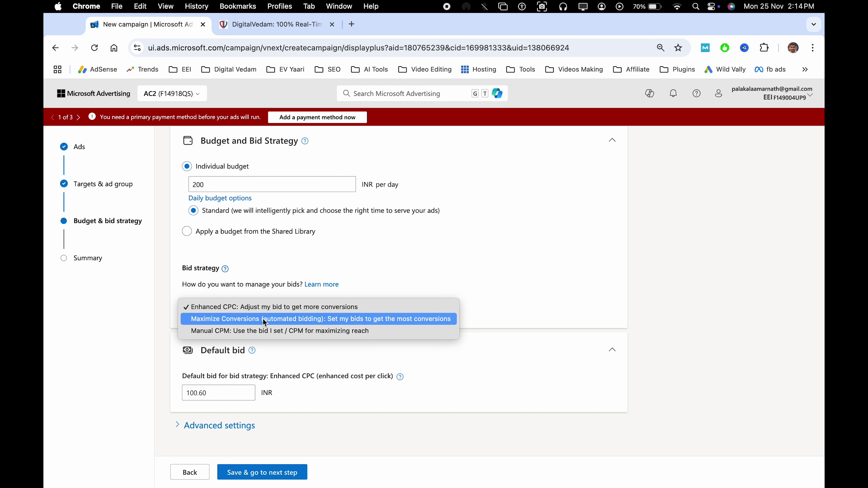
click(236, 322)
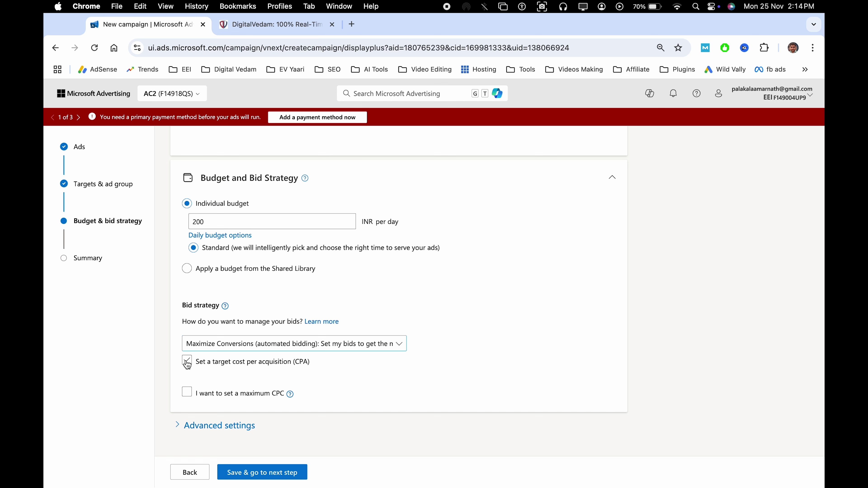
click(187, 362)
click(187, 362)
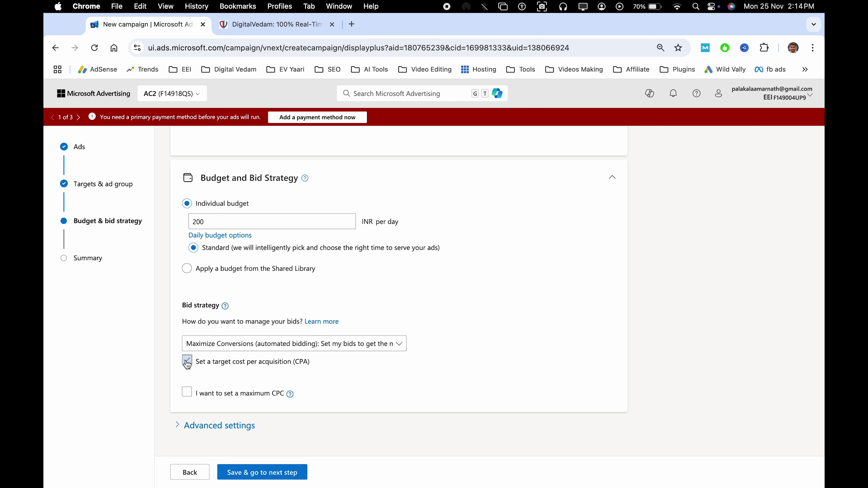
- Set the bid strategy to Manual CPM for maximizing reach with a default bid of 120 INR
click(235, 345)
click(242, 357)
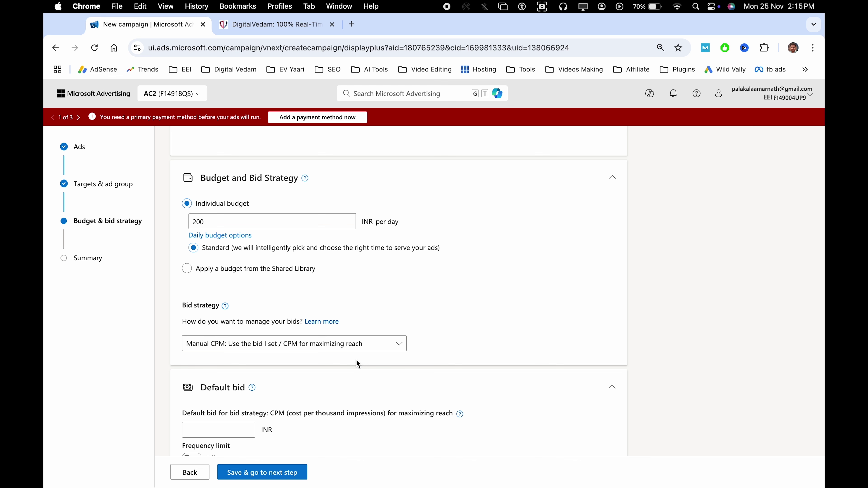
scroll(356, 360, down, 3)
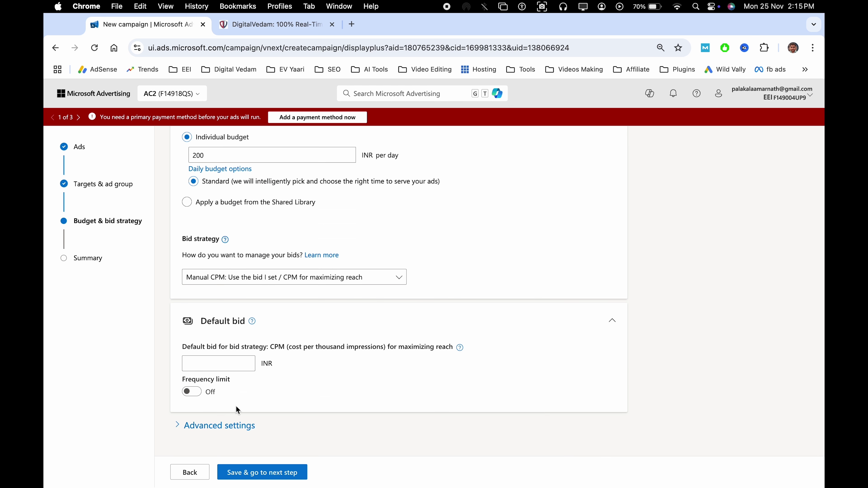
click(213, 364)
click(391, 319)
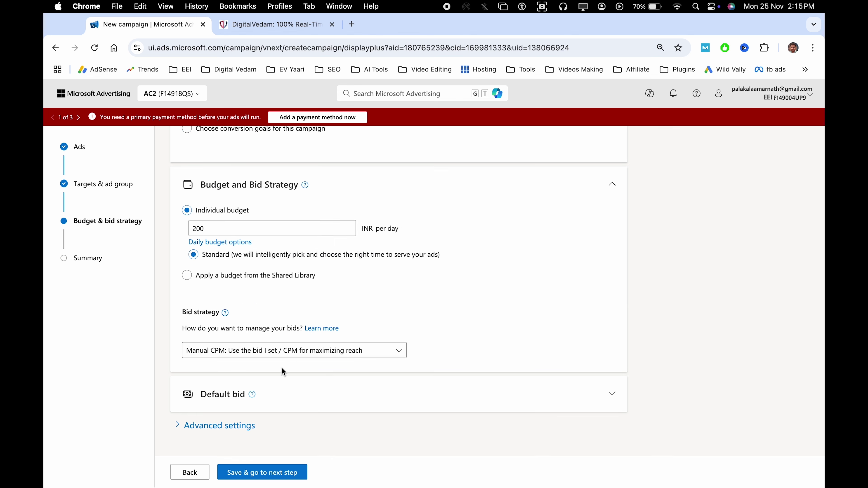
click(230, 396)
click(233, 363)
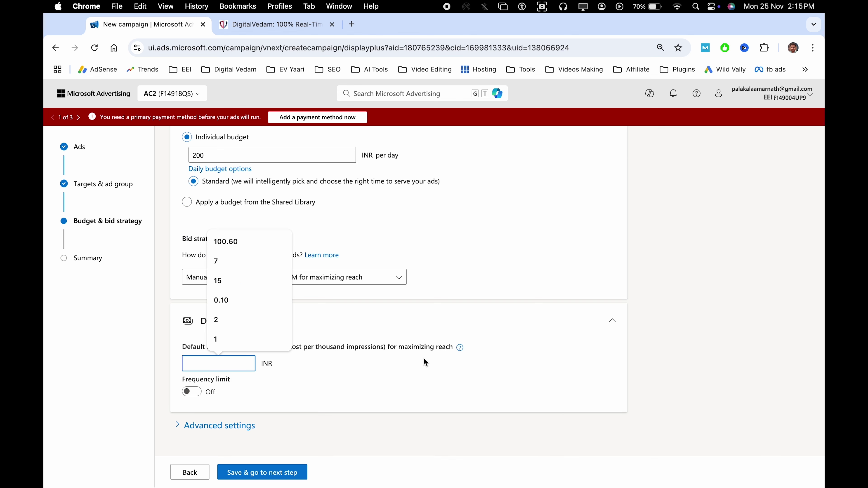
click(654, 376)
click(225, 368)
text(120)
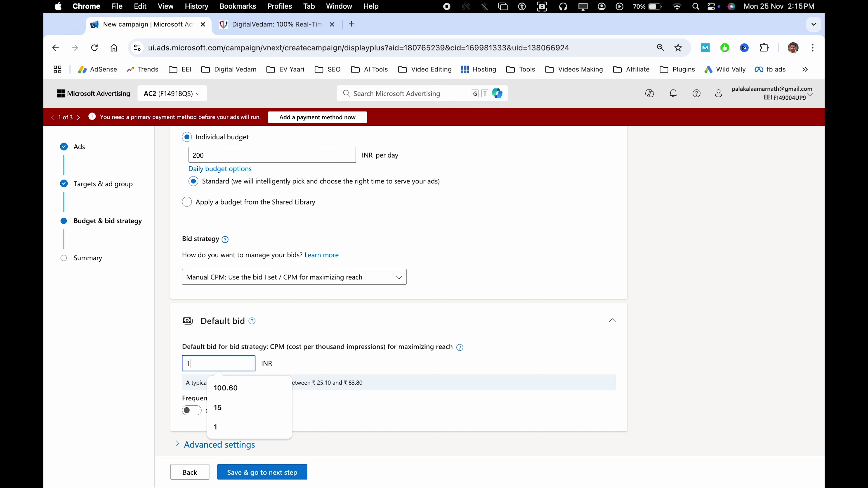
click(690, 353)
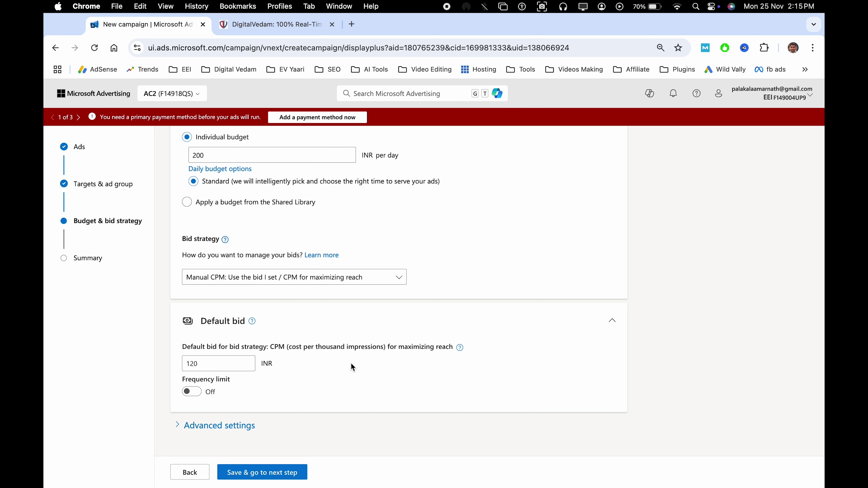
- Turn on the frequency limit and restrict the ads to 1 time per day for each potential customer
click(191, 392)
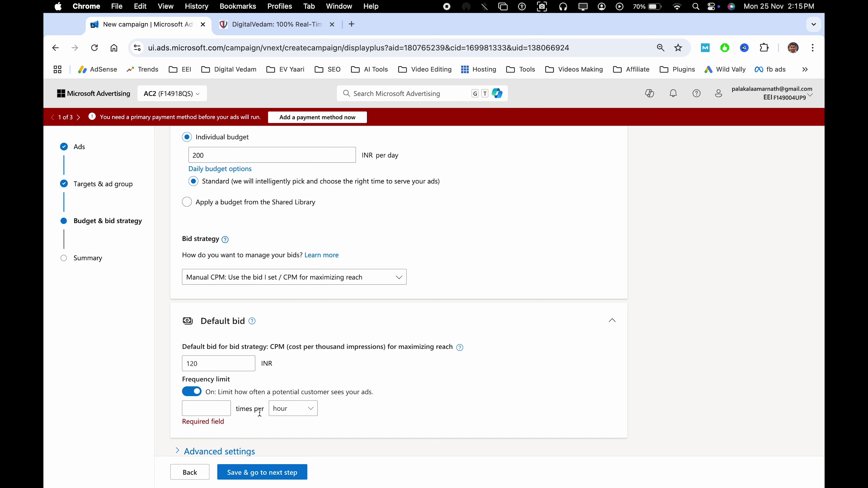
click(208, 405)
scroll(207, 405, down, 1)
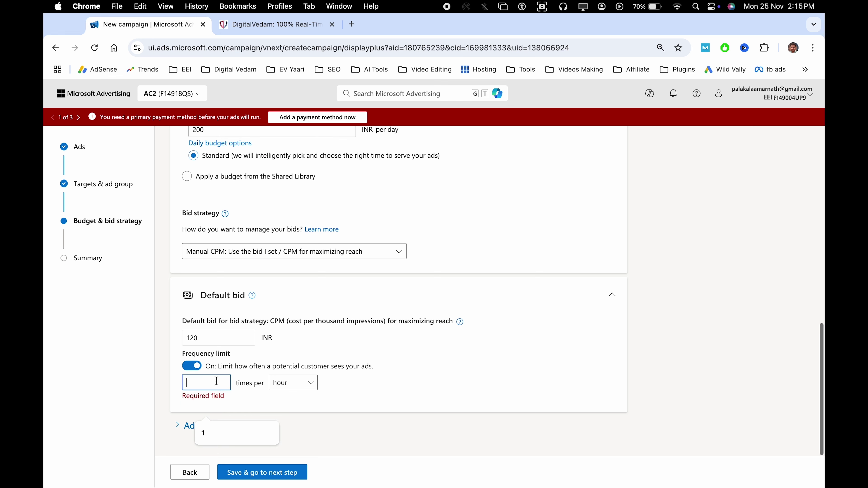
click(197, 383)
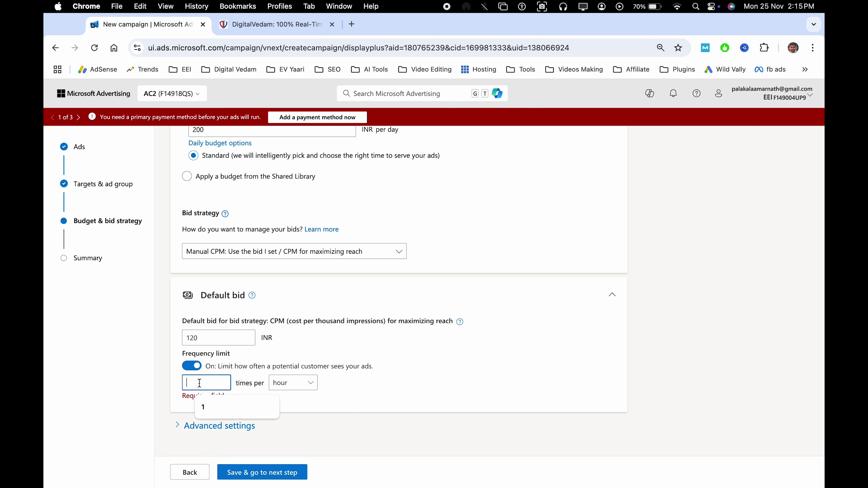
click(293, 383)
click(304, 415)
click(207, 382)
text(1)
scroll(343, 409, up, 1)
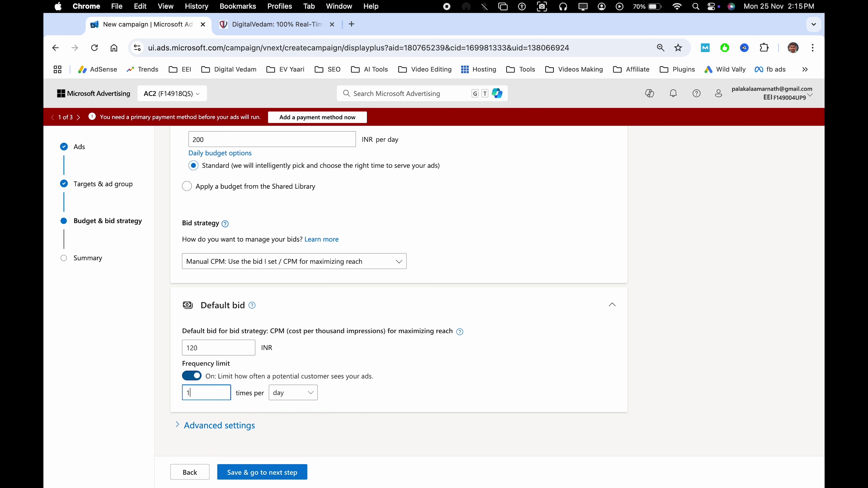
click(422, 404)
- Expand the ad schedule in the advanced settings and view the targeted days options, keeping All days
click(231, 430)
scroll(360, 343, down, 2)
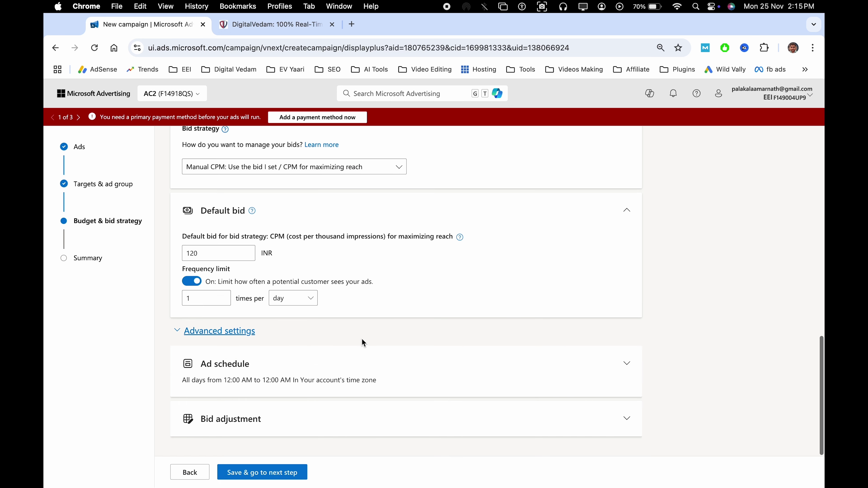
click(294, 370)
scroll(377, 241, down, 5)
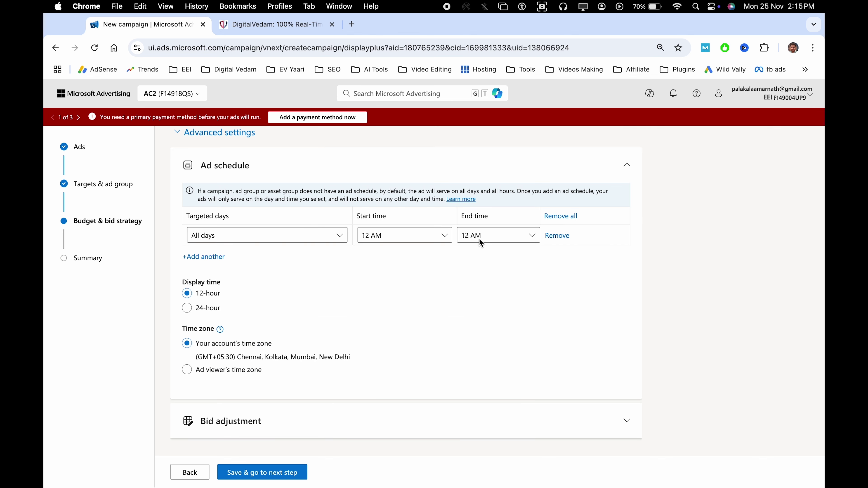
click(251, 238)
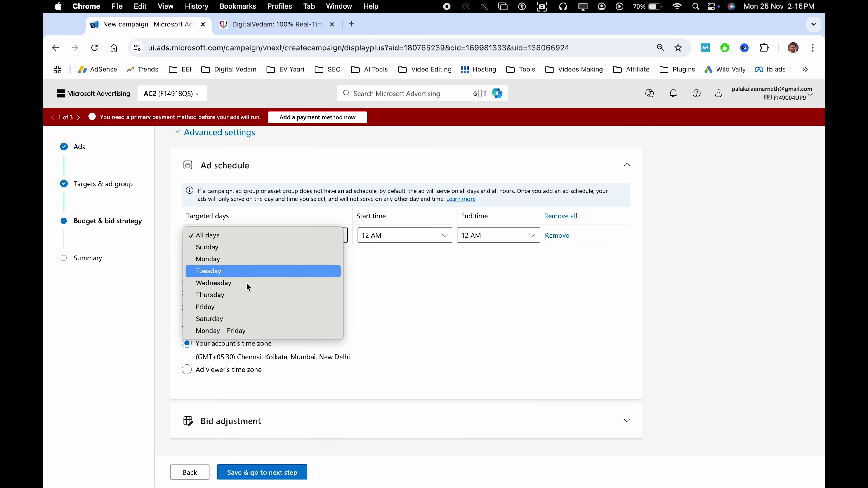
click(437, 295)
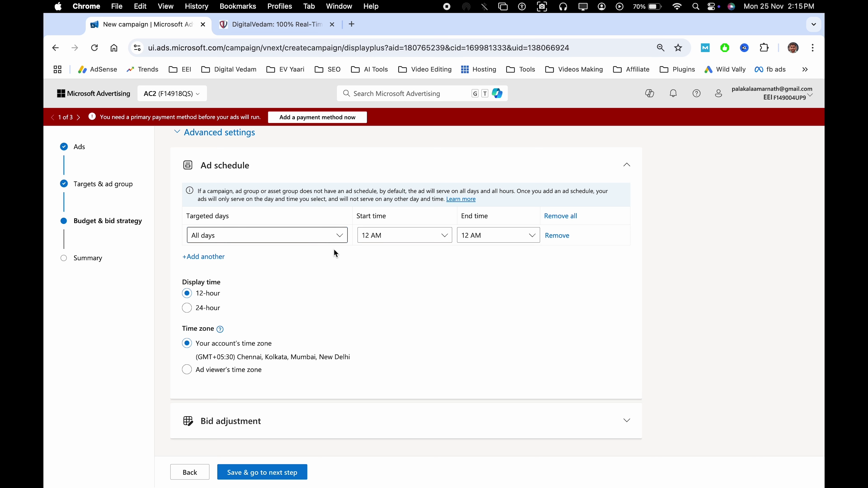
- Expand the bid adjustment settings and switch the 18-24 age group's adjustment to Decrease by
click(327, 413)
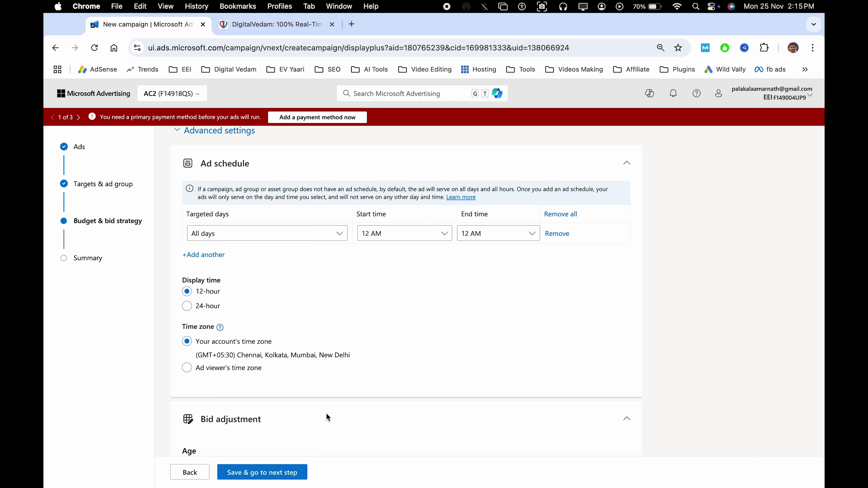
scroll(357, 359, down, 10)
scroll(349, 287, up, 5)
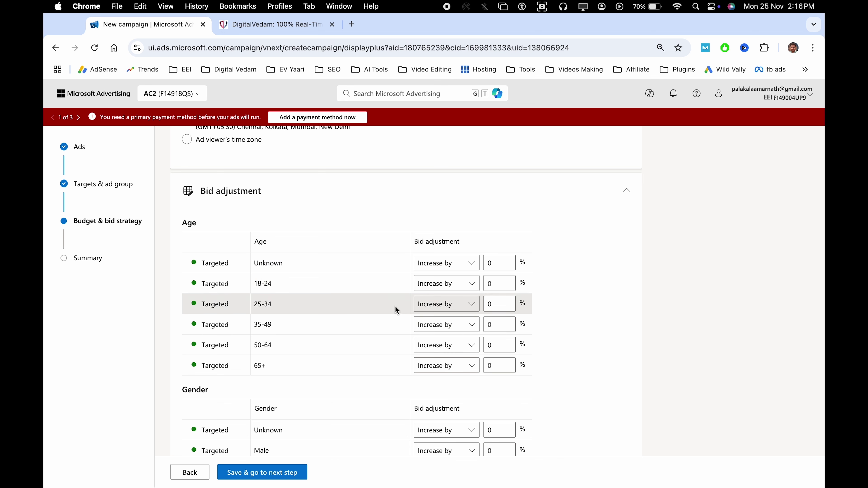
click(449, 284)
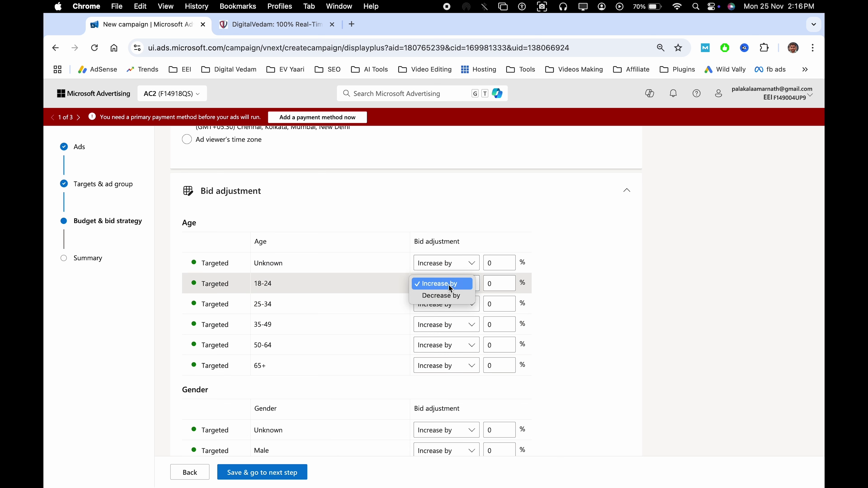
click(453, 300)
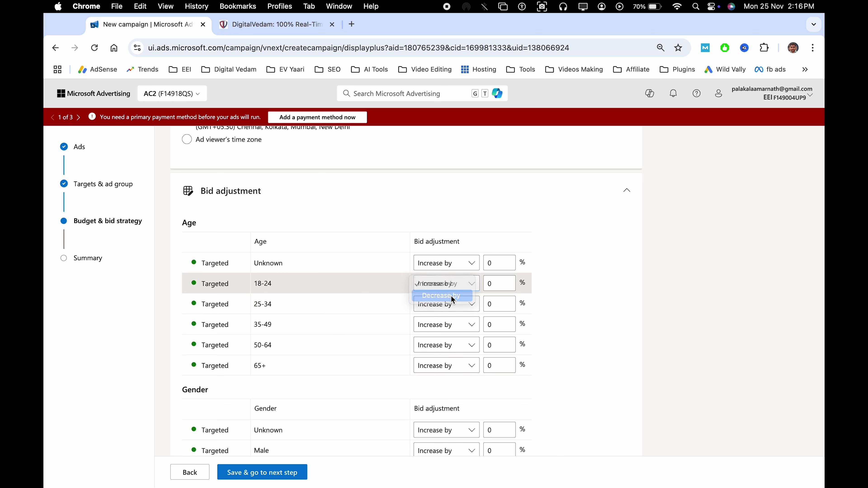
double_click(489, 284)
- Review the bid adjustment options for age, gender, location, company, industry, job function and audience
scroll(413, 295, down, 5)
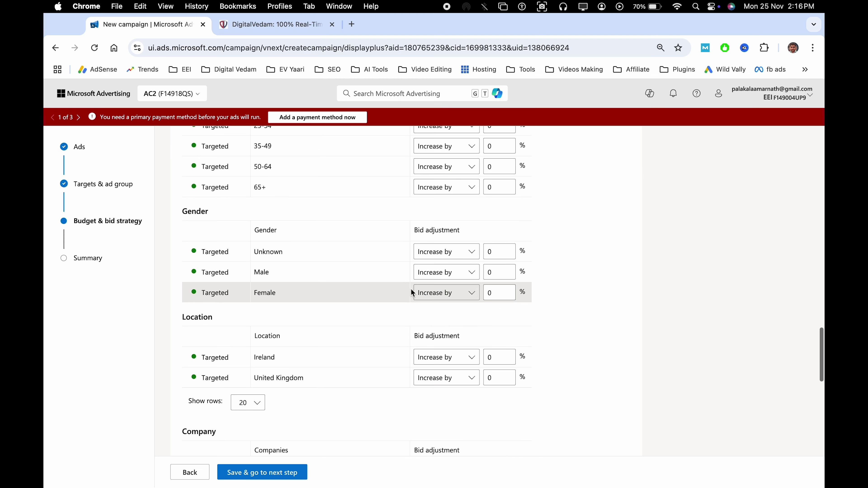
scroll(366, 342, down, 2)
scroll(366, 342, down, 2)
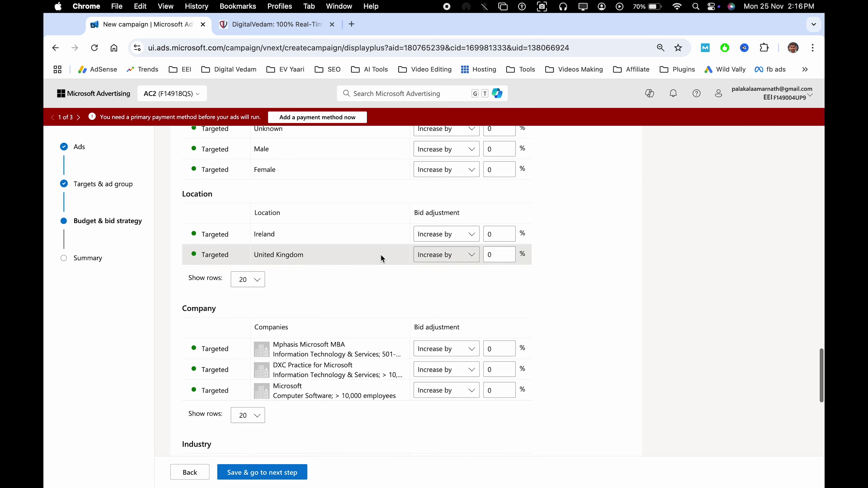
scroll(381, 321, down, 4)
scroll(354, 328, down, 5)
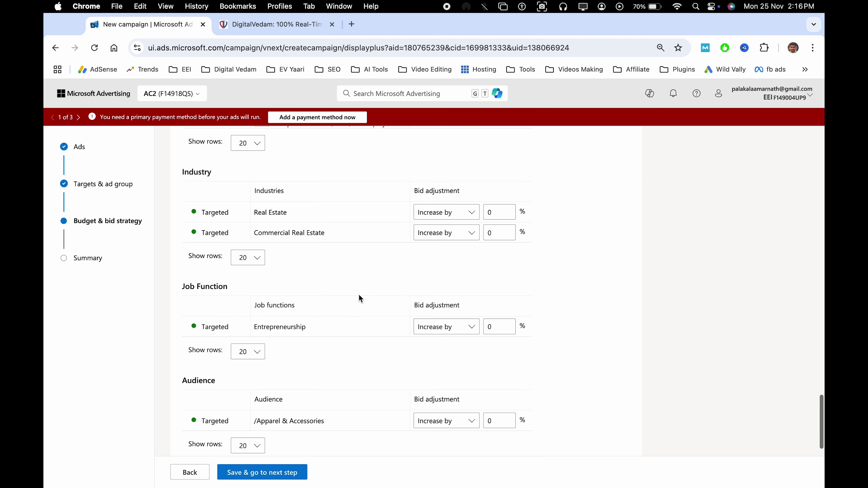
scroll(353, 335, down, 1)
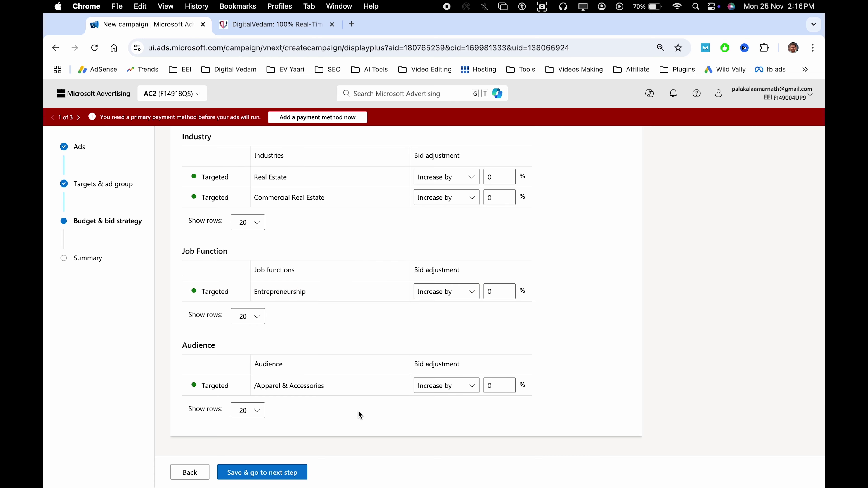
scroll(374, 332, up, 15)
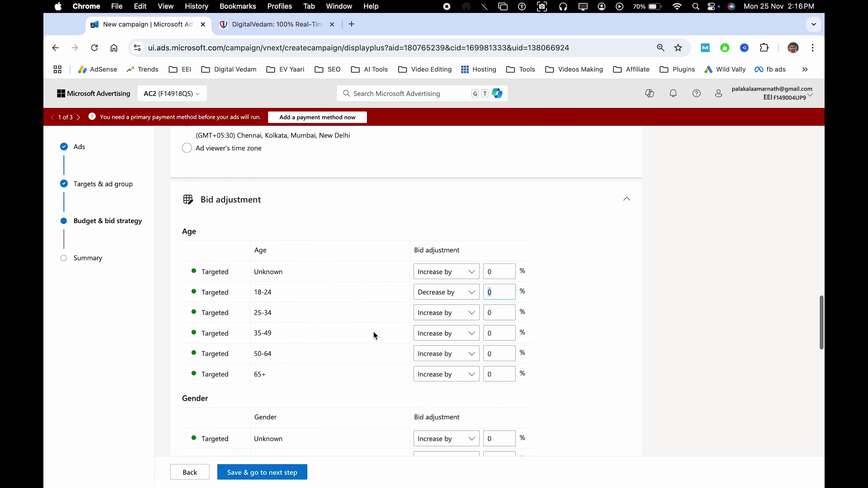
scroll(373, 332, down, 15)
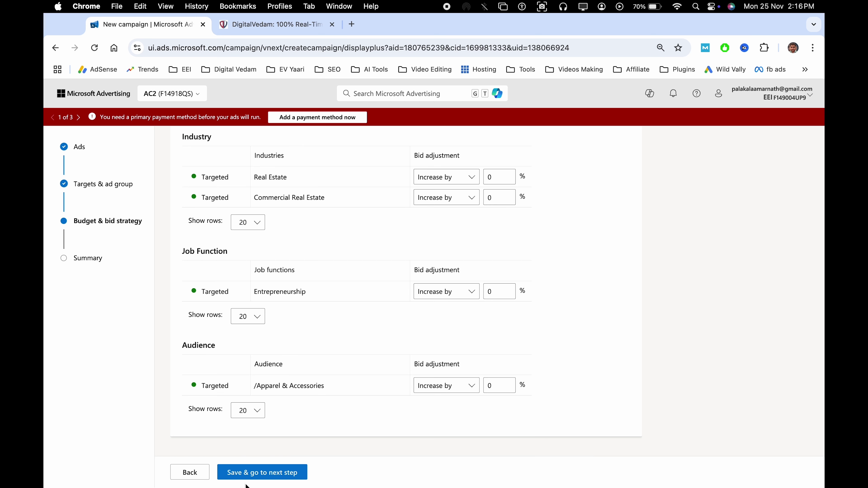
- Save the budget and bid strategy, review the campaign summary, and finish with the Don't go live option
click(240, 474)
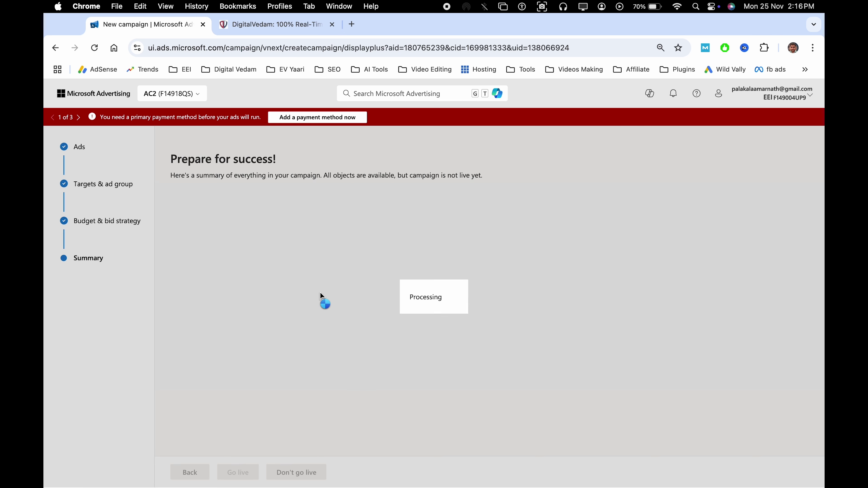
scroll(290, 329, down, 8)
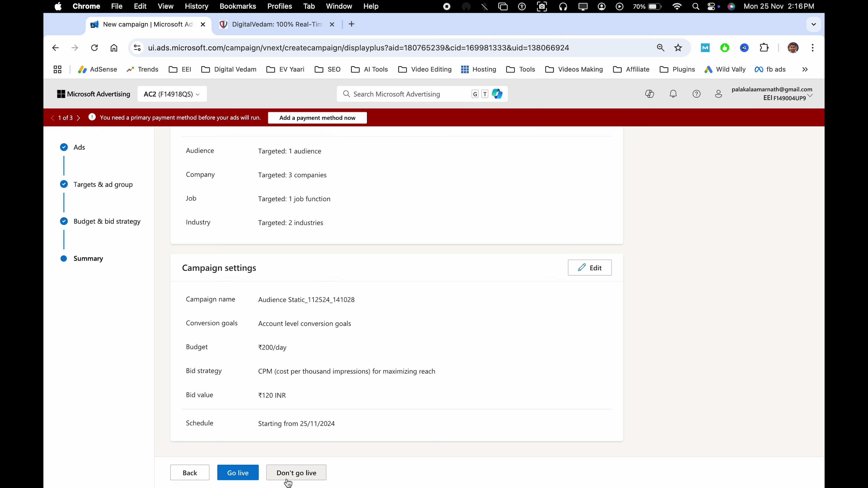
click(302, 480)
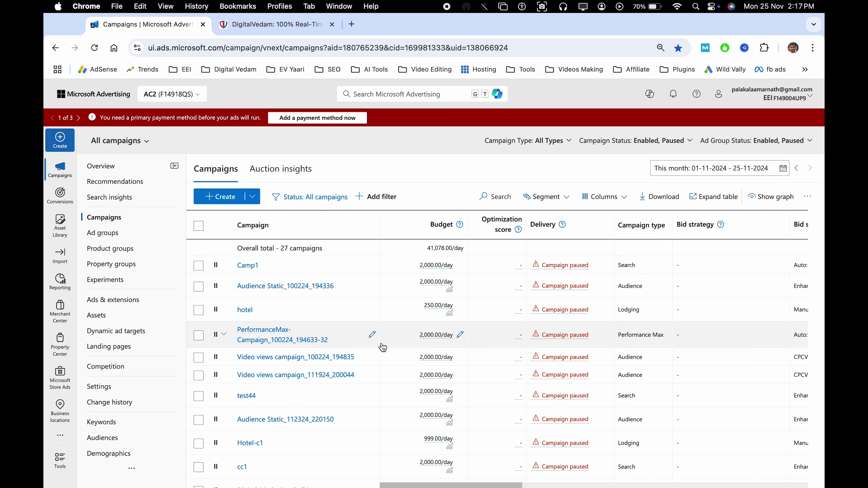
- Start creating a new Audience campaign with Display ads as the ad type
click(224, 197)
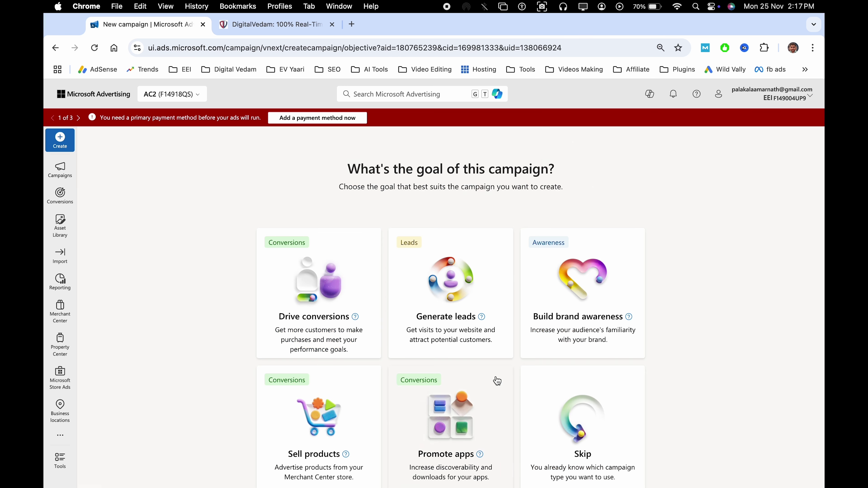
scroll(640, 327, down, 10)
click(640, 328)
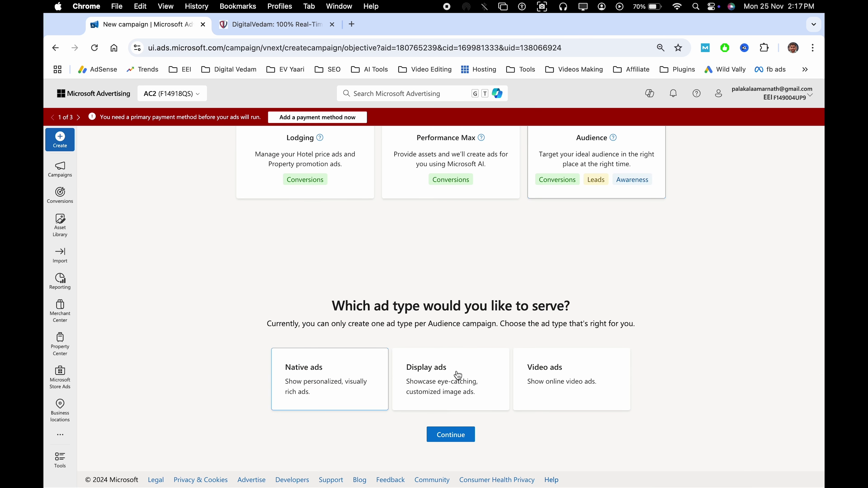
click(479, 389)
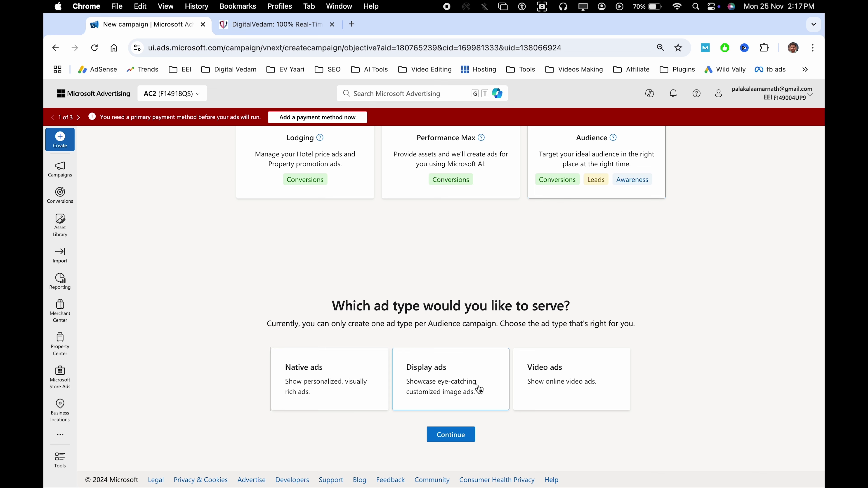
click(450, 435)
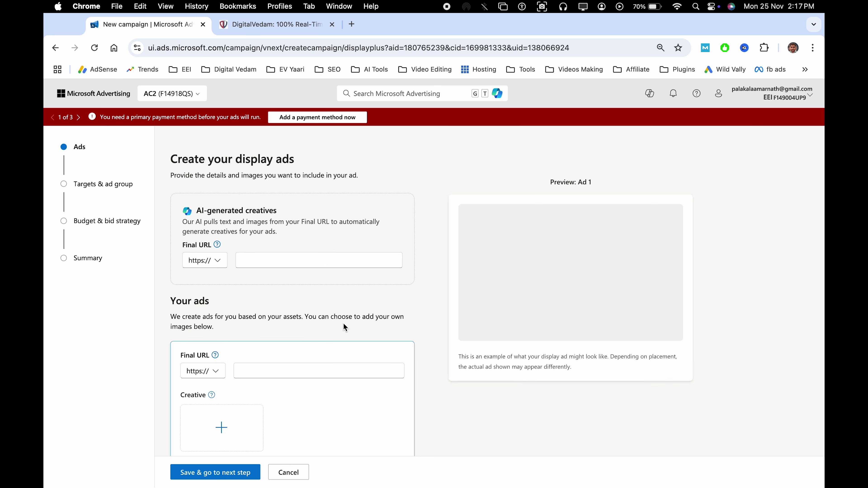
- Enter digitalvedam.com/ as the final URL for the AI-generated creatives
click(261, 261)
text(digitalvedam.com/)
click(454, 280)
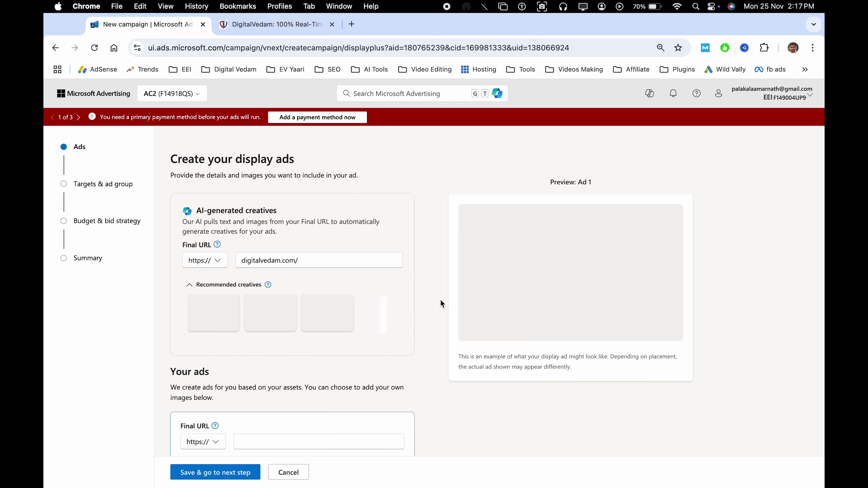
- Open the recommended creatives, check the selected display placements, and create the ads from them
scroll(440, 299, down, 1)
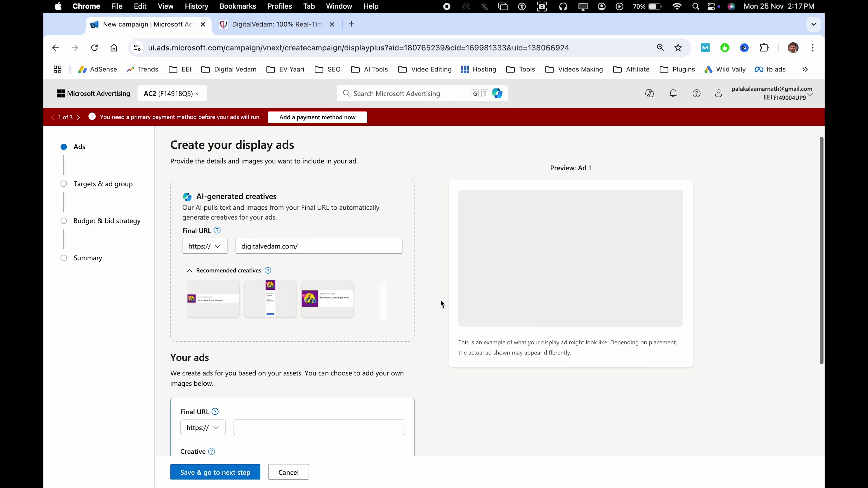
scroll(285, 323, down, 3)
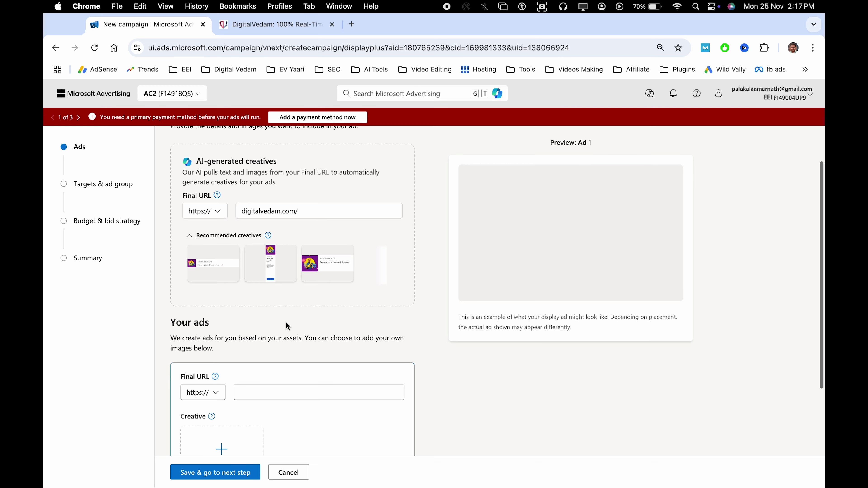
click(266, 263)
scroll(372, 331, down, 8)
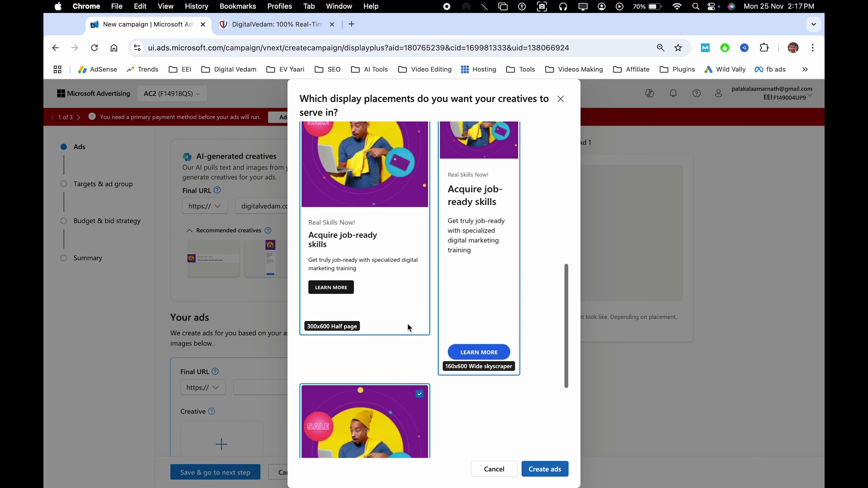
click(547, 469)
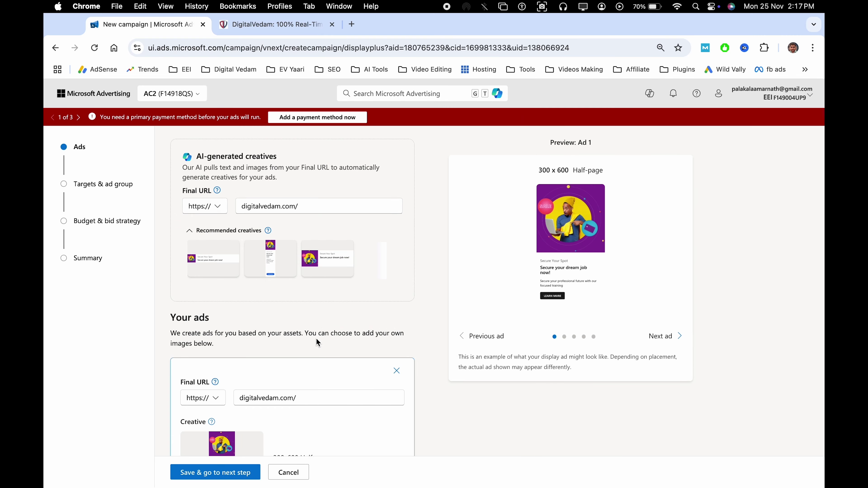
- Preview the created display ads one after another, and save them to continue to the targets and ad group
click(663, 338)
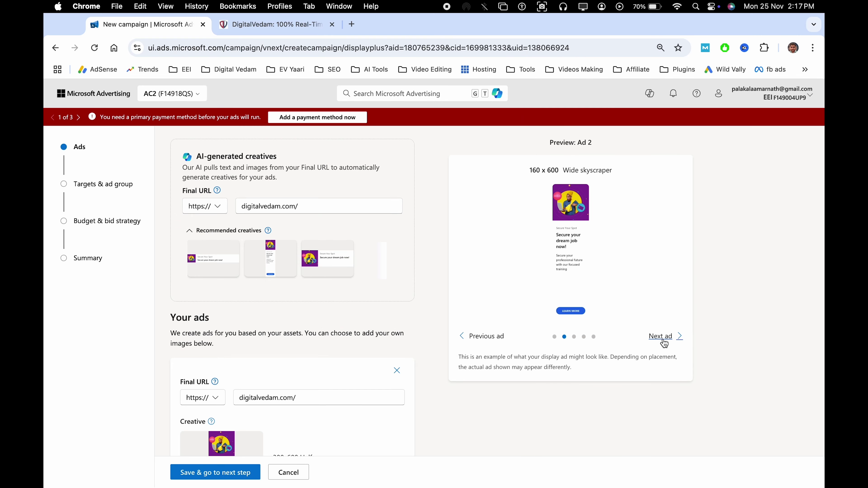
click(662, 338)
click(663, 338)
click(663, 338)
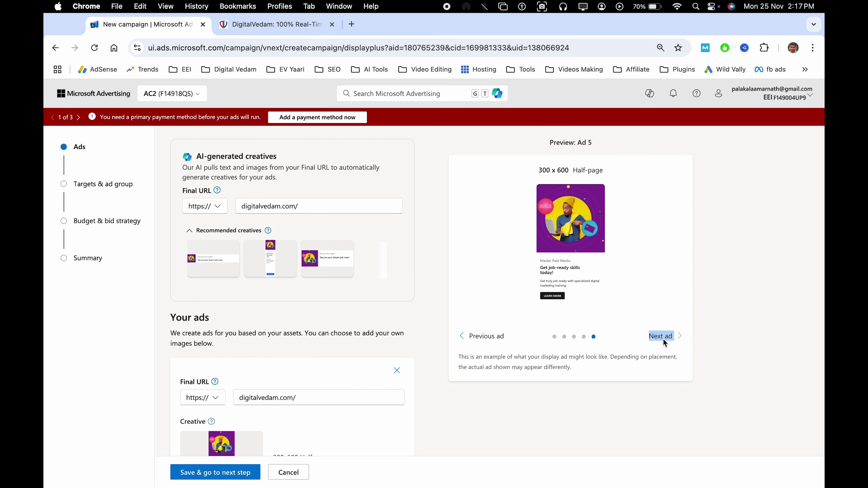
scroll(362, 325, down, 10)
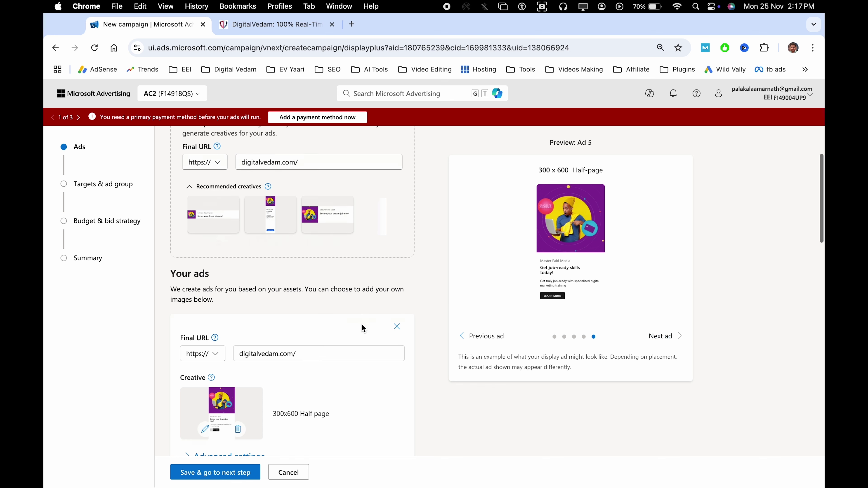
click(208, 473)
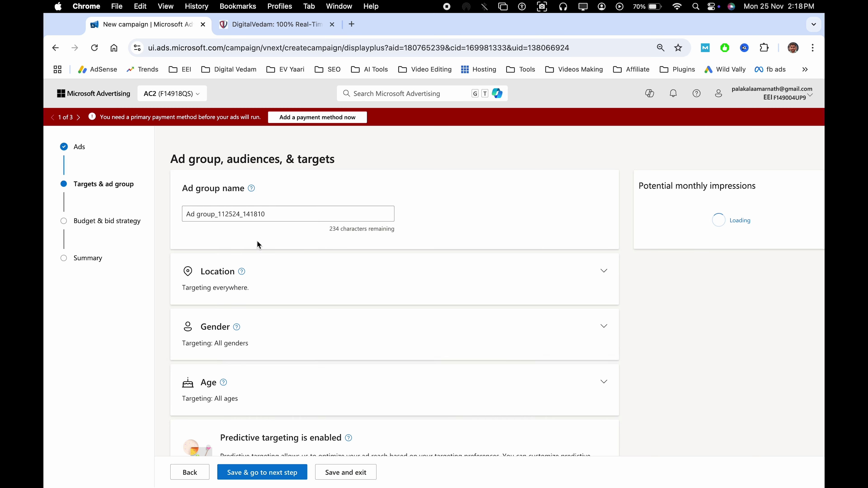
- Expand the ad group's location, gender and age targeting sections to review their options
click(314, 281)
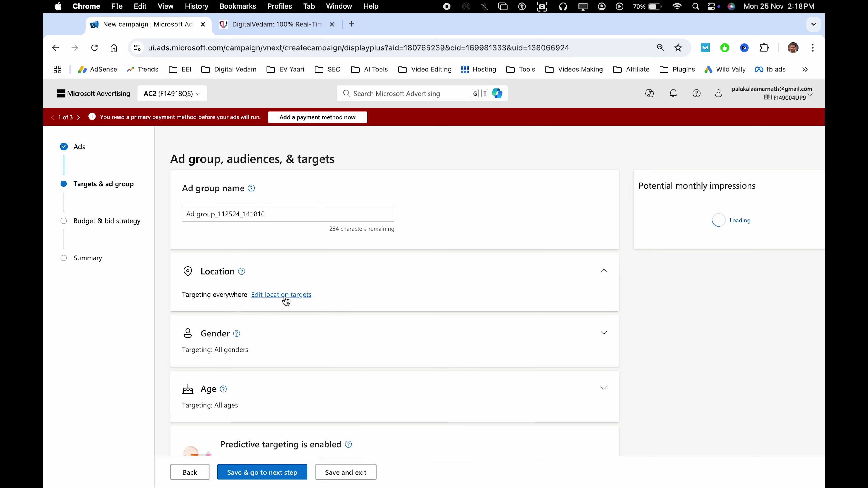
scroll(399, 303, down, 3)
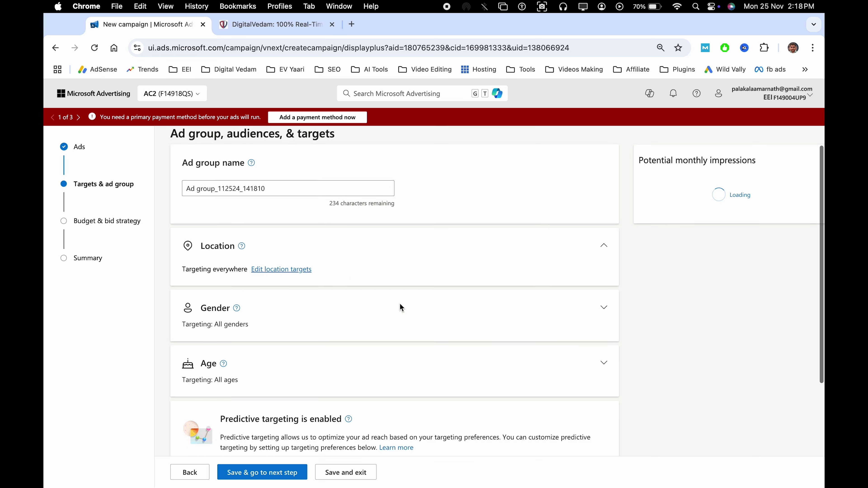
click(325, 248)
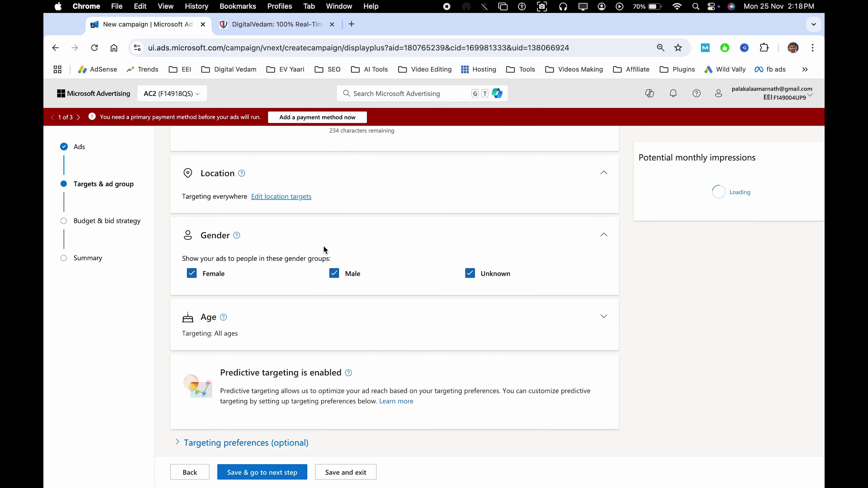
click(297, 335)
scroll(297, 335, down, 3)
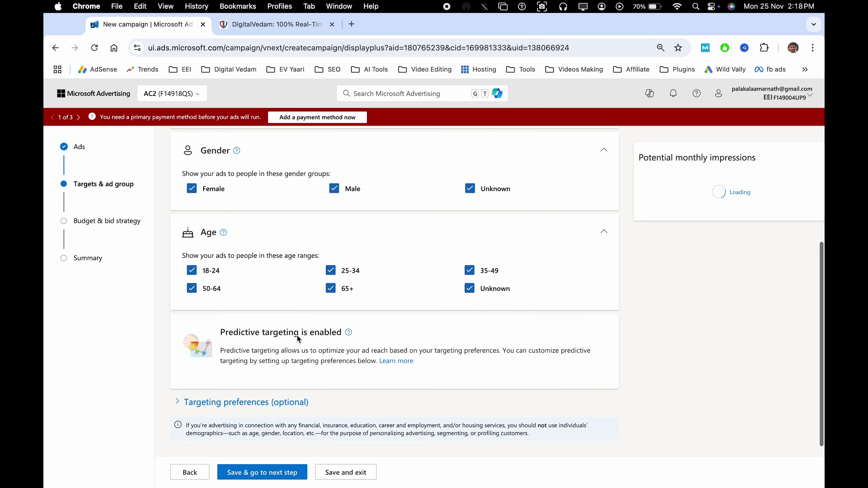
- Expand the optional targeting preferences and add Autos & Vehicles from the in-market audiences to the ad group's audience
click(260, 403)
scroll(333, 382, down, 5)
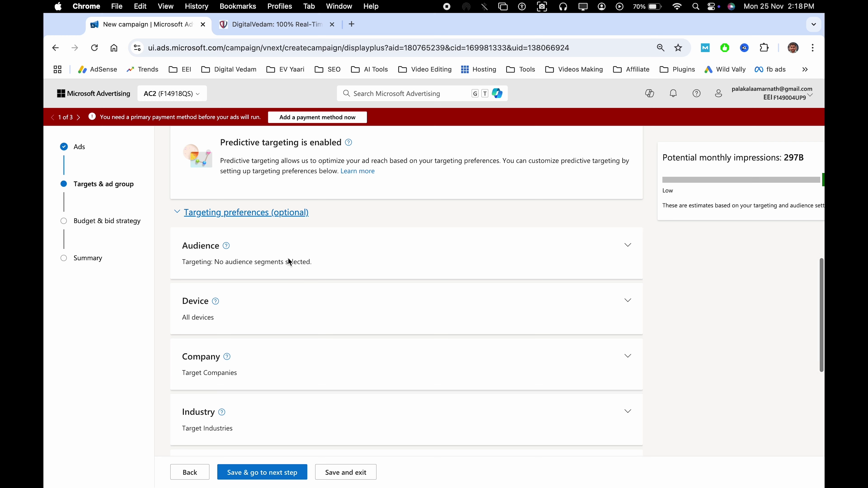
click(342, 249)
click(247, 275)
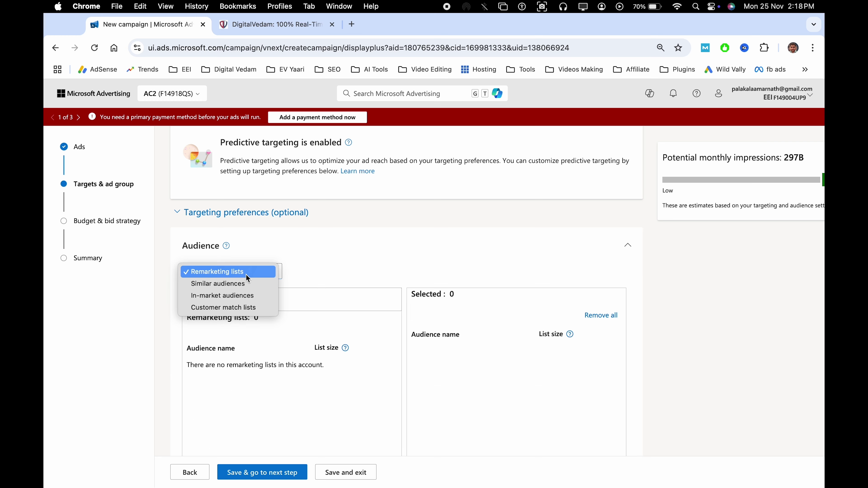
click(254, 298)
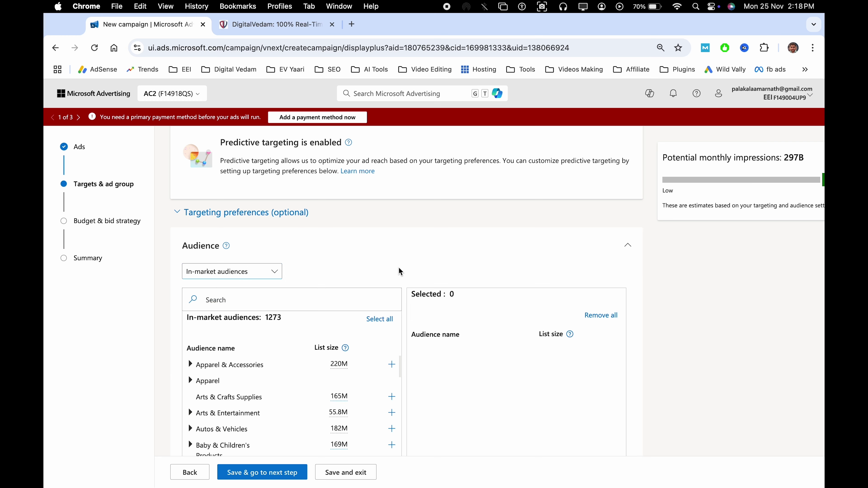
scroll(398, 270, down, 5)
click(392, 291)
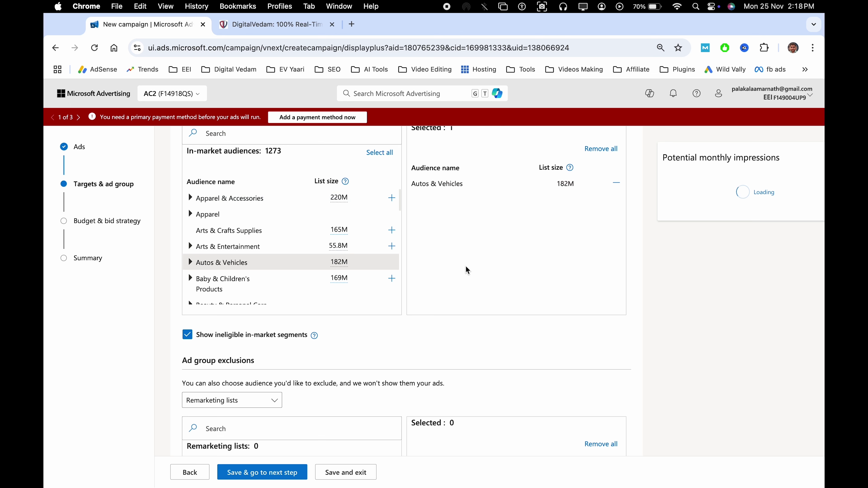
scroll(466, 266, down, 5)
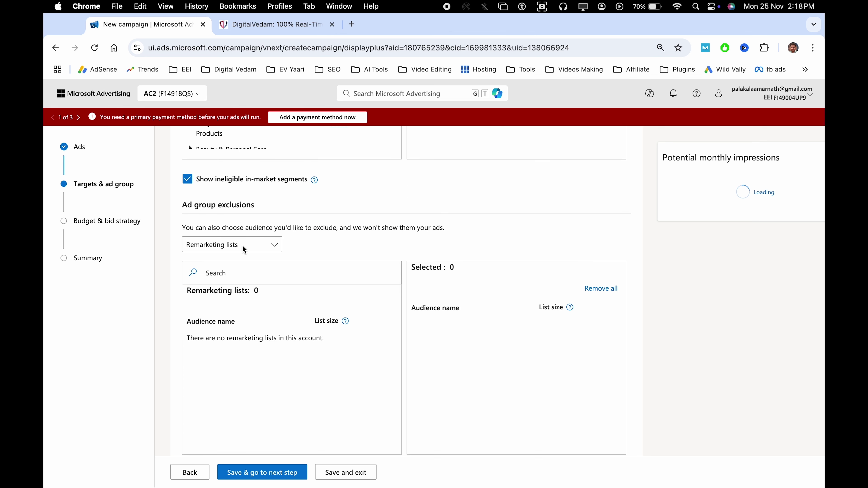
- Switch the ad group exclusions list to Similar audiences, and expand the device targeting
click(242, 245)
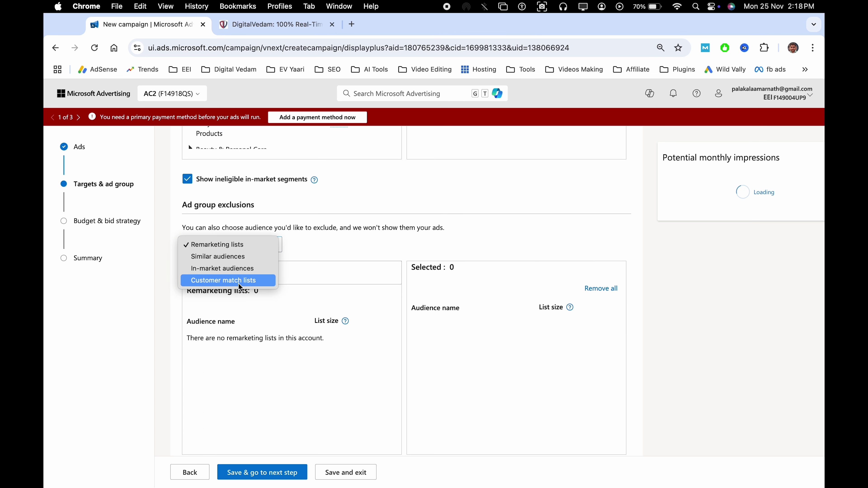
click(211, 257)
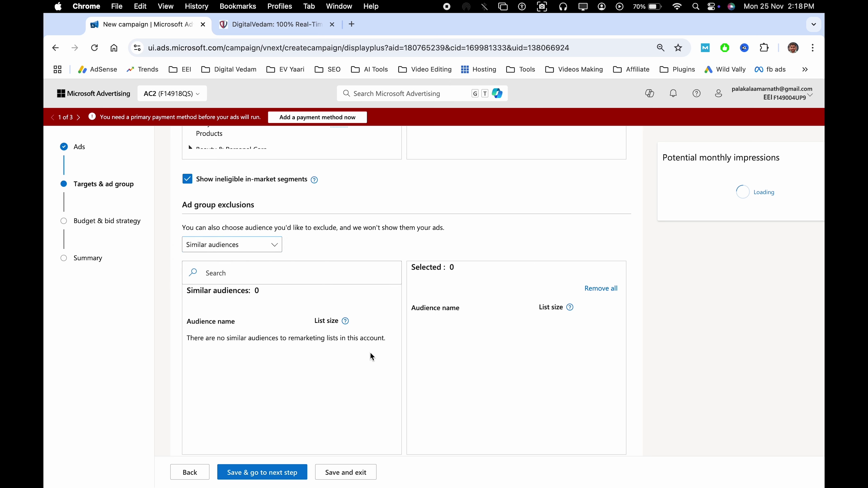
scroll(373, 358, down, 5)
click(305, 274)
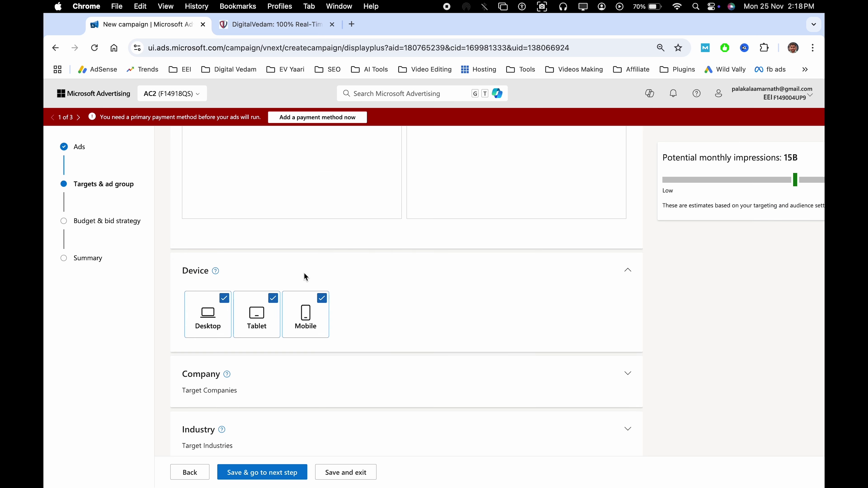
- Expand the industry, job function and ad schedule sections, and save the targeting to continue to the budget and bid strategy
scroll(306, 276, down, 5)
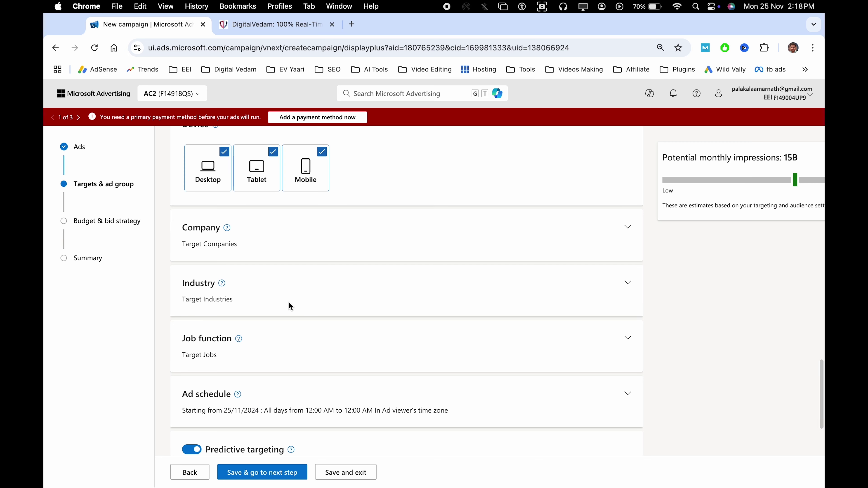
click(277, 298)
scroll(277, 300, down, 5)
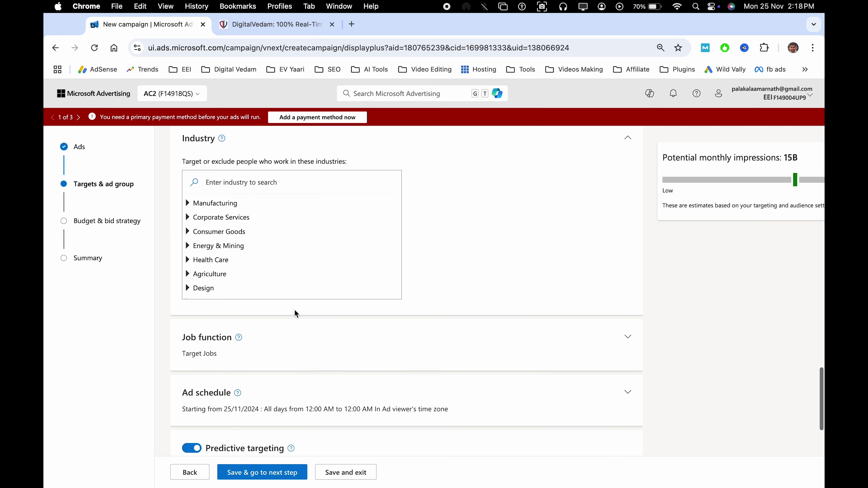
scroll(296, 273, down, 3)
click(301, 278)
scroll(305, 290, down, 4)
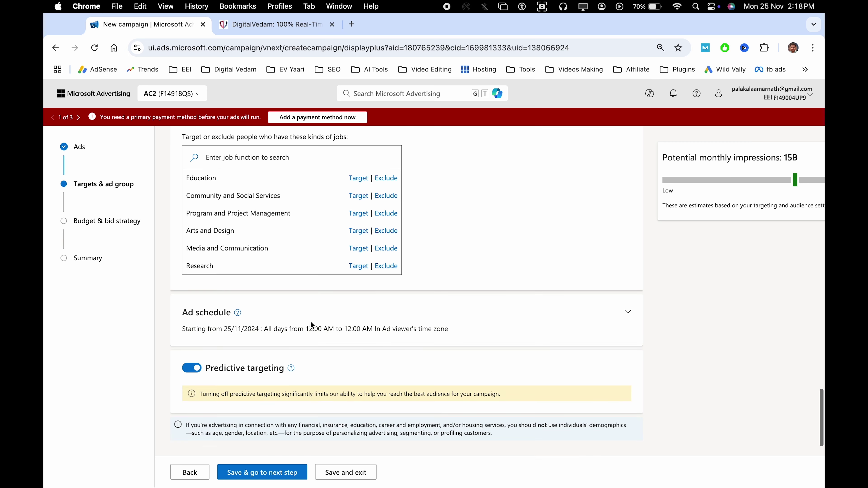
click(310, 321)
scroll(313, 342, down, 10)
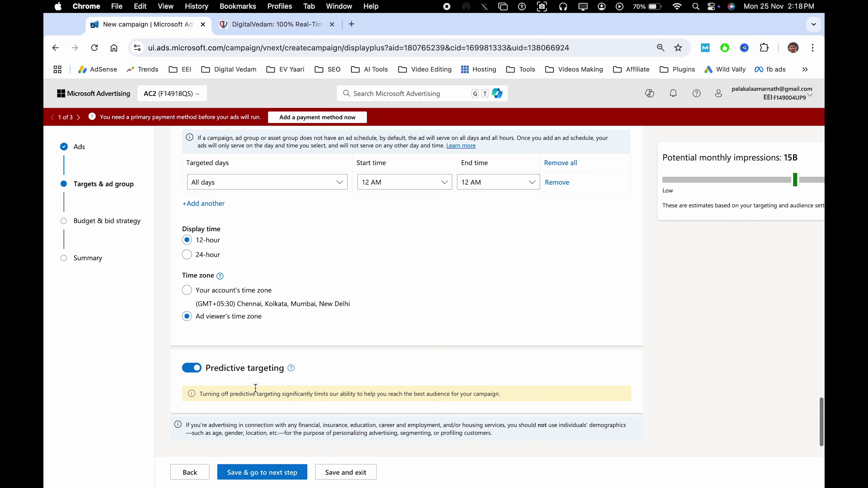
click(254, 475)
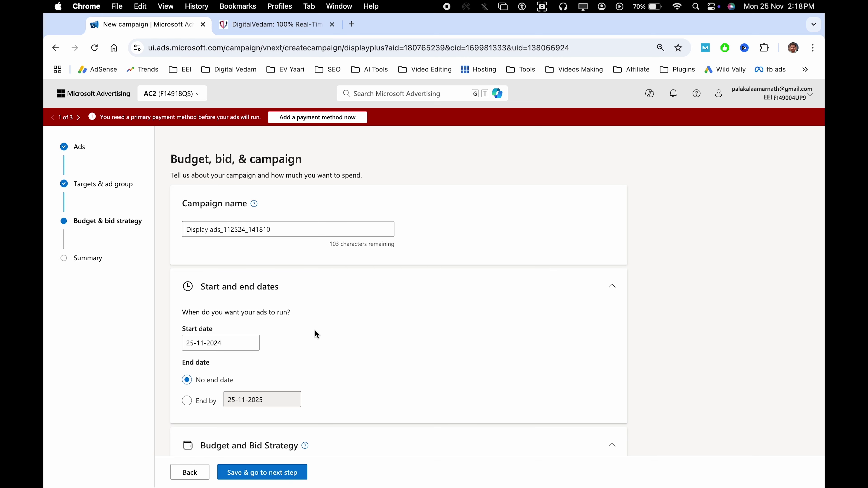
- Check the display campaign's budget and bid settings and its summary, and finish the campaign without taking it live
scroll(315, 334, down, 5)
scroll(291, 294, down, 3)
scroll(283, 274, up, 2)
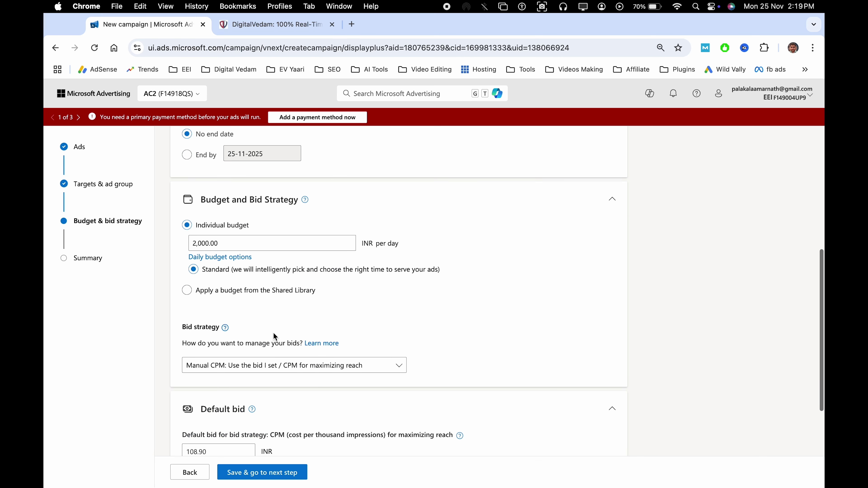
scroll(273, 337, down, 2)
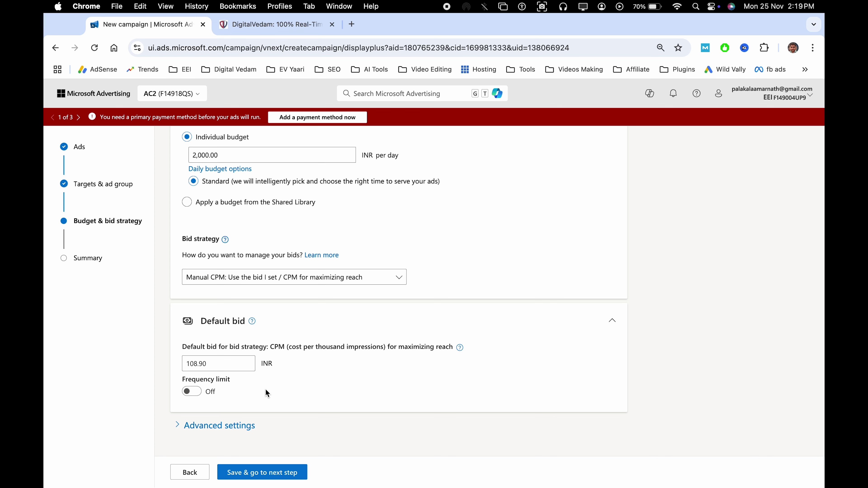
click(270, 472)
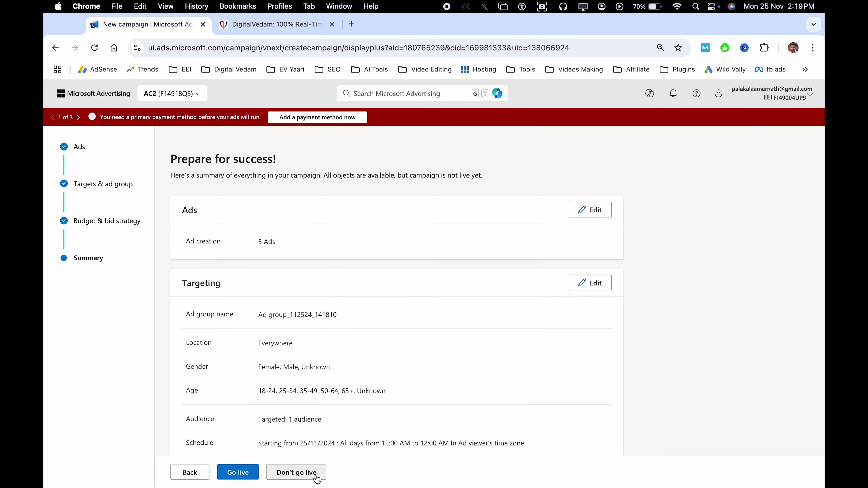
scroll(301, 398, down, 5)
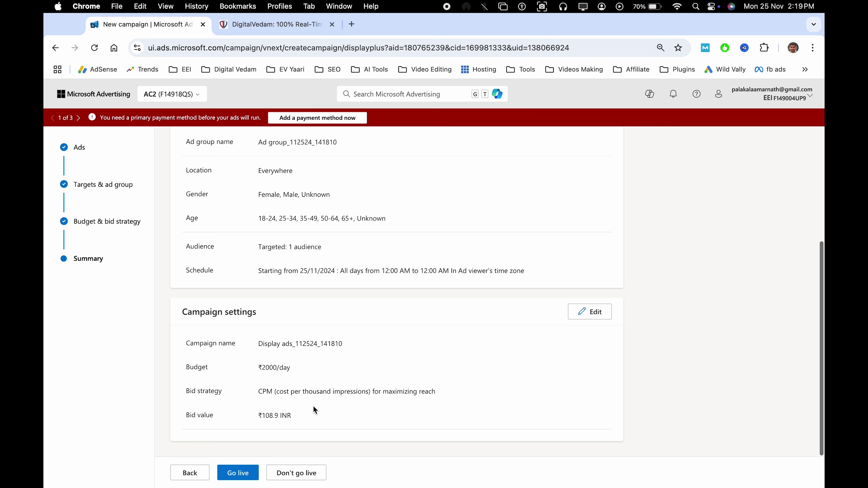
click(297, 476)
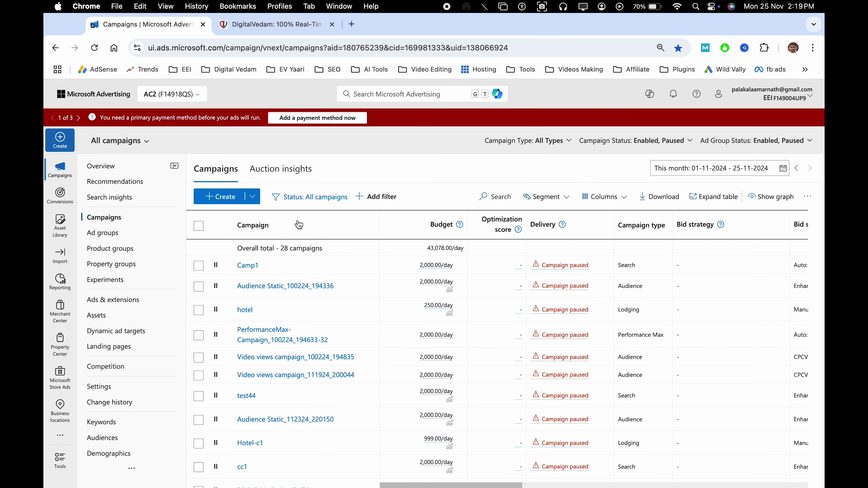
- Start a new campaign without a goal, using the Audience campaign type and Video ads as the ad type
click(219, 198)
scroll(490, 405, down, 3)
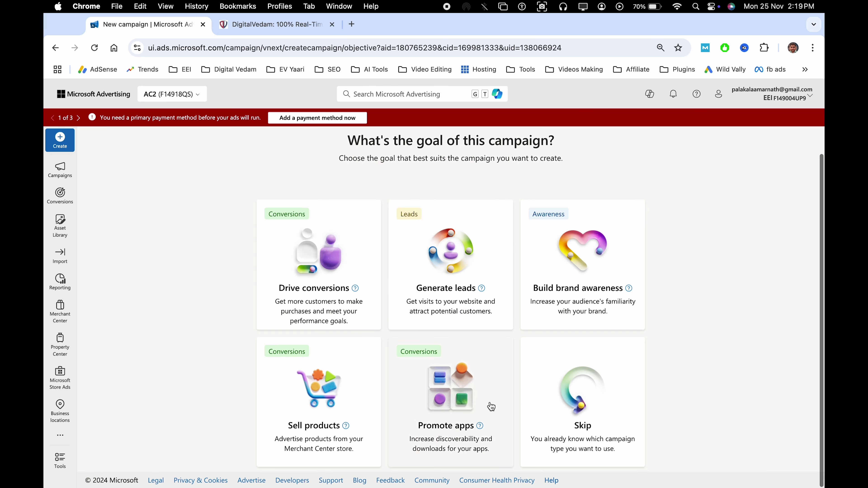
click(613, 419)
click(614, 422)
scroll(580, 308, down, 3)
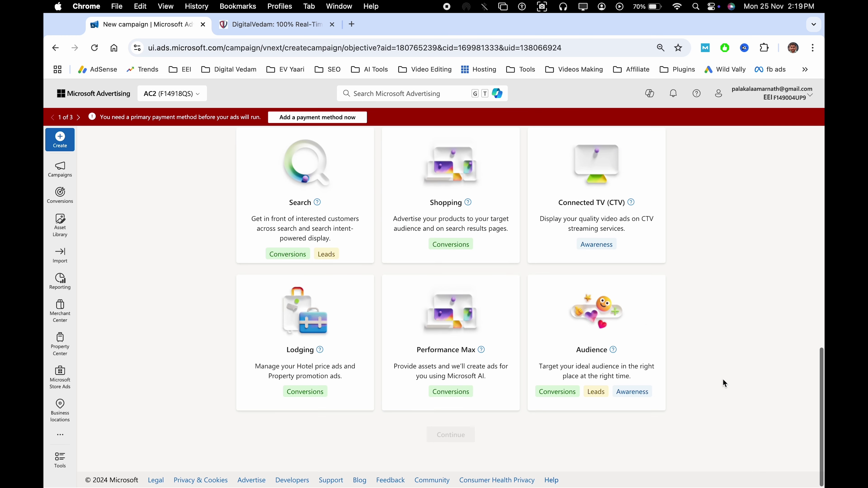
click(566, 370)
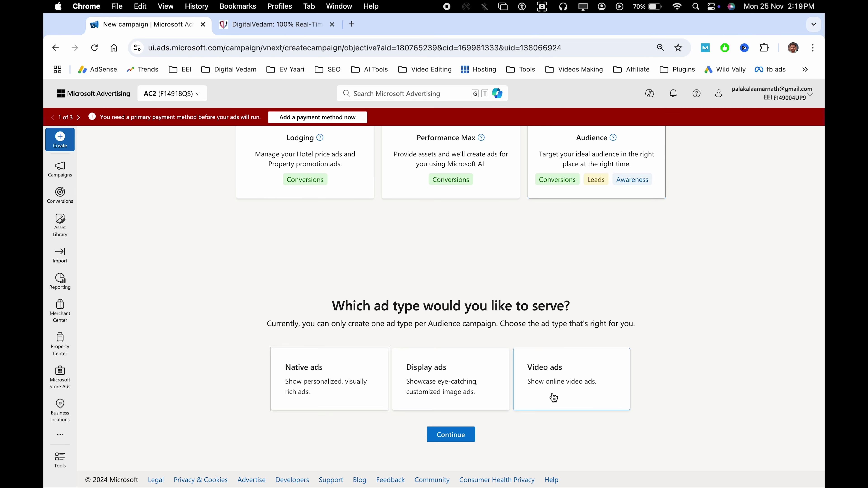
click(448, 436)
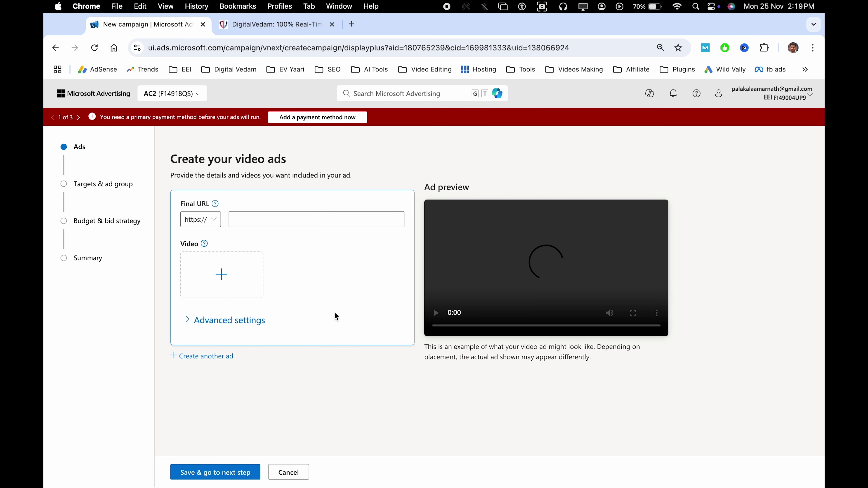
click(267, 218)
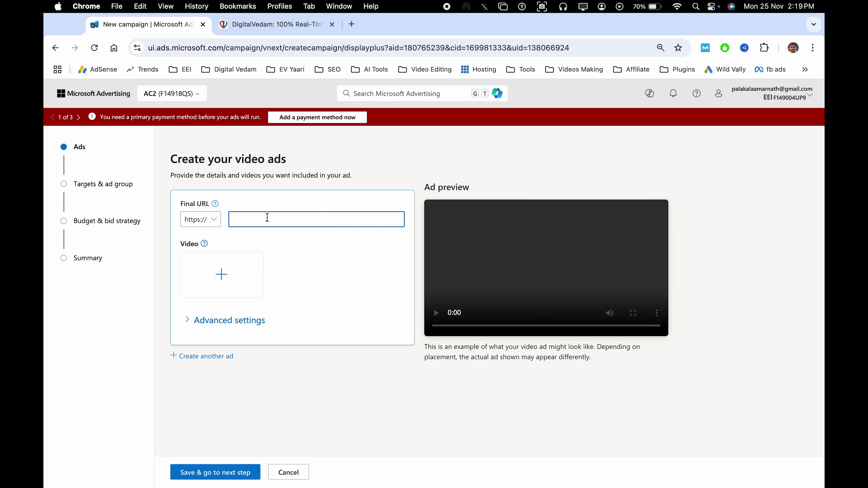
text(digitalvedam.com/)
click(413, 187)
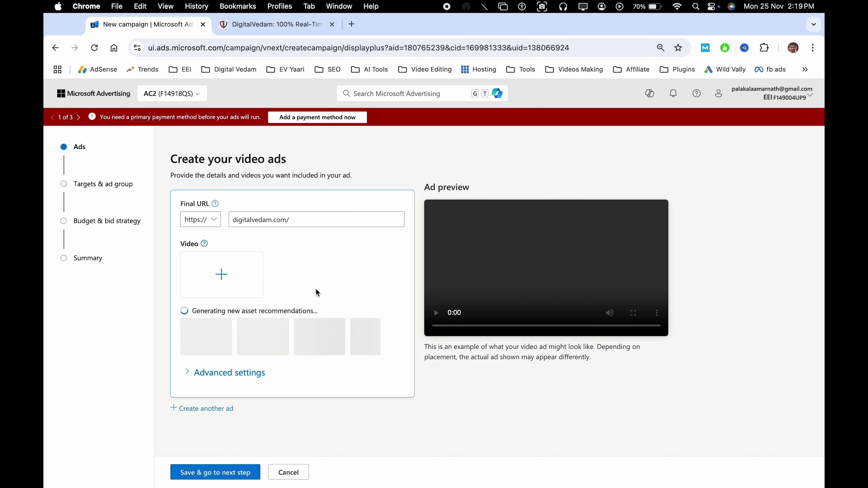
- Check the upload options for the ad's video, and add the existing Find Jobs! video instead
click(227, 280)
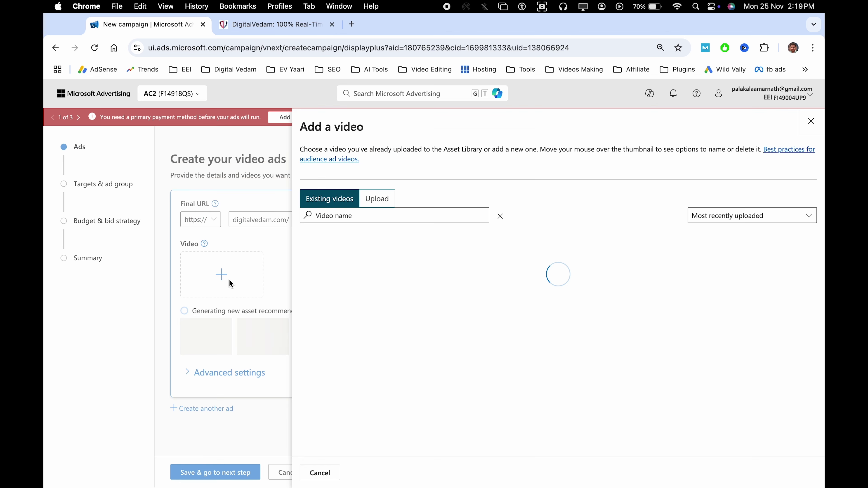
click(380, 198)
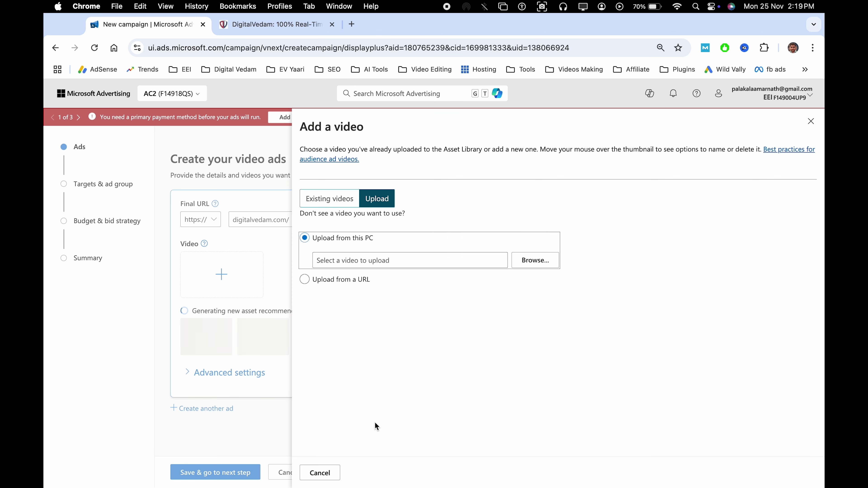
click(318, 472)
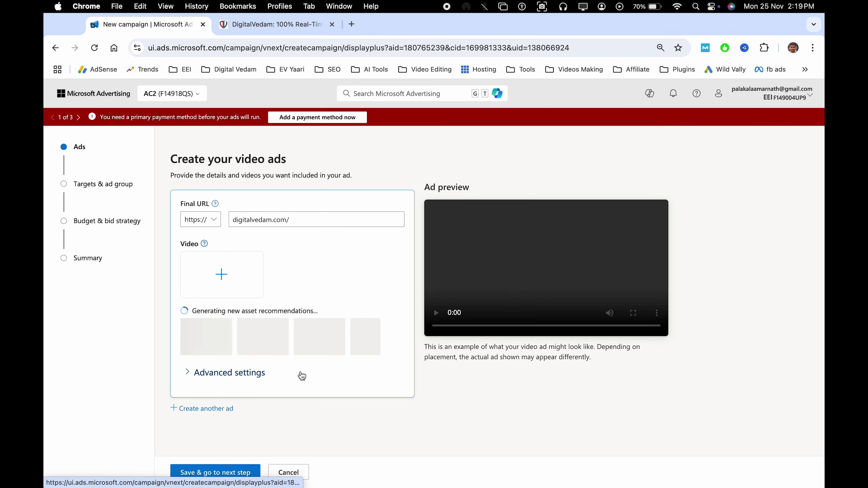
click(238, 295)
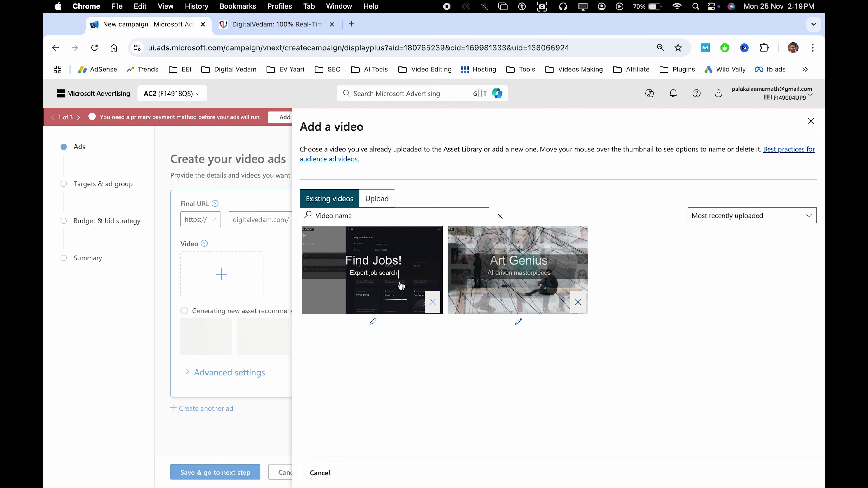
click(393, 276)
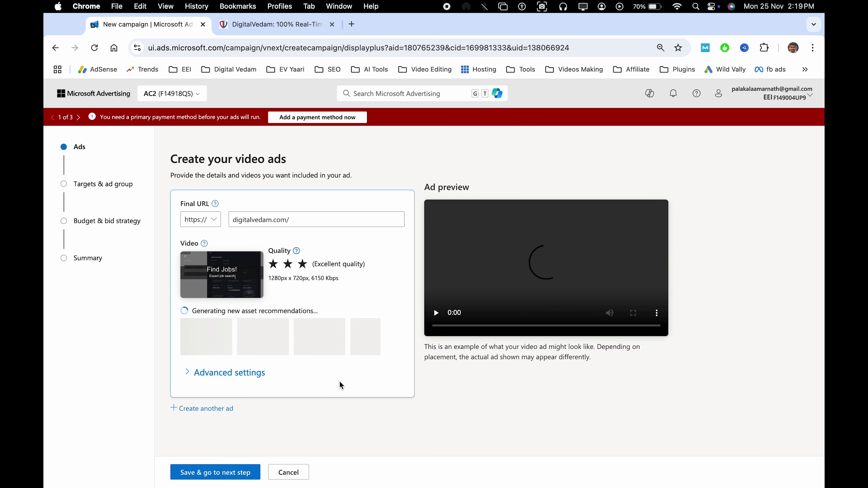
- Look at the Digital Vedam website, and review the video ad's advanced URL and third-party measurement settings
click(277, 30)
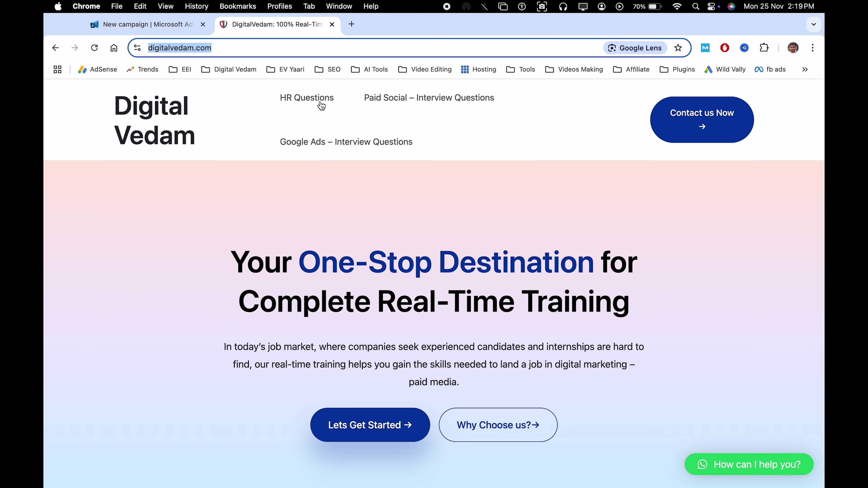
click(161, 24)
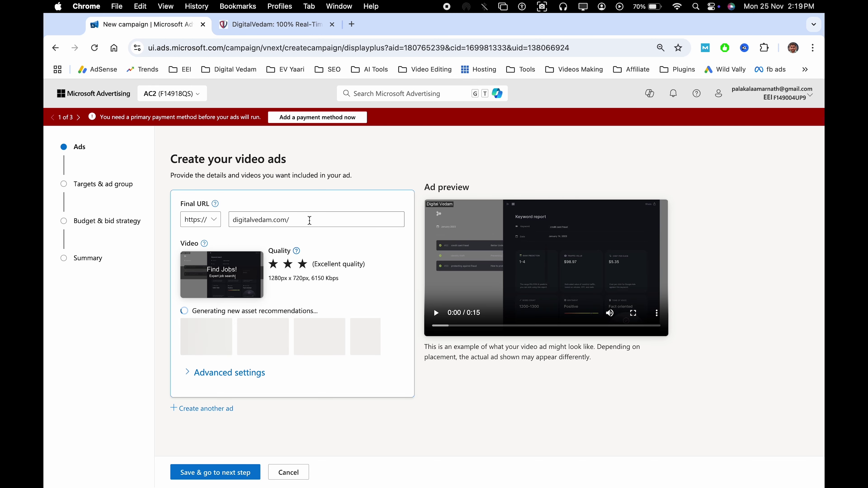
click(312, 221)
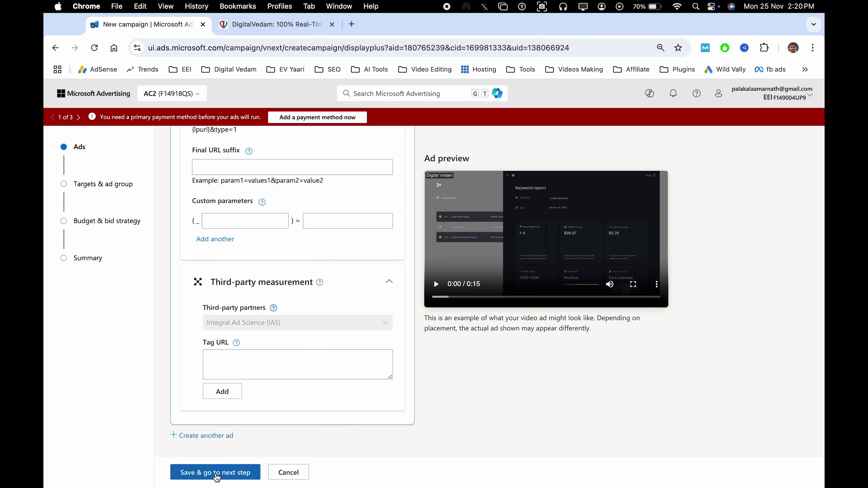
scroll(282, 364, up, 15)
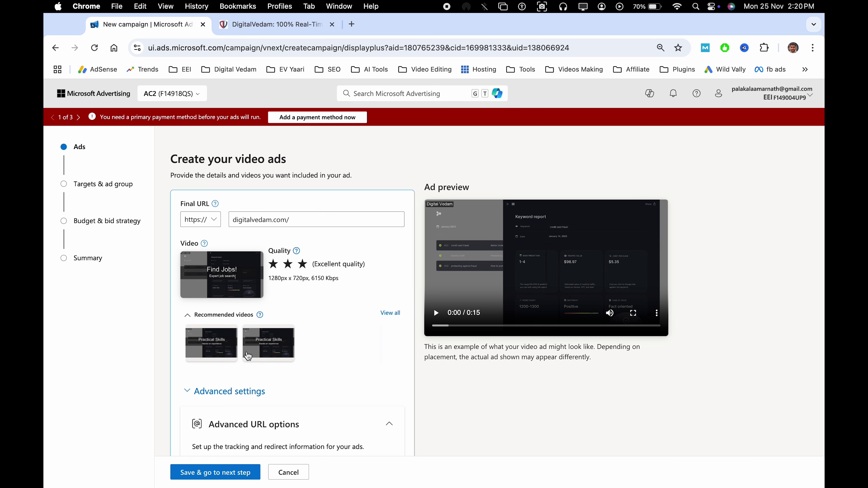
- Try a recommended Practical Skills video in the ad, and put the existing Find Jobs! video back
click(270, 357)
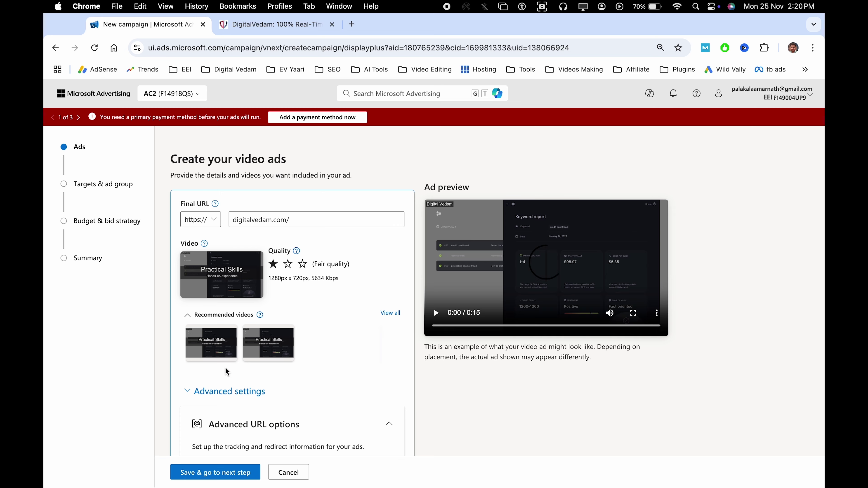
click(233, 275)
click(223, 278)
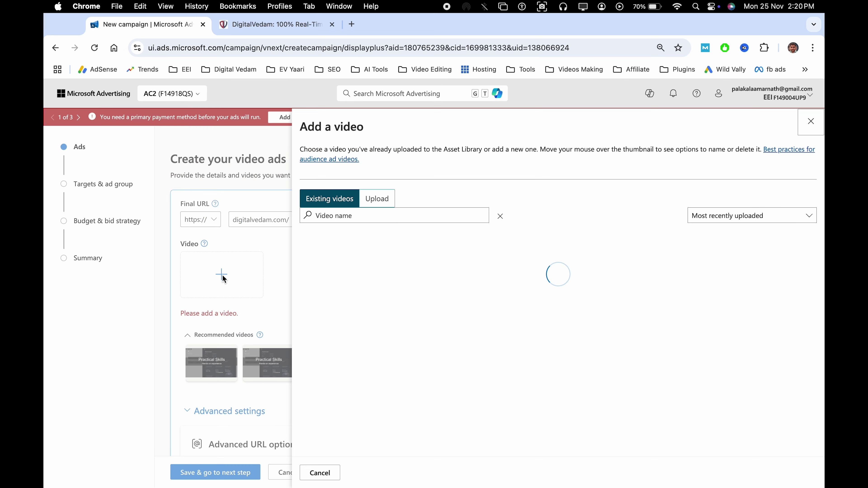
click(346, 274)
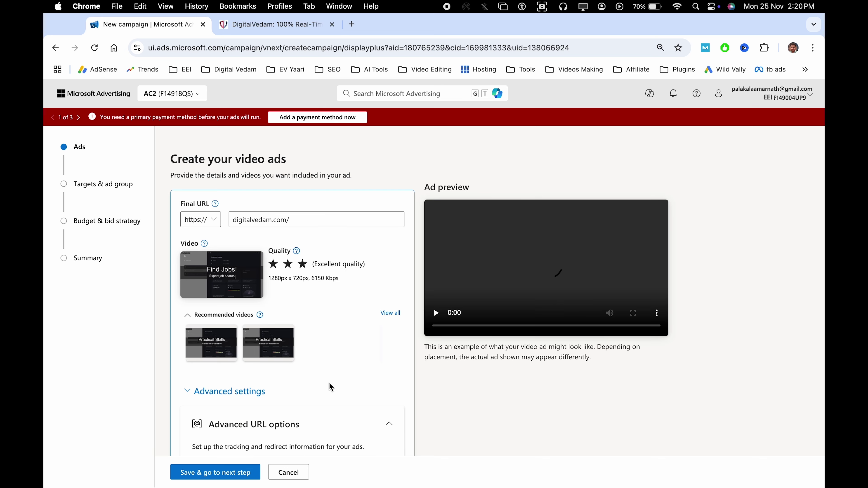
- Save the video ad to continue to the ad group, and expand its location and optional targeting preferences for review
click(212, 474)
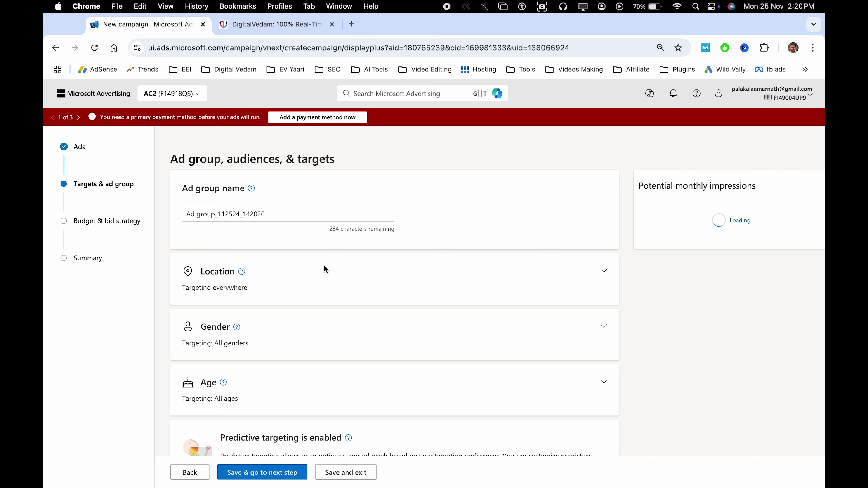
click(283, 283)
scroll(282, 283, down, 3)
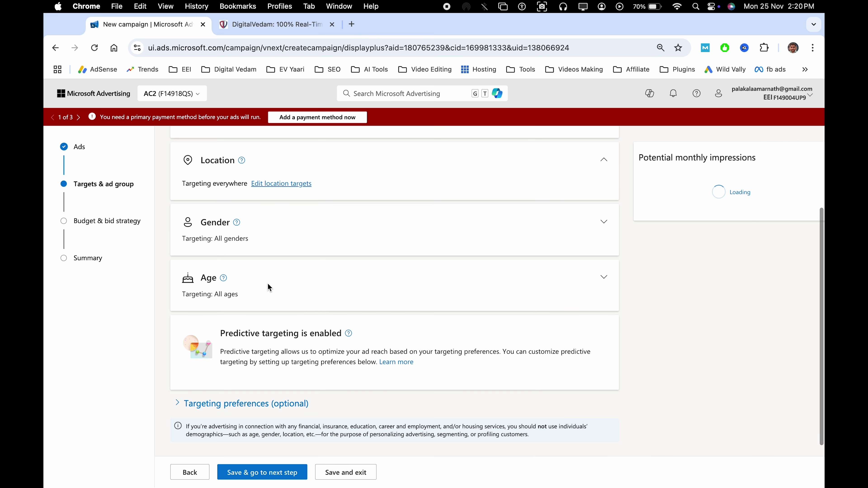
click(244, 402)
scroll(248, 404, down, 10)
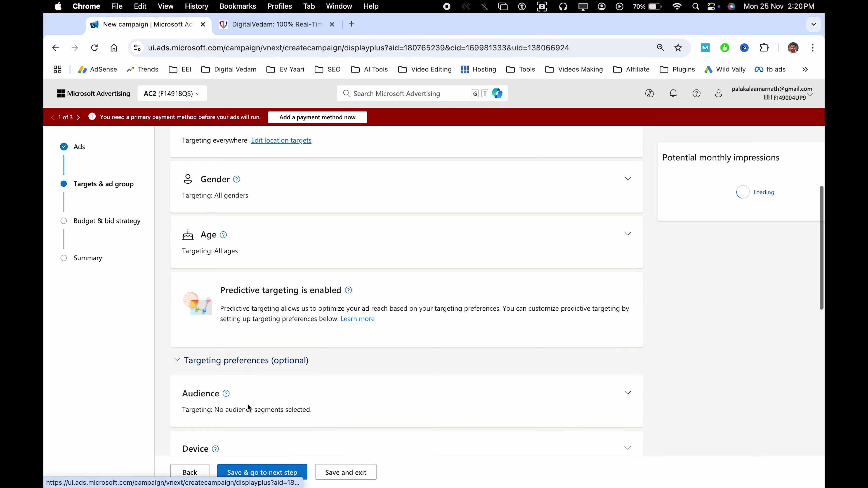
scroll(276, 369, down, 3)
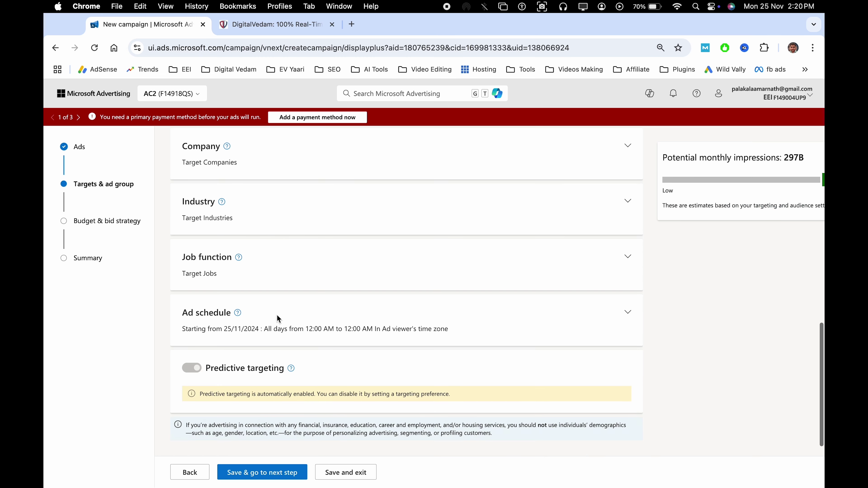
- Review the ad group's optional targeting preferences, keep the default targeting, and save to continue to the budget and bid strategy
scroll(277, 342, up, 15)
scroll(277, 315, down, 10)
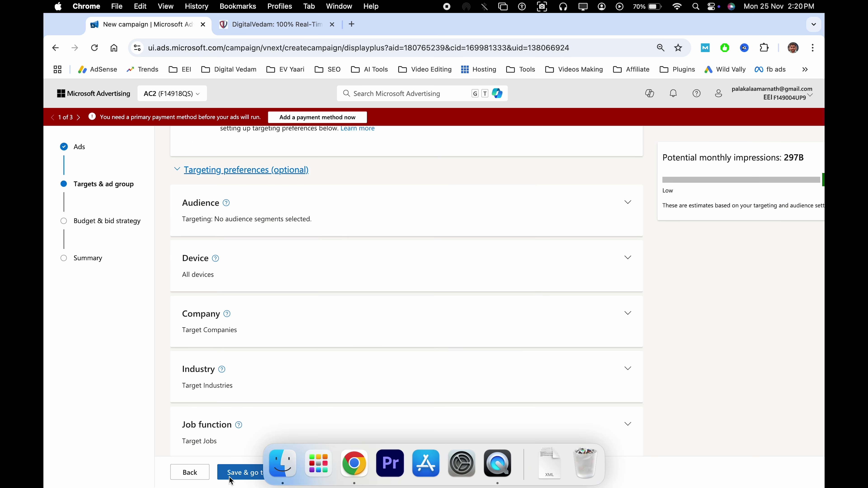
click(253, 472)
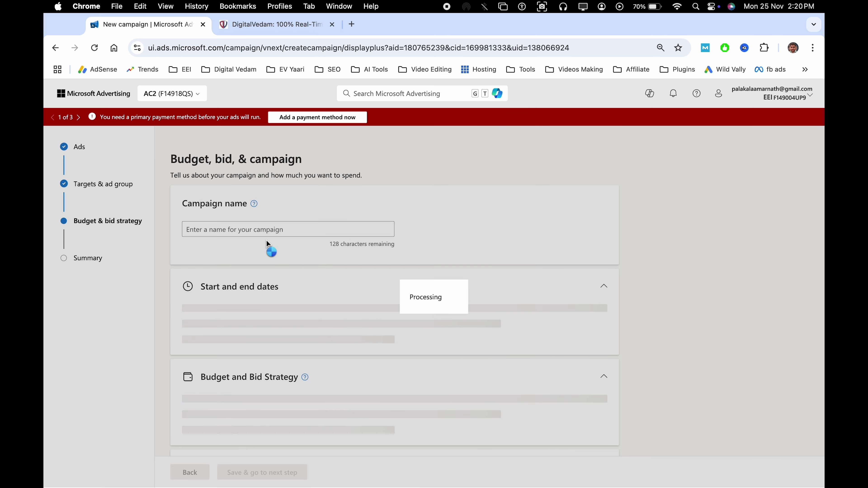
- Review the campaign's dates, budget and bid strategy options, keep Manual CPM, and save to continue to the summary
scroll(321, 309, down, 3)
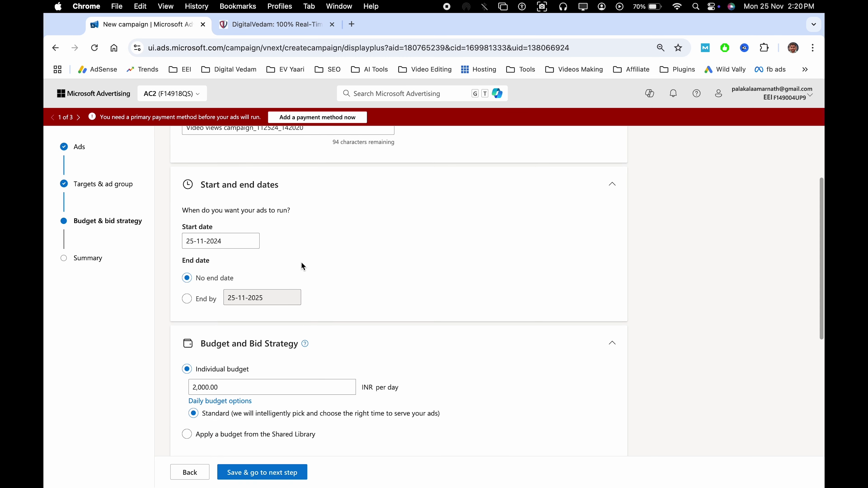
scroll(302, 263, down, 5)
scroll(255, 318, up, 2)
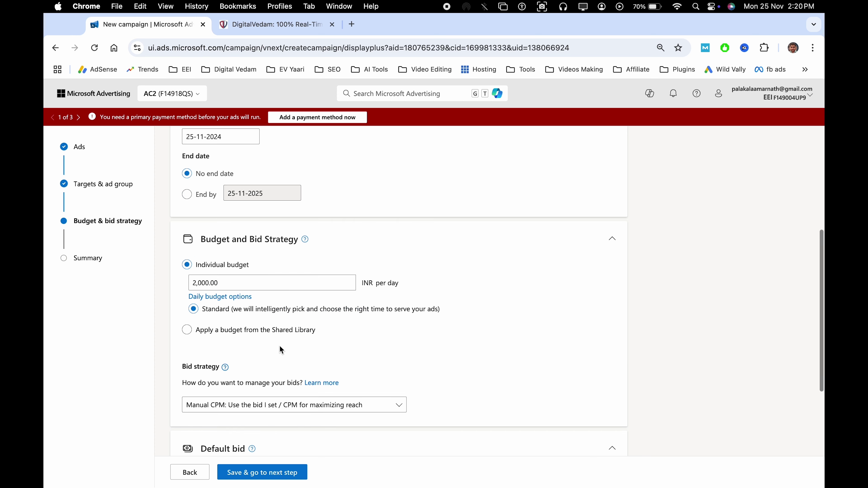
scroll(294, 347, down, 3)
click(335, 300)
click(499, 306)
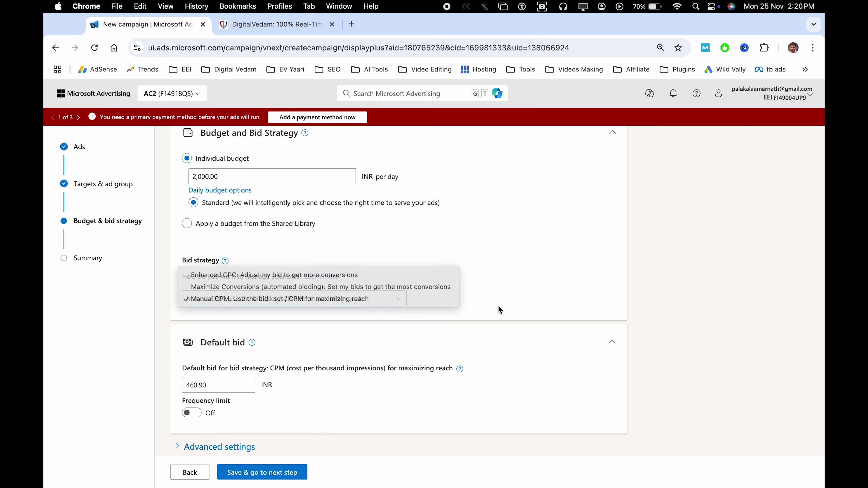
scroll(346, 365, down, 1)
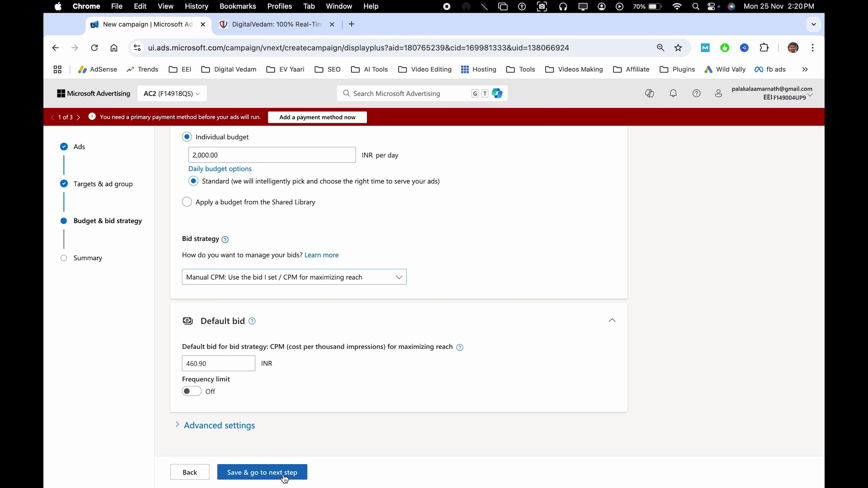
click(278, 474)
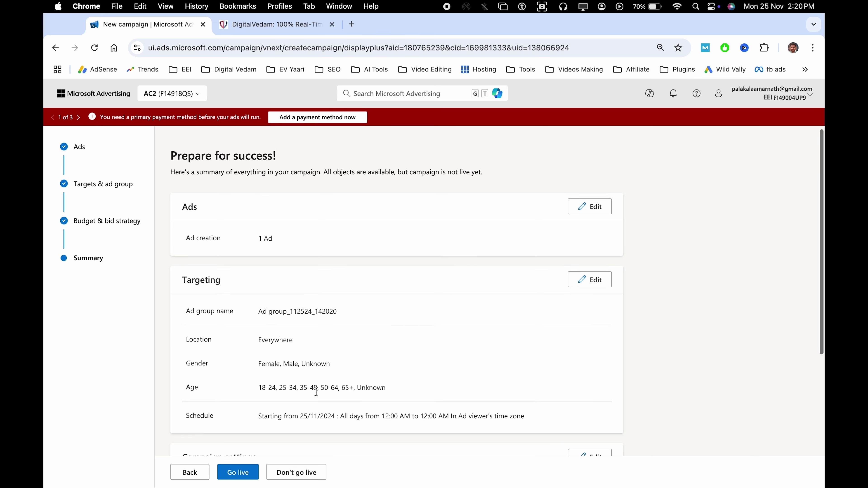
- Review the video campaign's summary and finish creating the campaign without going live
scroll(316, 393, down, 5)
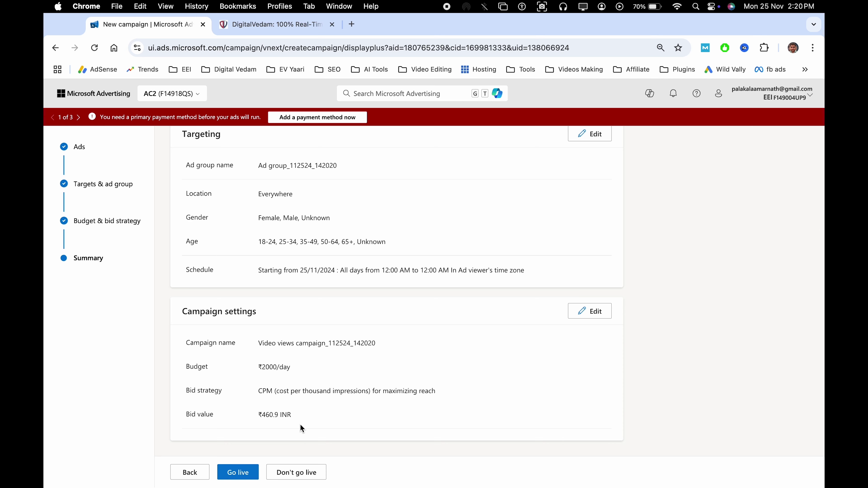
click(297, 473)
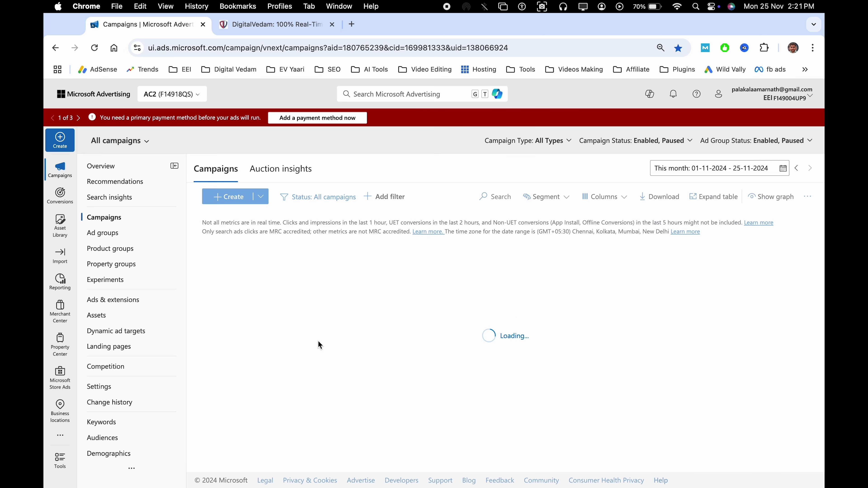